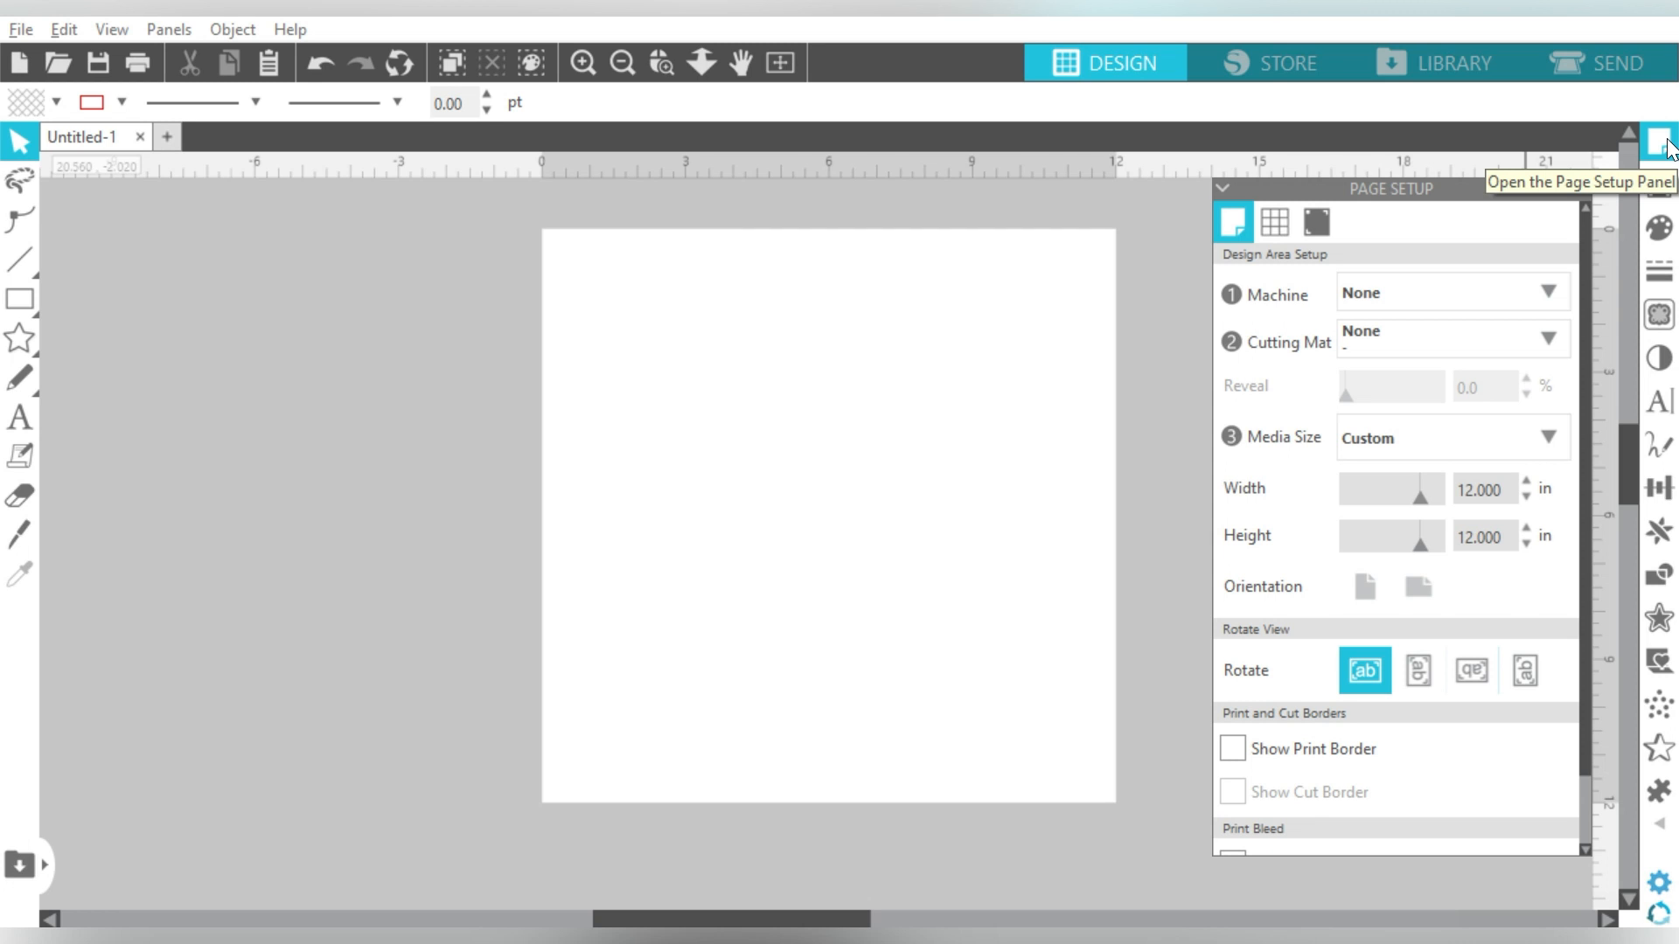
pyautogui.click(1666, 147)
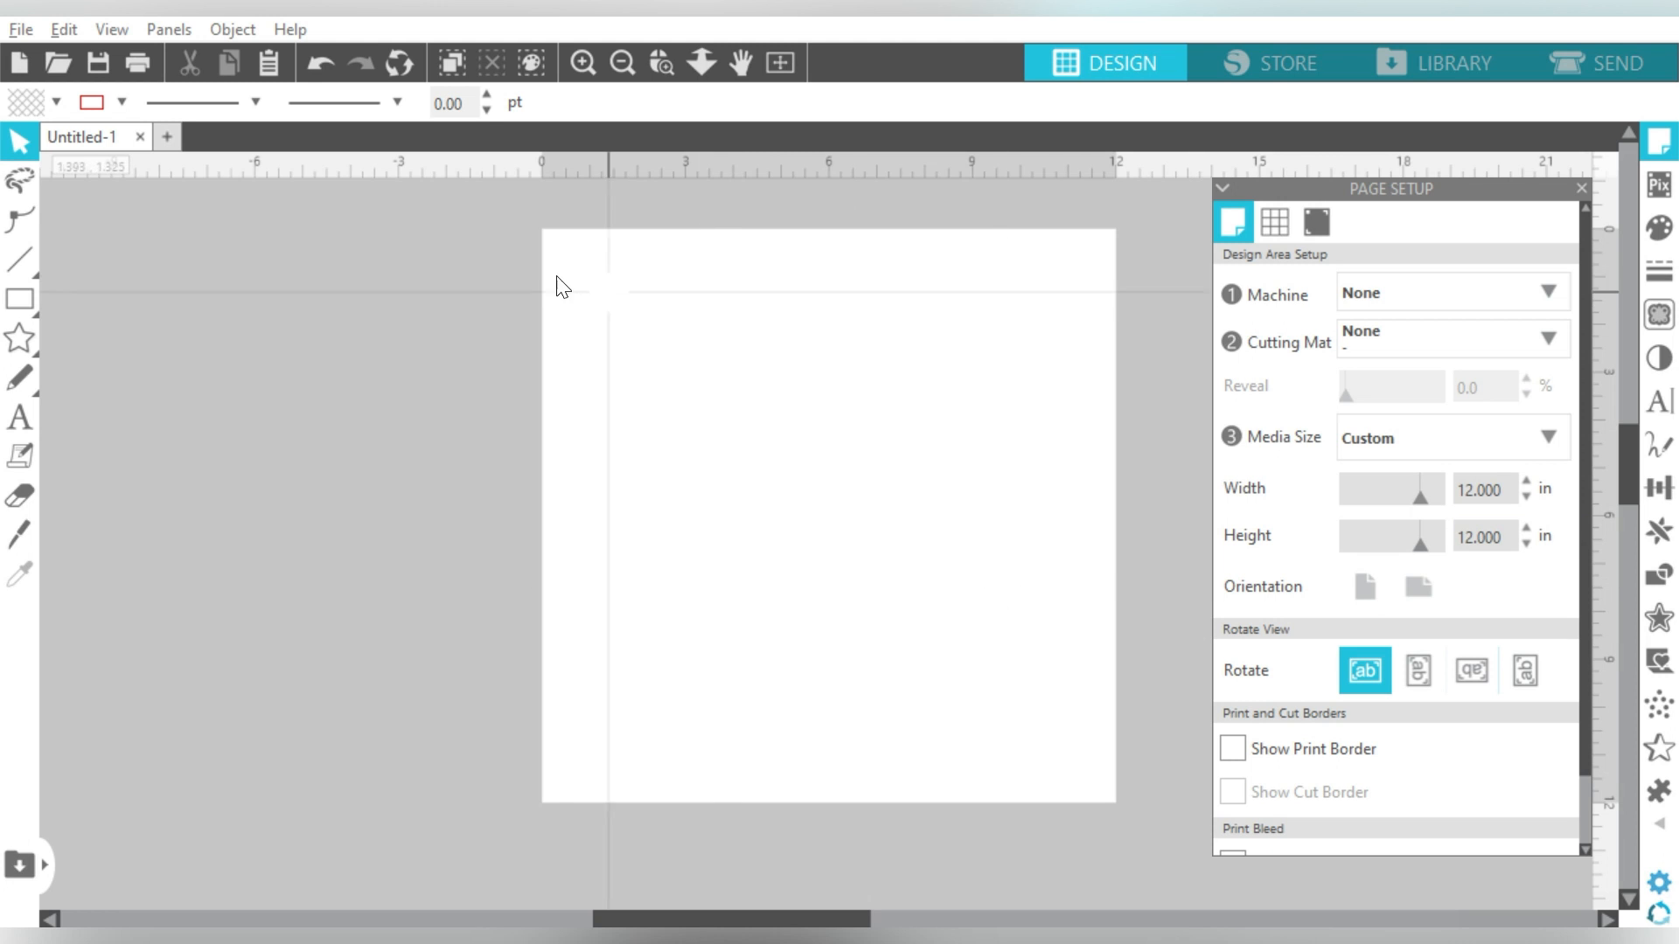
pyautogui.click(19, 30)
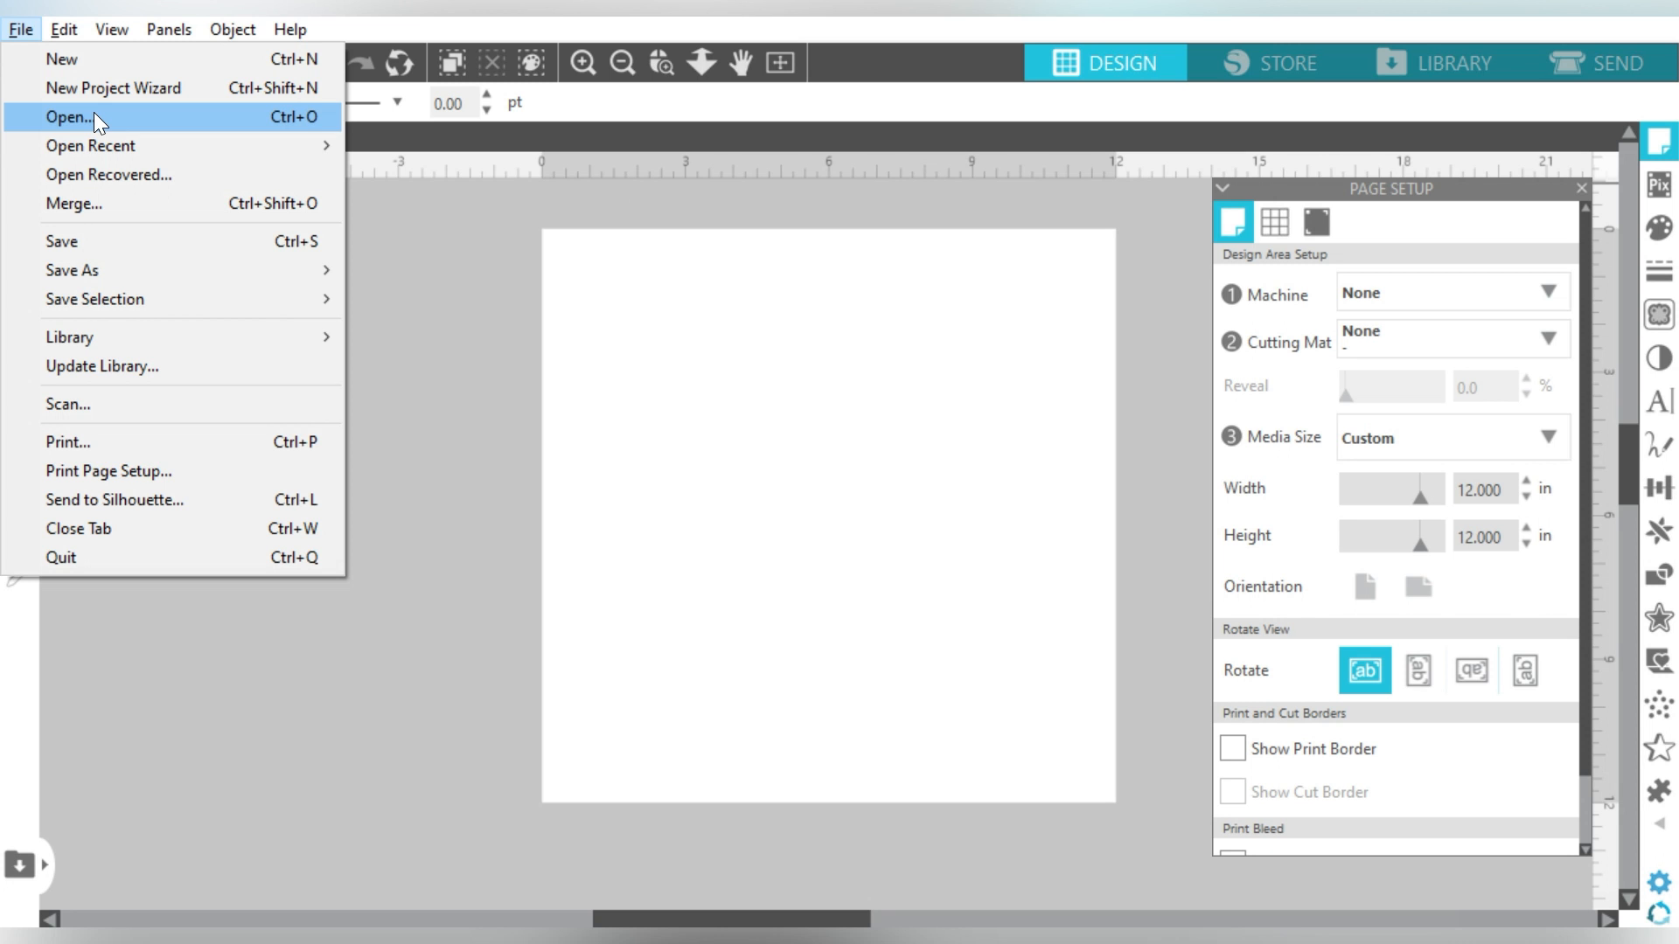
pyautogui.click(77, 203)
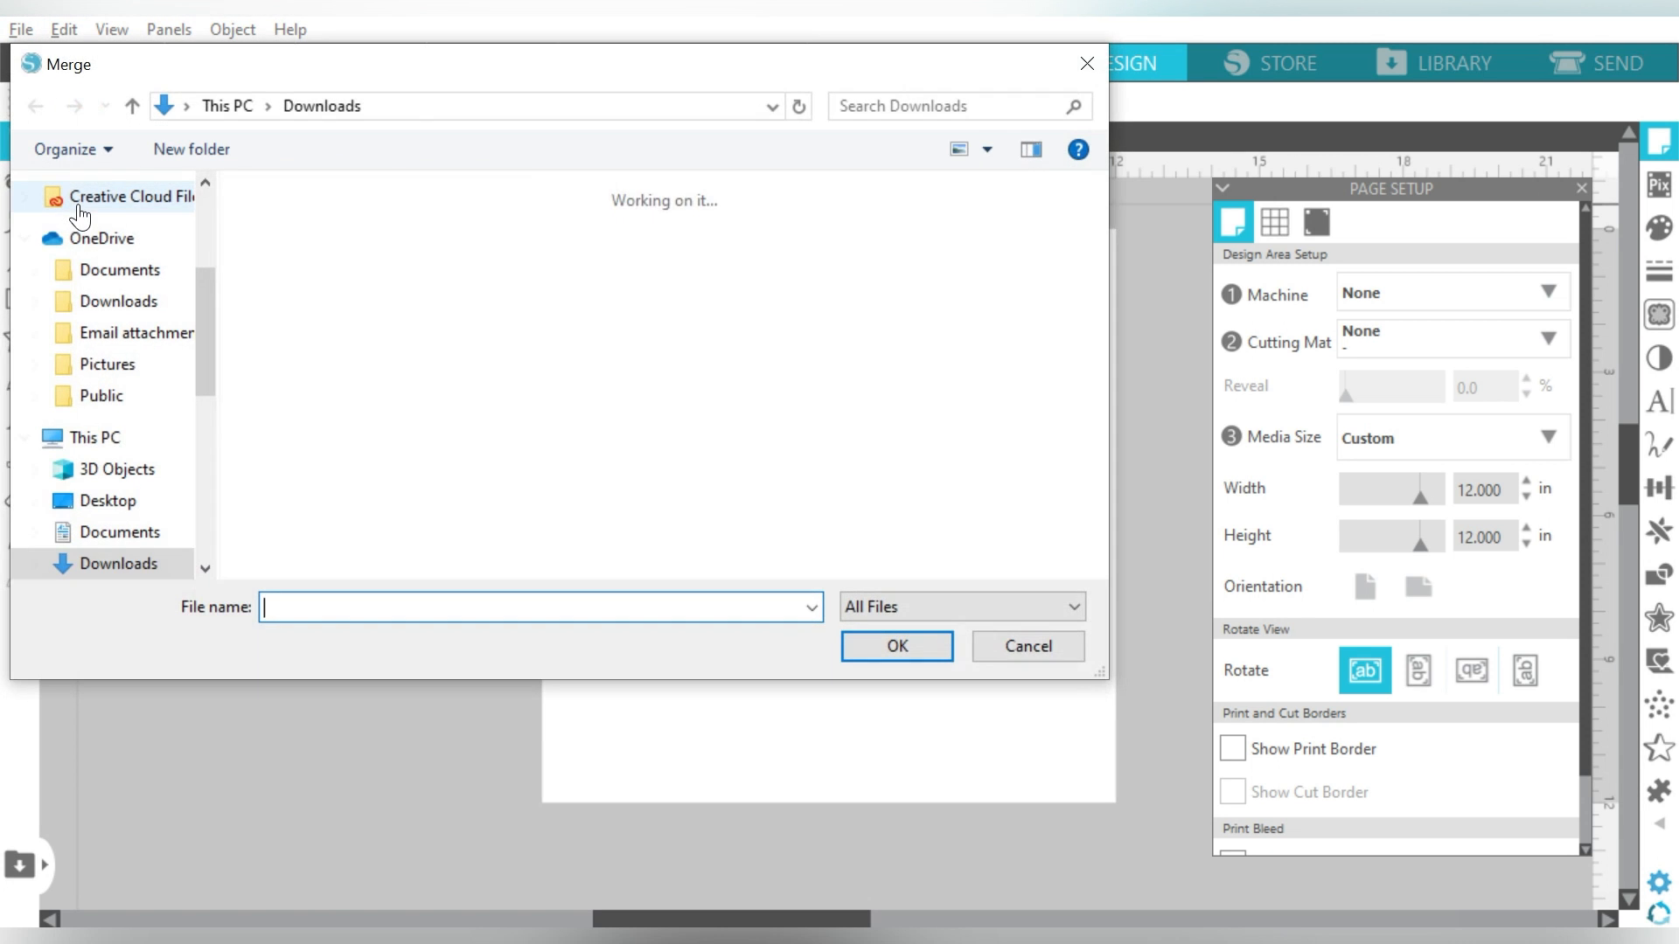
pyautogui.moveTo(207, 290); pyautogui.dragTo(204, 210)
pyautogui.click(130, 266)
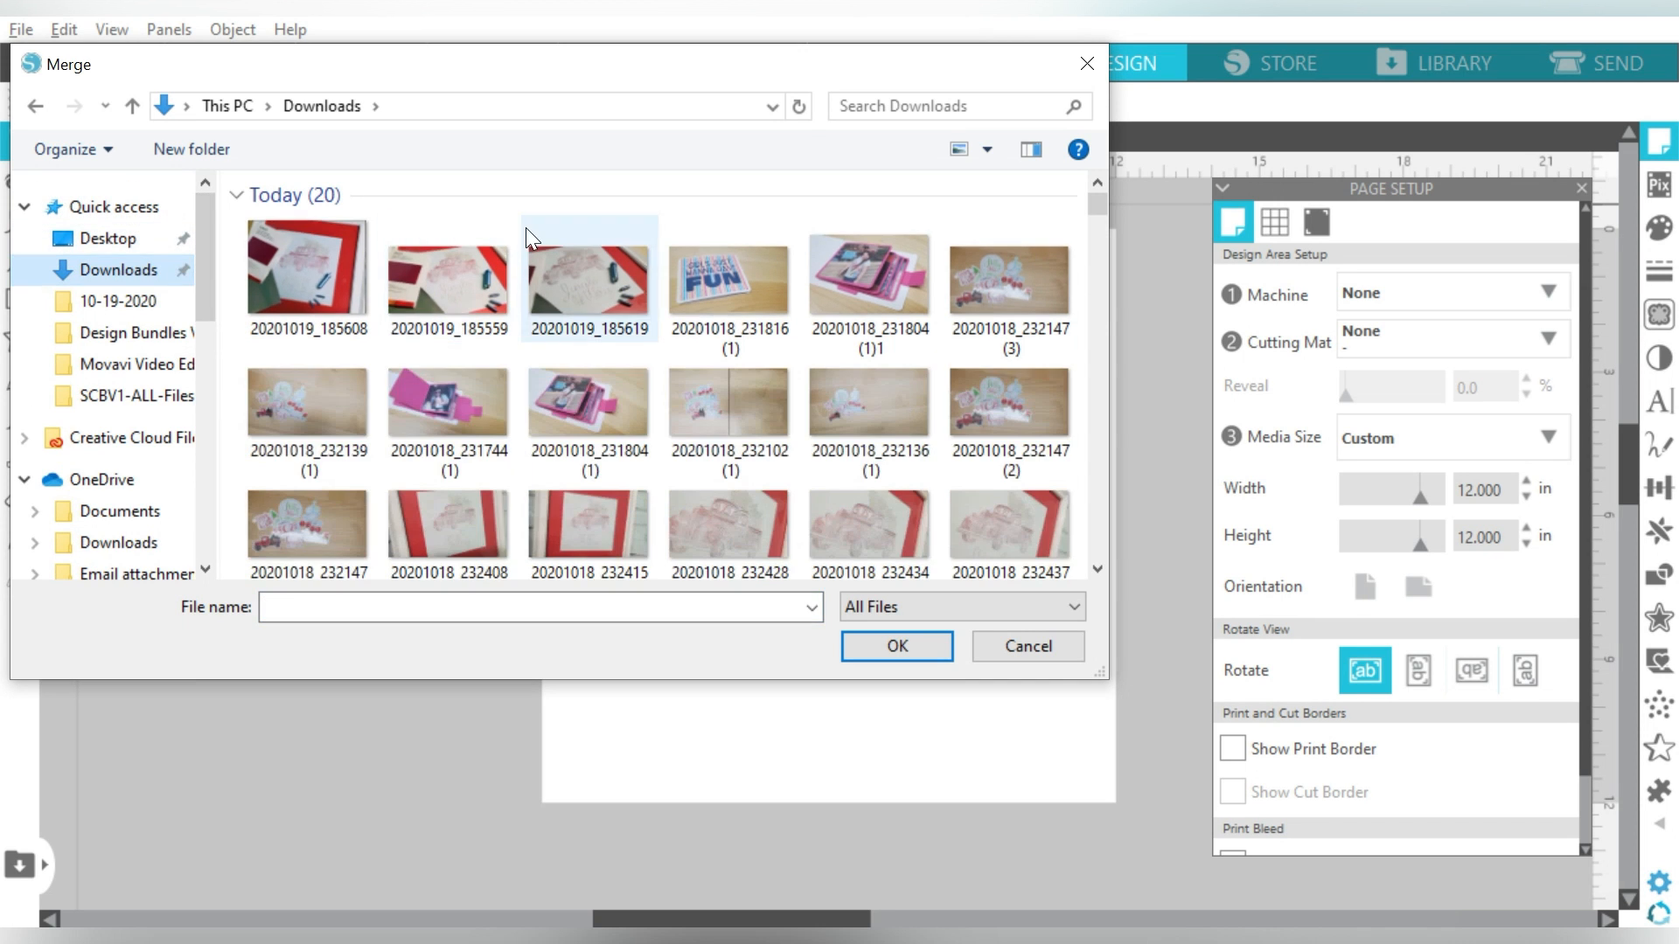
pyautogui.scroll(-15, 1095, 444)
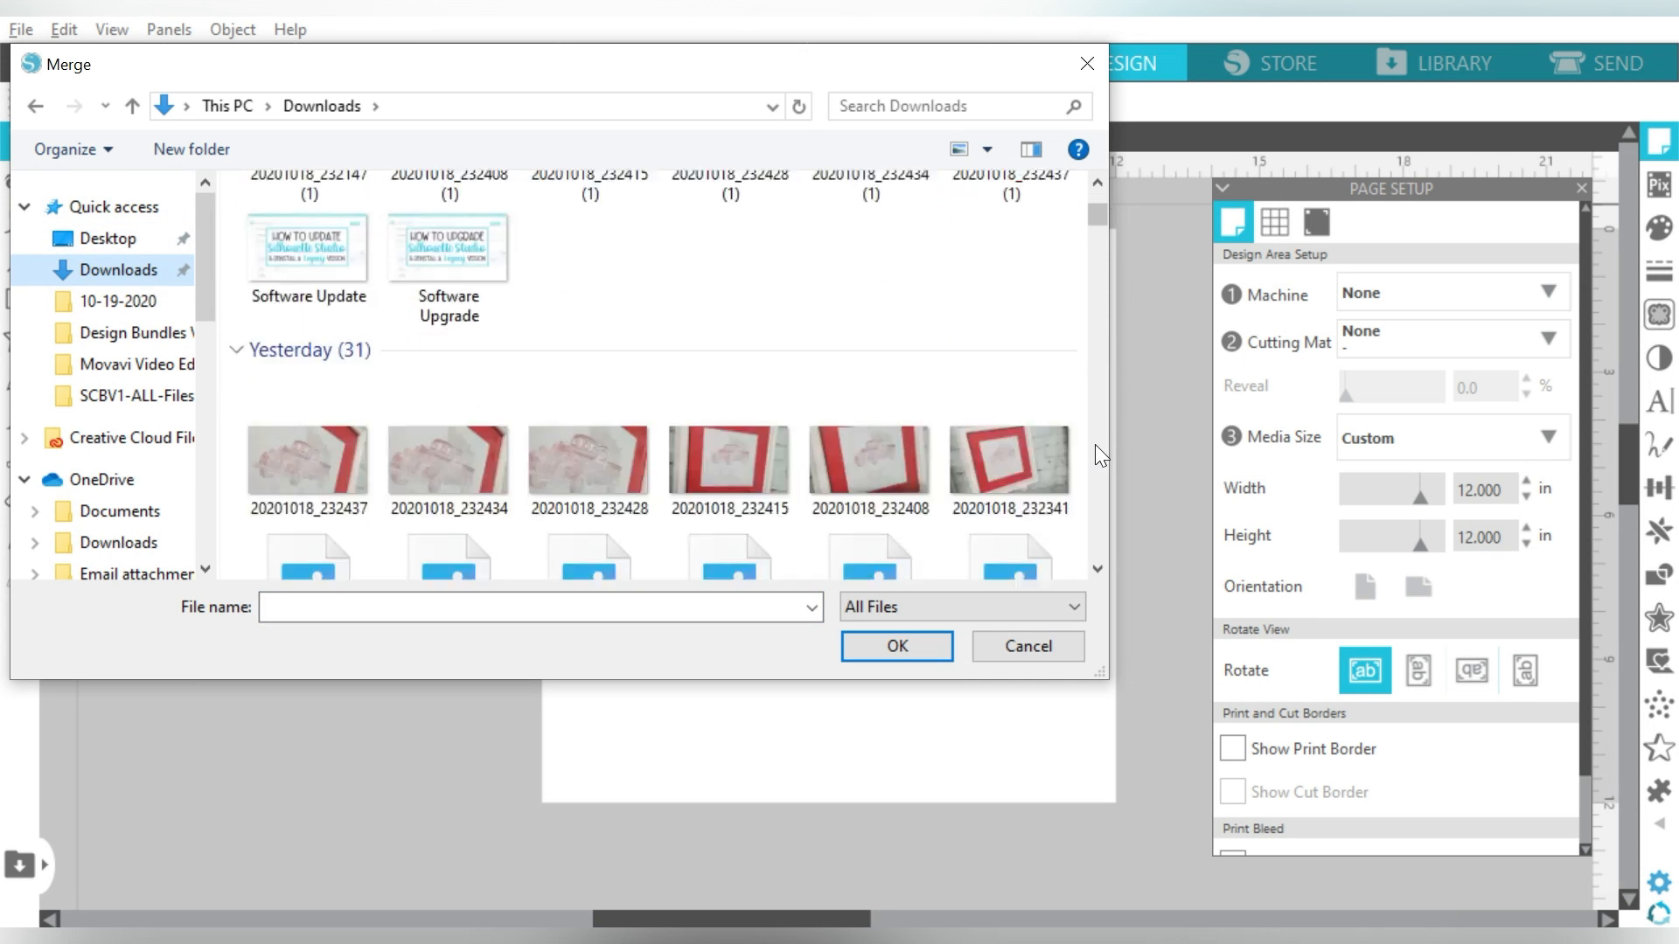
pyautogui.scroll(-3, 1095, 445)
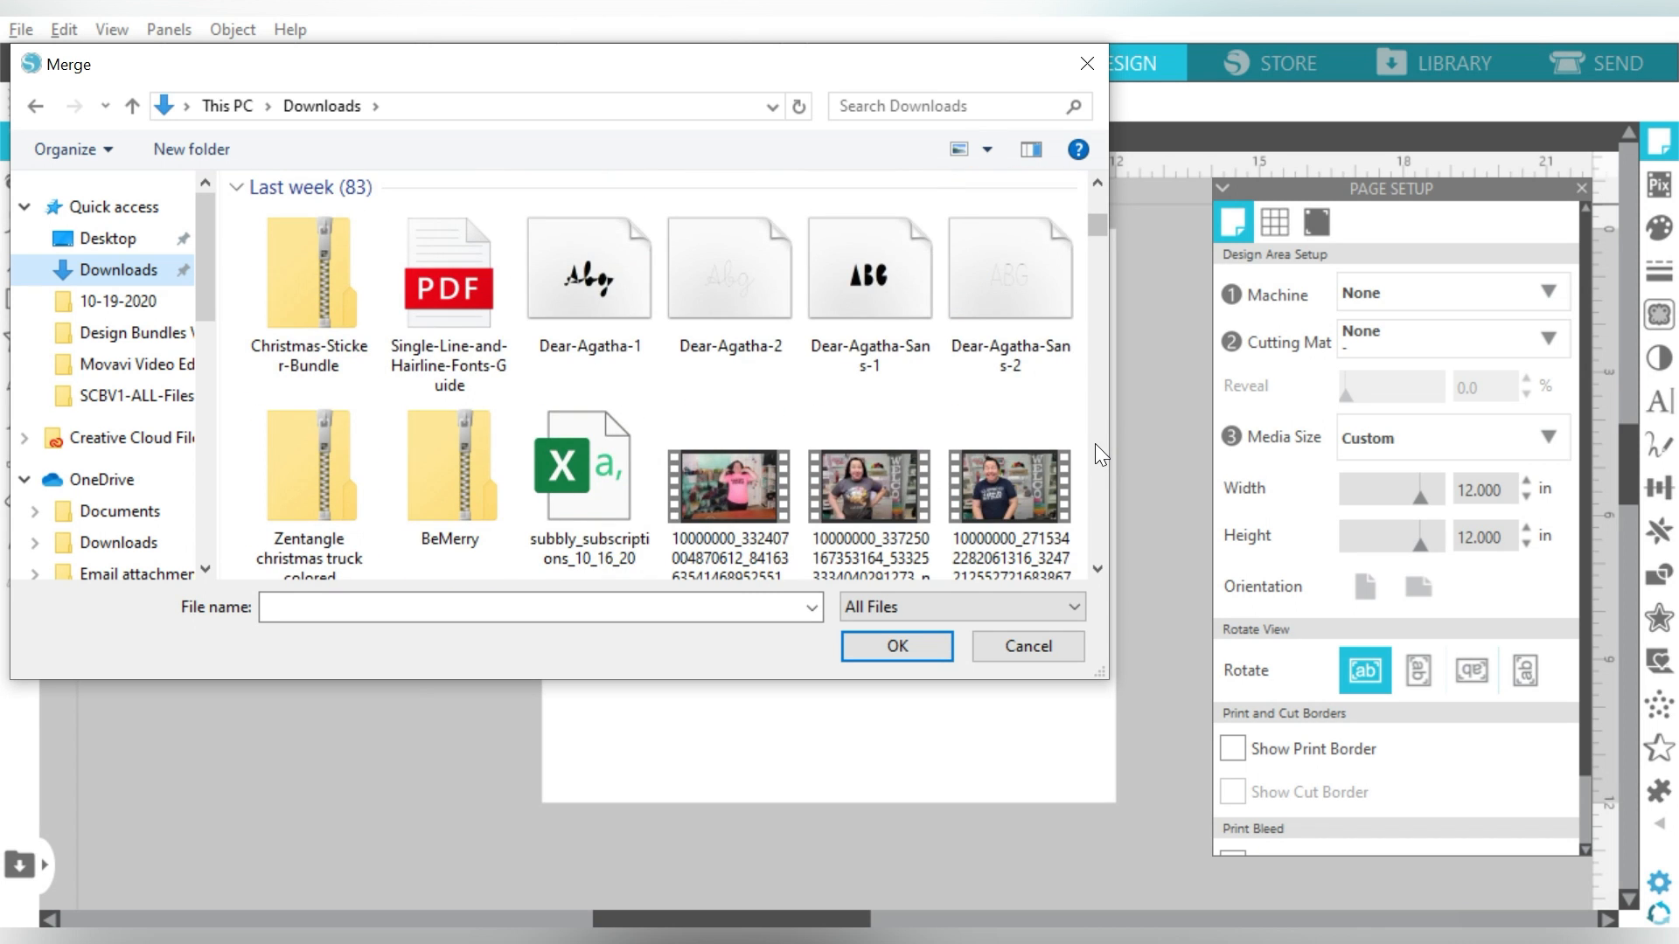
pyautogui.scroll(-6, 1095, 443)
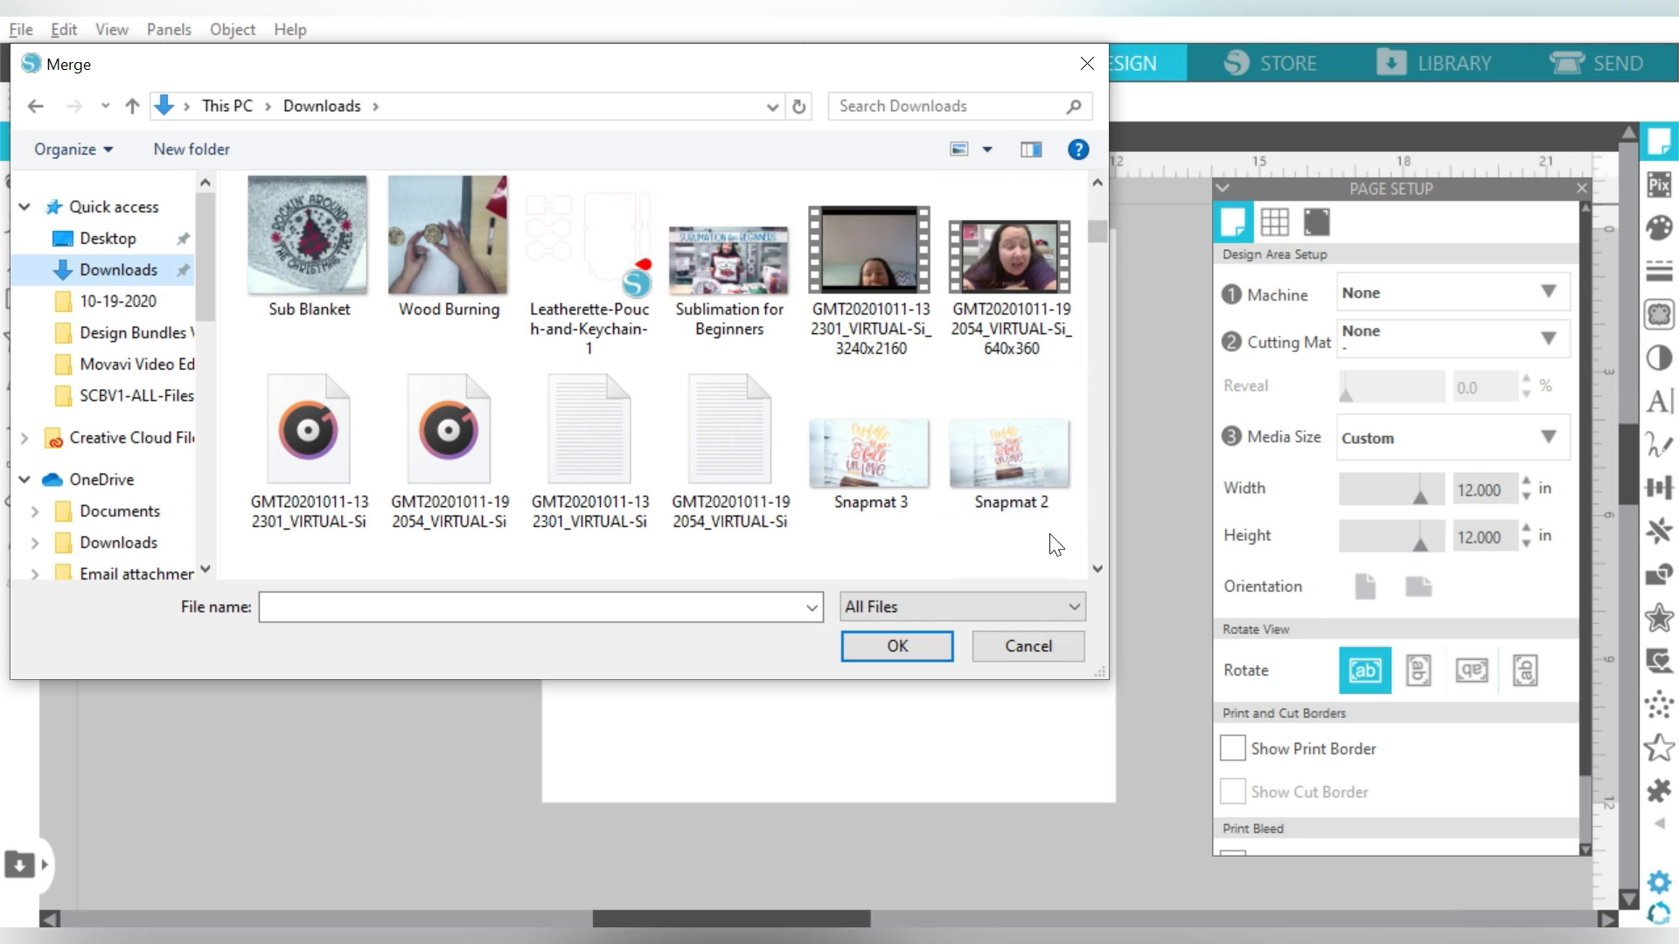
pyautogui.click(1007, 645)
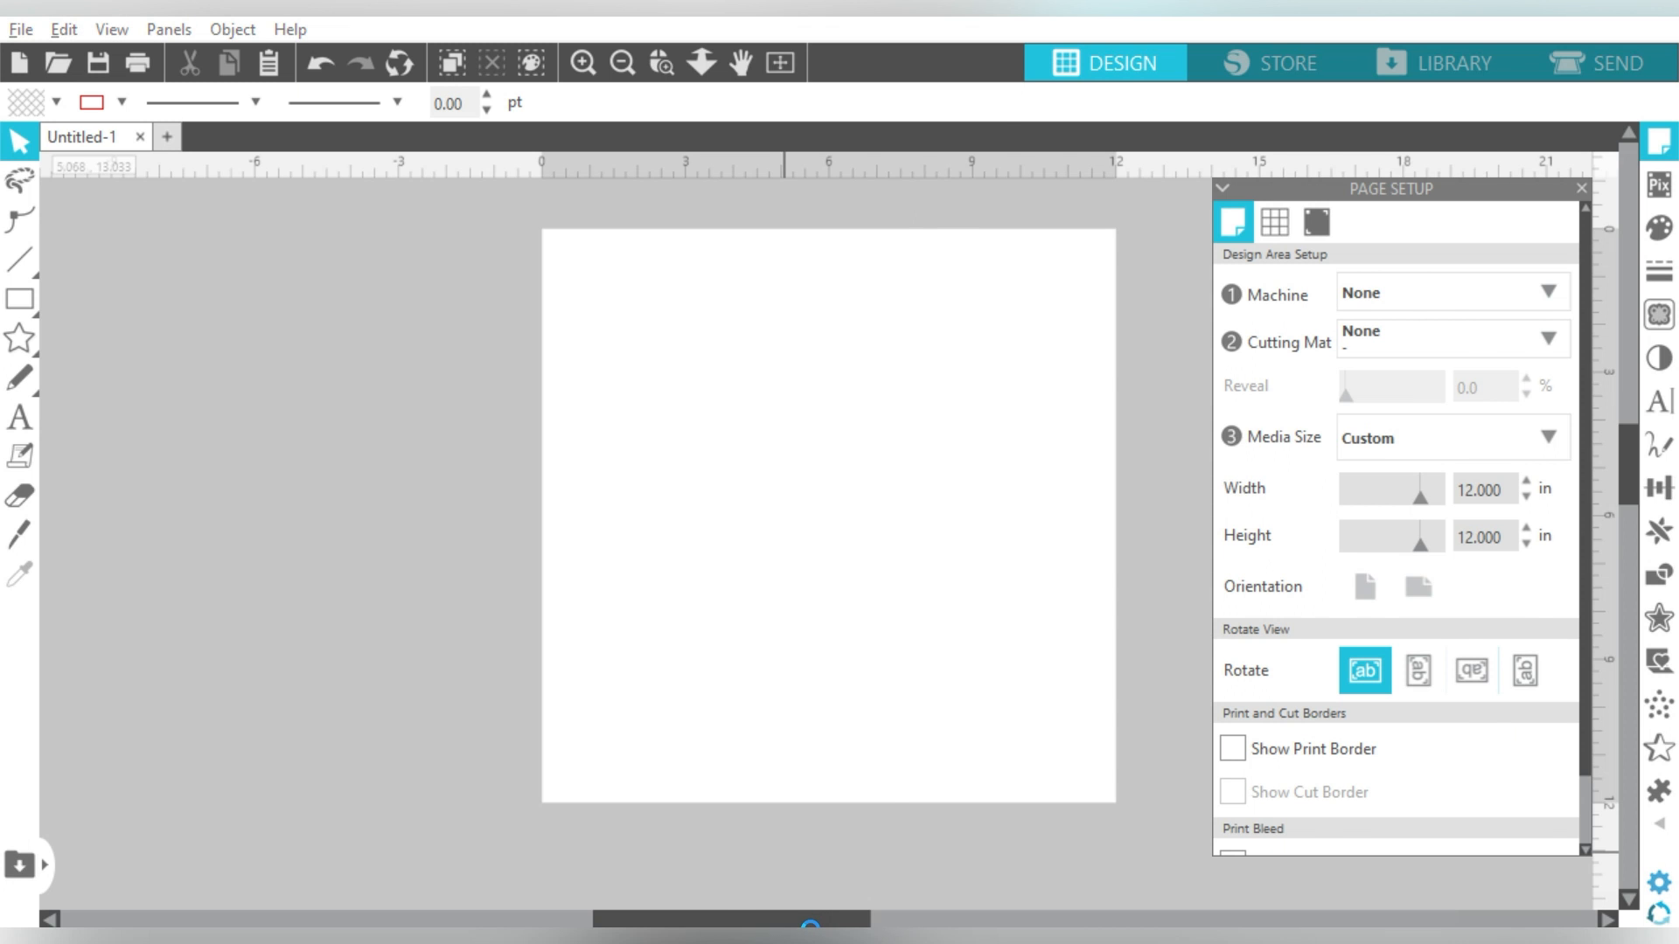
# Step: Switch to File Explorer, open the Sublimation-Craft-Bundle-Vol1-PNG PDF from SCBV1-ALL-Files-Part1, and look through its design thumbnails
pyautogui.click(796, 936)
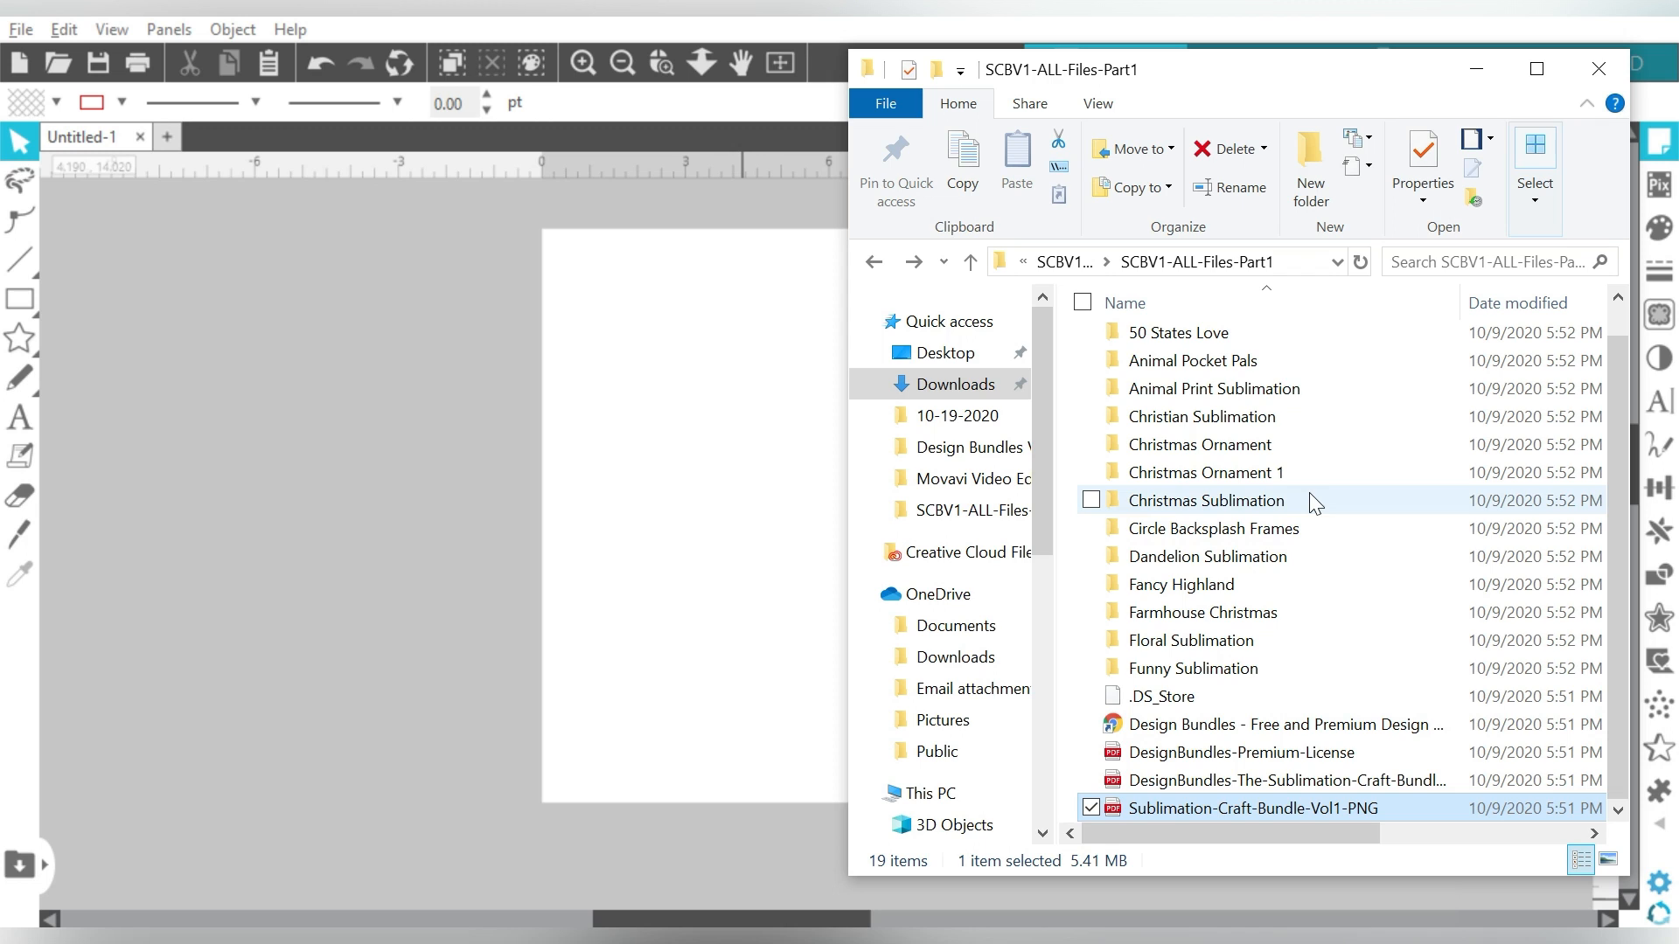
pyautogui.moveTo(1312, 502)
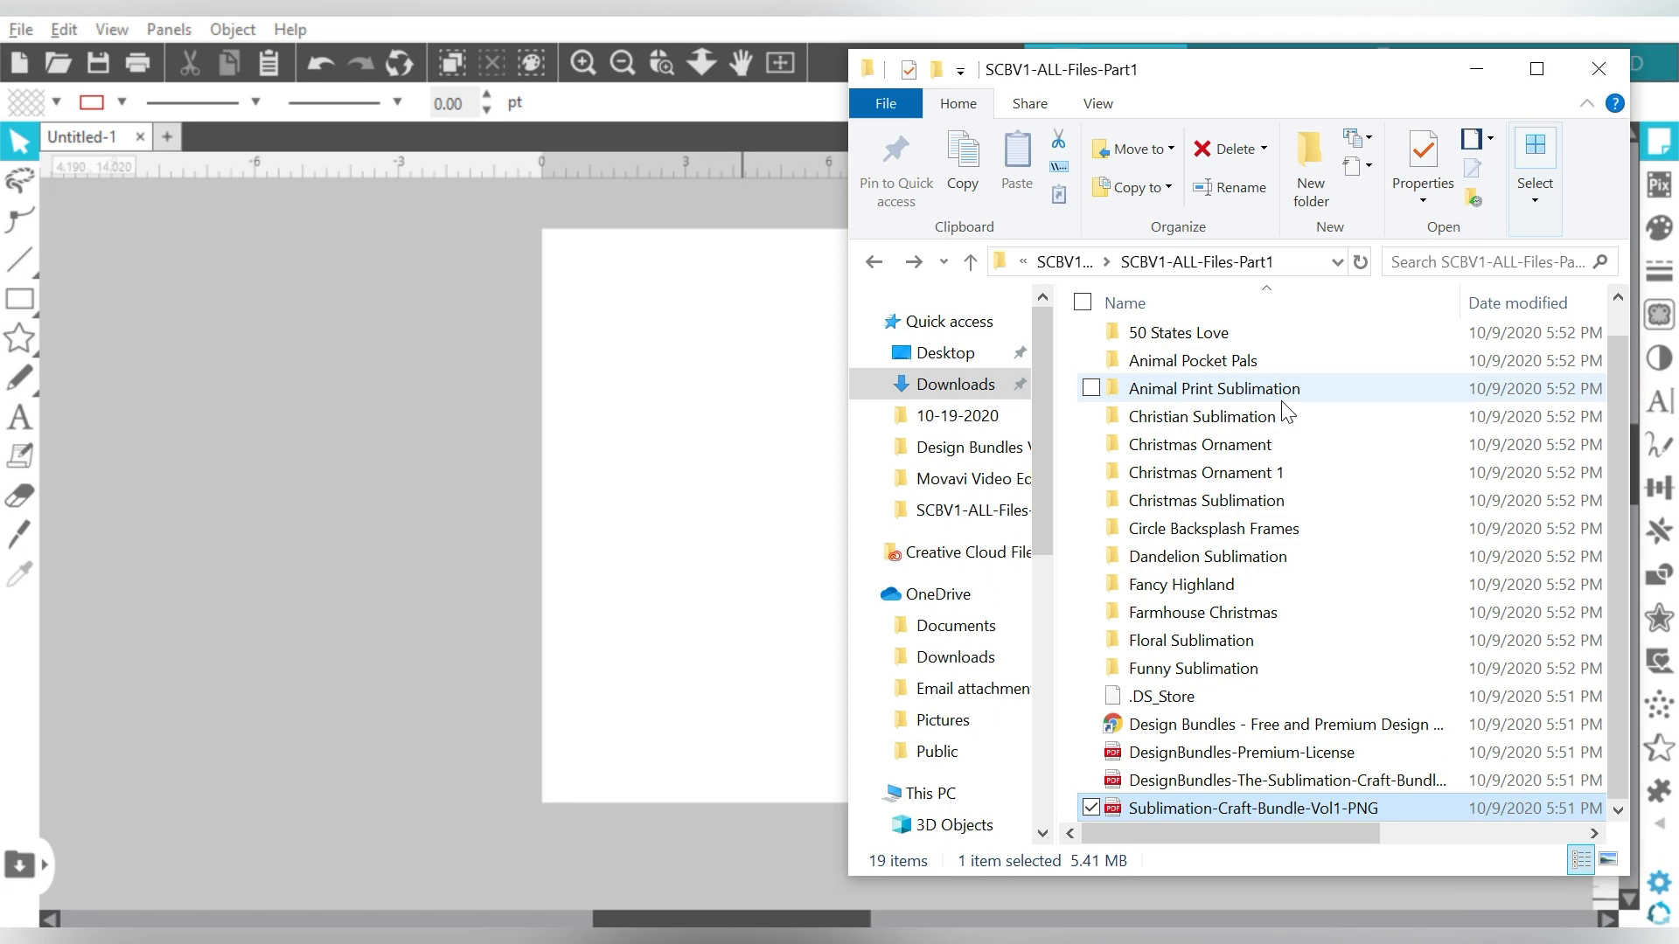
pyautogui.click(1261, 808)
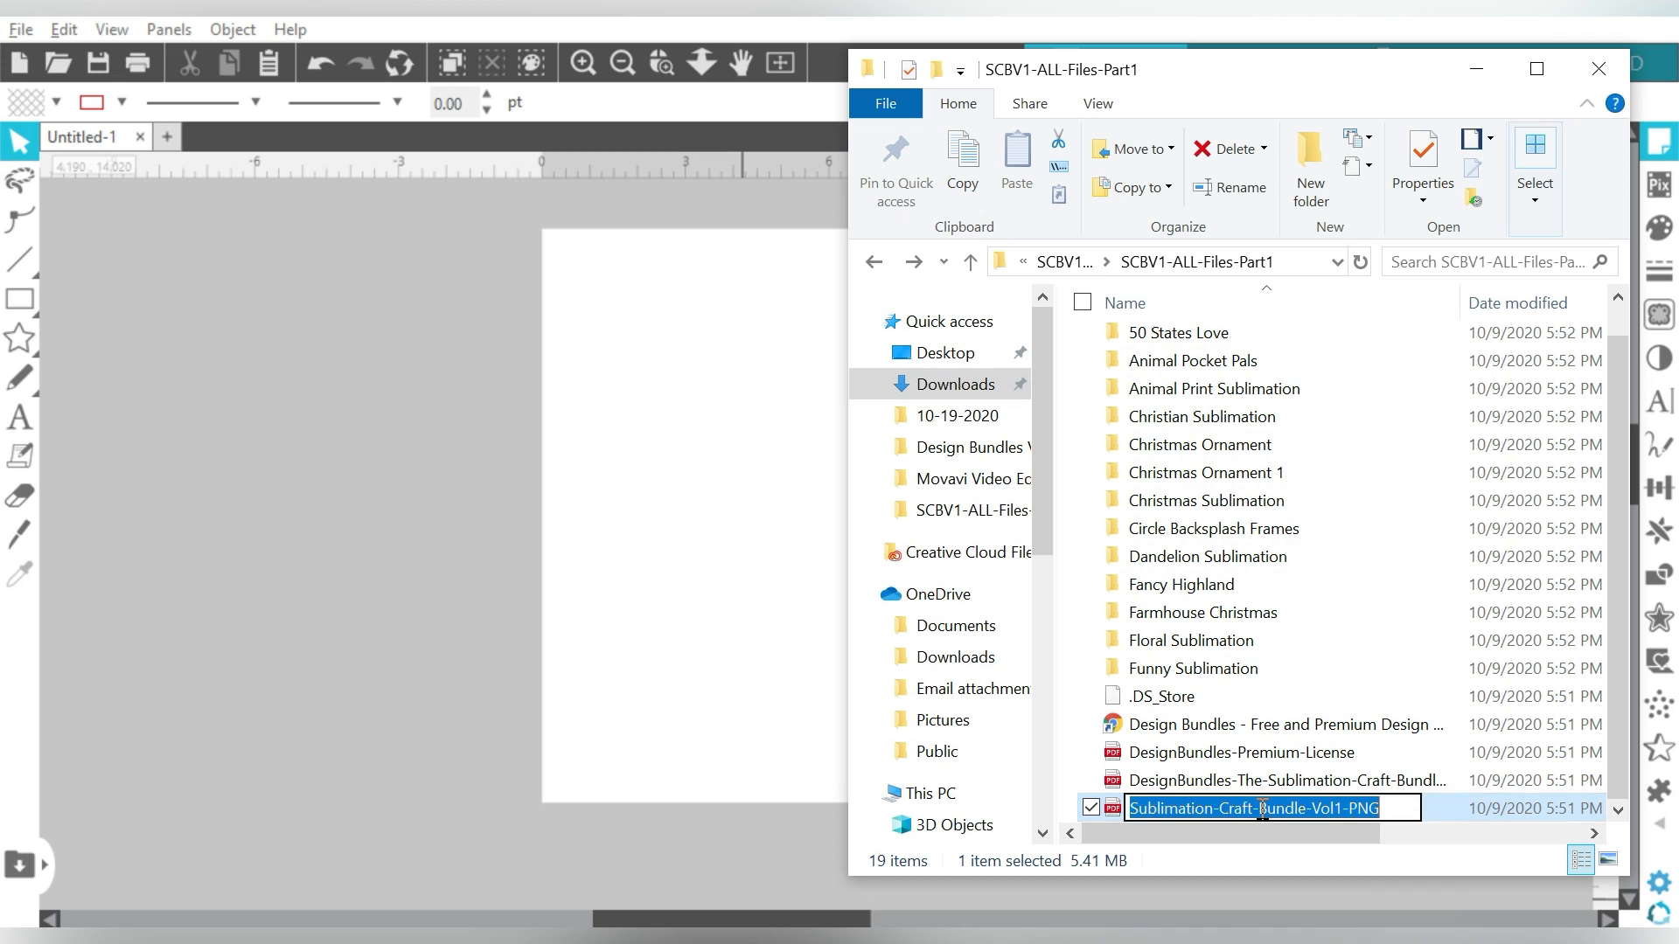
pyautogui.click(1268, 775)
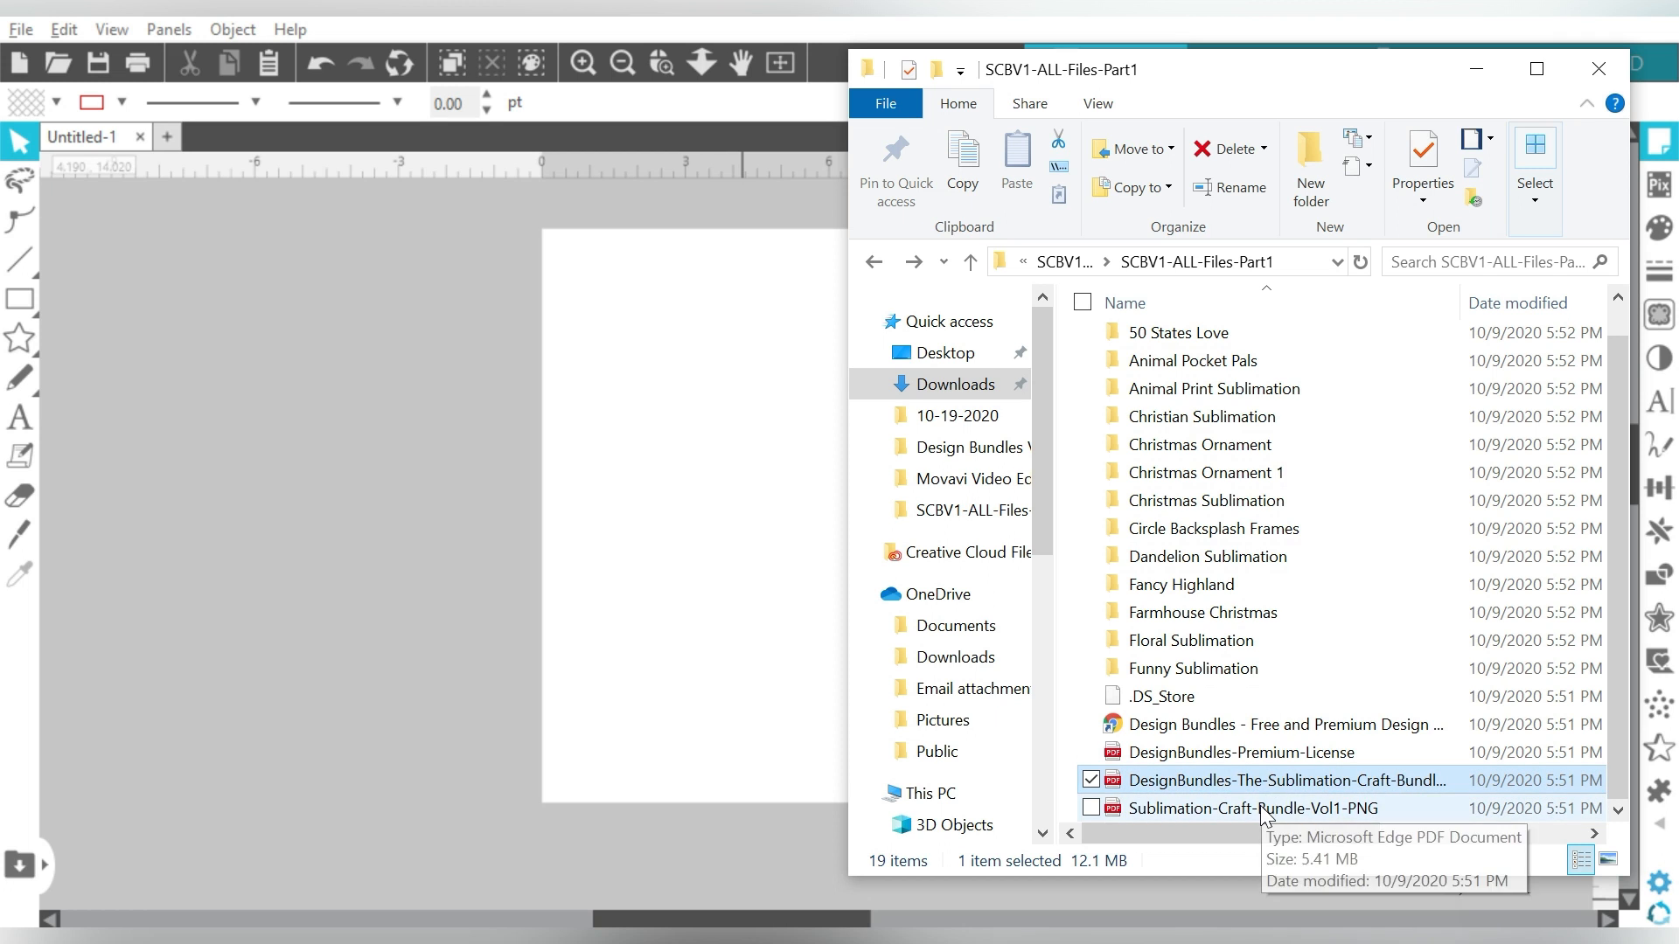
pyautogui.click(1261, 806)
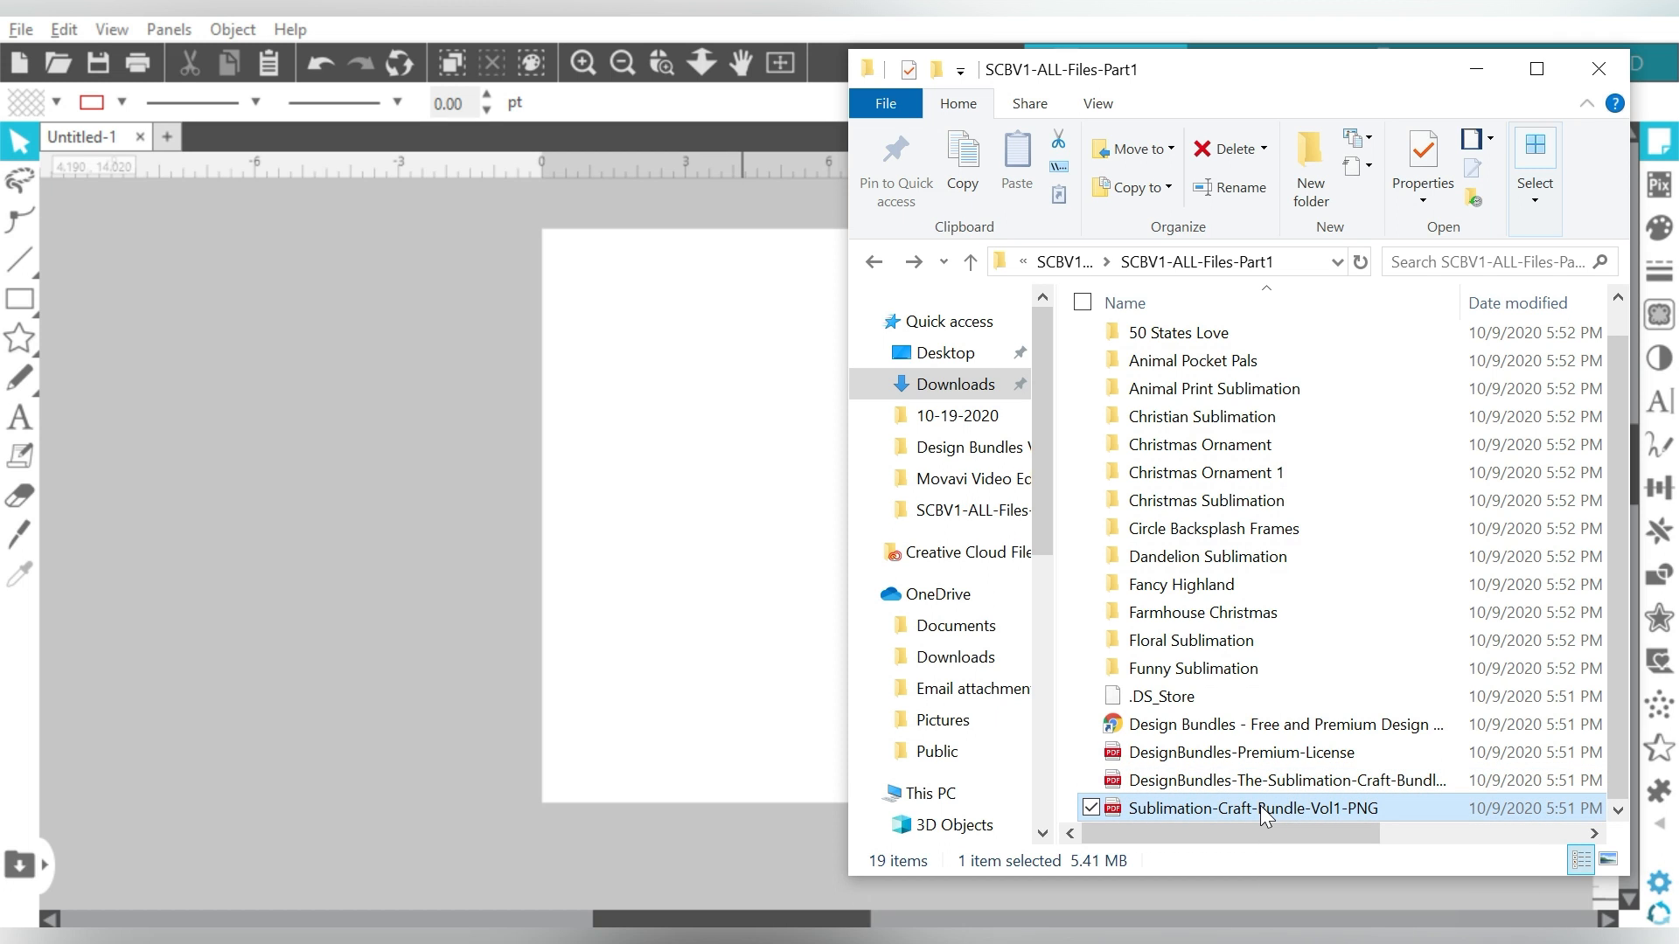
pyautogui.doubleClick(1261, 807)
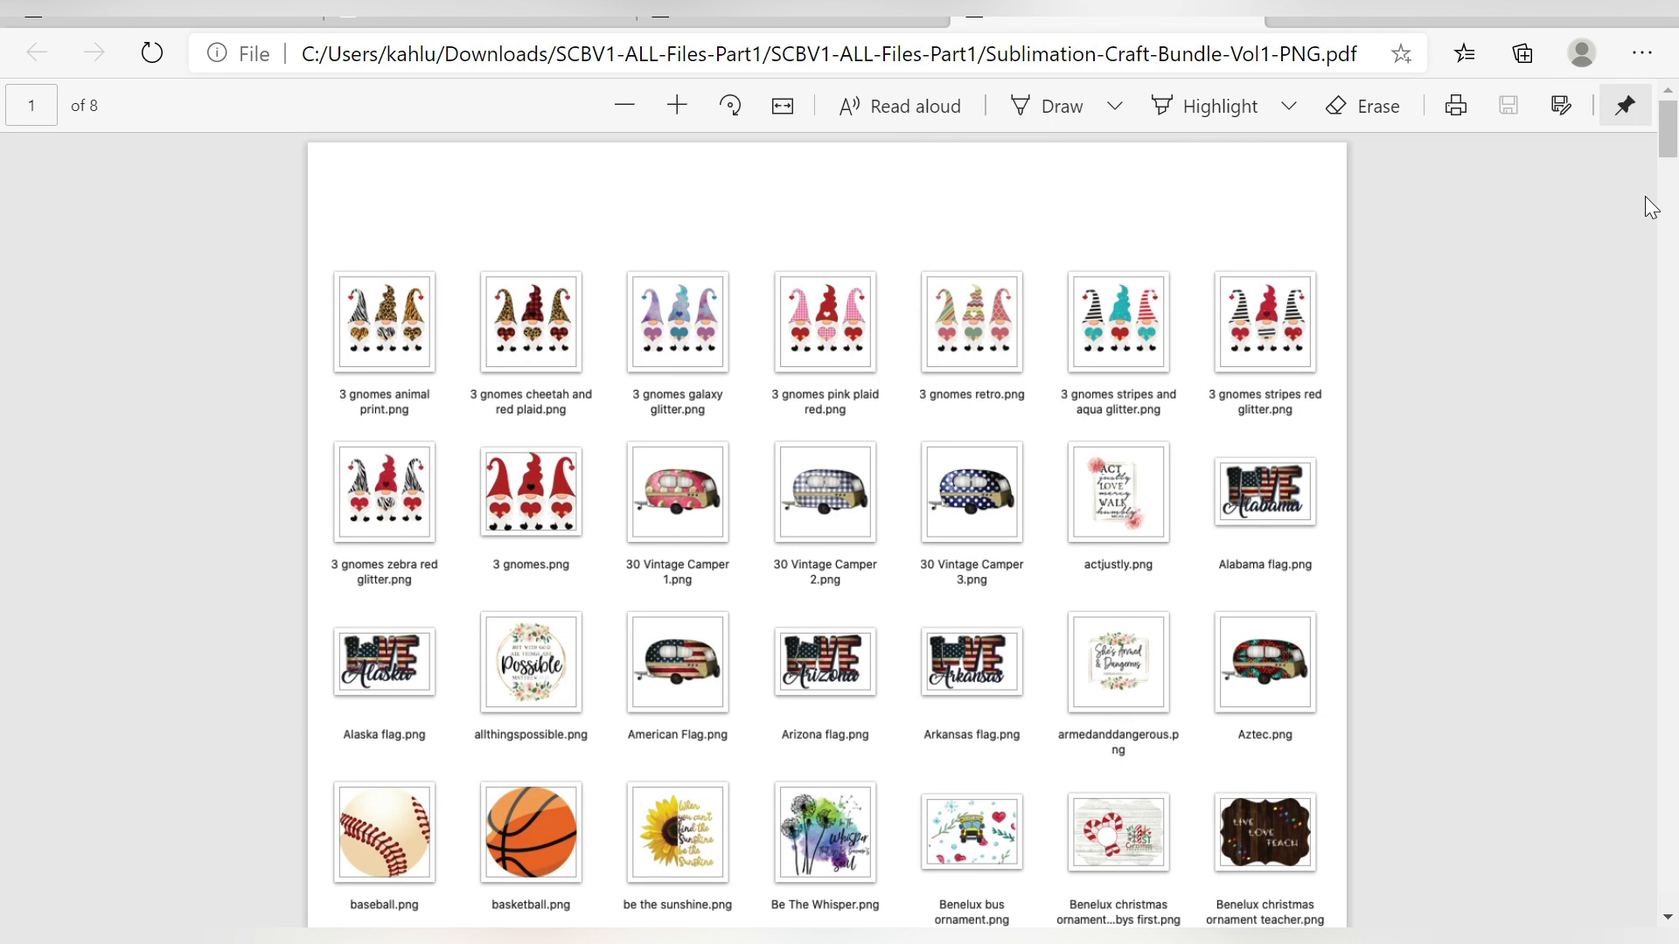
pyautogui.scroll(-1, 1671, 144)
pyautogui.moveTo(1672, 149); pyautogui.dragTo(1672, 225)
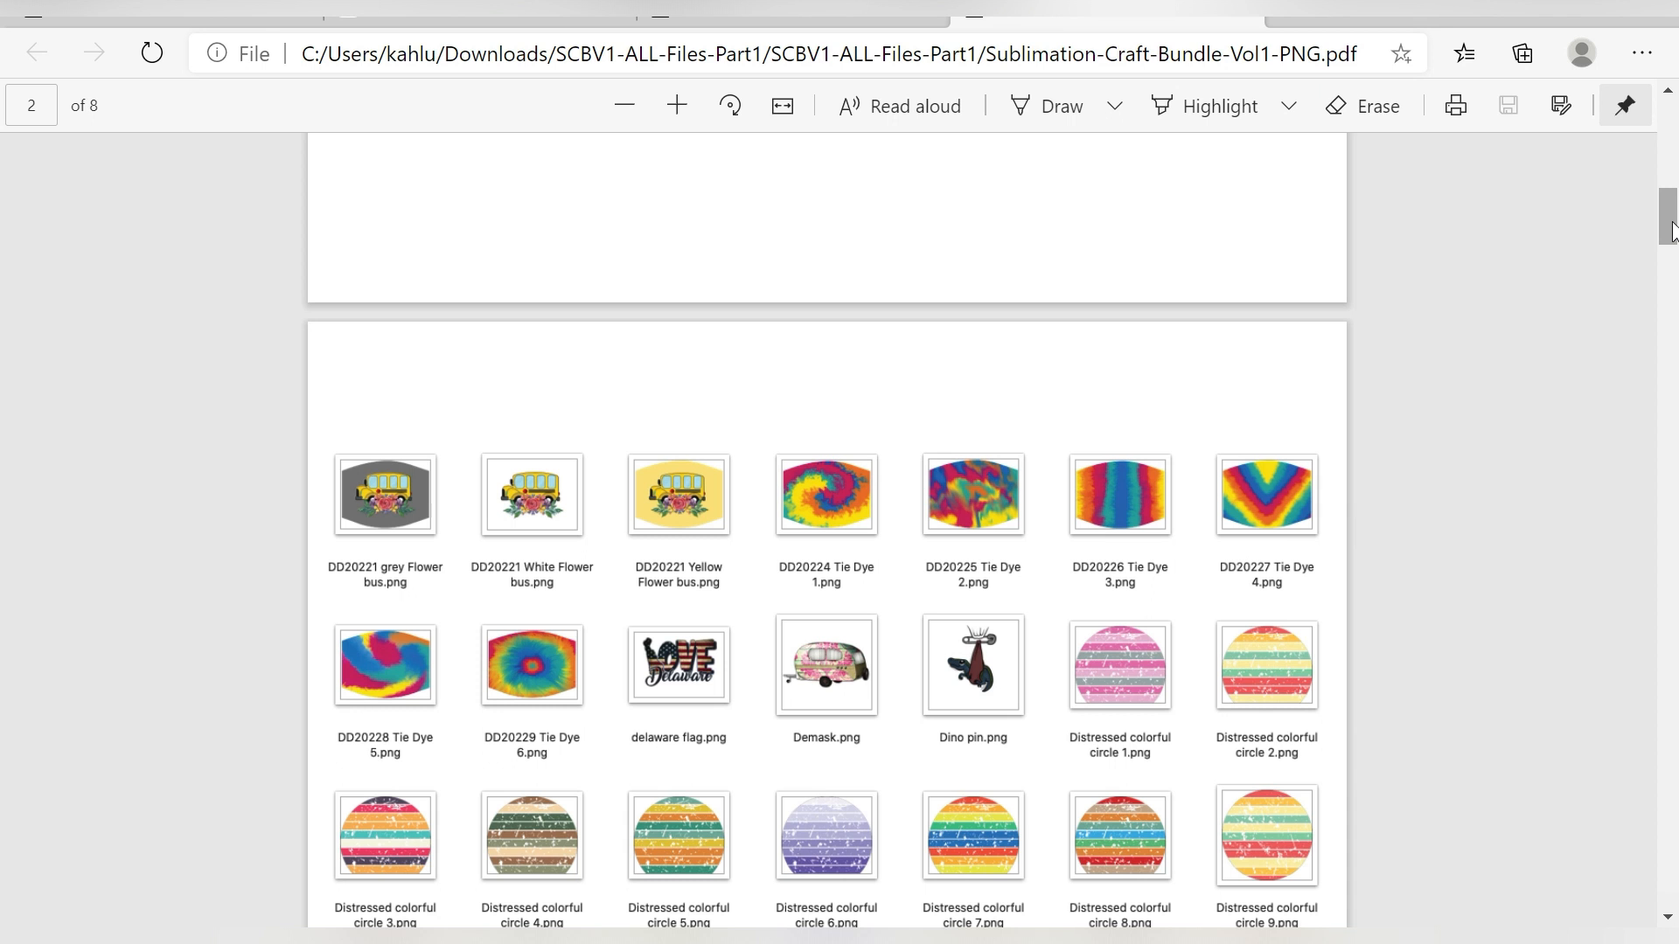
pyautogui.moveTo(1672, 229); pyautogui.dragTo(1668, 373)
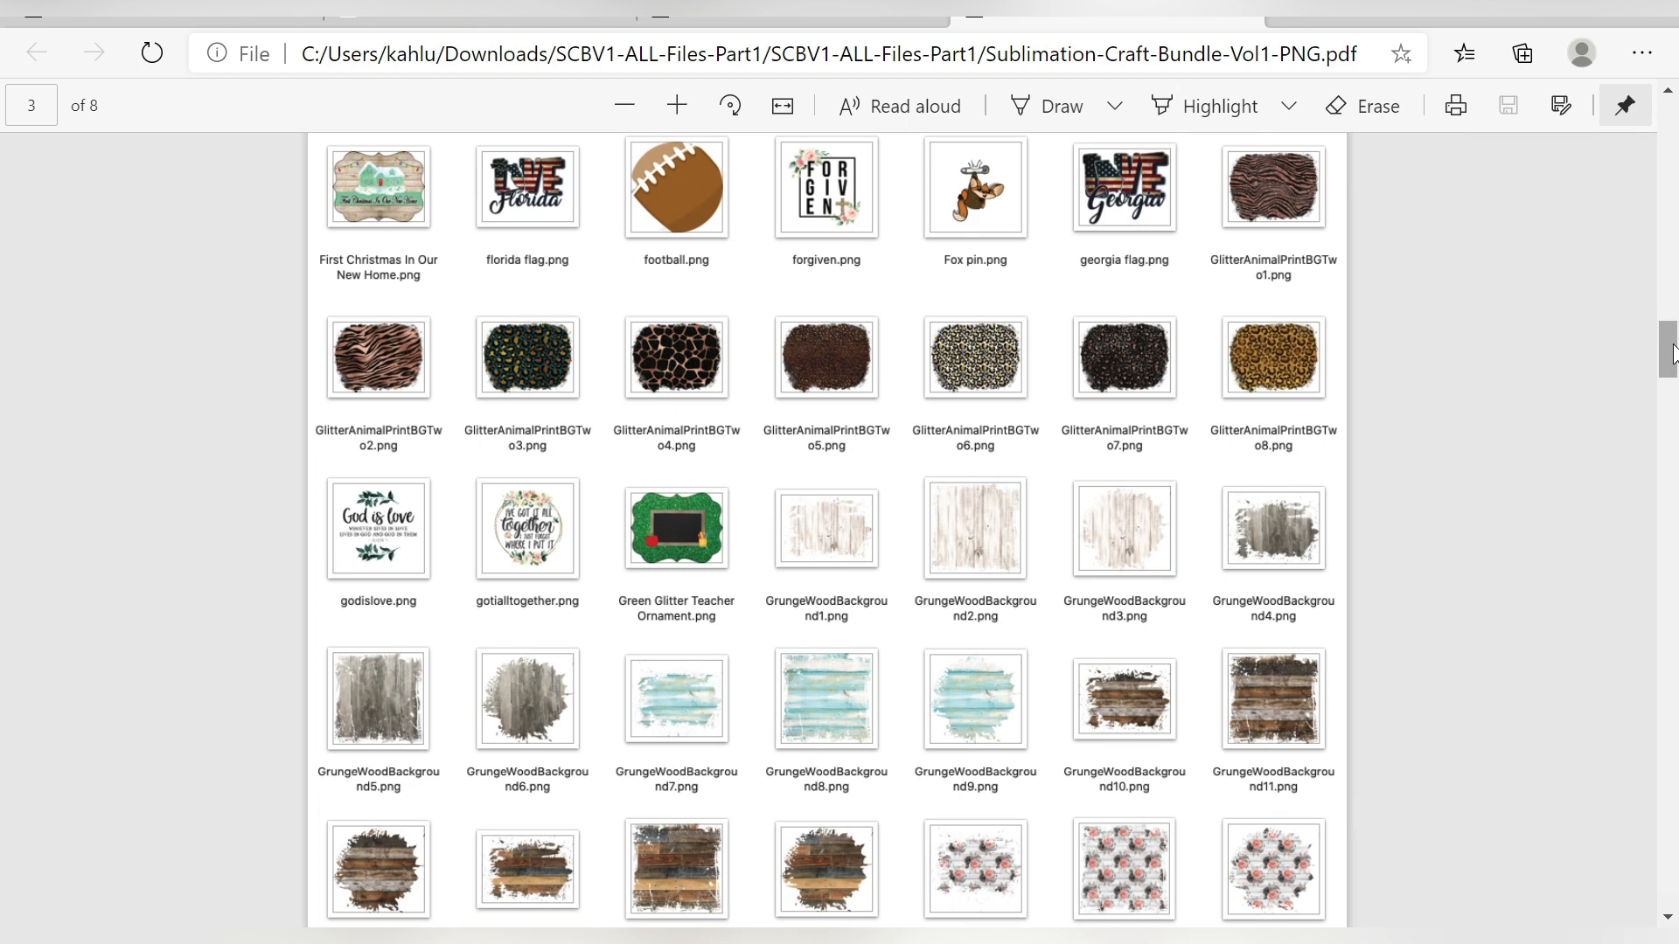
pyautogui.moveTo(1671, 357); pyautogui.dragTo(1671, 118)
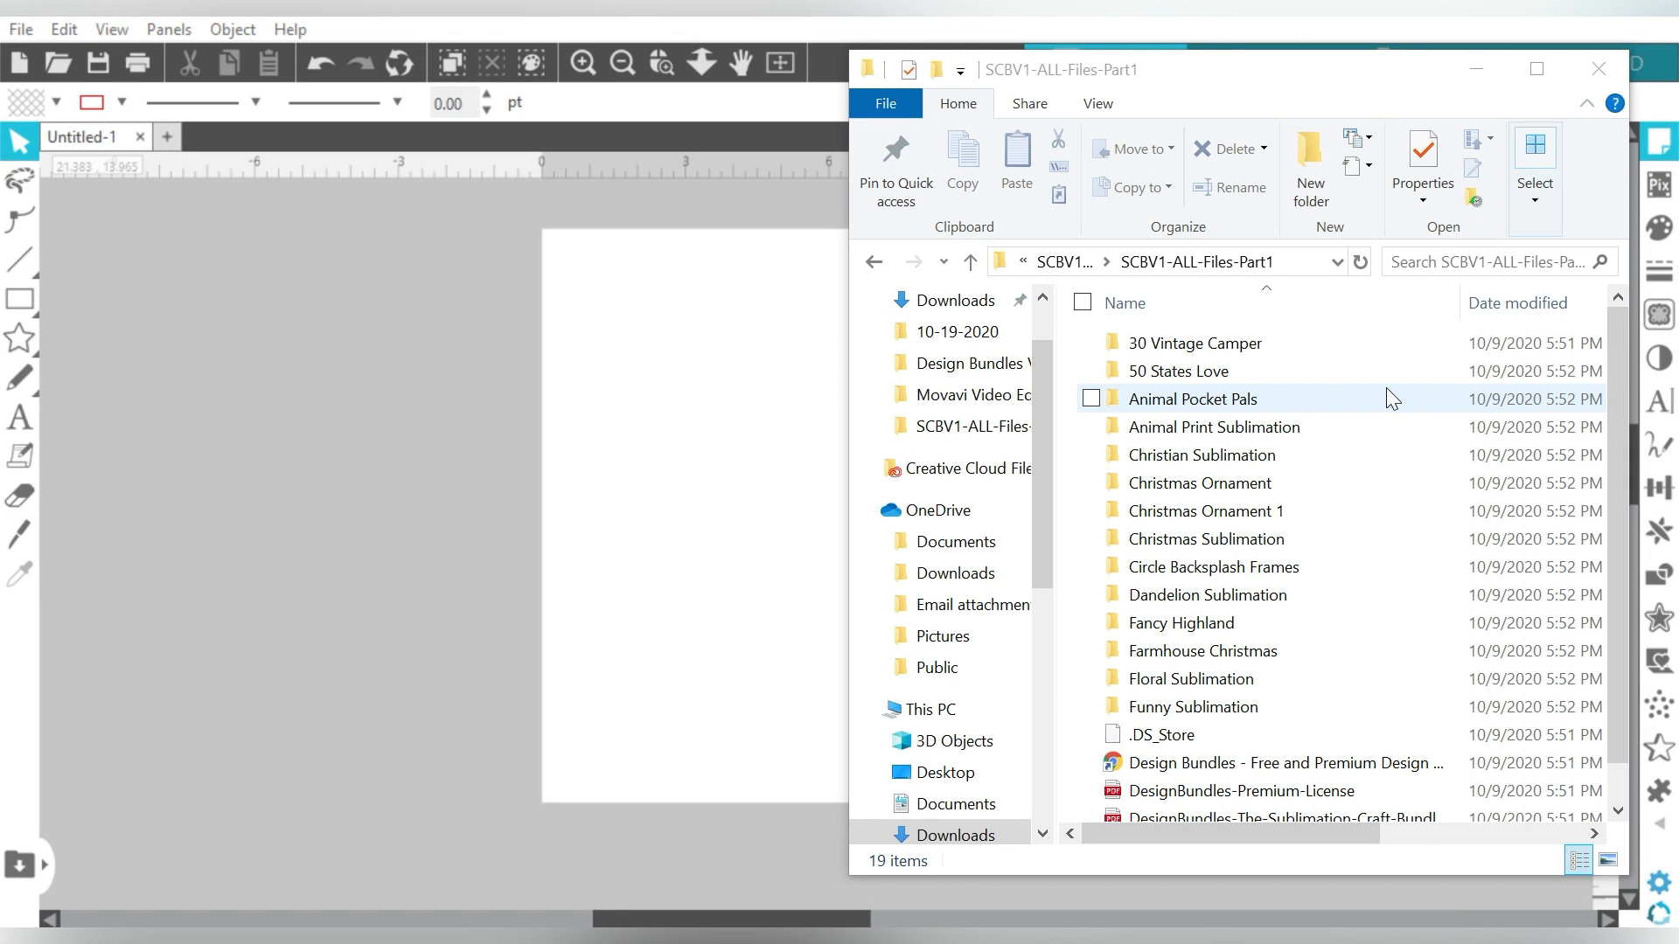
# Step: Search the SCBV1-ALL-Files-Part1 folder in File Explorer for WHISPER and place the Be The Whisper image over the design page
pyautogui.click(1446, 265)
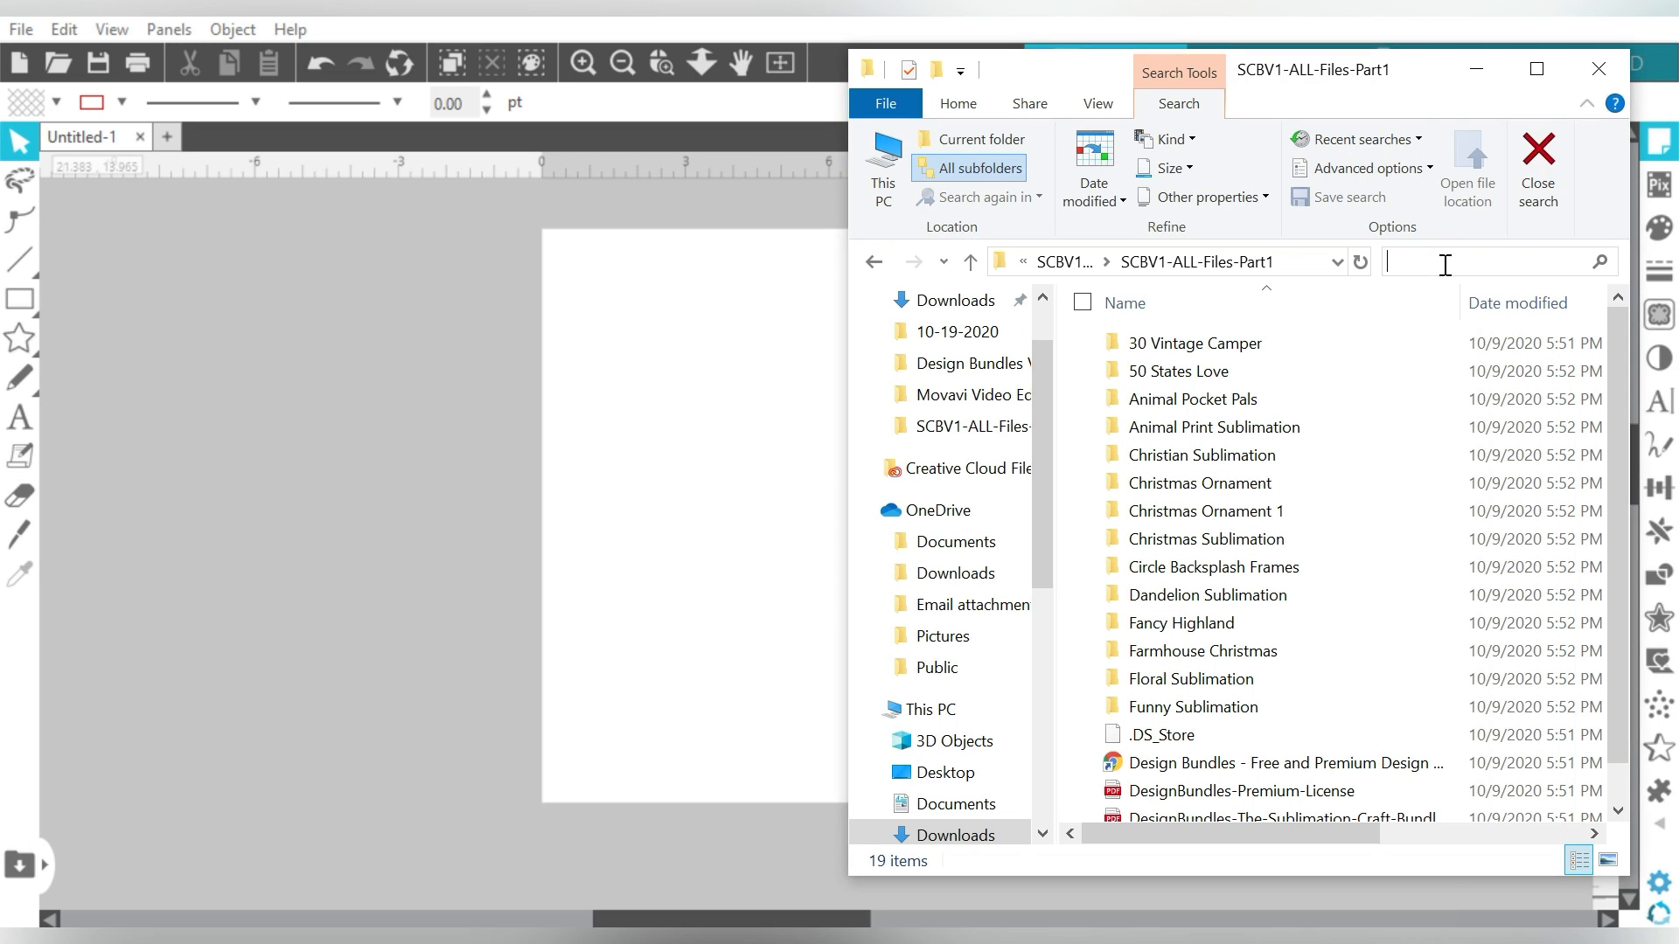
pyautogui.write('WHISPER')
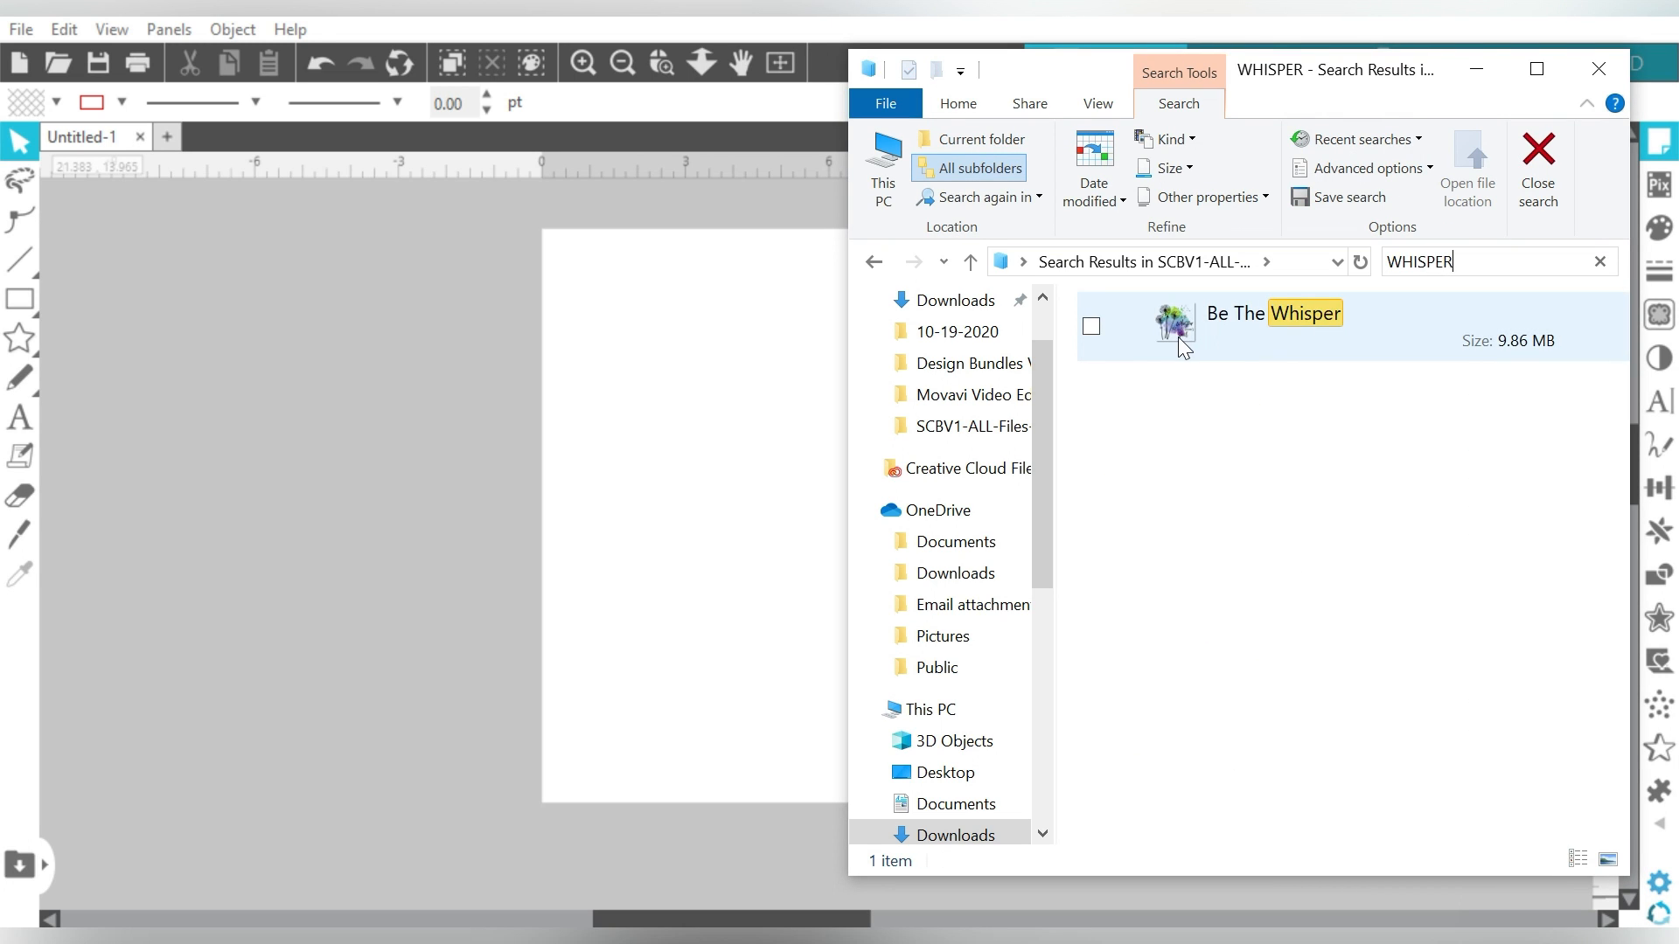
pyautogui.moveTo(1187, 324); pyautogui.dragTo(430, 505)
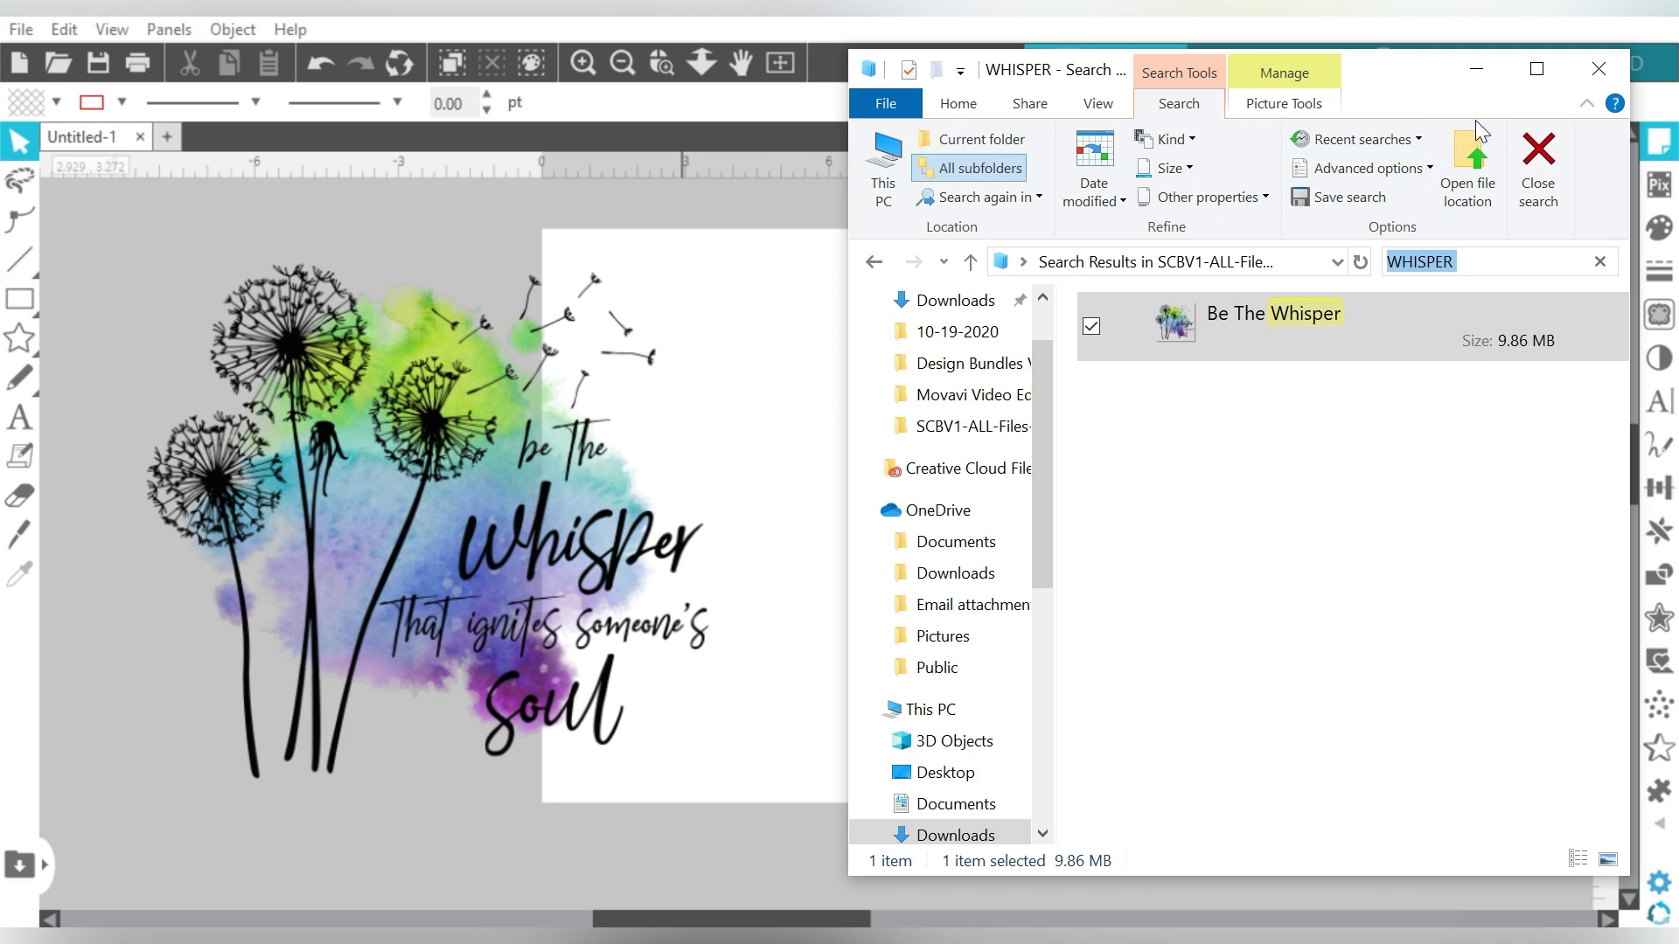
pyautogui.click(1477, 70)
pyautogui.moveTo(354, 430); pyautogui.dragTo(752, 413)
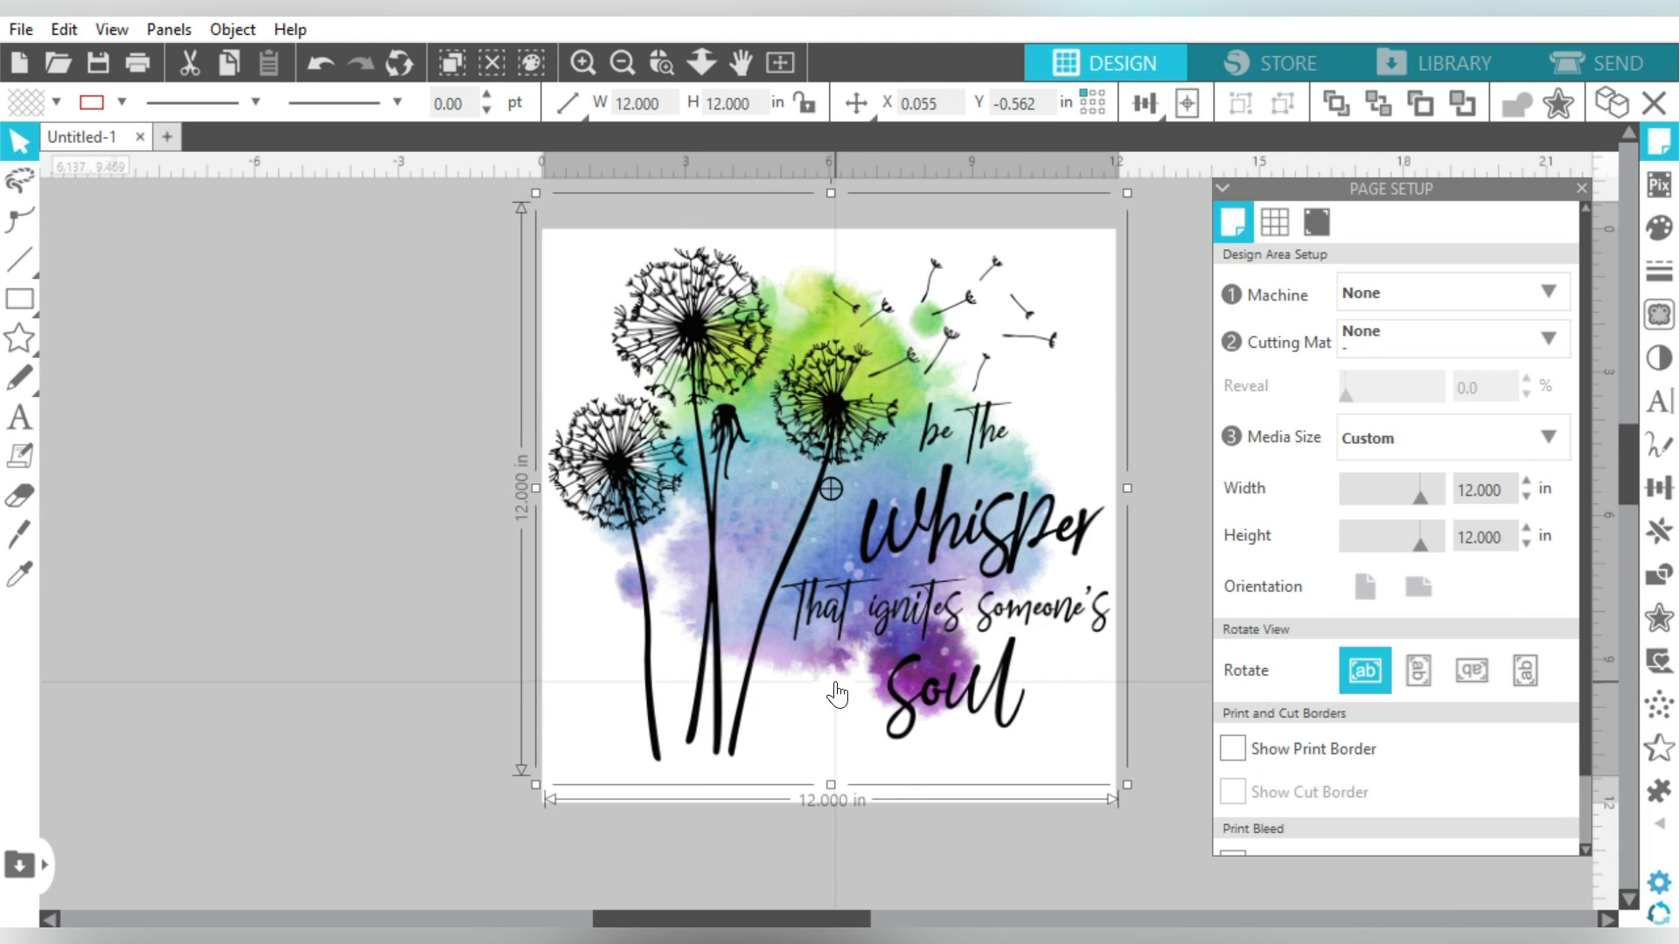
# Step: Shrink the Be The Whisper design to about 8.24 in square inside the page, and delete it
pyautogui.moveTo(1127, 785); pyautogui.dragTo(967, 593)
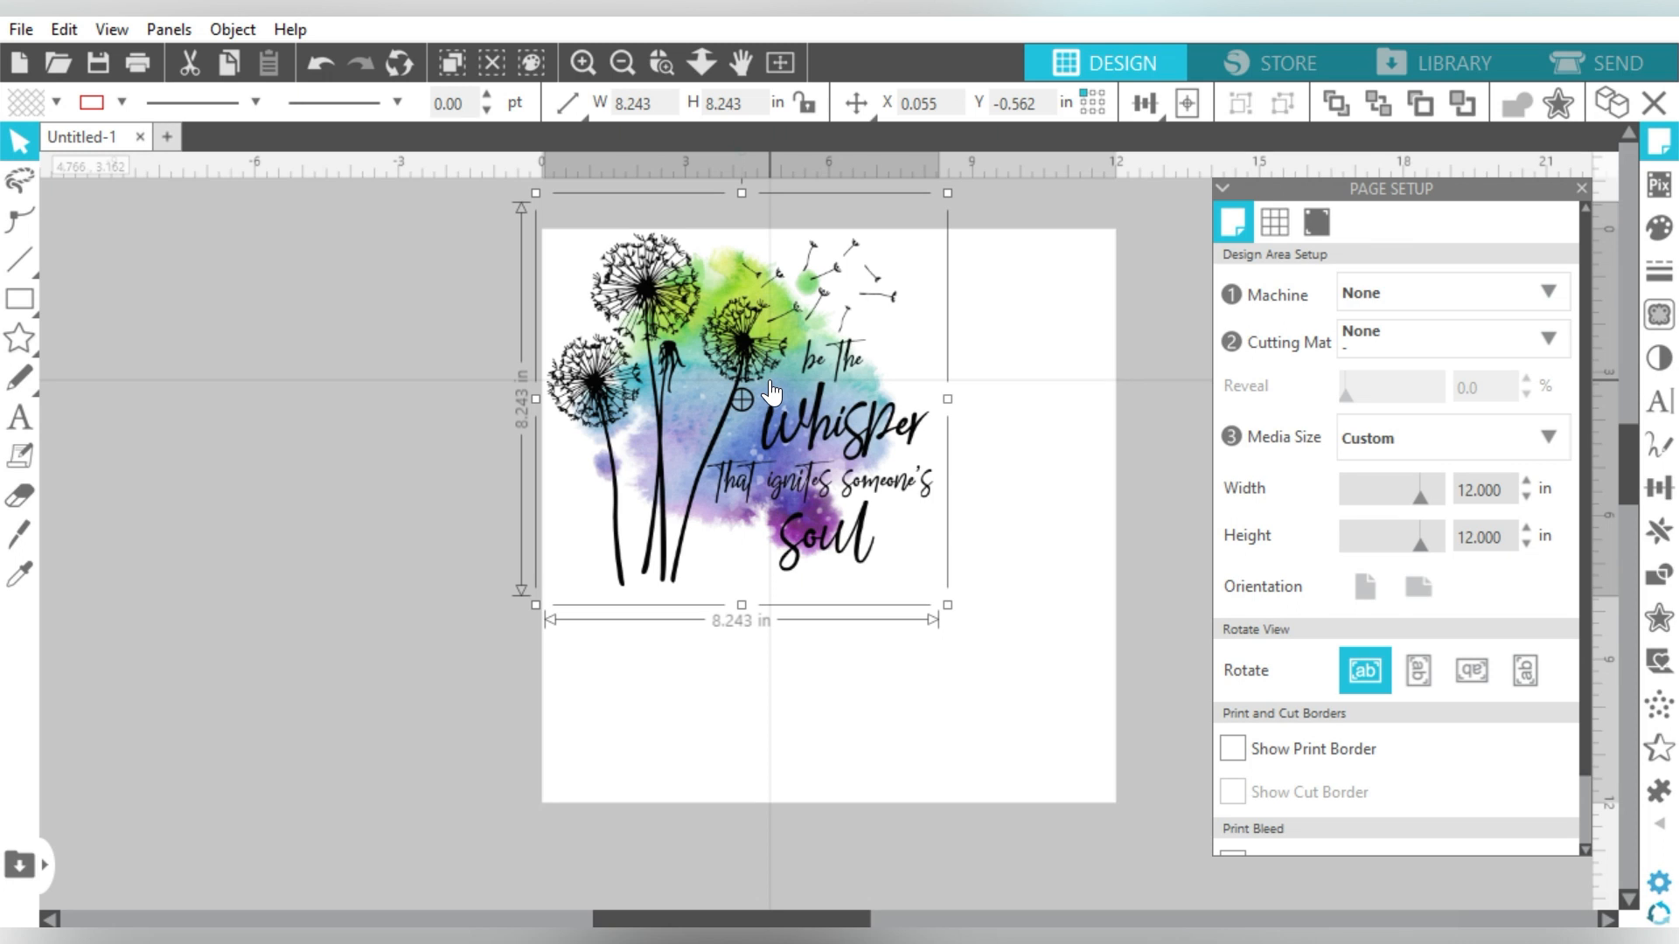
pyautogui.moveTo(771, 392); pyautogui.dragTo(786, 433)
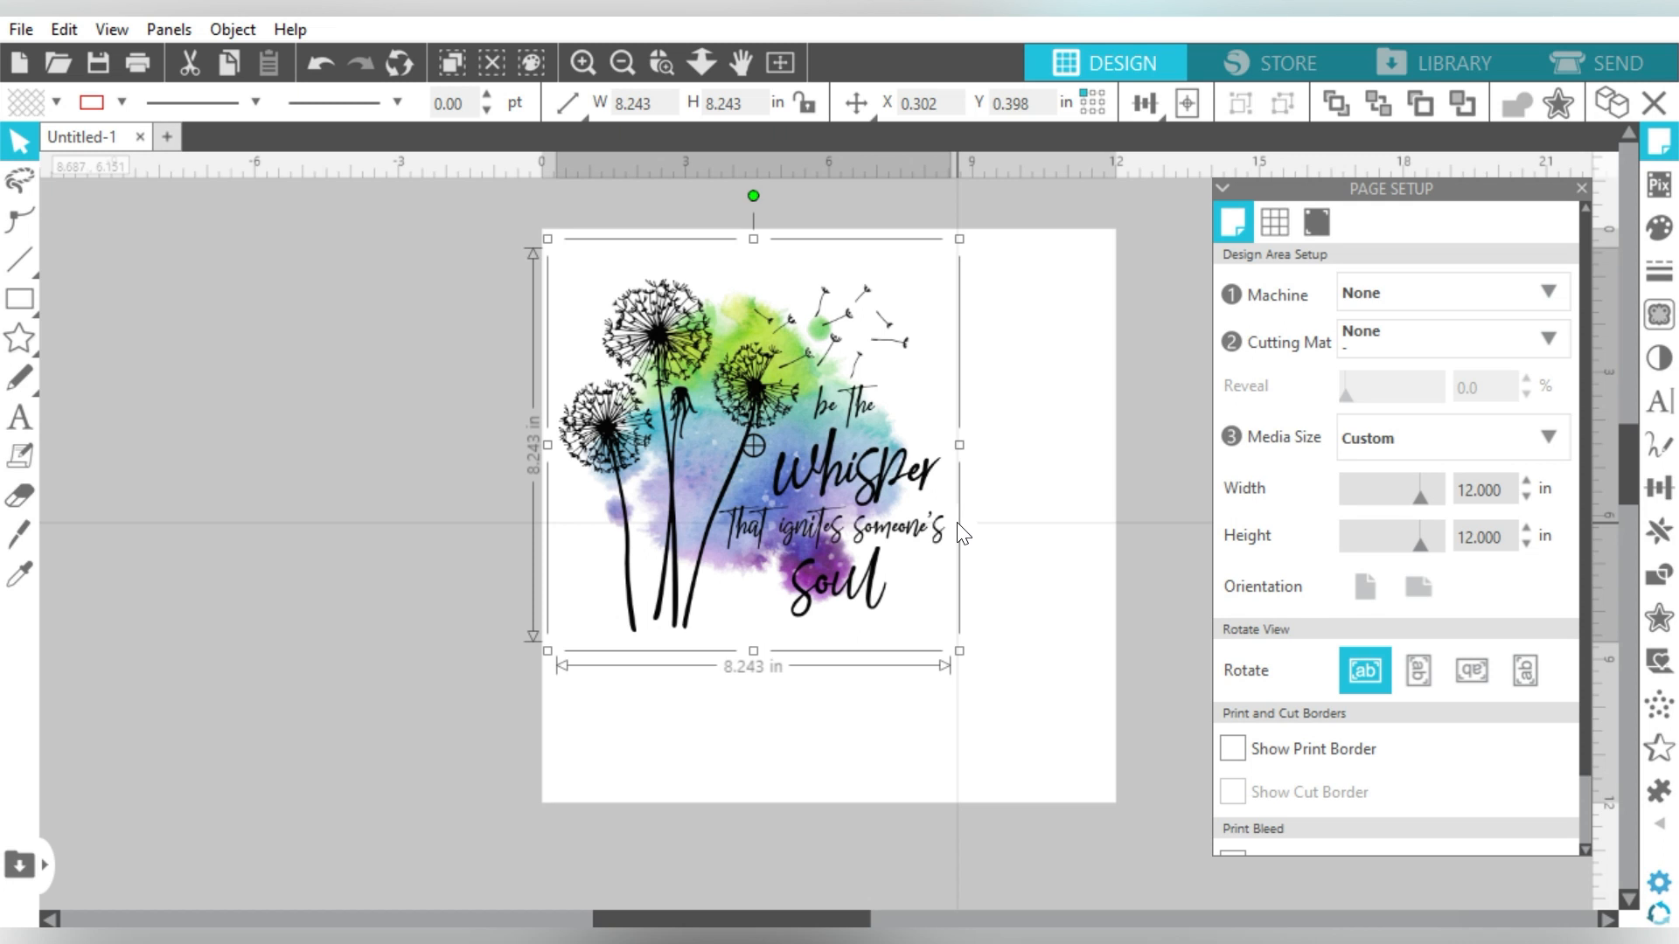
pyautogui.press('Delete')
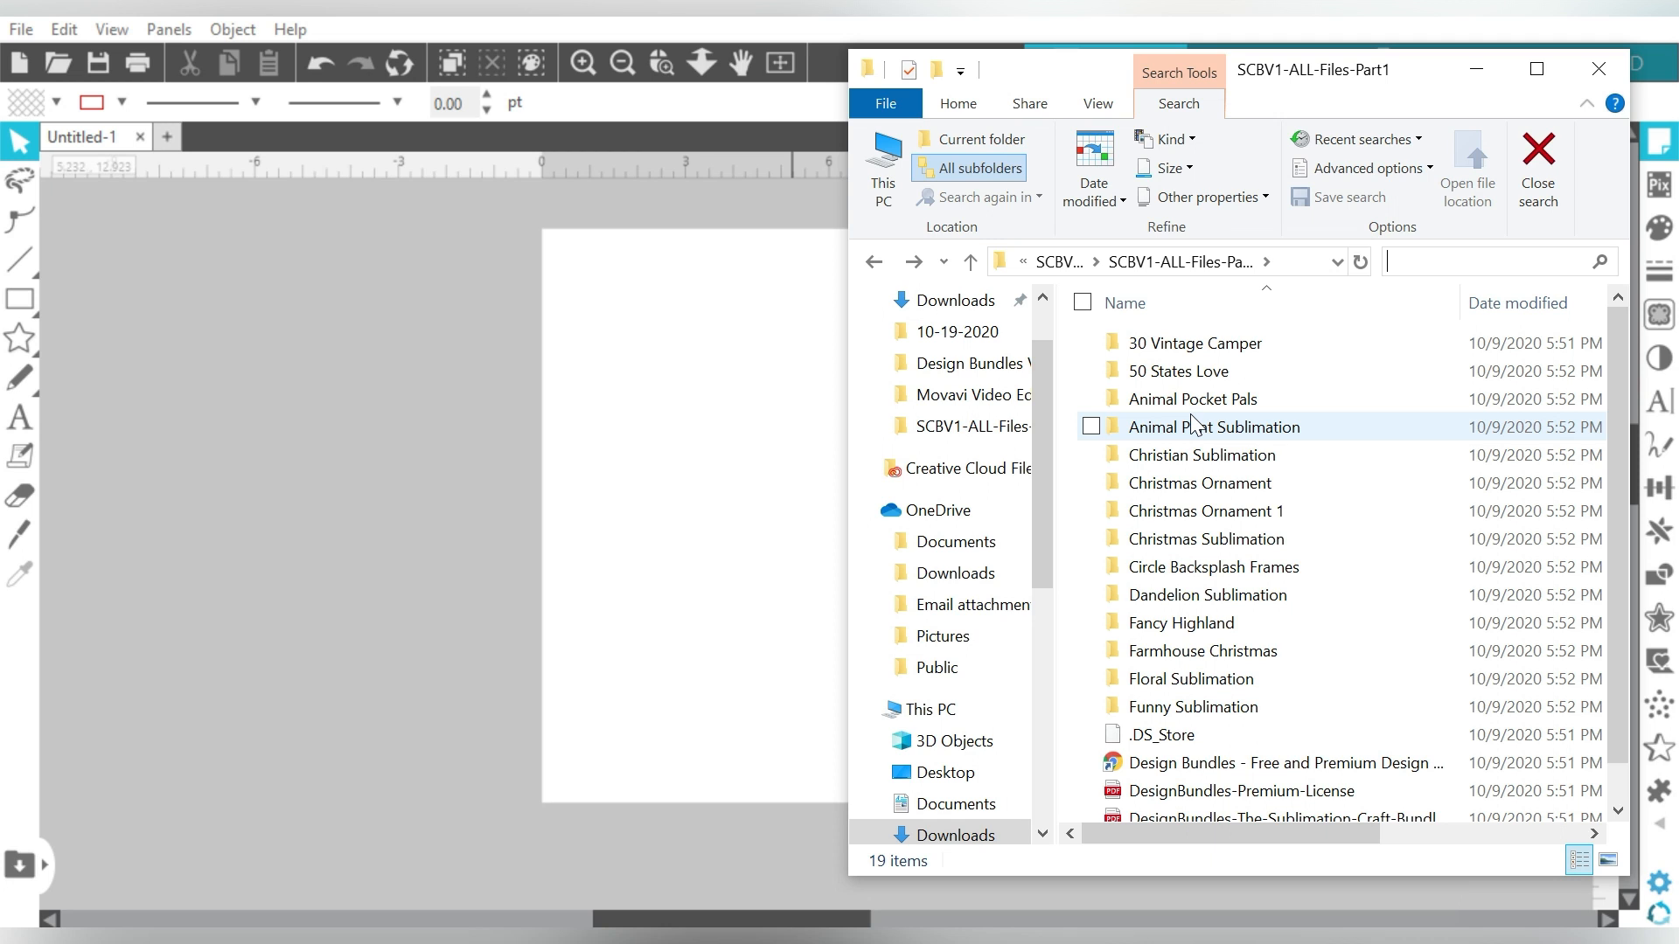
# Step: Search File Explorer for benelux, place "Benelux christmas ornament babys first" on the page, and enlarge it to about 10.78 × 8.04 in
pyautogui.write('benelux')
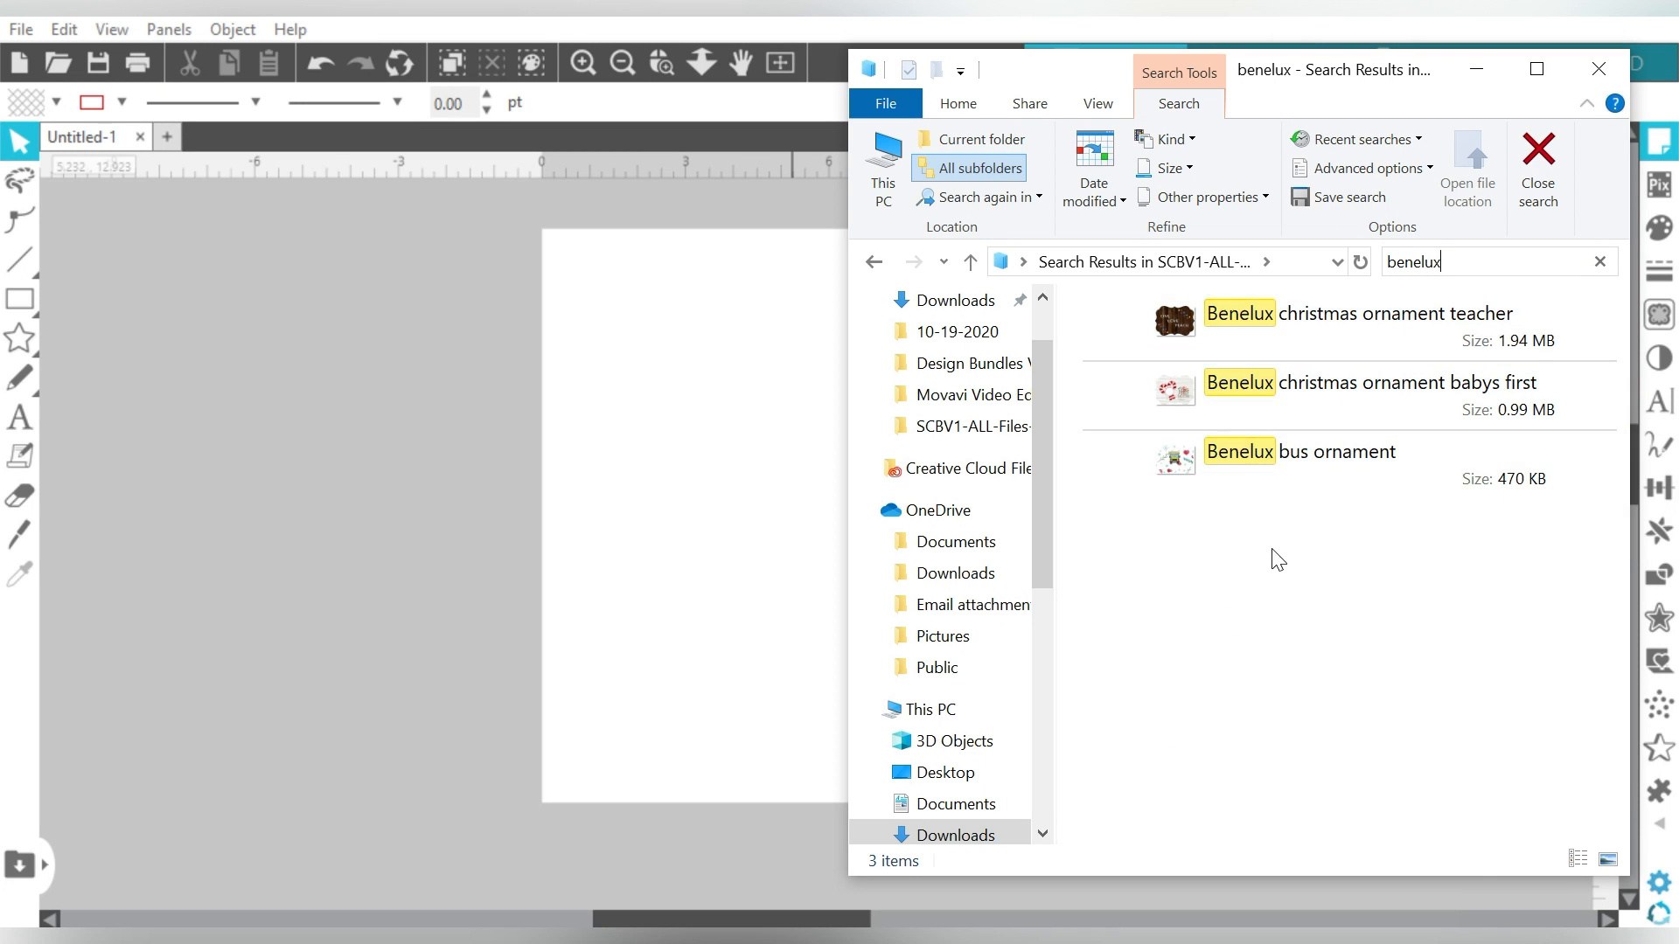
pyautogui.moveTo(1329, 428); pyautogui.dragTo(470, 516)
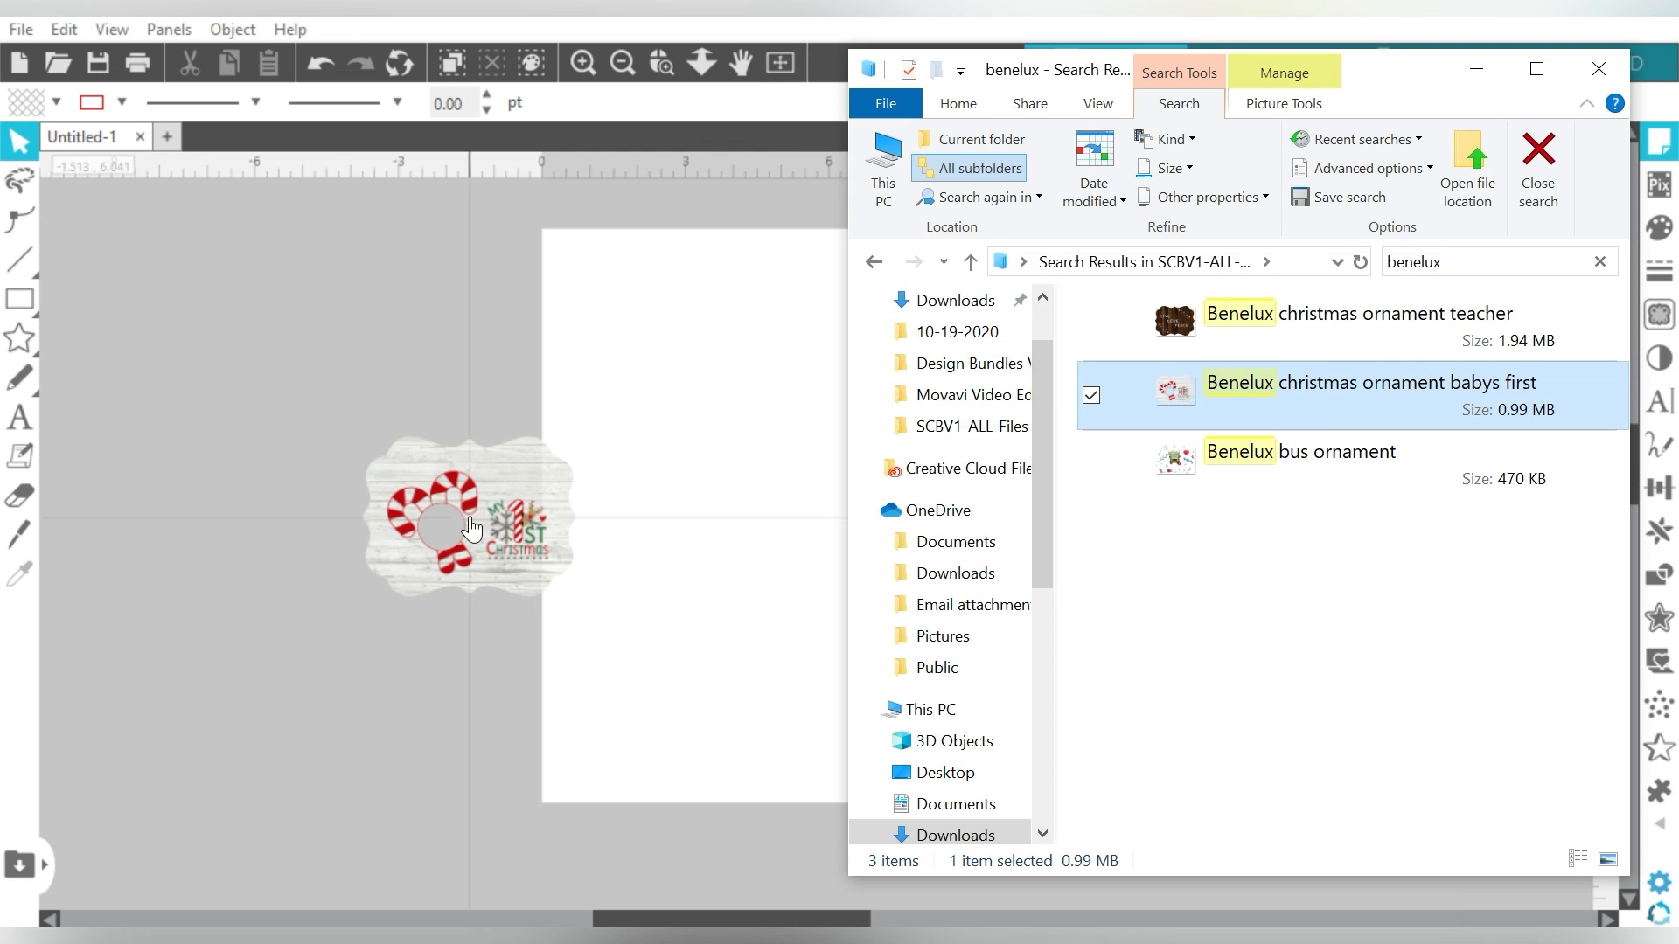
pyautogui.click(1478, 69)
pyautogui.moveTo(493, 527); pyautogui.dragTo(741, 383)
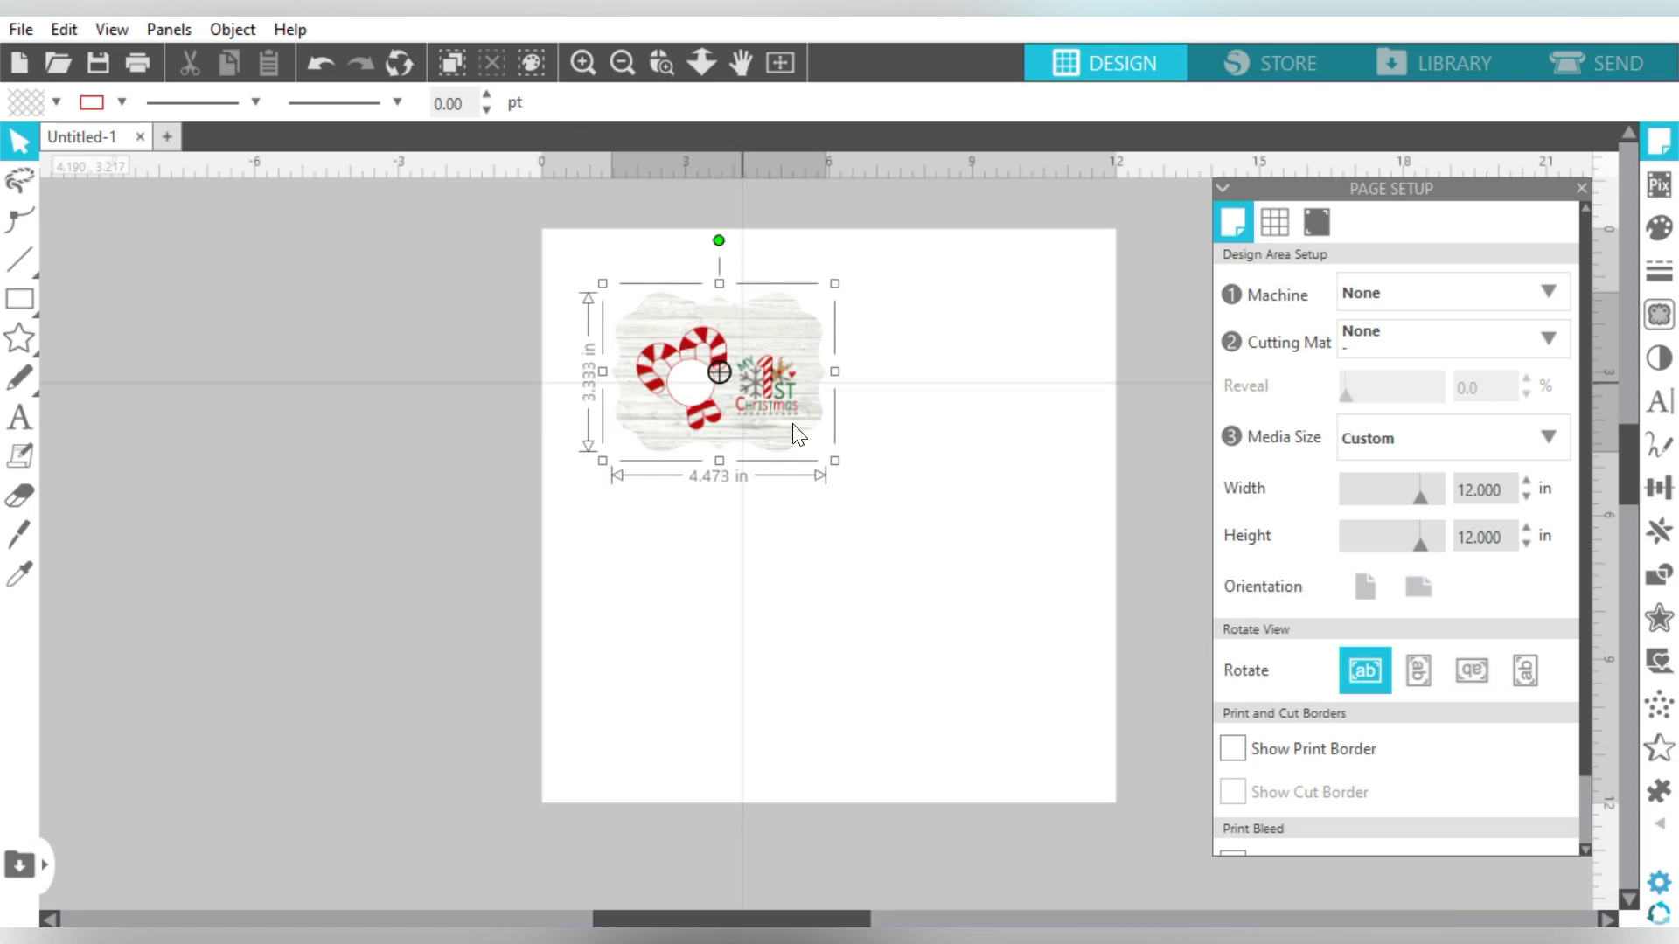
pyautogui.moveTo(822, 457); pyautogui.dragTo(1095, 752)
pyautogui.moveTo(988, 556); pyautogui.dragTo(951, 554)
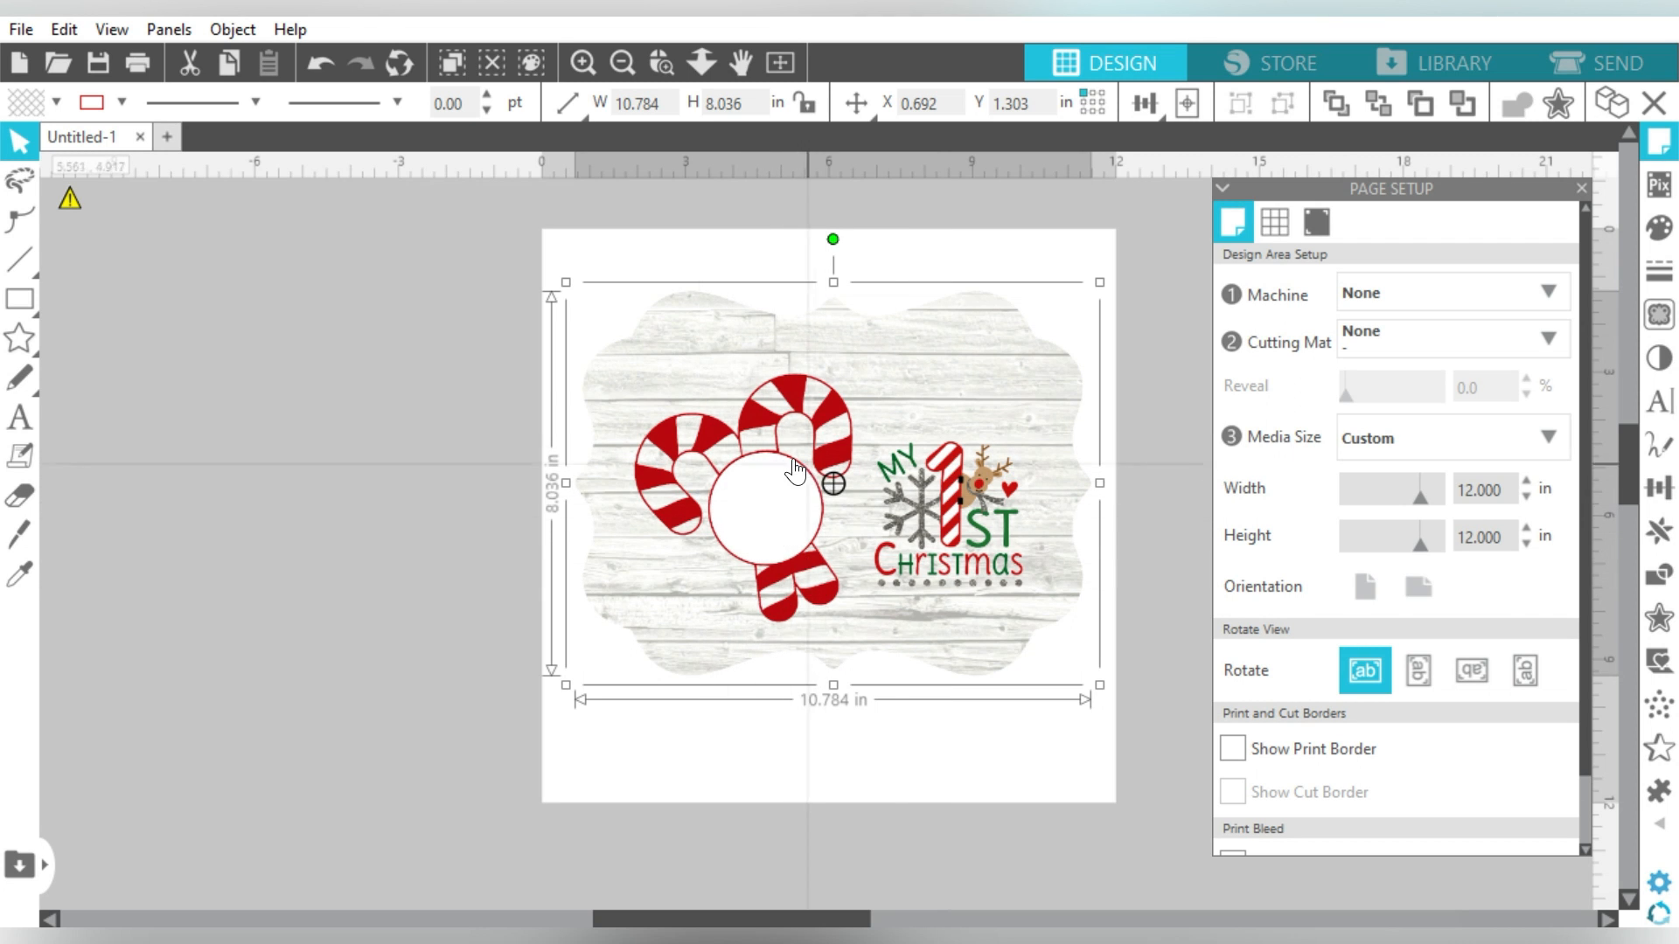
# Step: Add the text "sVg" in the empty area beside the page and enlarge it to about 4.64 × 3.51 in
pyautogui.click(18, 427)
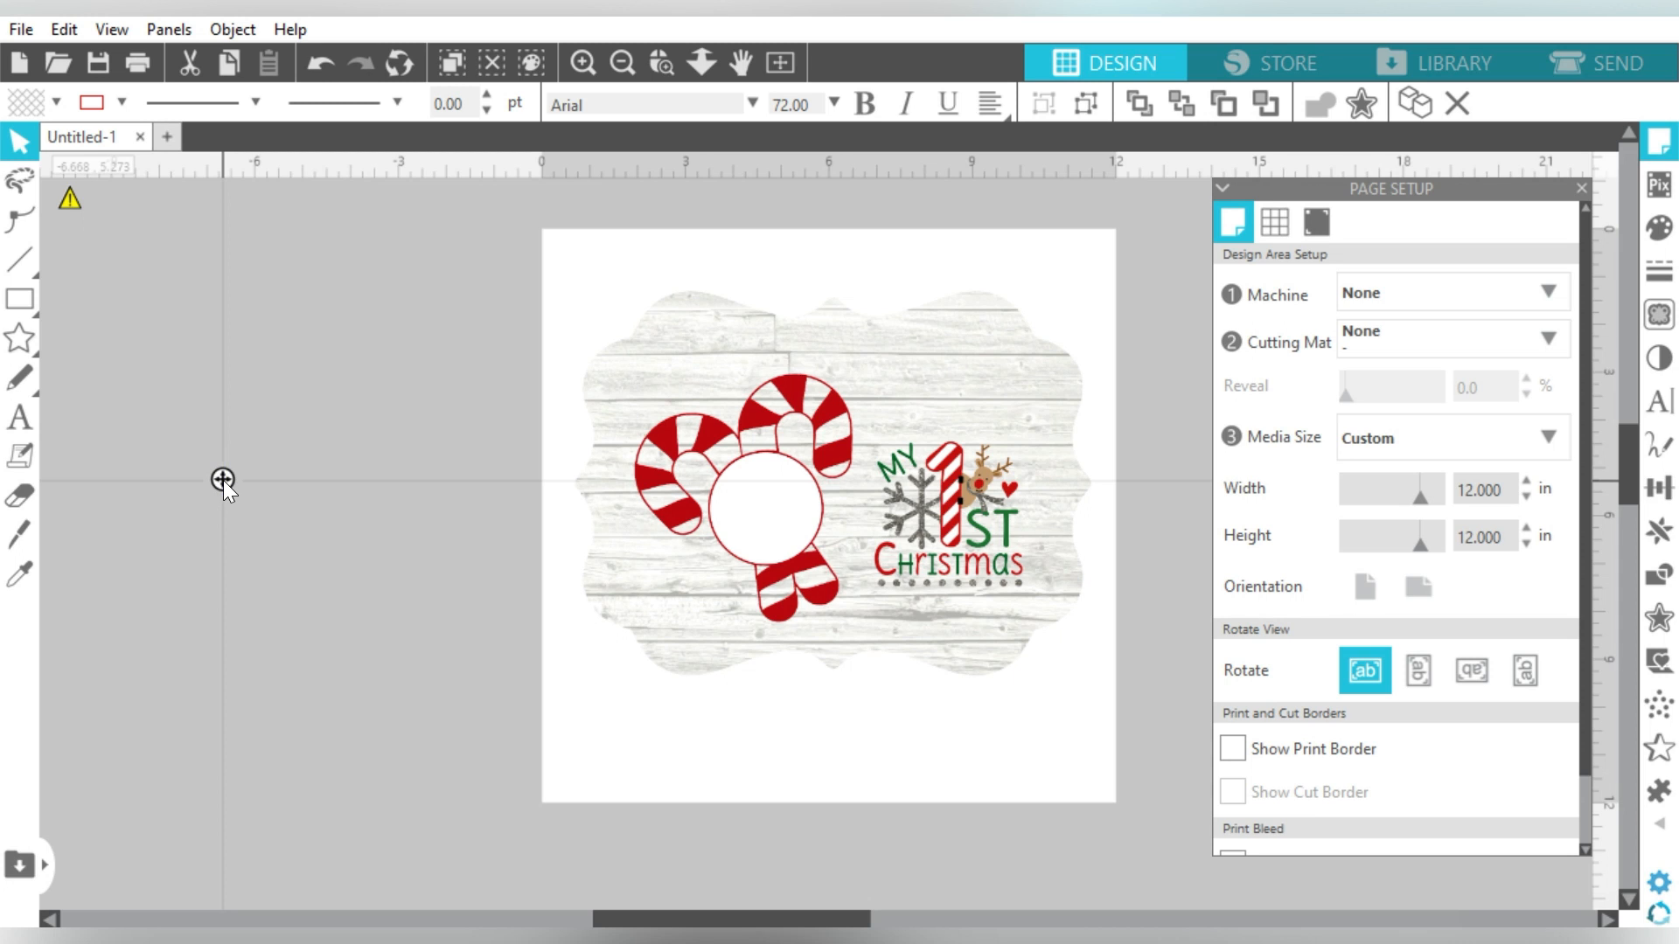
pyautogui.click(223, 480)
pyautogui.write('sVg')
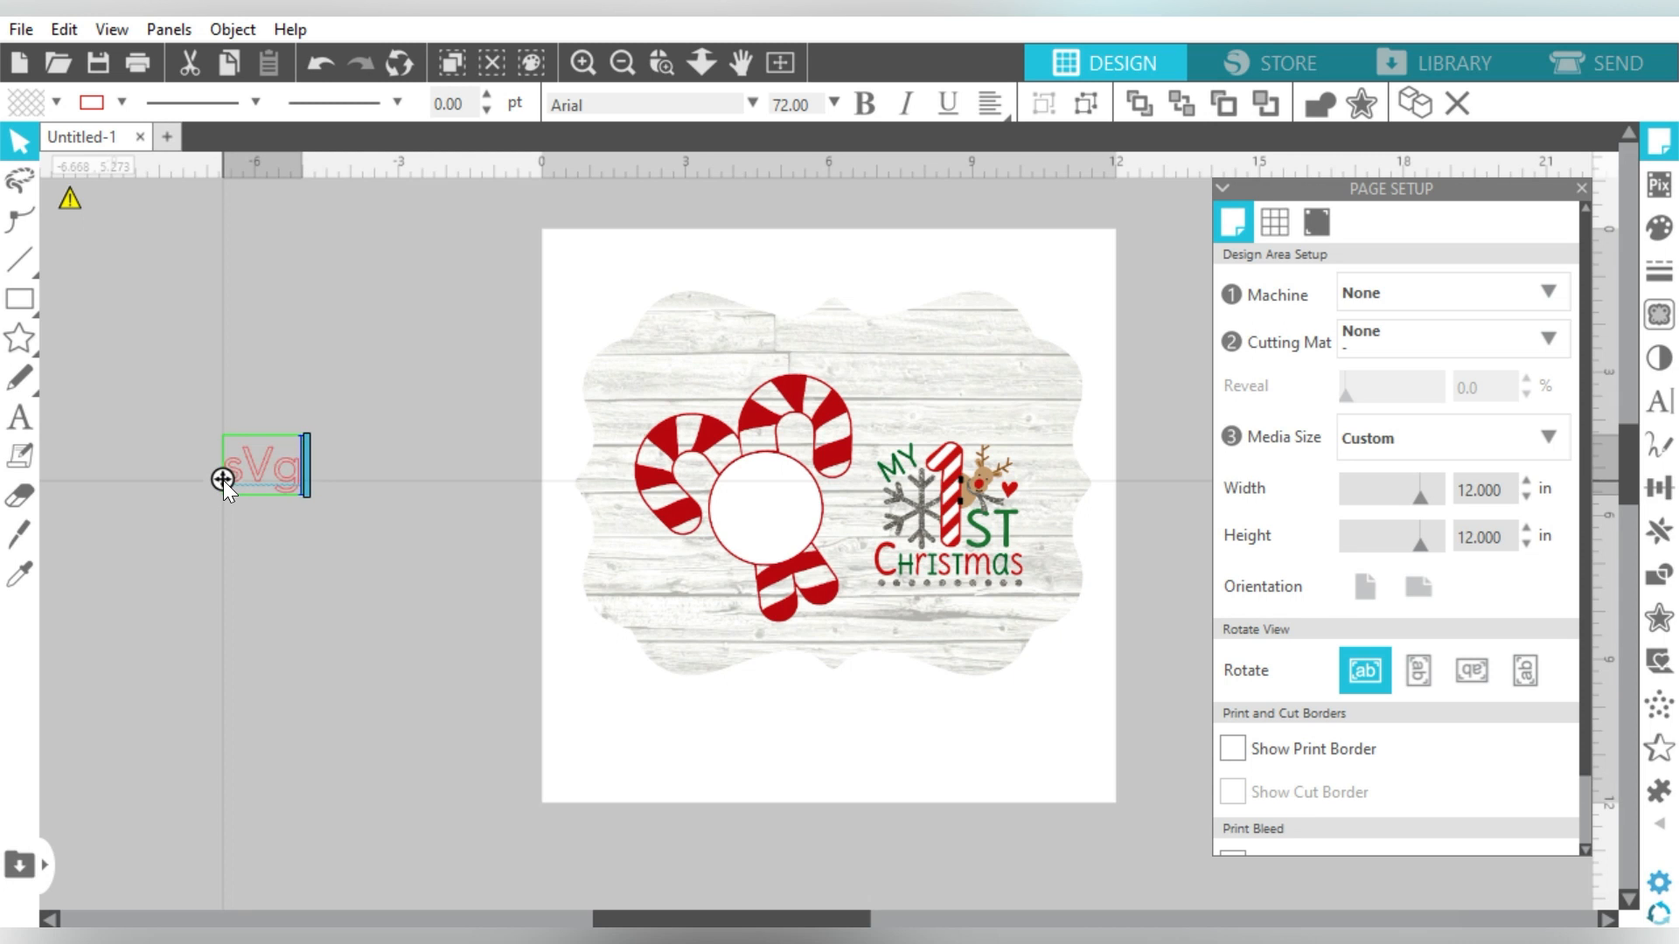
pyautogui.moveTo(364, 394); pyautogui.dragTo(238, 574)
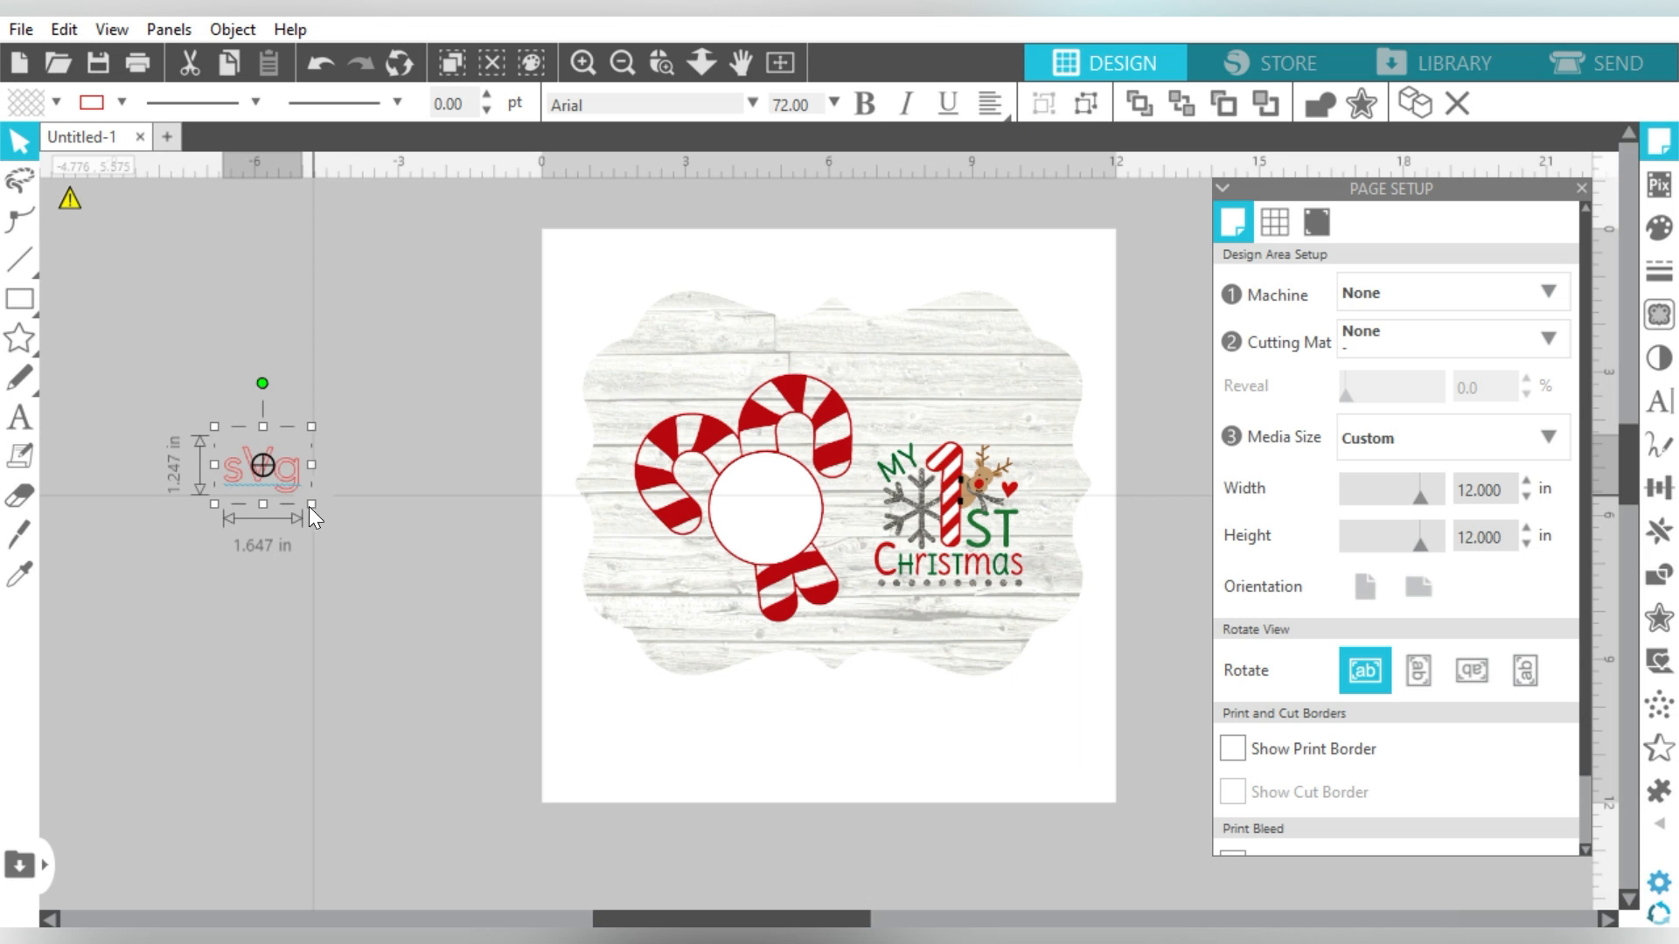
pyautogui.moveTo(311, 505); pyautogui.dragTo(455, 613)
# Step: Set the font of the "sVg" text to Vine Monograms Solid Bold
pyautogui.click(1658, 400)
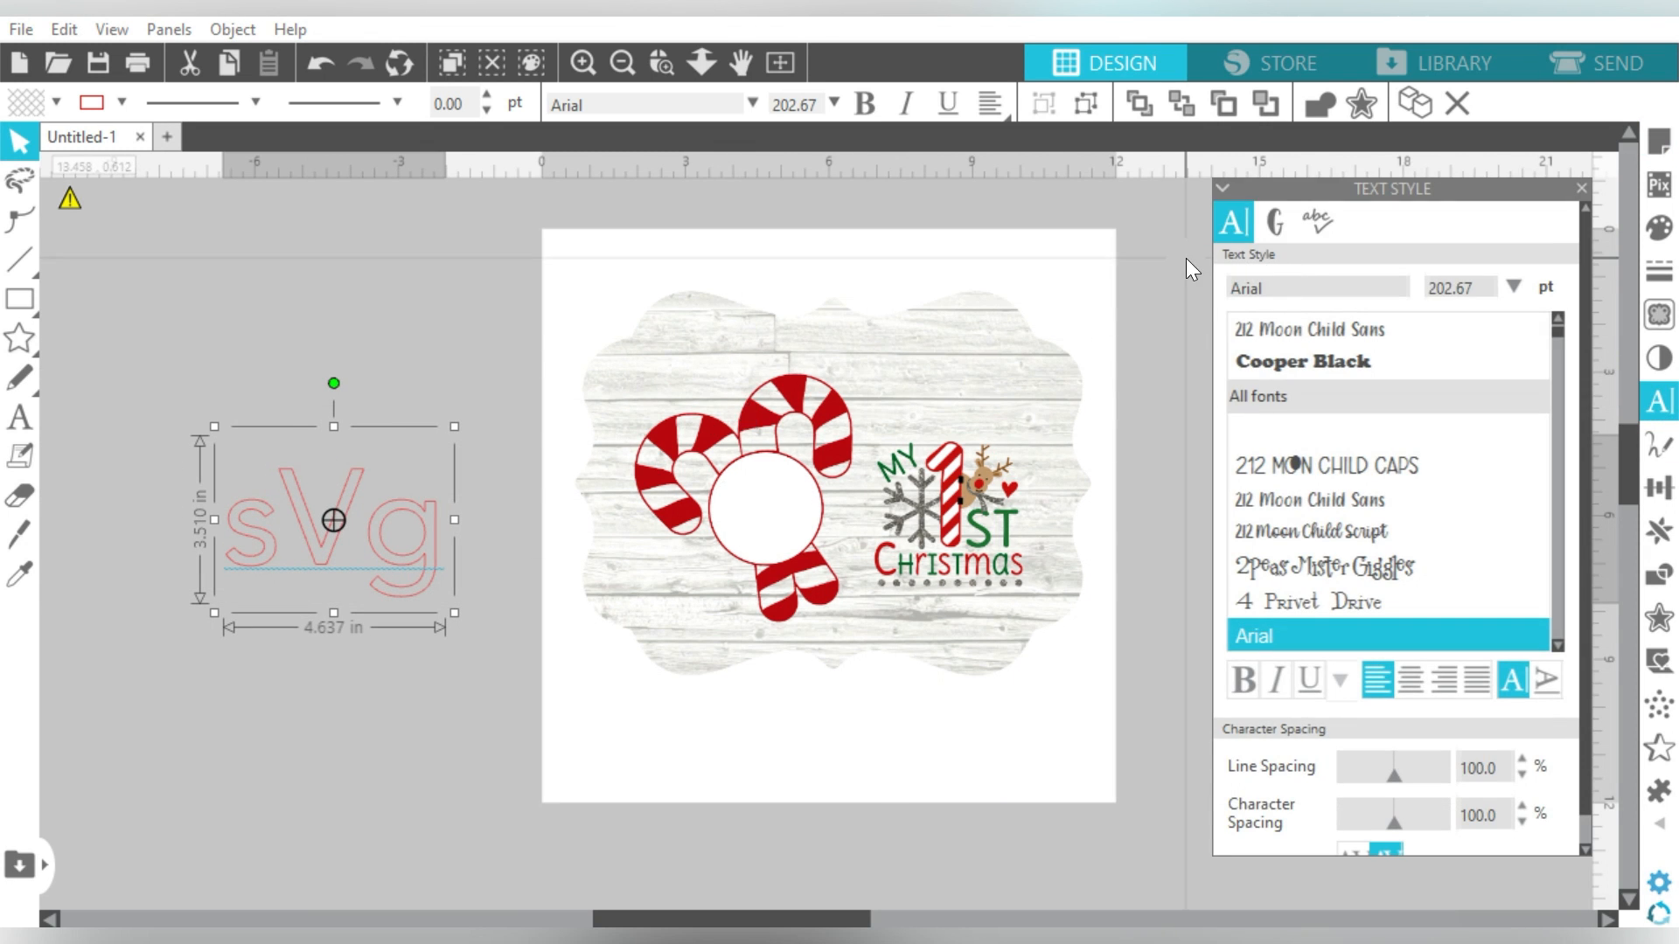
pyautogui.click(1289, 277)
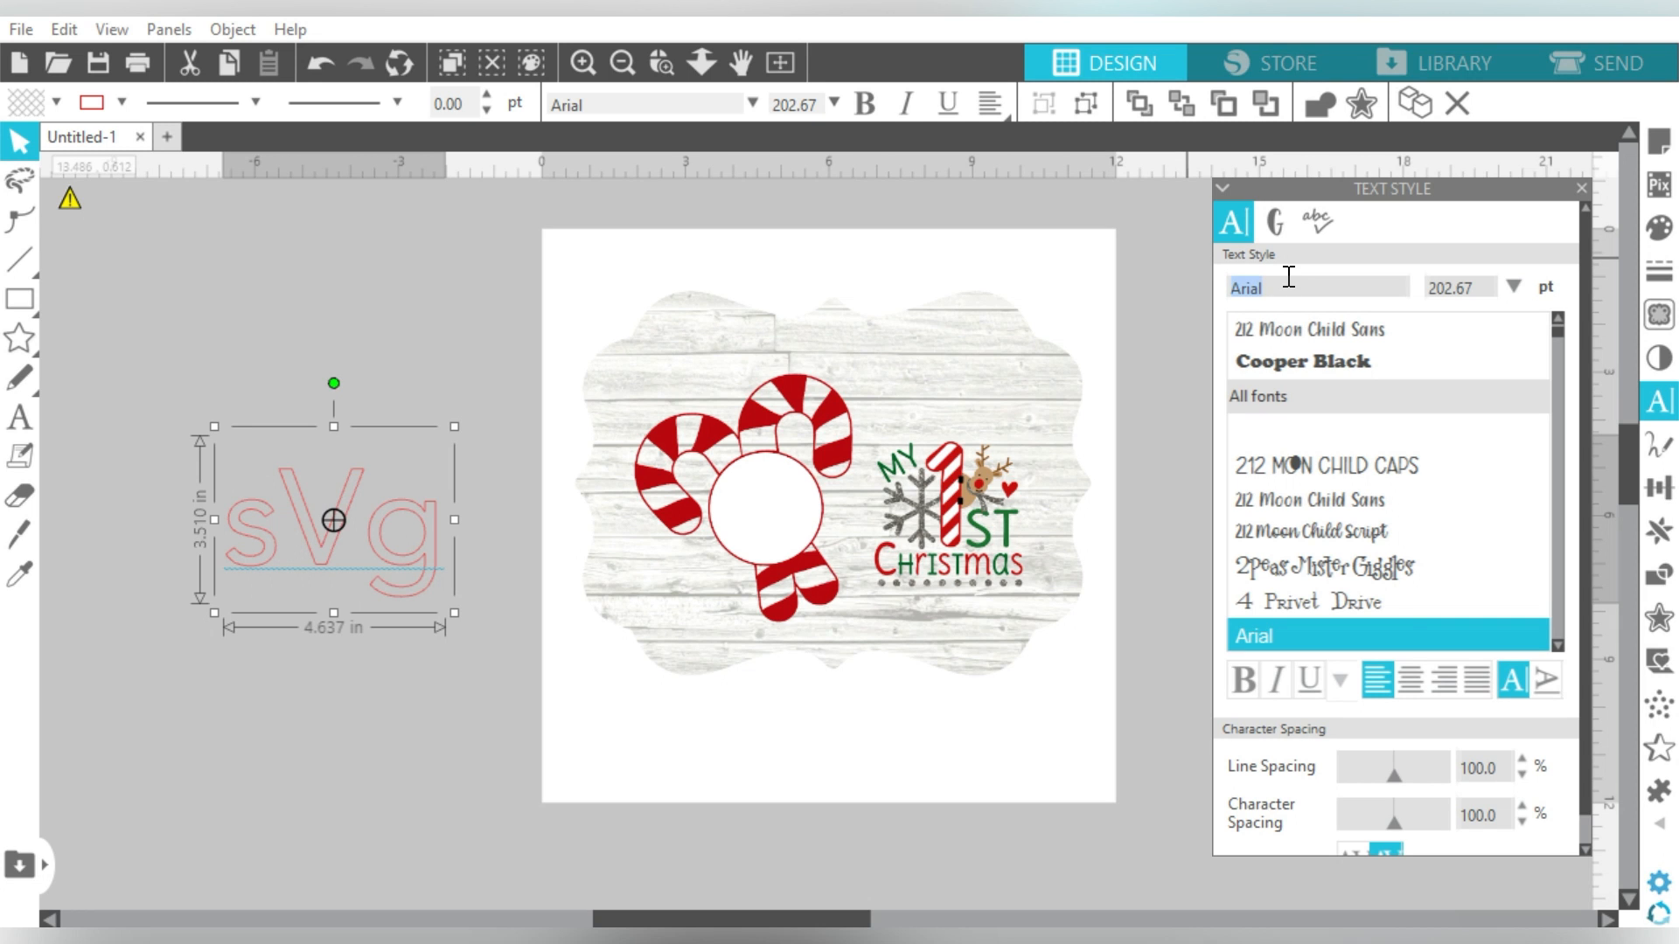
pyautogui.write('vine mo')
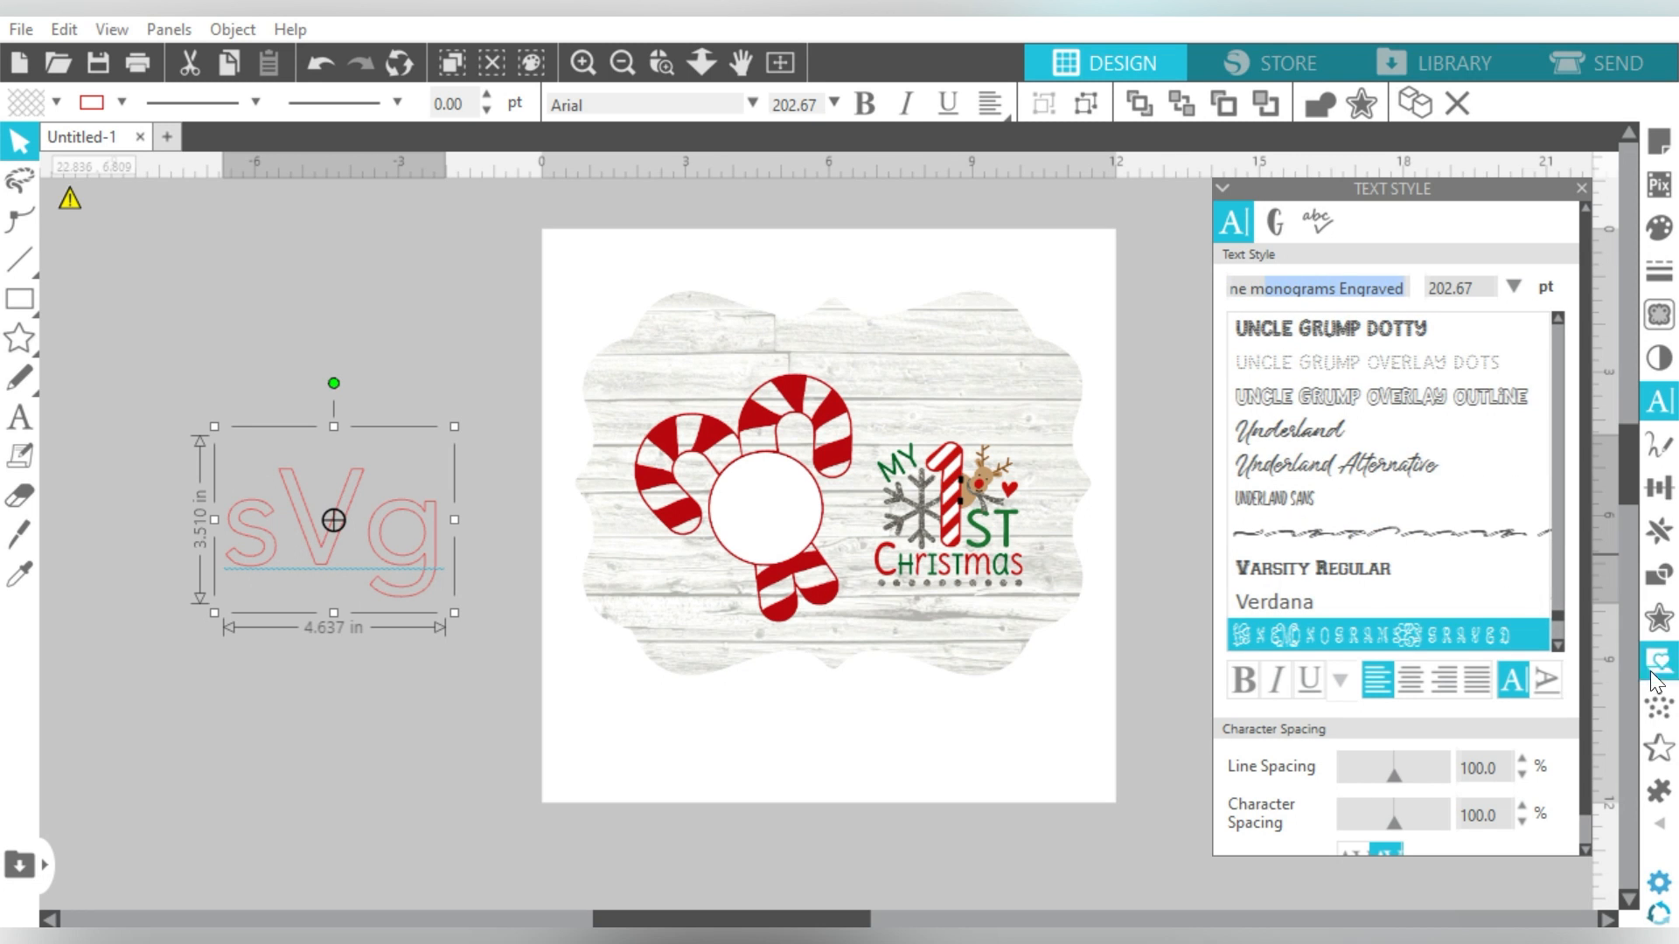
pyautogui.scroll(-6, 1564, 656)
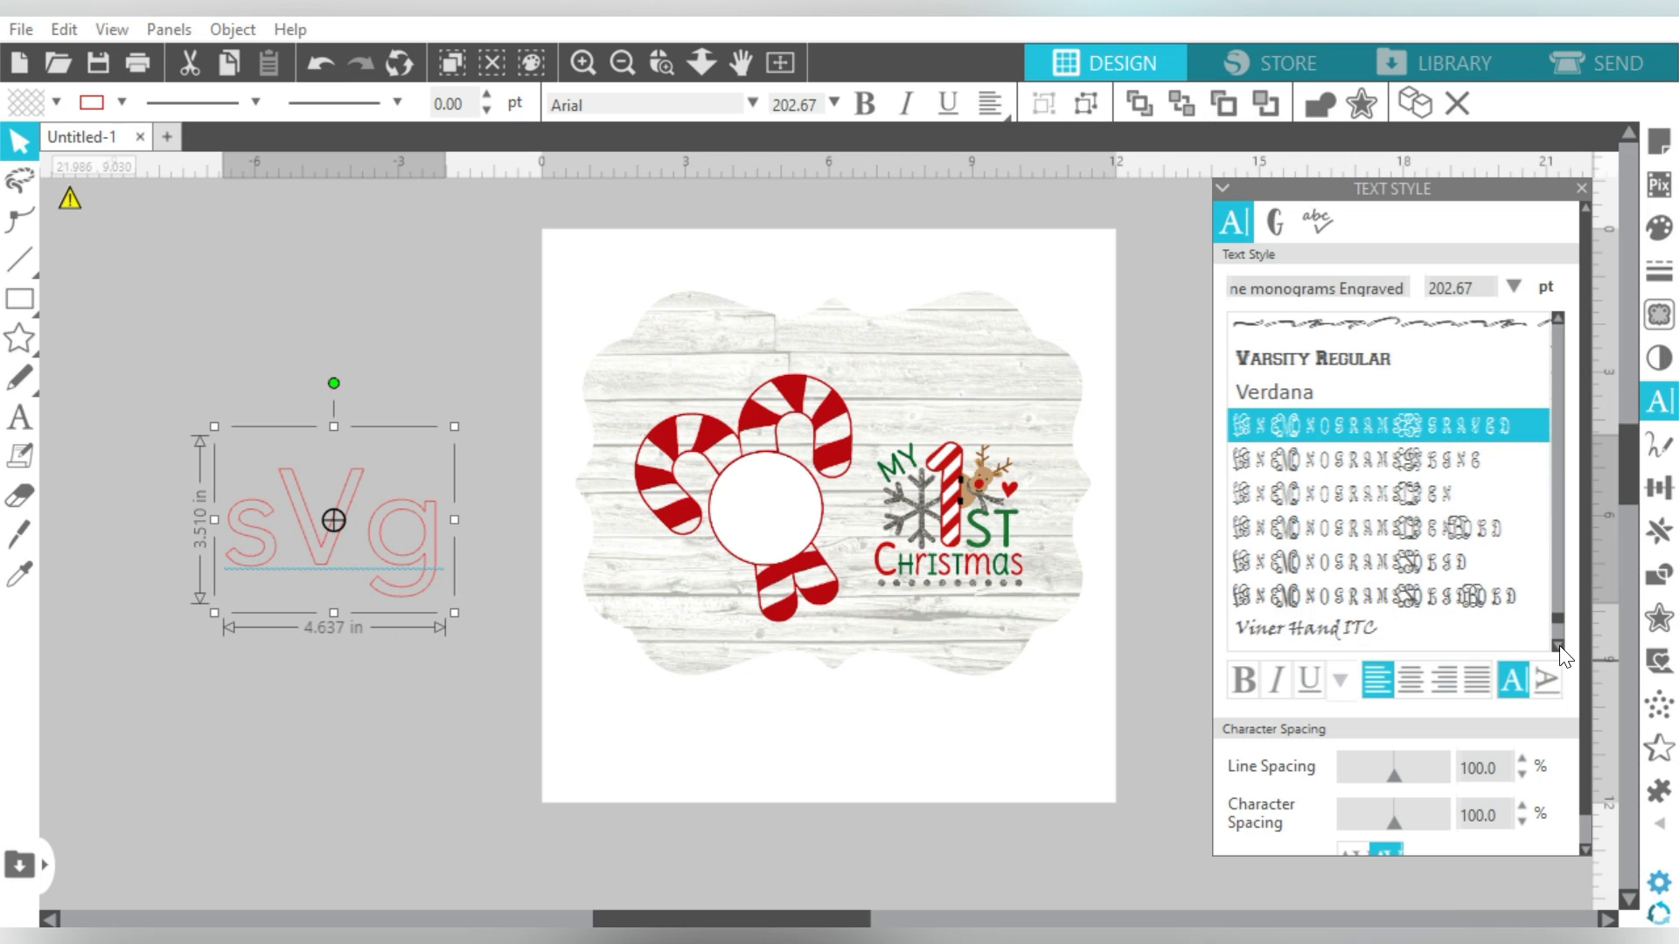
pyautogui.click(1452, 597)
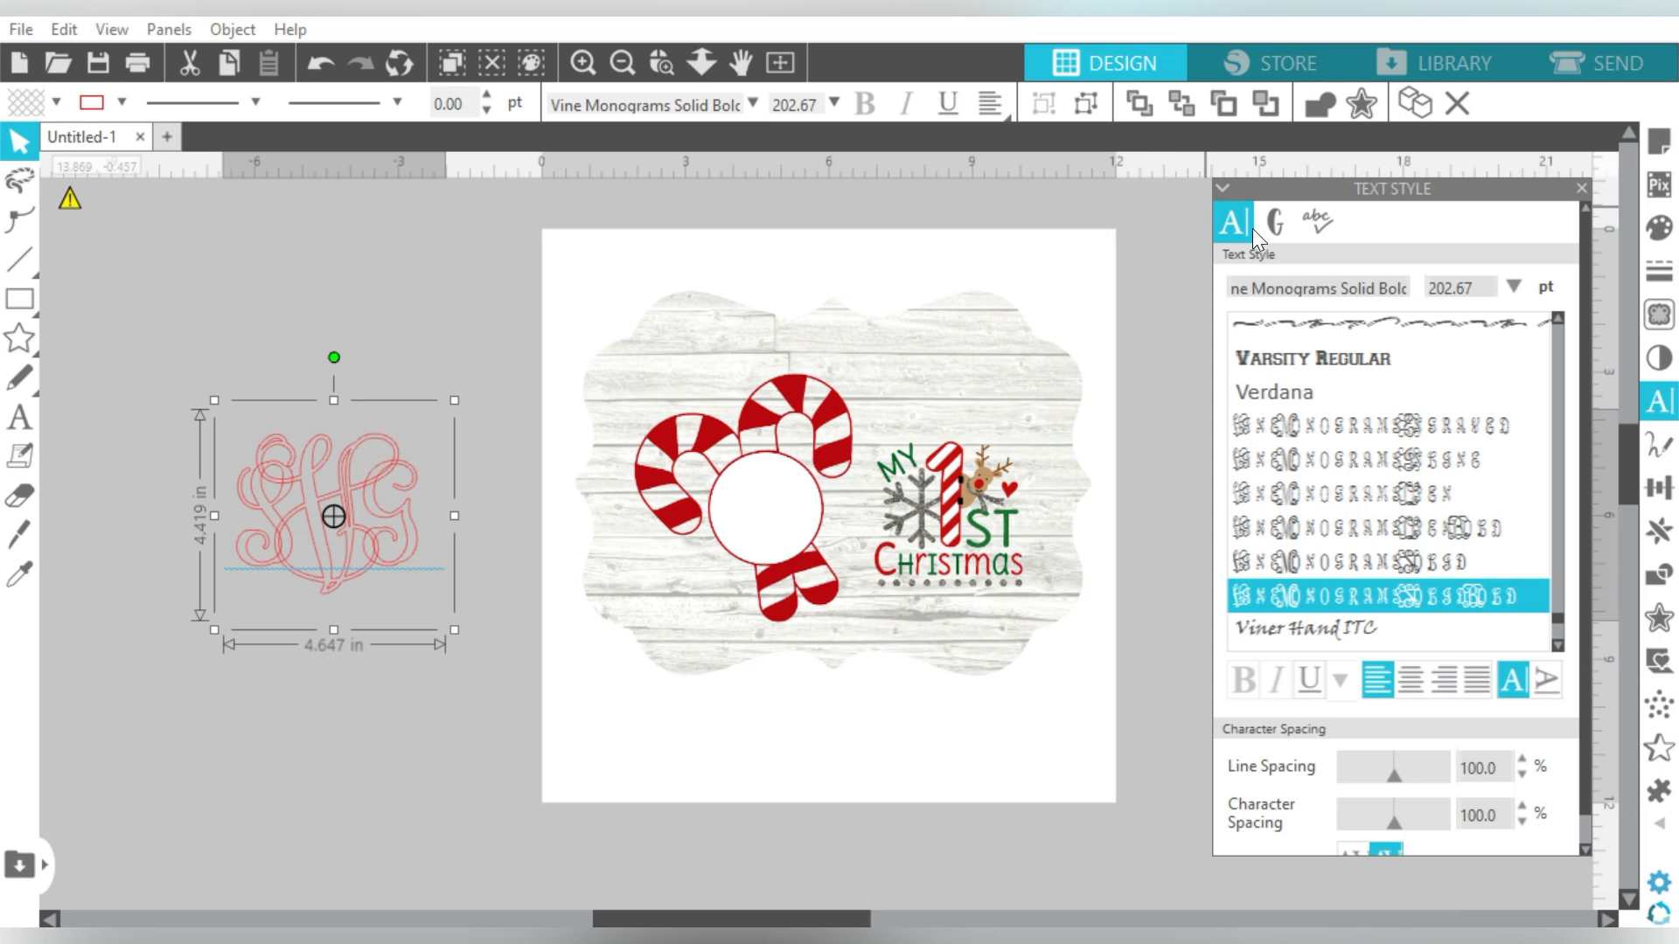
# Step: Fill the monogram with the green sampled from the "ST" lettering in the ornament design and remove its line color
pyautogui.click(1664, 243)
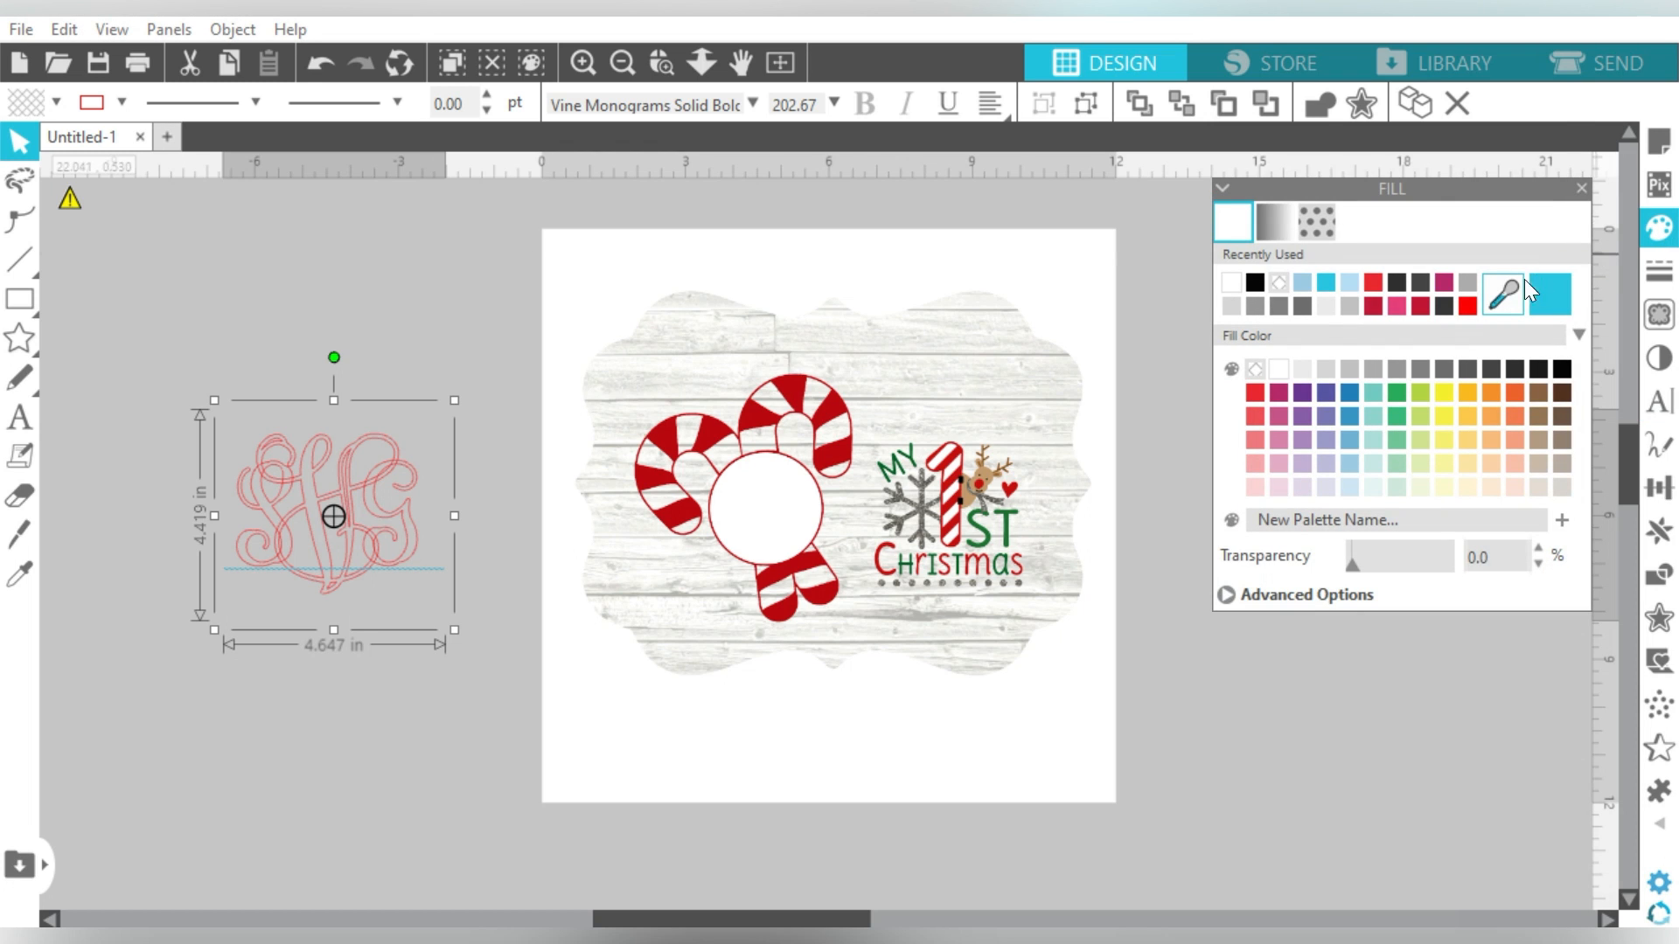
pyautogui.click(1503, 301)
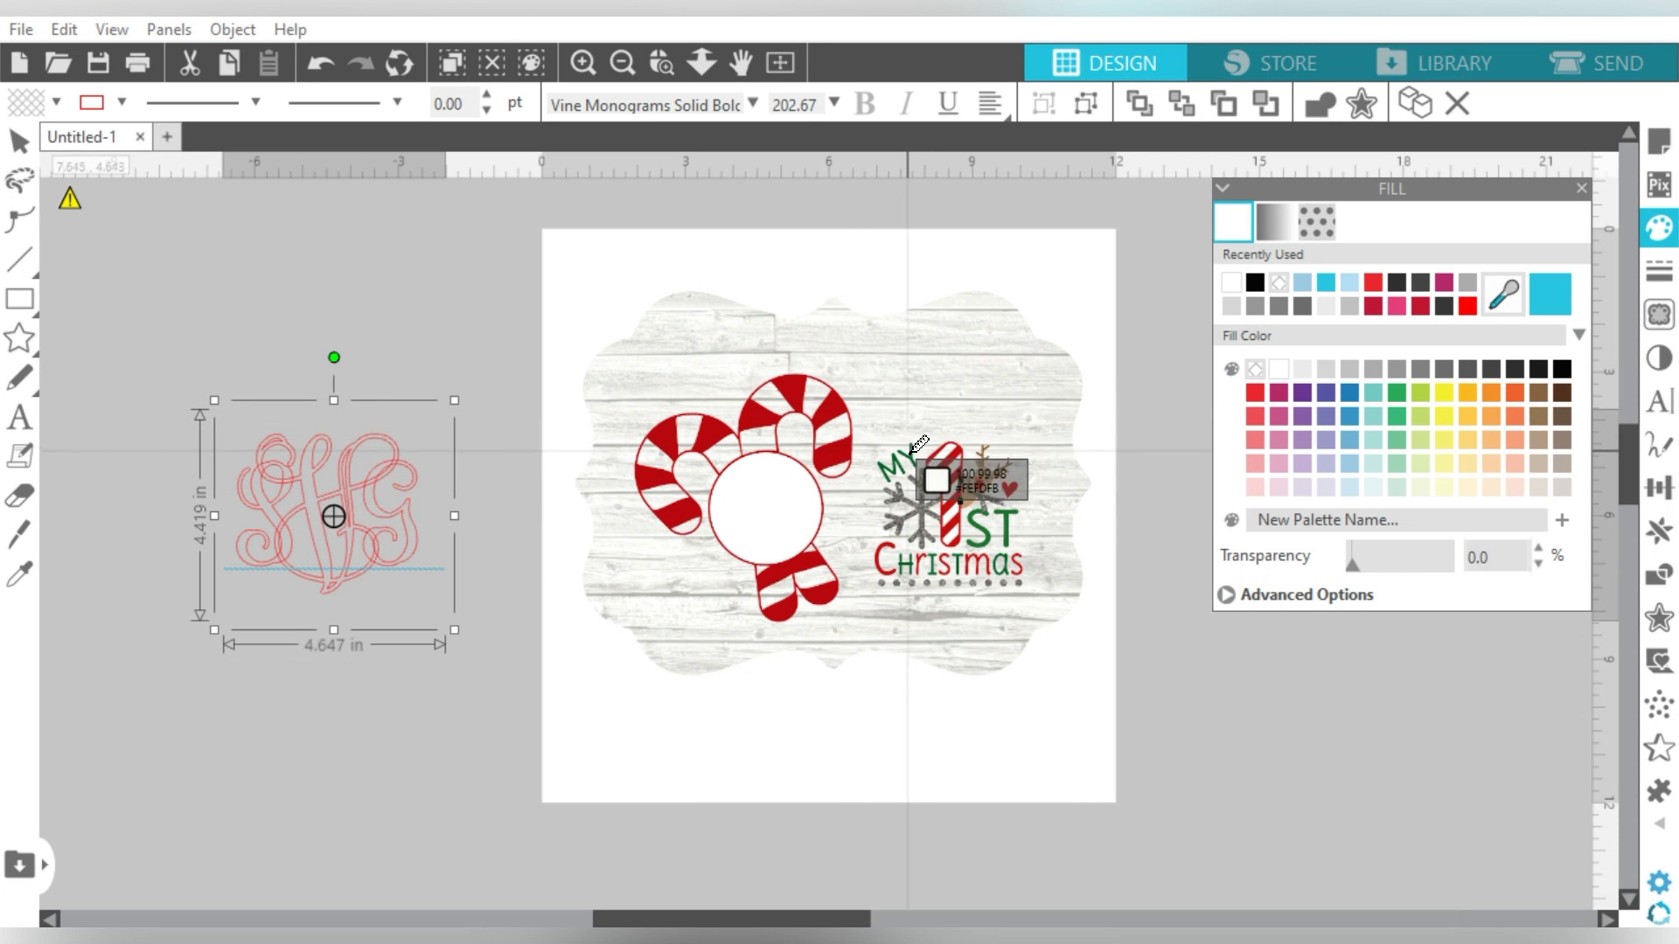
pyautogui.click(1014, 523)
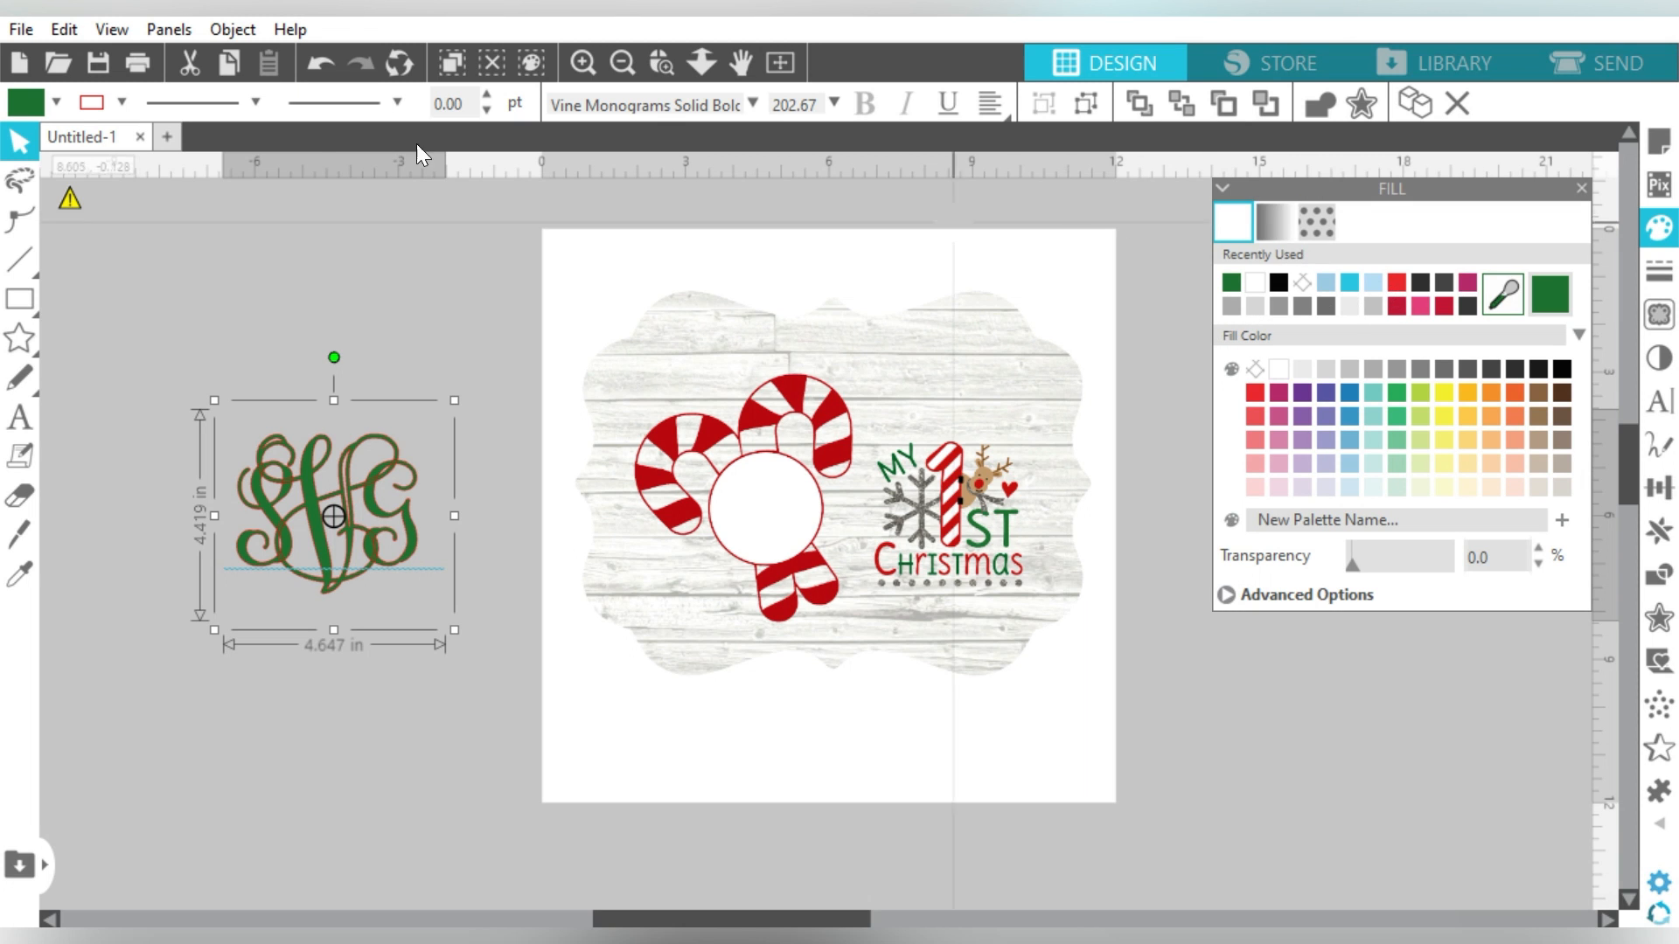
pyautogui.click(122, 103)
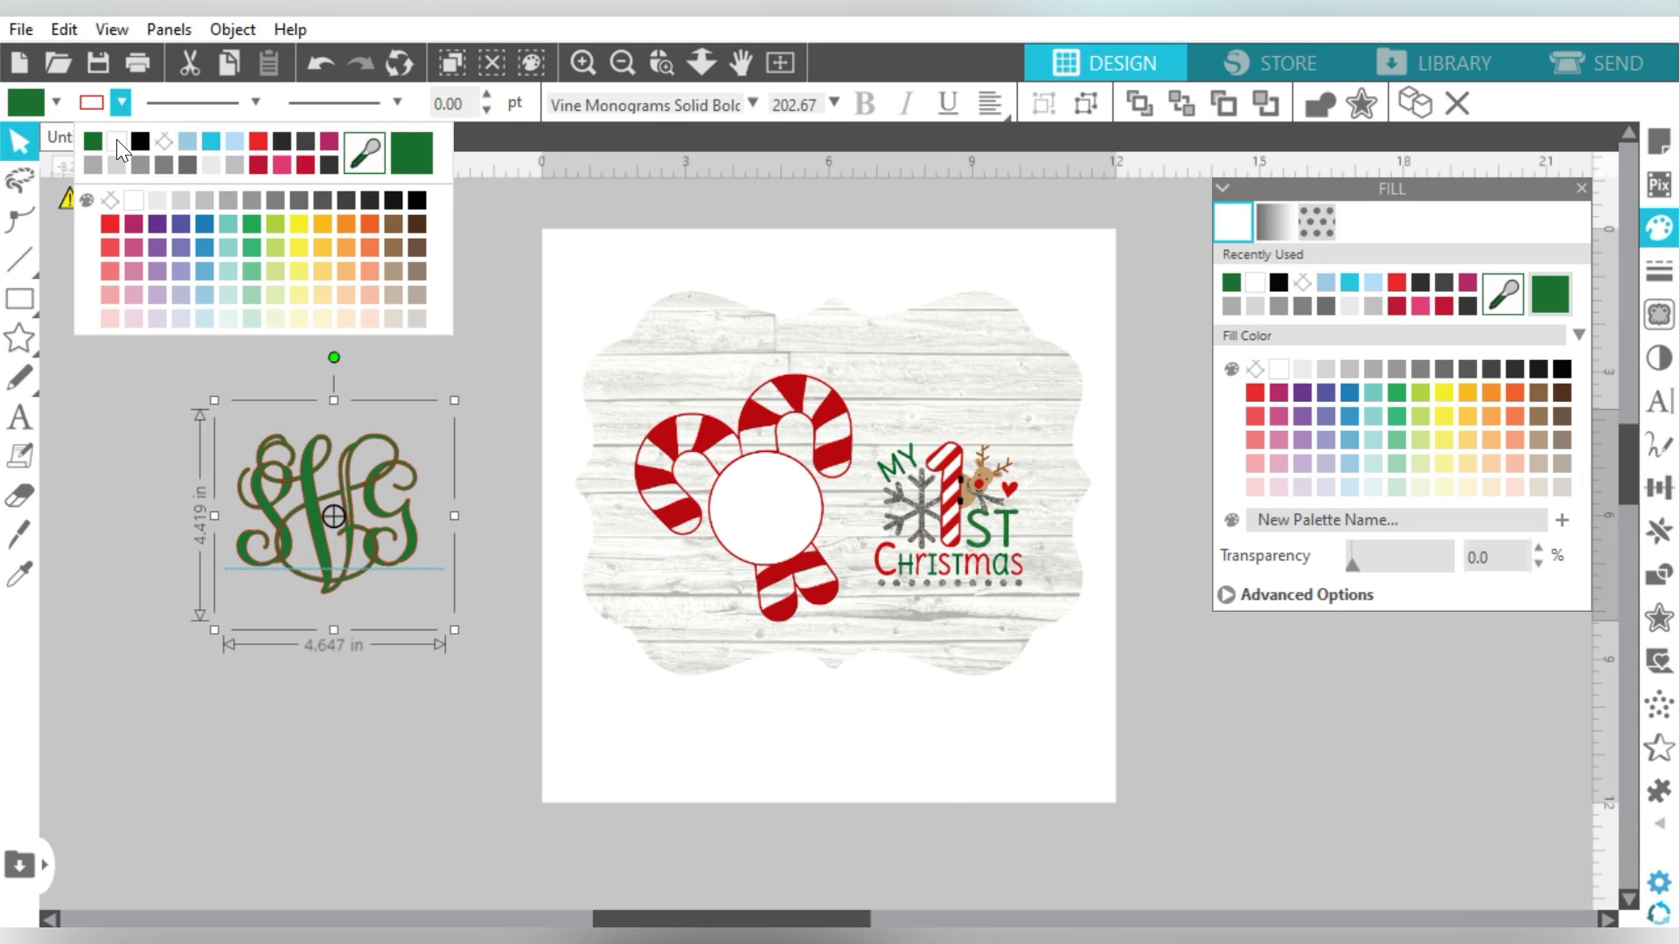
pyautogui.click(165, 141)
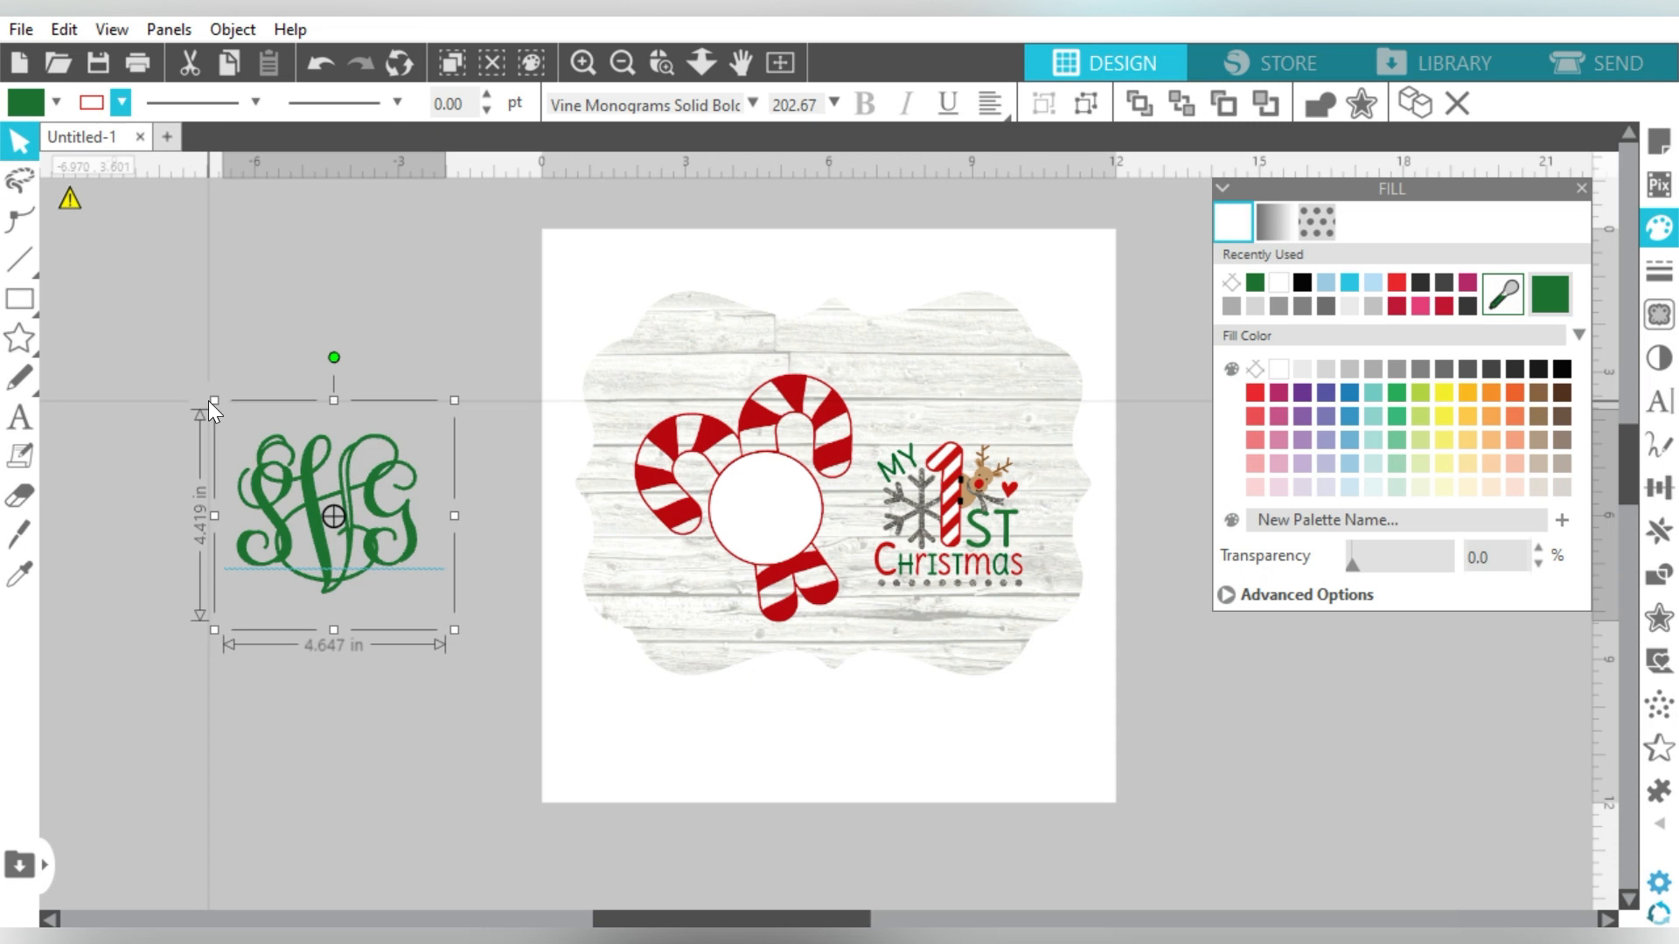
# Step: Resize the monogram to about 2.4 in wide inside the candy cane circle and tilt it slightly counterclockwise
pyautogui.moveTo(210, 401); pyautogui.dragTo(370, 495)
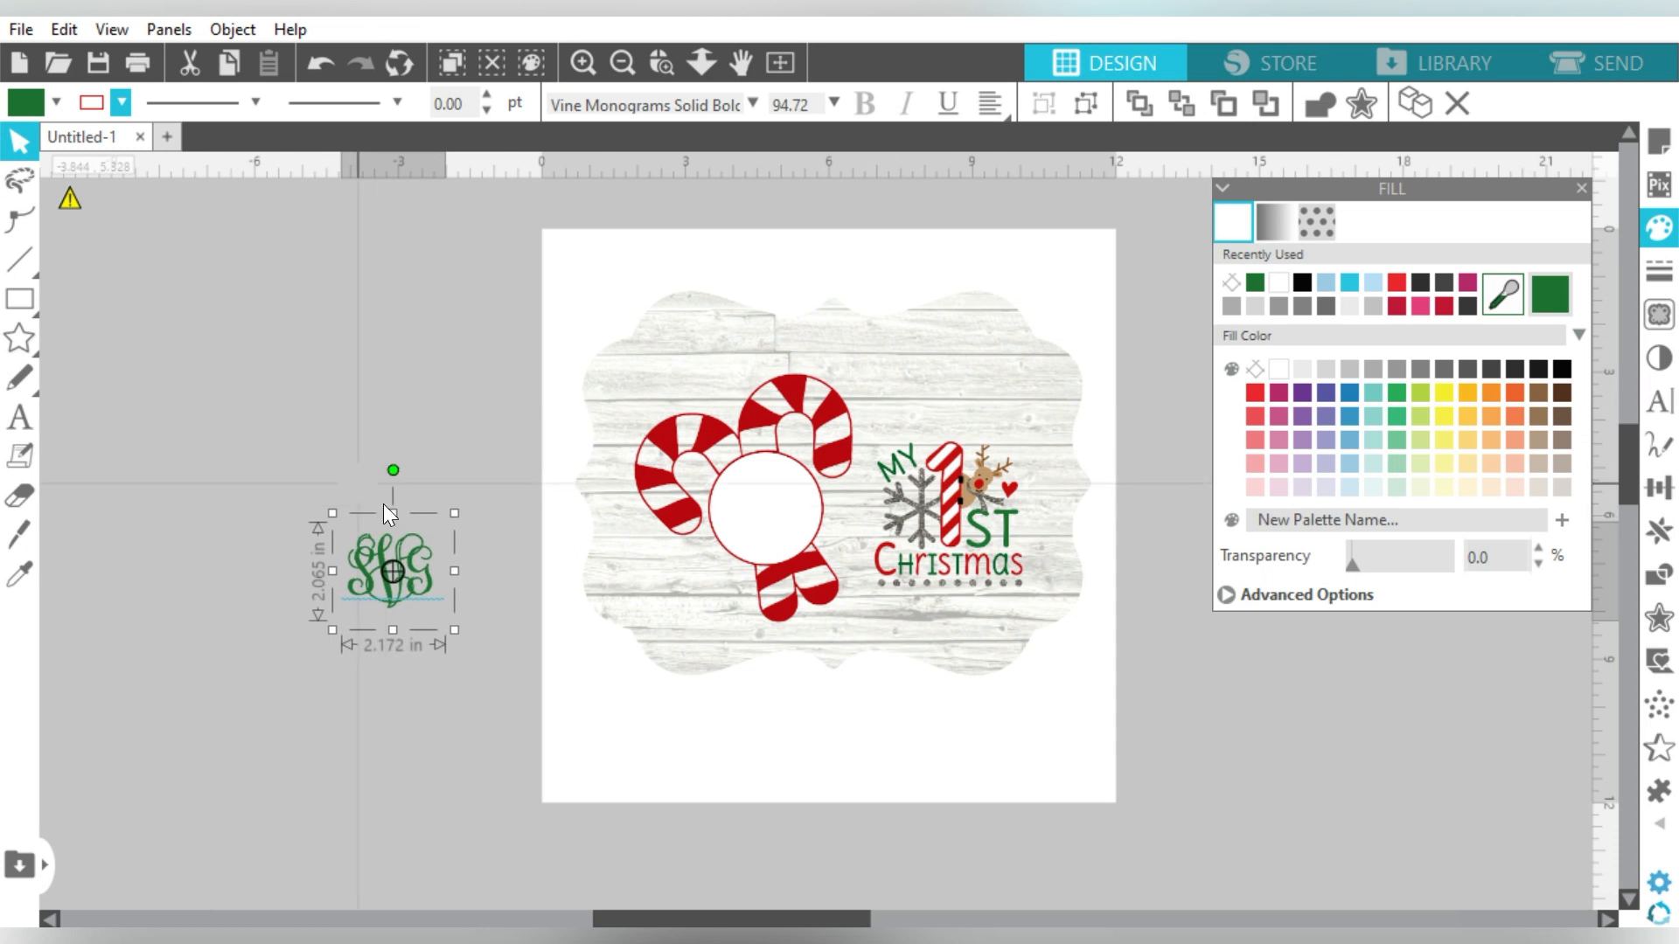
pyautogui.moveTo(412, 570); pyautogui.dragTo(823, 493)
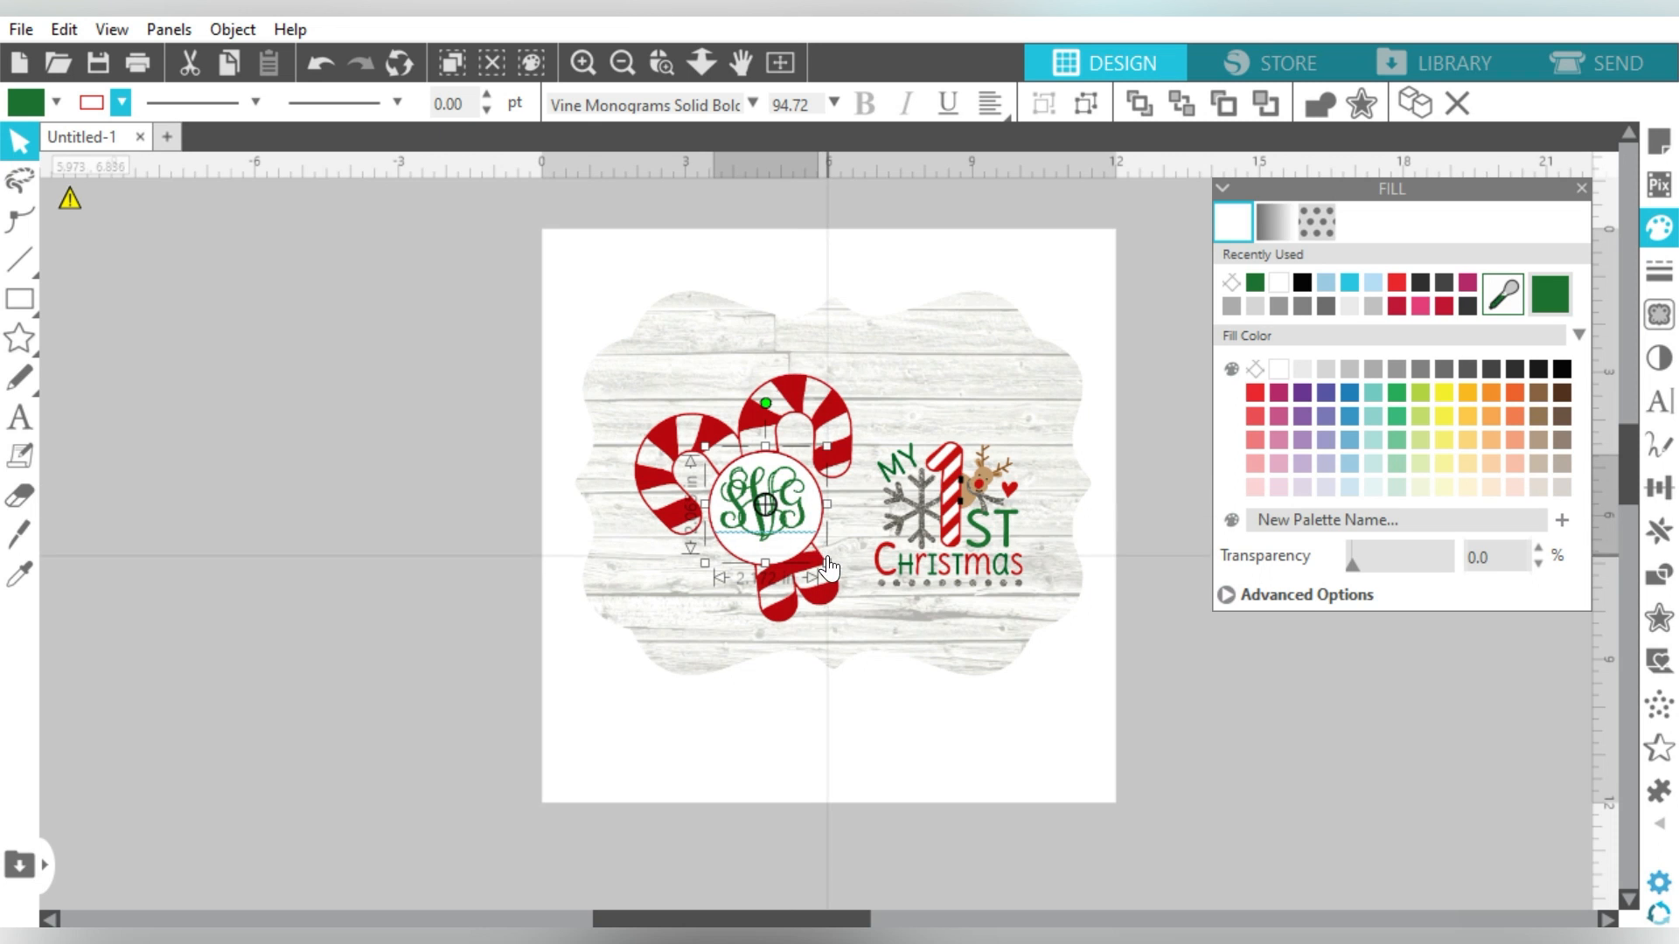
pyautogui.moveTo(826, 562); pyautogui.dragTo(849, 584)
pyautogui.moveTo(848, 517); pyautogui.dragTo(799, 510)
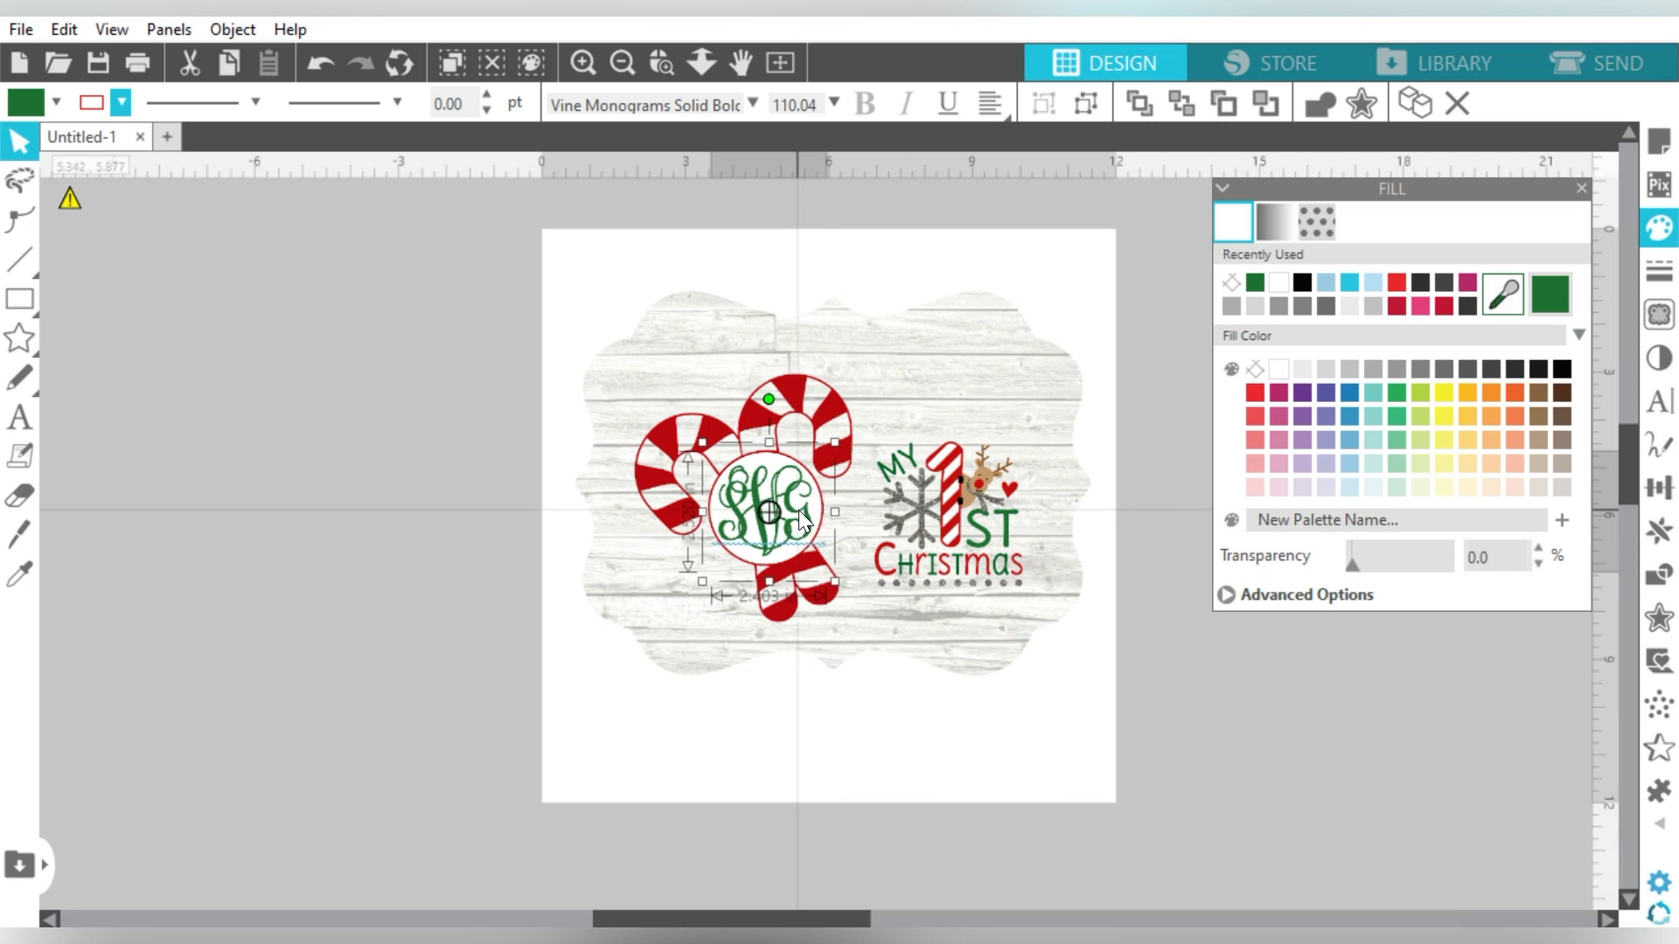
pyautogui.press('Down')
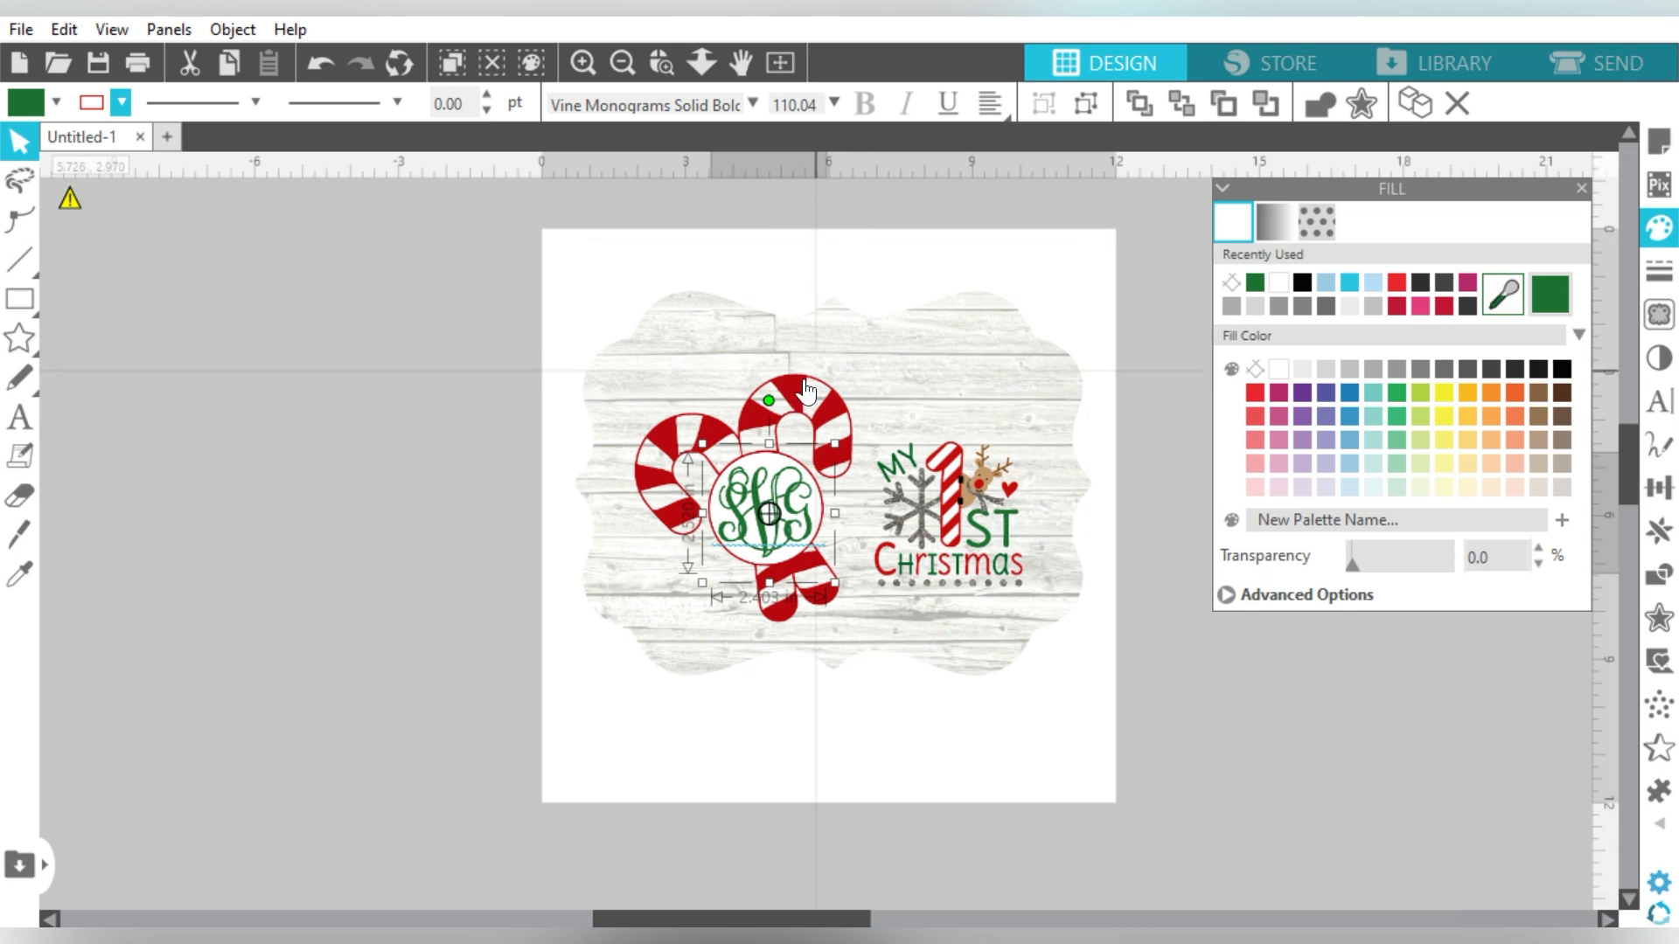
pyautogui.moveTo(768, 400); pyautogui.dragTo(732, 397)
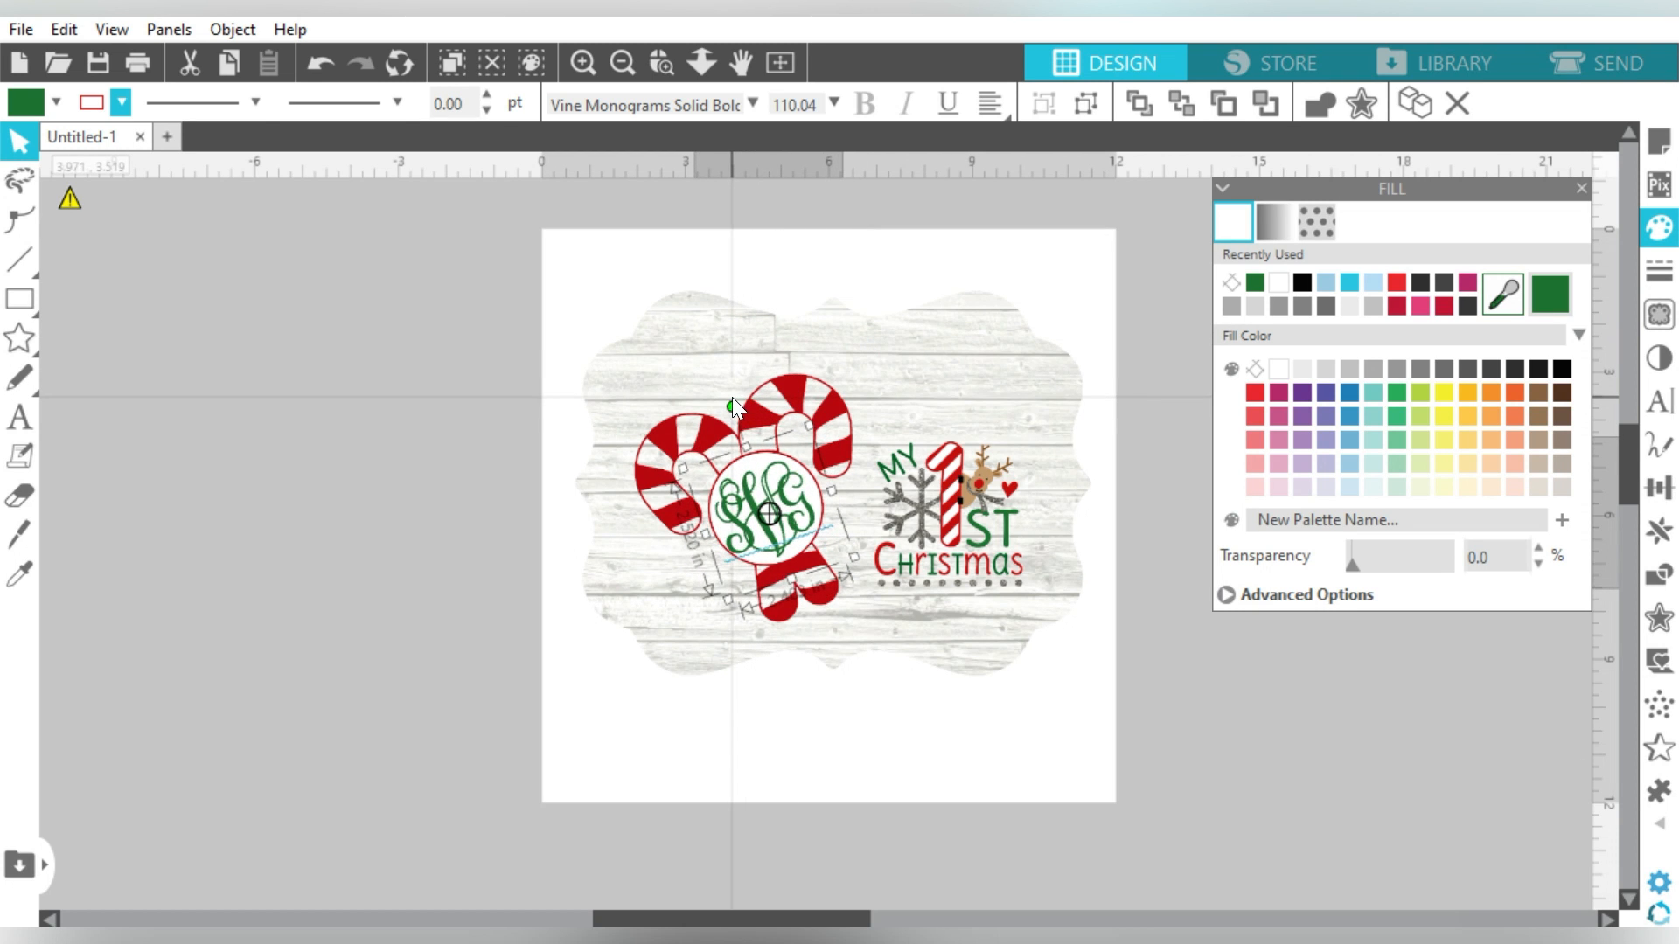
# Step: Replace the monogram's letters with a single "M", center it in the candy cane circle, and turn it upright
pyautogui.doubleClick(799, 503)
pyautogui.press('BackSpace')
pyautogui.press('BackSpace')
pyautogui.press('BackSpace')
pyautogui.write('M')
pyautogui.moveTo(732, 525); pyautogui.dragTo(817, 494)
pyautogui.moveTo(746, 400); pyautogui.dragTo(781, 395)
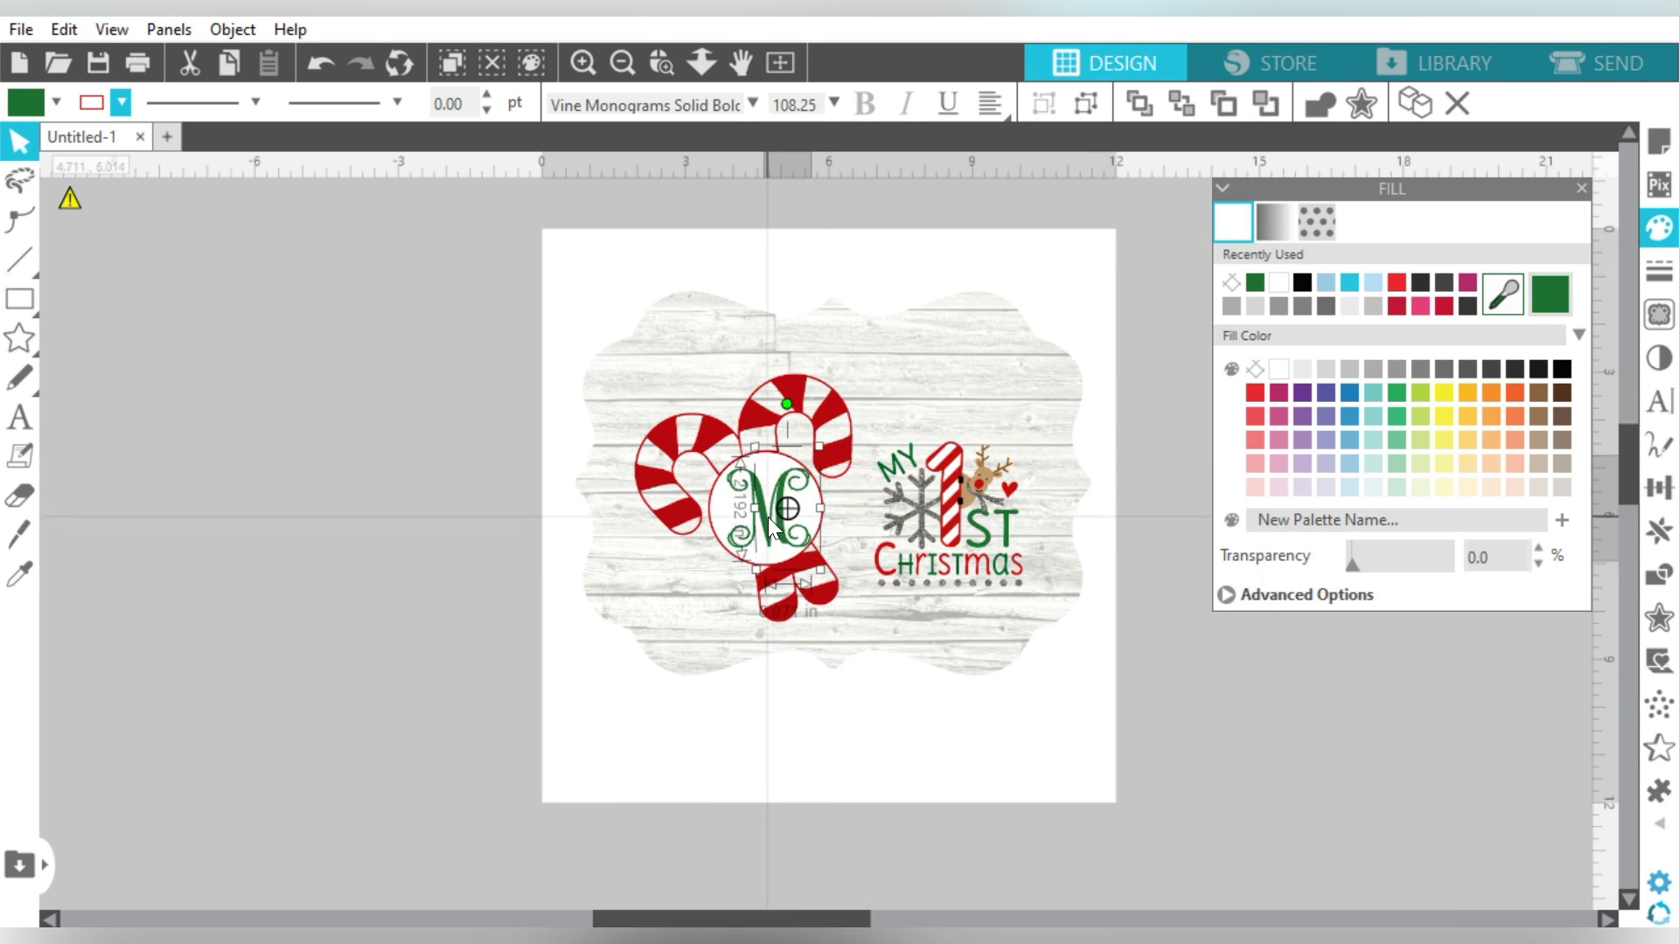
pyautogui.click(506, 428)
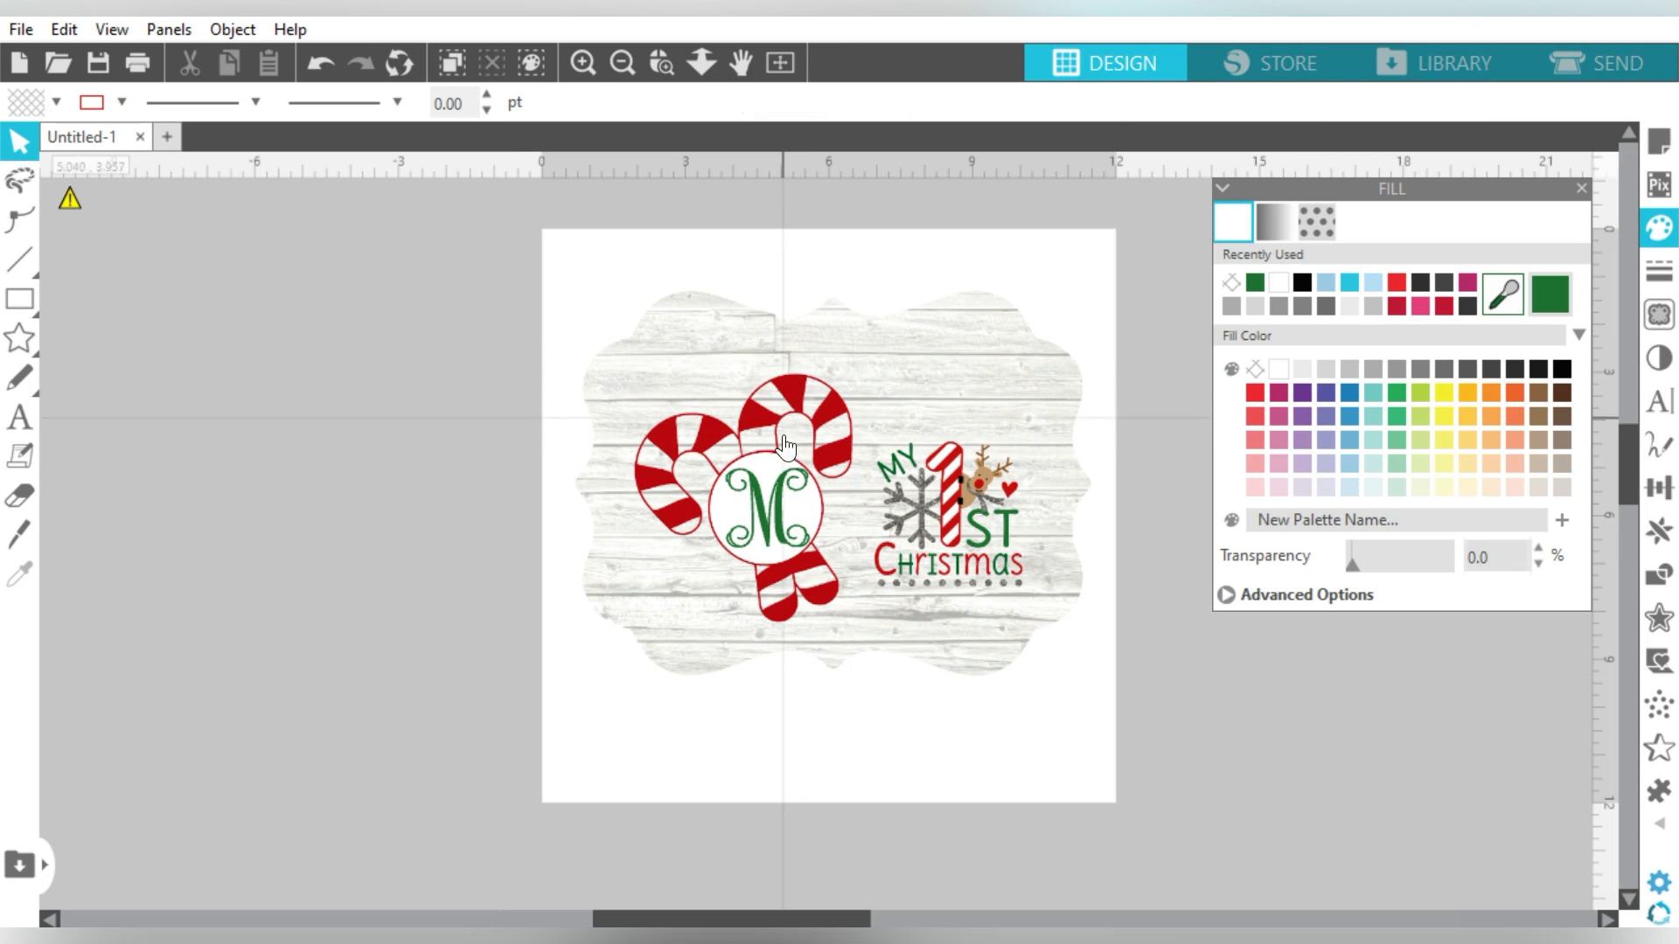
# Step: Delete the "M" monogram and the baby's first Christmas ornament design, clearing the page
pyautogui.click(781, 511)
pyautogui.press('Delete')
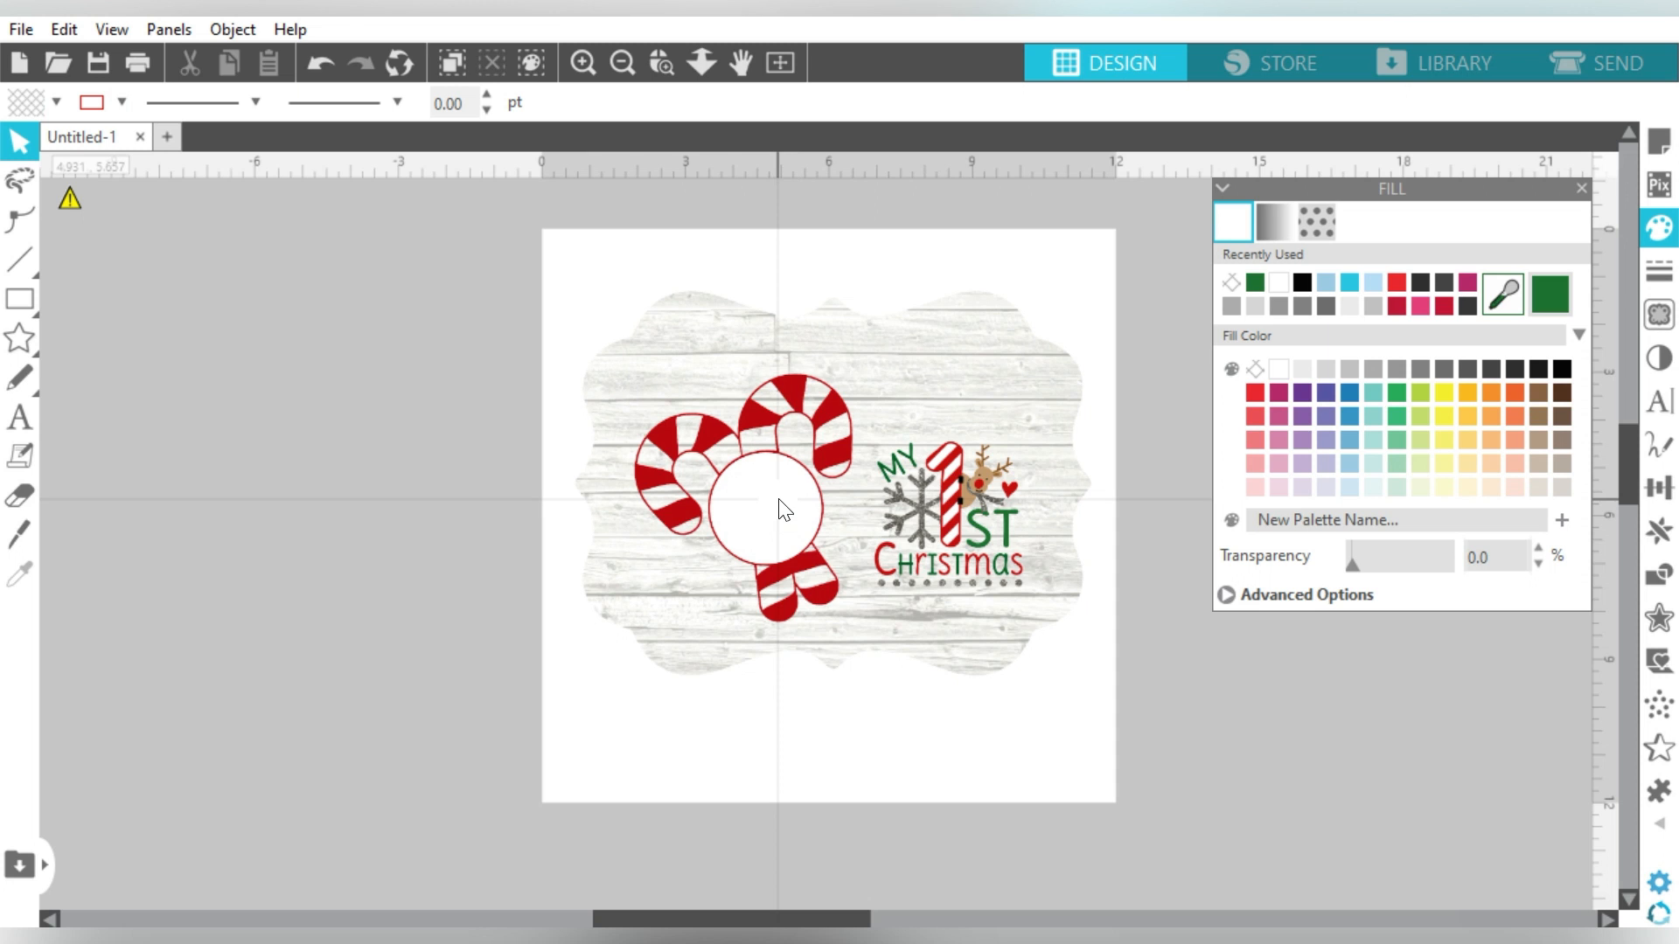
pyautogui.hotkey('ctrl', 'a')
pyautogui.press('Delete')
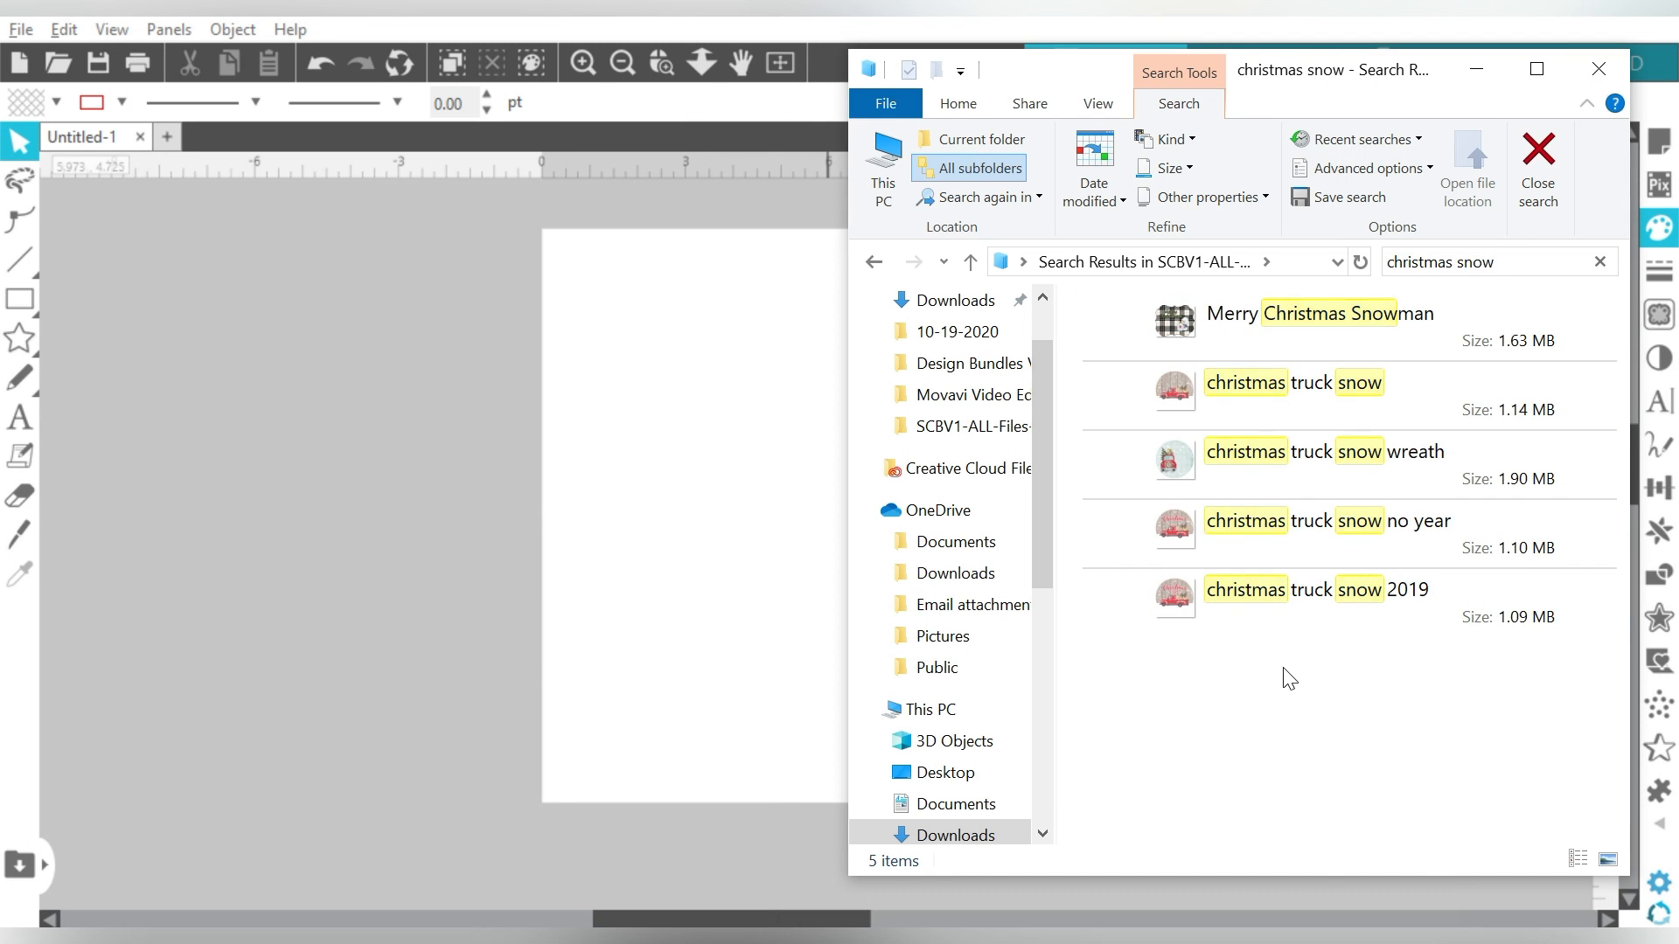
# Step: Place the "christmas truck snow" image from the File Explorer results in the empty area beside the page
pyautogui.click(1289, 402)
pyautogui.moveTo(1255, 397); pyautogui.dragTo(408, 440)
pyautogui.click(1476, 68)
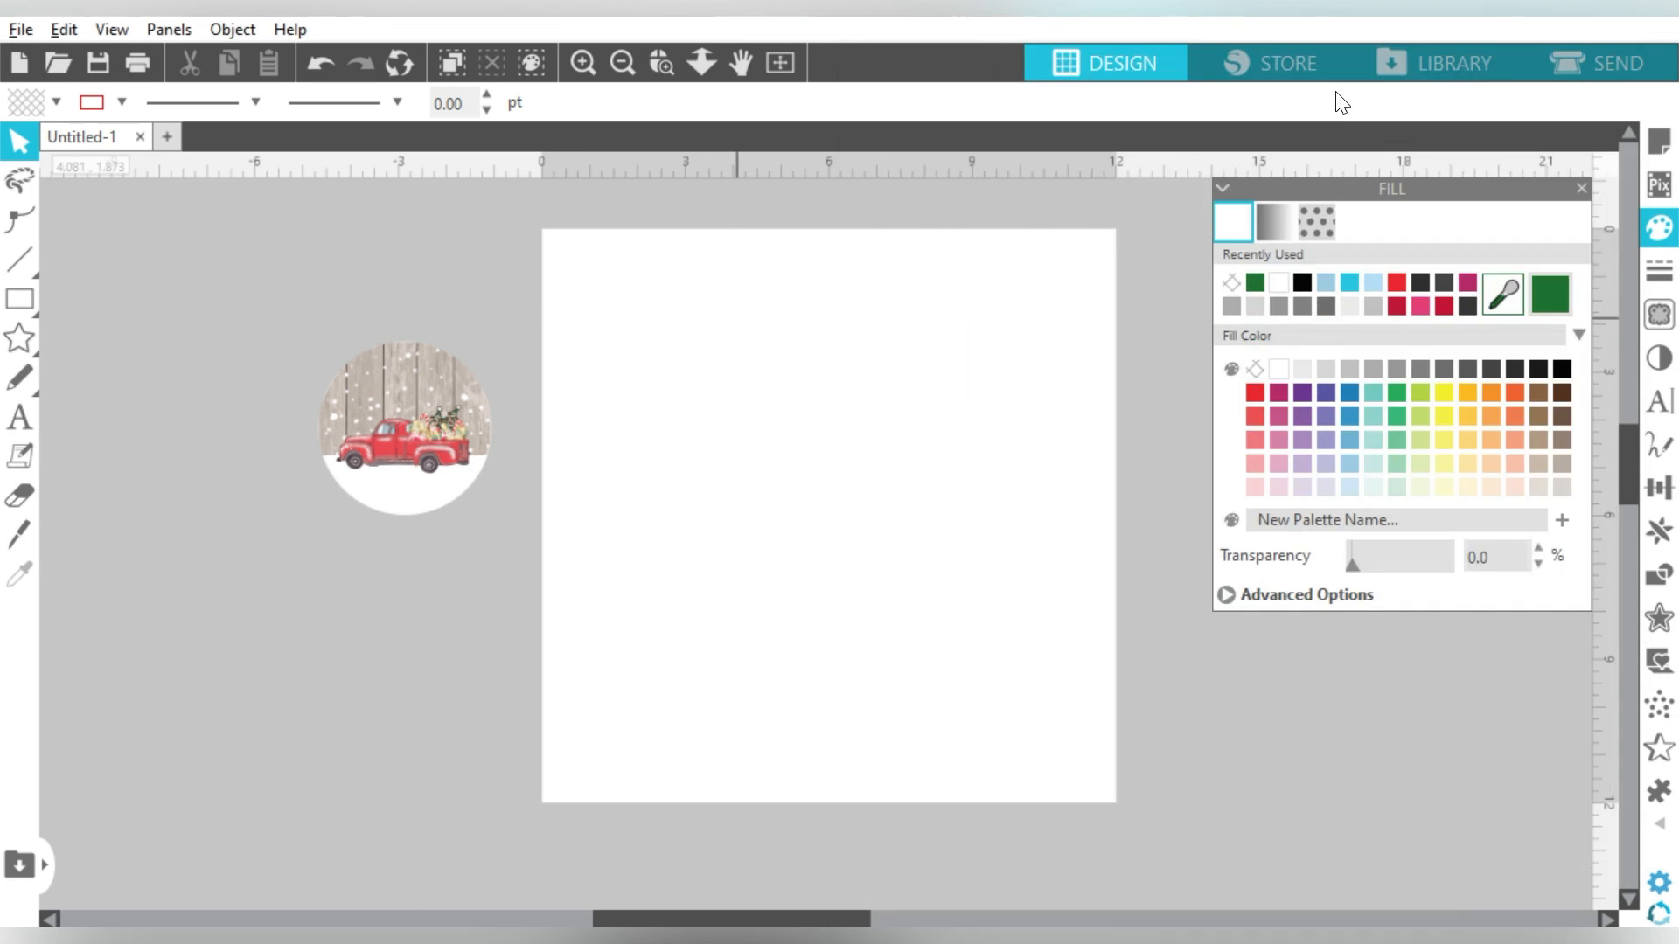
# Step: Enlarge the truck image to about 11.07 in square and position it in the empty area beside the page
pyautogui.click(440, 421)
pyautogui.moveTo(502, 524); pyautogui.dragTo(974, 769)
pyautogui.moveTo(643, 652); pyautogui.dragTo(878, 523)
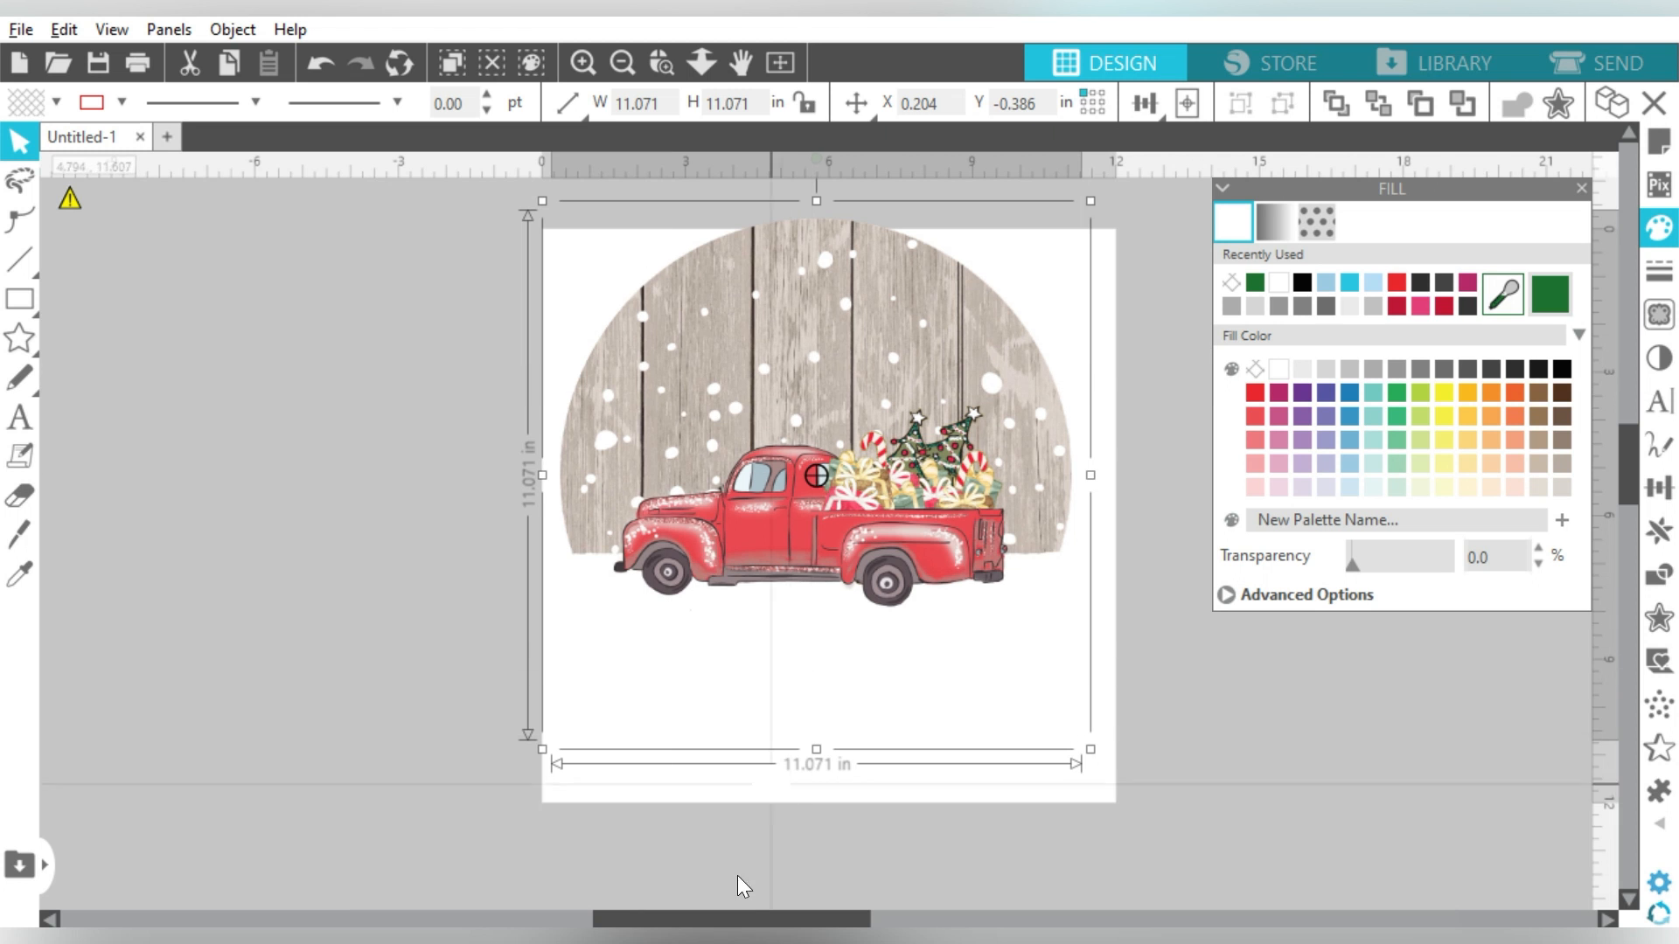
pyautogui.moveTo(697, 918); pyautogui.dragTo(561, 909)
pyautogui.moveTo(1116, 375); pyautogui.dragTo(508, 423)
# Step: Add a two-line text beside the truck image with the family's surname and "Family" above "Christmas"
pyautogui.click(23, 417)
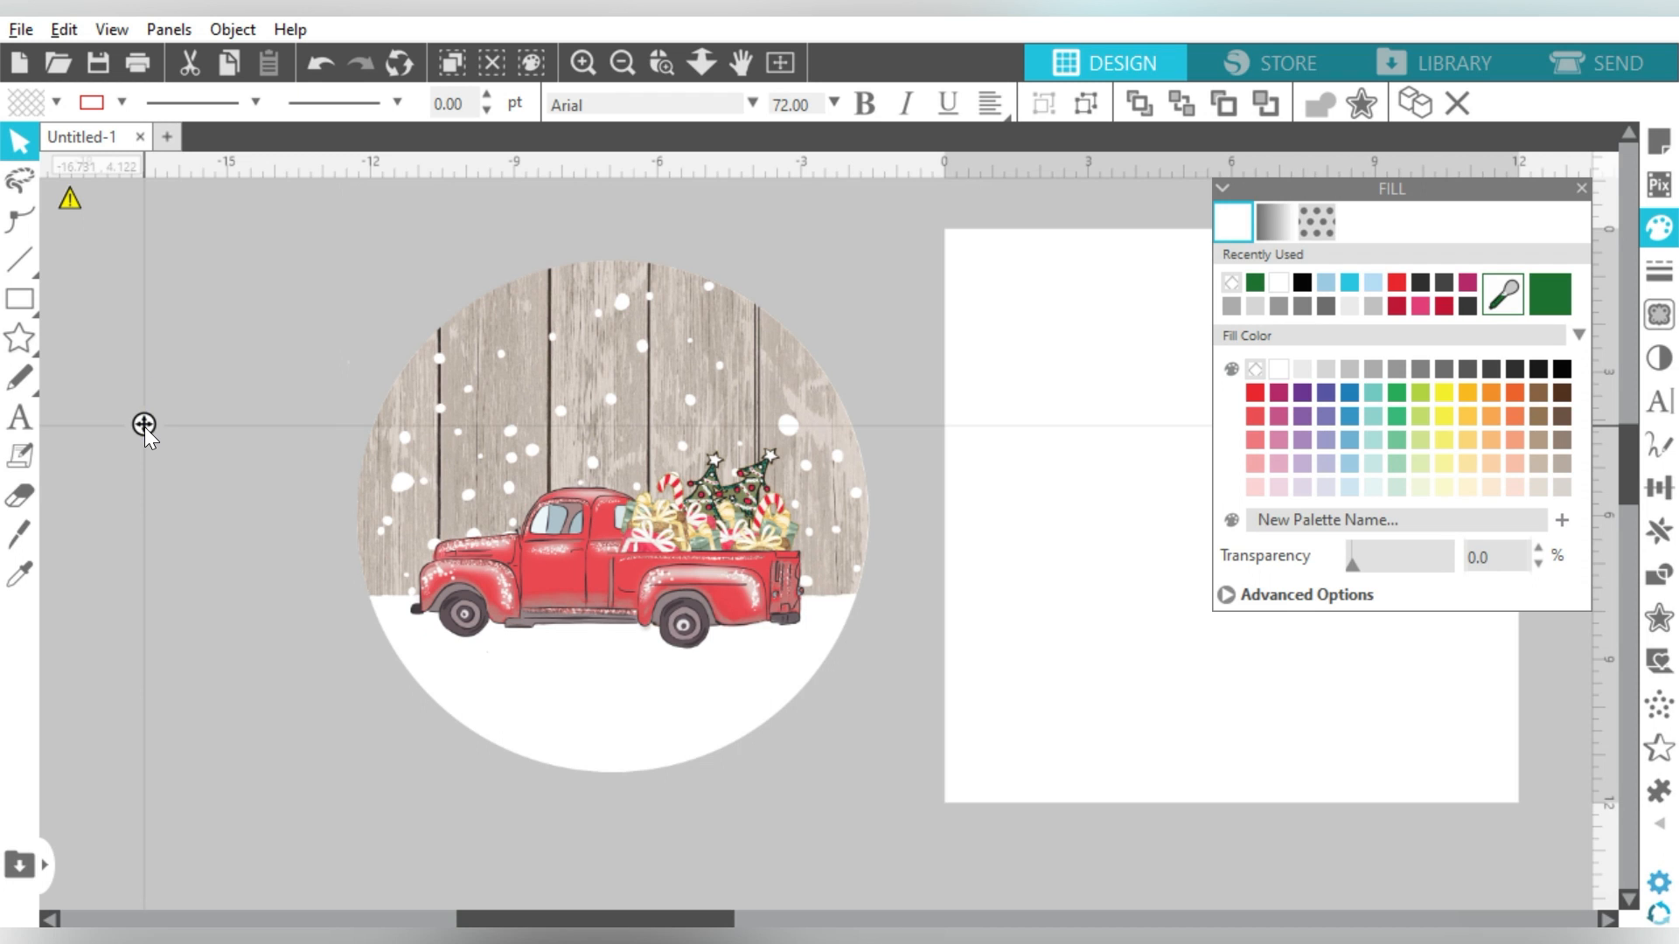
pyautogui.write('Dykes')
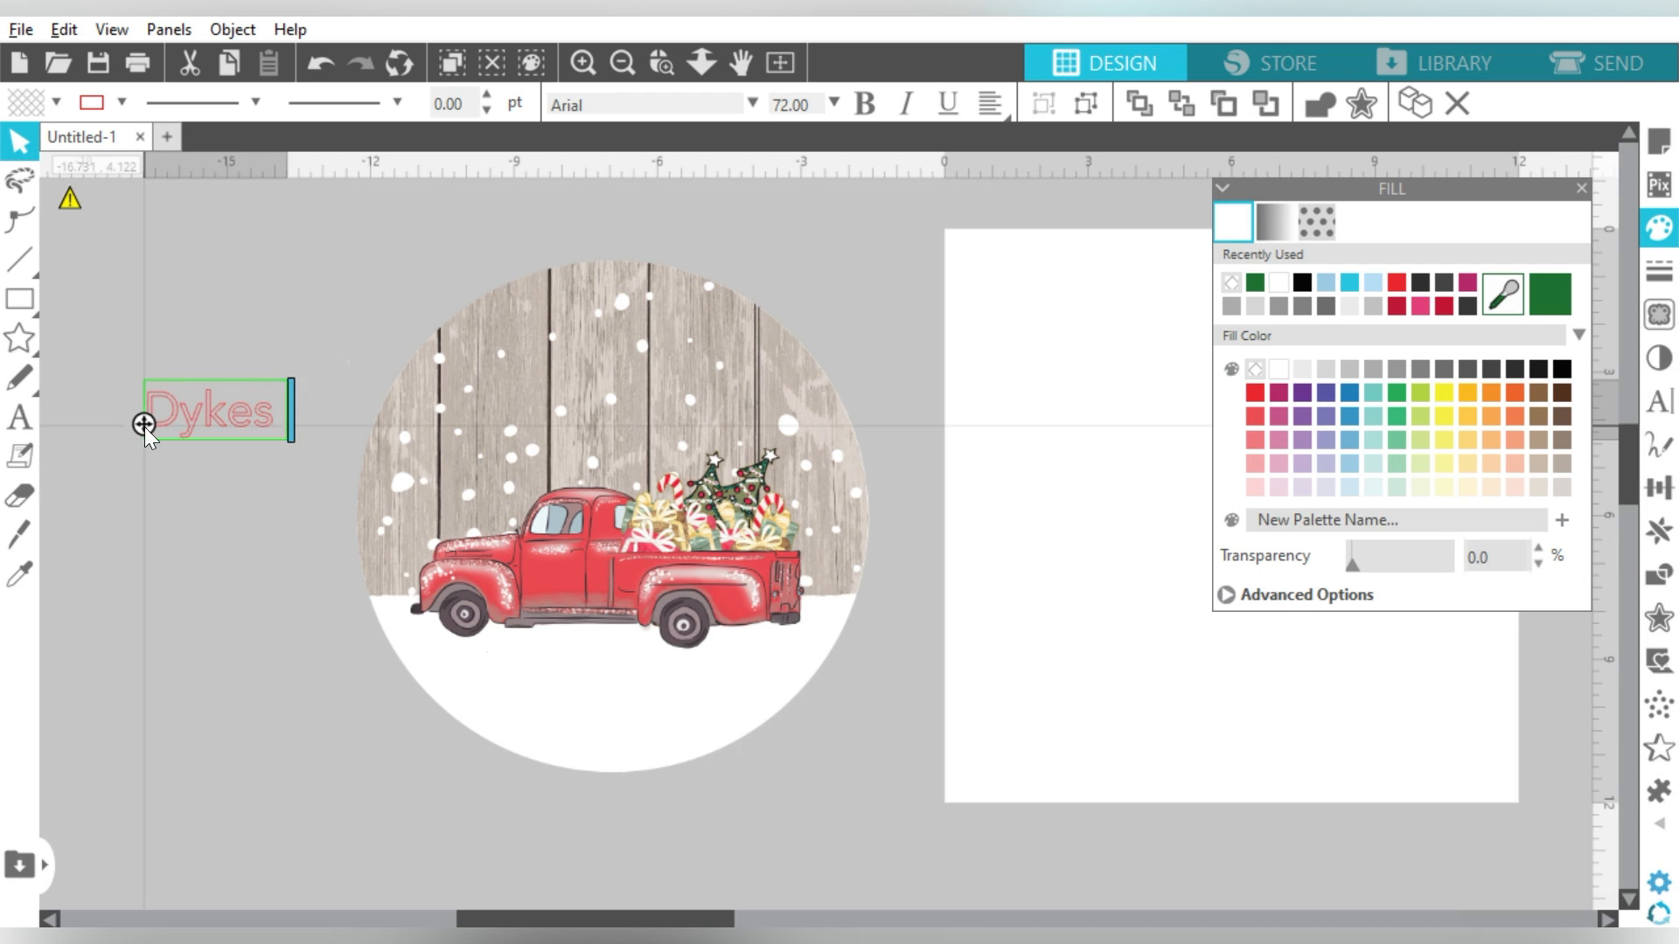
pyautogui.write(' Family')
pyautogui.press('Return')
pyautogui.write('Christmas')
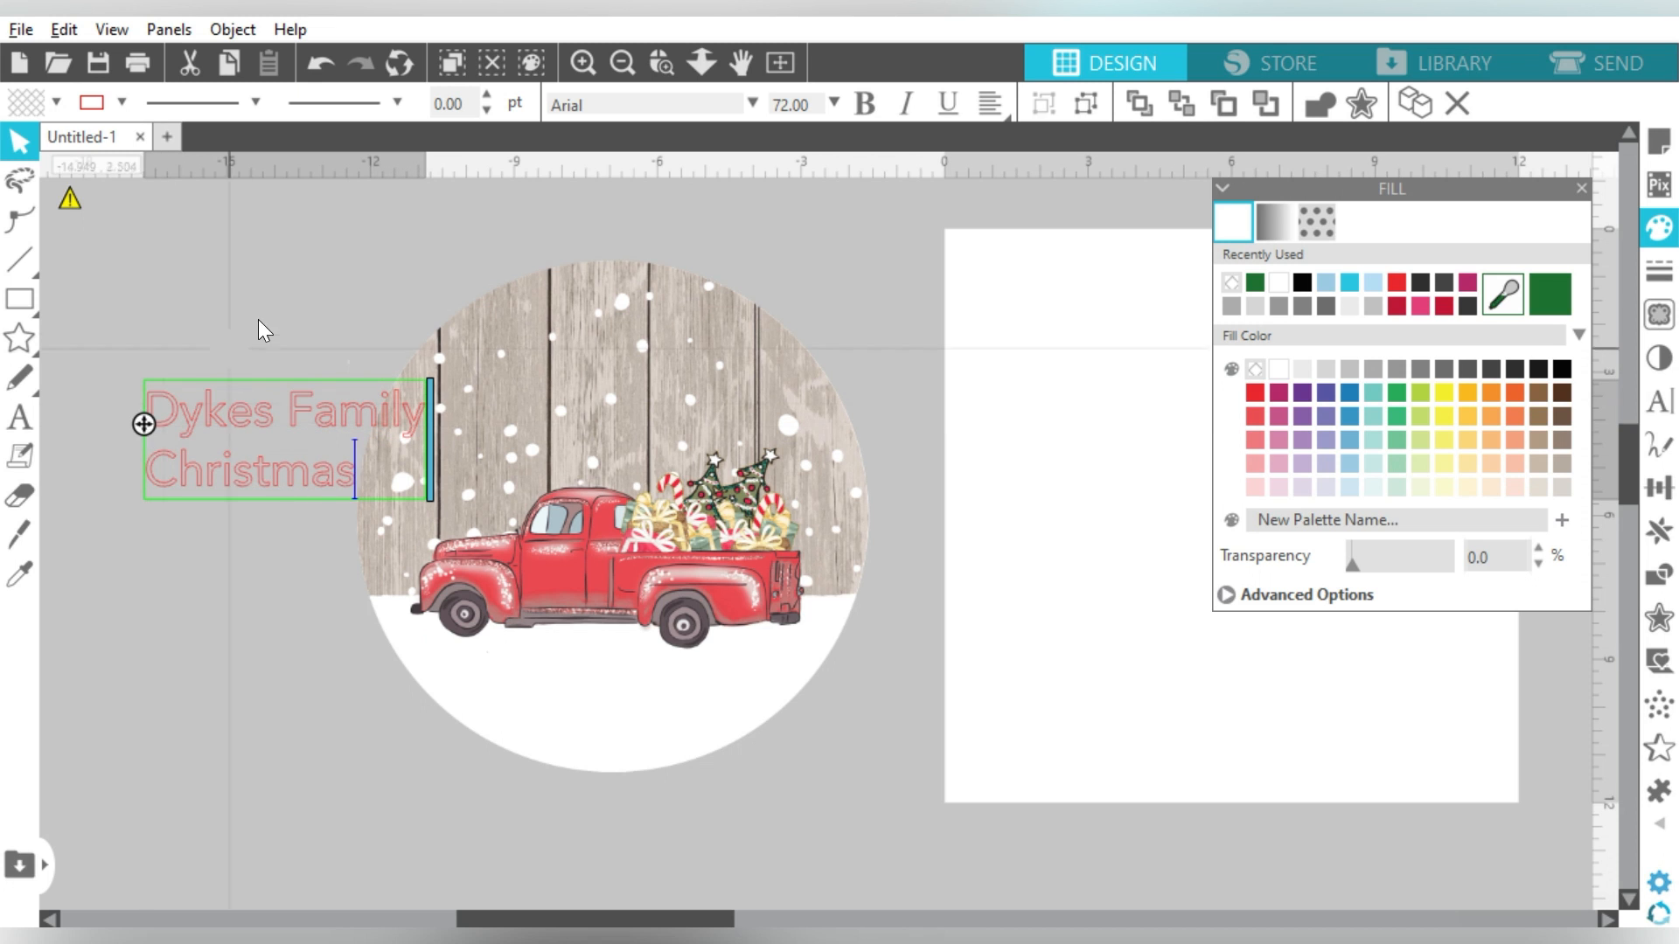
pyautogui.click(144, 427)
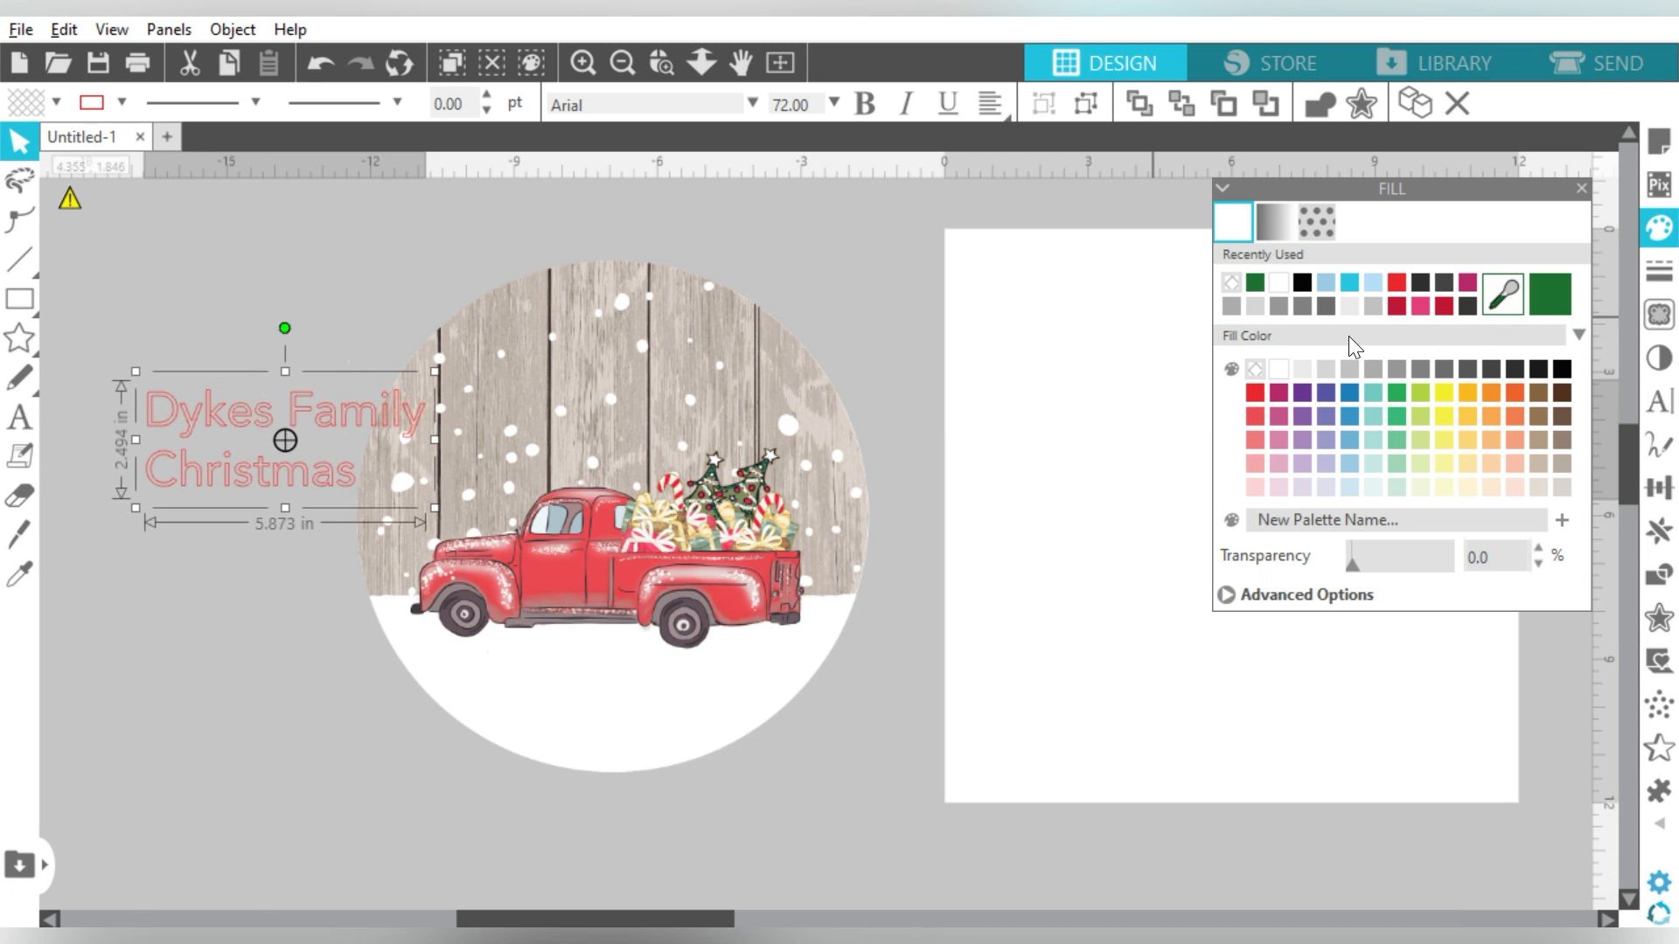
# Step: Fill the family greeting with the dark color sampled from the truck's front bumper and remove its line color
pyautogui.click(1504, 294)
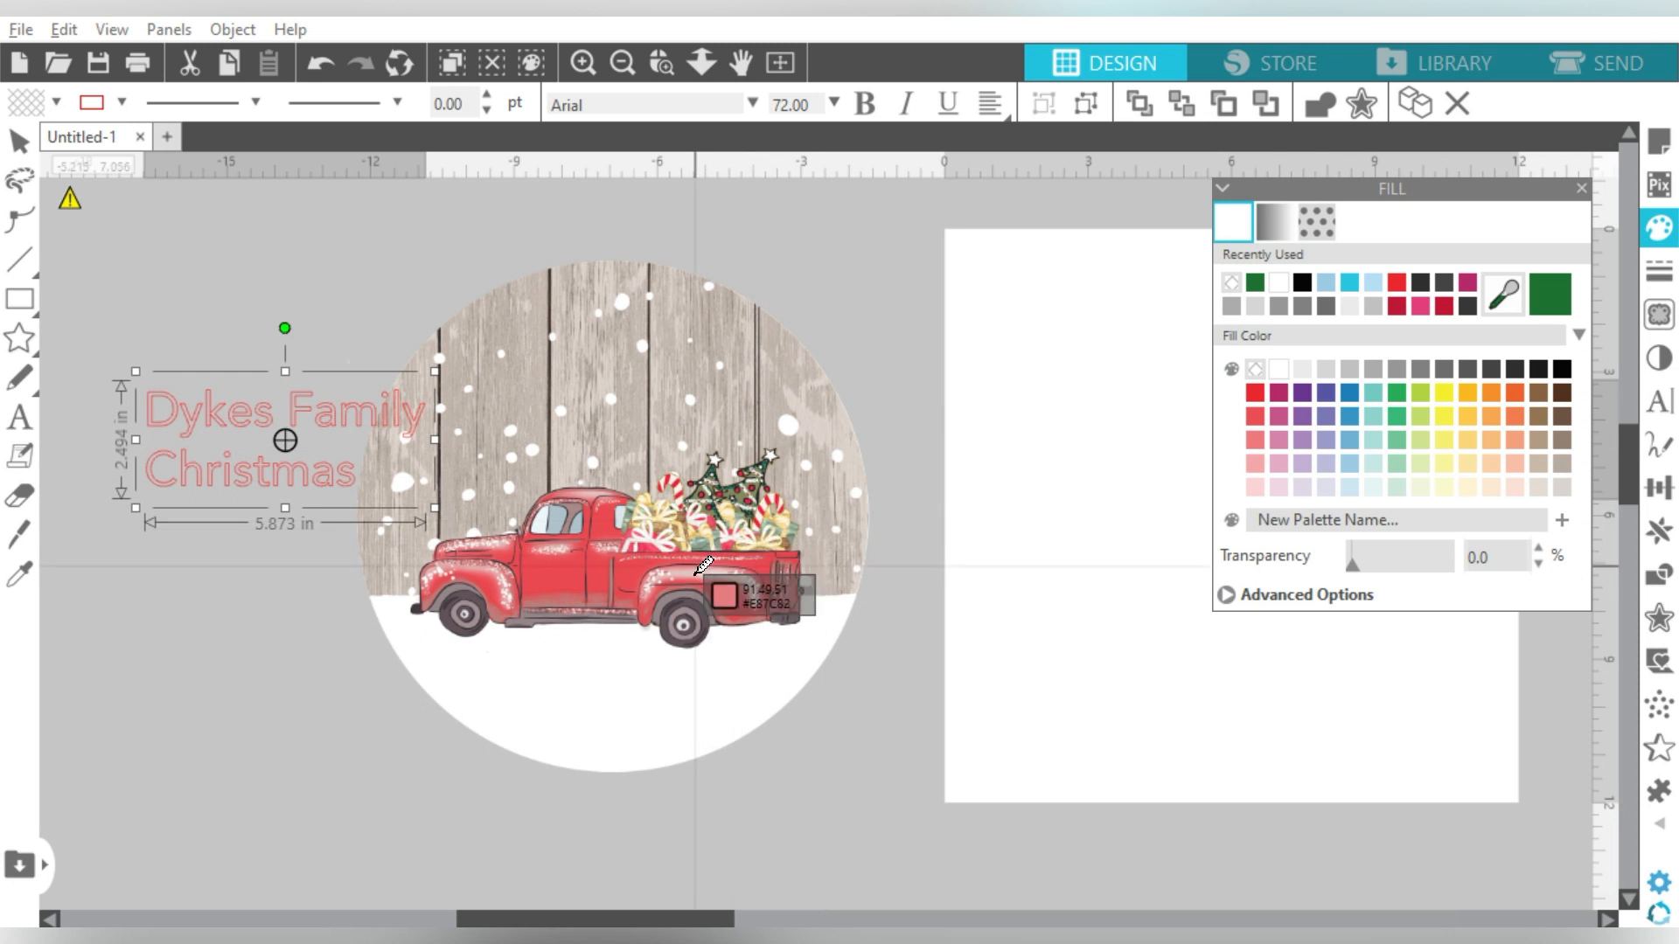
pyautogui.click(423, 603)
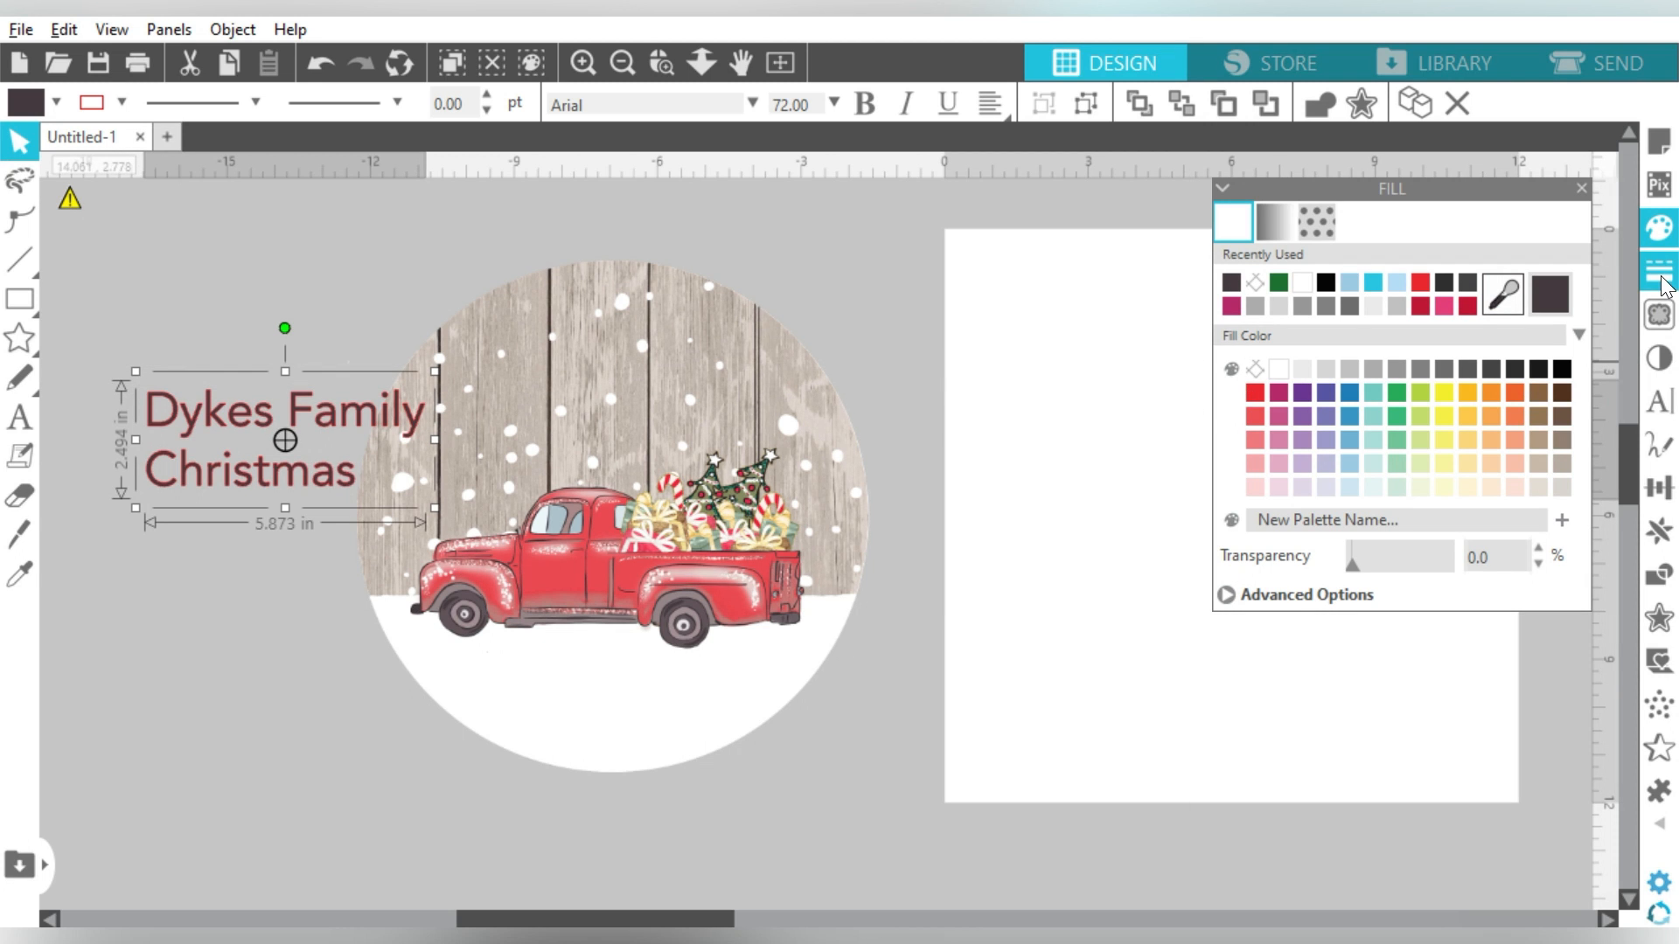
pyautogui.click(119, 101)
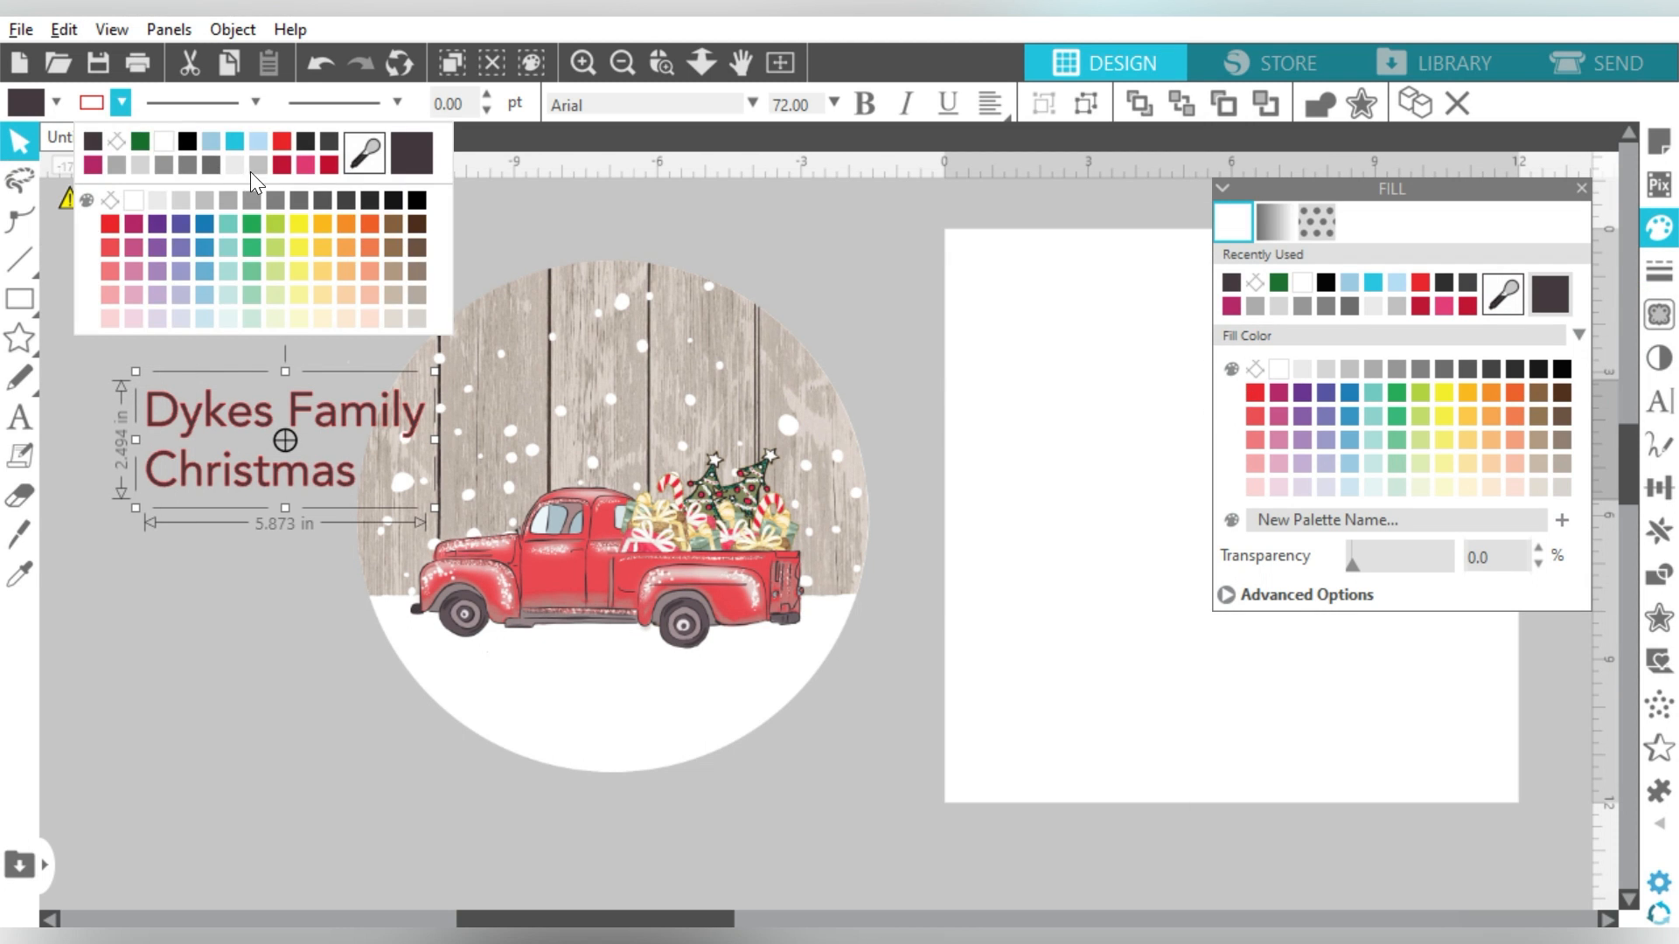
pyautogui.click(127, 151)
# Step: Place the greeting on the wood background above the truck and set it in 212 Moon Child Caps with centered alignment
pyautogui.moveTo(258, 432); pyautogui.dragTo(579, 385)
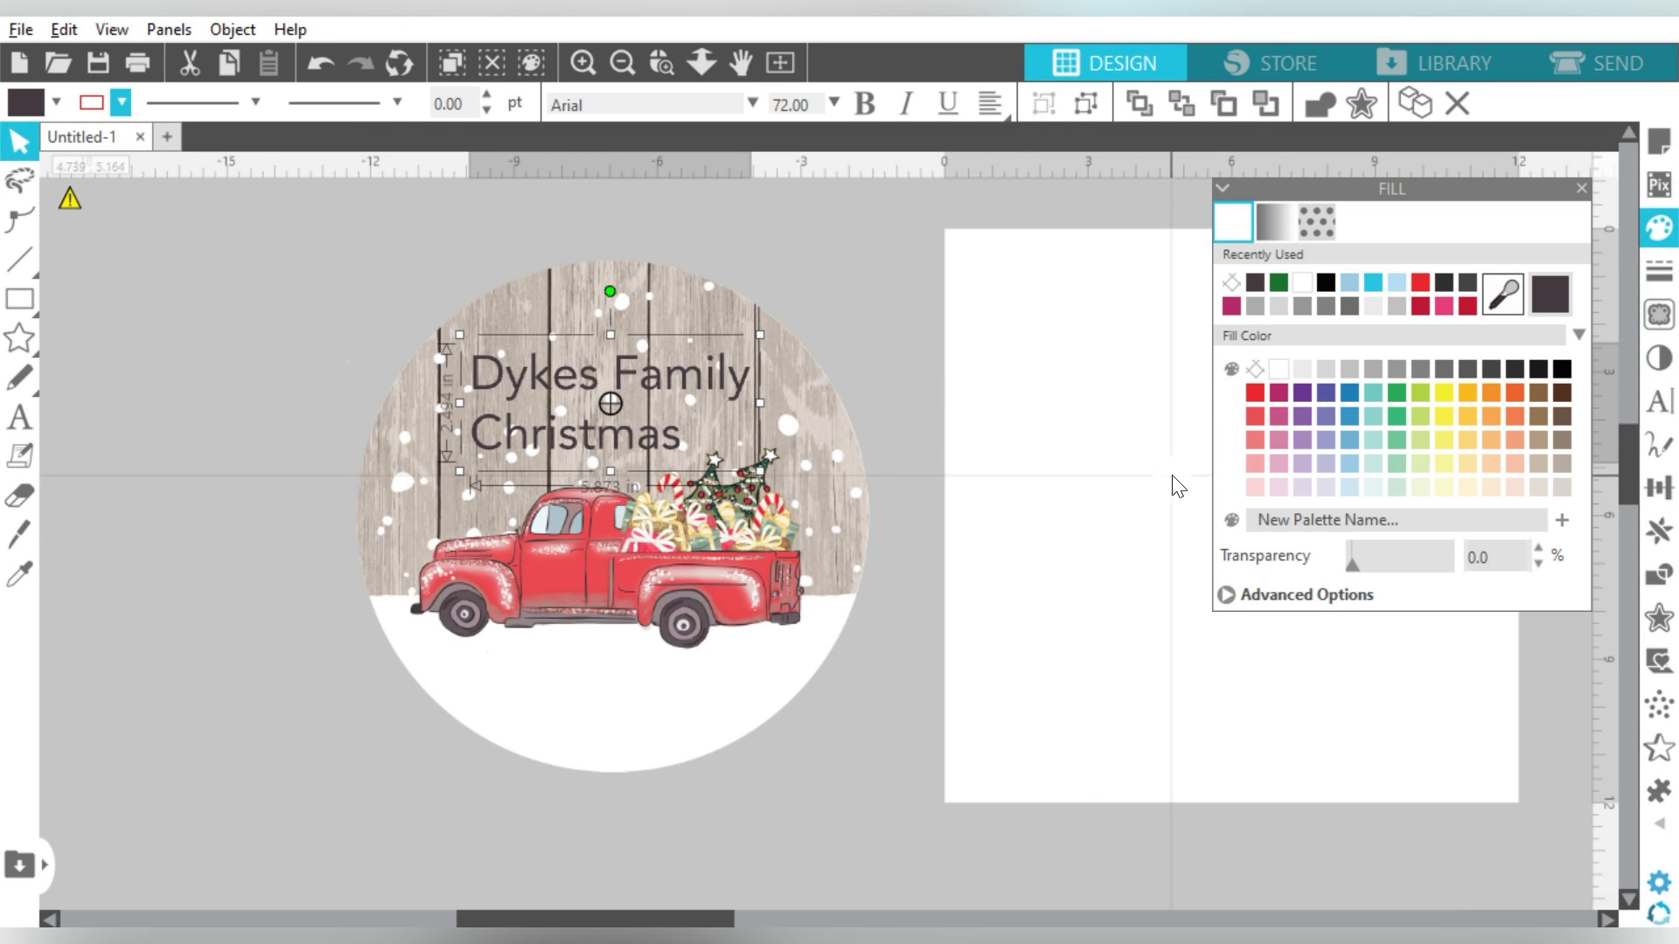
pyautogui.click(1667, 404)
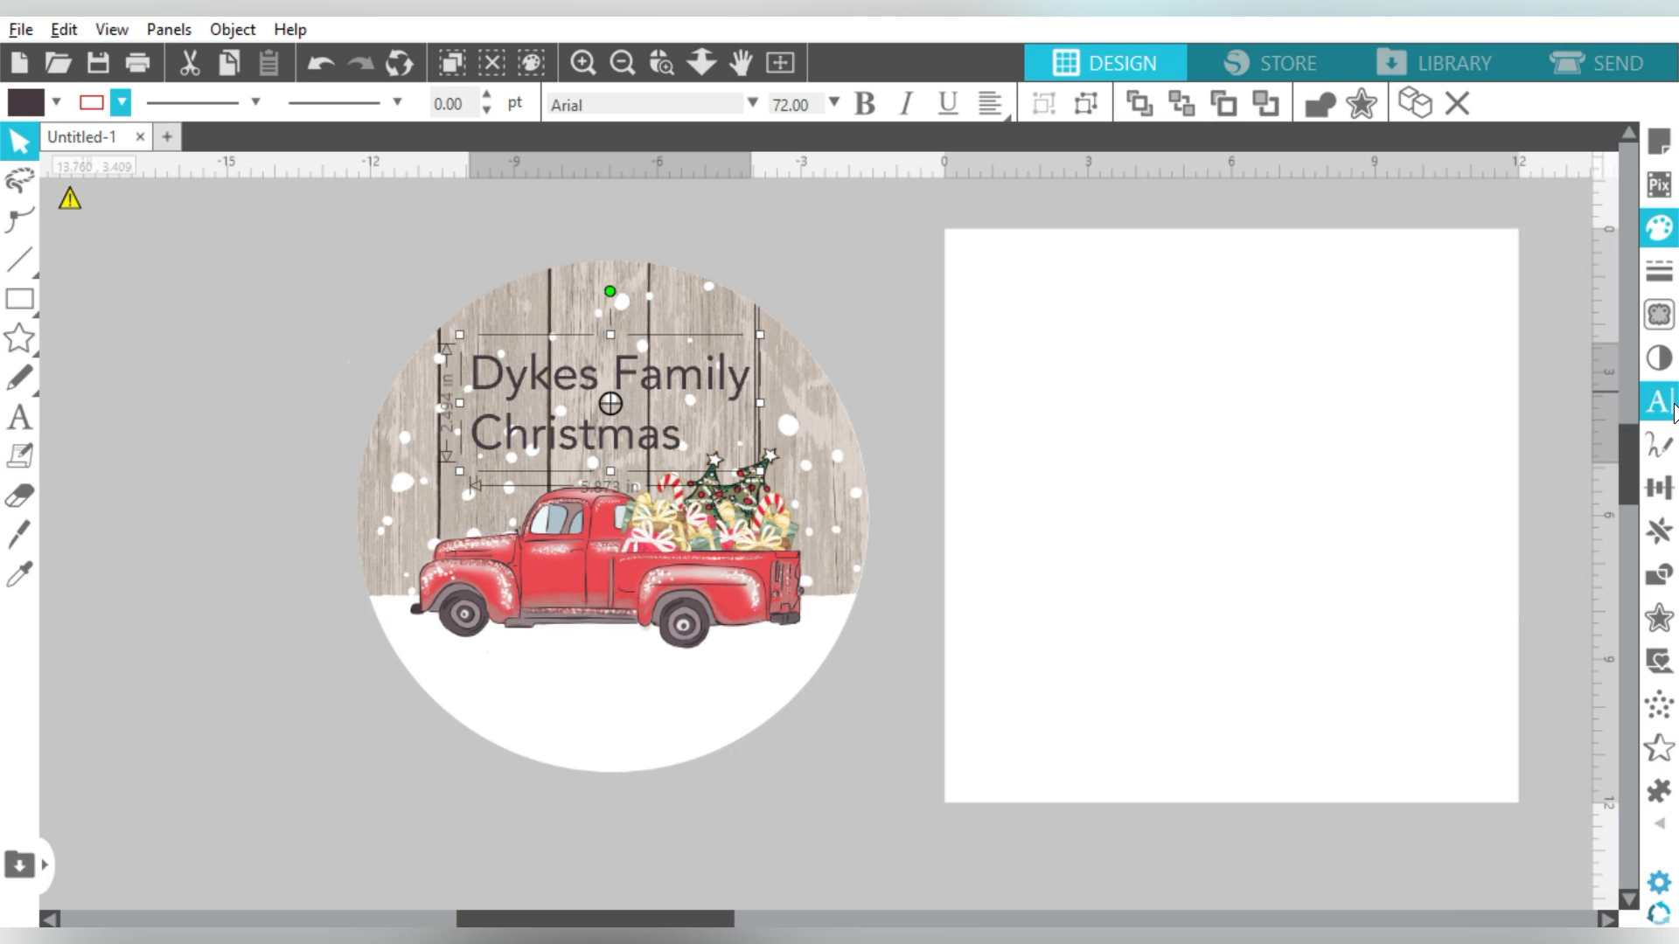
pyautogui.click(1377, 459)
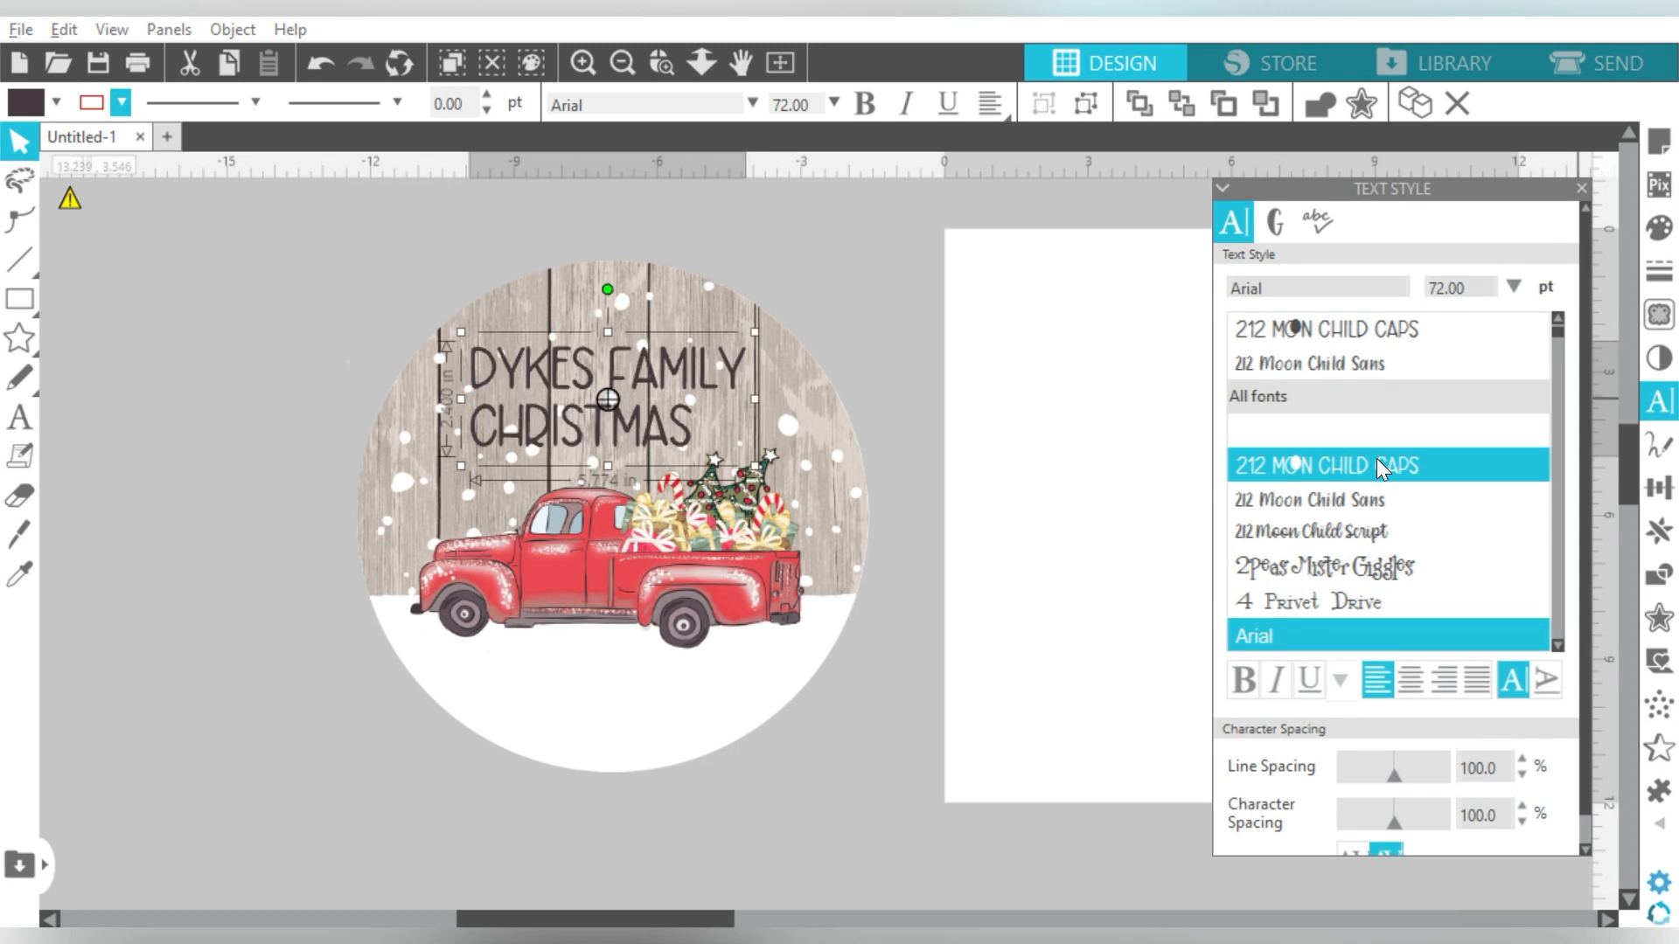
pyautogui.click(1411, 681)
pyautogui.moveTo(705, 381); pyautogui.dragTo(713, 373)
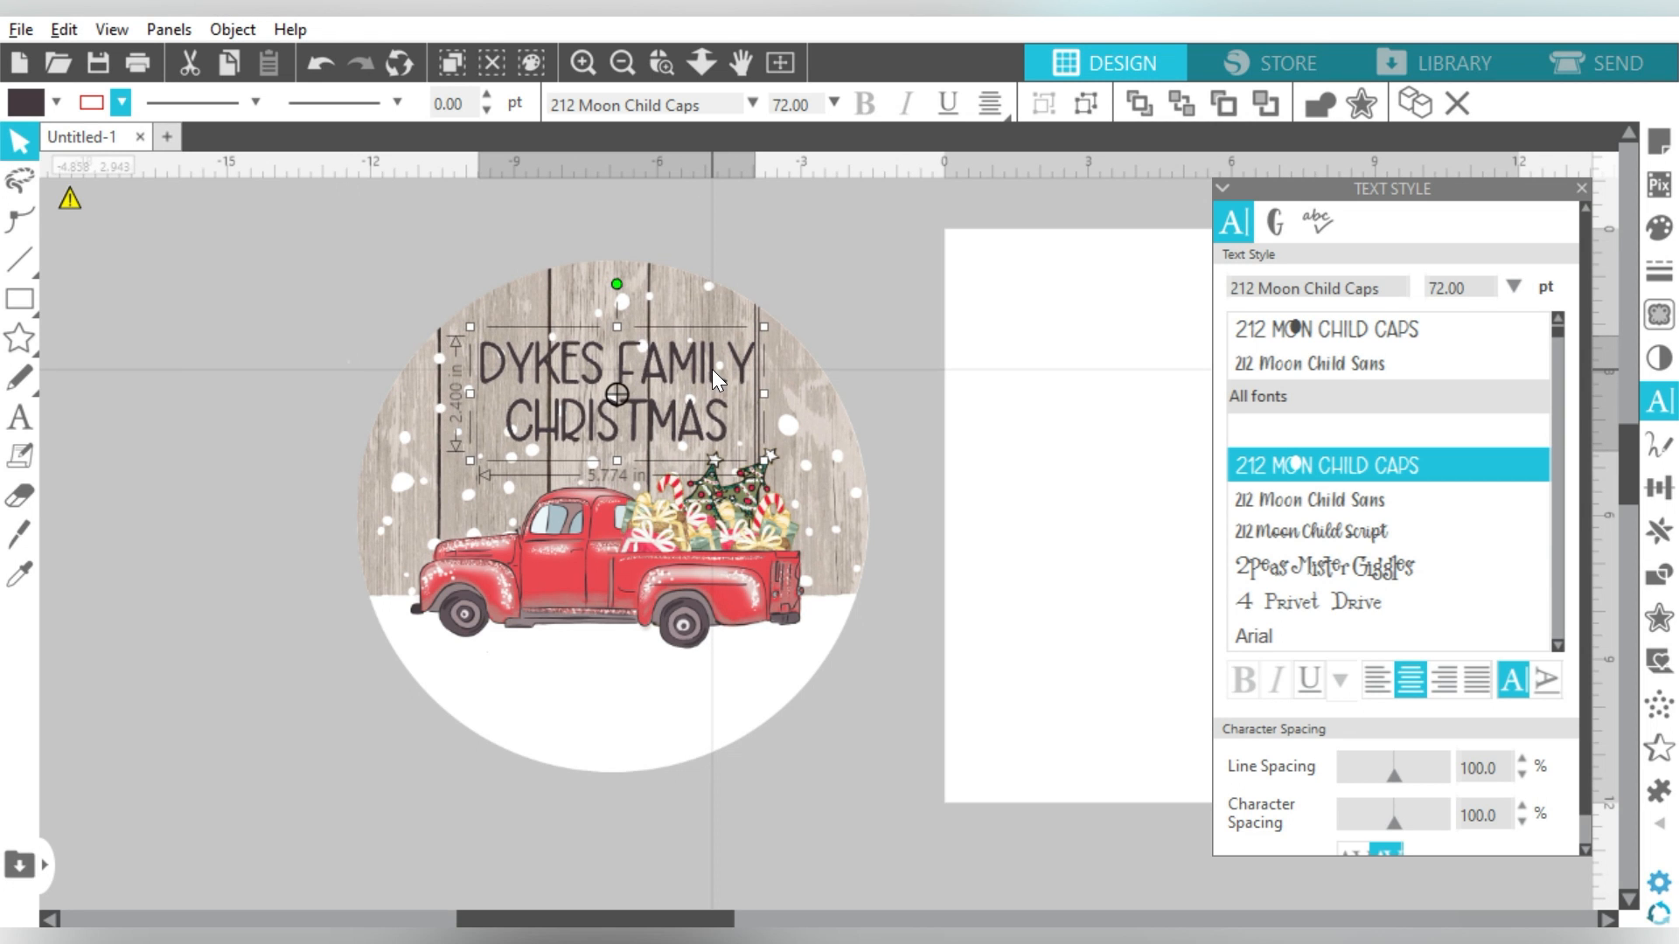
# Step: Duplicate the family greeting, change the copy's text to "2020" and place it on the white snow below the truck
pyautogui.hotkey('ctrl', 'd')
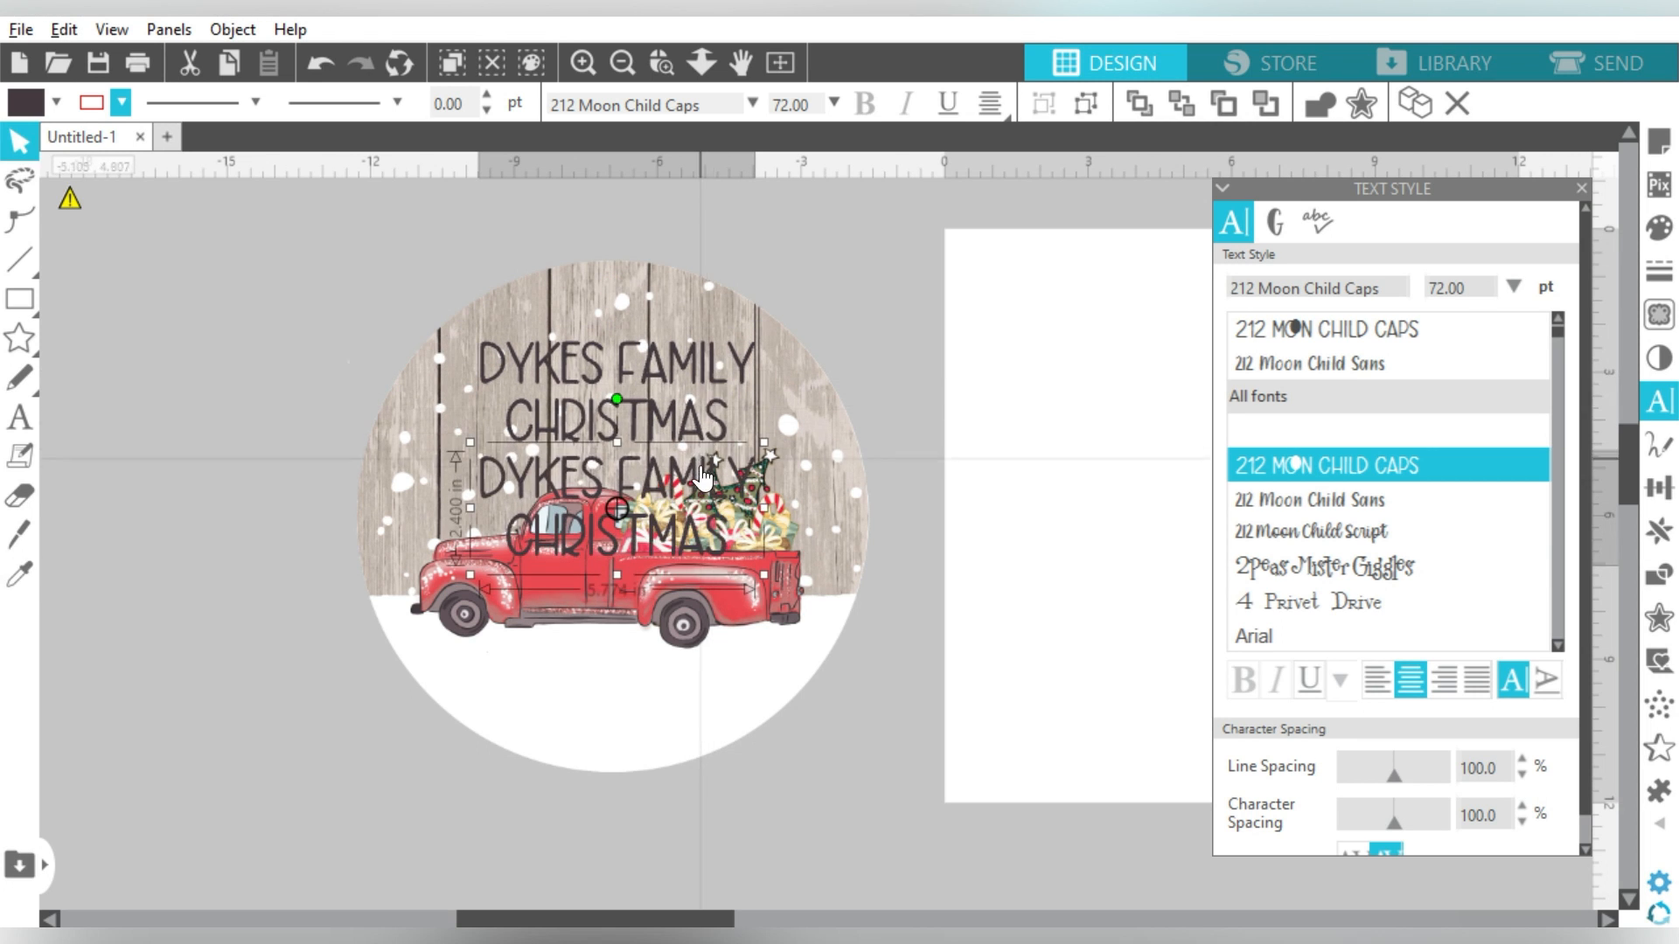
pyautogui.moveTo(702, 470); pyautogui.dragTo(665, 691)
pyautogui.doubleClick(665, 691)
pyautogui.write('2020')
pyautogui.click(559, 712)
pyautogui.moveTo(559, 713); pyautogui.dragTo(658, 752)
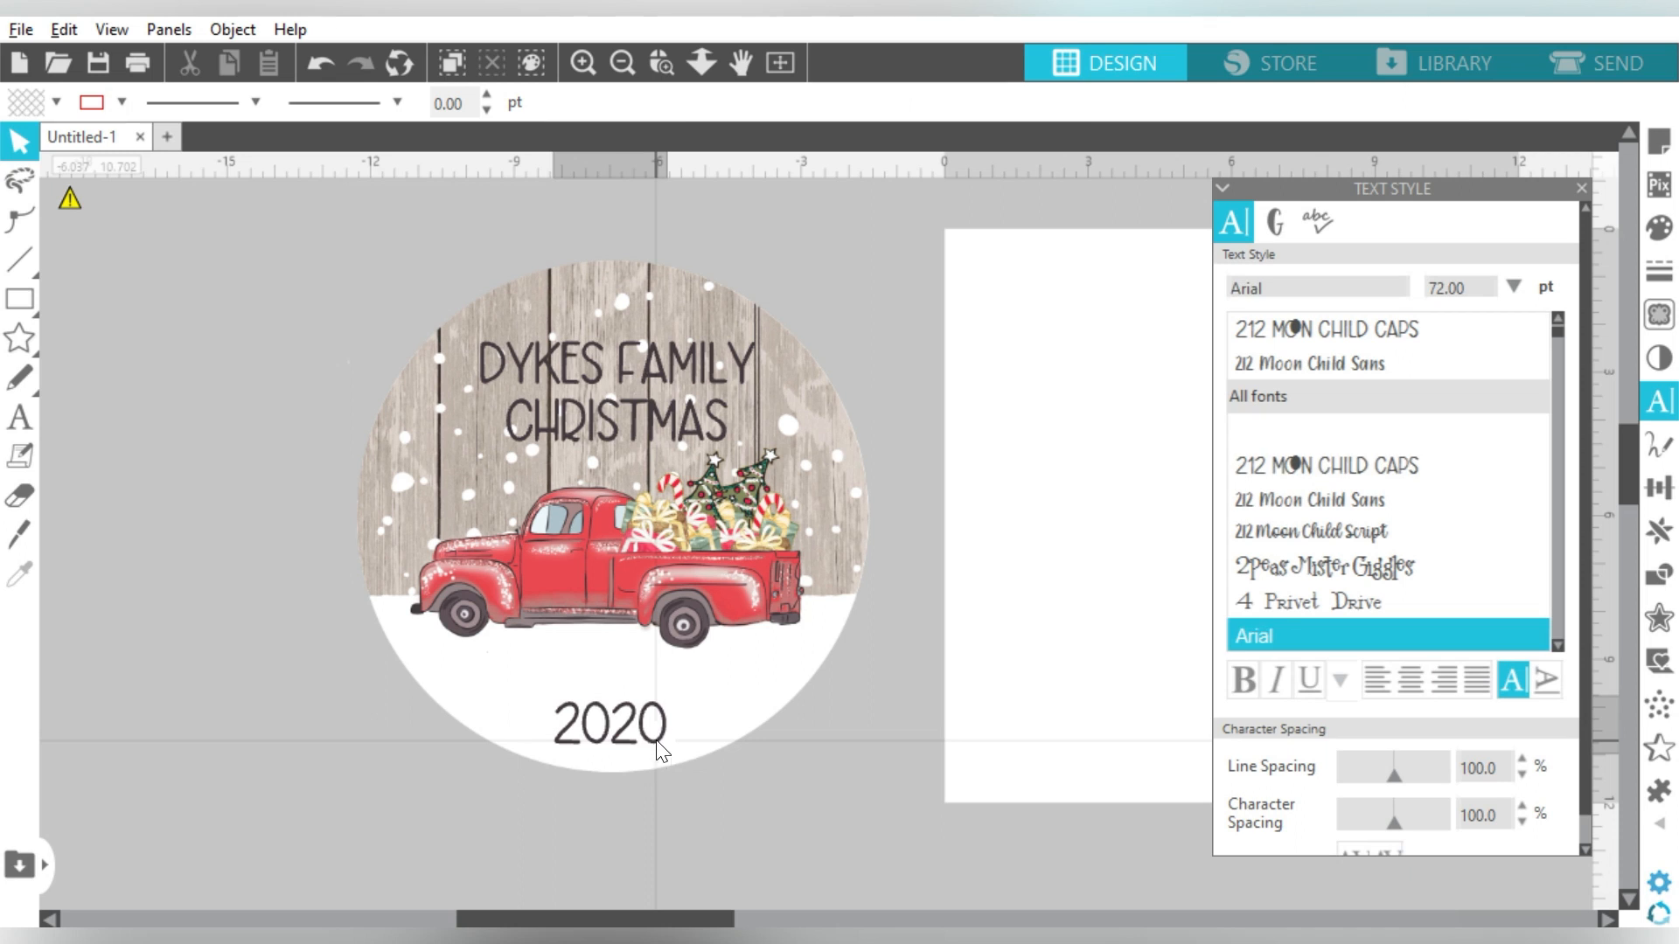
# Step: Add the line "SMOKEY MOUNTAINS" above "2020" in the text below the truck
pyautogui.click(658, 752)
pyautogui.doubleClick(656, 742)
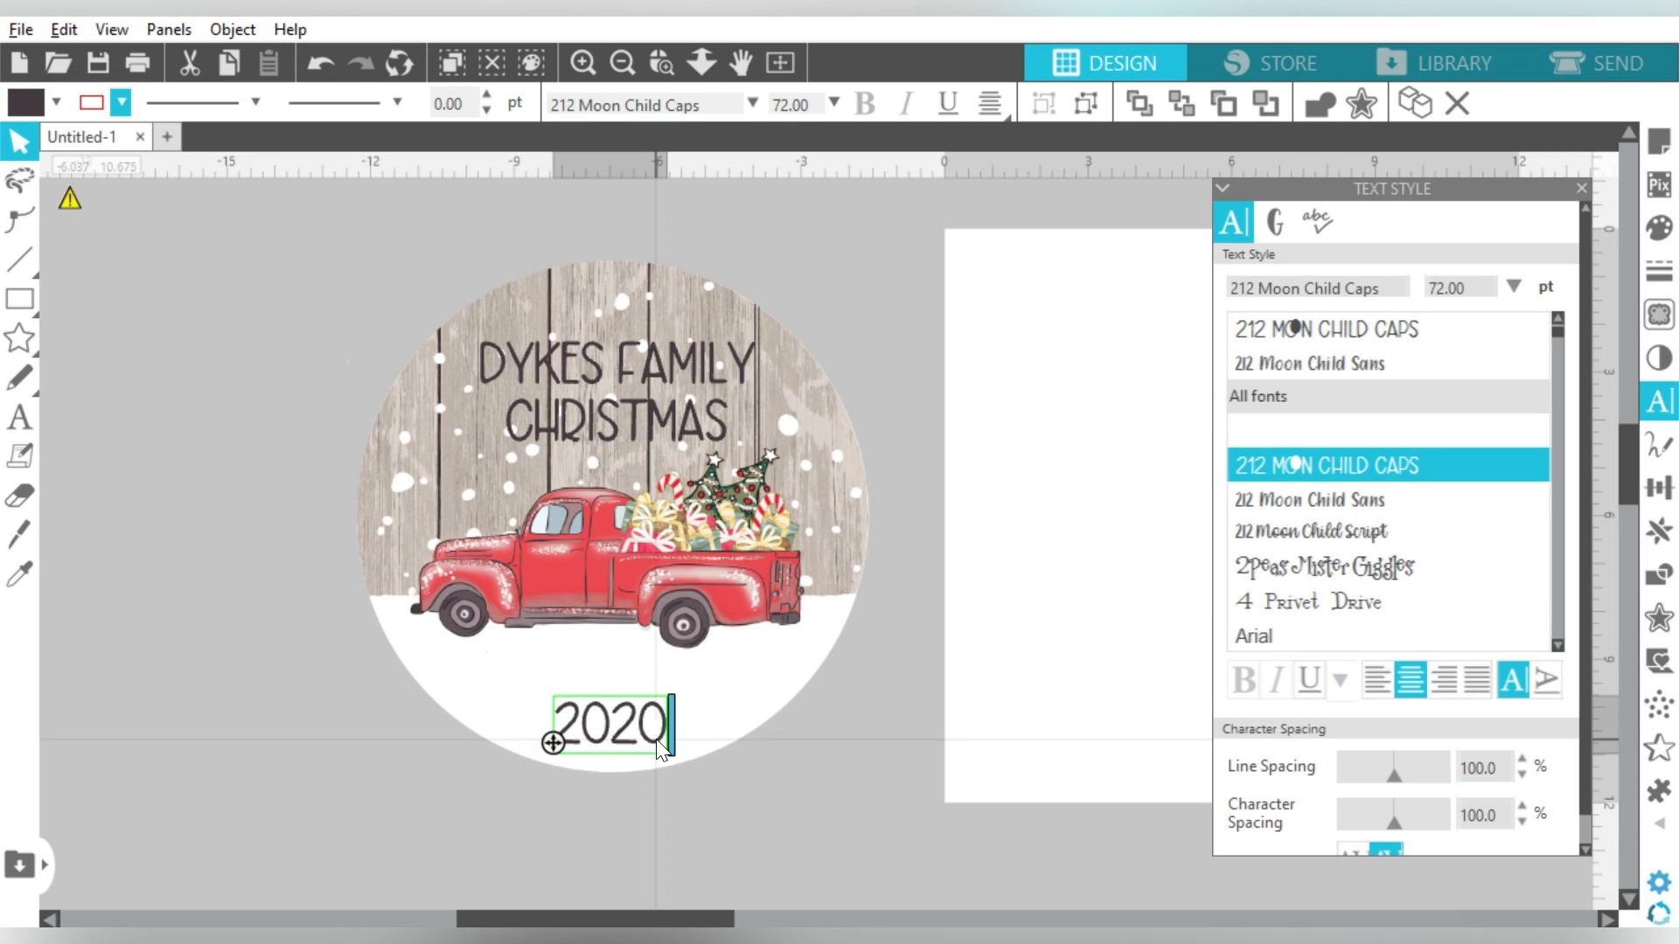
pyautogui.press('Home')
pyautogui.press('Return')
pyautogui.press('Up')
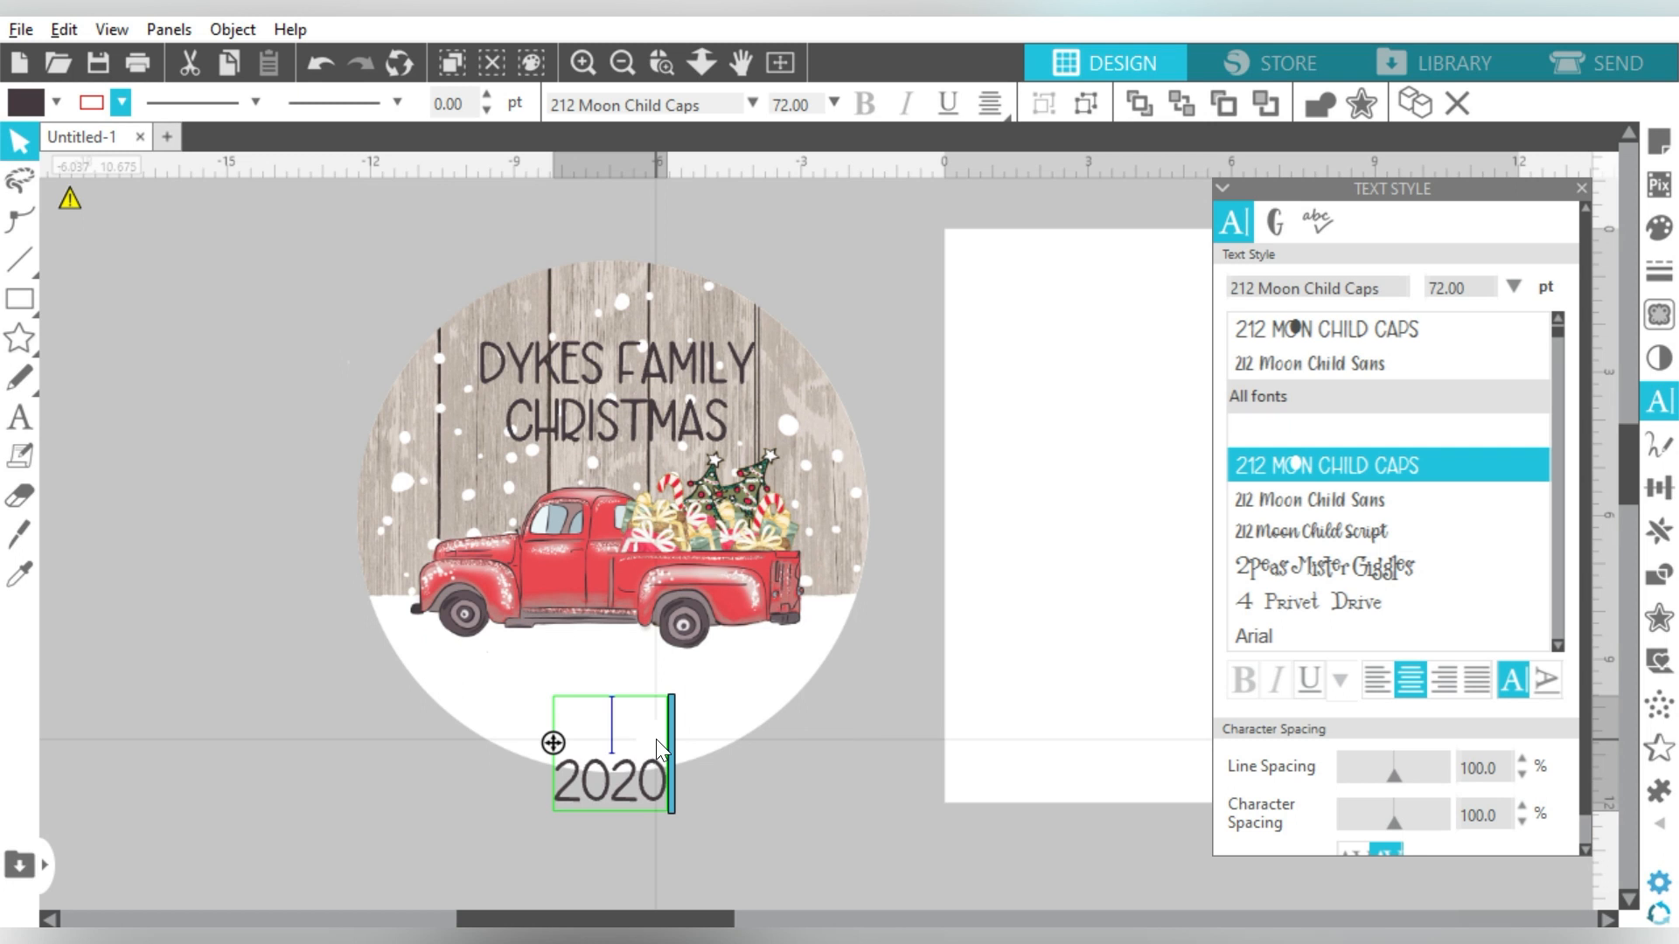
pyautogui.write('SMOKEY MOU')
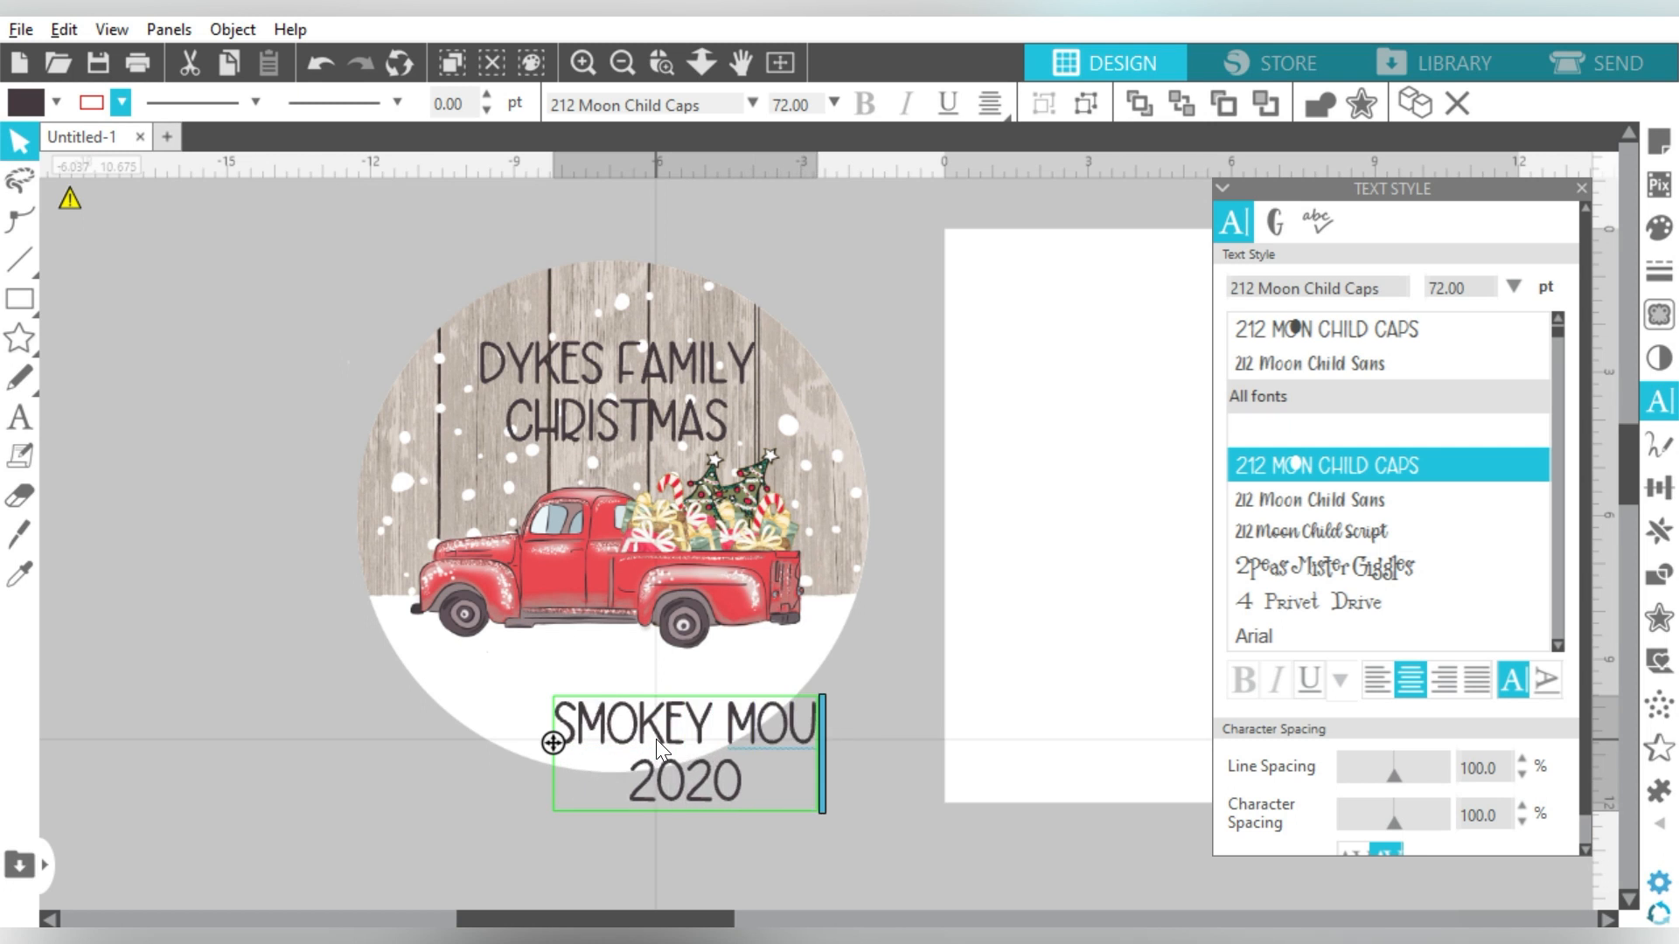
pyautogui.write('NTAINS')
pyautogui.click(344, 828)
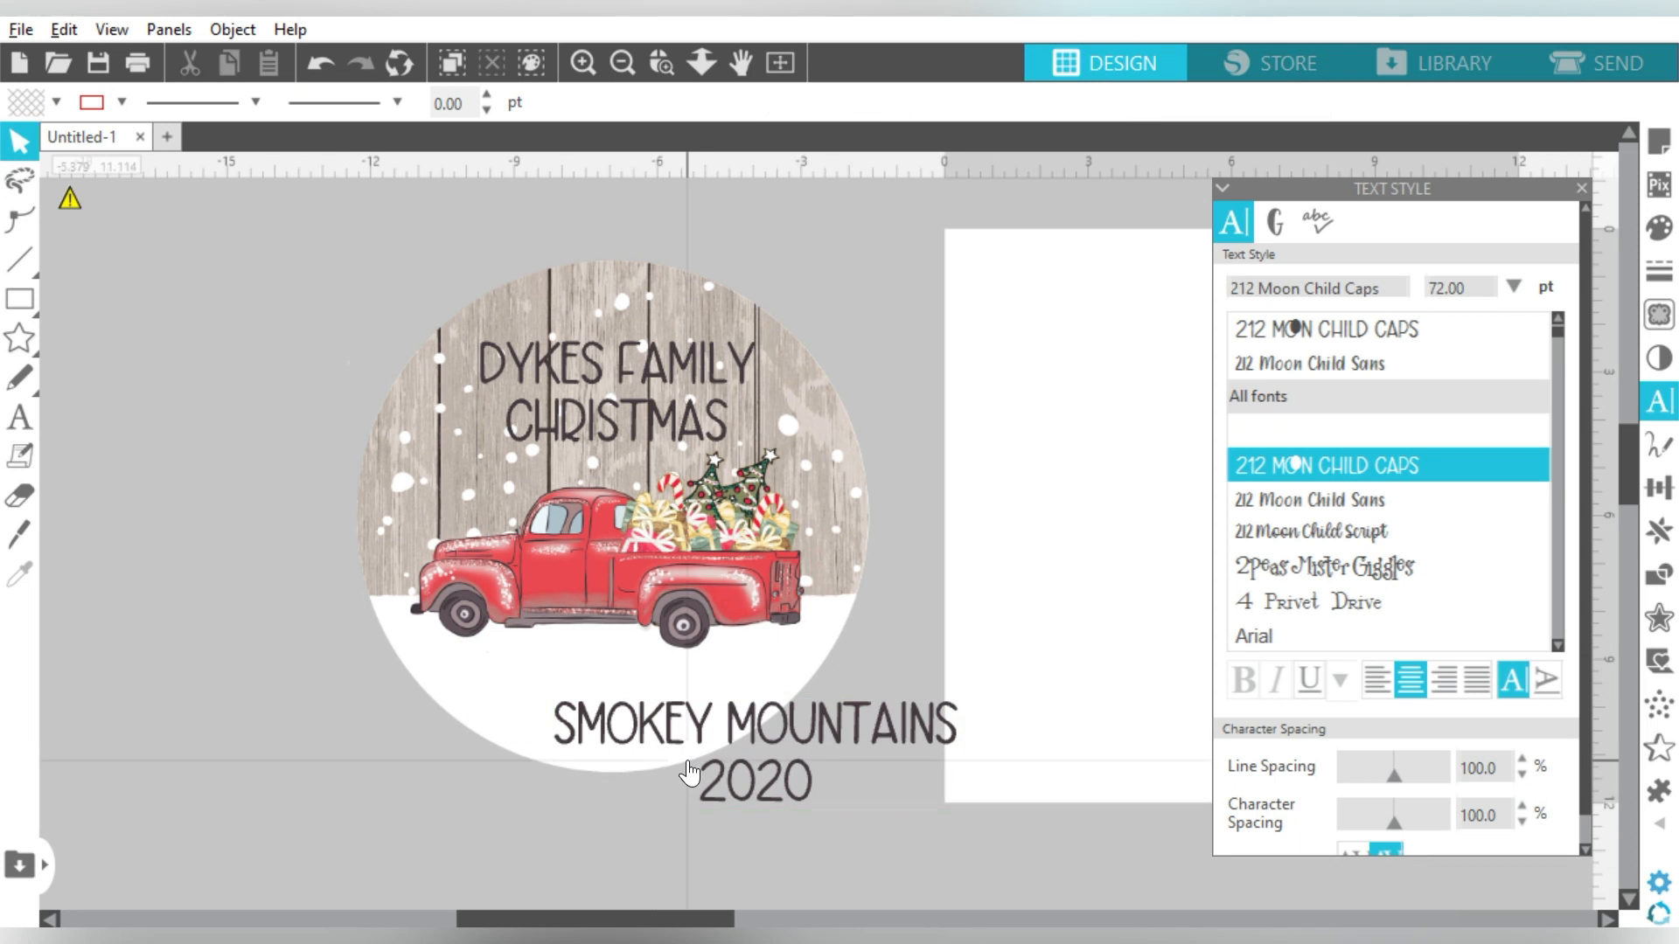
# Step: Set only the "SMOKEY MOUNTAINS" line to a font size of 60 pt
pyautogui.doubleClick(768, 747)
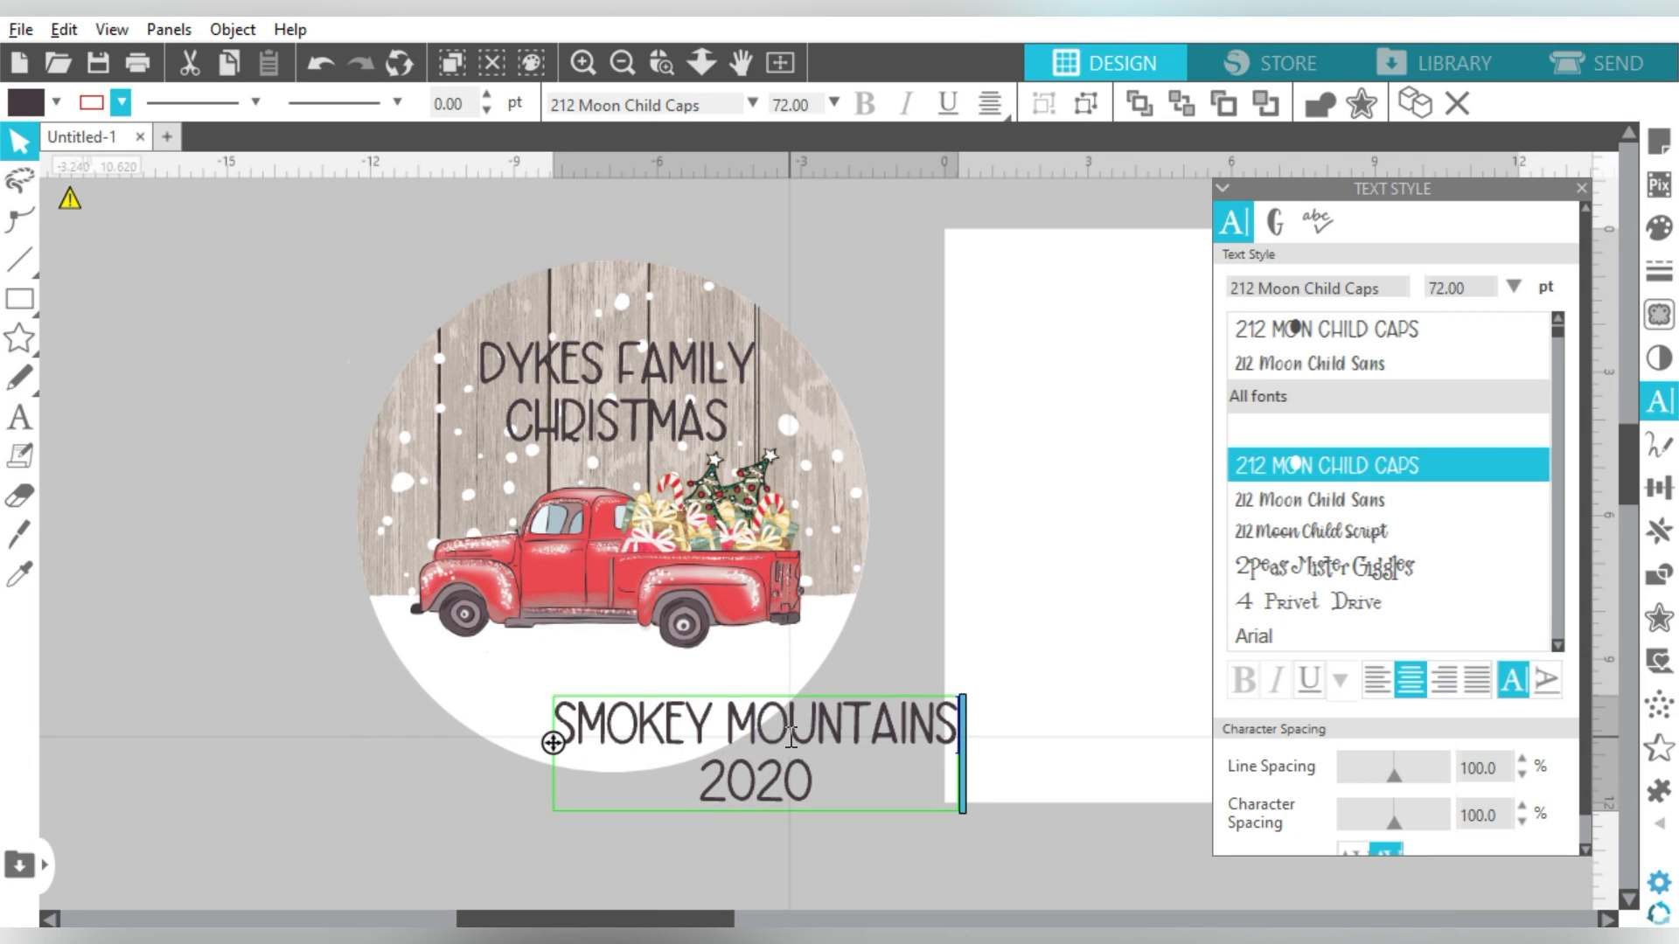
pyautogui.tripleClick(791, 737)
pyautogui.click(1463, 288)
pyautogui.write('60')
pyautogui.press('Return')
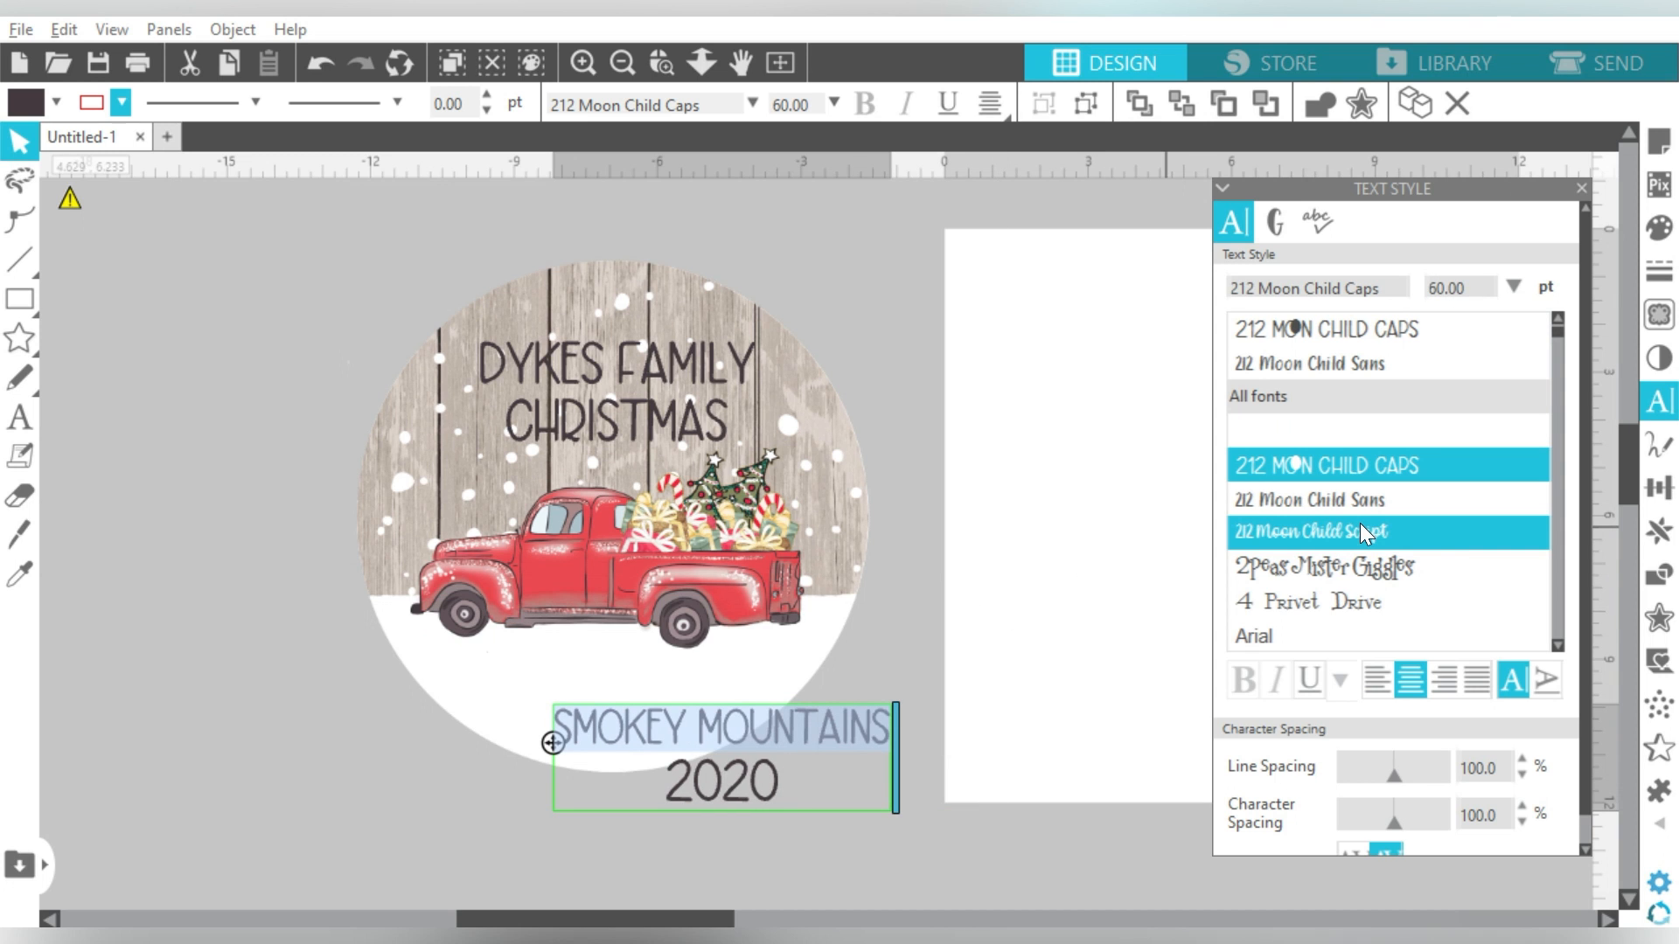
pyautogui.click(906, 491)
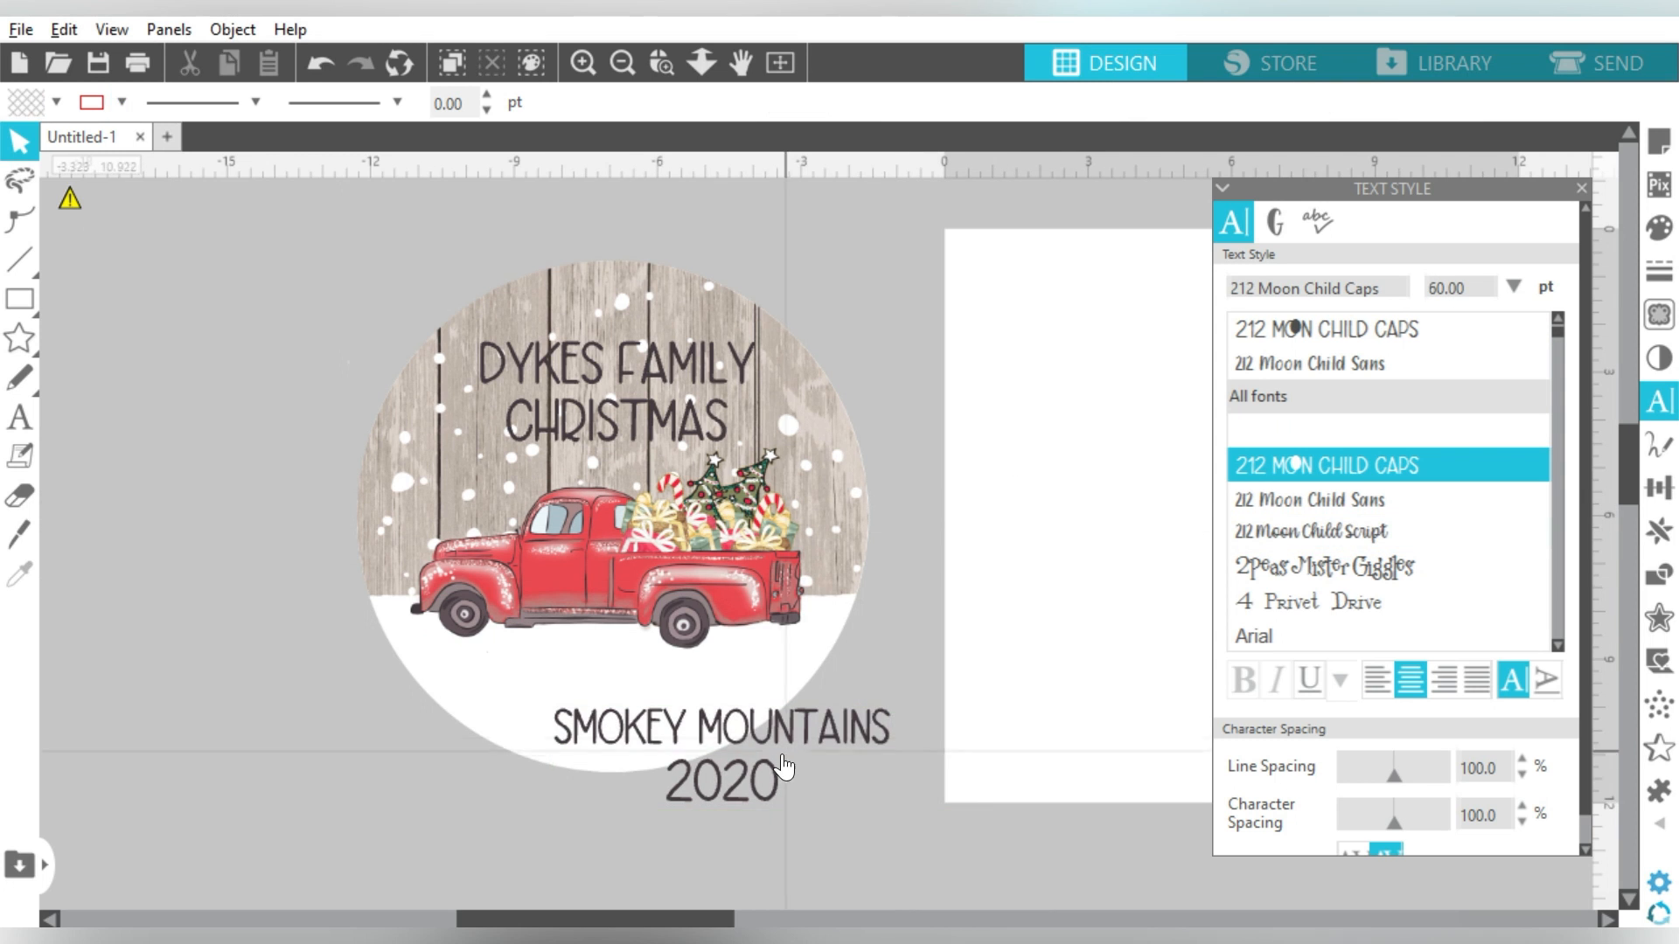
# Step: Fit the place-and-year caption beneath the truck at about 6.54 in wide and enlarge the greeting above it to about 6.23 in wide
pyautogui.moveTo(769, 806); pyautogui.dragTo(669, 740)
pyautogui.moveTo(797, 777); pyautogui.dragTo(771, 760)
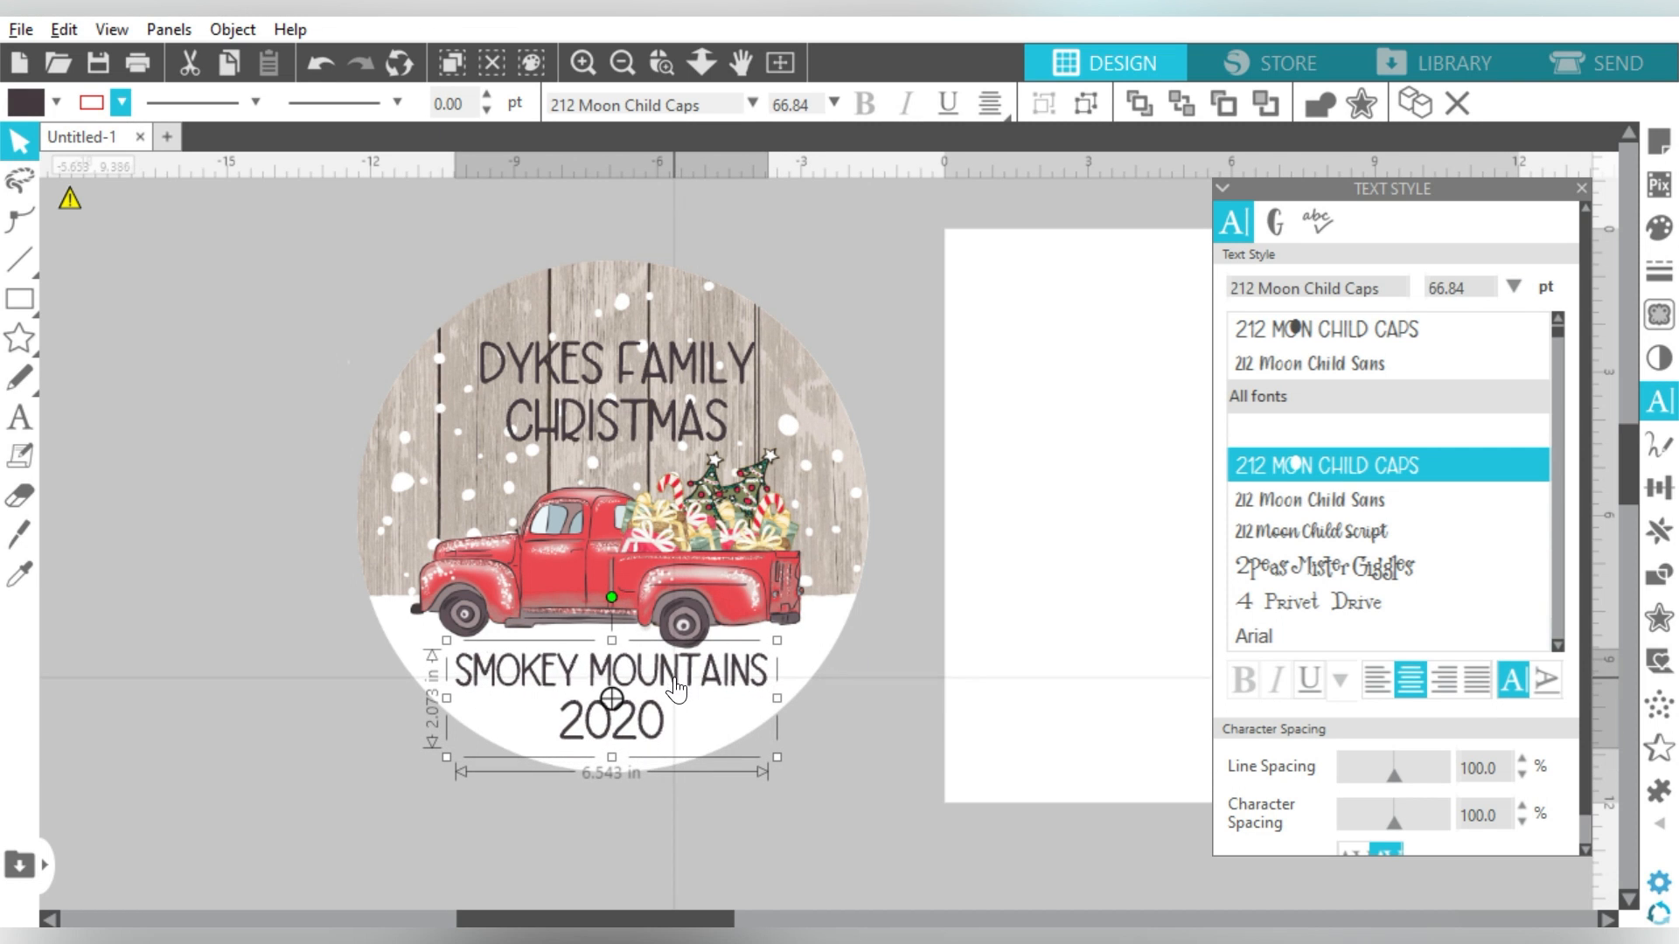
pyautogui.click(757, 359)
pyautogui.moveTo(764, 326); pyautogui.dragTo(786, 317)
pyautogui.moveTo(636, 367); pyautogui.dragTo(625, 365)
# Step: Align the truck image and both text blocks on their horizontal centers
pyautogui.click(820, 296)
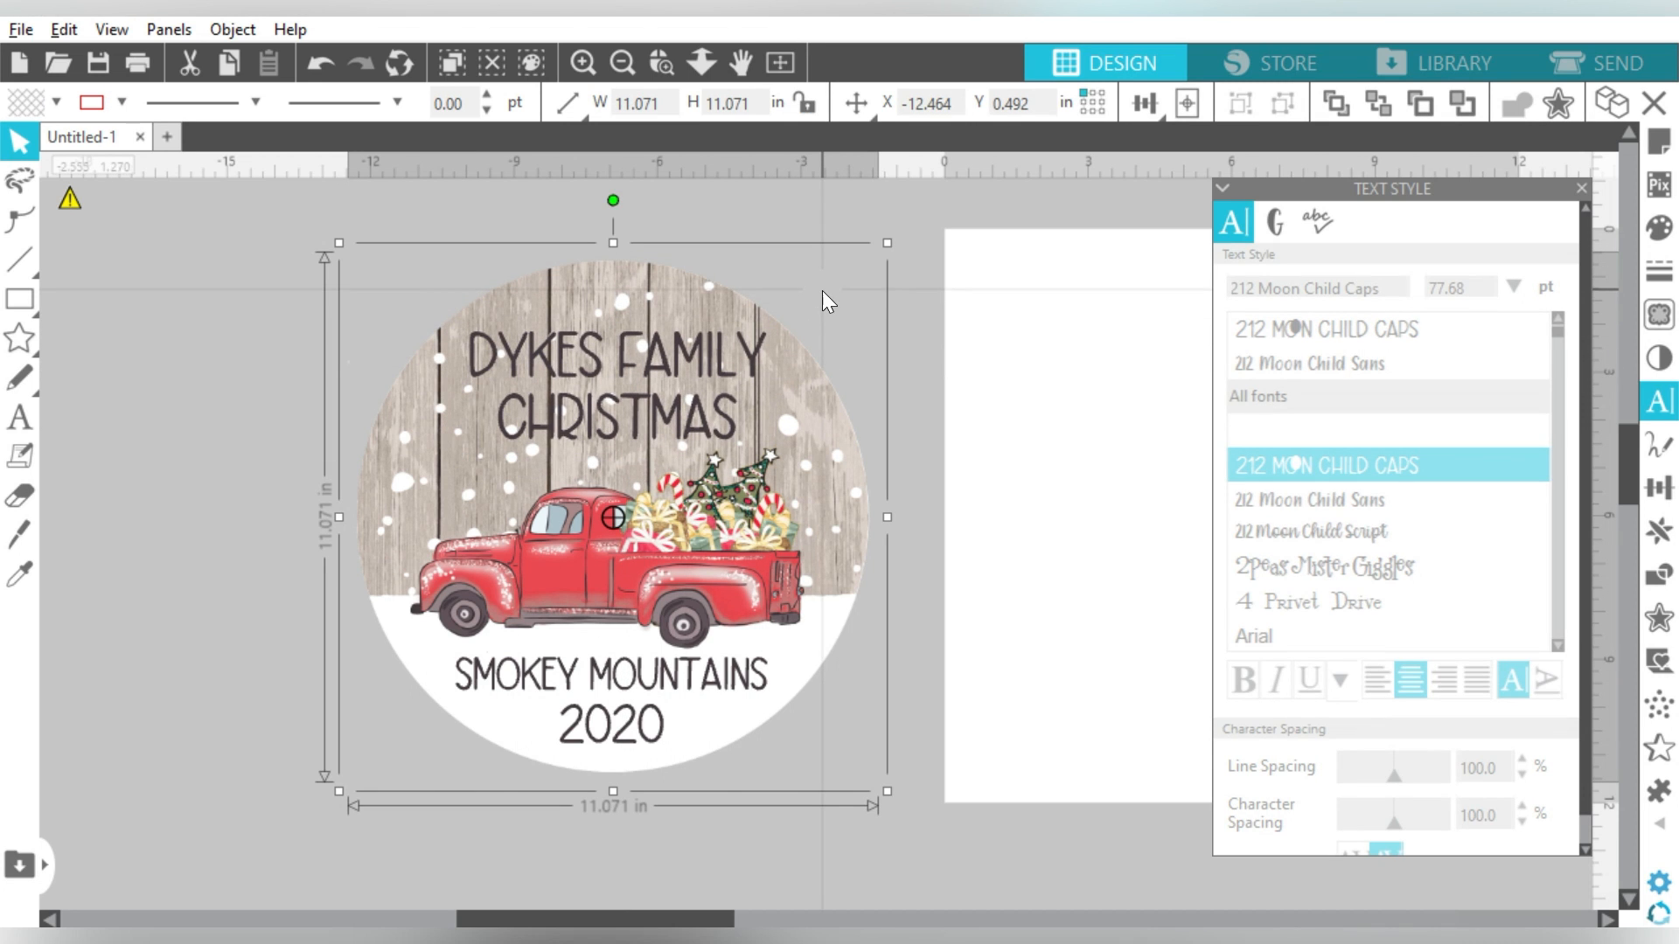
pyautogui.moveTo(808, 199); pyautogui.dragTo(537, 841)
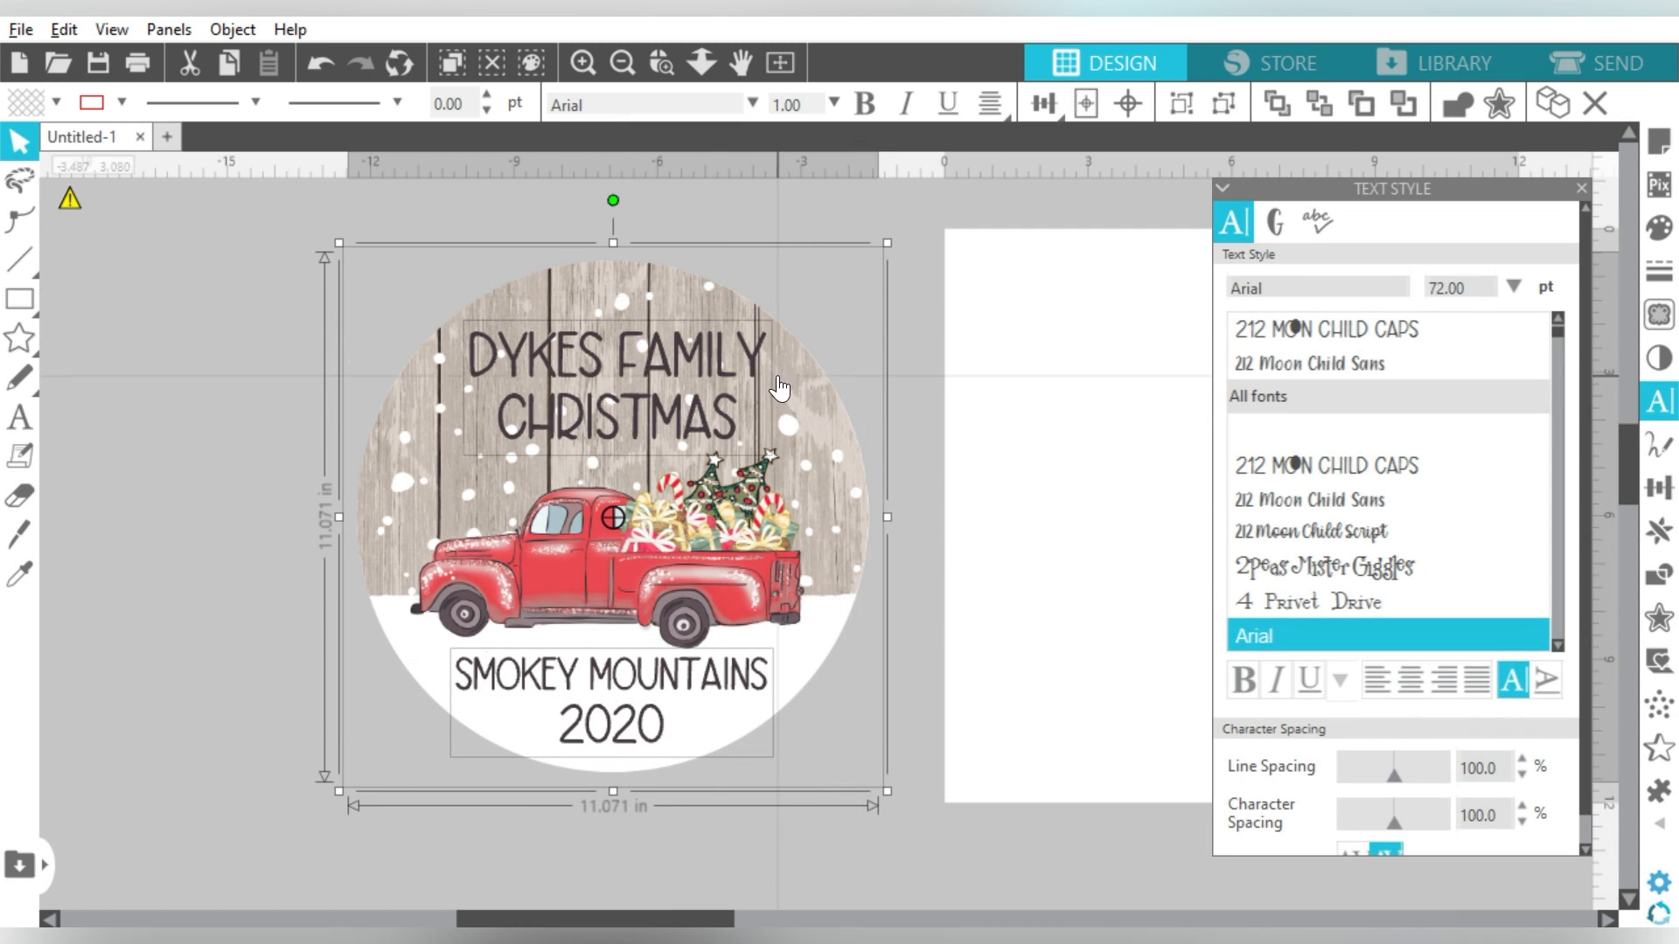
pyautogui.click(1659, 487)
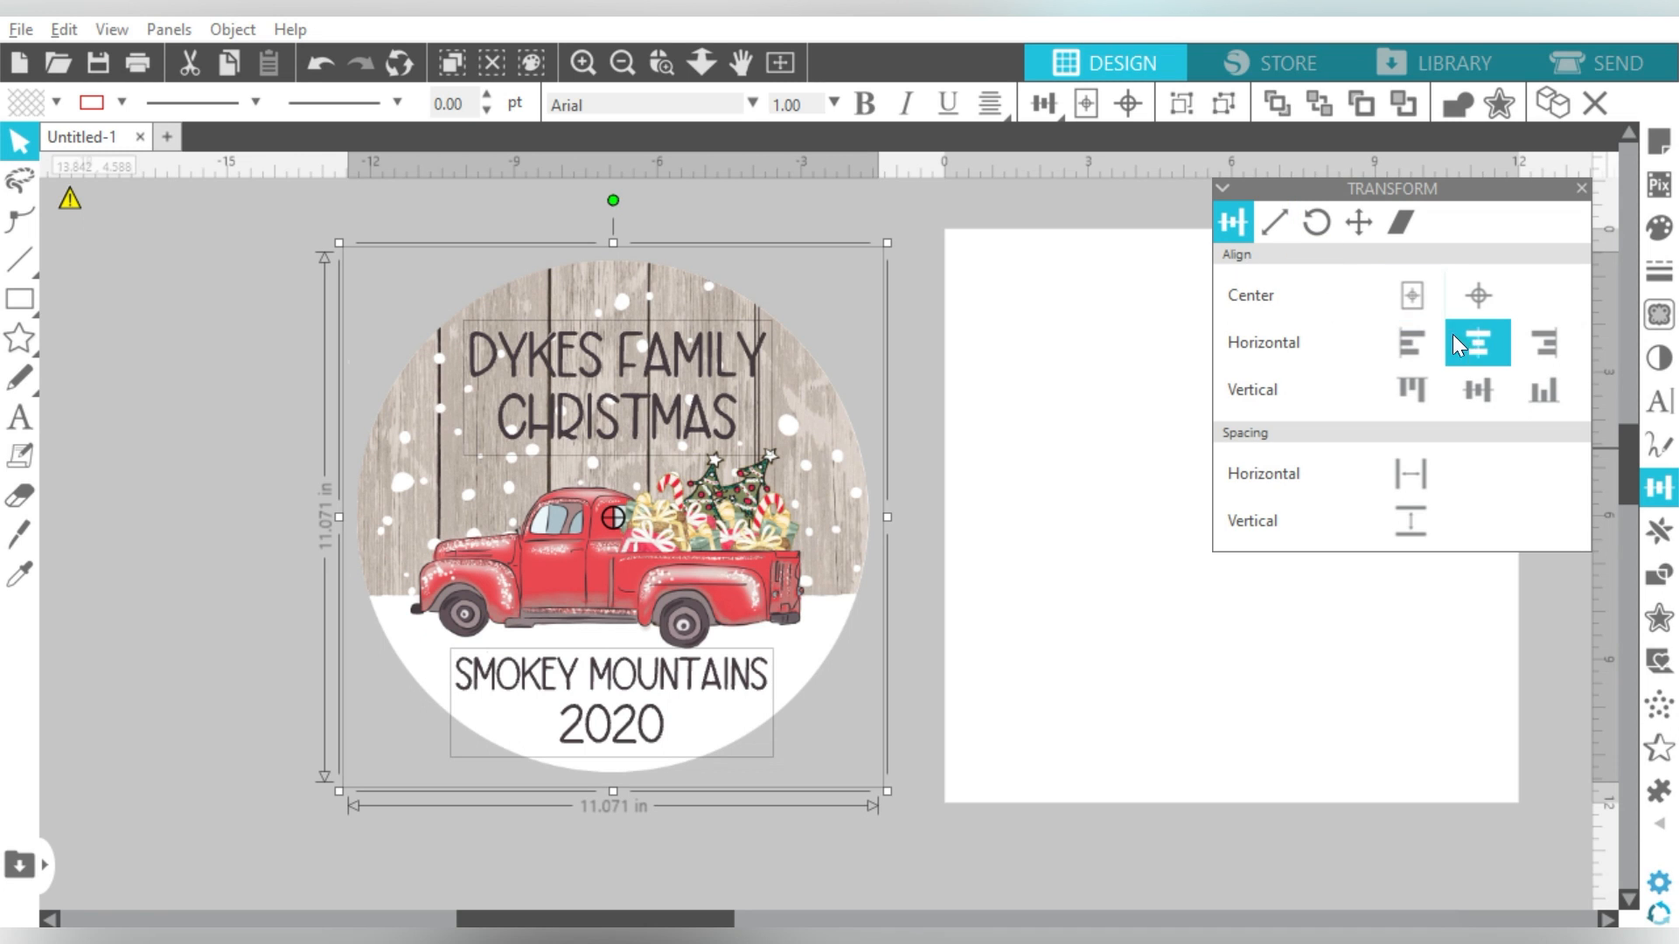
pyautogui.click(1479, 341)
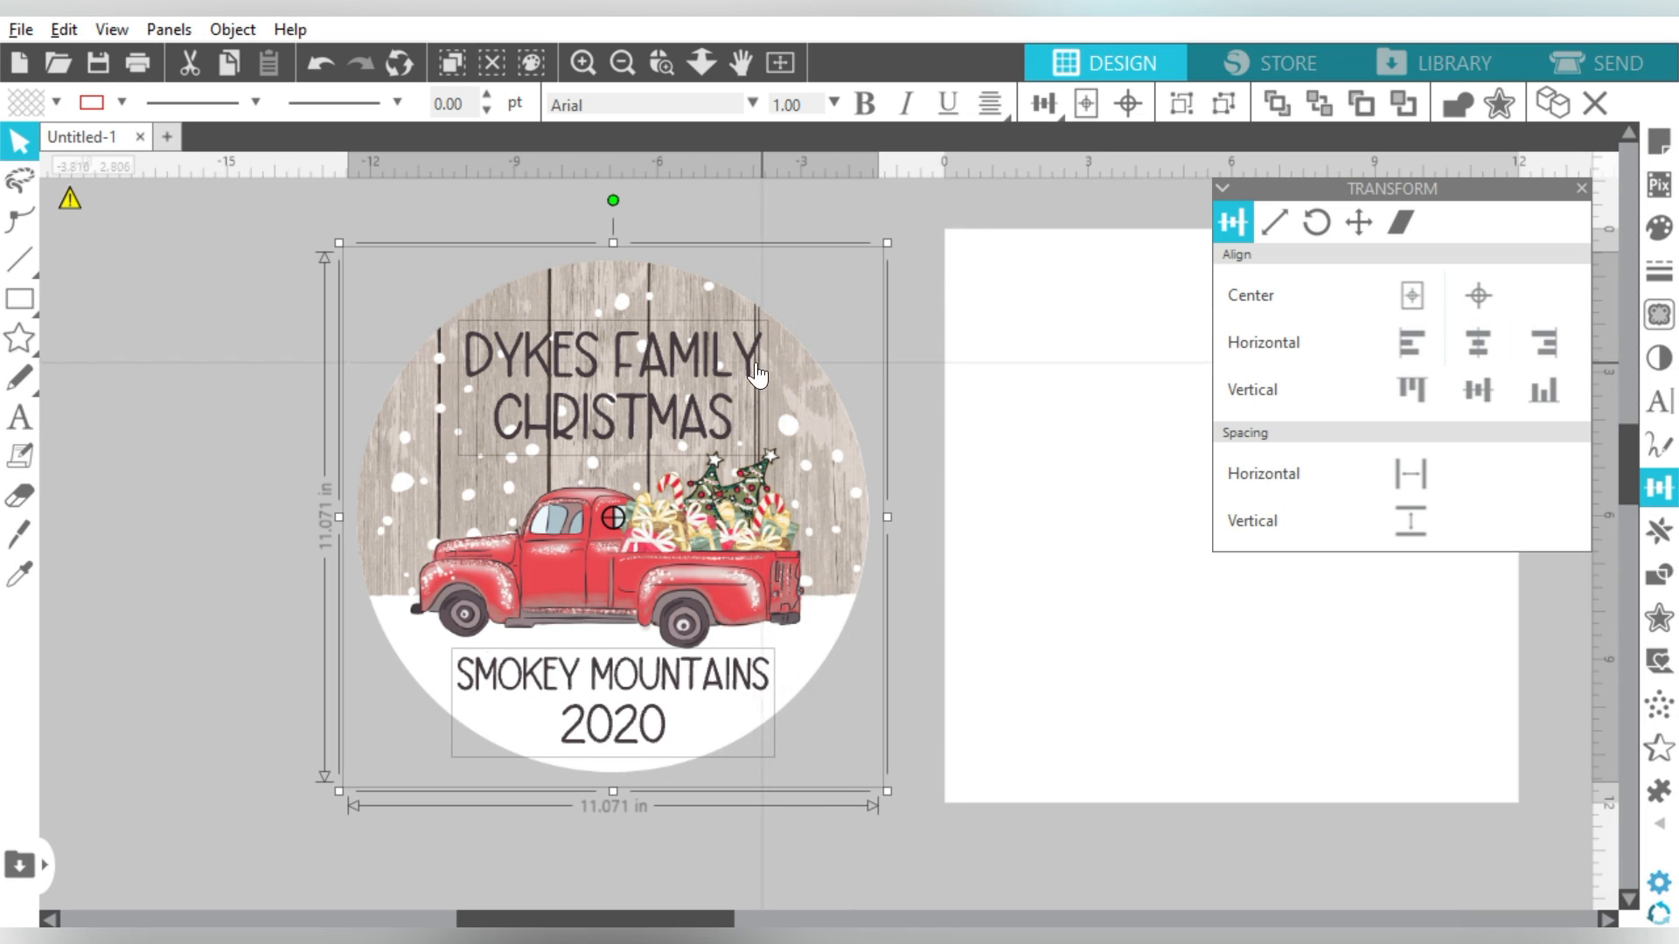
pyautogui.click(839, 220)
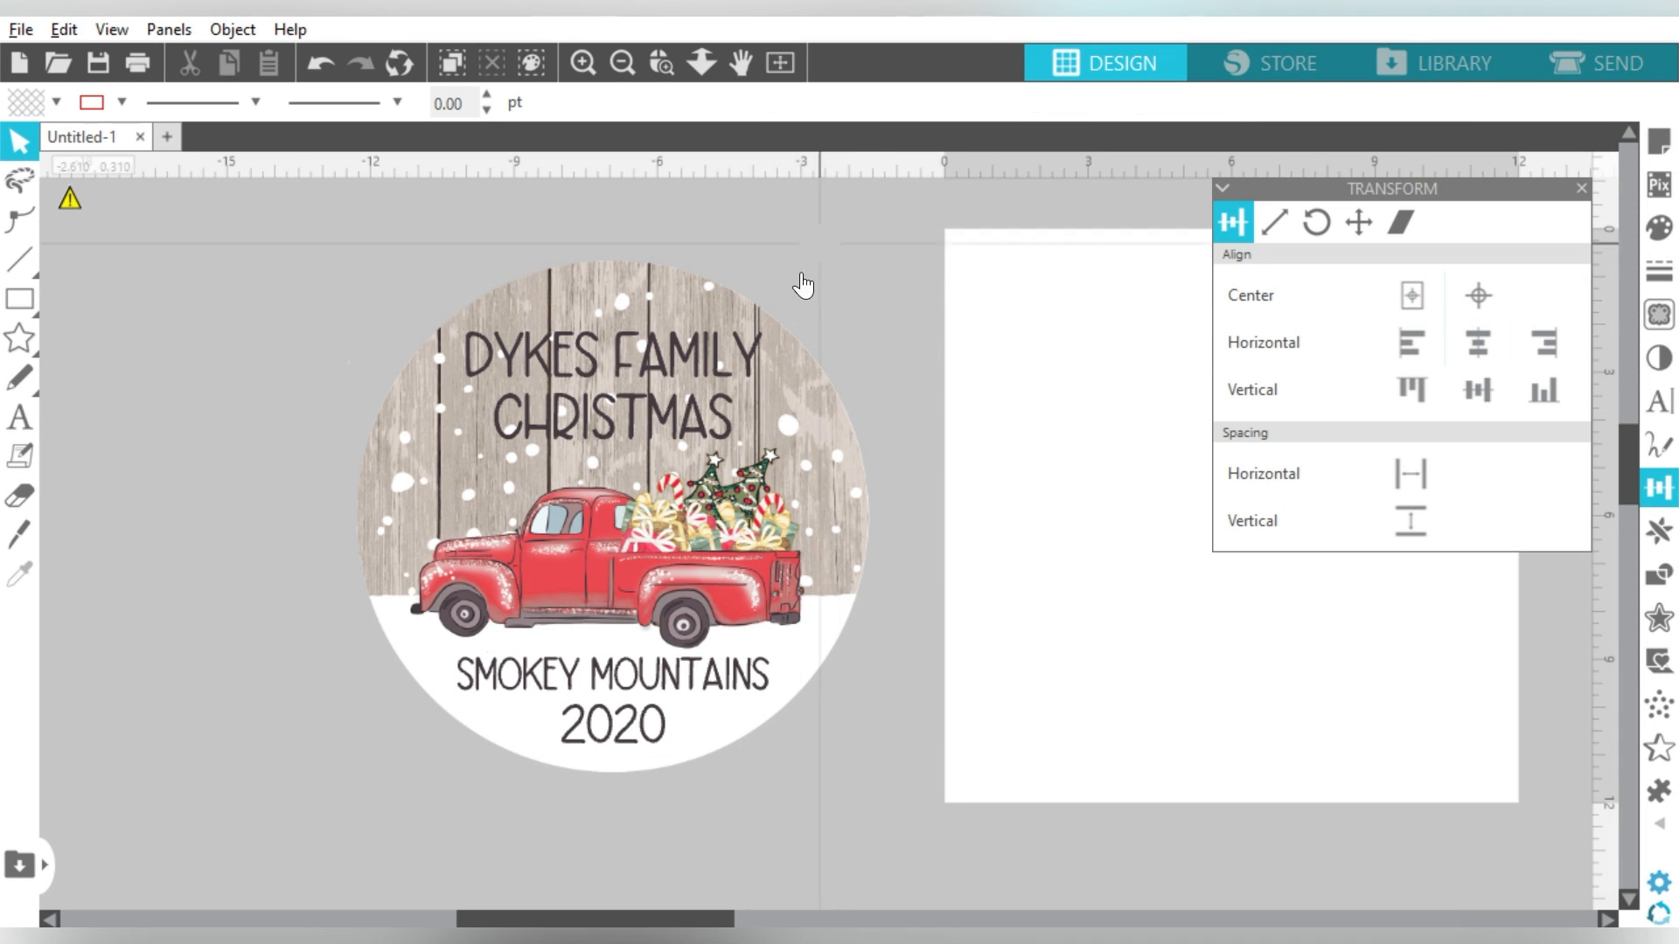
# Step: Create an outer offset of 0.07 in with rounded corners around the family greeting and group the offset pieces
pyautogui.click(748, 357)
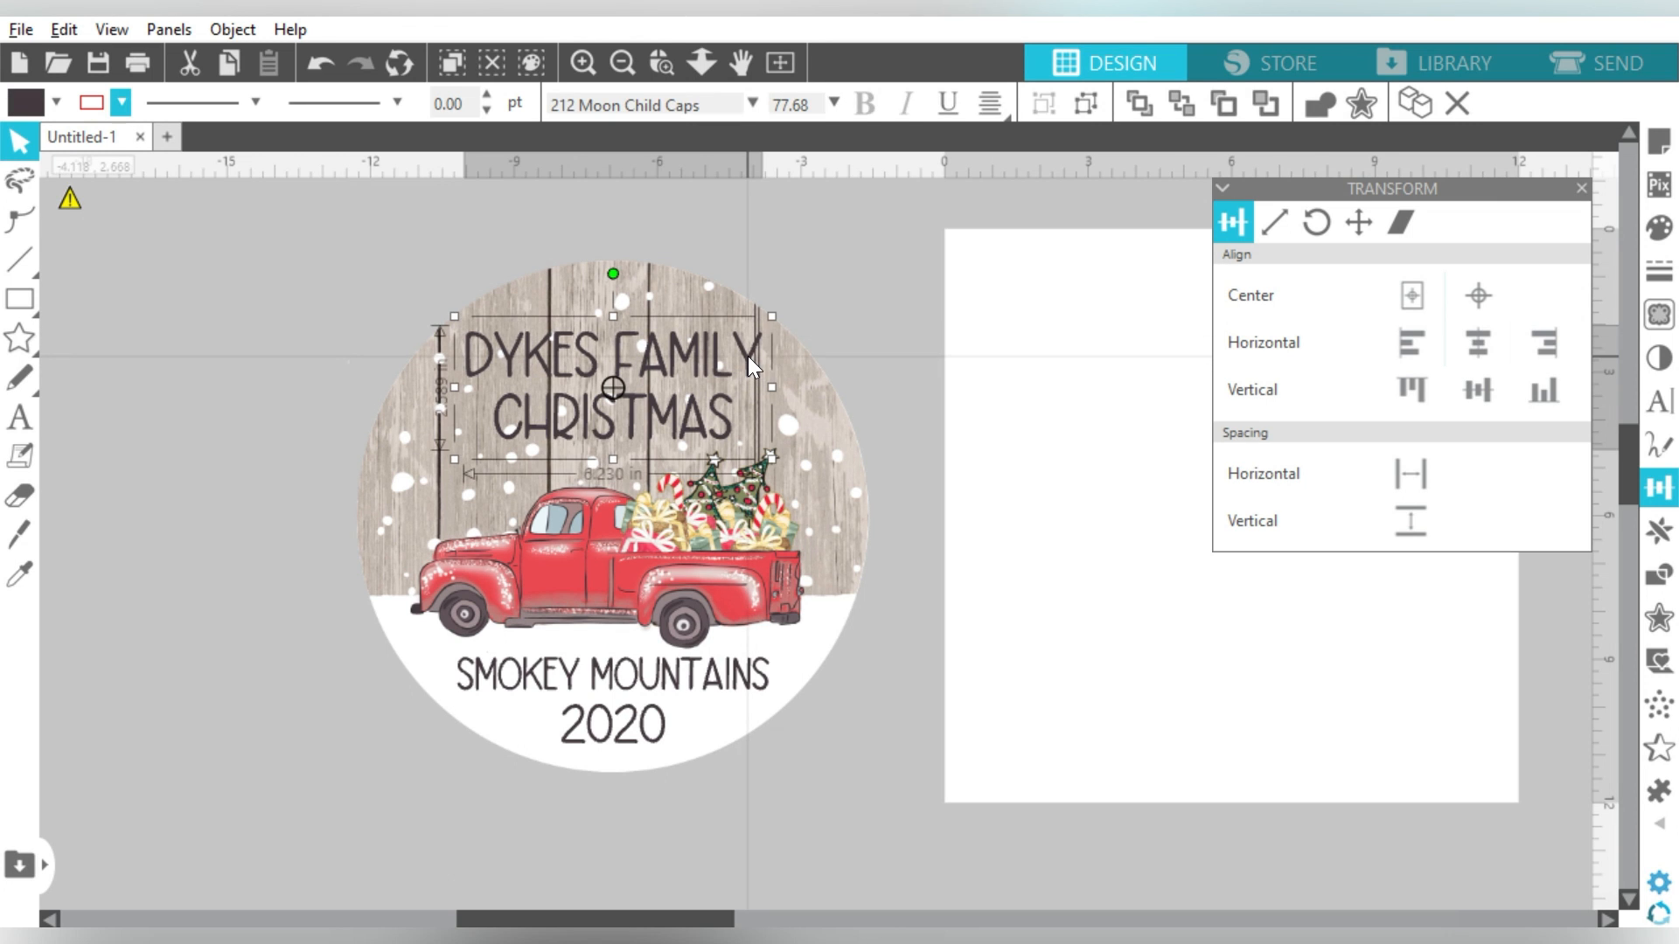
pyautogui.click(1655, 618)
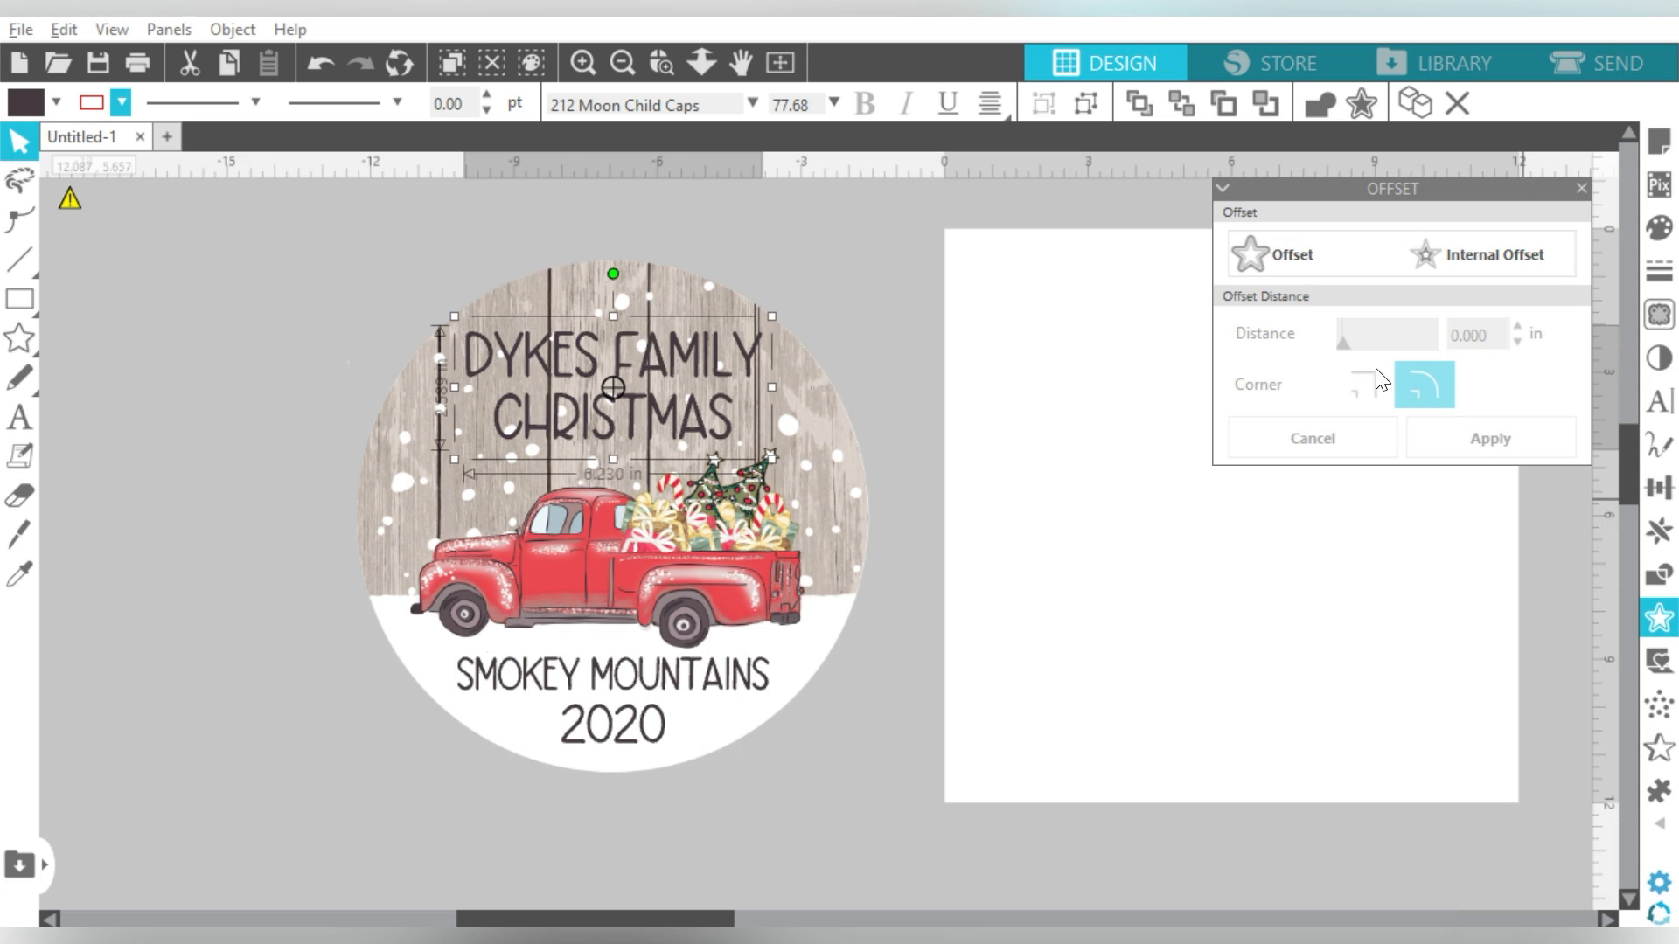
pyautogui.click(1284, 251)
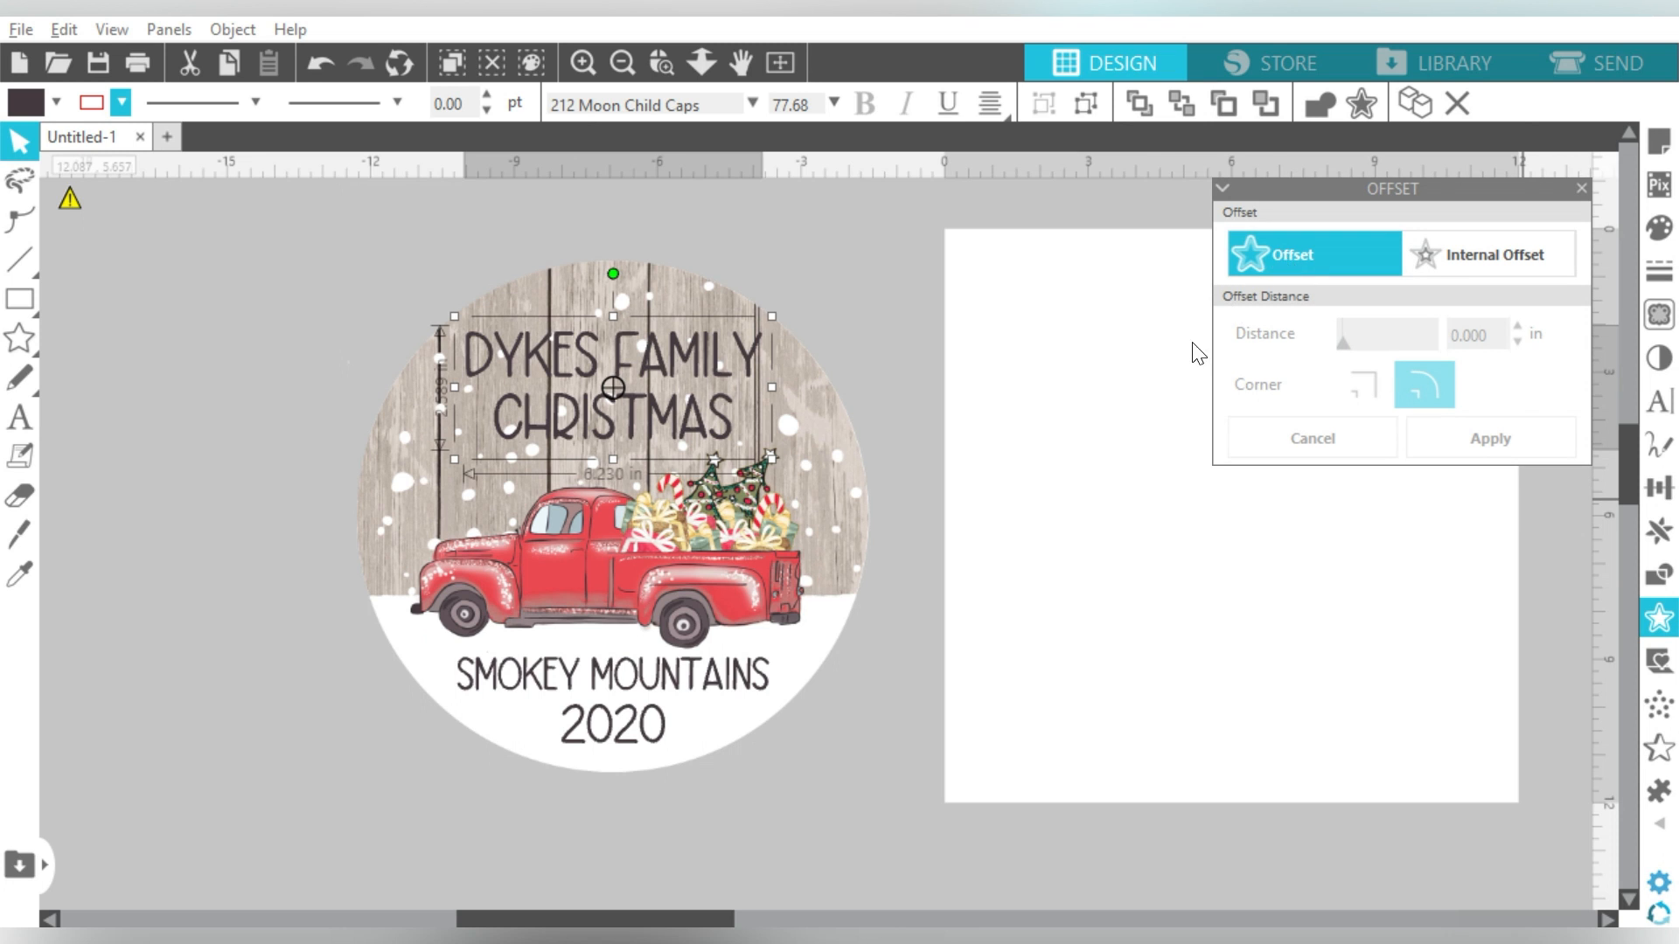
pyautogui.doubleClick(1490, 341)
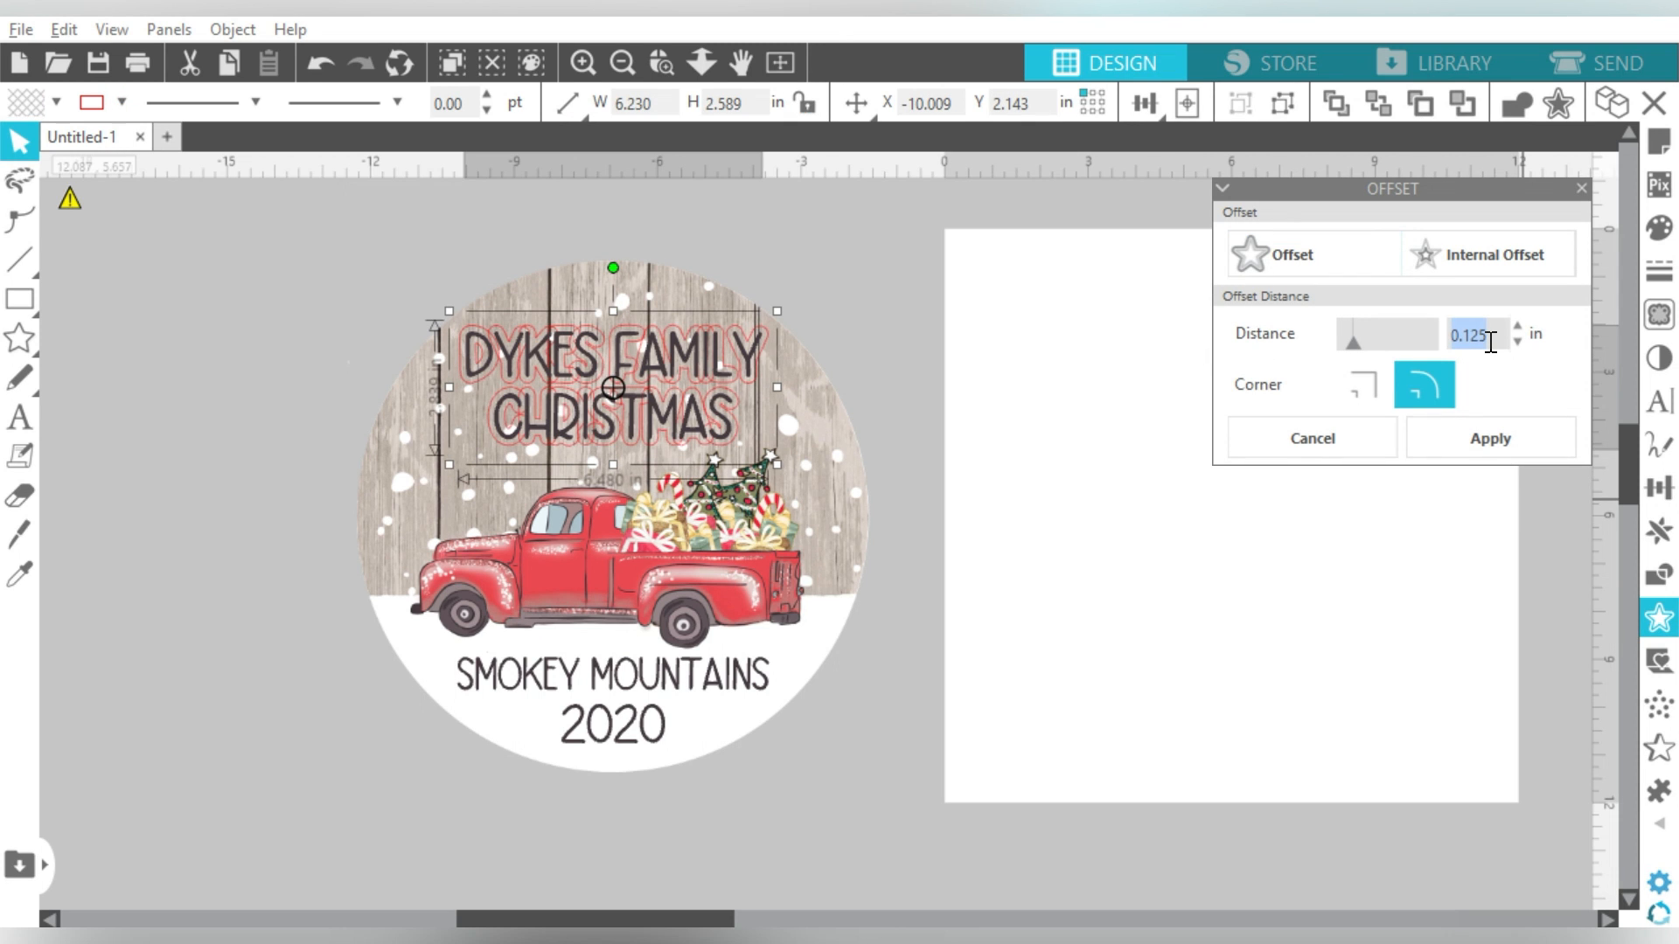
pyautogui.write('.07')
pyautogui.press('Return')
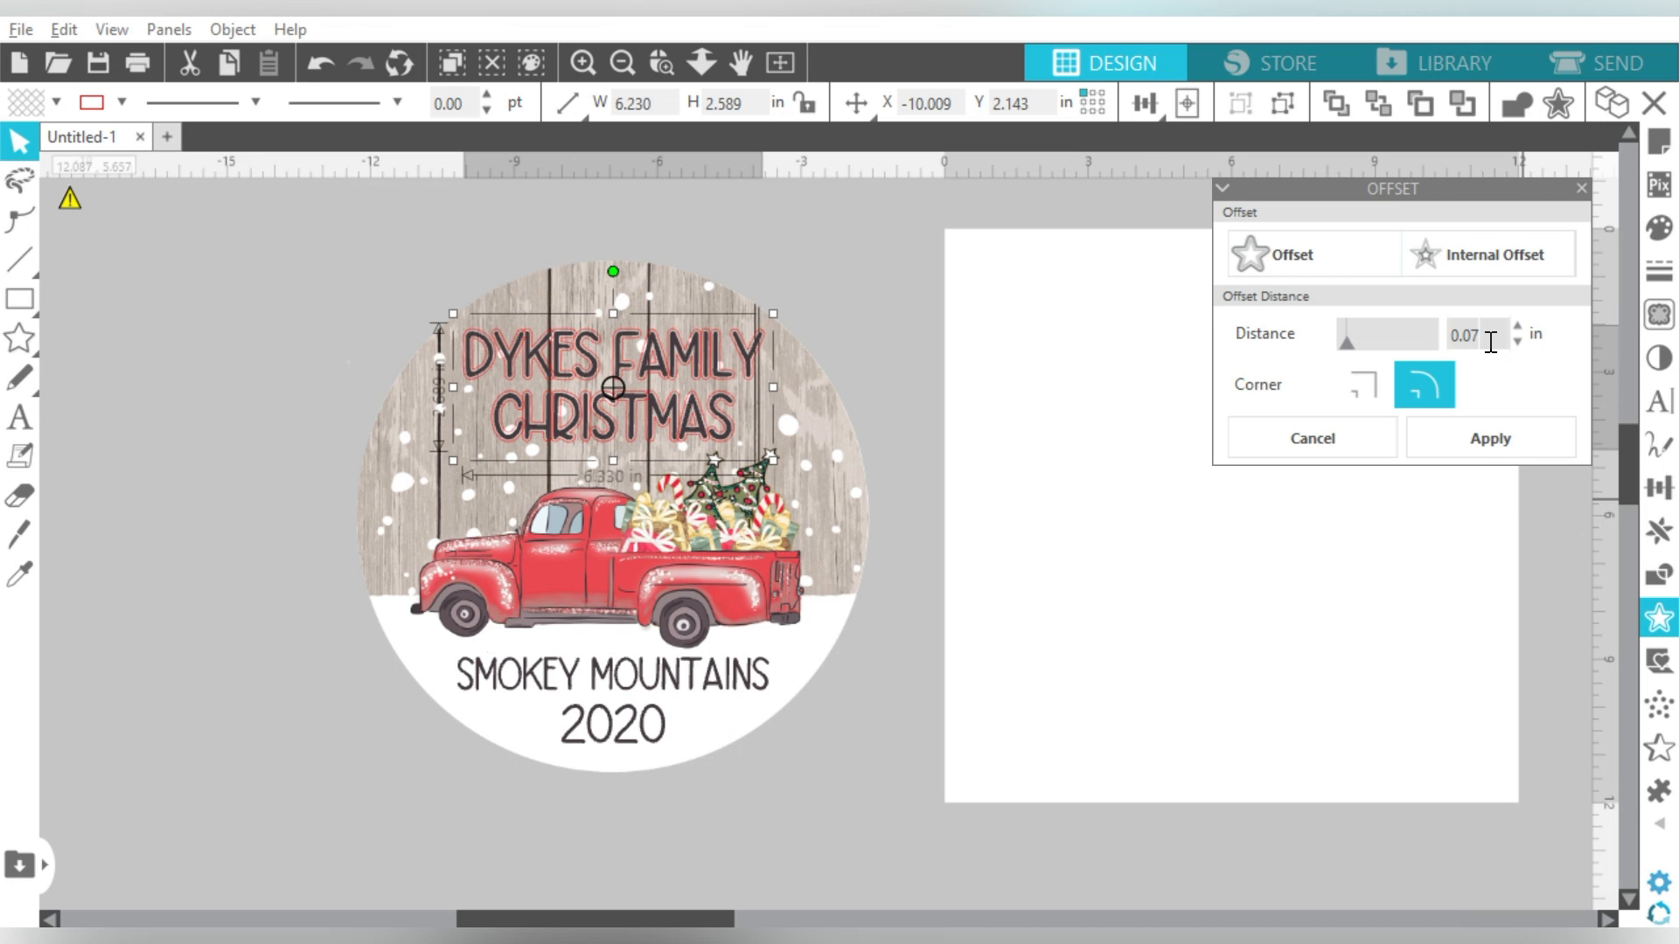
pyautogui.click(1473, 435)
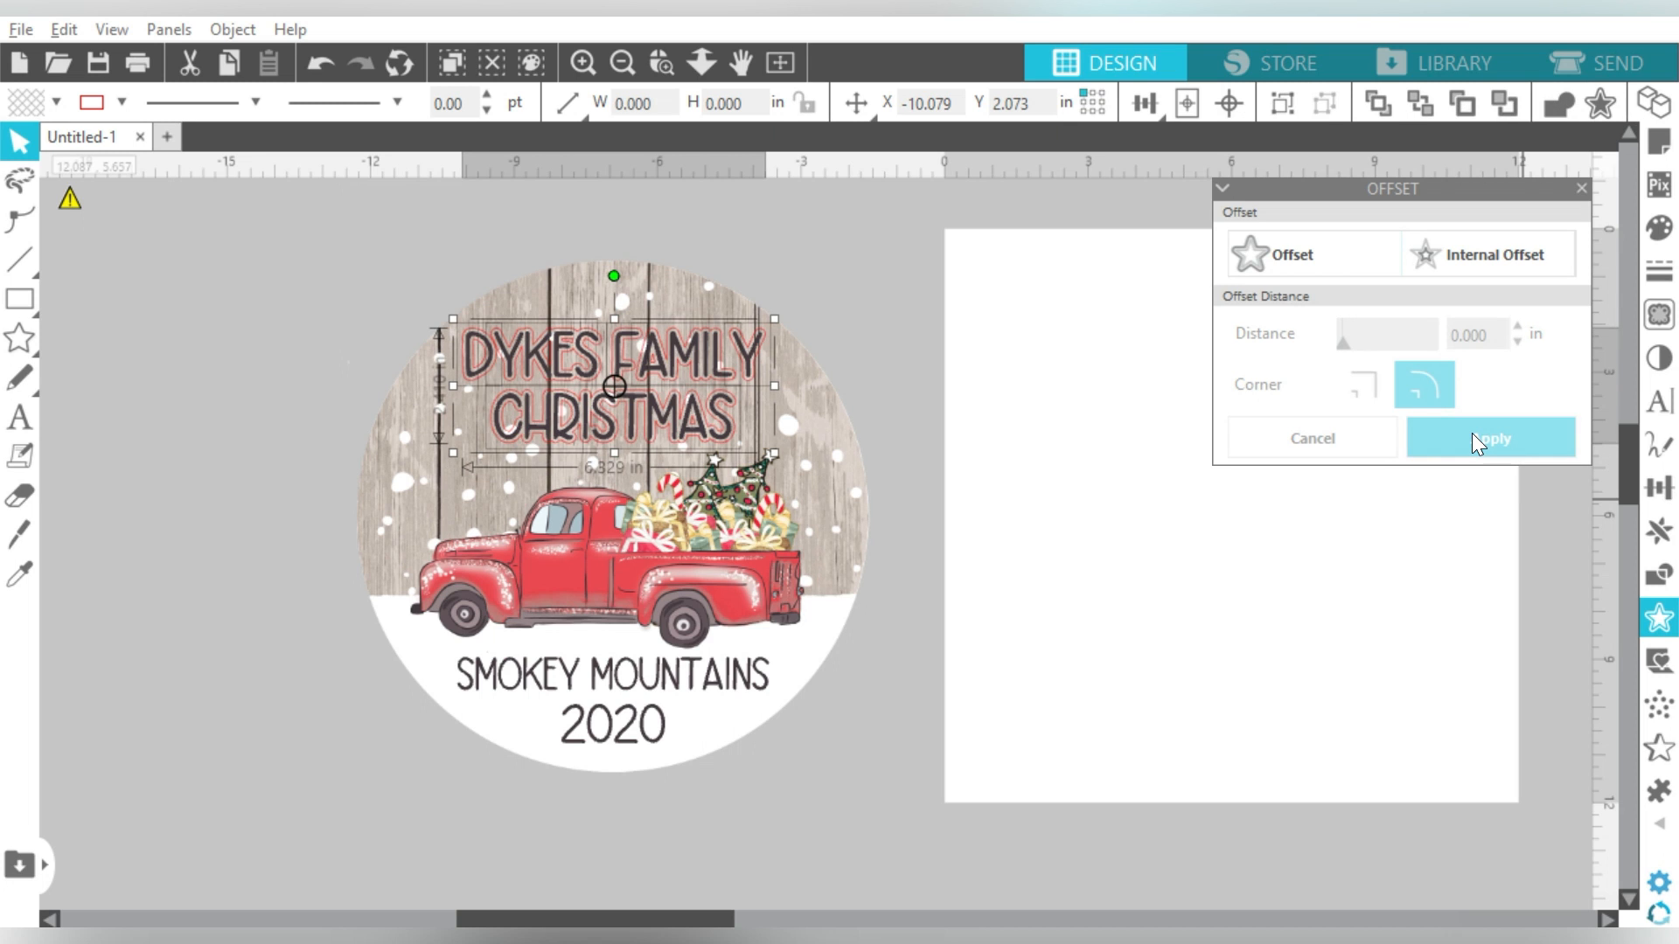
pyautogui.click(1280, 98)
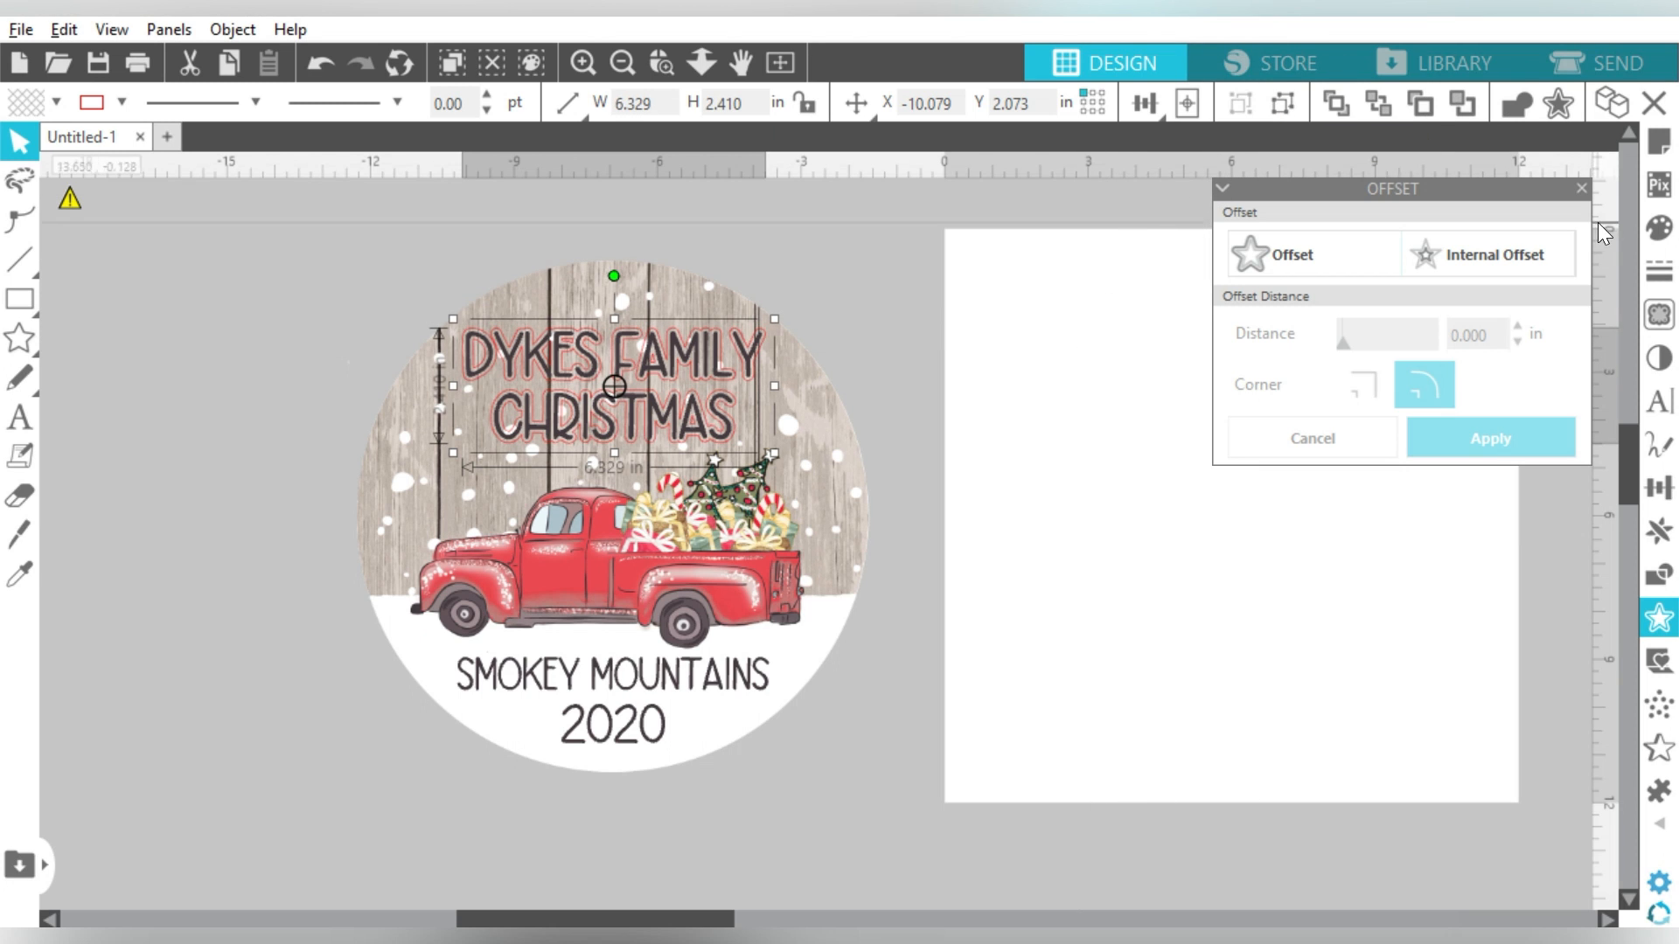
# Step: Fill the greeting's offset with white and remove its line color
pyautogui.click(1658, 227)
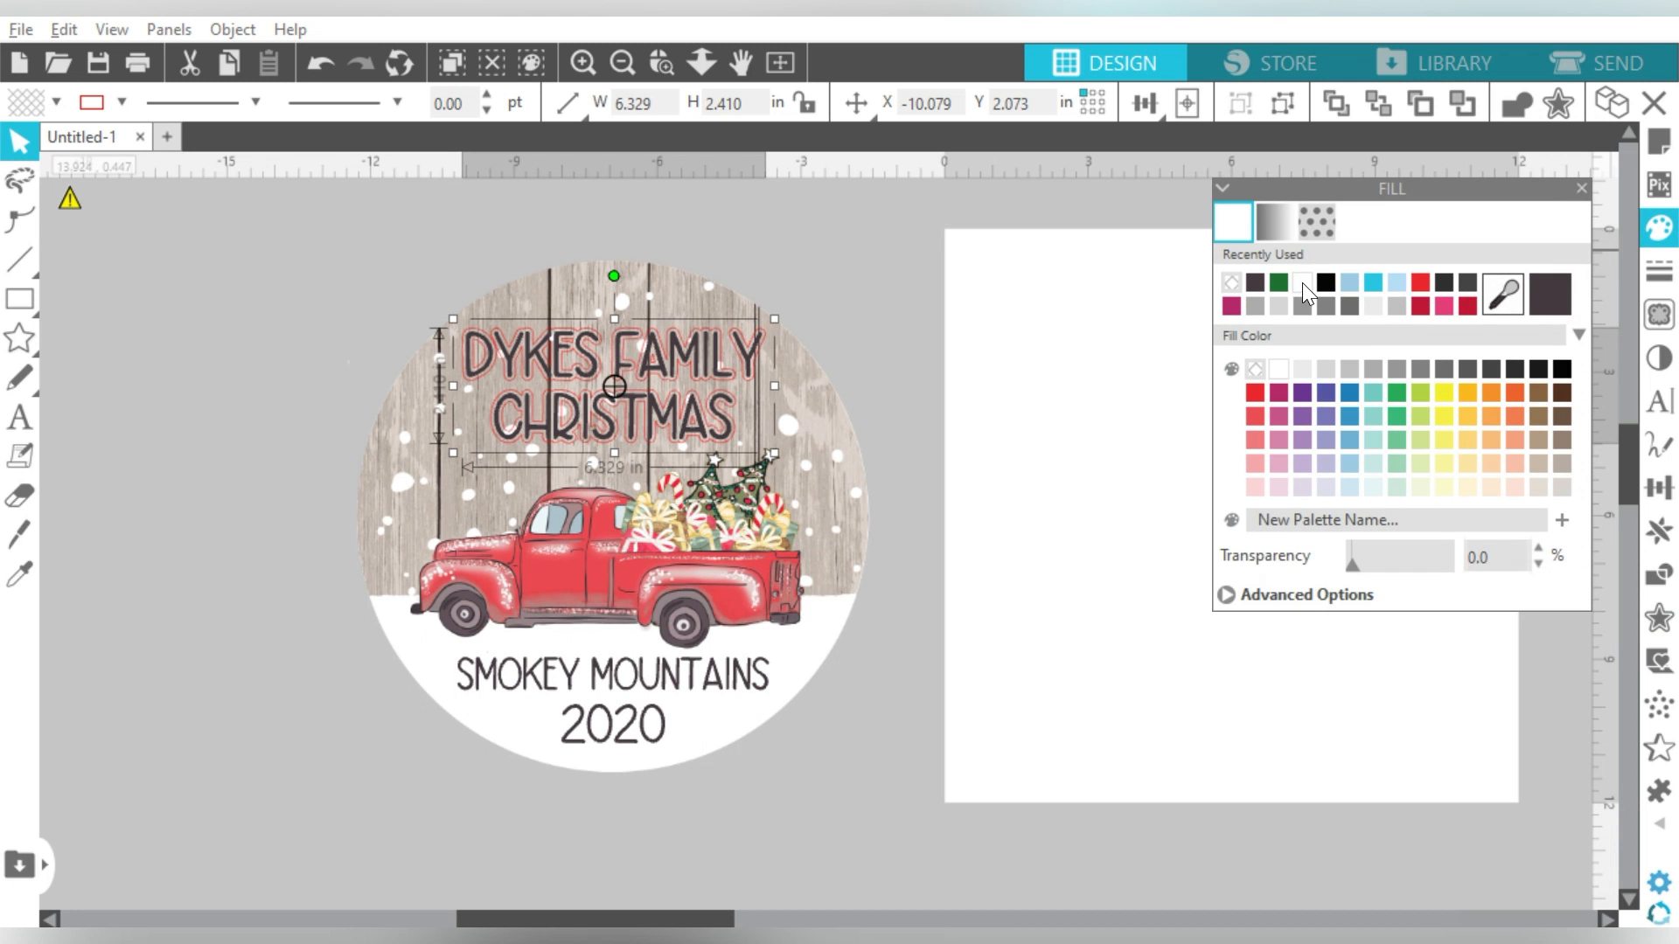
pyautogui.click(1303, 282)
pyautogui.click(1659, 278)
pyautogui.click(1270, 225)
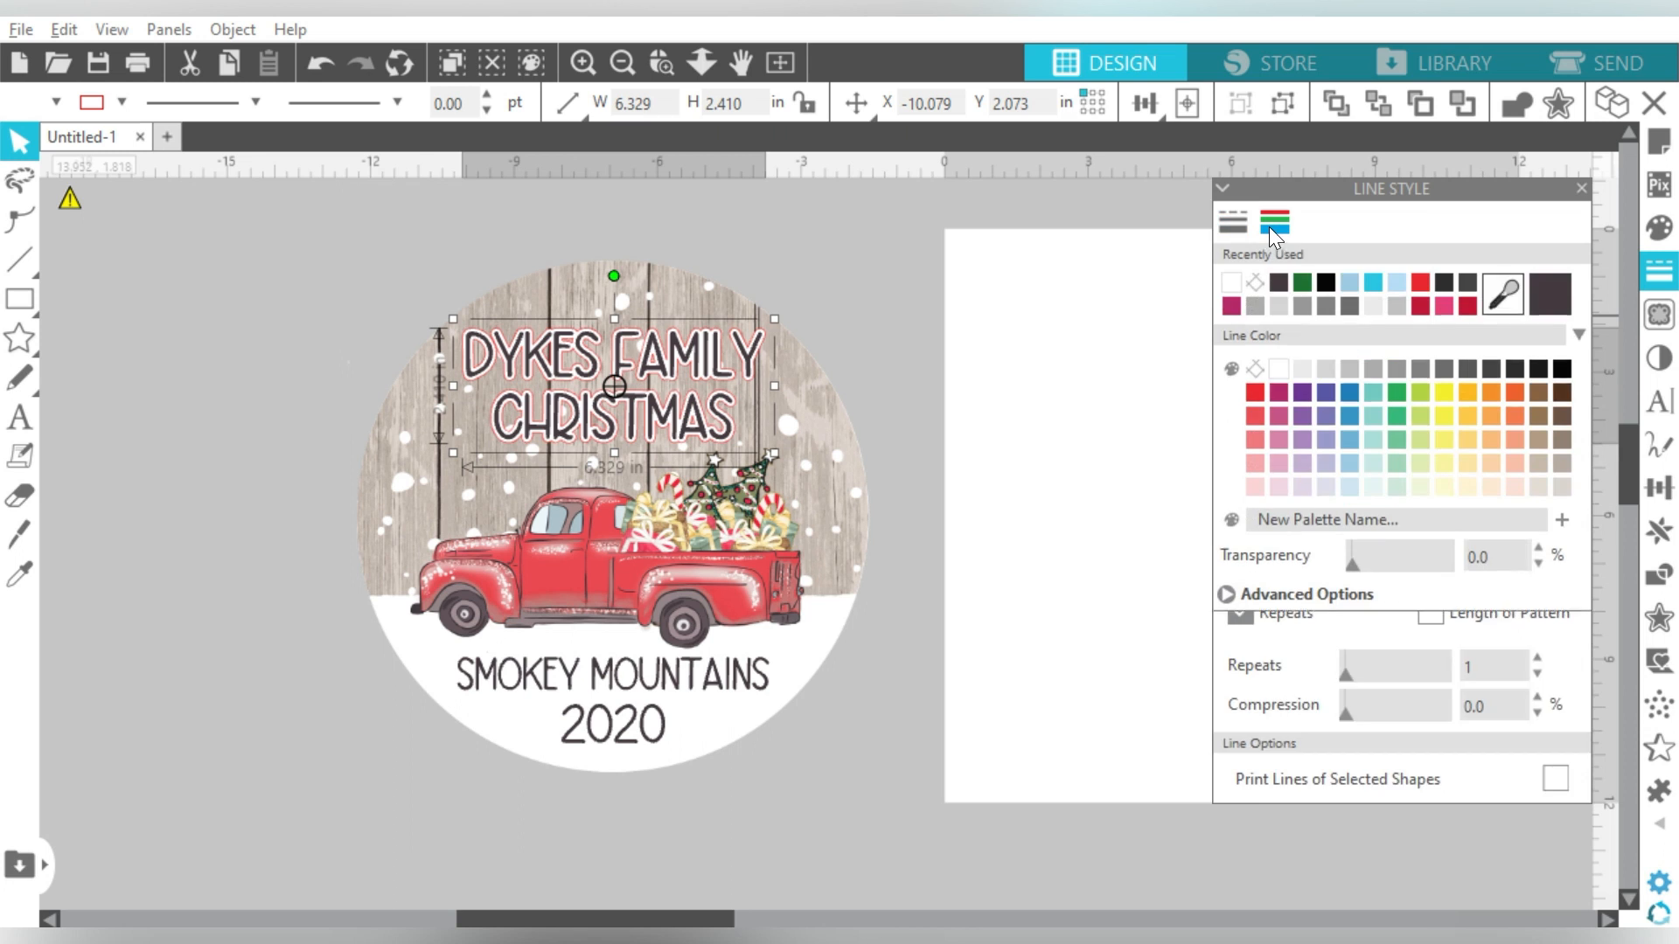
pyautogui.click(1254, 282)
pyautogui.click(979, 347)
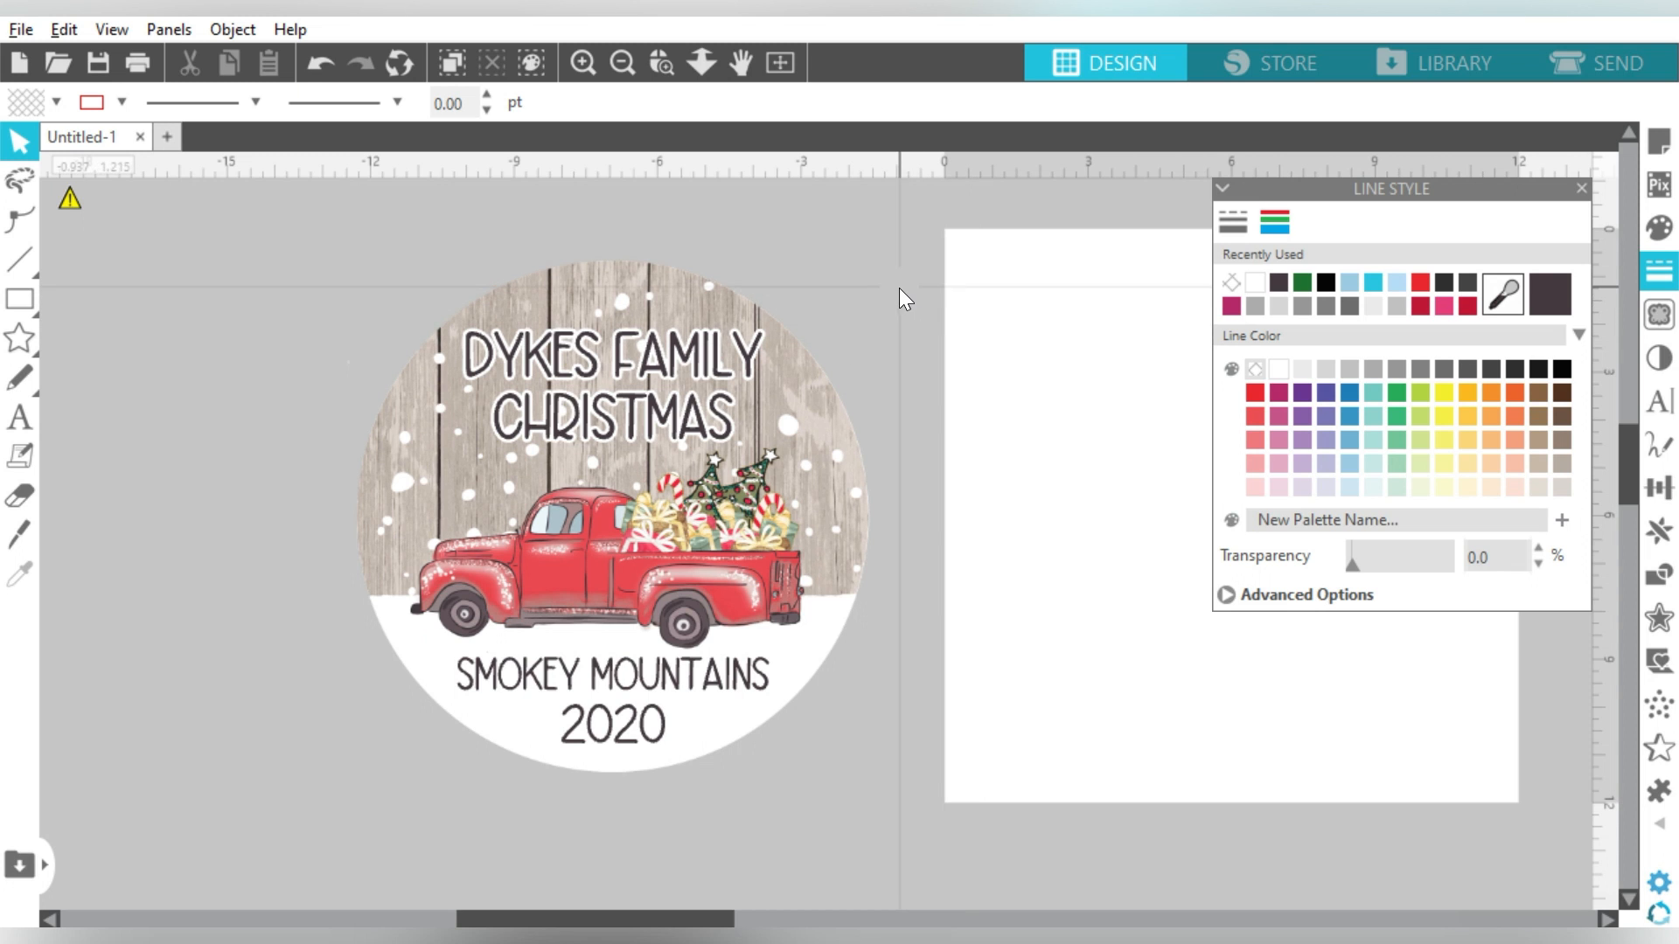
# Step: Group the entire ornament design and place it in the page's upper-left corner at about 4 in square
pyautogui.hotkey('ctrl', 'a')
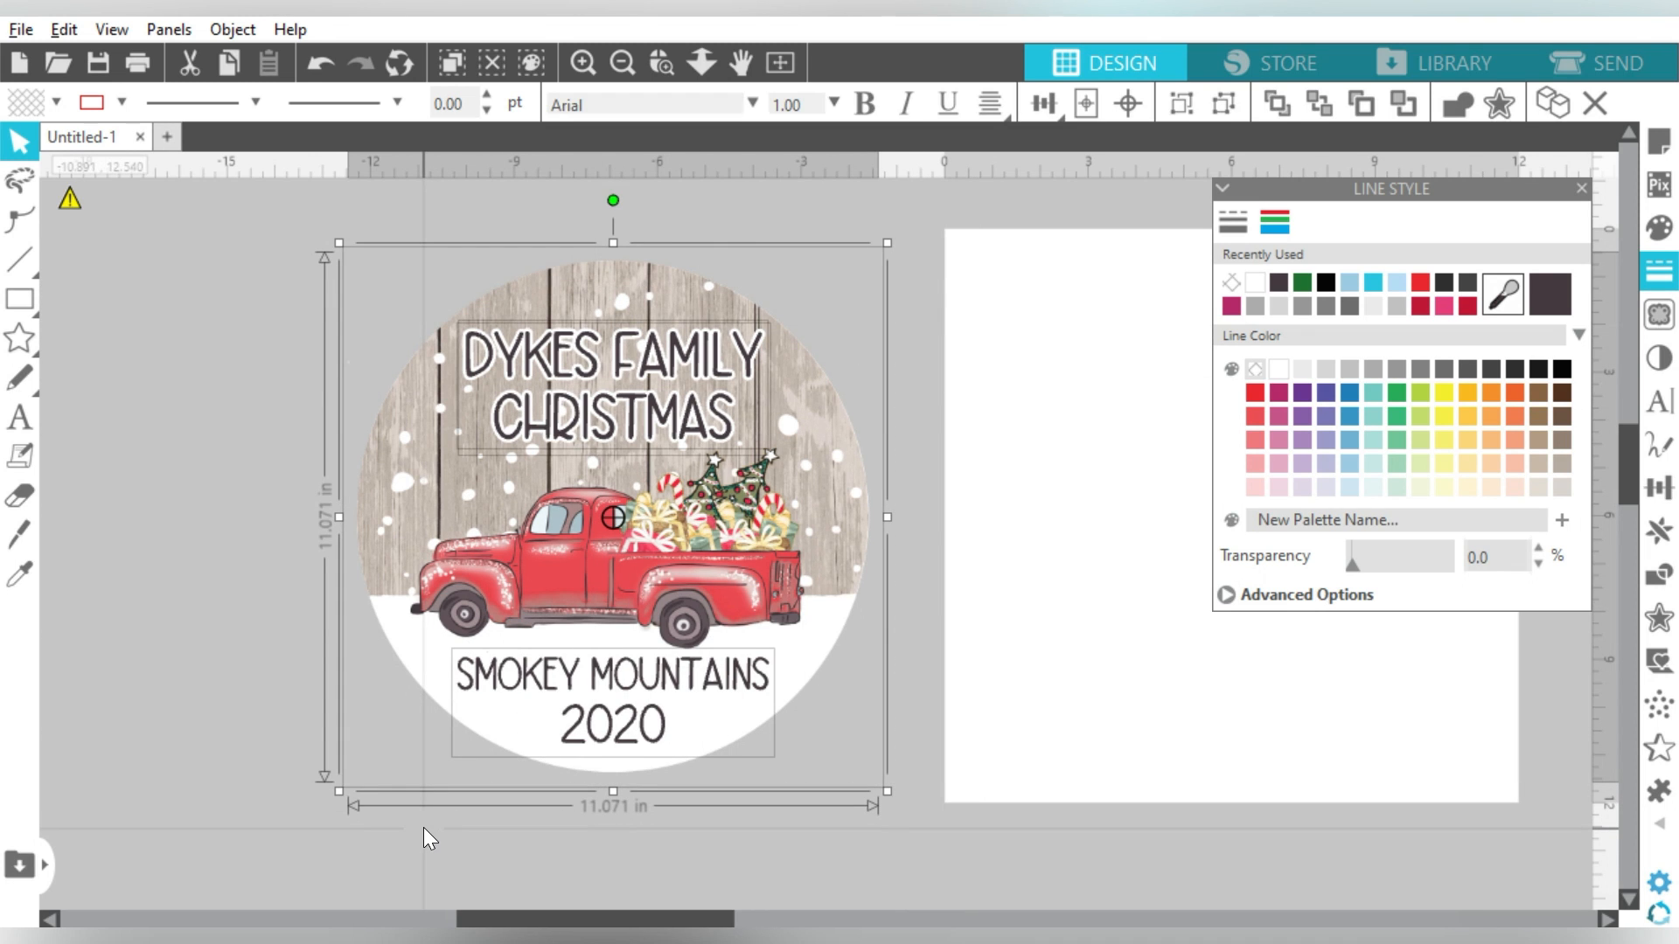
pyautogui.hotkey('ctrl', 'g')
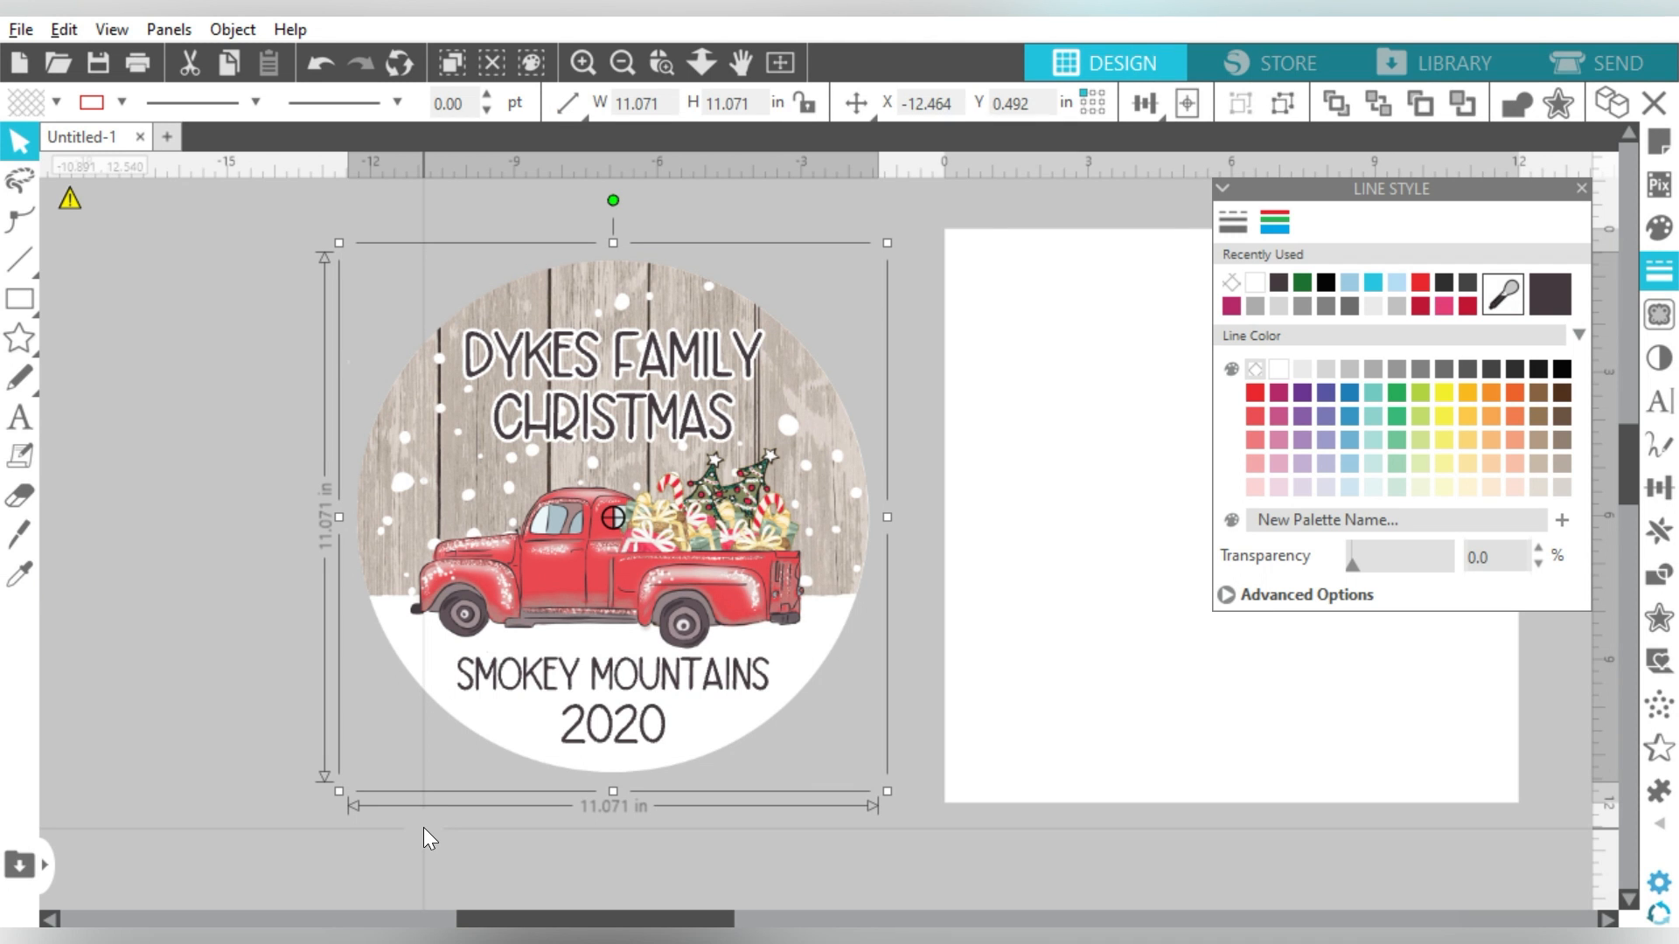
pyautogui.moveTo(339, 245); pyautogui.dragTo(627, 525)
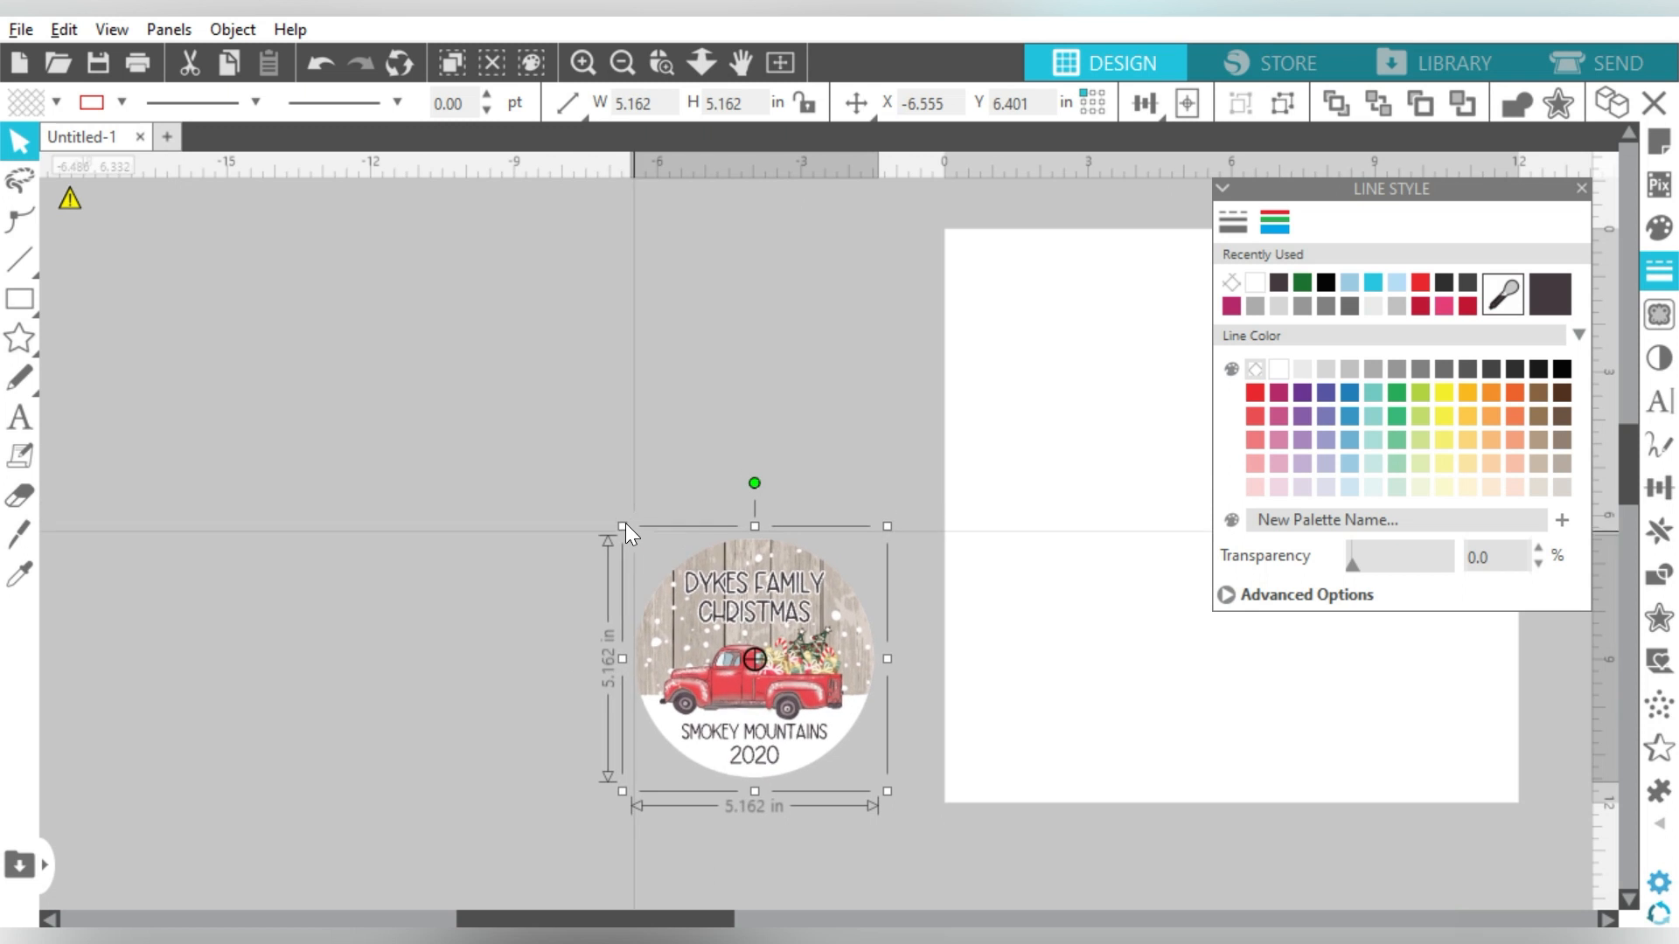
pyautogui.moveTo(741, 582); pyautogui.dragTo(976, 437)
pyautogui.moveTo(1048, 302); pyautogui.dragTo(1062, 280)
pyautogui.click(1578, 188)
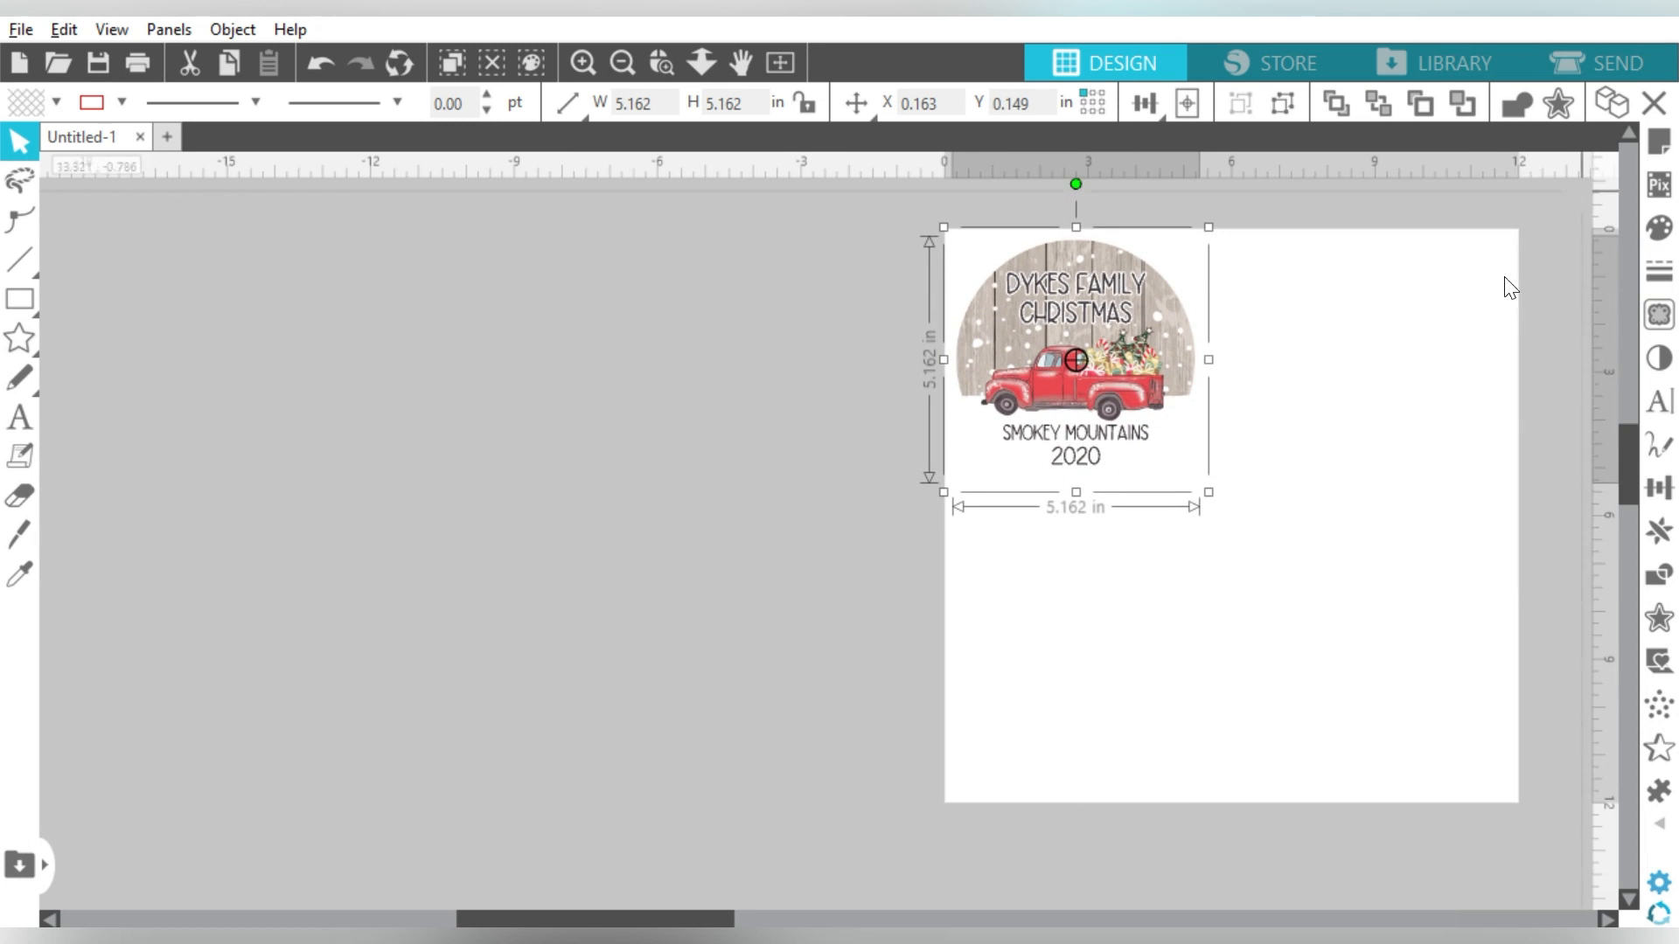
pyautogui.moveTo(1210, 494); pyautogui.dragTo(1137, 463)
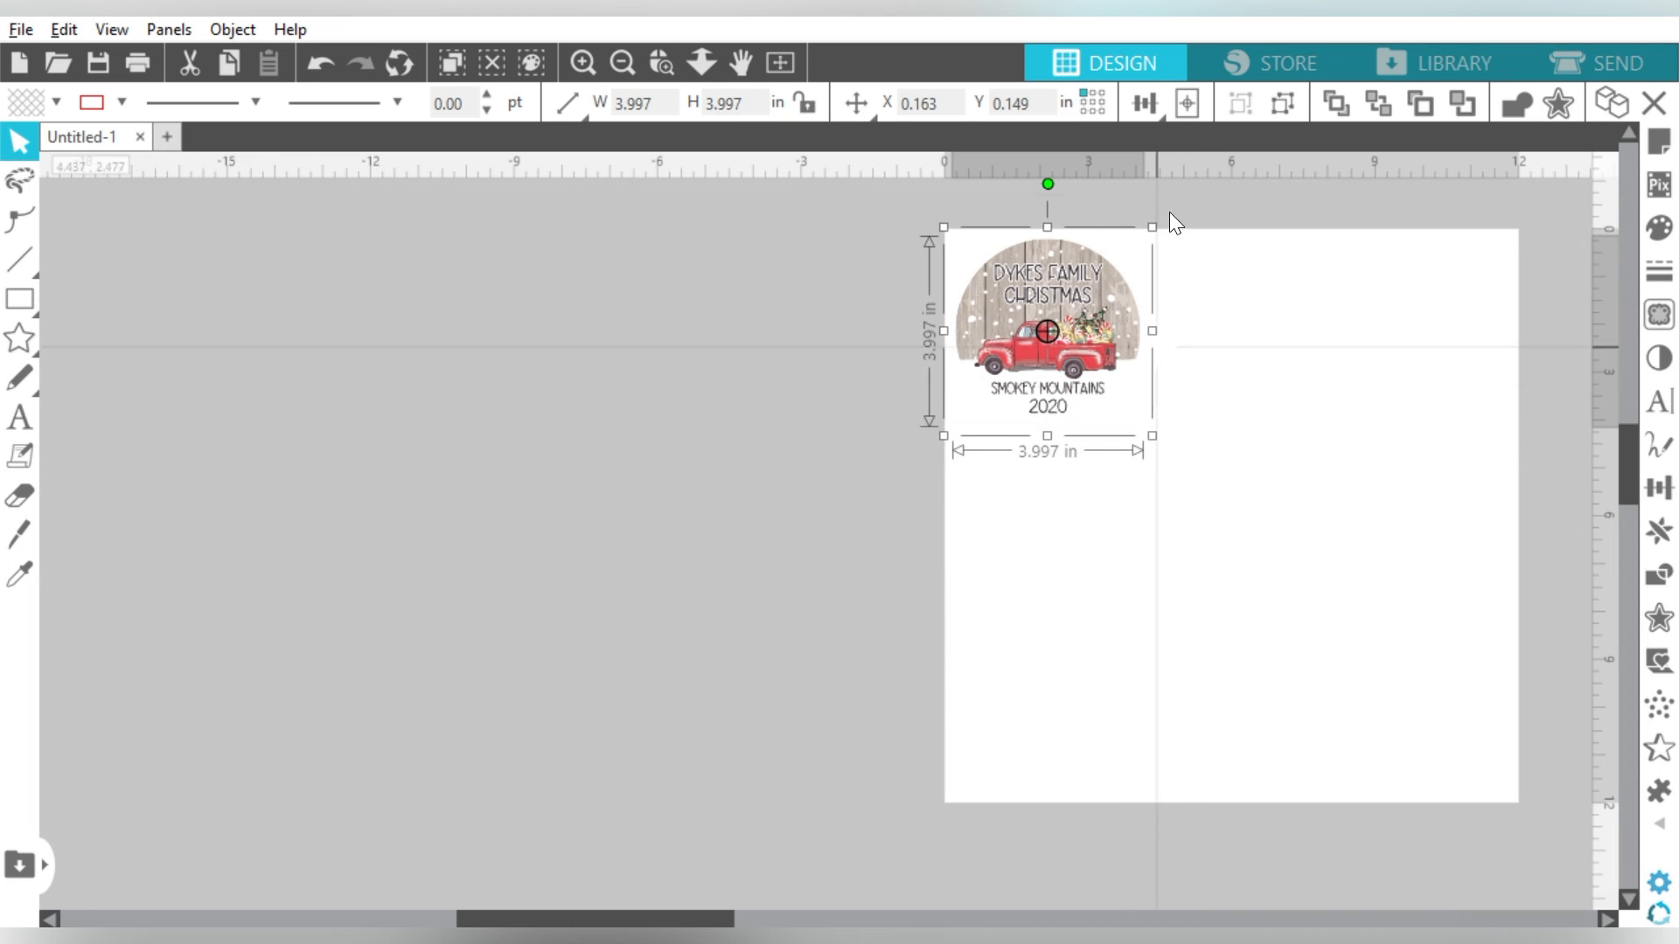
# Step: Set the grouped design's X position to 3 in
pyautogui.click(958, 109)
pyautogui.write('3')
pyautogui.press('Return')
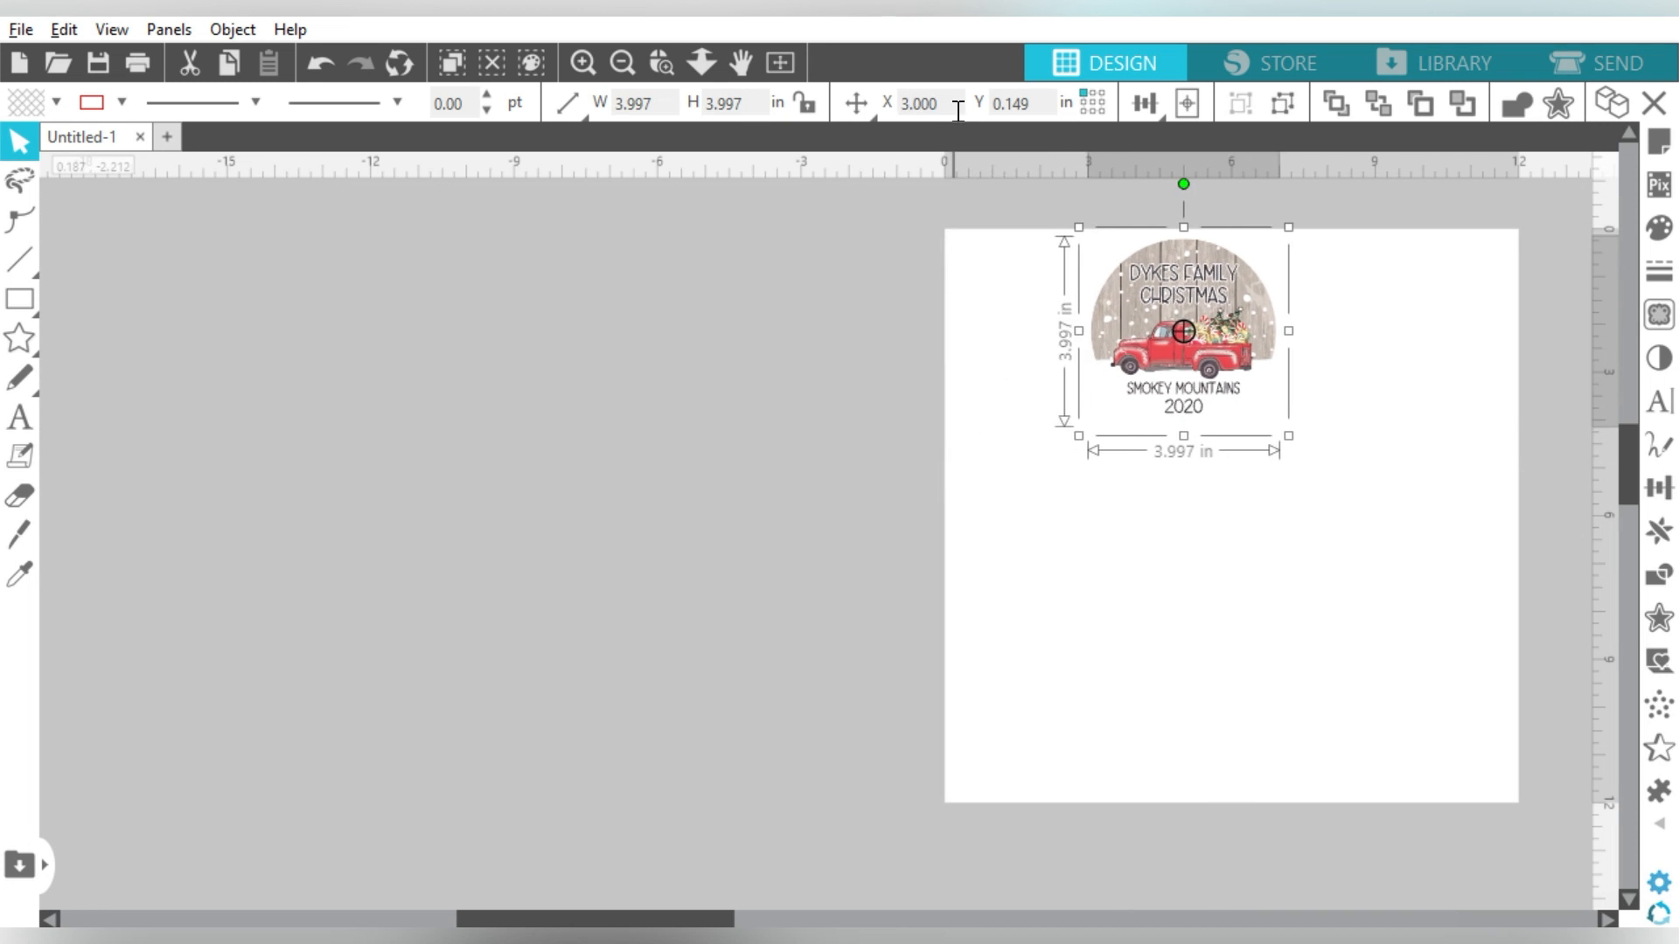
# Step: Resize the grouped design to 3 in by 3 in and move it back near the page's upper-left corner
pyautogui.click(763, 103)
pyautogui.write('3')
pyautogui.press('Return')
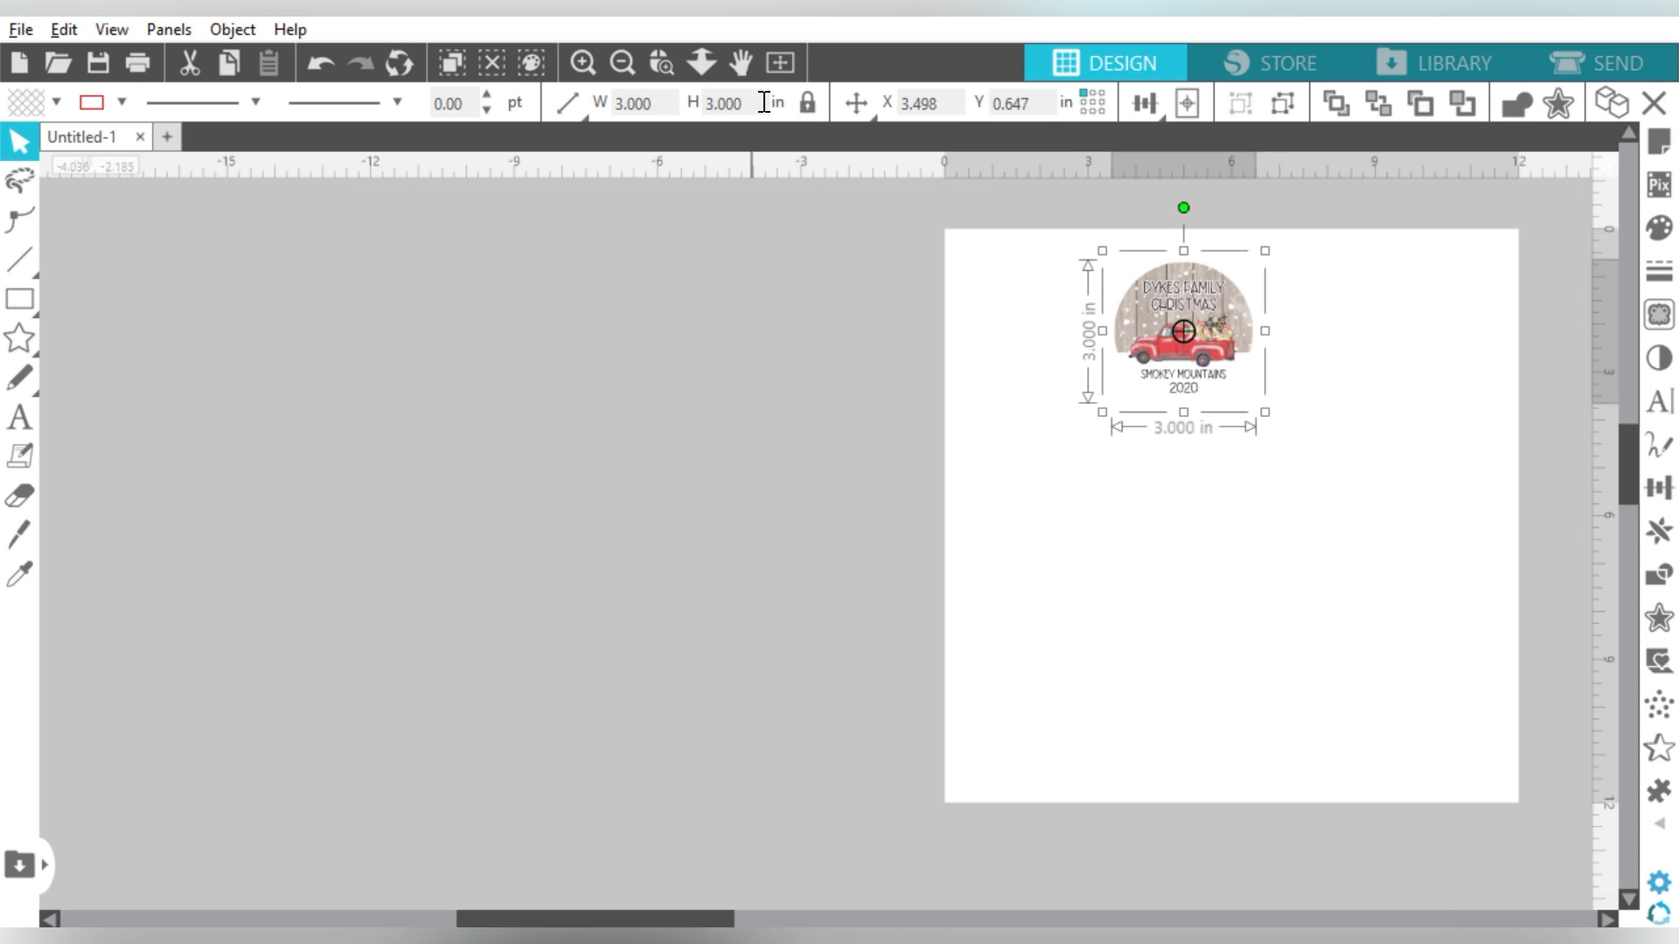
pyautogui.moveTo(1183, 331); pyautogui.dragTo(1049, 331)
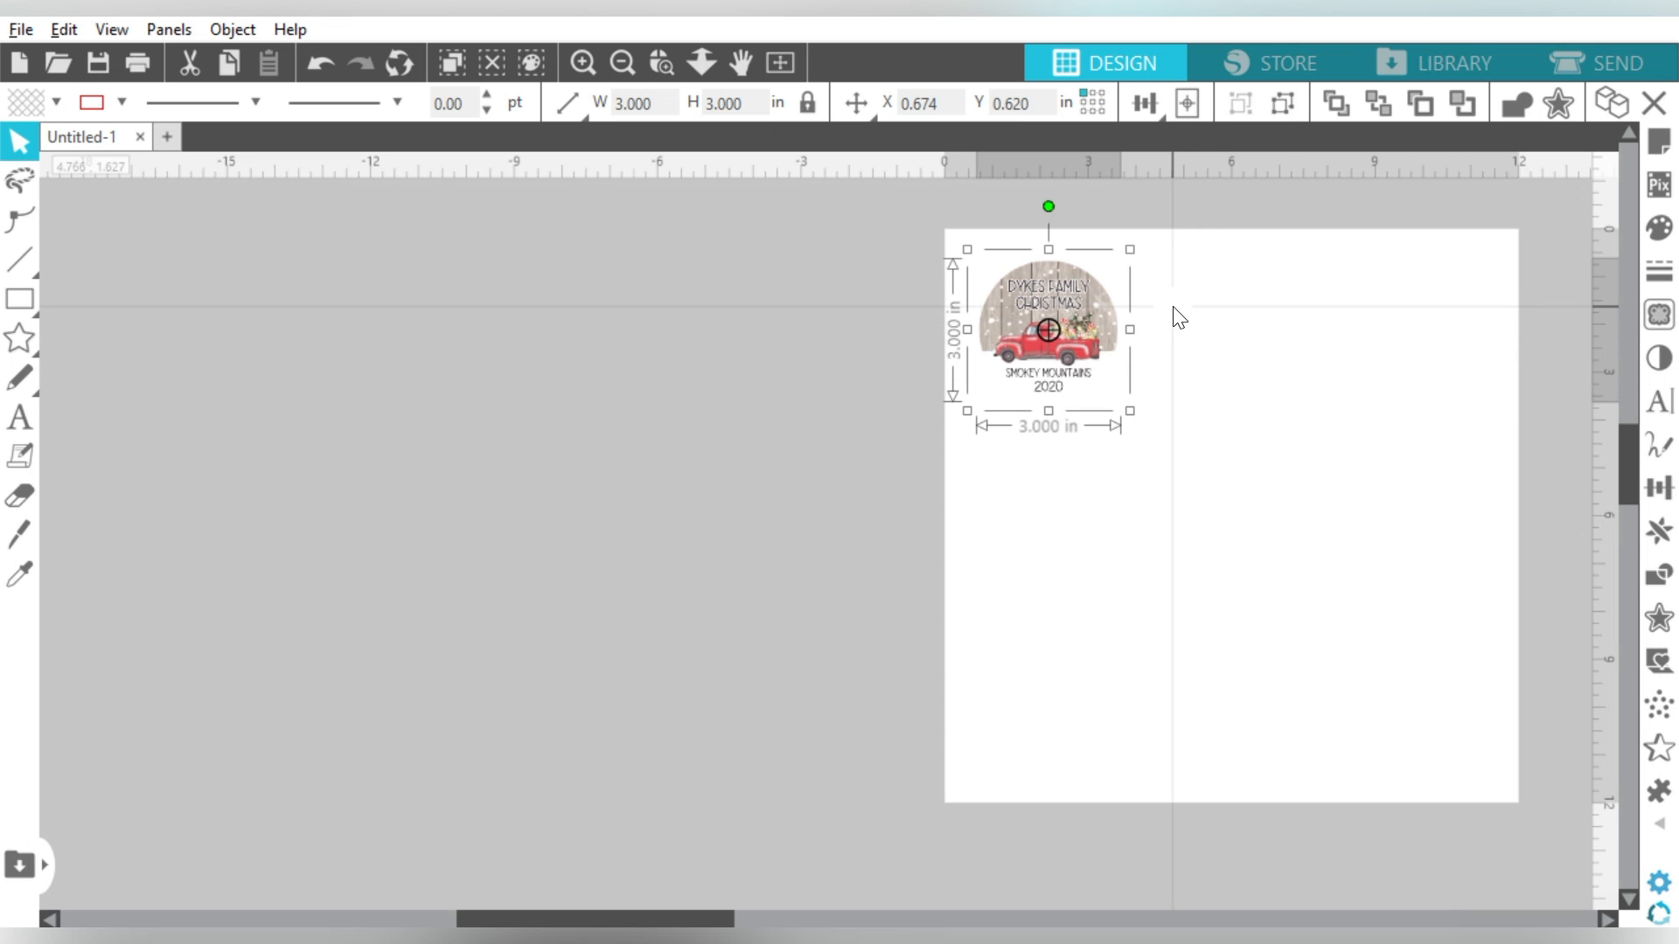
# Step: Cut the finished ornament design from the page and import the "3 gnomes cheetah and red plaid" image from the Gnome Bundle folder
pyautogui.hotkey('ctrl', 'x')
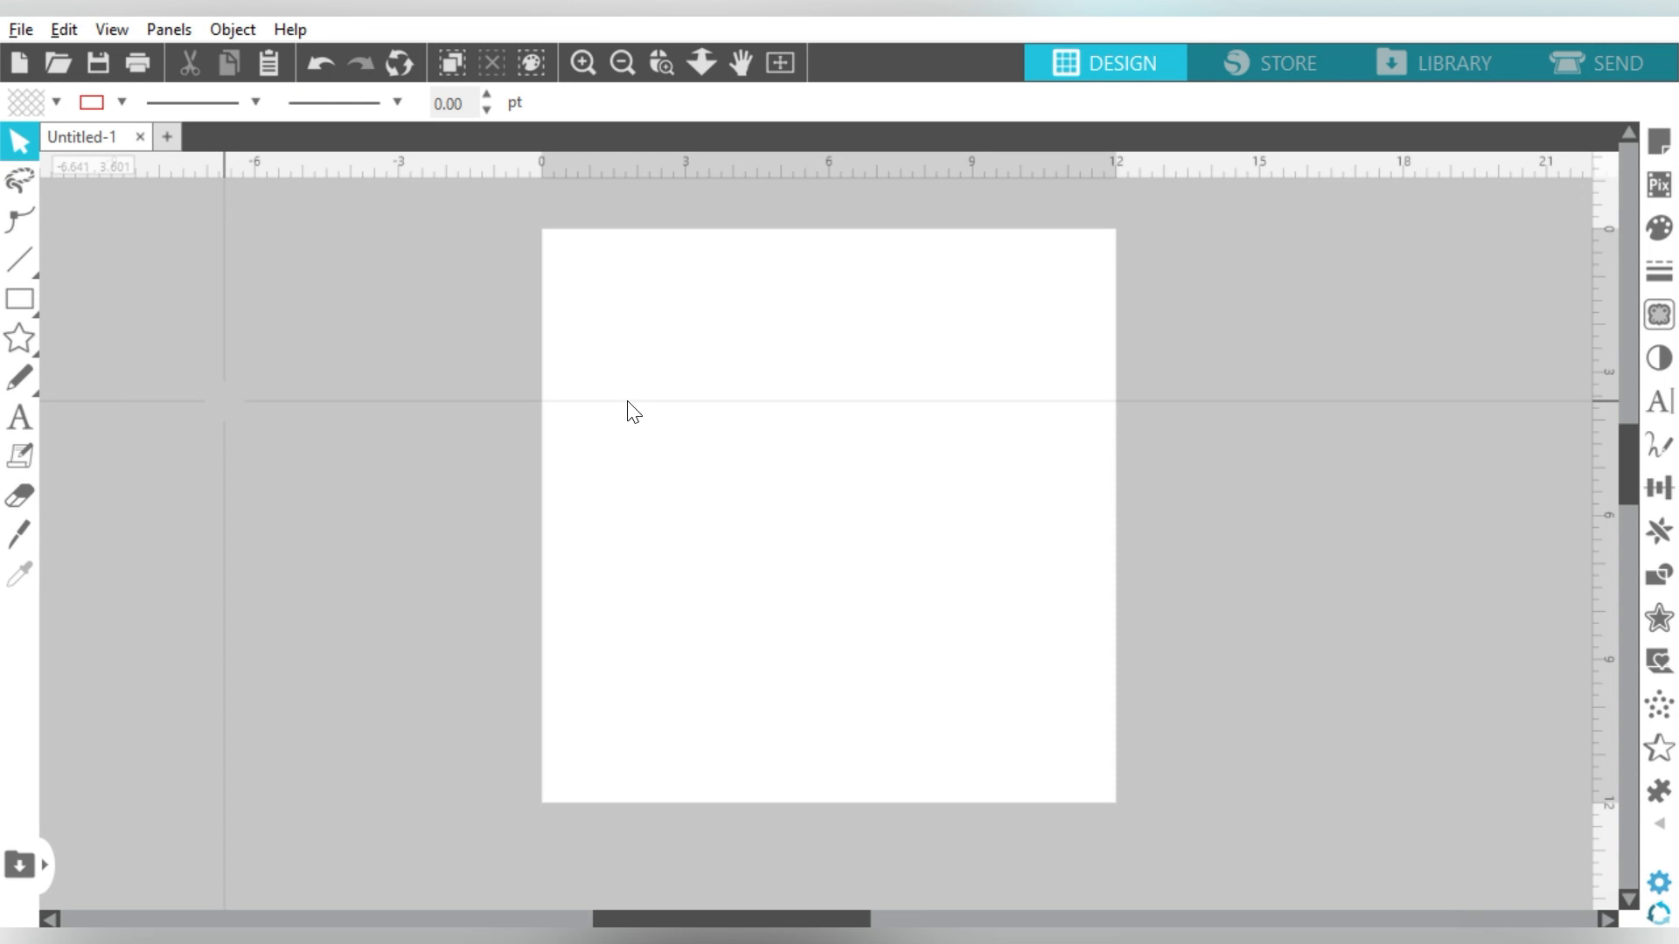
pyautogui.hotkey('alt', 'Tab')
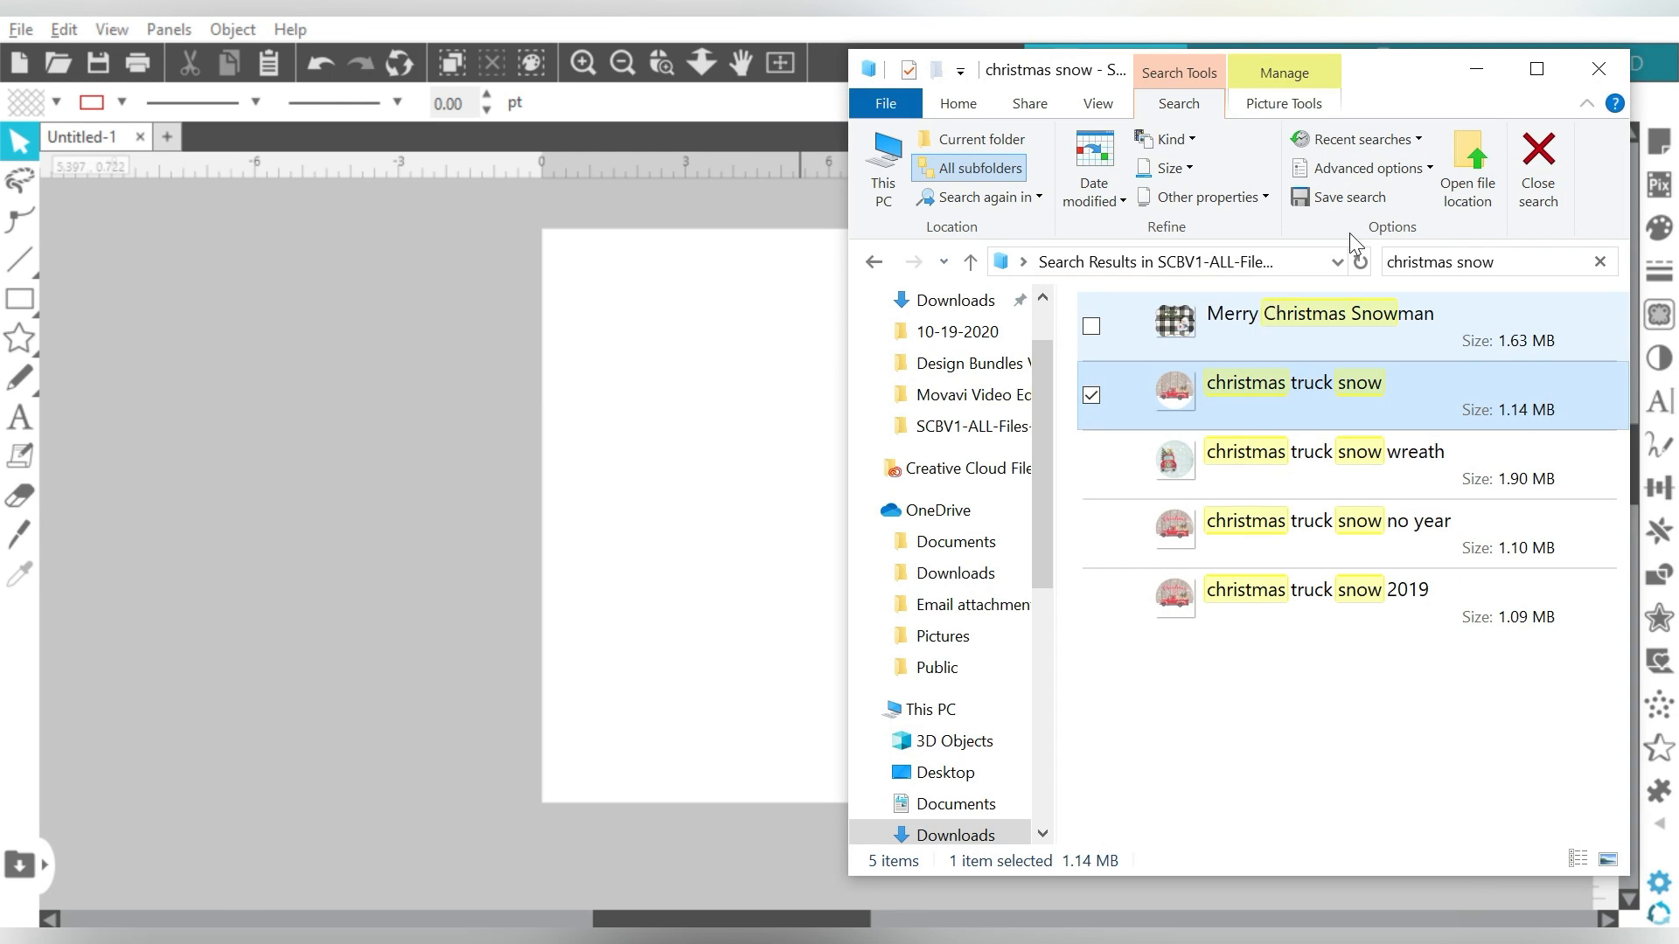
pyautogui.click(1600, 261)
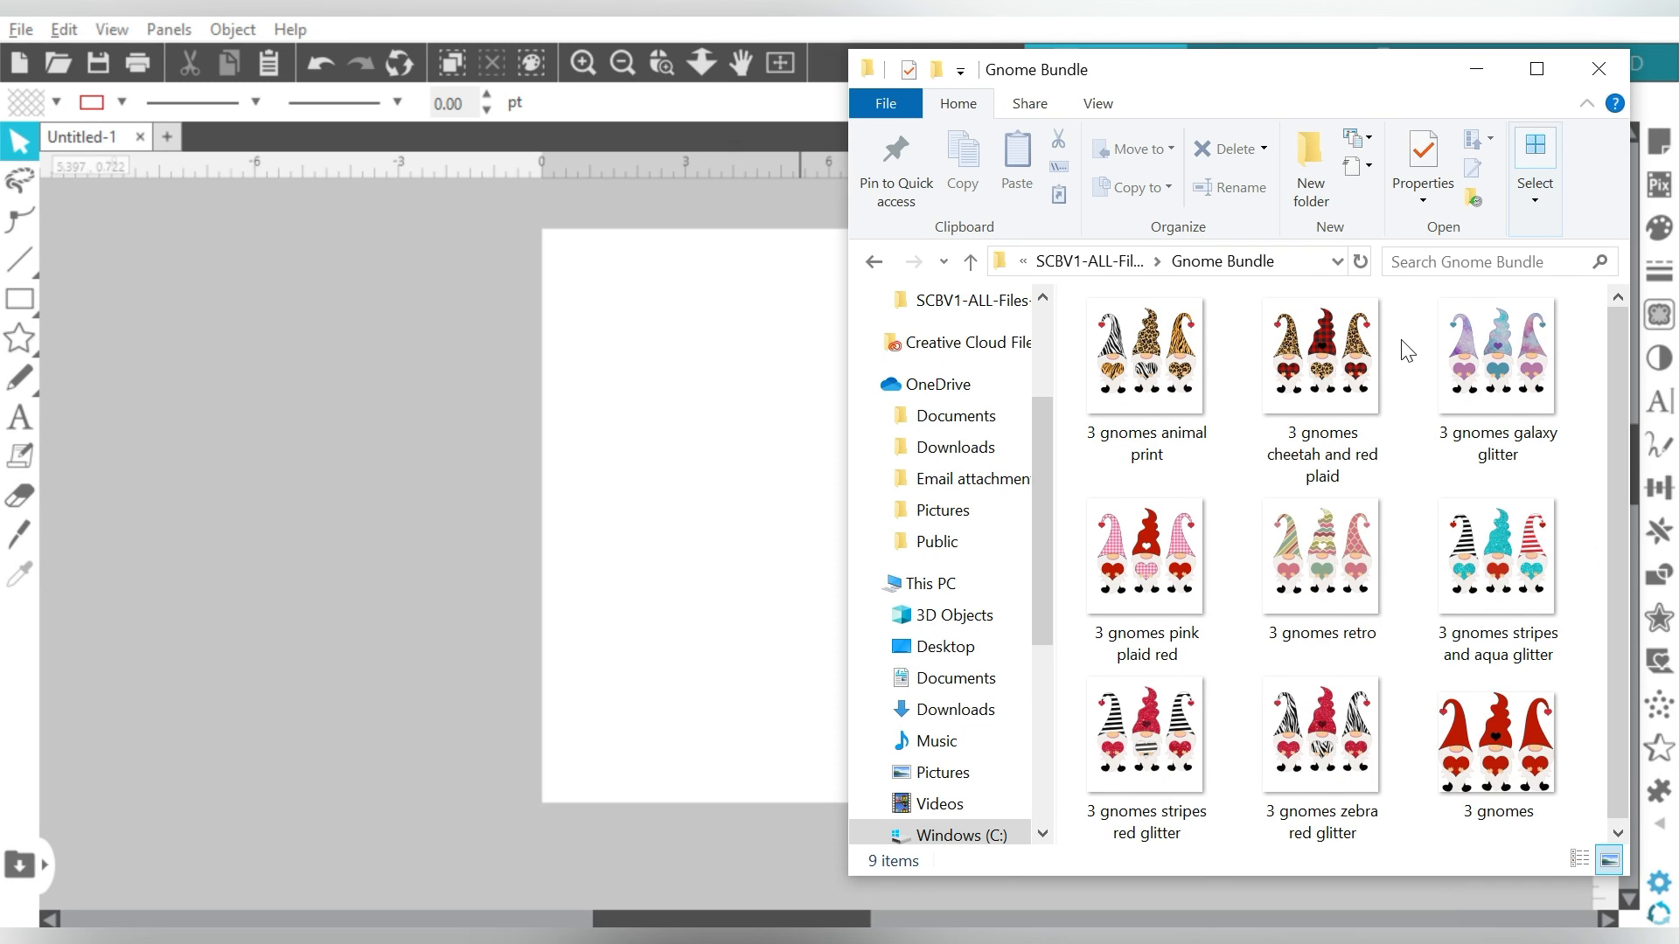
pyautogui.click(1337, 368)
pyautogui.moveTo(1198, 376); pyautogui.dragTo(1133, 381)
pyautogui.moveTo(1320, 368); pyautogui.dragTo(511, 483)
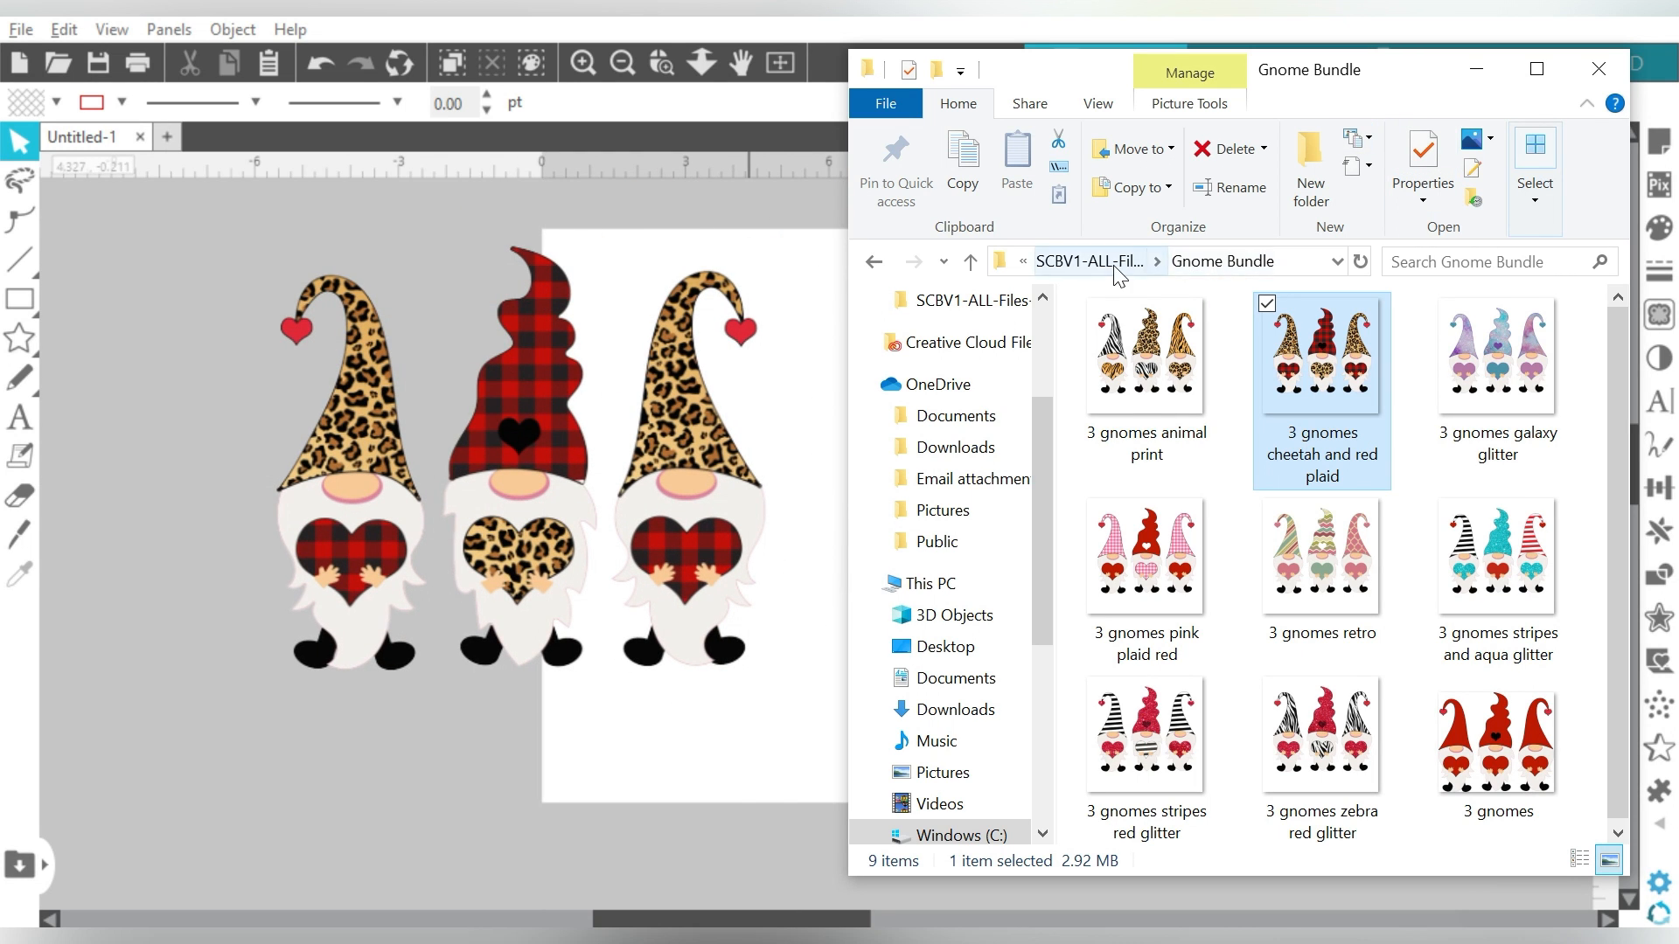
# Step: Import the GlitterAnimalPrint BGTwo6 and BGTwo8 backgrounds from the Animal Print Sublimation folder onto the canvas
pyautogui.click(1089, 261)
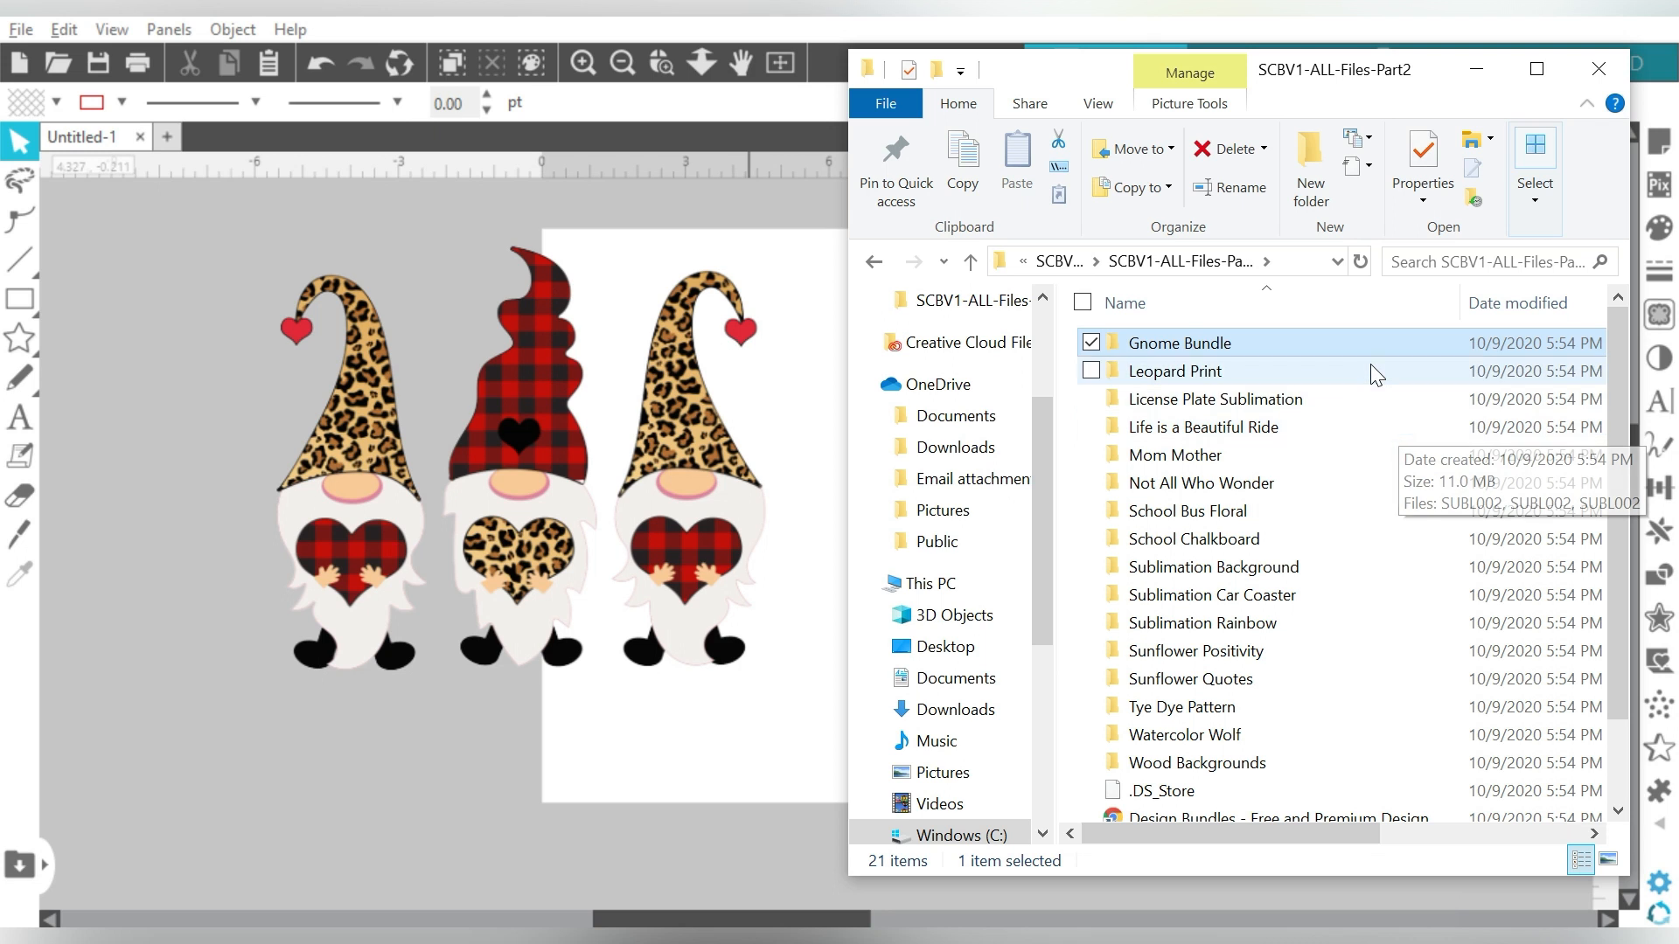
pyautogui.moveTo(1372, 367)
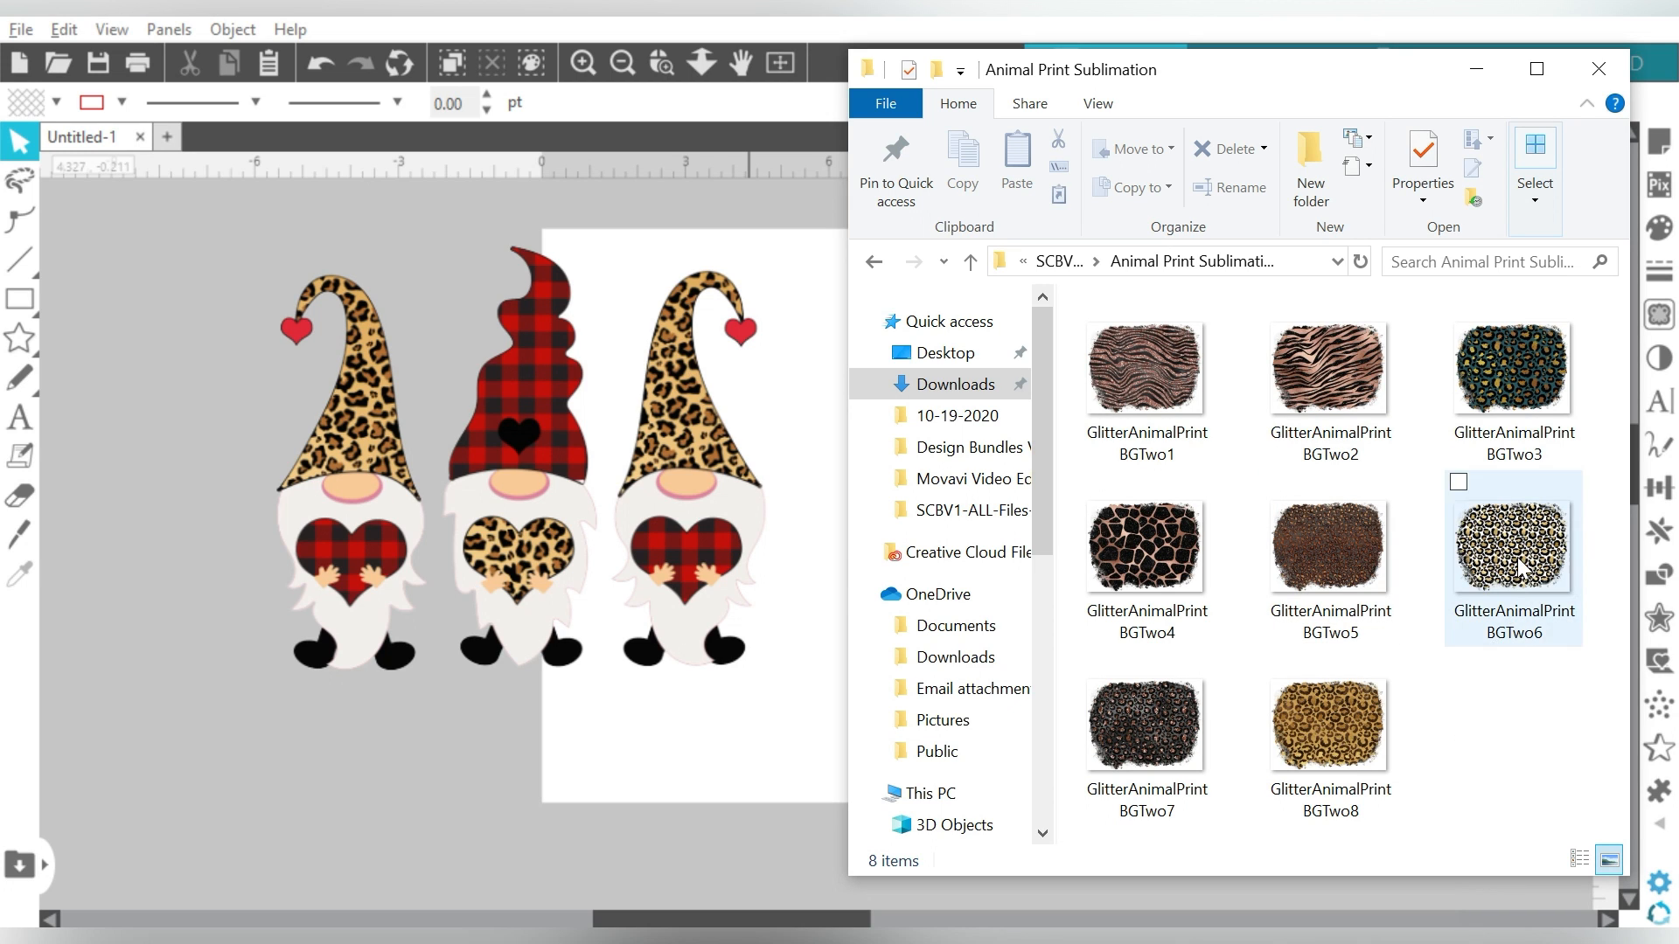
pyautogui.moveTo(1522, 569); pyautogui.dragTo(444, 820)
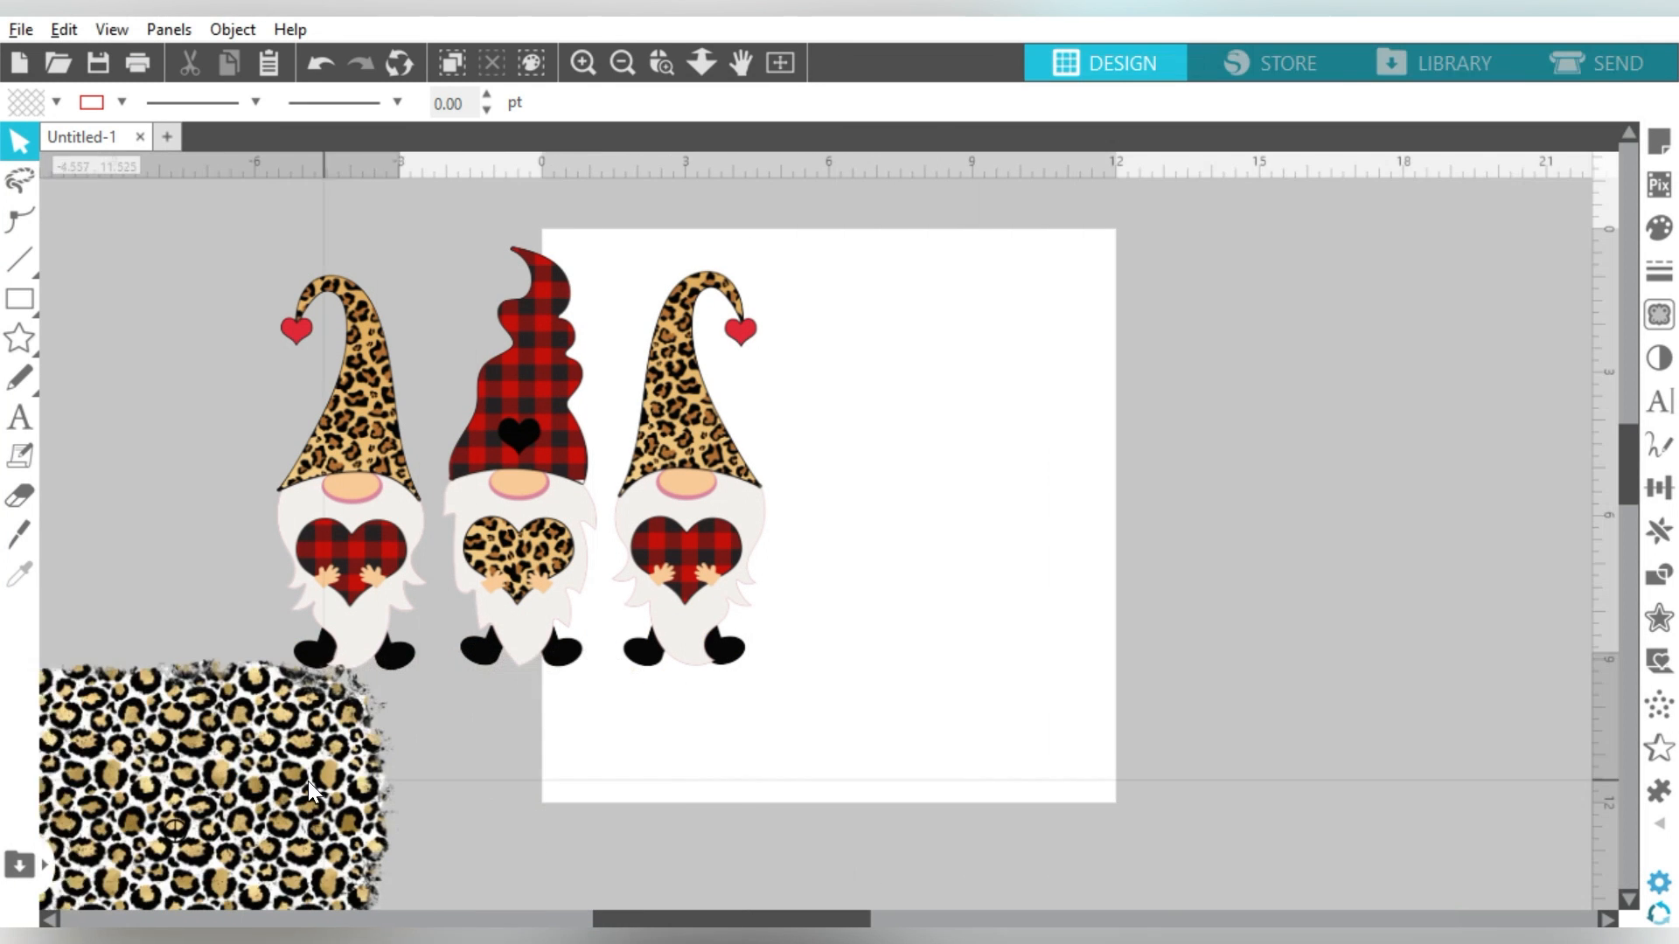
pyautogui.hotkey('alt', 'Tab')
pyautogui.click(1320, 719)
pyautogui.moveTo(1345, 712); pyautogui.dragTo(789, 827)
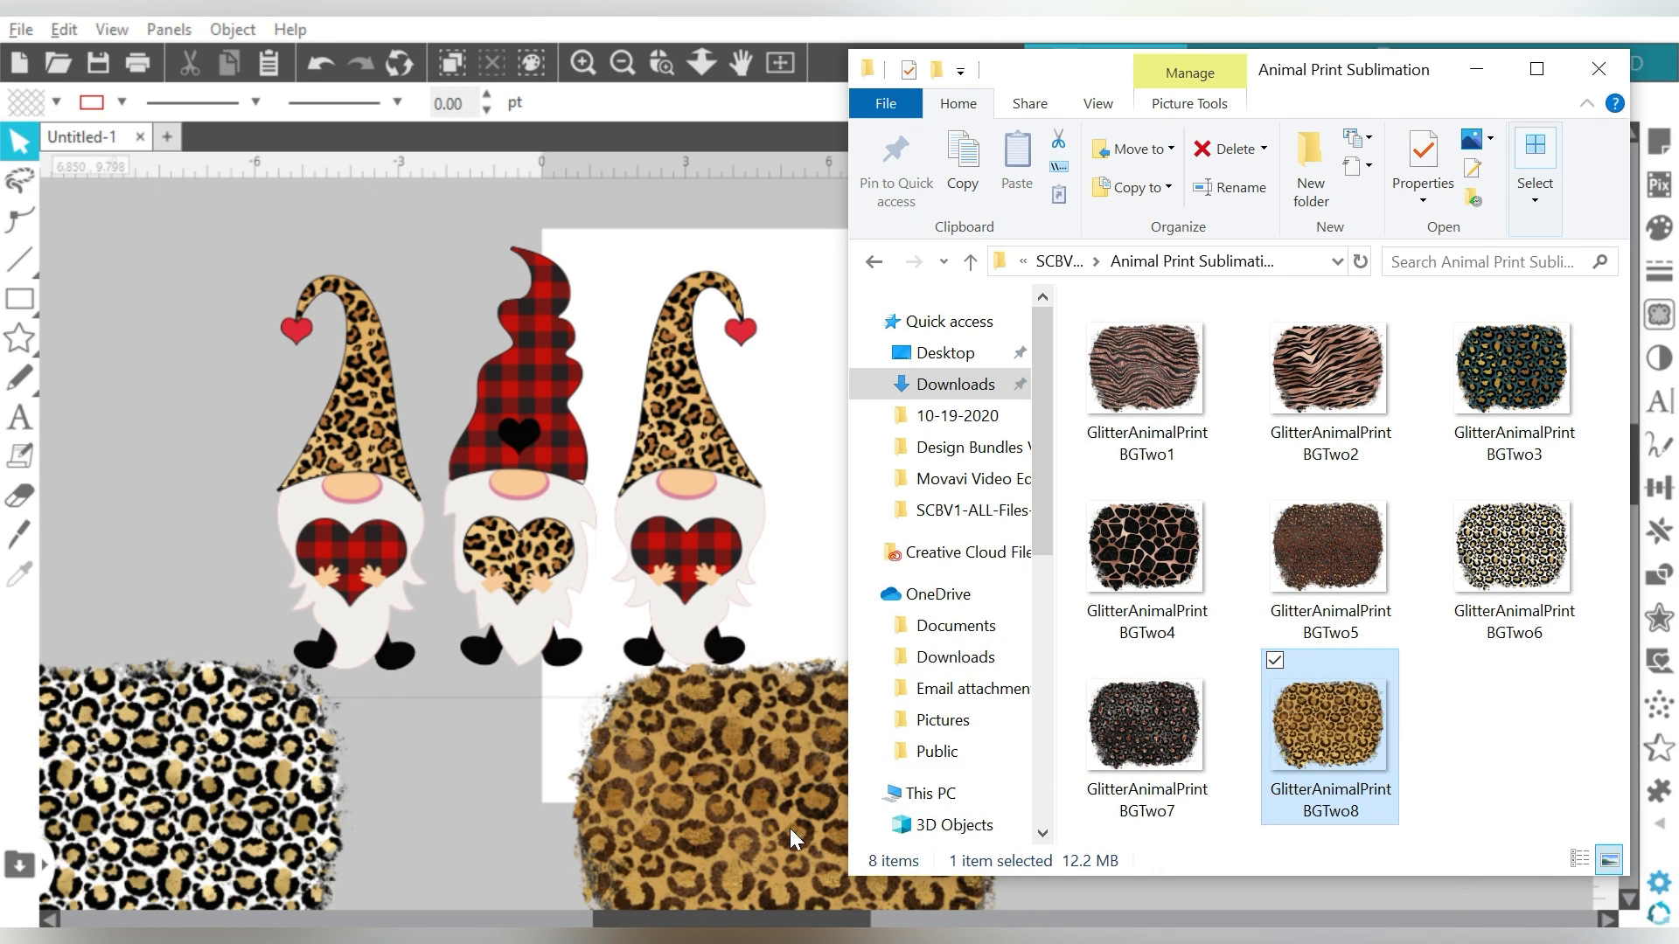
# Step: Delete the white leopard-print background and move the brown leopard-print background beside the gnomes
pyautogui.click(315, 831)
pyautogui.press('Delete')
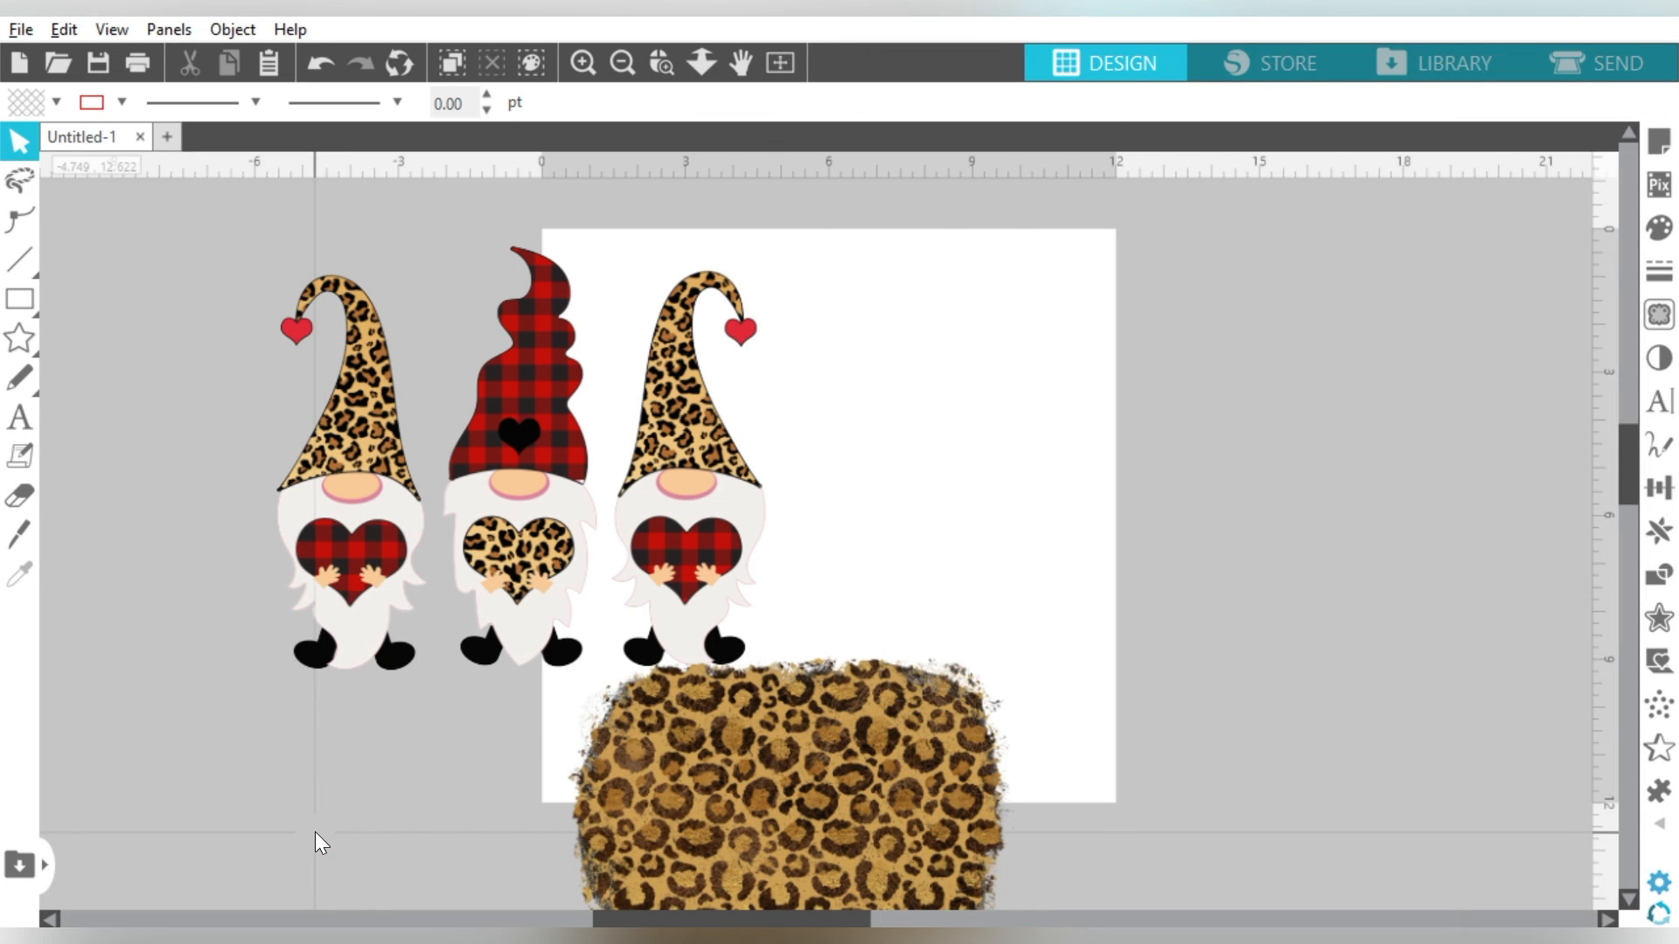
pyautogui.click(878, 757)
pyautogui.moveTo(878, 758); pyautogui.dragTo(1130, 413)
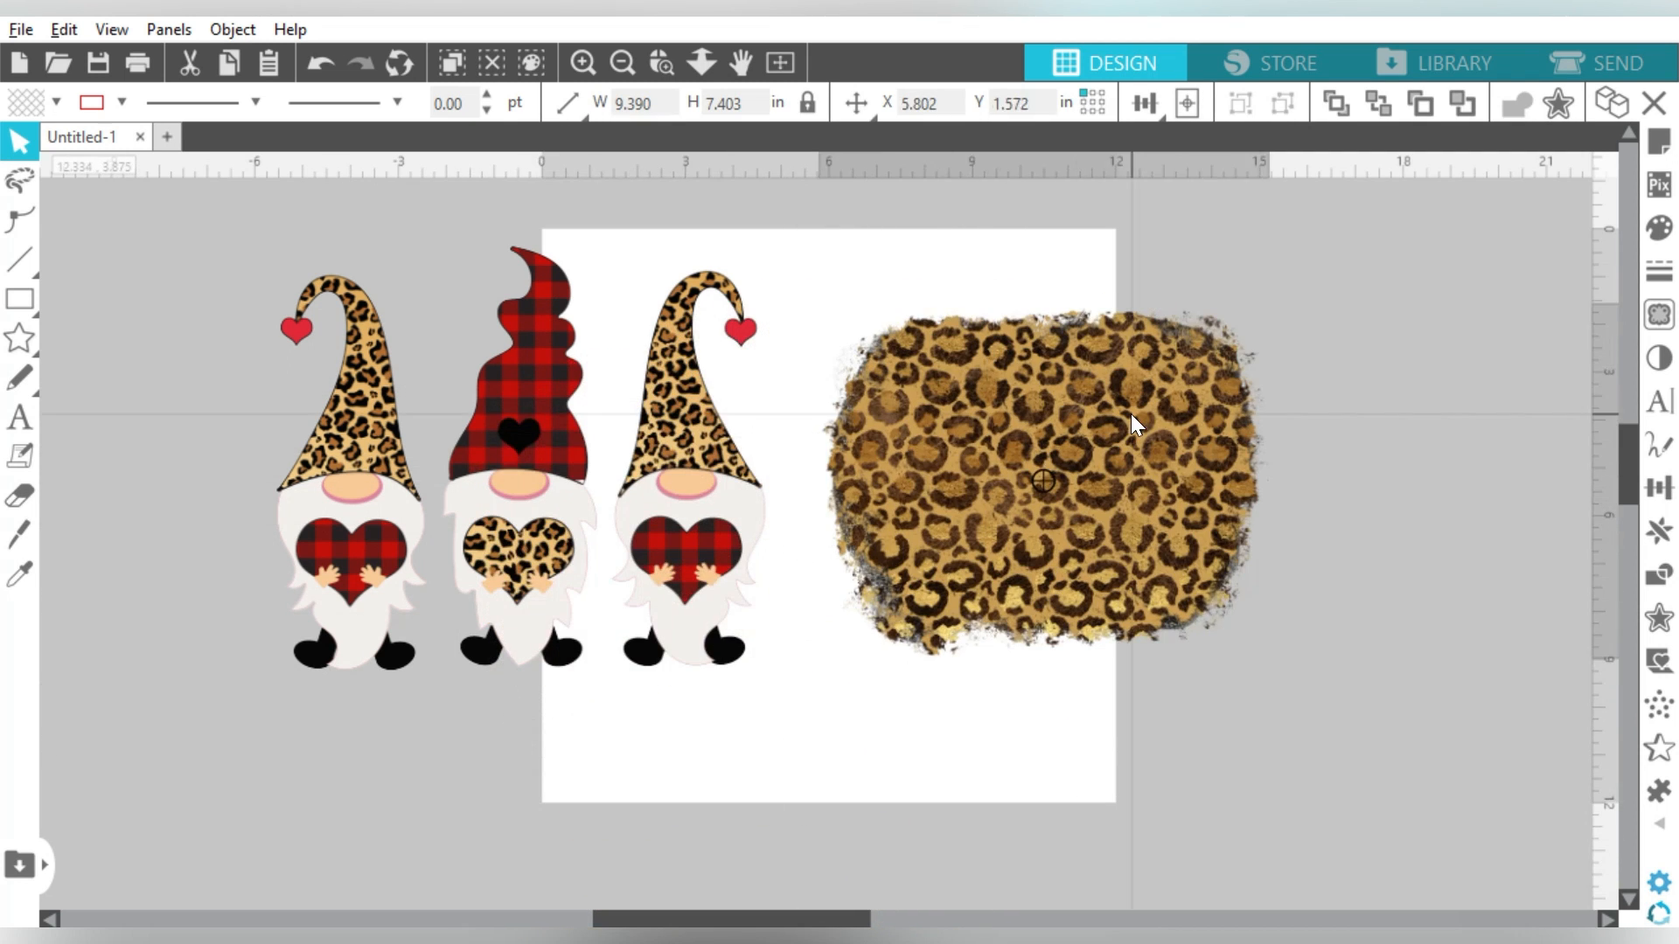
# Step: Enlarge the leopard-print background to about 12.8 by 10.1 in and place it behind the three gnomes
pyautogui.click(802, 461)
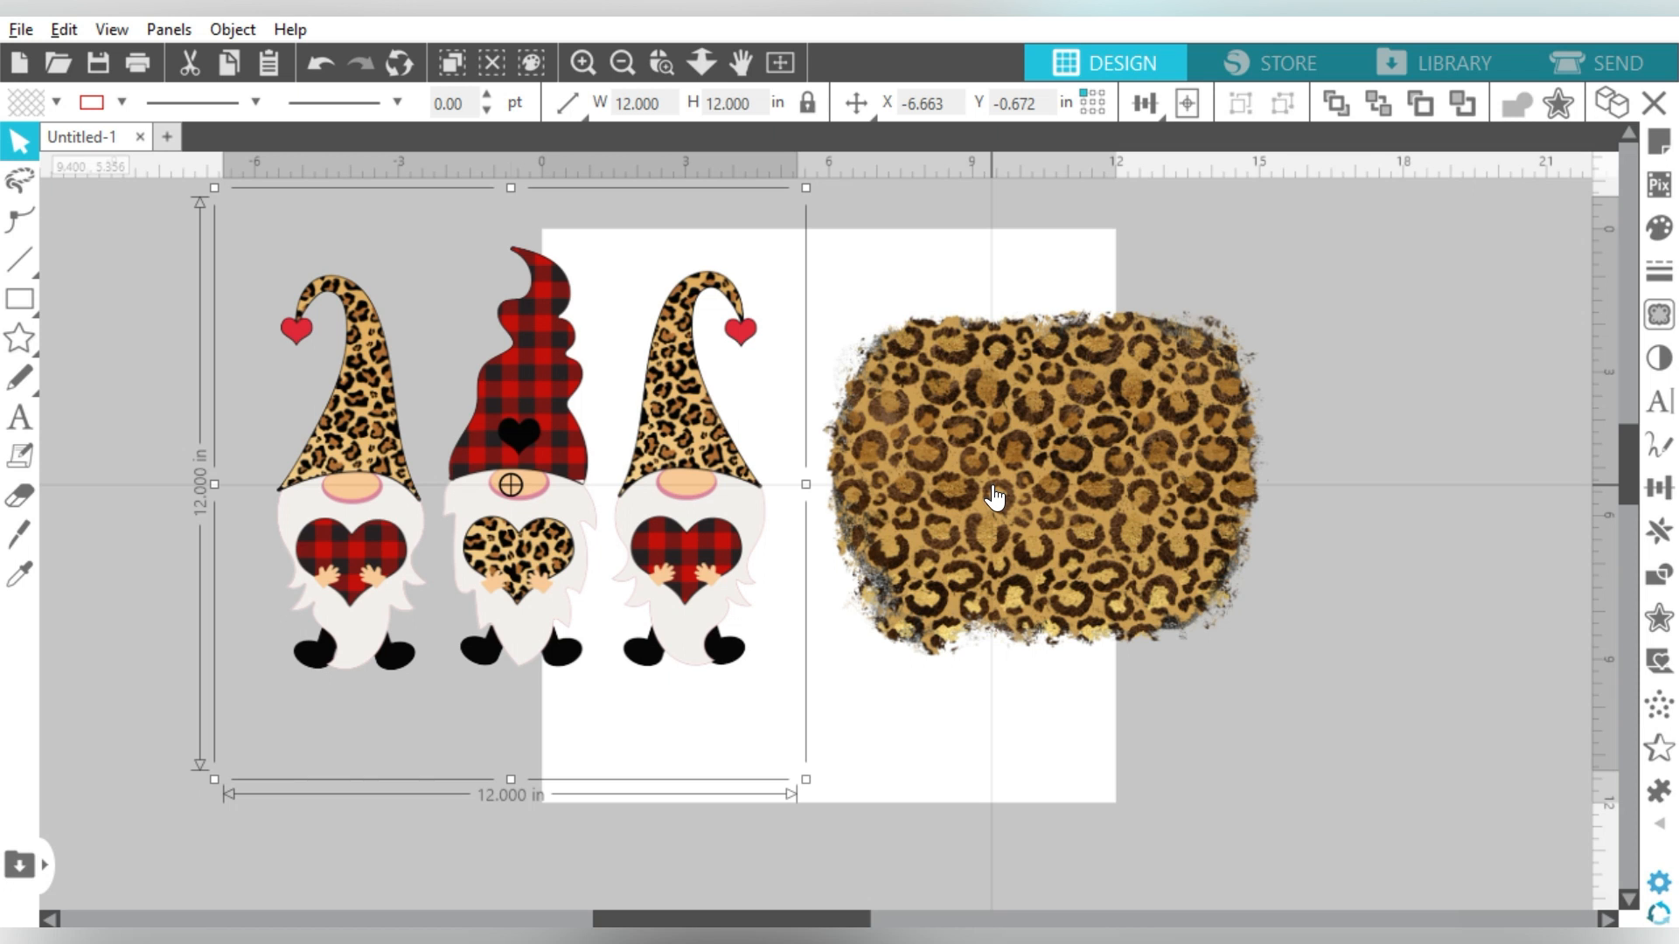
pyautogui.moveTo(995, 497); pyautogui.dragTo(946, 491)
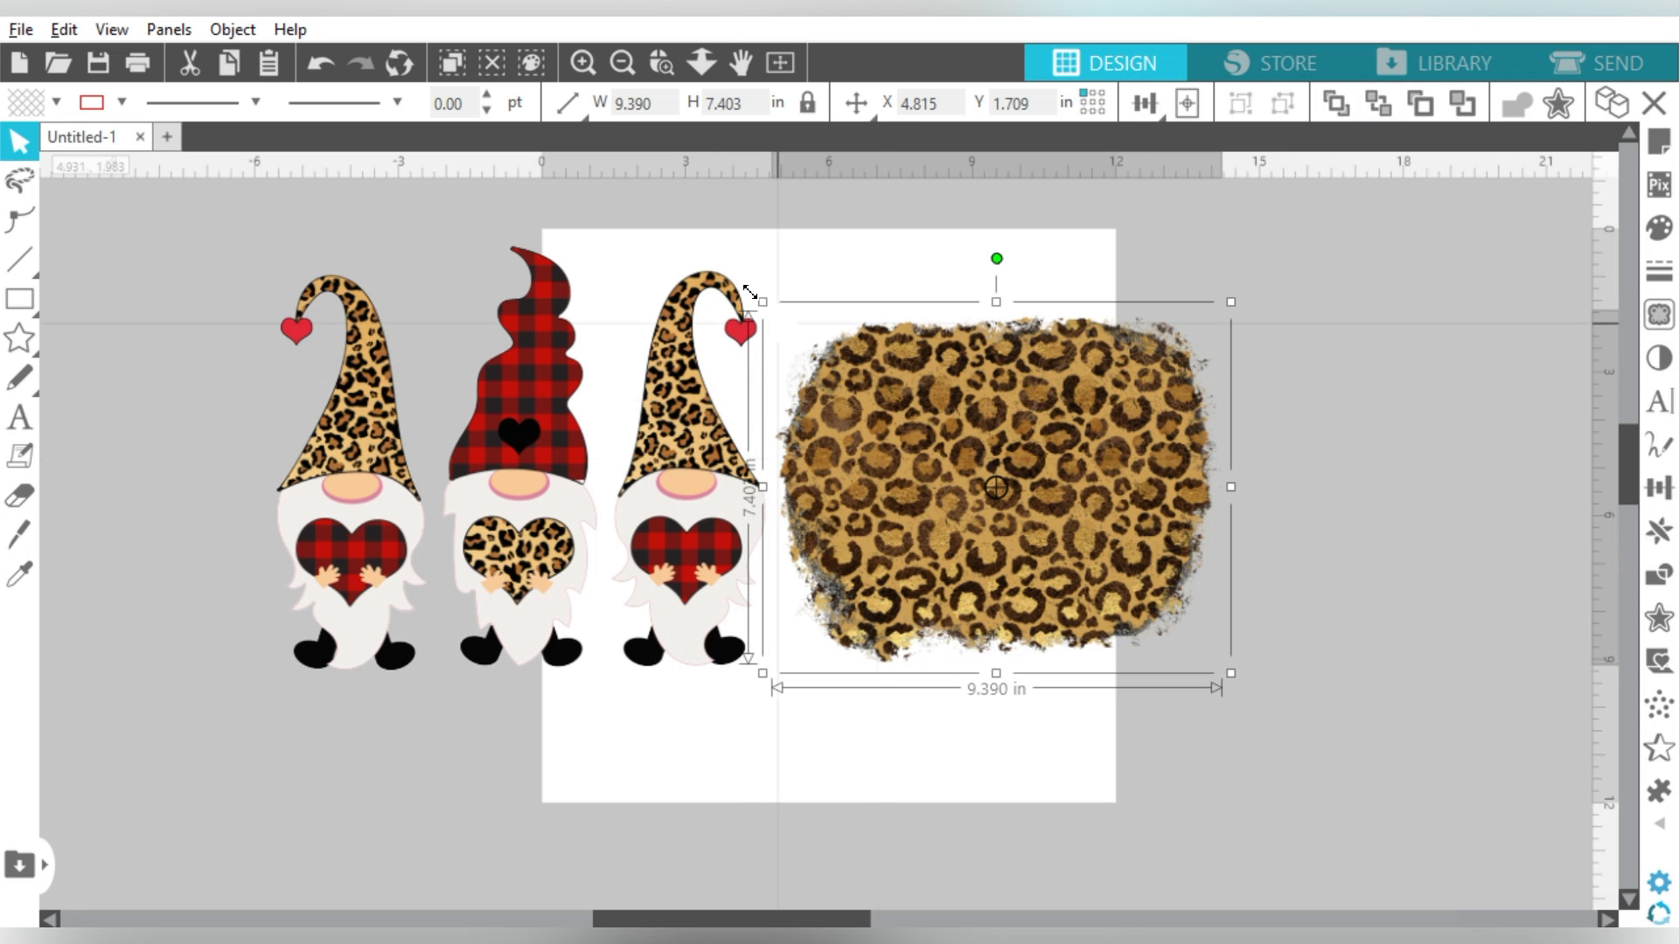
pyautogui.moveTo(763, 303); pyautogui.dragTo(609, 153)
pyautogui.moveTo(956, 342); pyautogui.dragTo(595, 380)
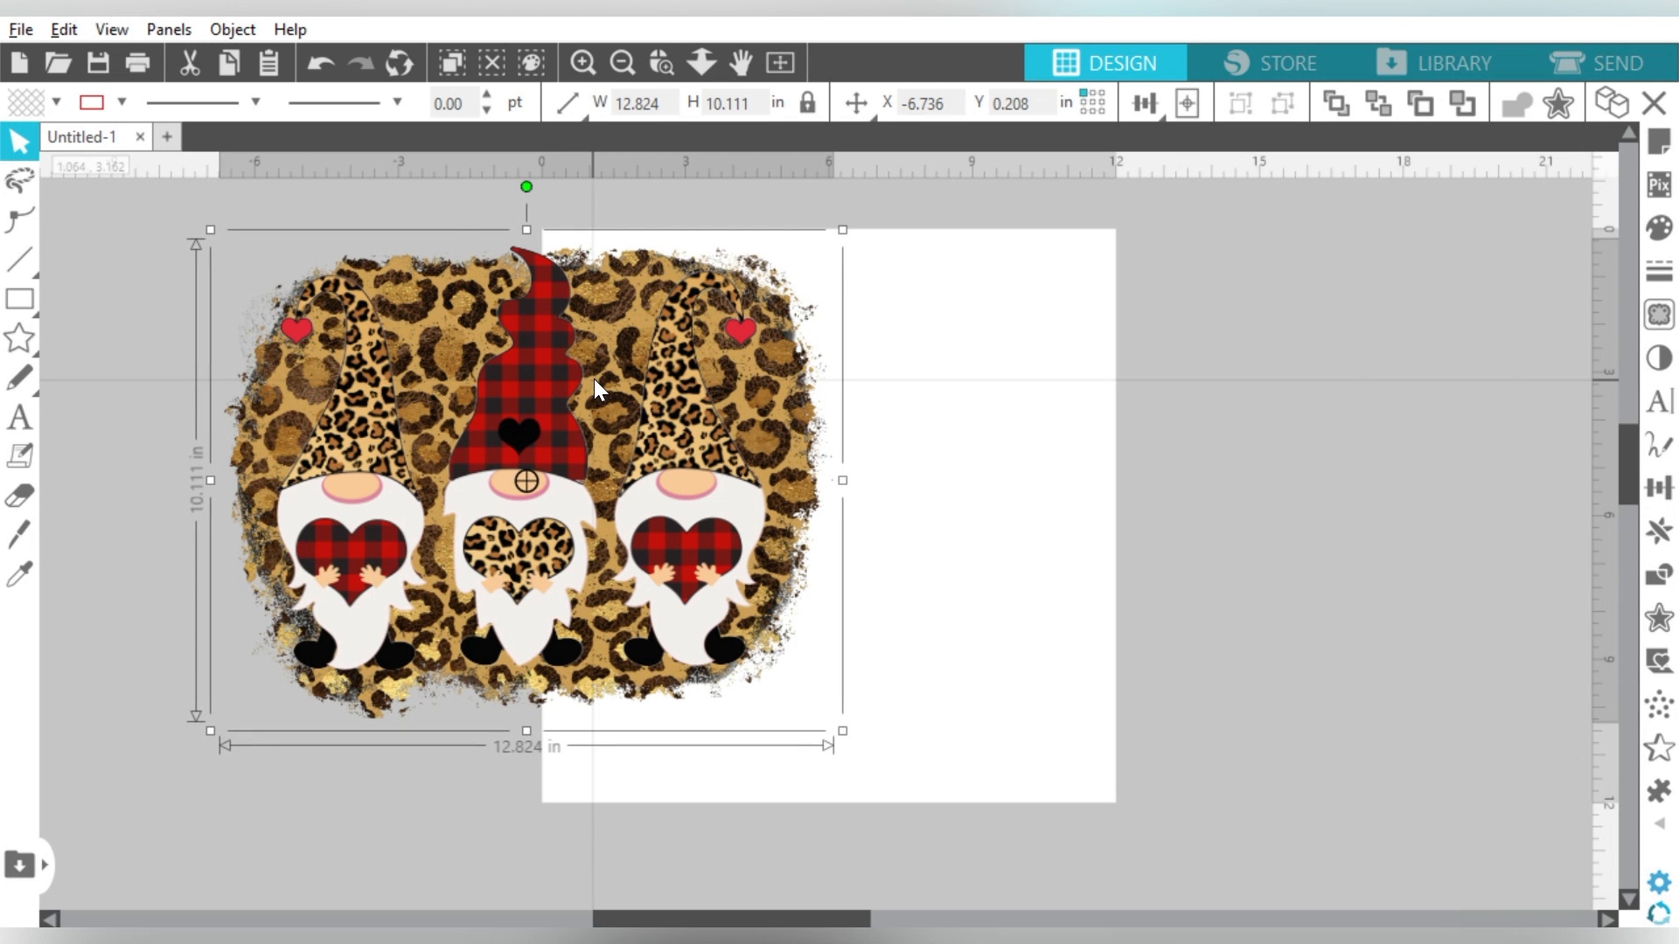
# Step: Select the gnomes together with the leopard-print background and move them onto the page
pyautogui.moveTo(1012, 326); pyautogui.dragTo(573, 645)
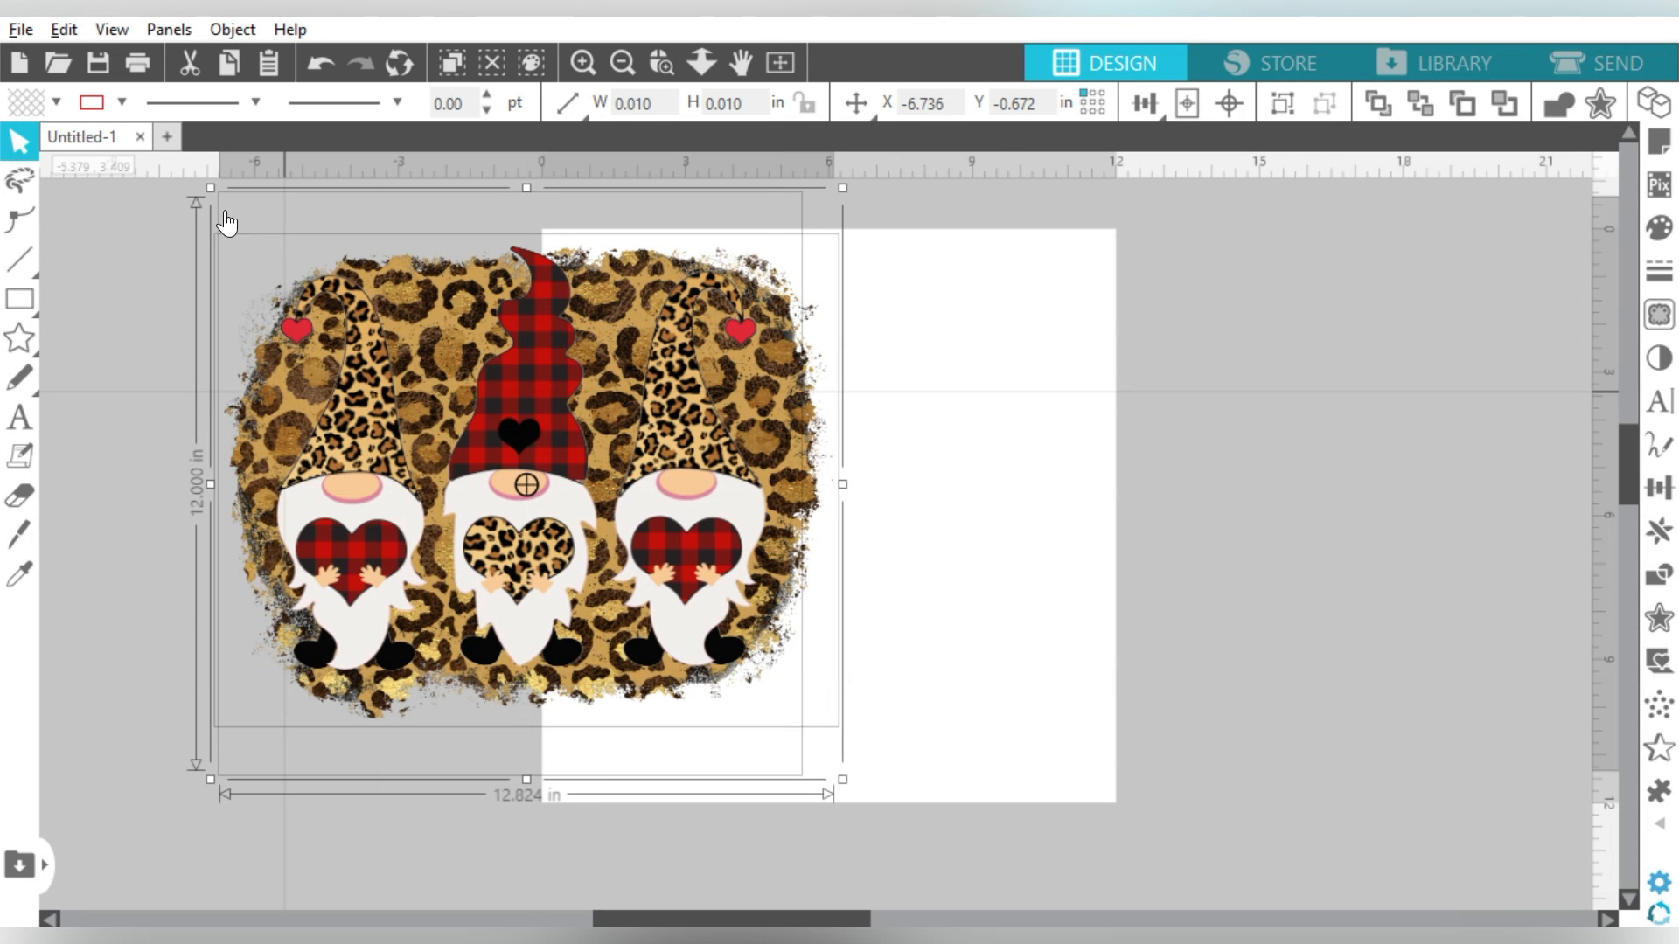
pyautogui.moveTo(279, 333); pyautogui.dragTo(648, 355)
pyautogui.moveTo(809, 385); pyautogui.dragTo(741, 372)
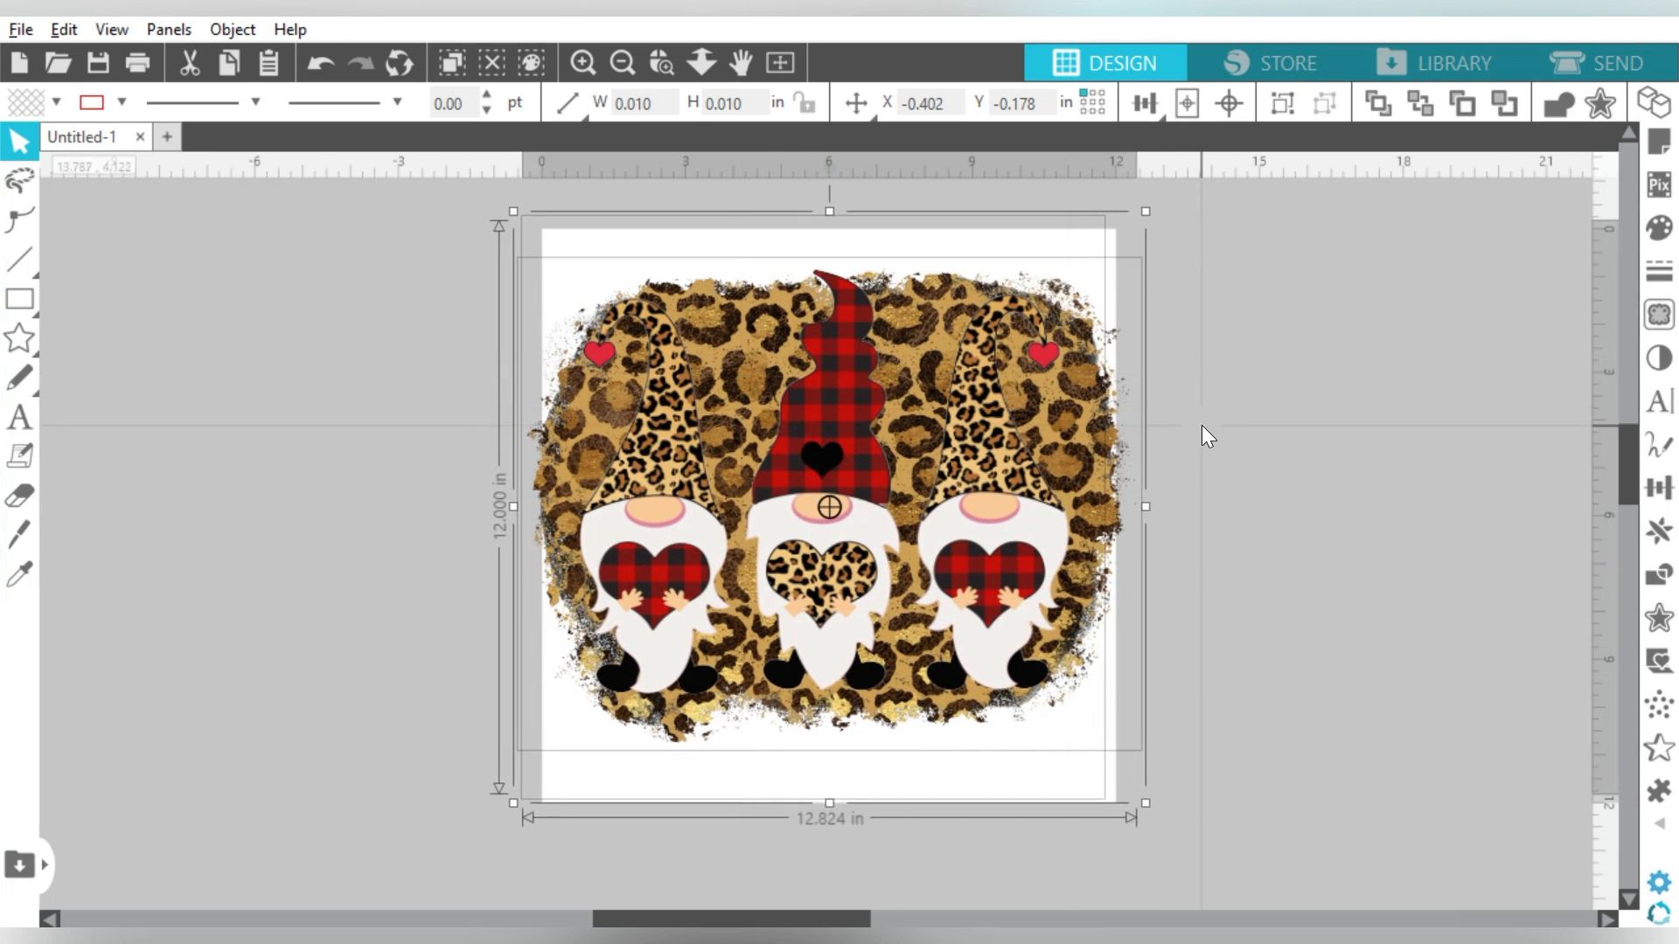
# Step: Try a 65% fill transparency on the leopard-print background, and reset it to 0%
pyautogui.click(1233, 411)
pyautogui.click(1110, 411)
pyautogui.moveTo(1331, 285); pyautogui.dragTo(1115, 328)
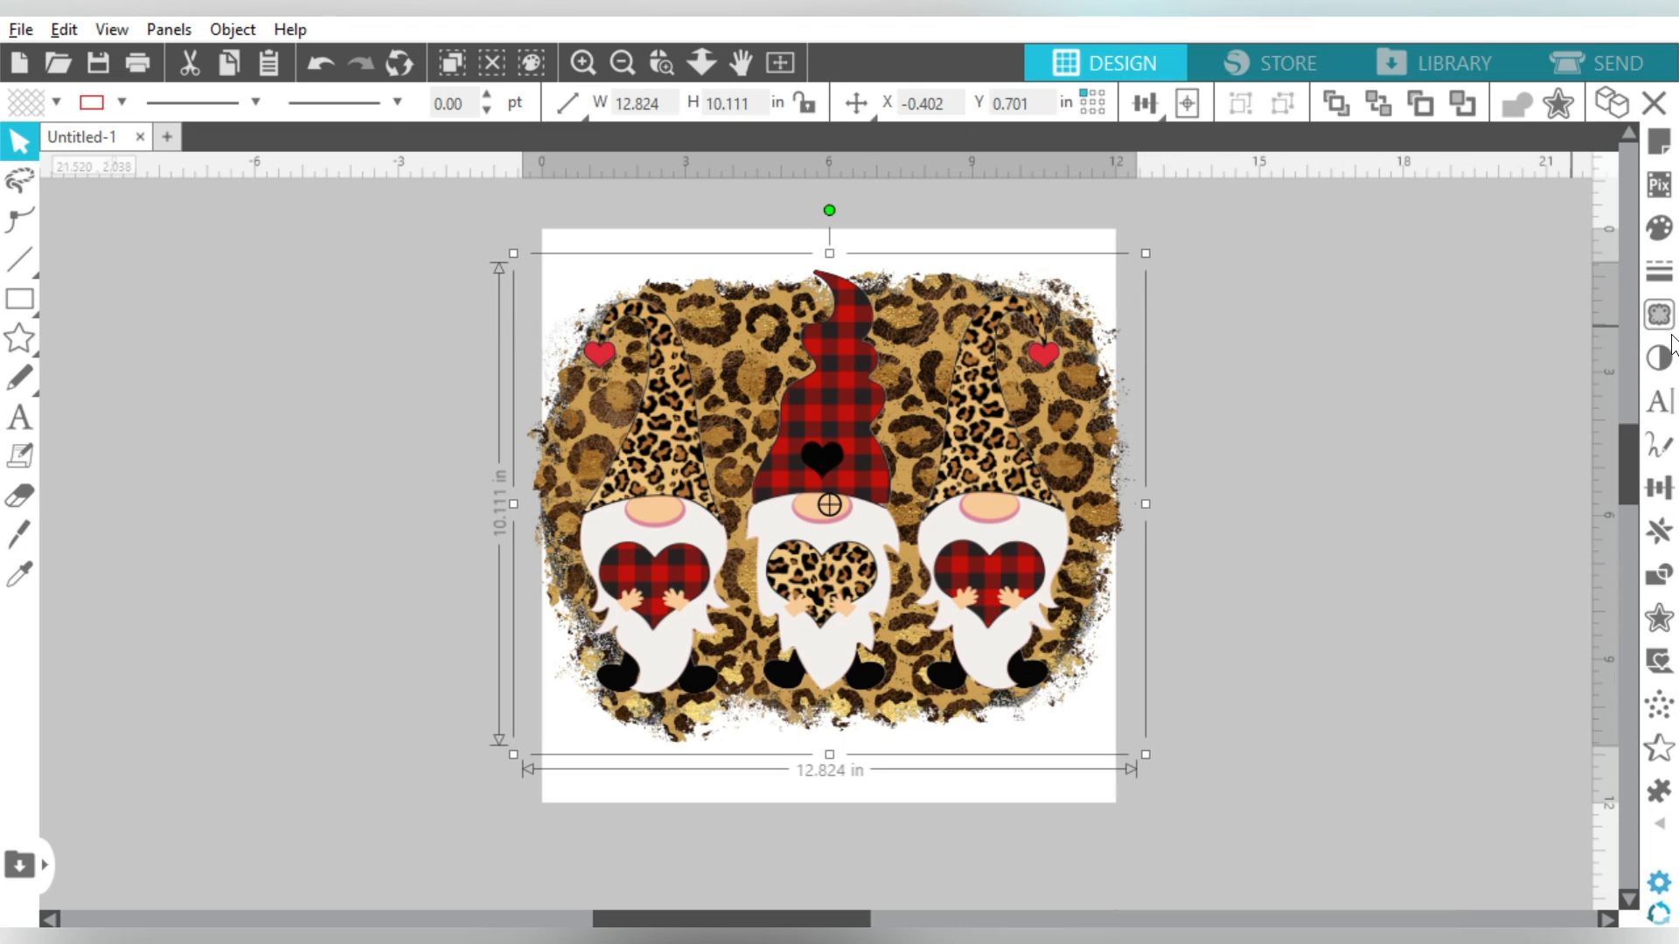
pyautogui.click(1660, 229)
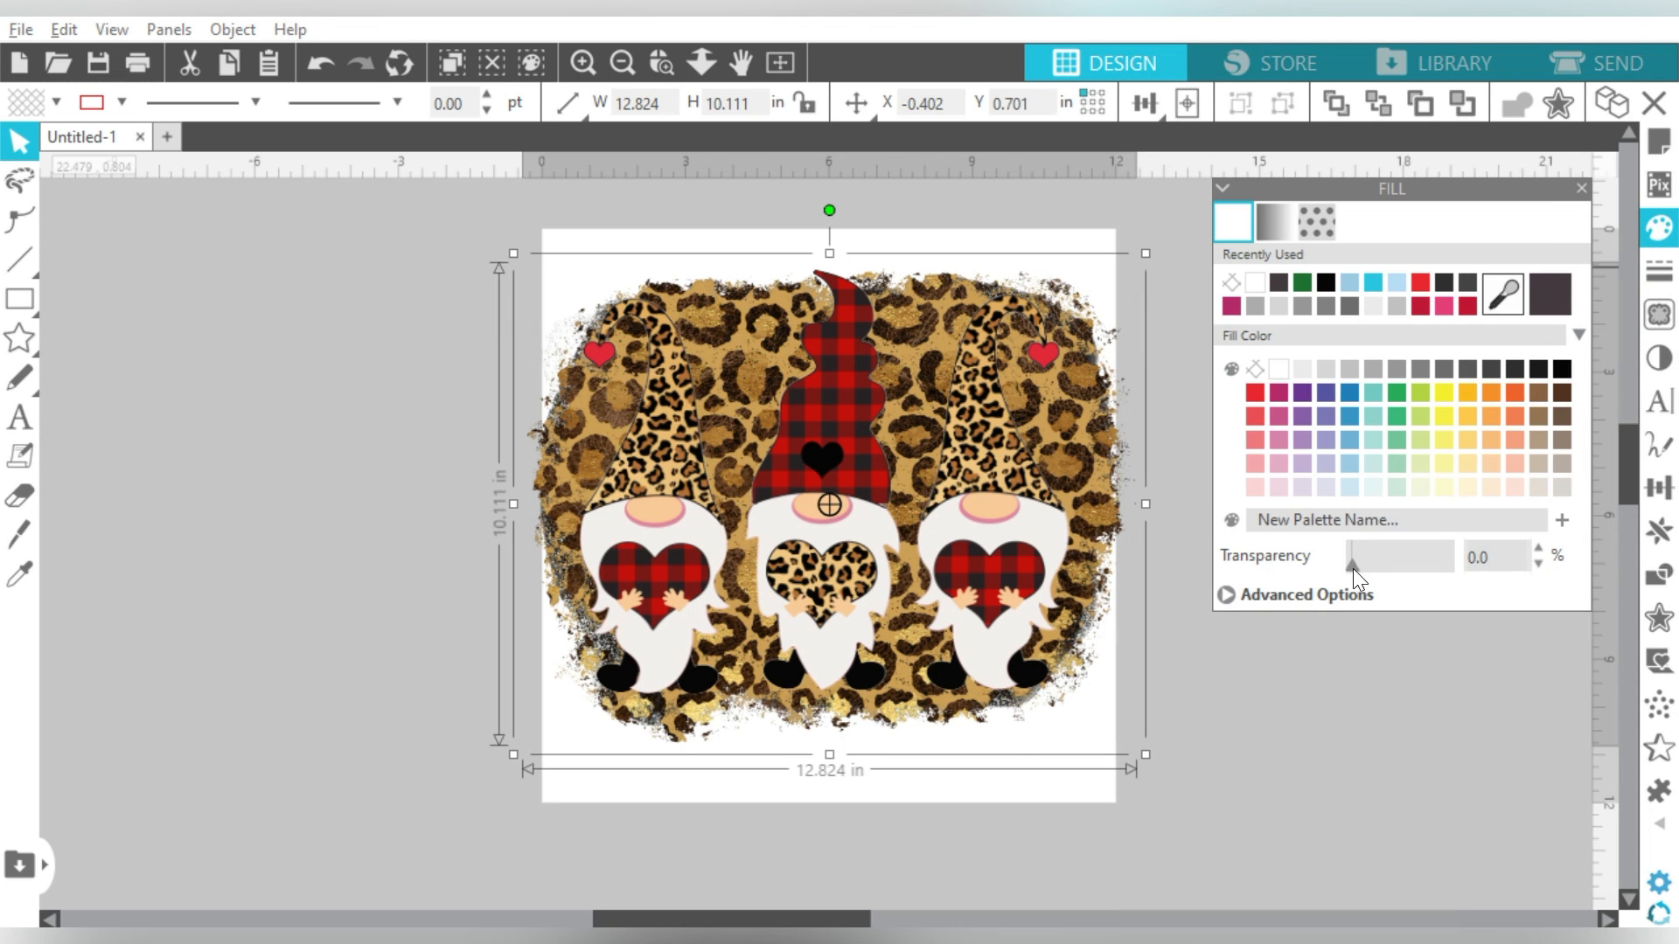
pyautogui.moveTo(1352, 565); pyautogui.dragTo(1411, 565)
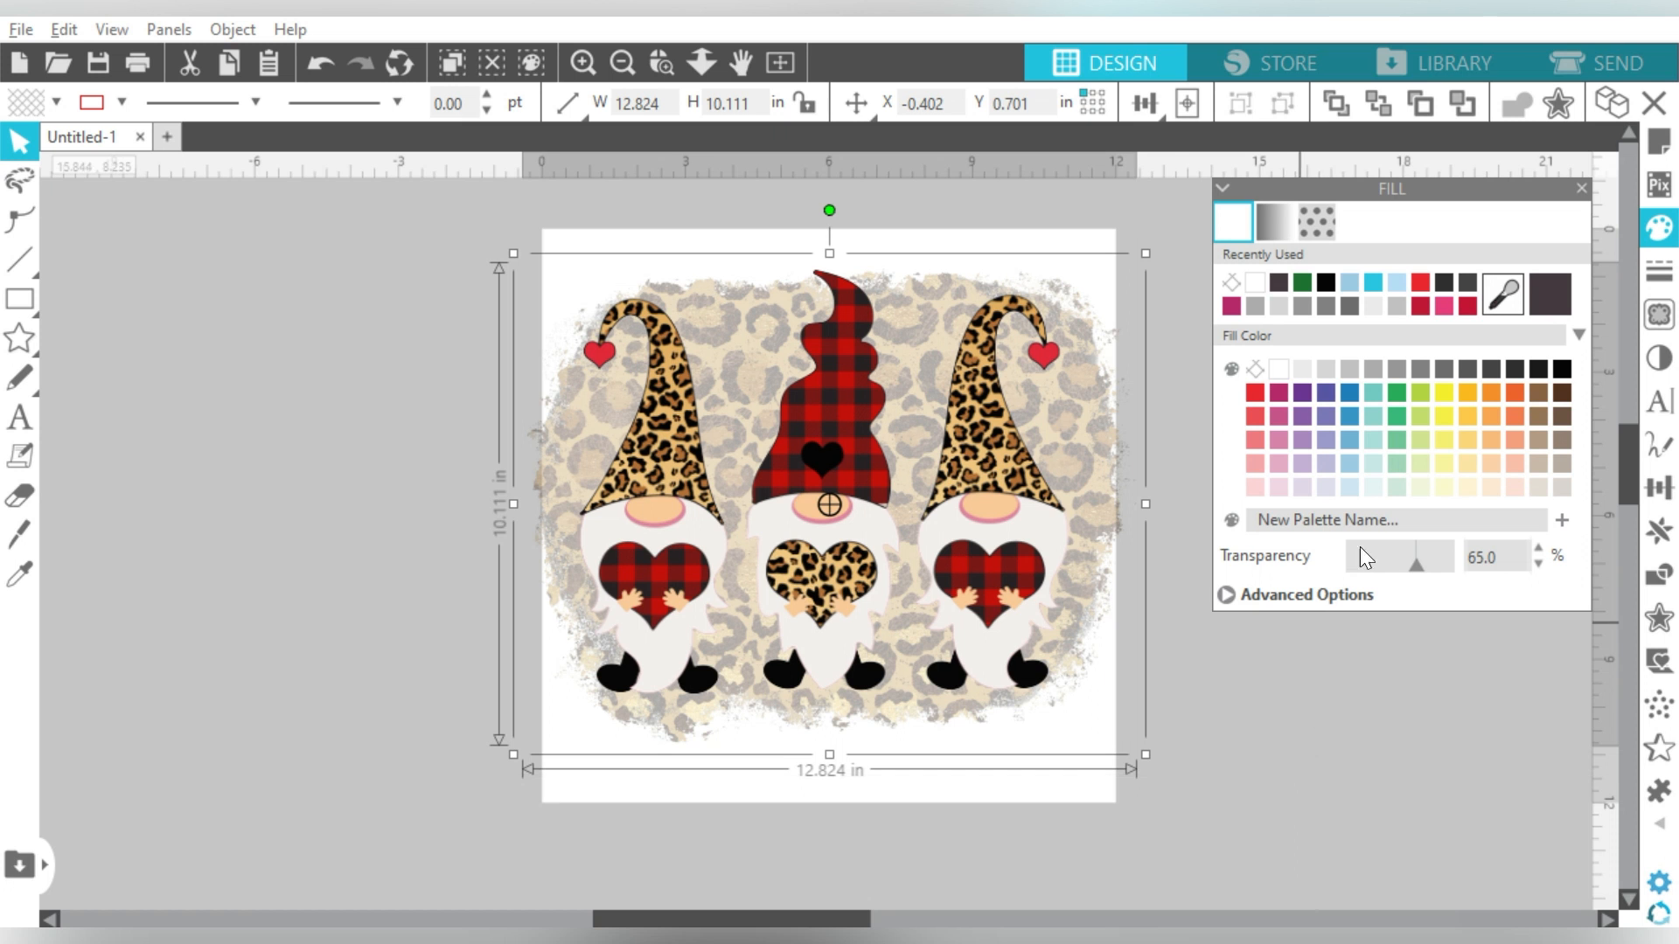
pyautogui.moveTo(1415, 564); pyautogui.dragTo(1347, 565)
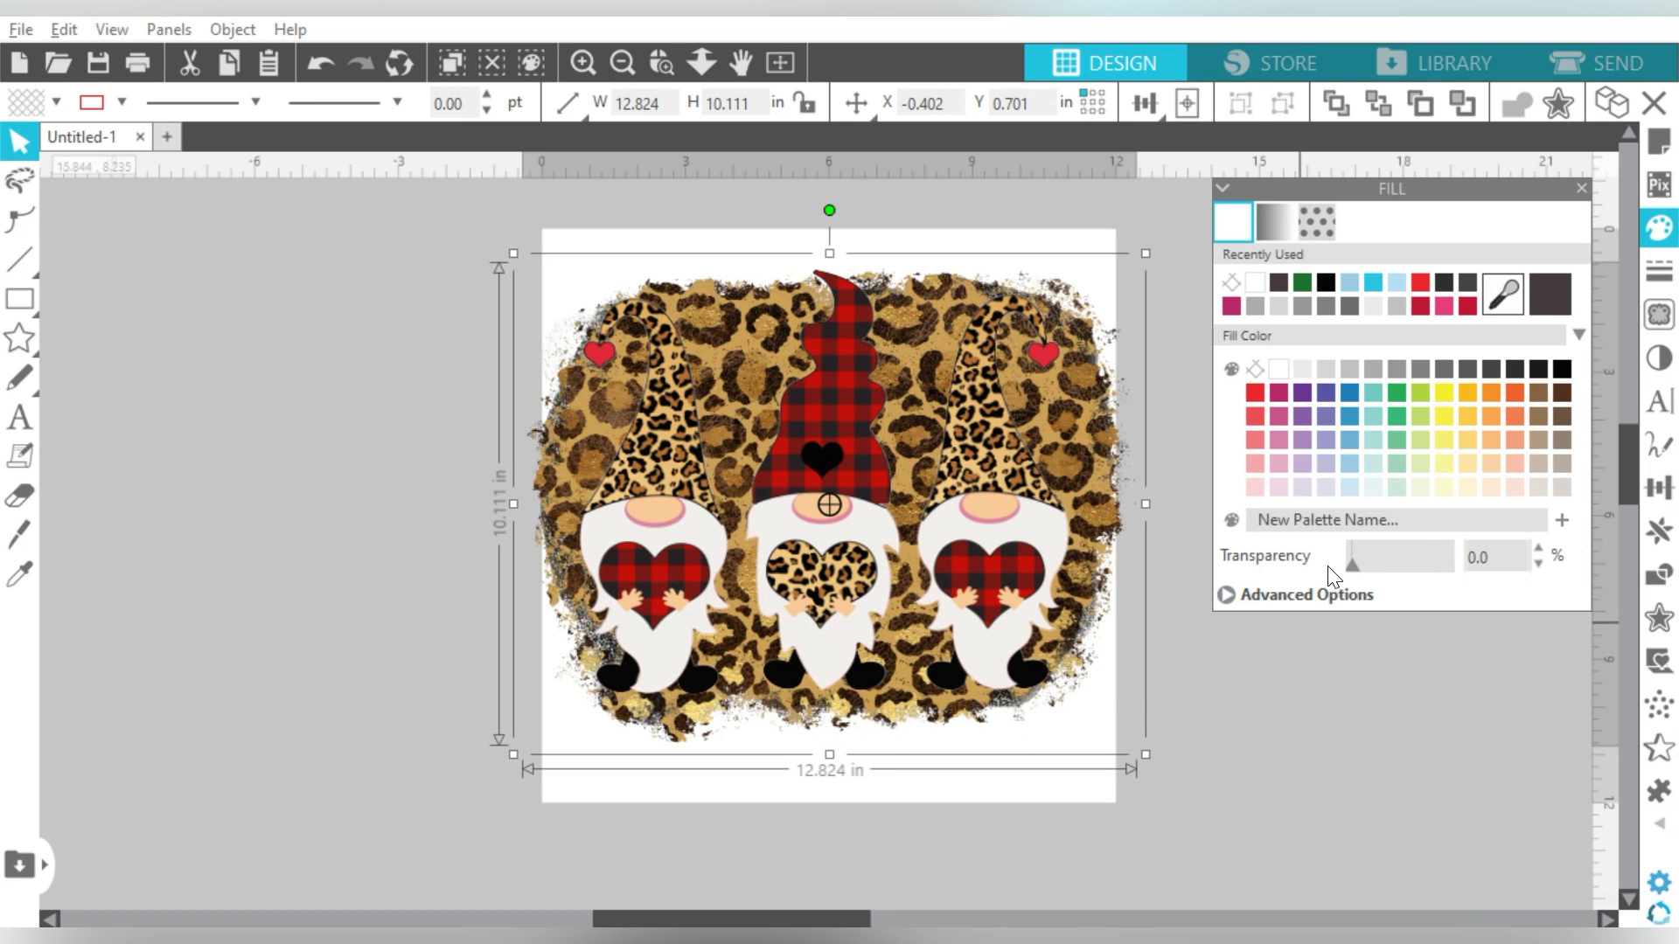
# Step: Move the leopard-print background off the page to its right and place the gnomes alone centered on the page
pyautogui.click(1283, 663)
pyautogui.moveTo(1044, 411); pyautogui.dragTo(441, 420)
pyautogui.moveTo(656, 420); pyautogui.dragTo(1214, 406)
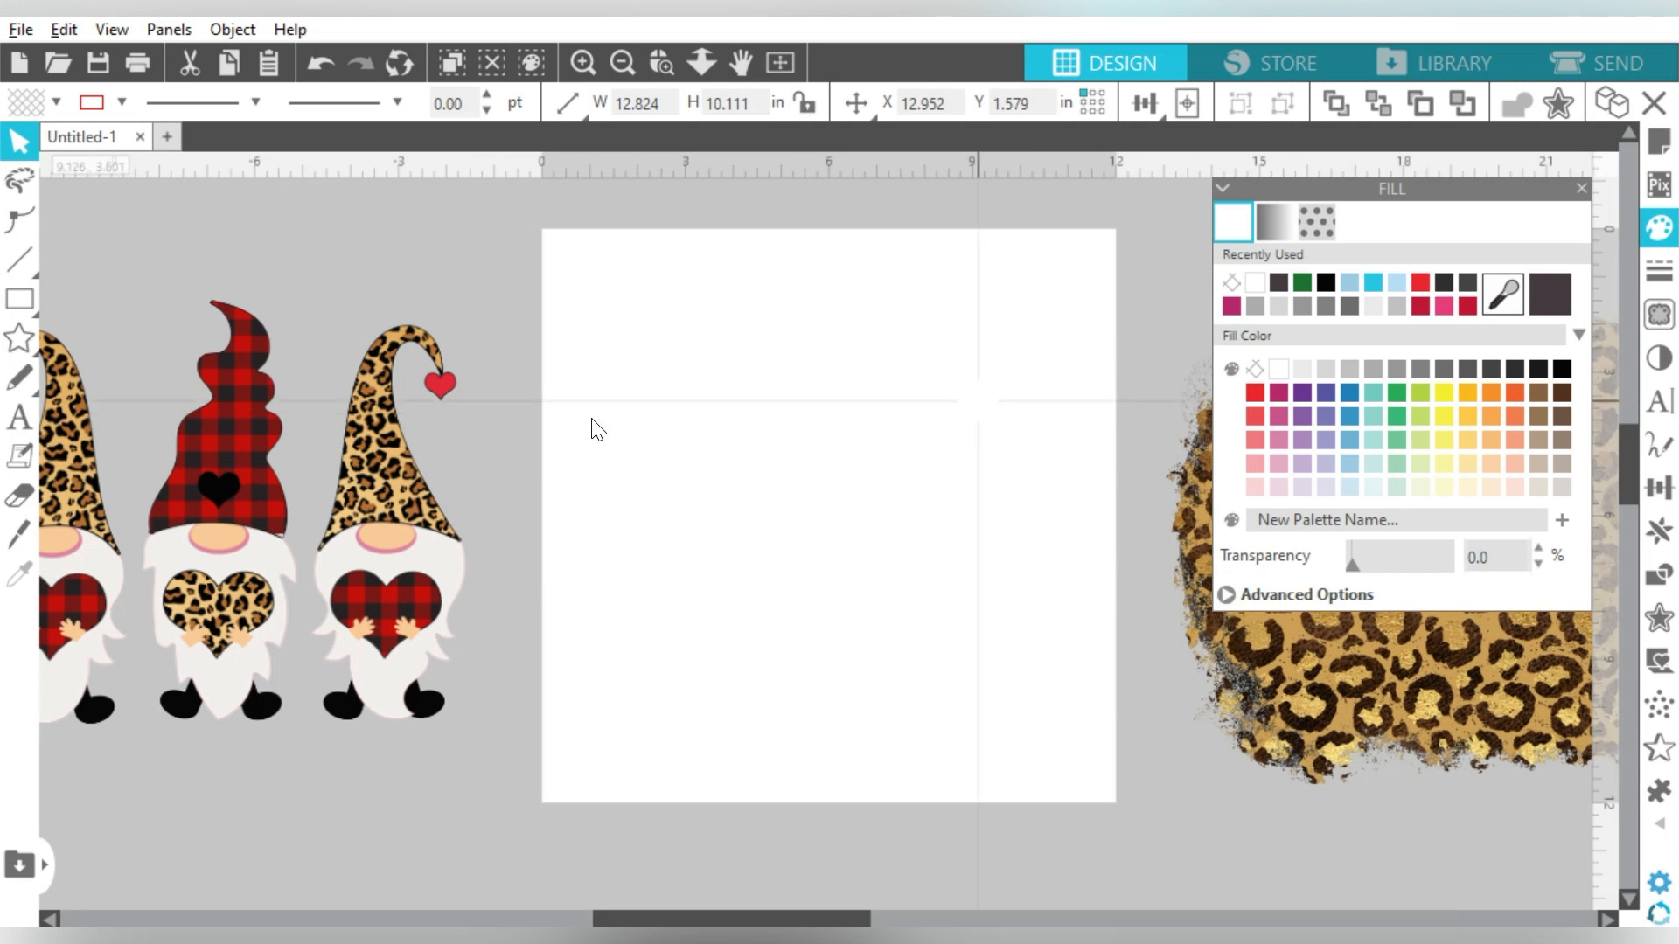
pyautogui.moveTo(384, 454); pyautogui.dragTo(1007, 423)
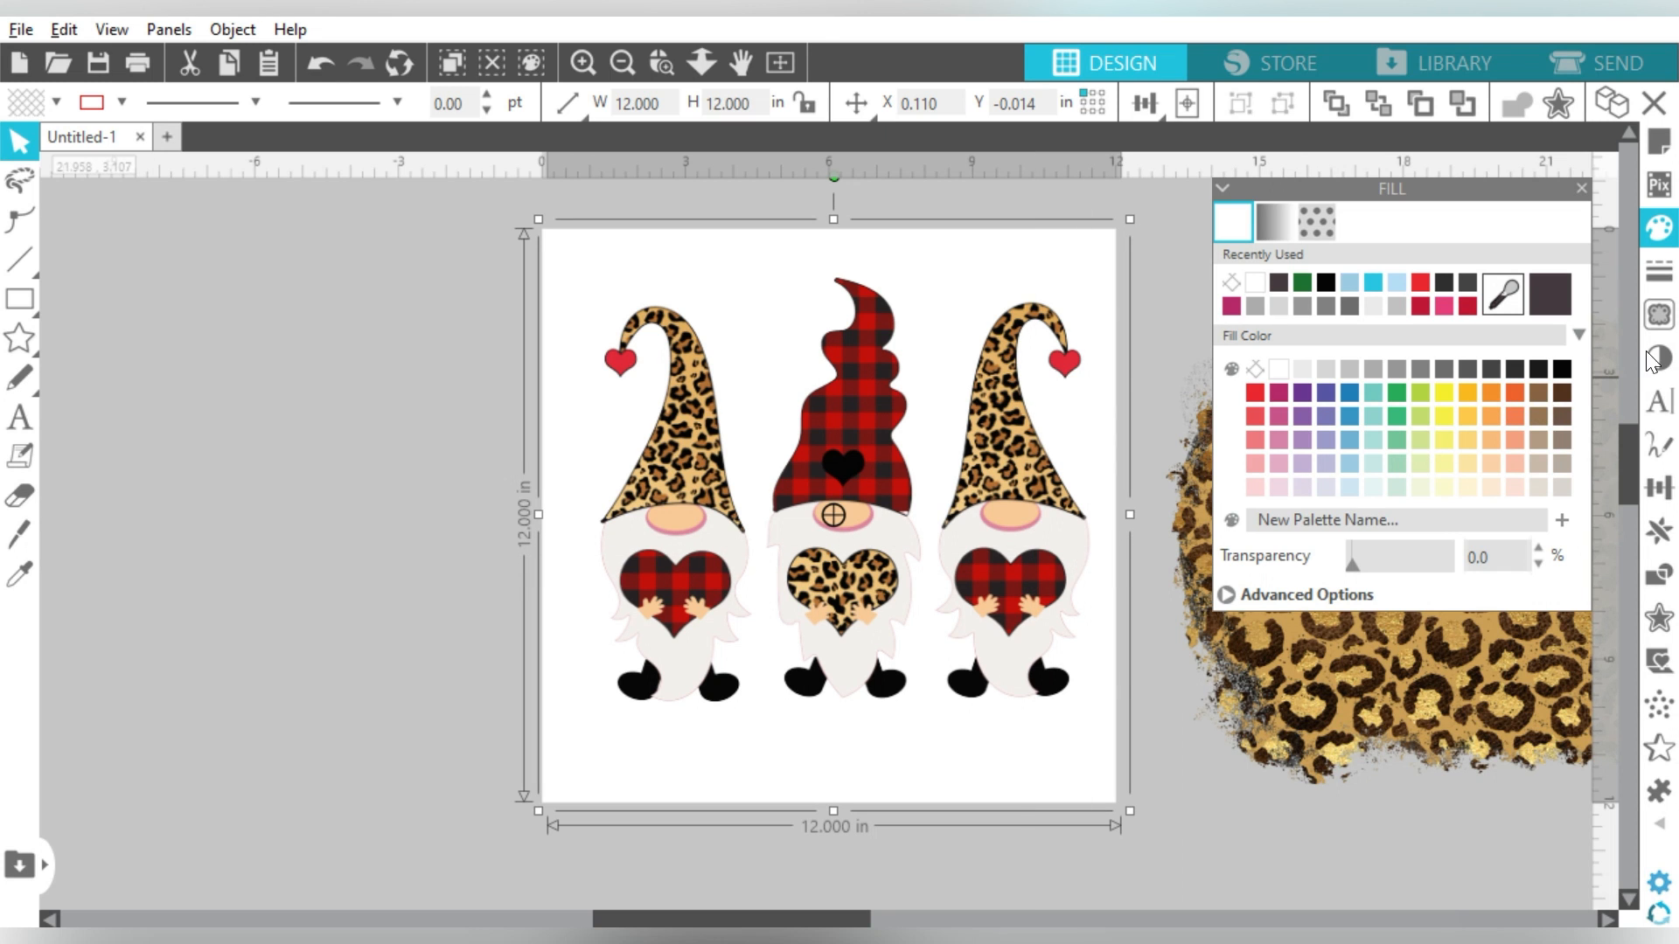
# Step: Select a trace area of about 10.6 by 9.2 in around the three gnomes and set the trace scale to 4
pyautogui.click(1657, 317)
pyautogui.click(1361, 297)
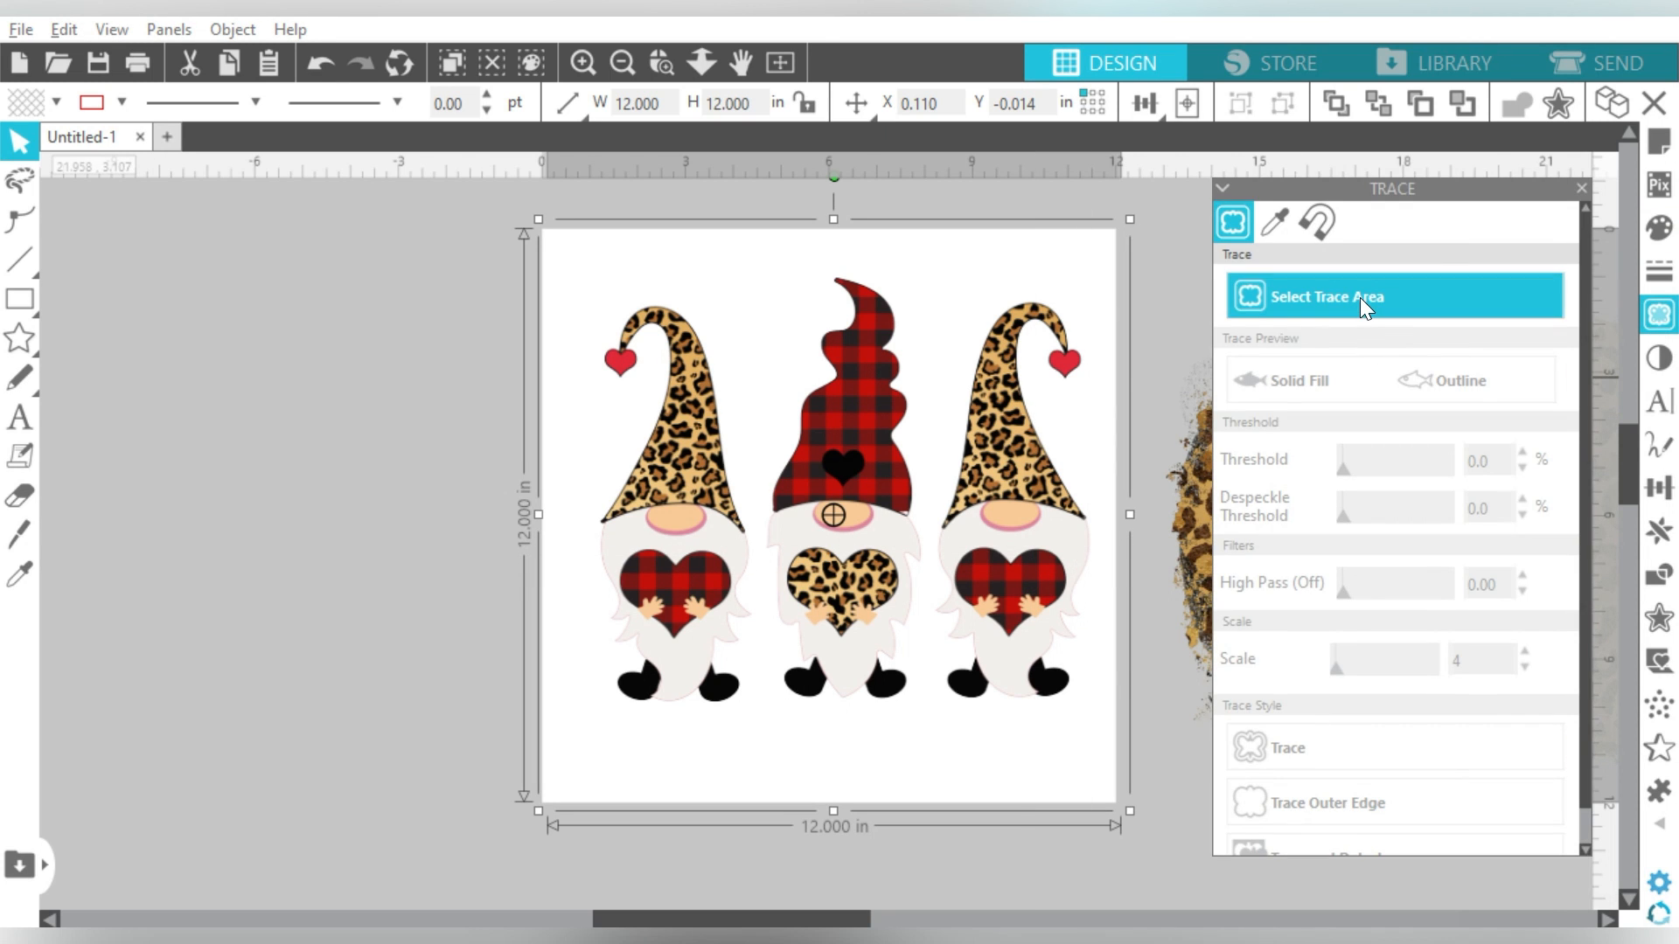
pyautogui.moveTo(1099, 272)
pyautogui.mouseDown()
pyautogui.moveTo(866, 384)
pyautogui.moveTo(594, 714)
pyautogui.mouseUp()
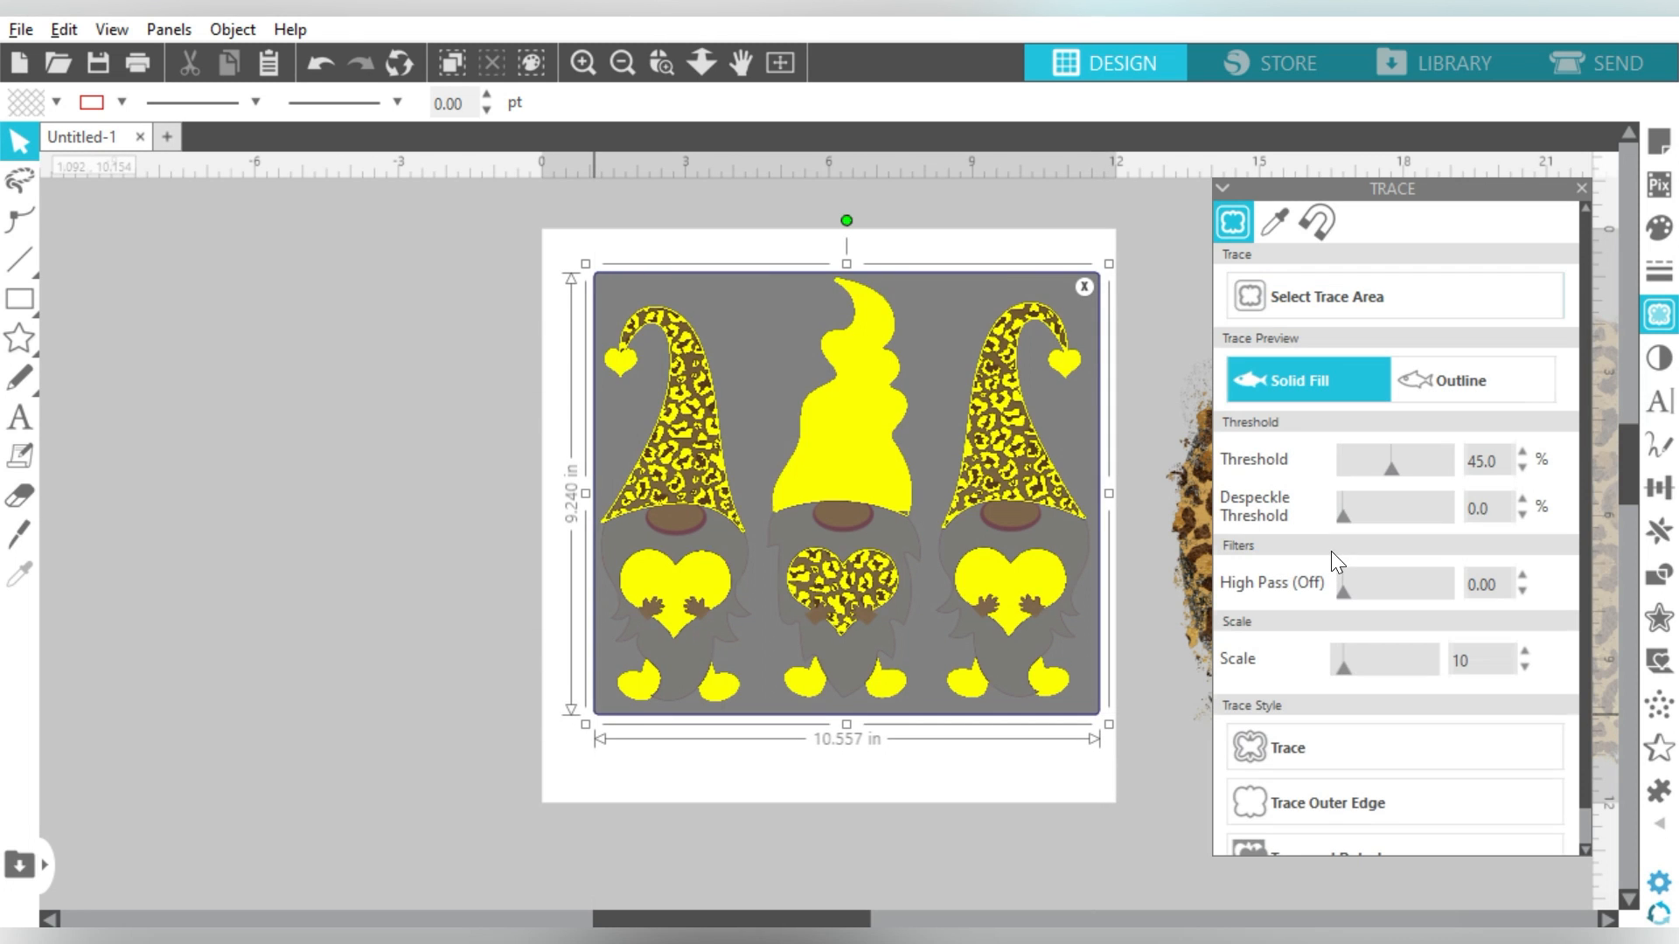
pyautogui.moveTo(1344, 670); pyautogui.dragTo(1332, 670)
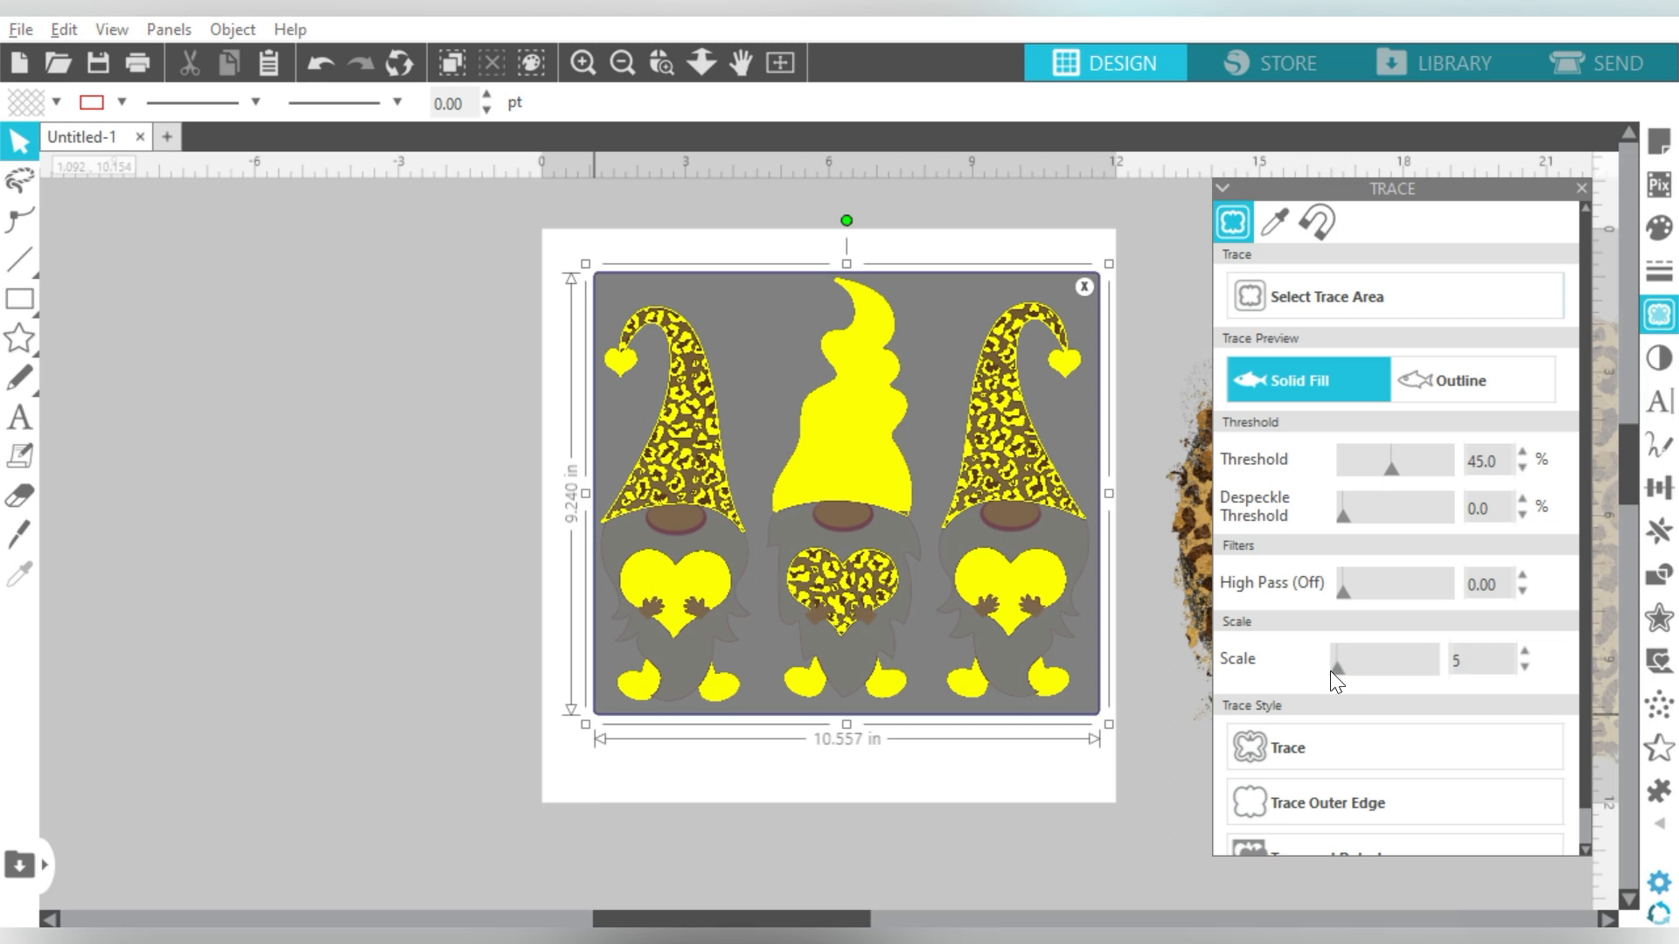
# Step: Raise the trace threshold to 96% and trace the three gnomes with the standard Trace style
pyautogui.moveTo(1390, 461); pyautogui.dragTo(1424, 460)
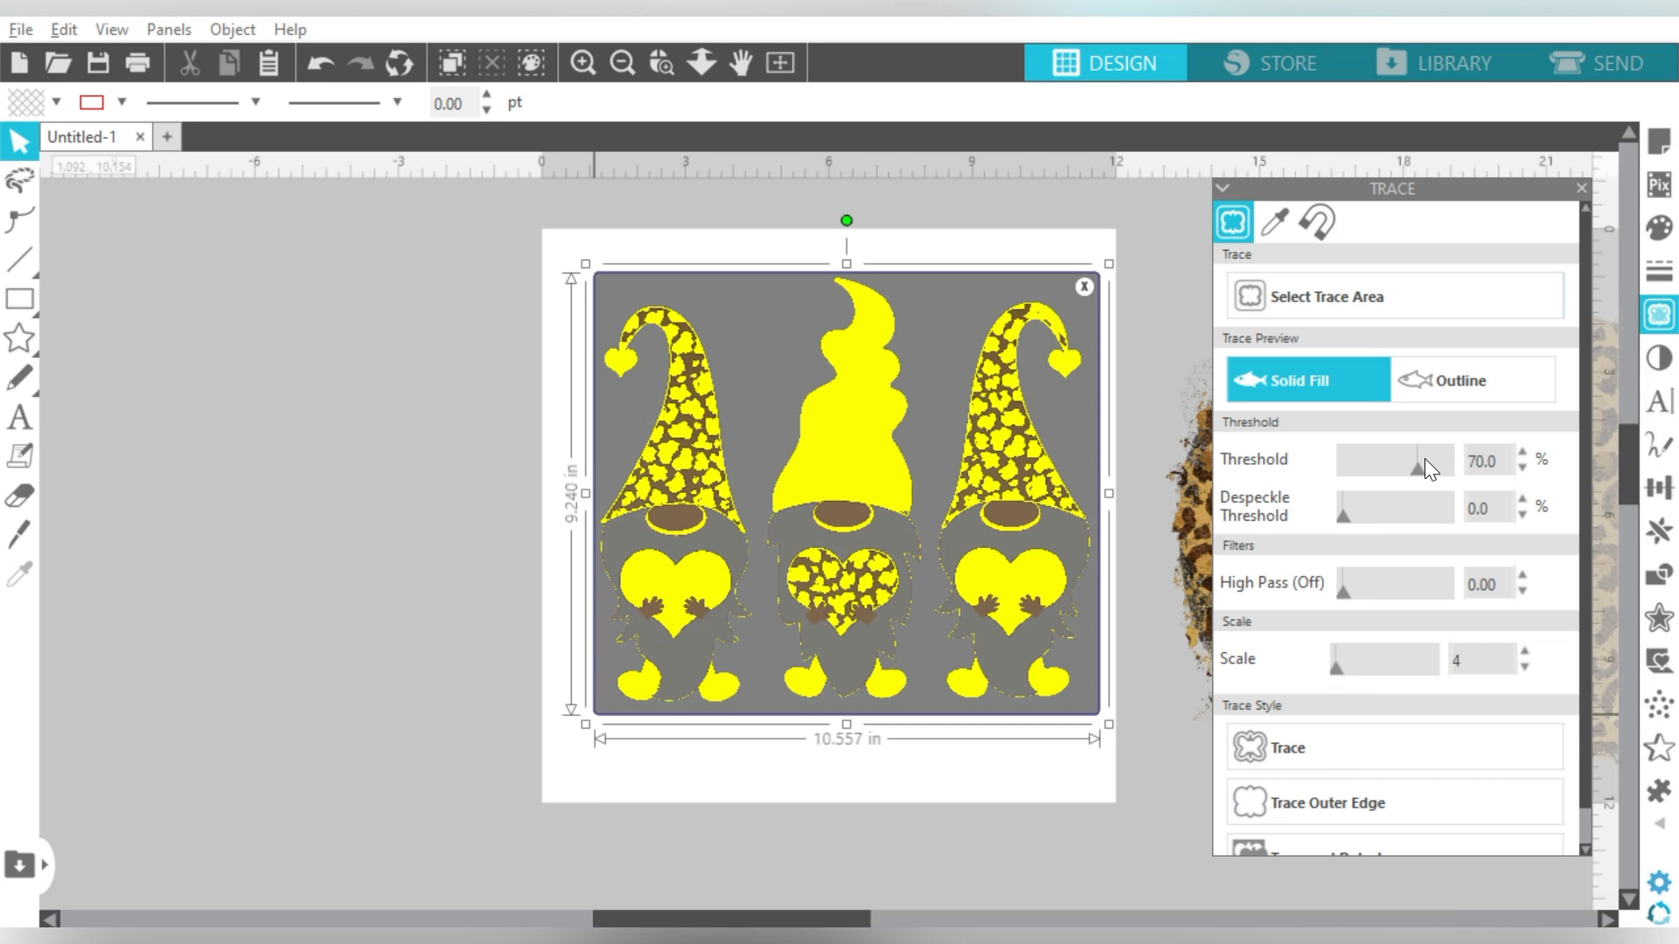
pyautogui.click(1522, 453)
pyautogui.click(1522, 453)
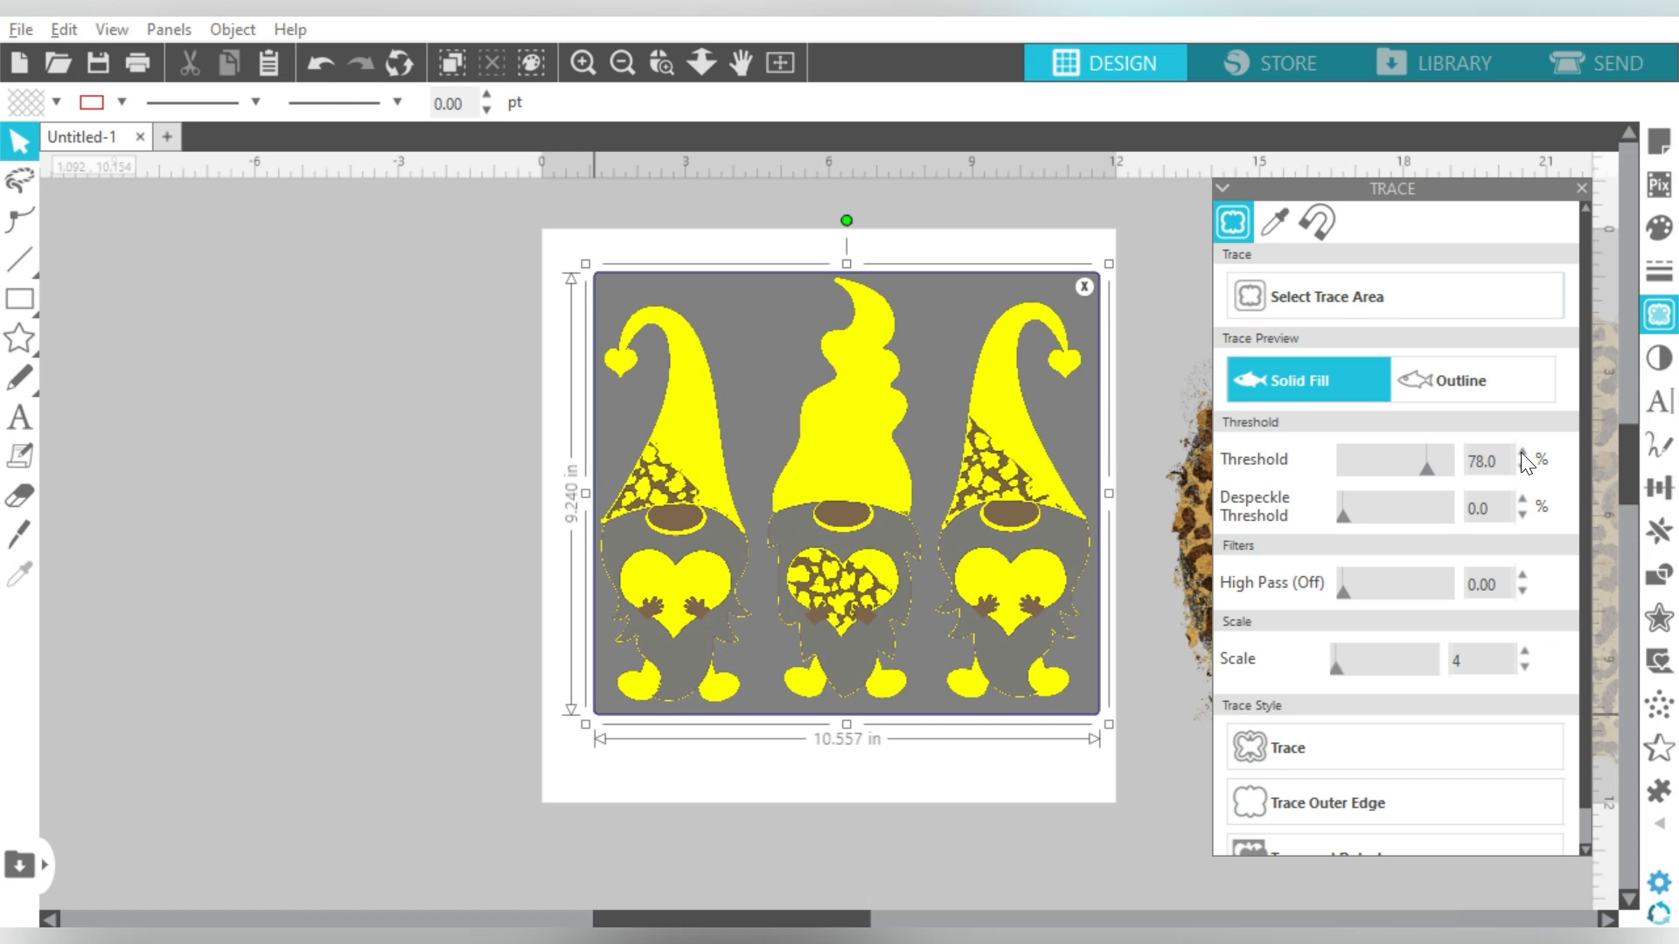
pyautogui.click(1522, 453)
pyautogui.click(1522, 453)
pyautogui.click(1523, 453)
pyautogui.click(1523, 453)
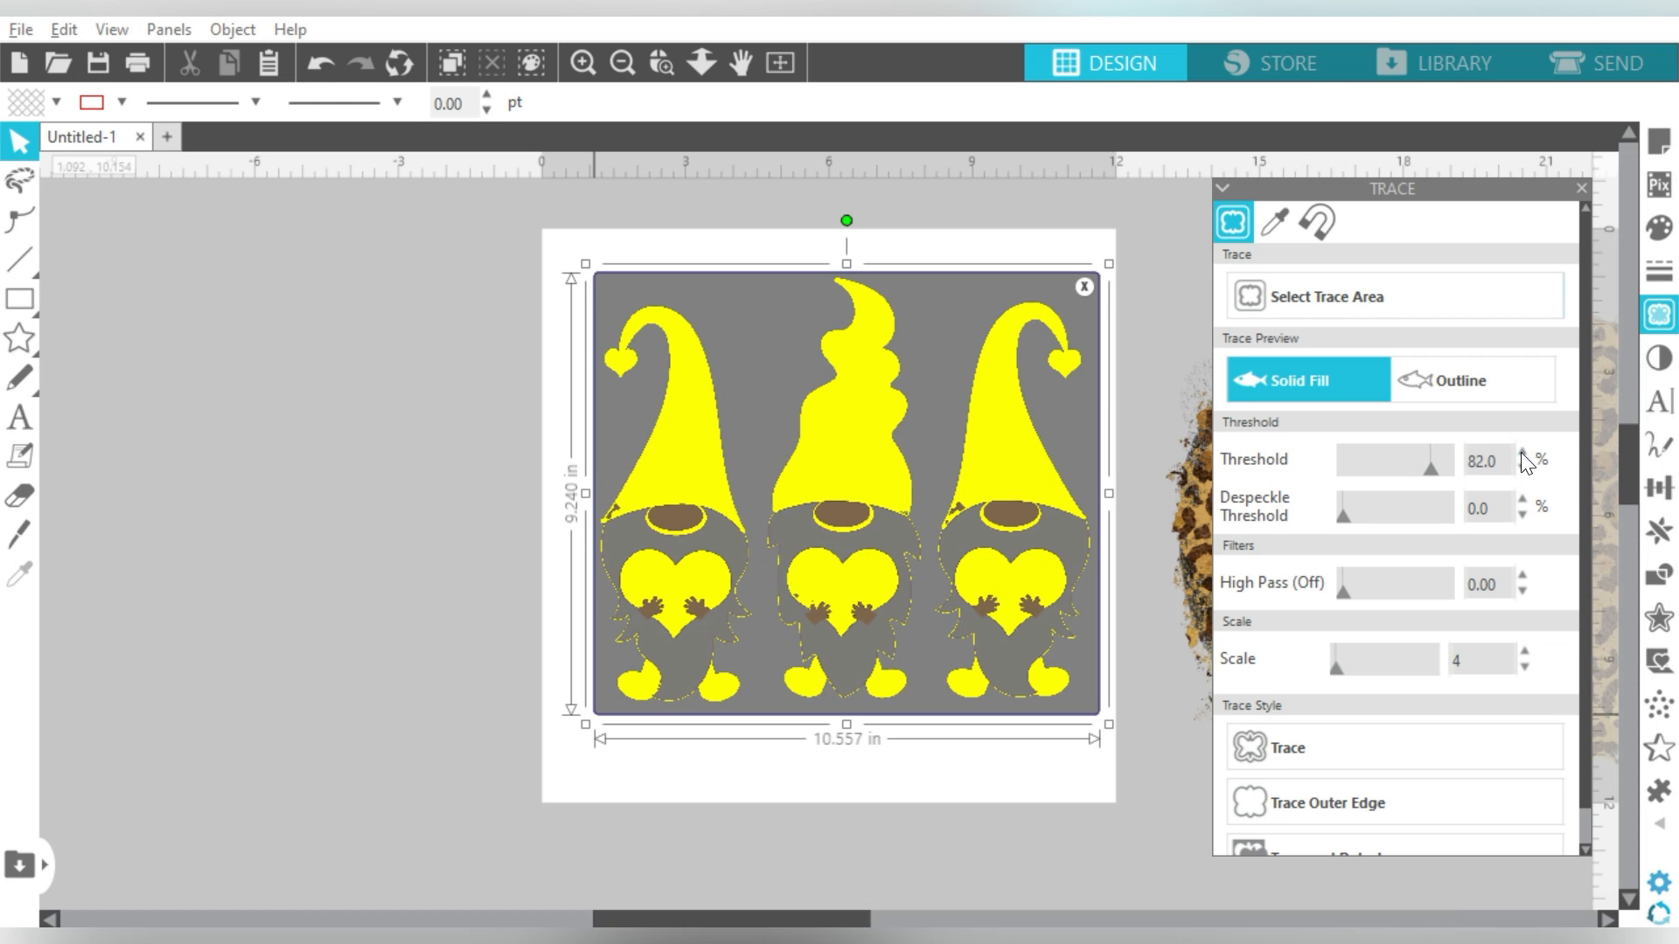
pyautogui.click(1522, 453)
pyautogui.click(1523, 453)
pyautogui.click(1523, 453)
pyautogui.click(1522, 453)
pyautogui.click(1523, 453)
pyautogui.click(1522, 453)
pyautogui.click(1522, 453)
pyautogui.click(1522, 453)
pyautogui.click(1523, 453)
pyautogui.click(1522, 453)
pyautogui.click(1522, 453)
pyautogui.click(1522, 453)
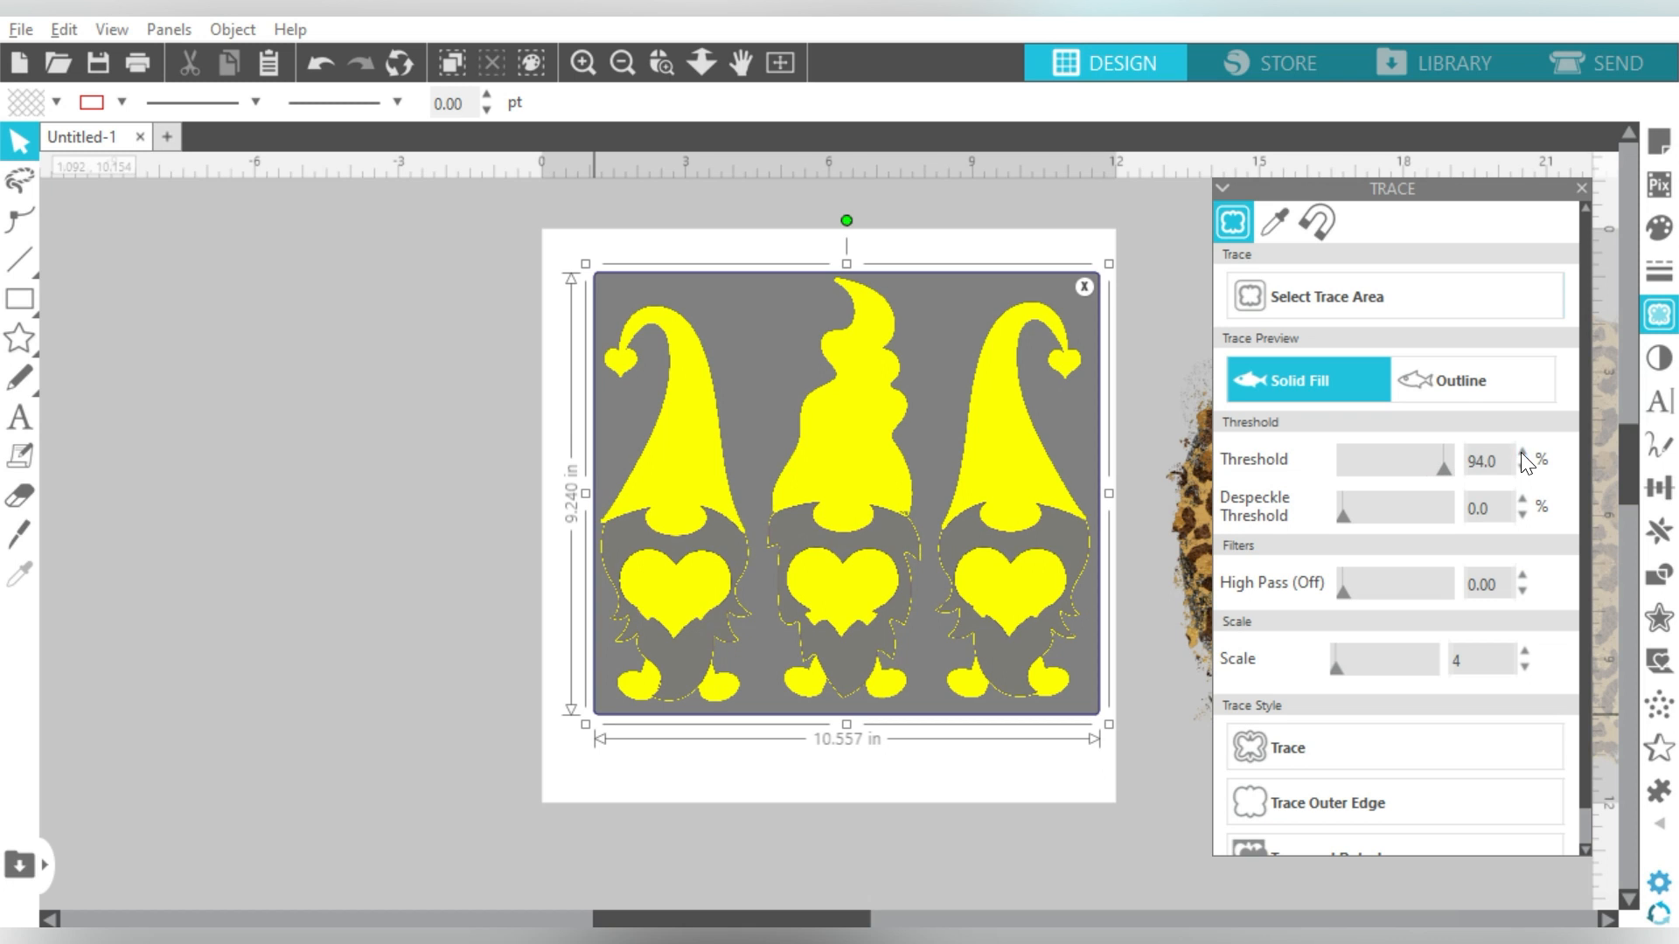
pyautogui.click(1522, 453)
pyautogui.click(1522, 453)
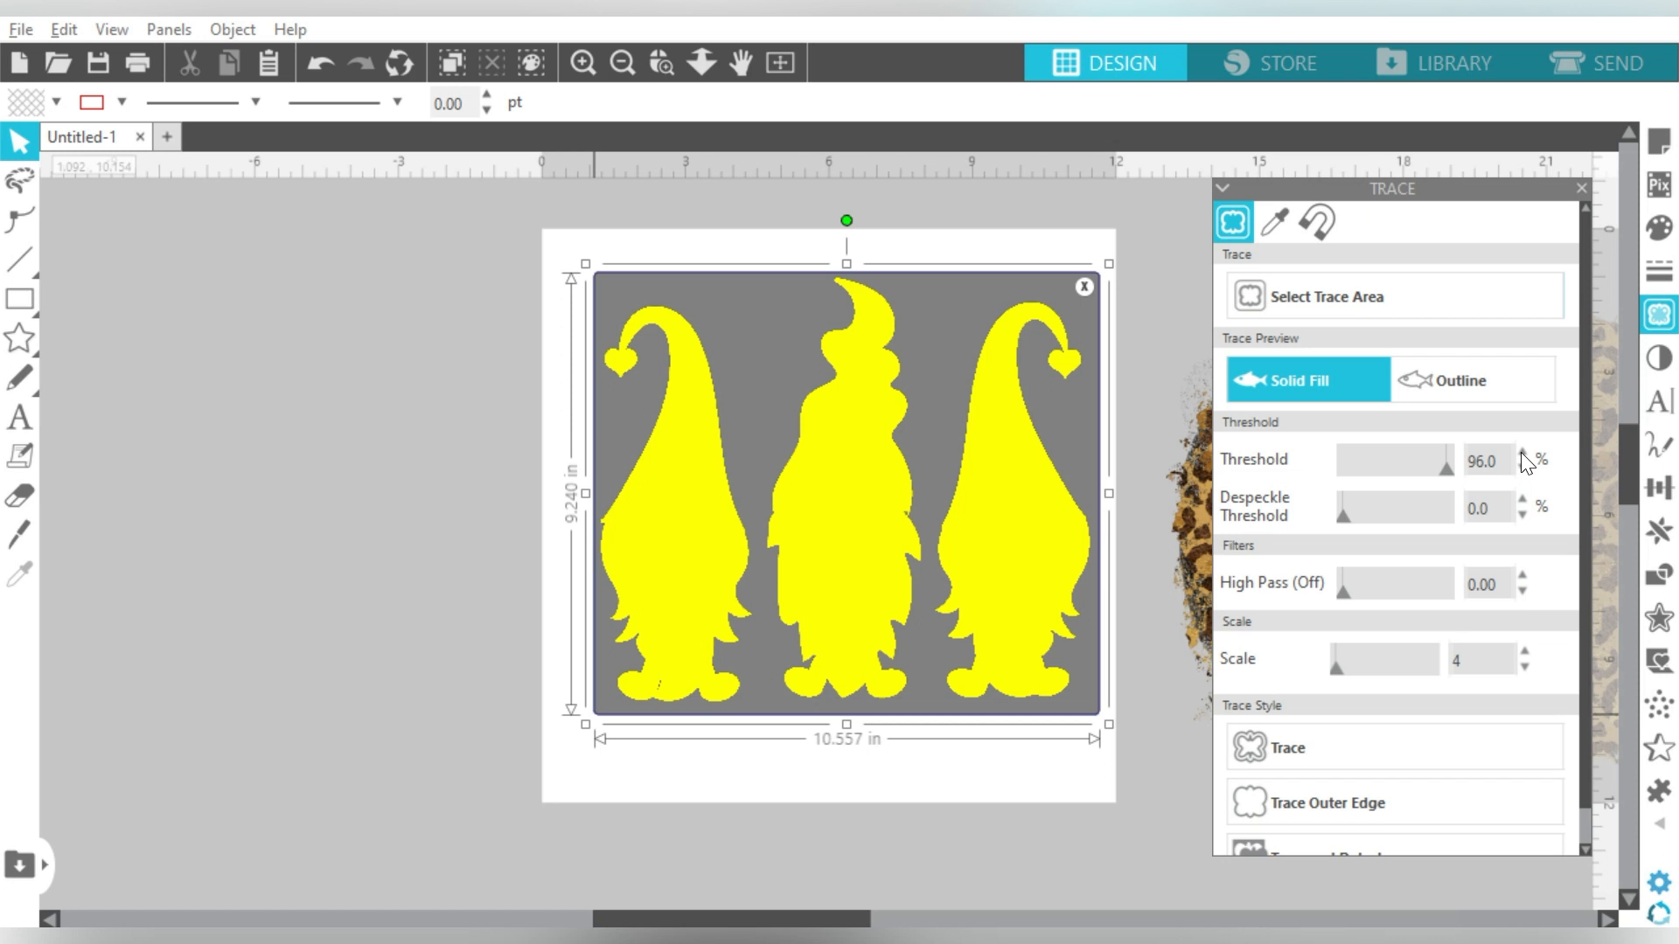
pyautogui.click(1274, 741)
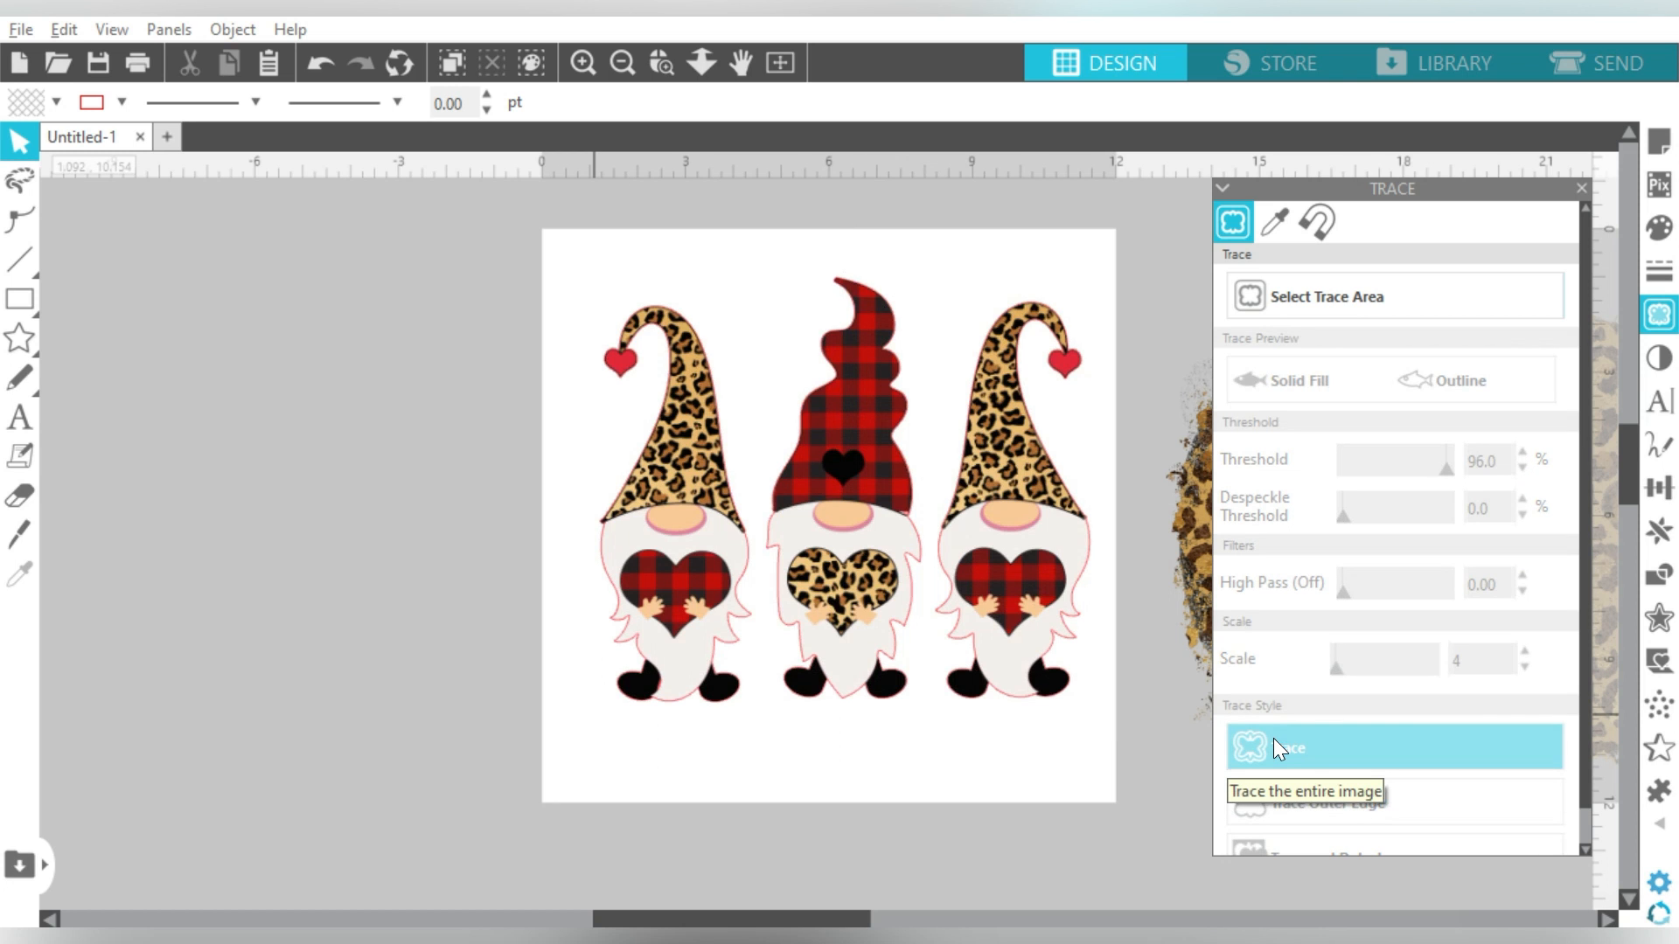
# Step: Duplicate the gnome image to the left of the page, delete the original over the trace and select the traced outlines
pyautogui.click(956, 297)
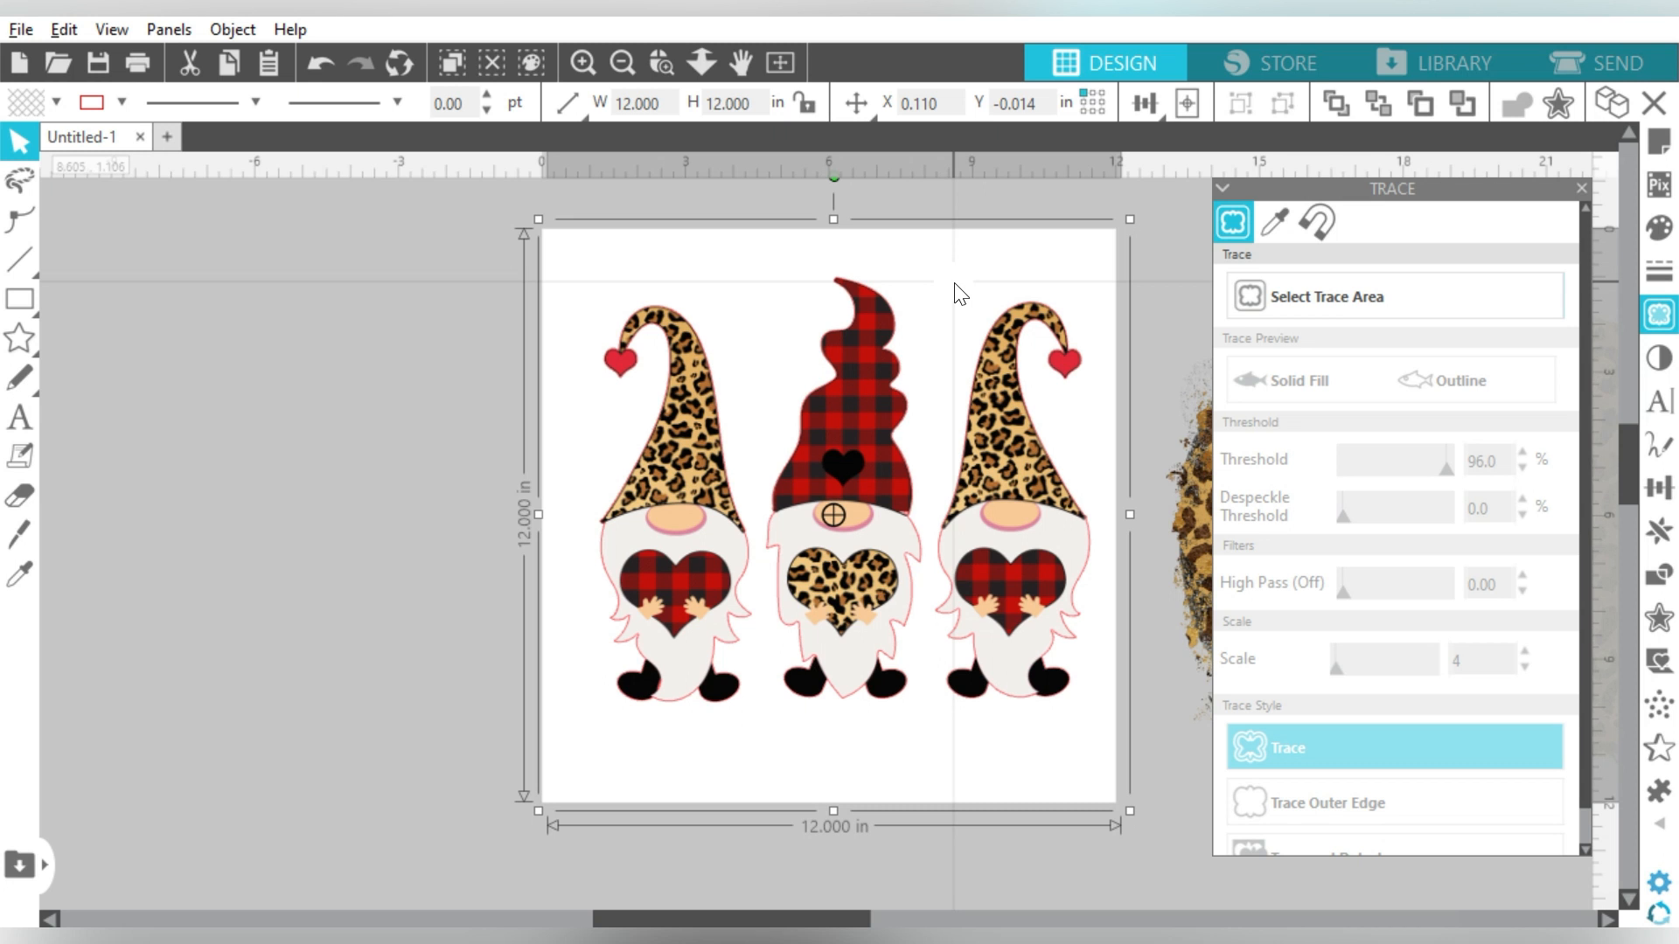
pyautogui.hotkey('ctrl', 'Left')
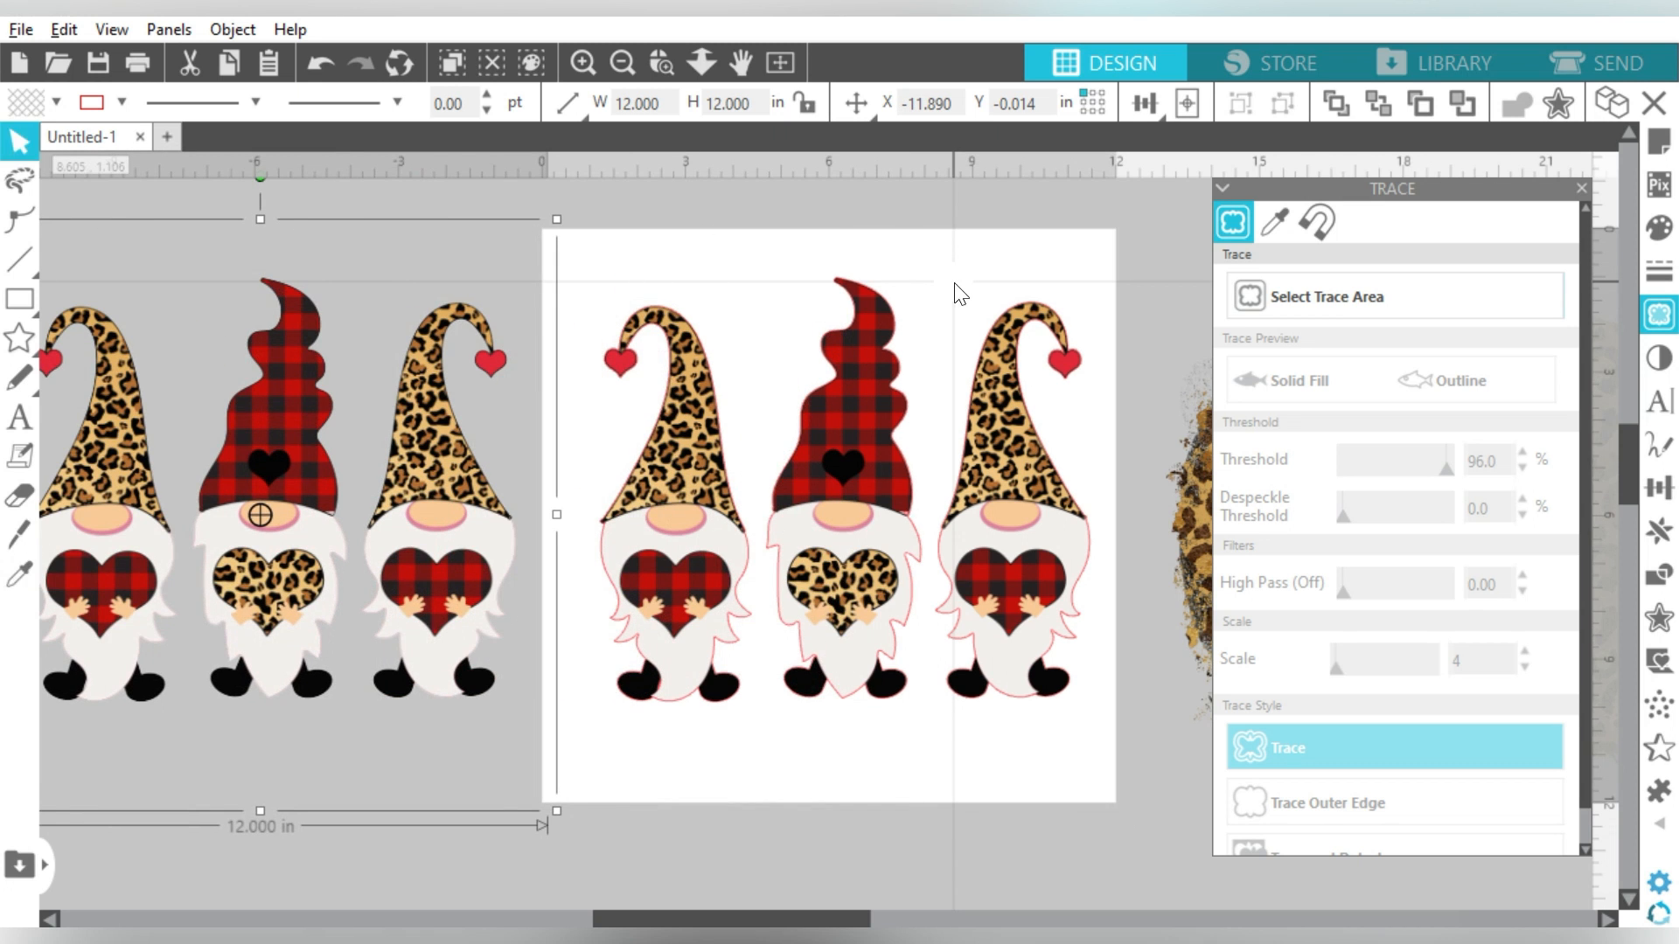
pyautogui.click(877, 364)
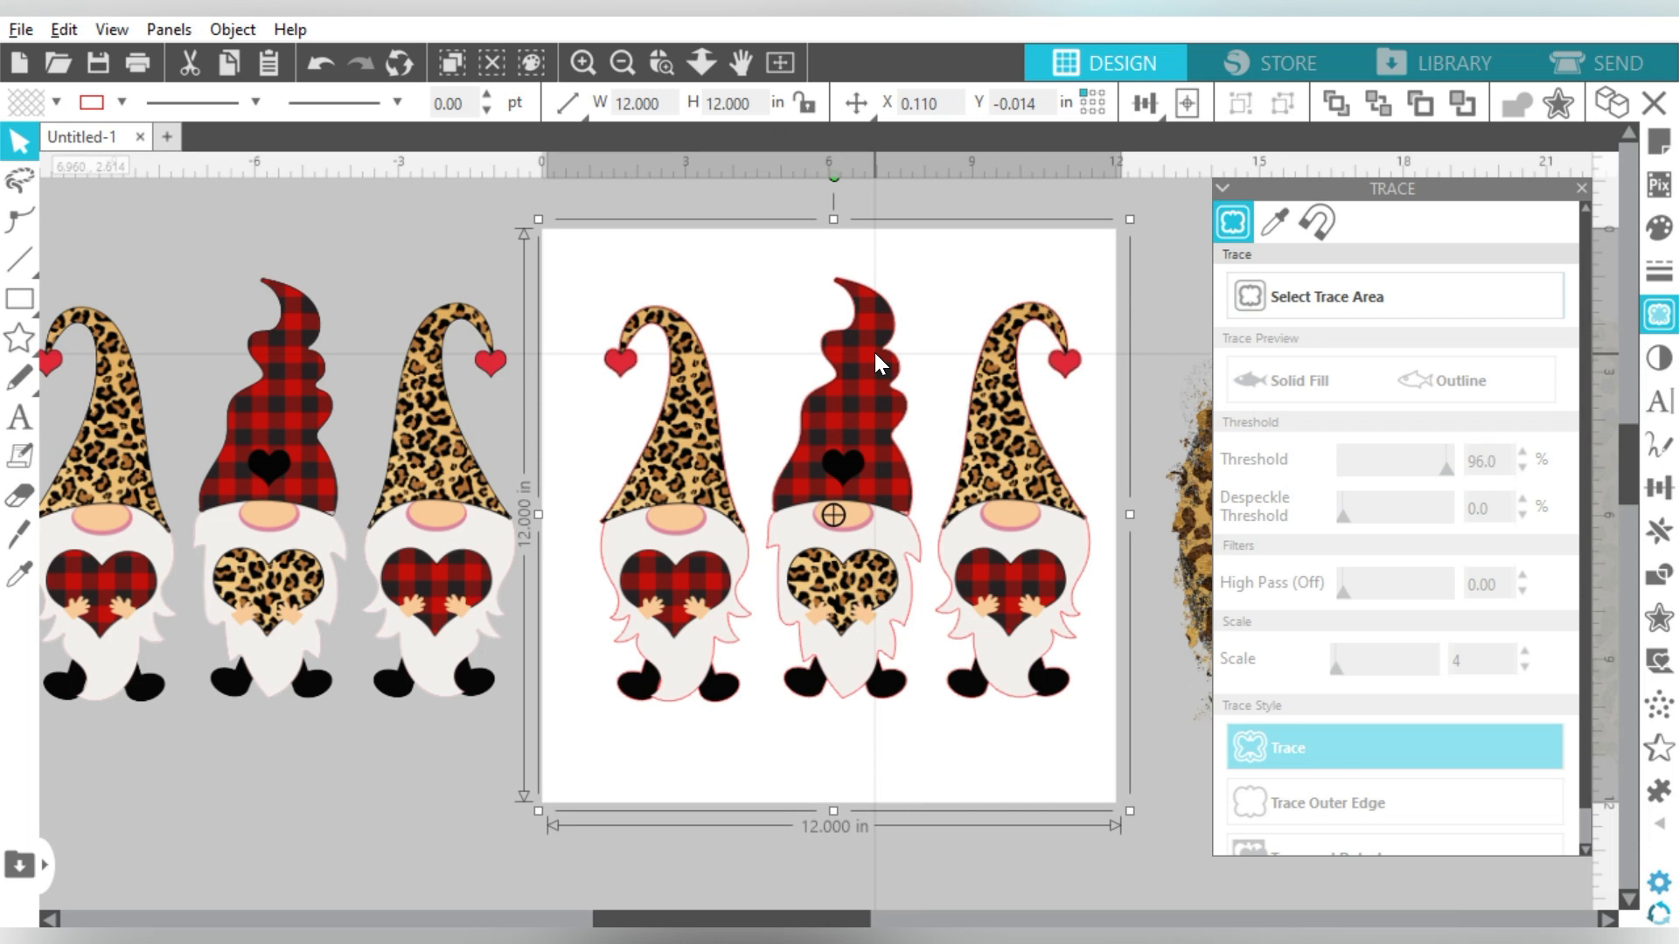
pyautogui.press('Delete')
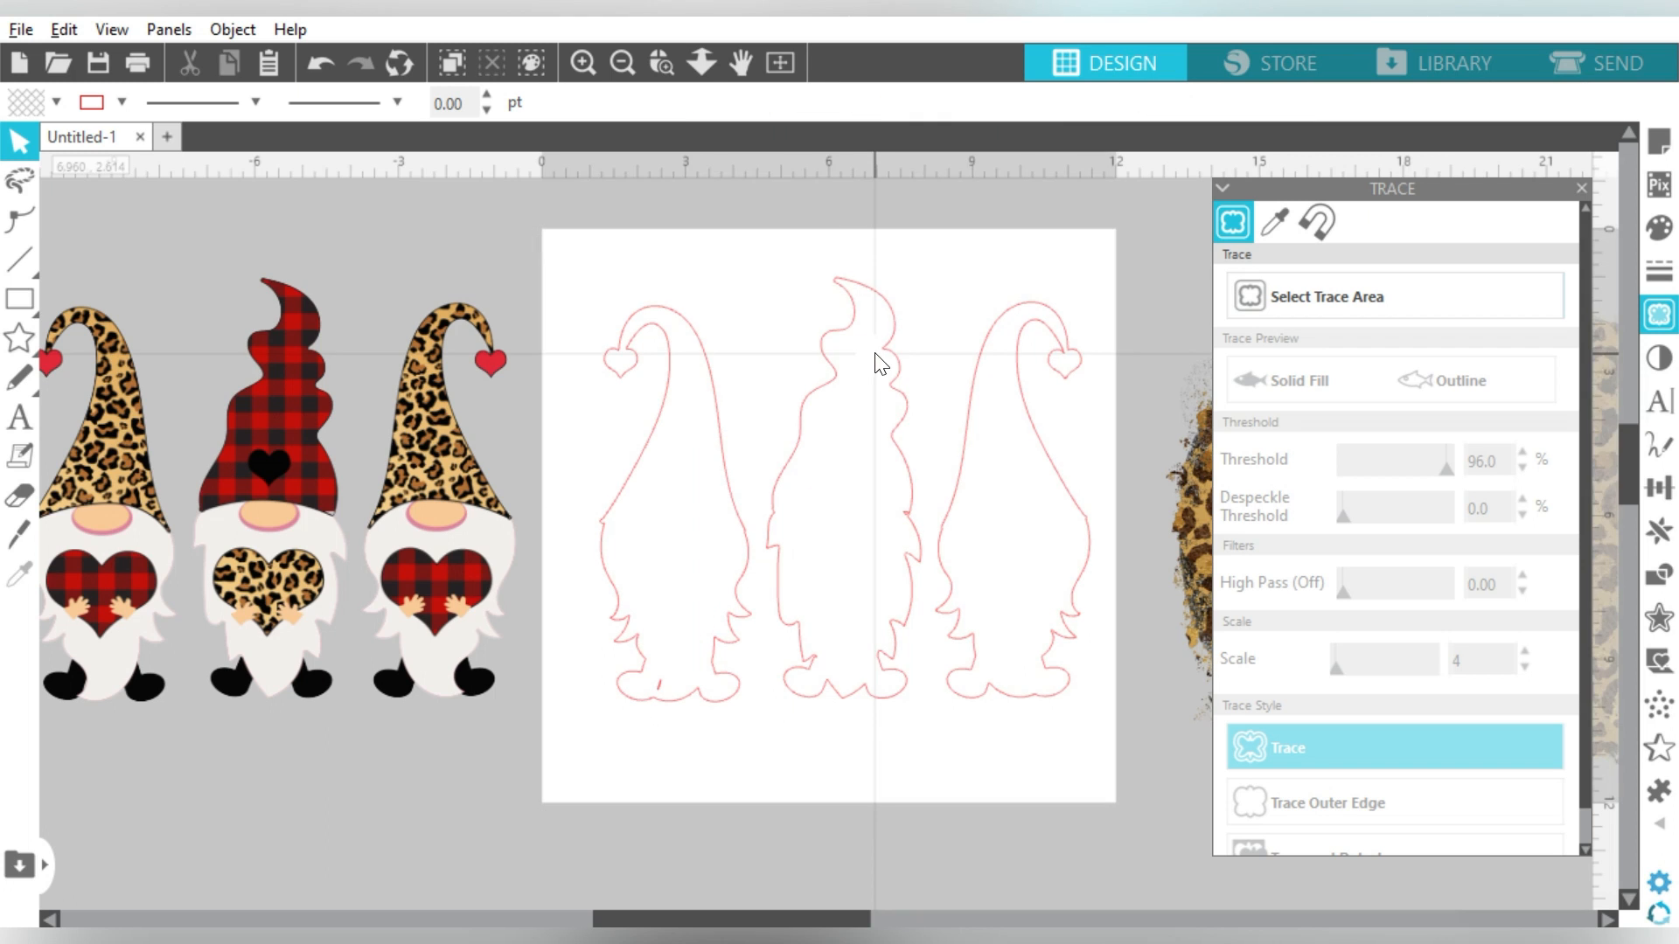
pyautogui.click(892, 363)
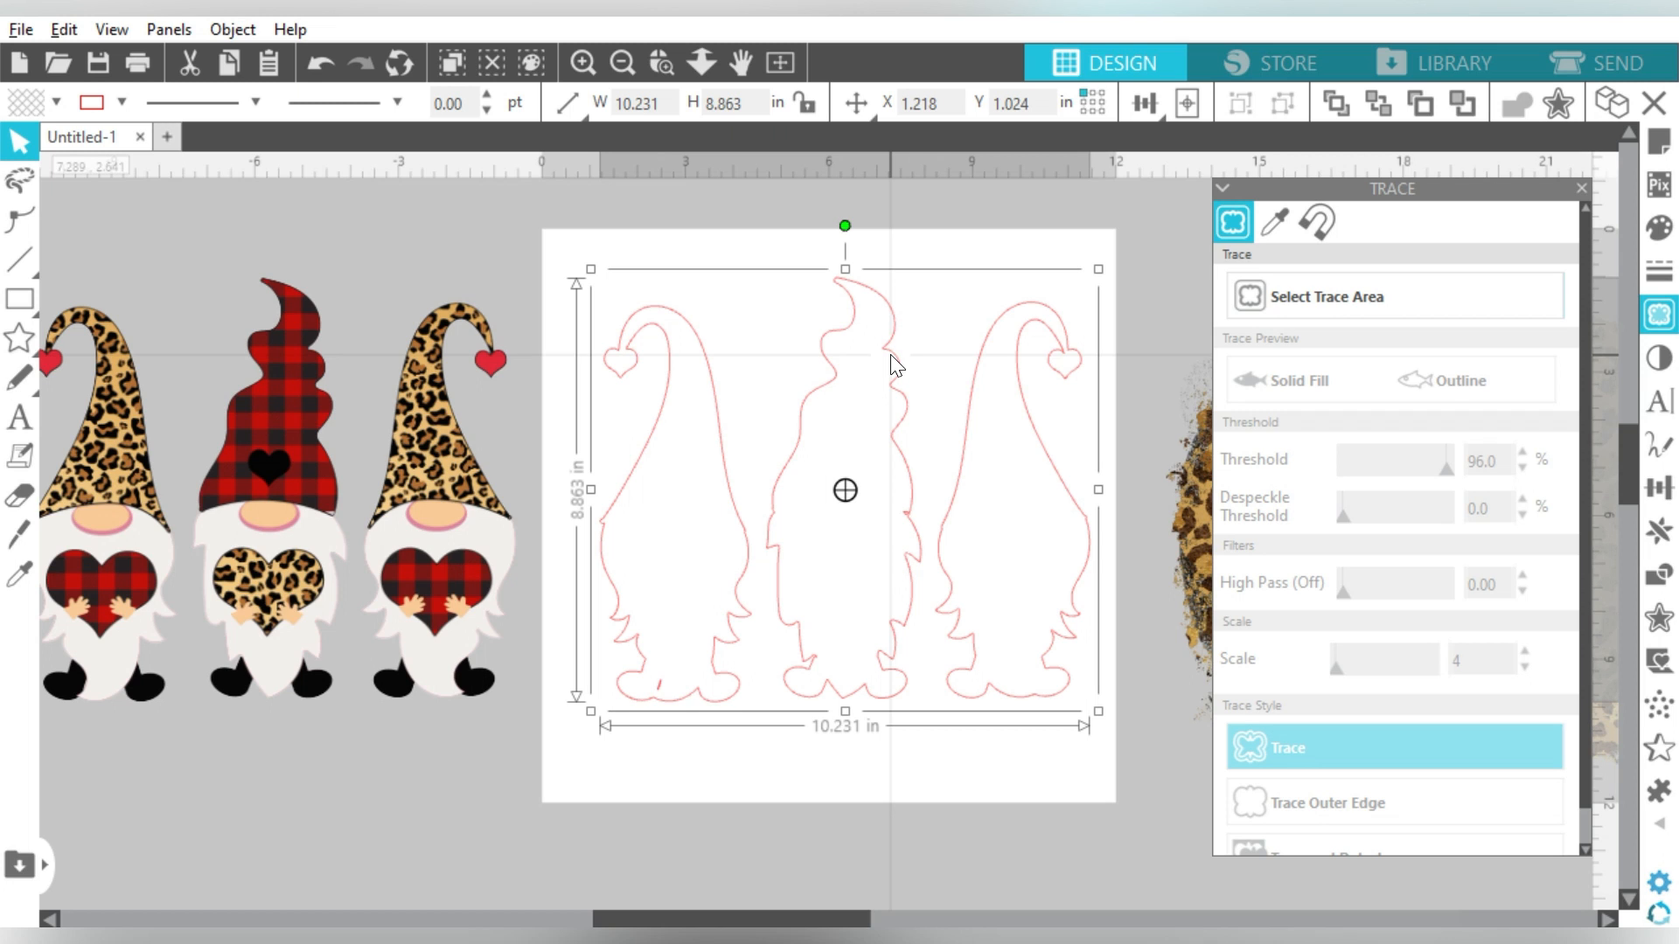
# Step: Offset the traced gnome outlines outward by 0.070 in with rounded corners
pyautogui.click(1653, 628)
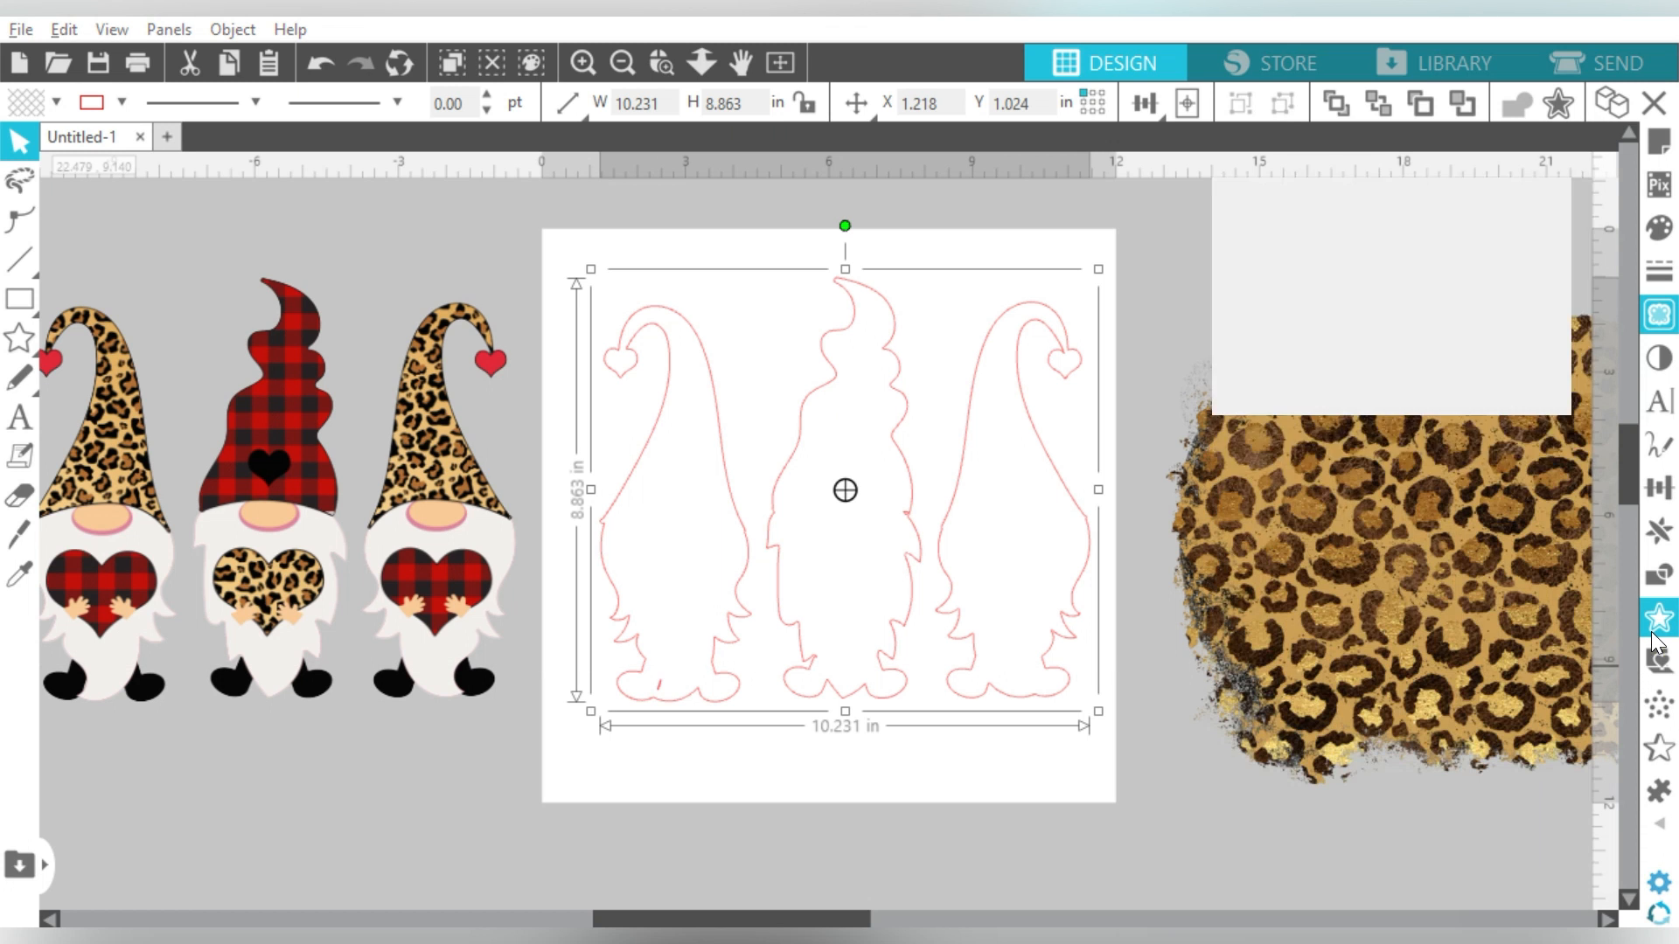
pyautogui.click(1282, 254)
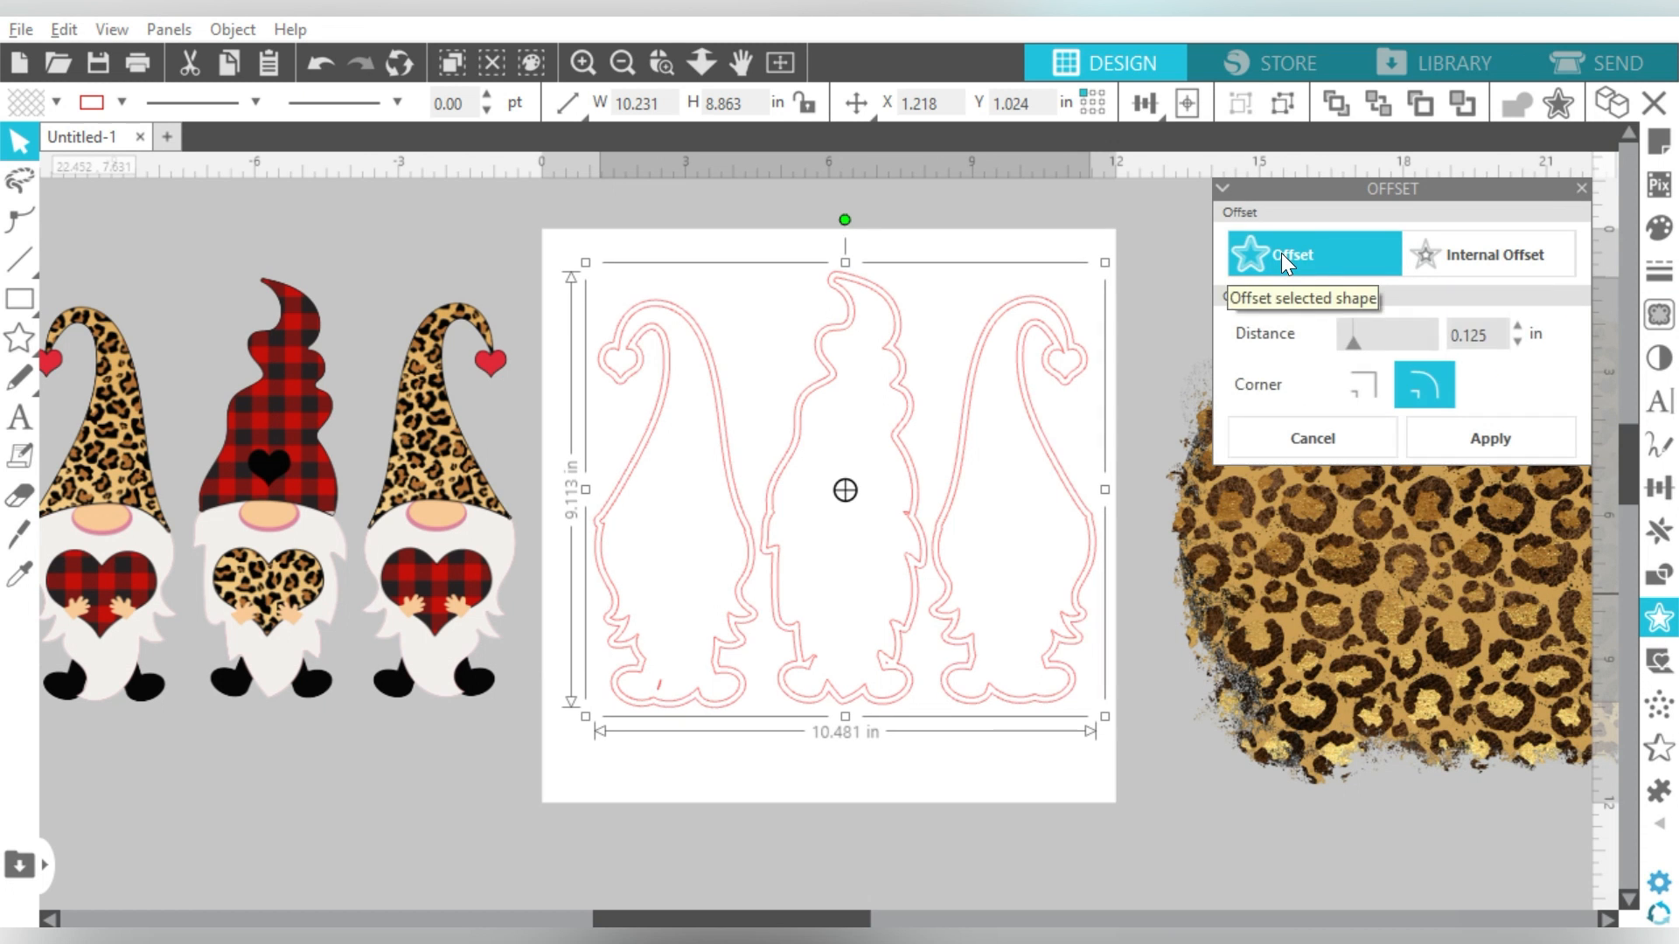
pyautogui.click(1491, 338)
pyautogui.write('0.070')
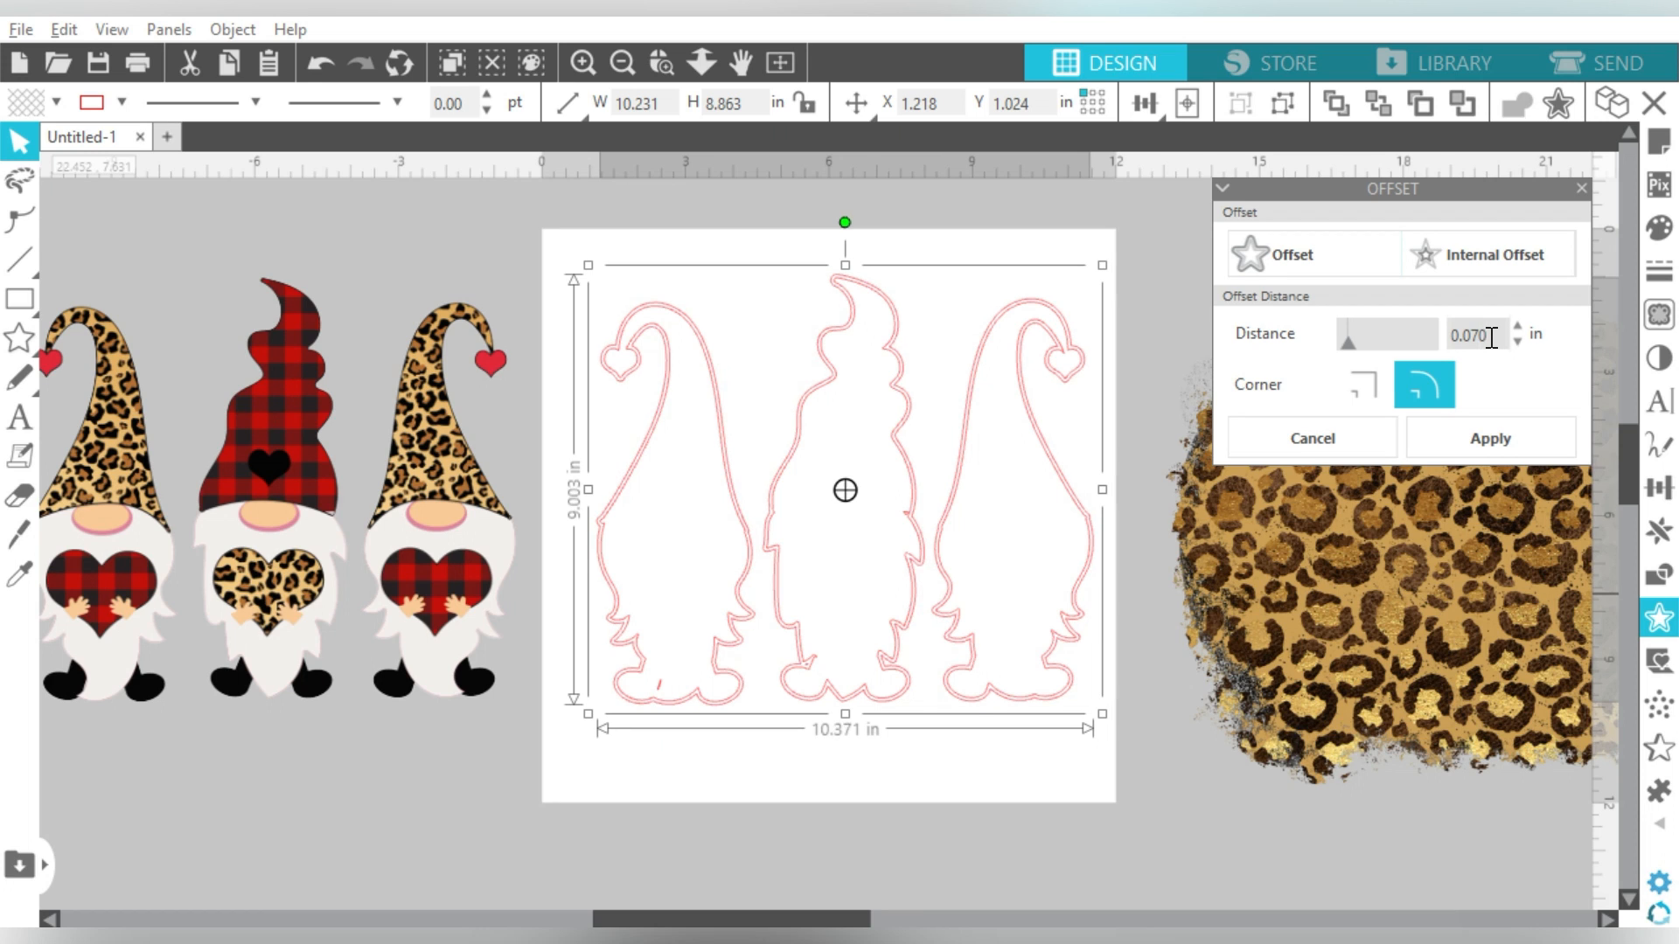
pyautogui.click(1473, 439)
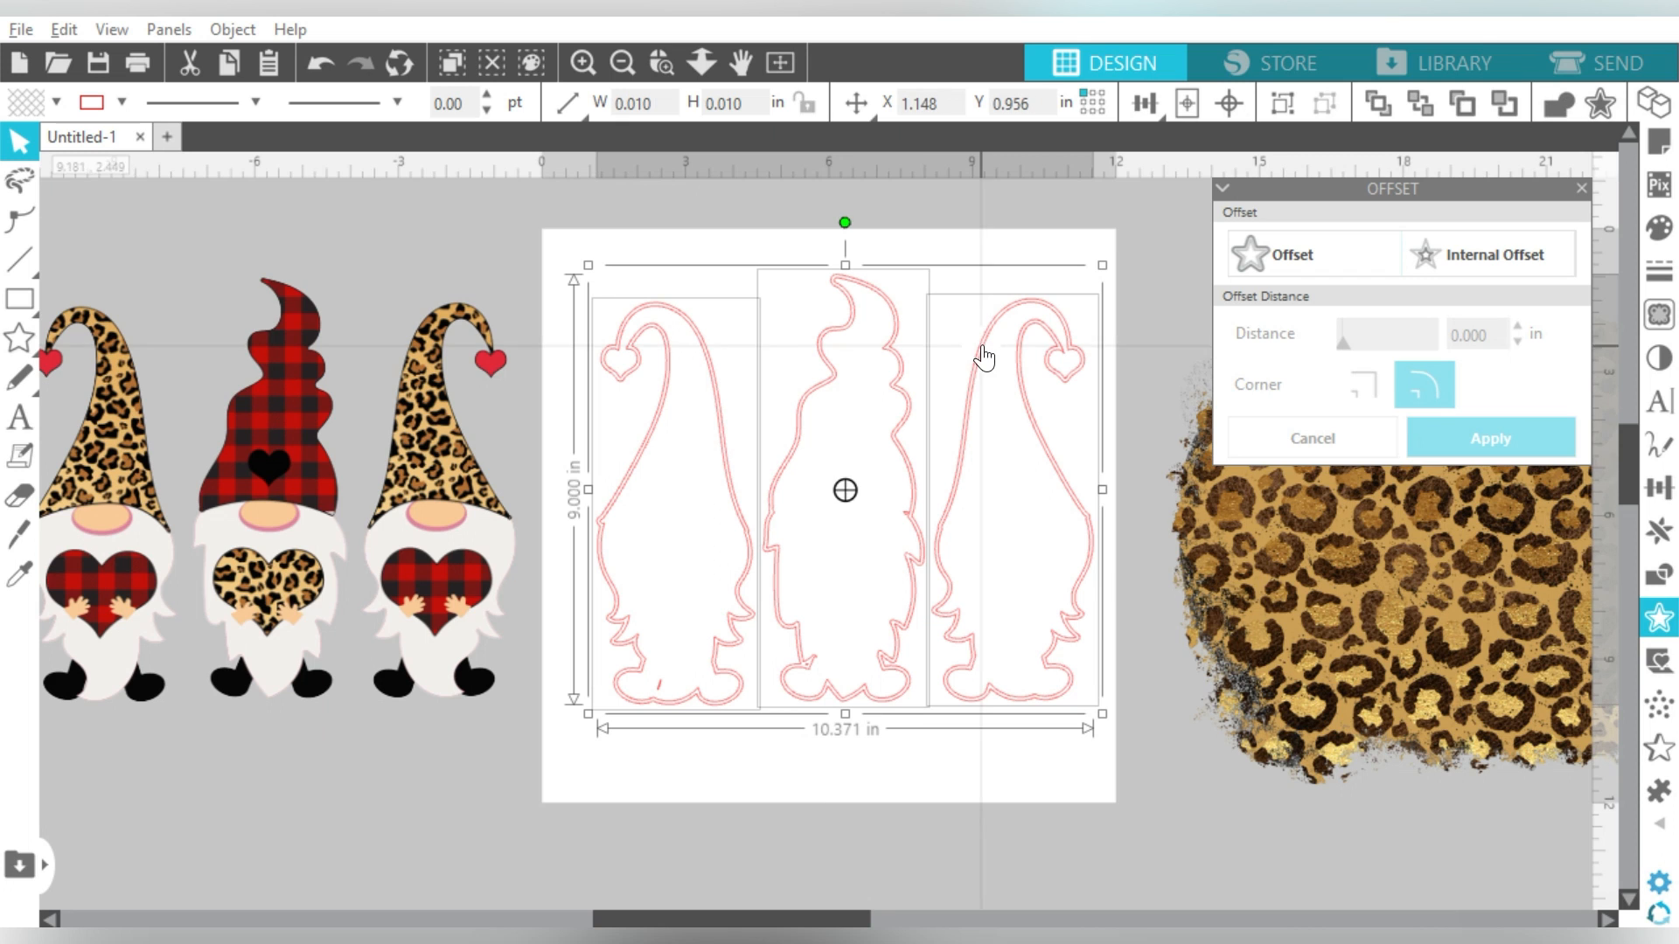
# Step: Group the offset gnome outlines and delete the original trace lines inside them
pyautogui.click(1278, 103)
pyautogui.click(1063, 218)
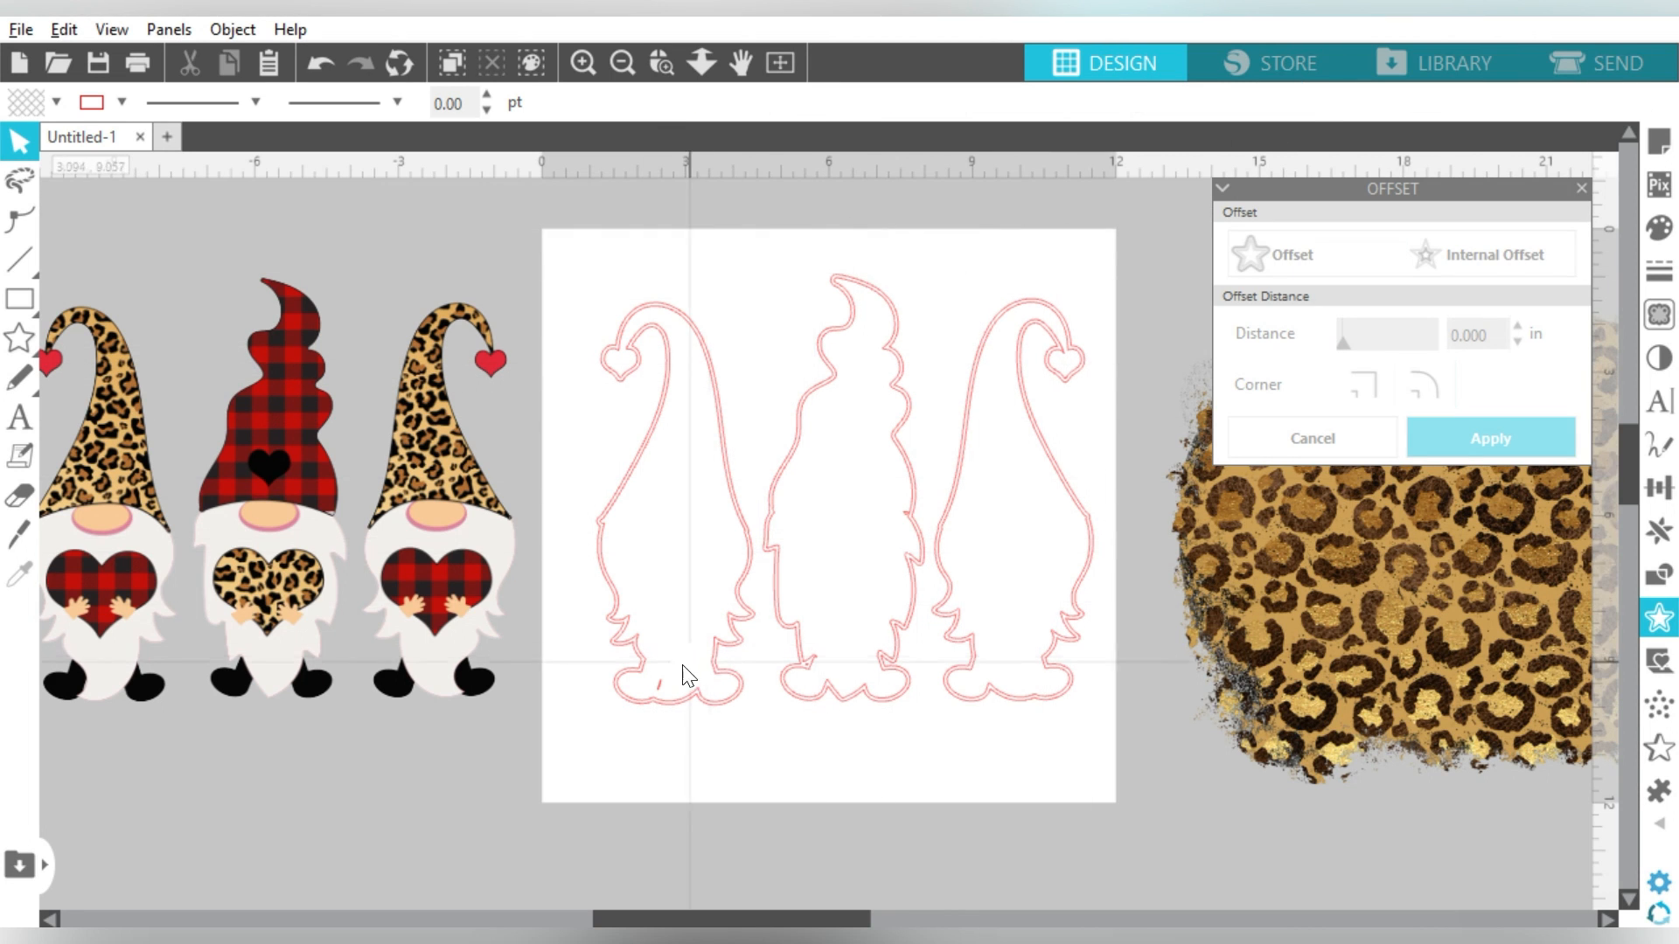
pyautogui.click(659, 683)
pyautogui.press('Delete')
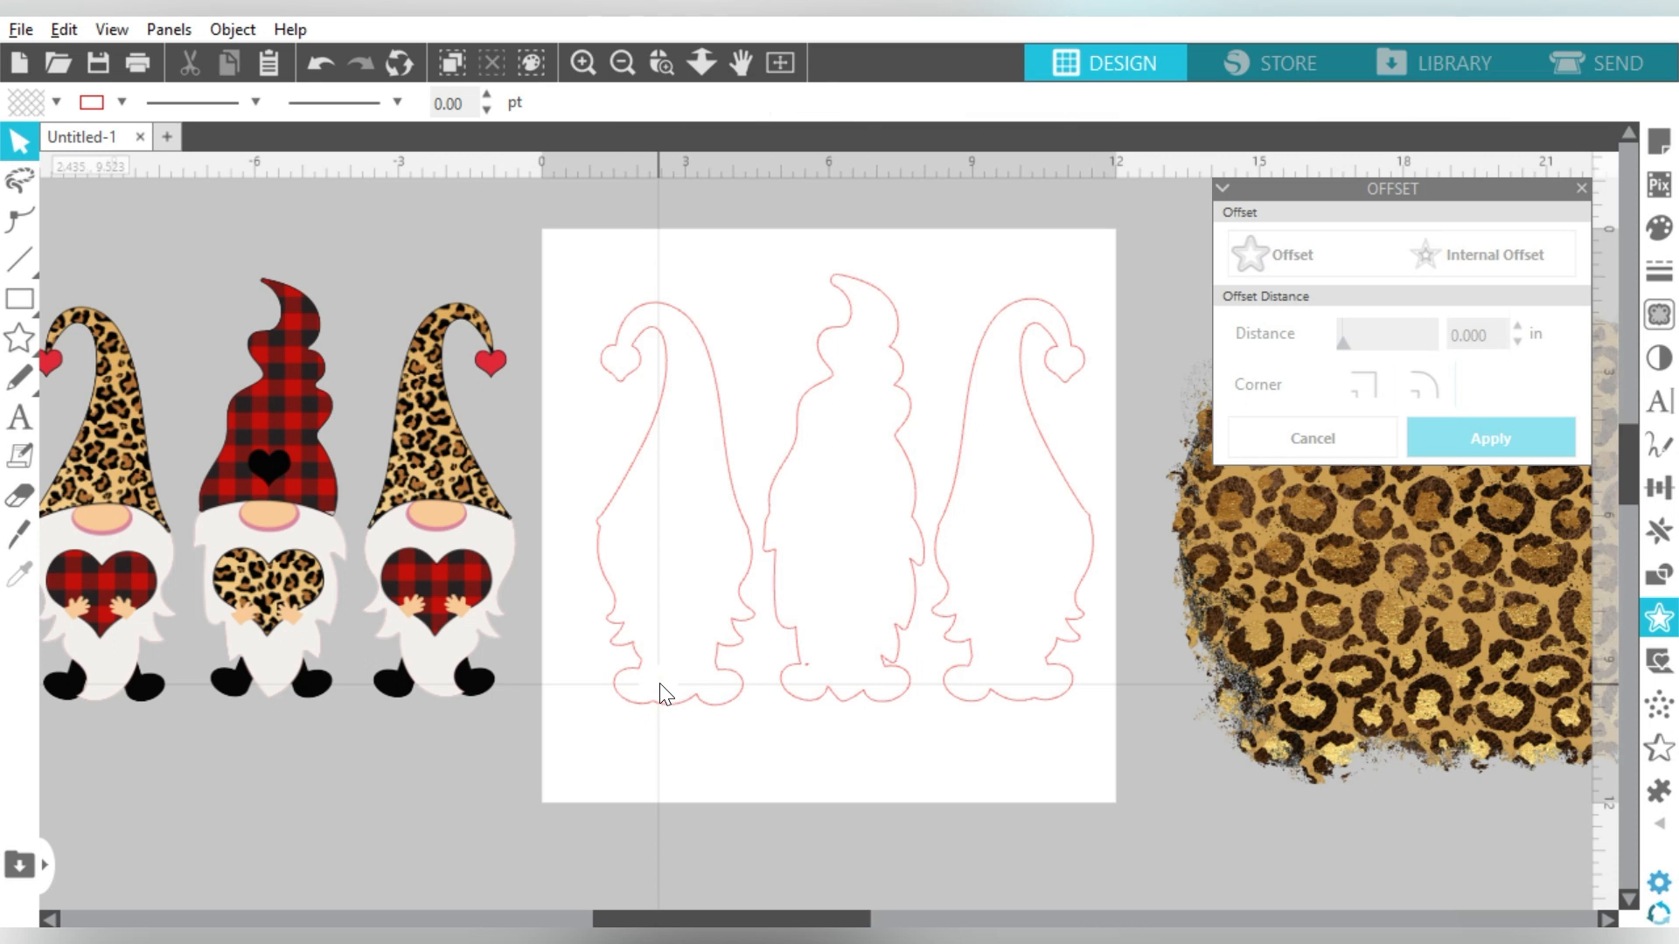
# Step: Fill the offset gnome outlines with white and remove their red line color
pyautogui.click(660, 697)
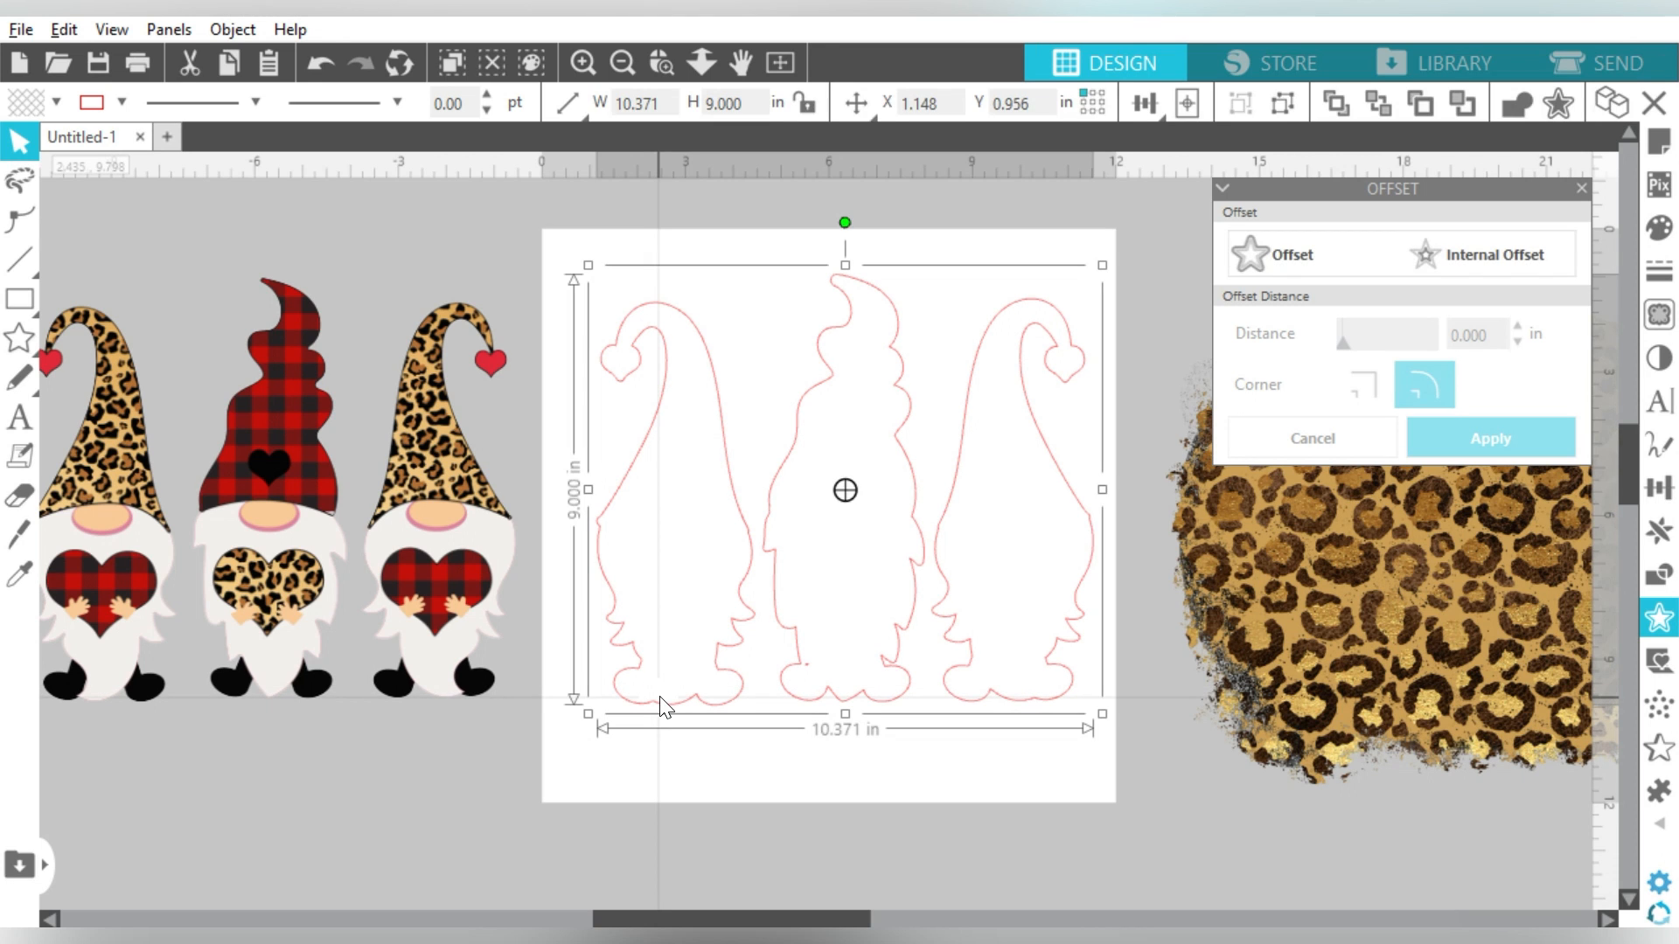
pyautogui.click(1655, 231)
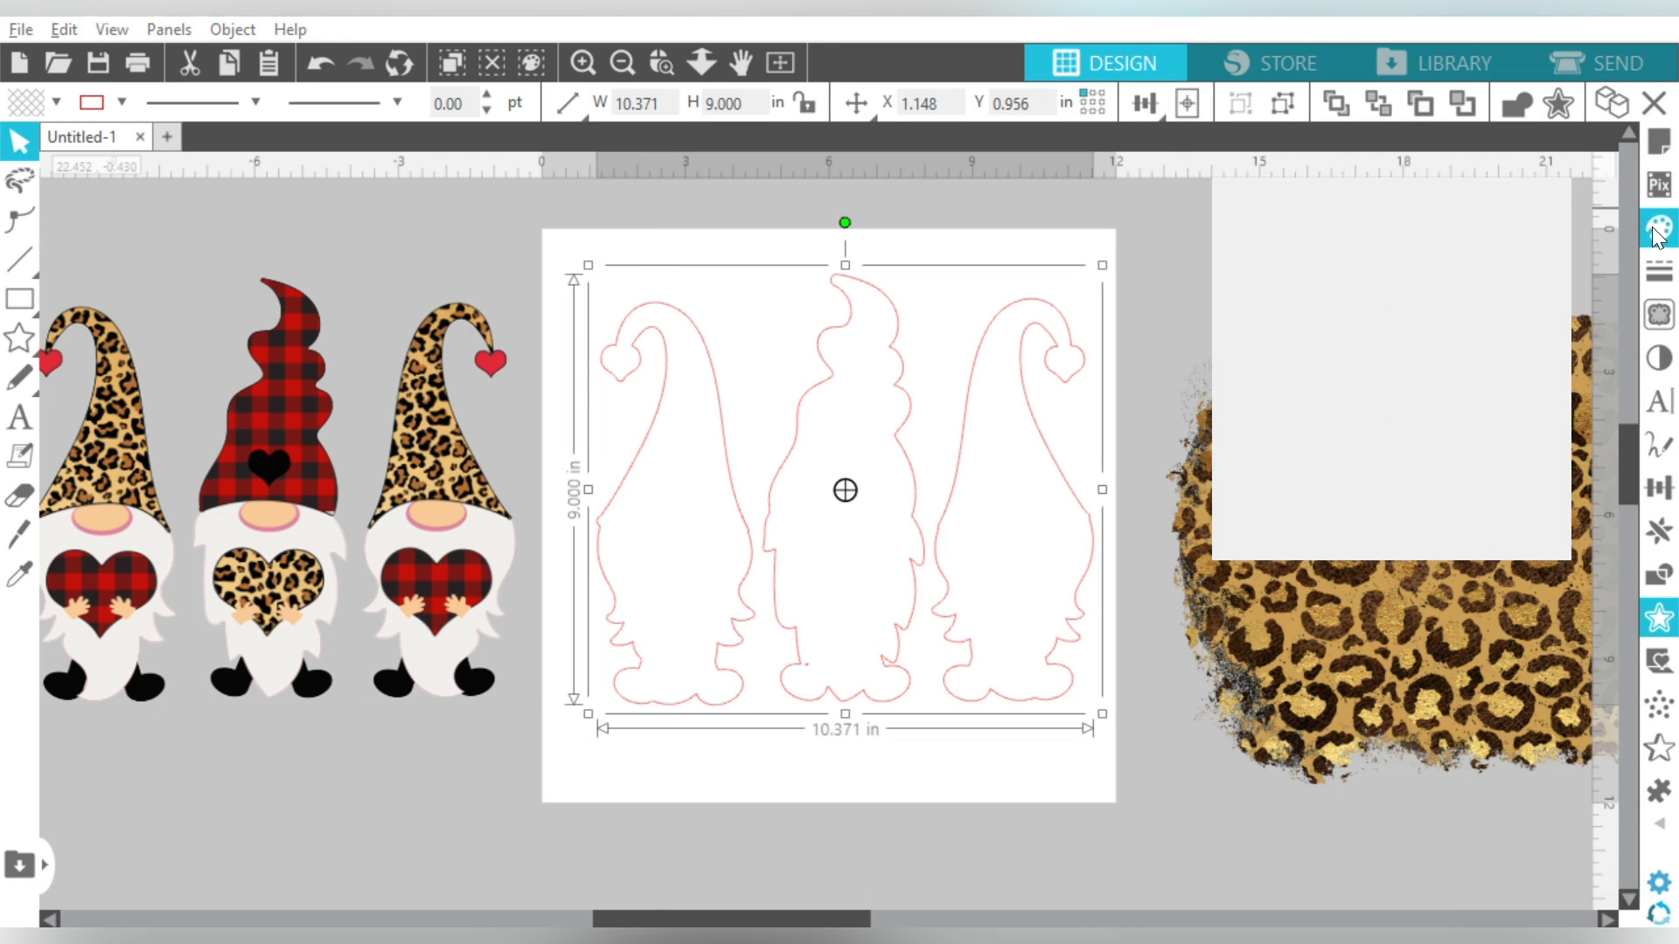
pyautogui.click(1258, 282)
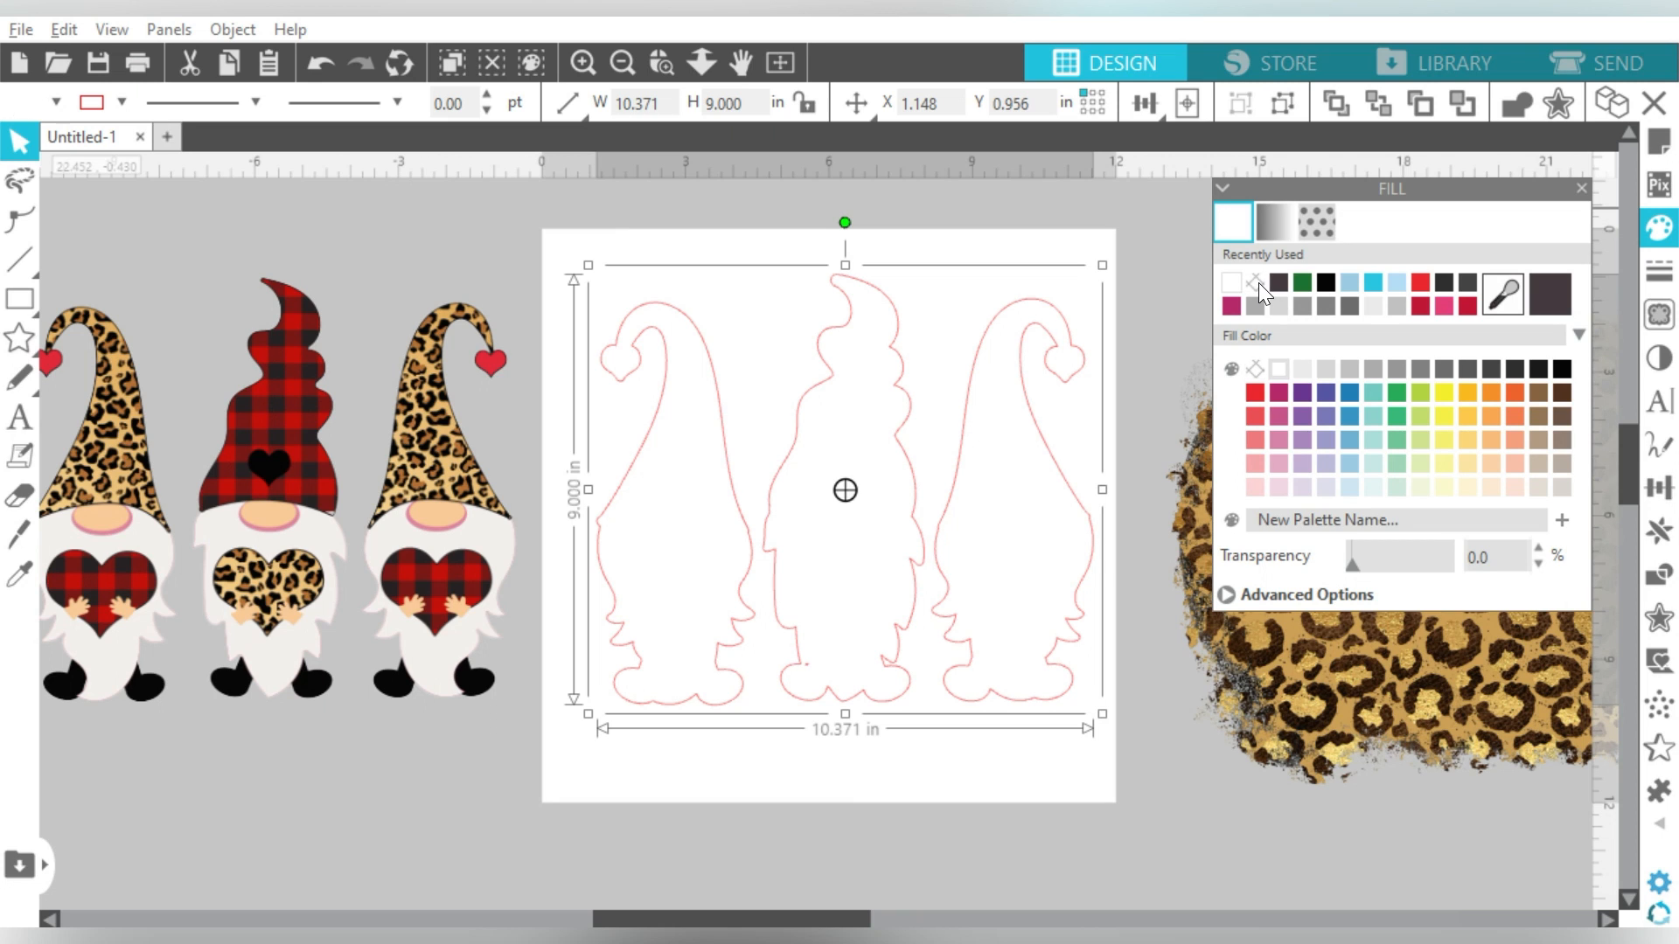
pyautogui.click(124, 97)
pyautogui.click(121, 135)
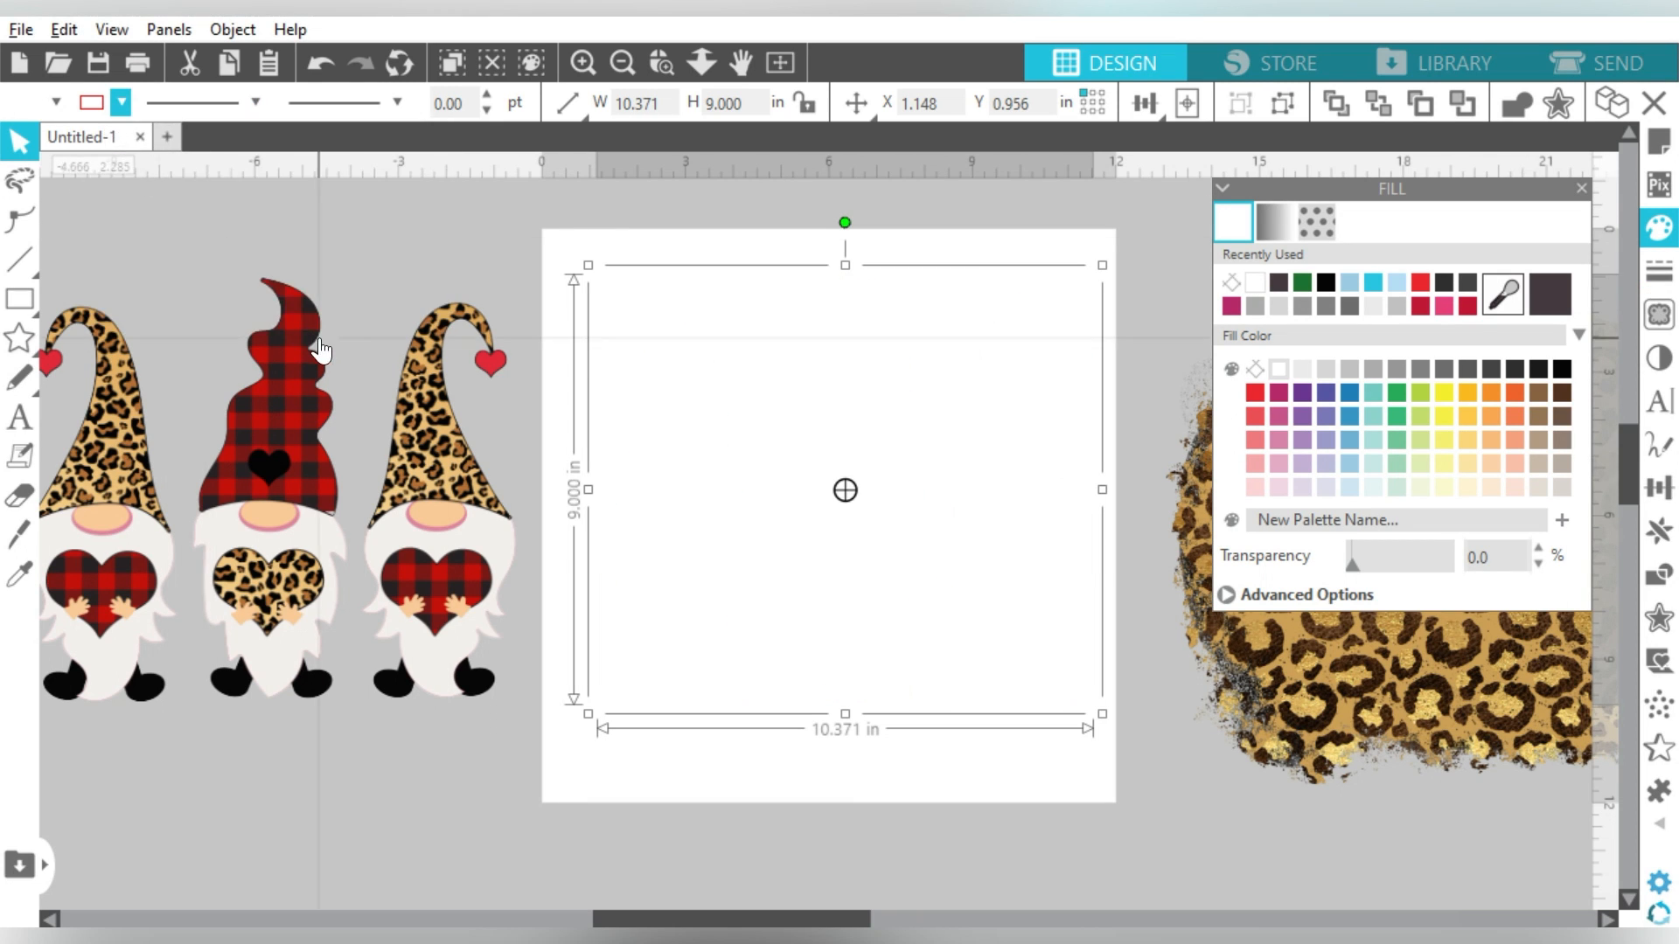
# Step: Duplicate the gnome image onto the page in front of the white shapes and delete the off-page copy
pyautogui.click(281, 401)
pyautogui.press('i')
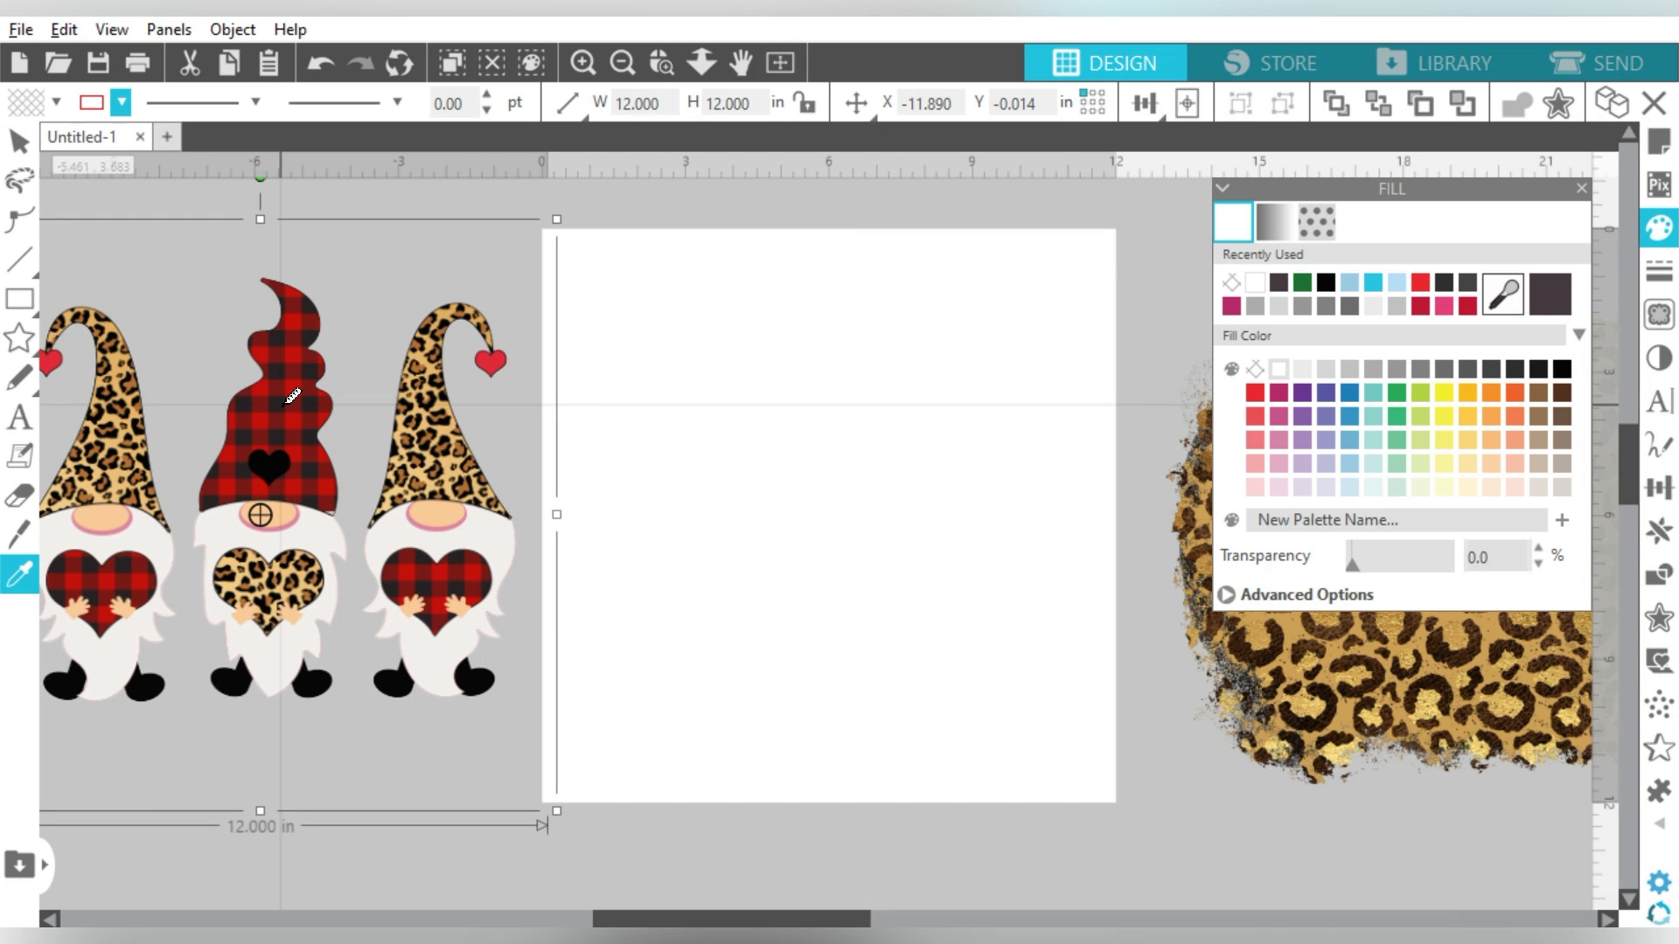
pyautogui.hotkey('ctrl', 'Right')
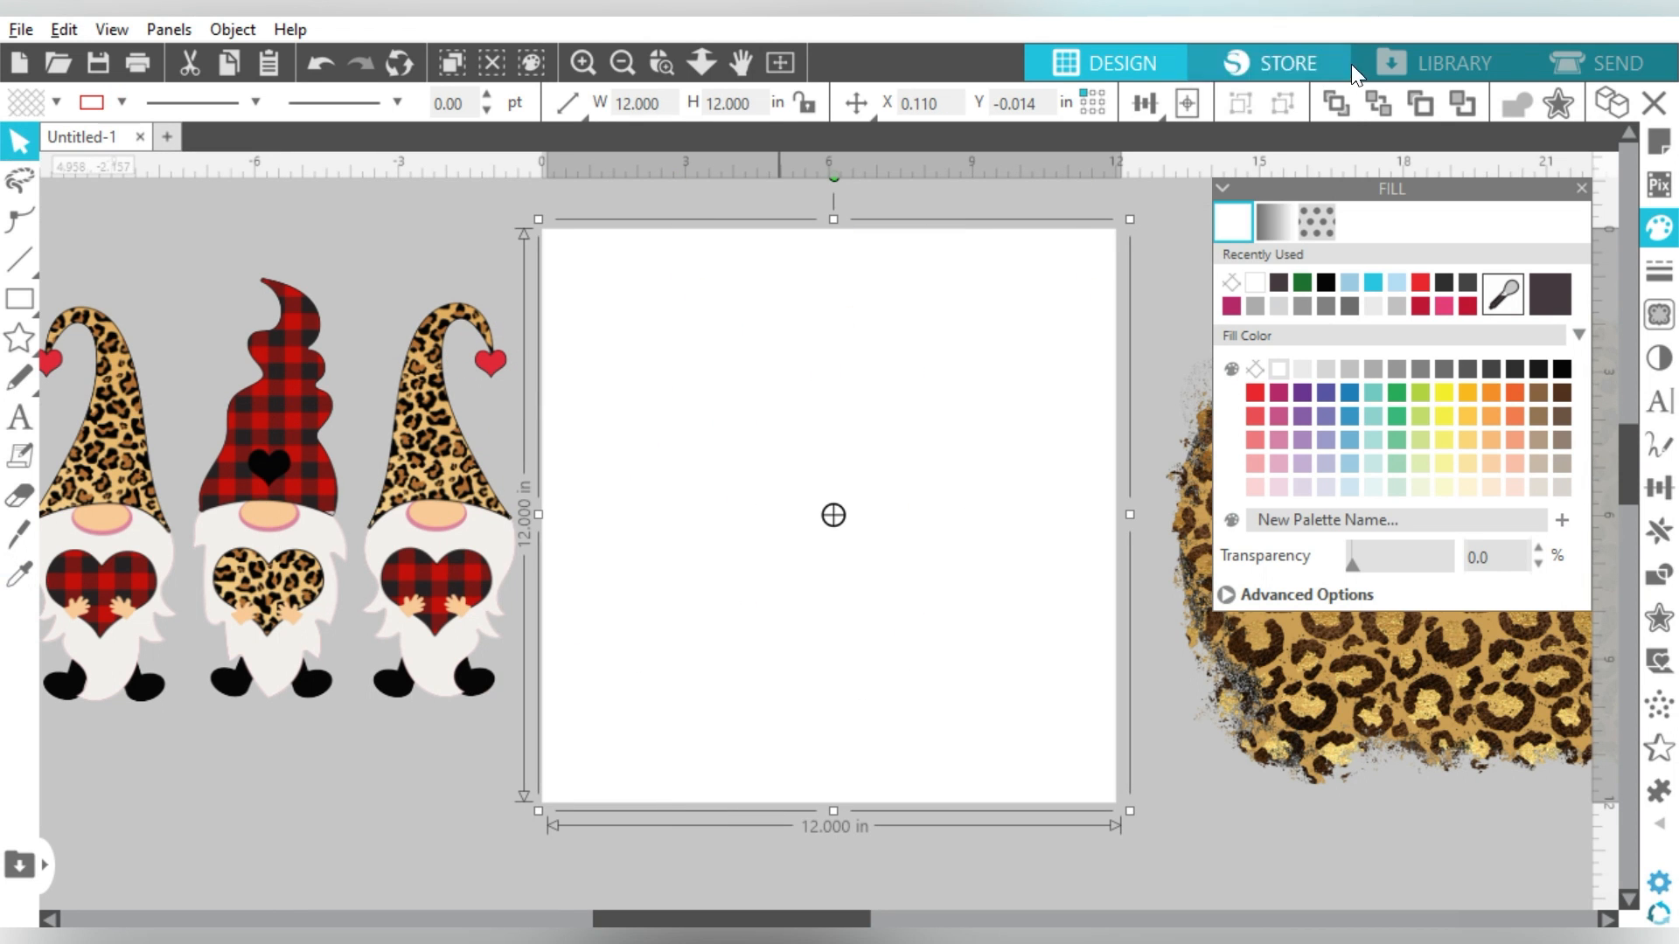
pyautogui.click(1335, 102)
pyautogui.click(442, 391)
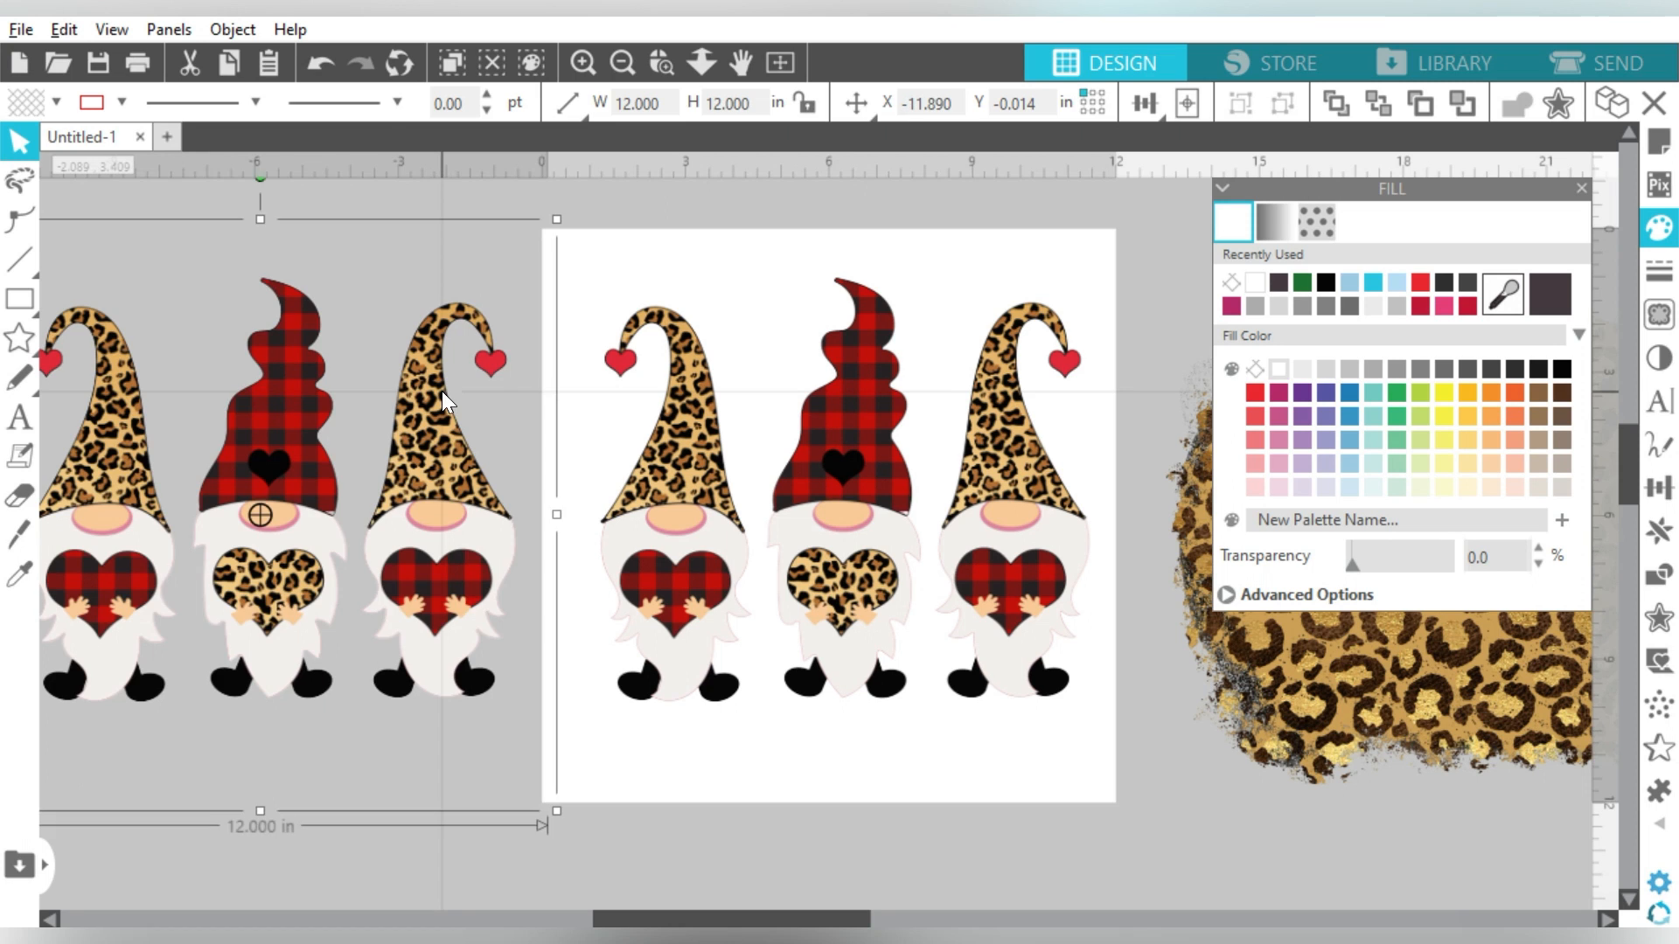
pyautogui.press('Delete')
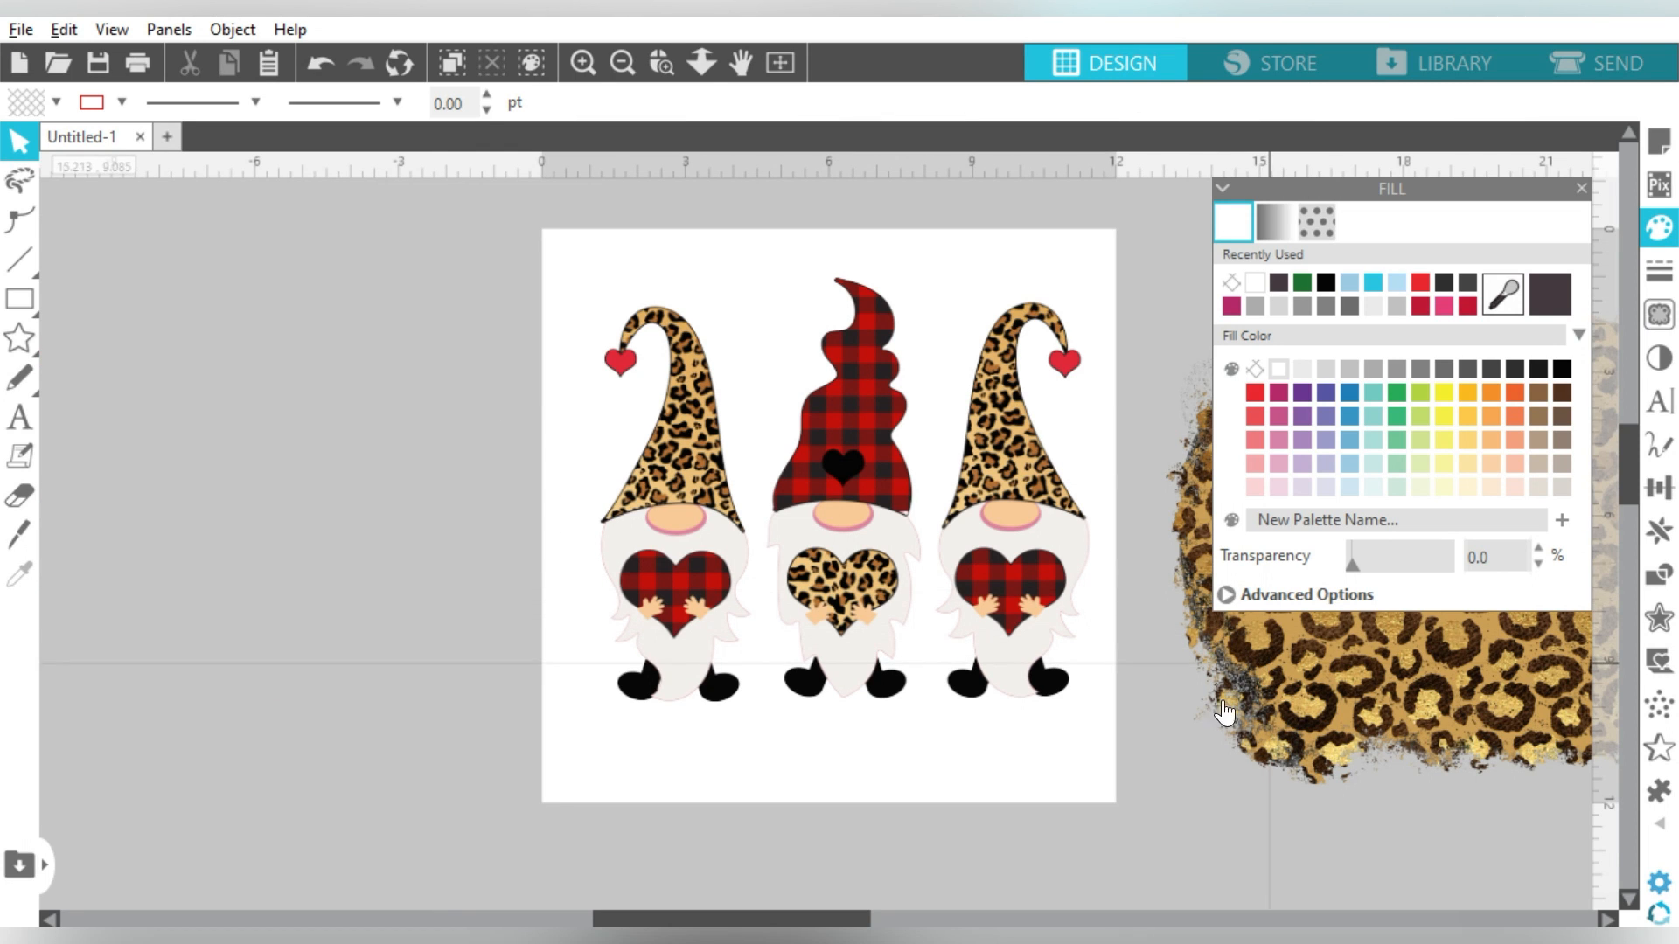
# Step: Group the gnome image with its white backing and move the leopard-print background onto the page behind them
pyautogui.click(691, 518)
pyautogui.press('i')
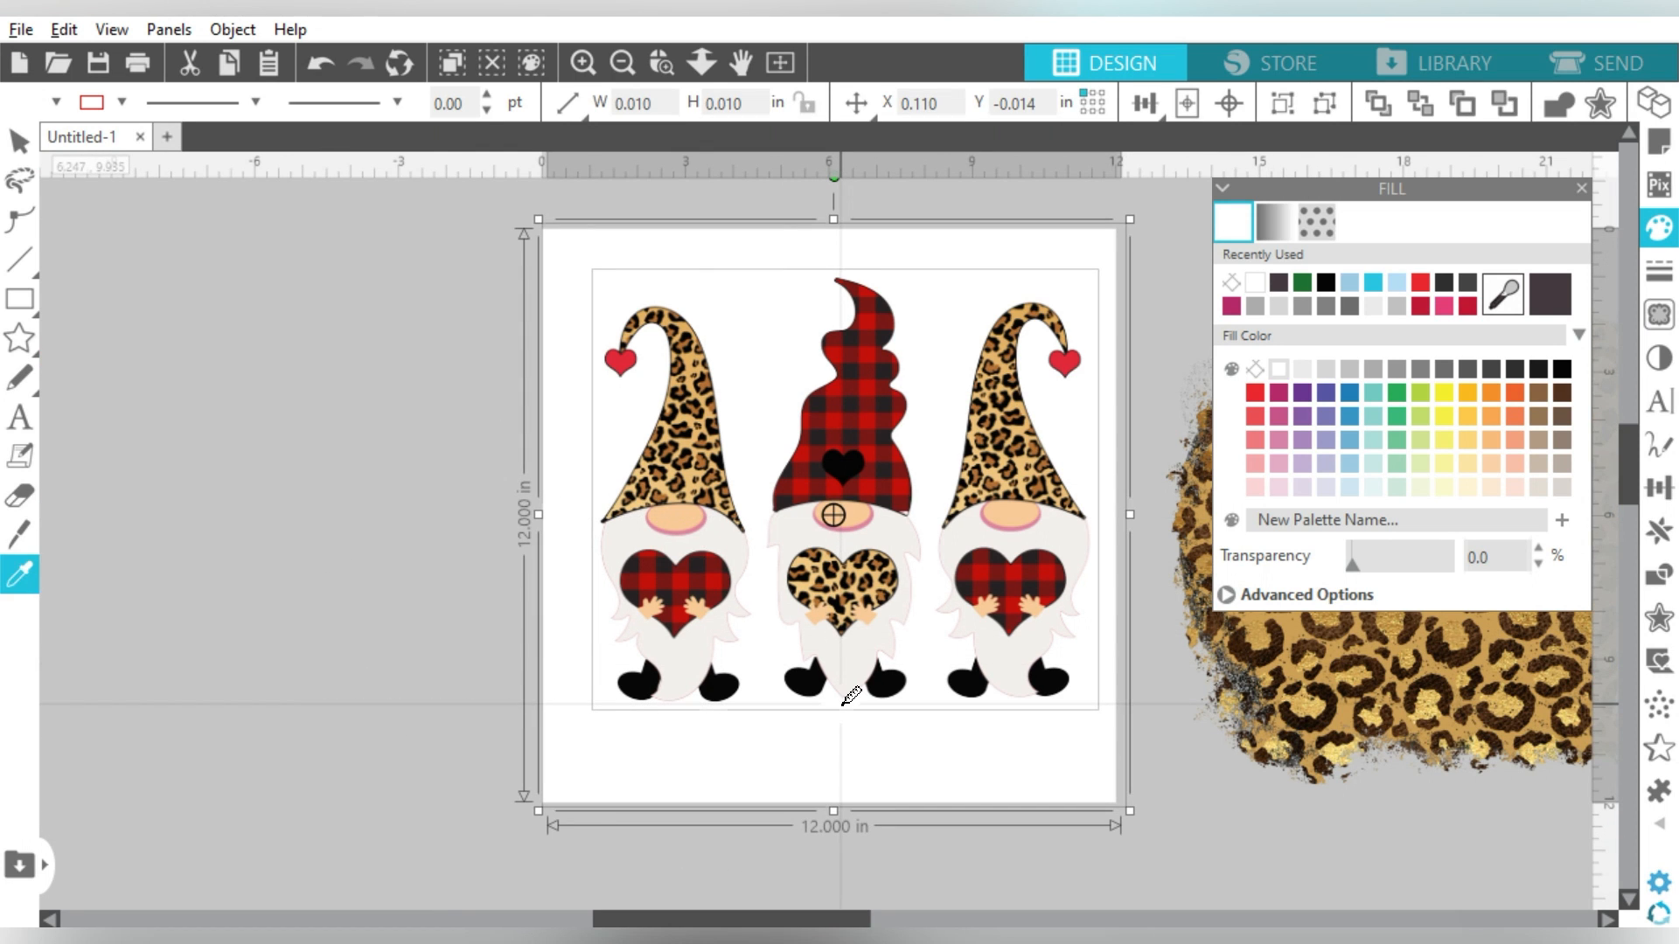
pyautogui.press('v')
pyautogui.moveTo(1207, 717); pyautogui.dragTo(665, 678)
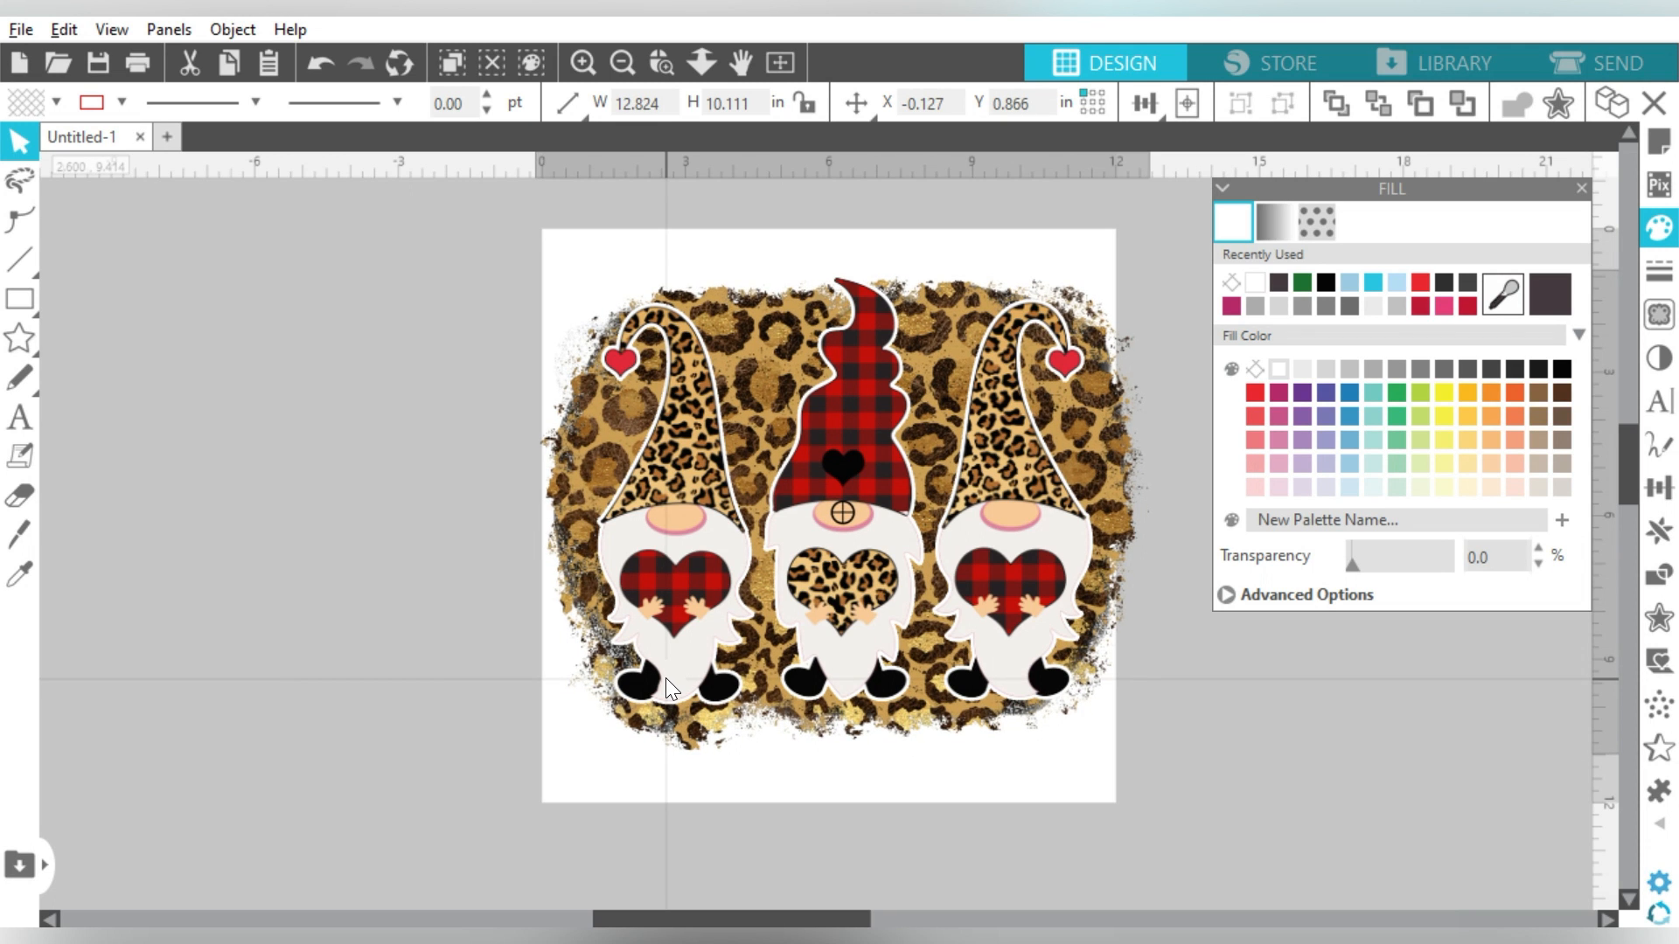
# Step: Set the leopard-print background's transparency to 49%
pyautogui.click(1119, 422)
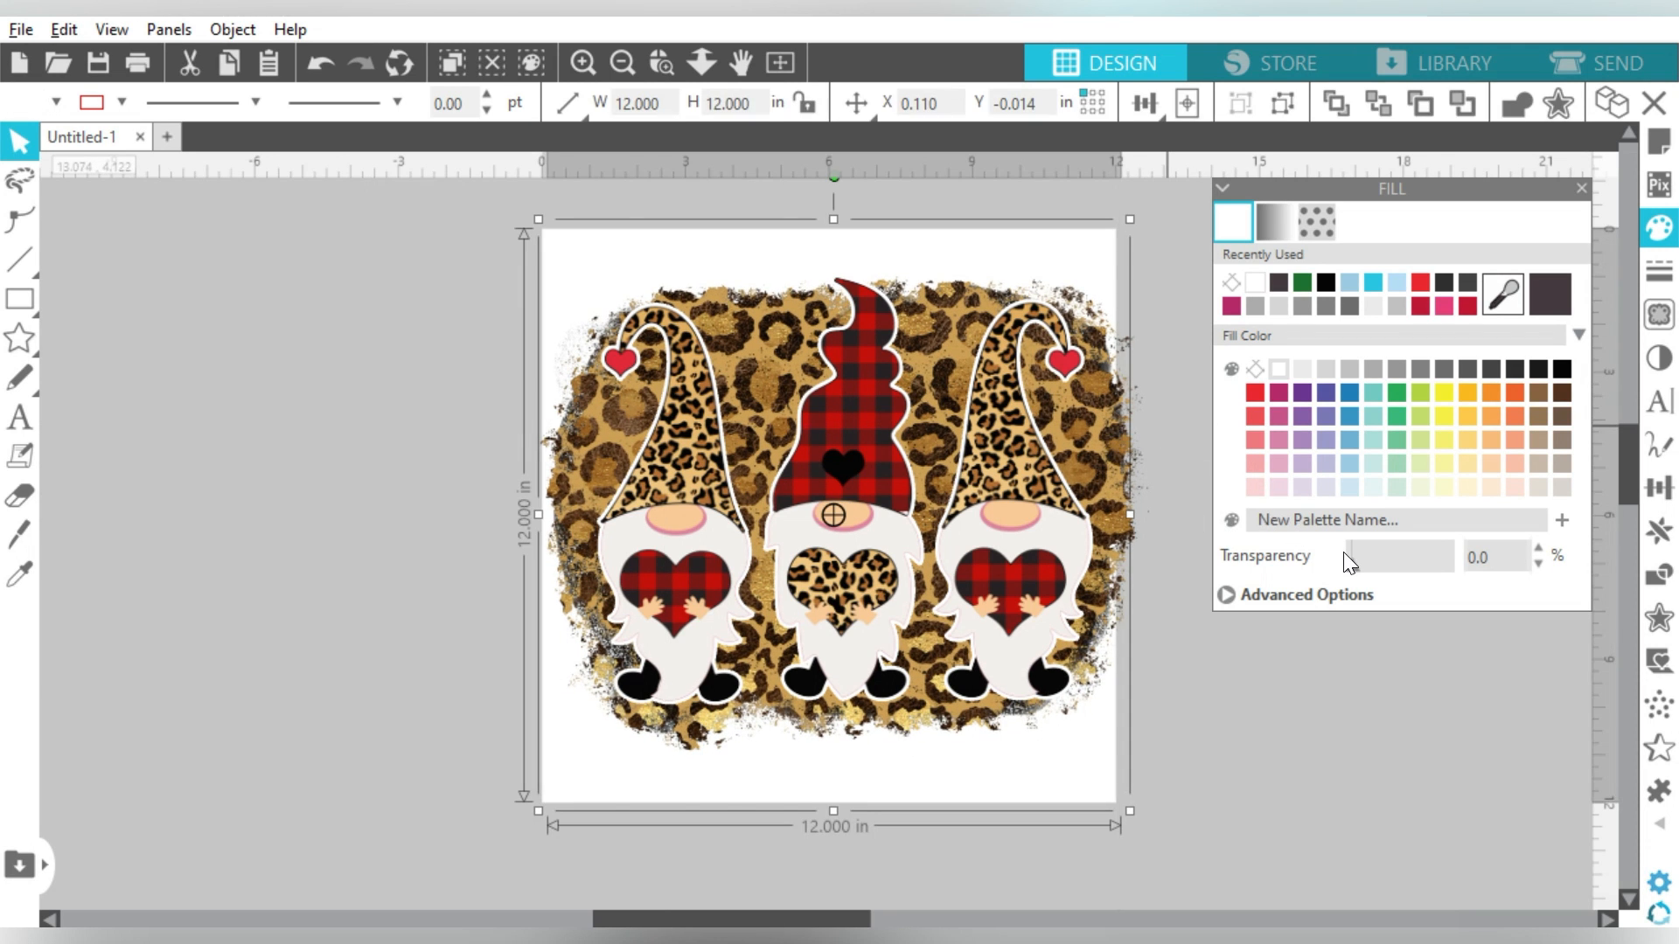
pyautogui.moveTo(1354, 563); pyautogui.dragTo(1382, 563)
pyautogui.moveTo(1184, 274); pyautogui.dragTo(1143, 464)
pyautogui.moveTo(1350, 567); pyautogui.dragTo(1389, 567)
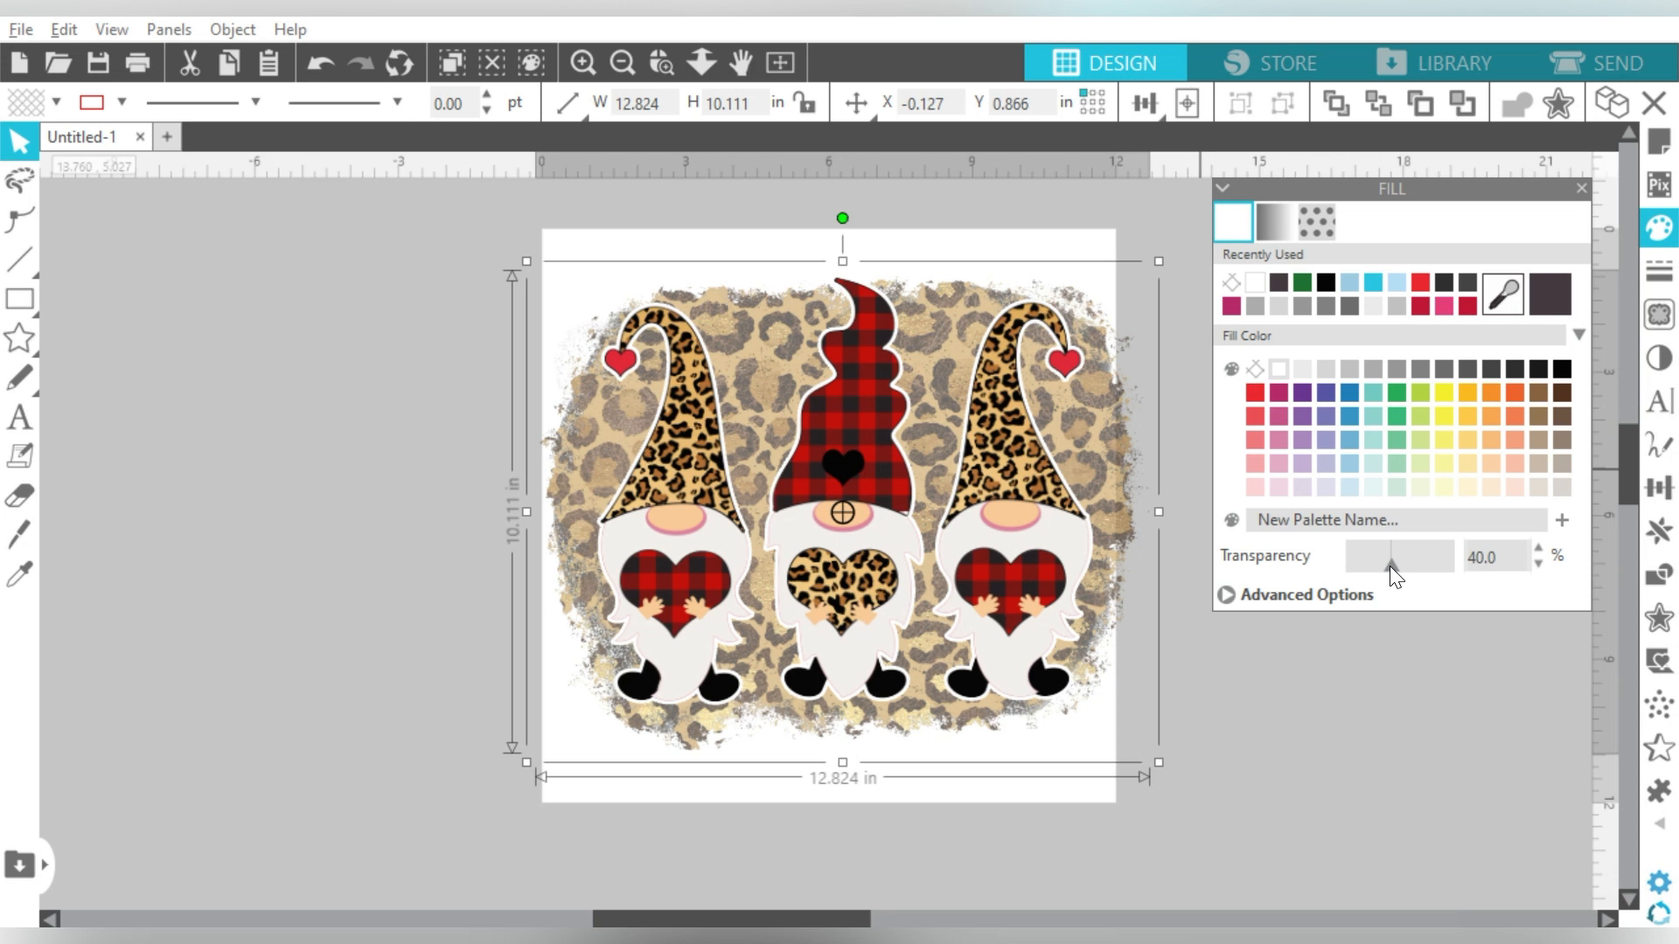
pyautogui.click(427, 383)
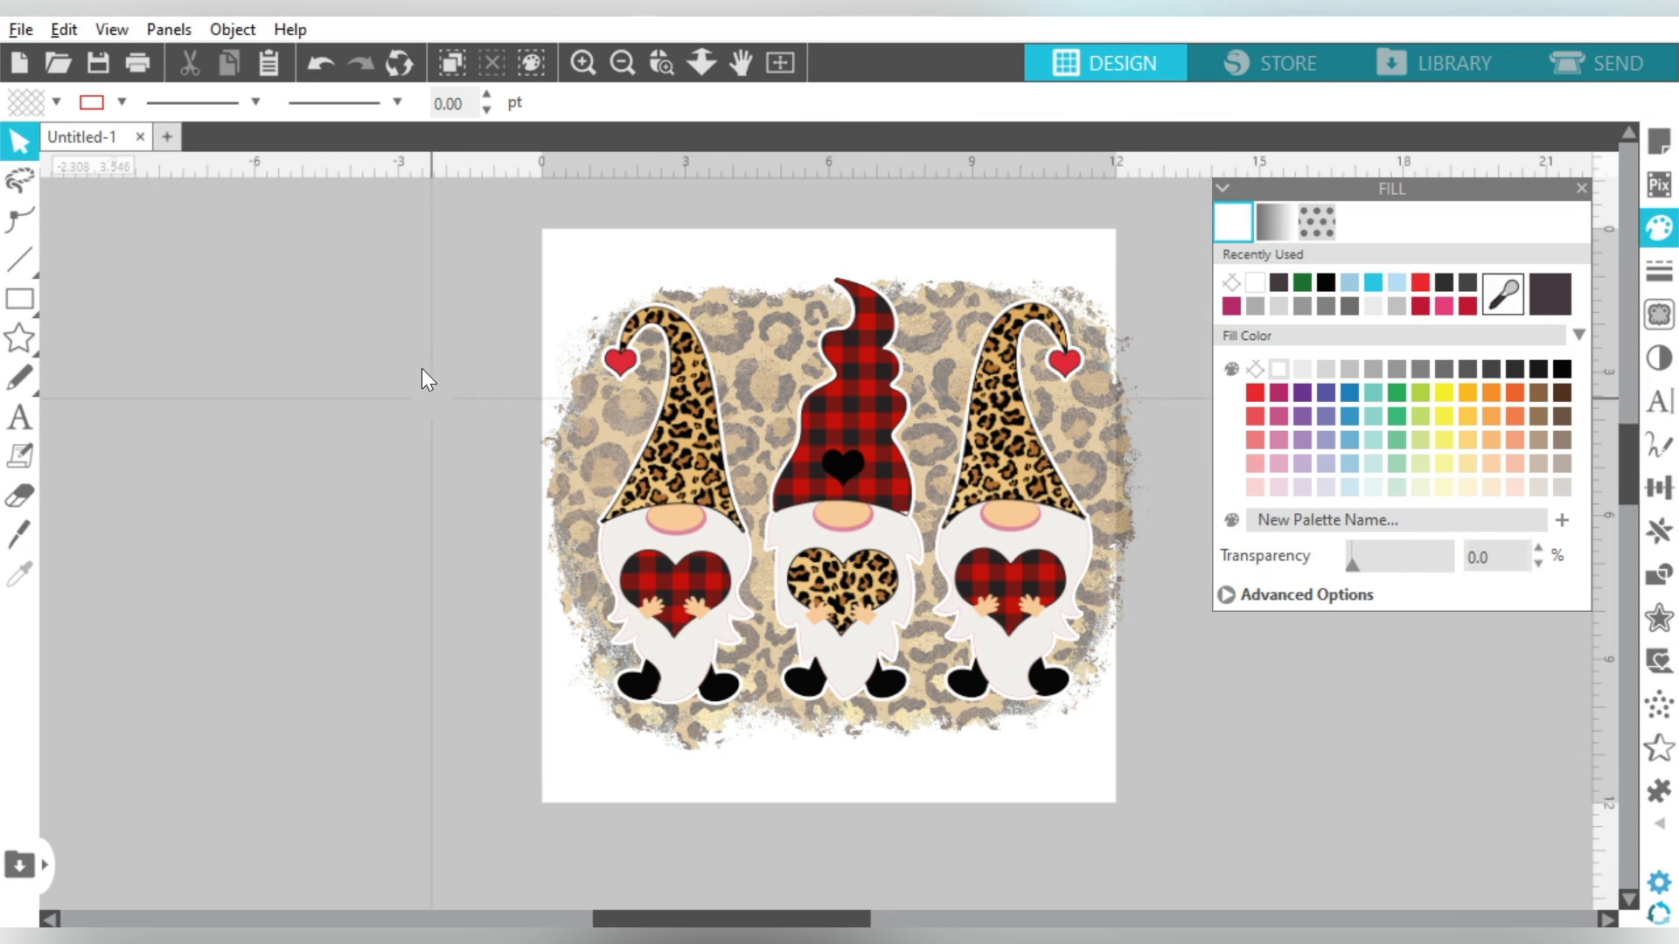
# Step: Scale the gnomes and background together to about 10 in wide and center them on the upper part of the page
pyautogui.hotkey('ctrl', 'a')
pyautogui.moveTo(1155, 808); pyautogui.dragTo(1026, 685)
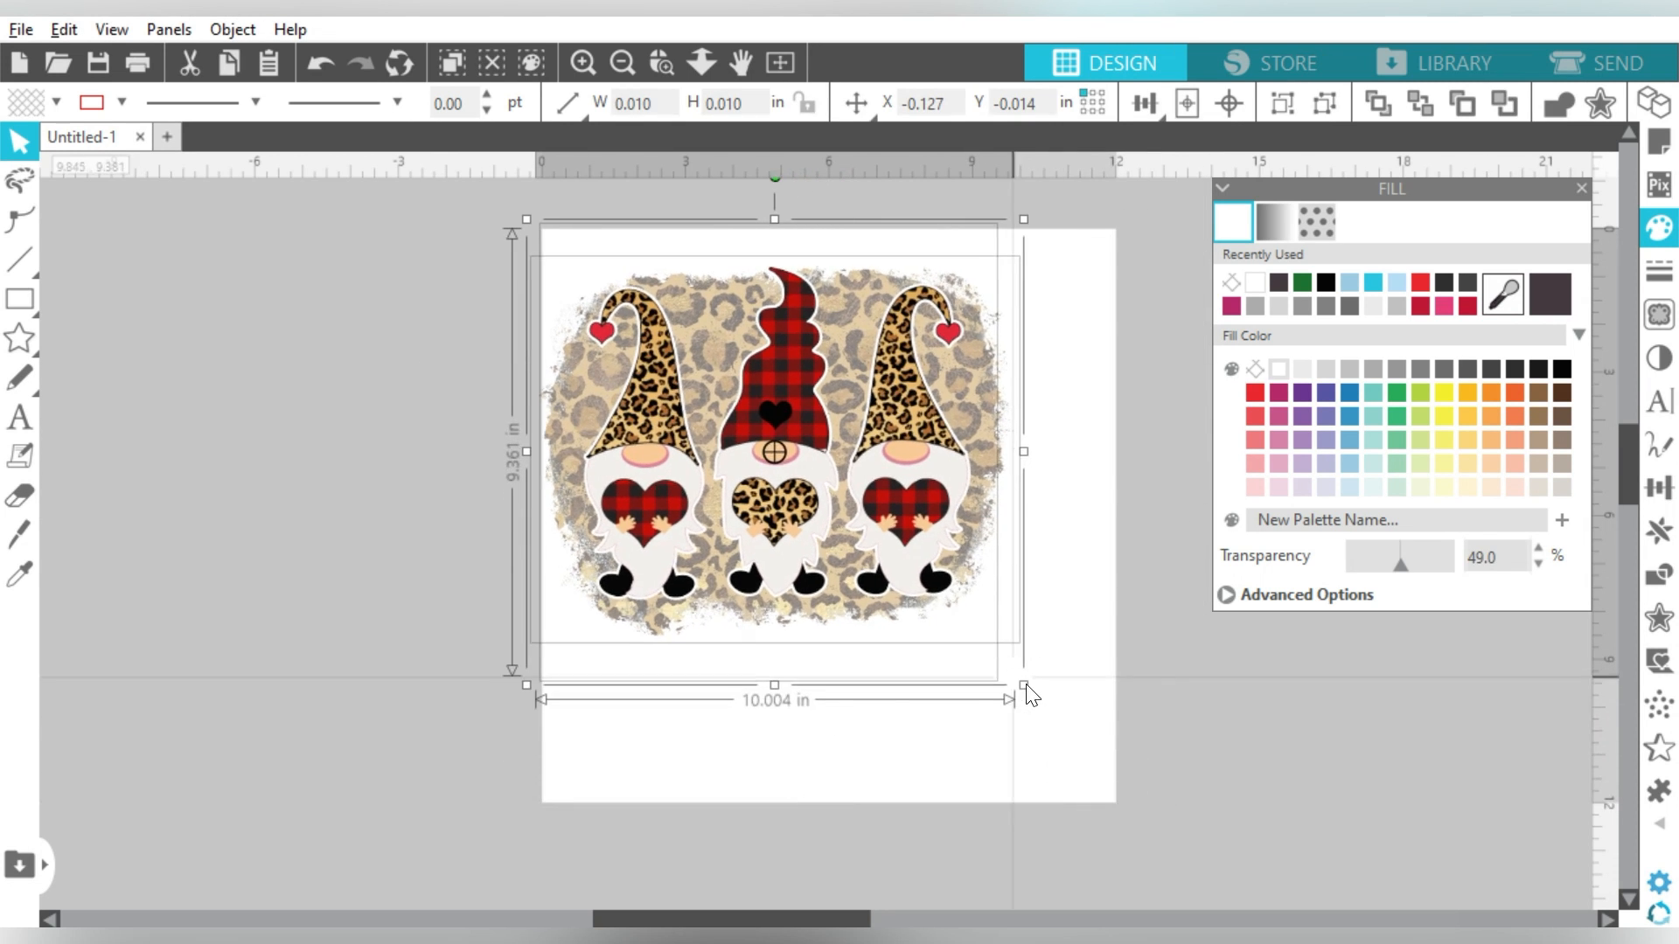
pyautogui.moveTo(889, 445); pyautogui.dragTo(937, 434)
pyautogui.click(234, 392)
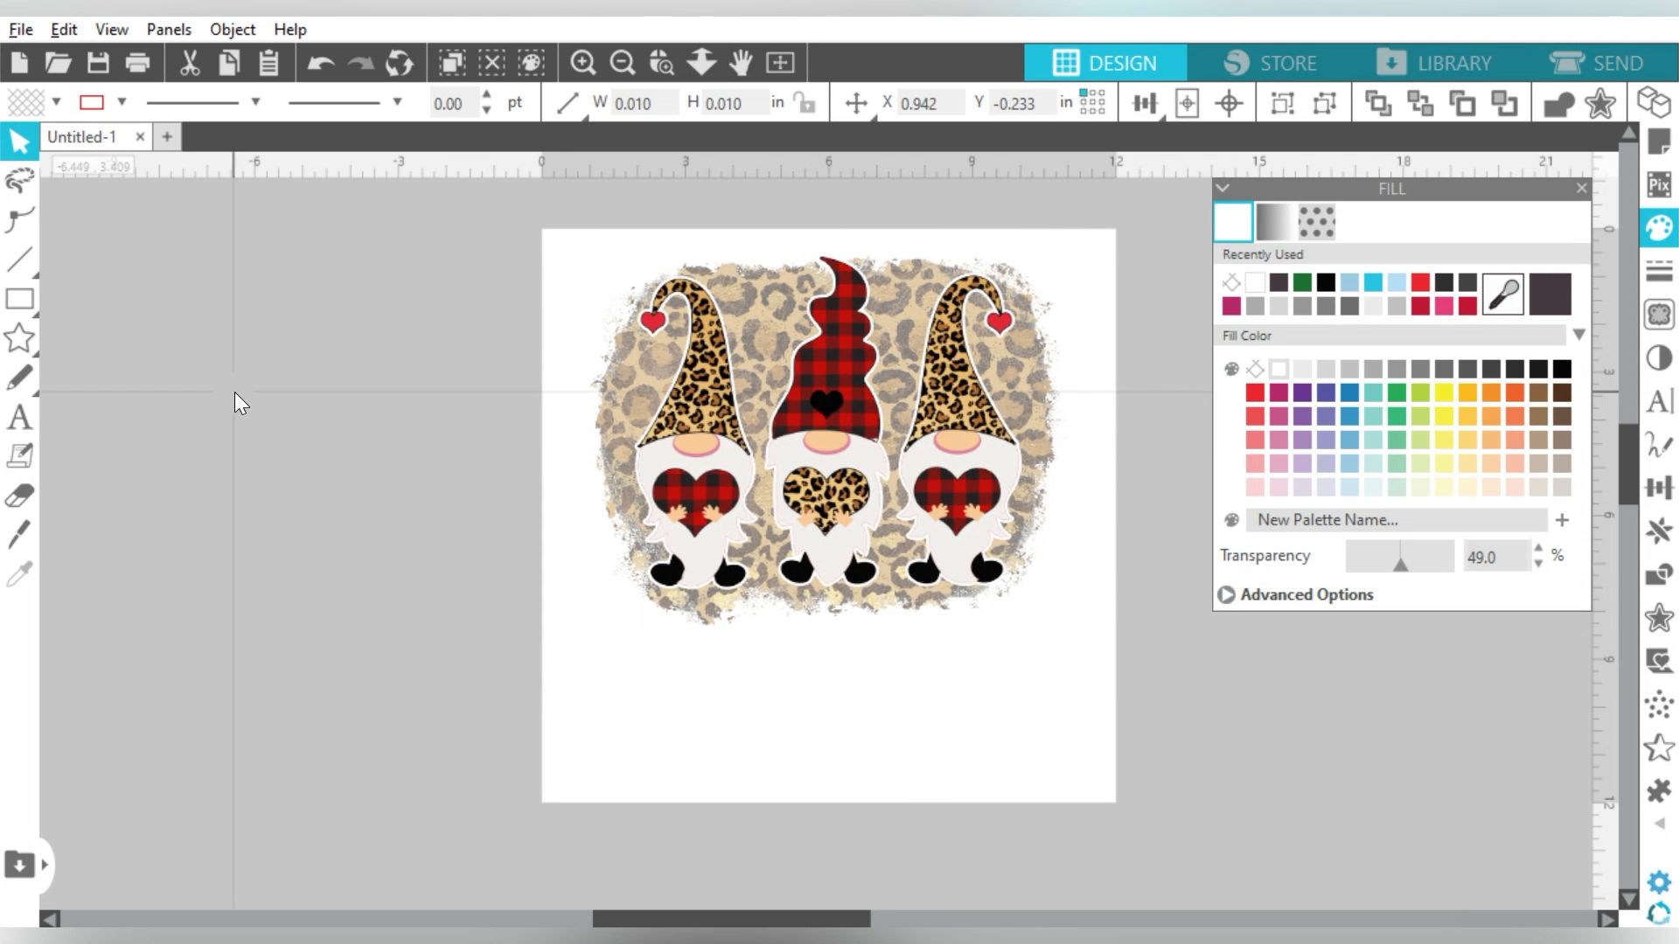
# Step: Add the text EAT below the gnomes, and duplicate it to its right with the wording changed to DRINK
pyautogui.press('t')
pyautogui.click(609, 685)
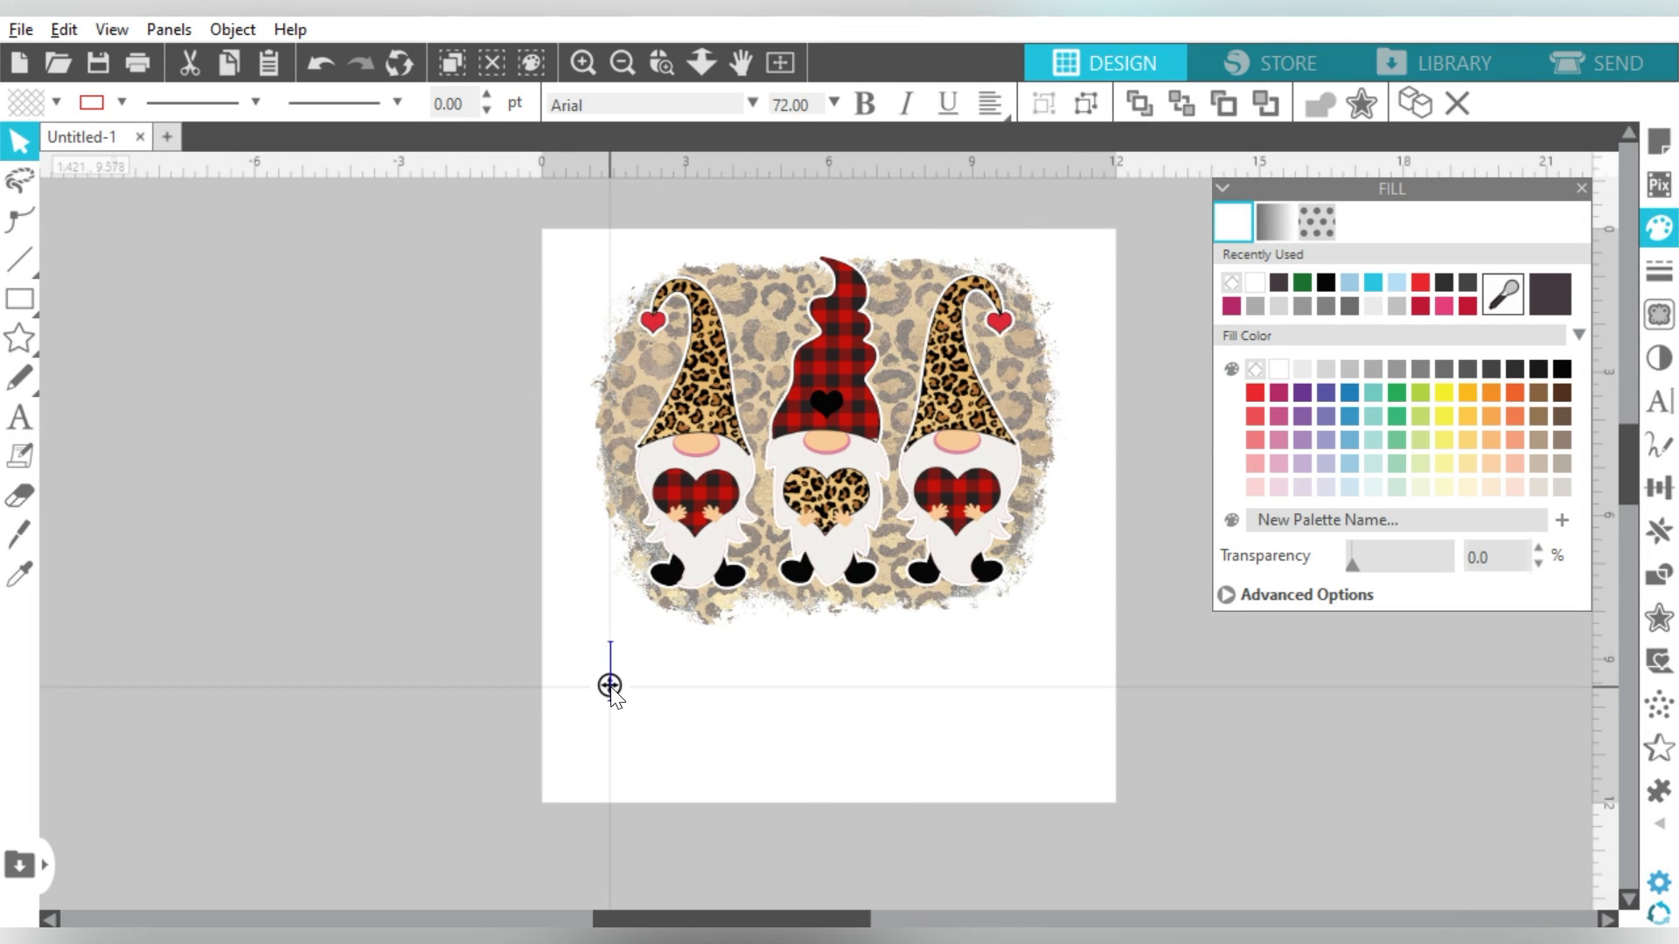
pyautogui.write('EAT')
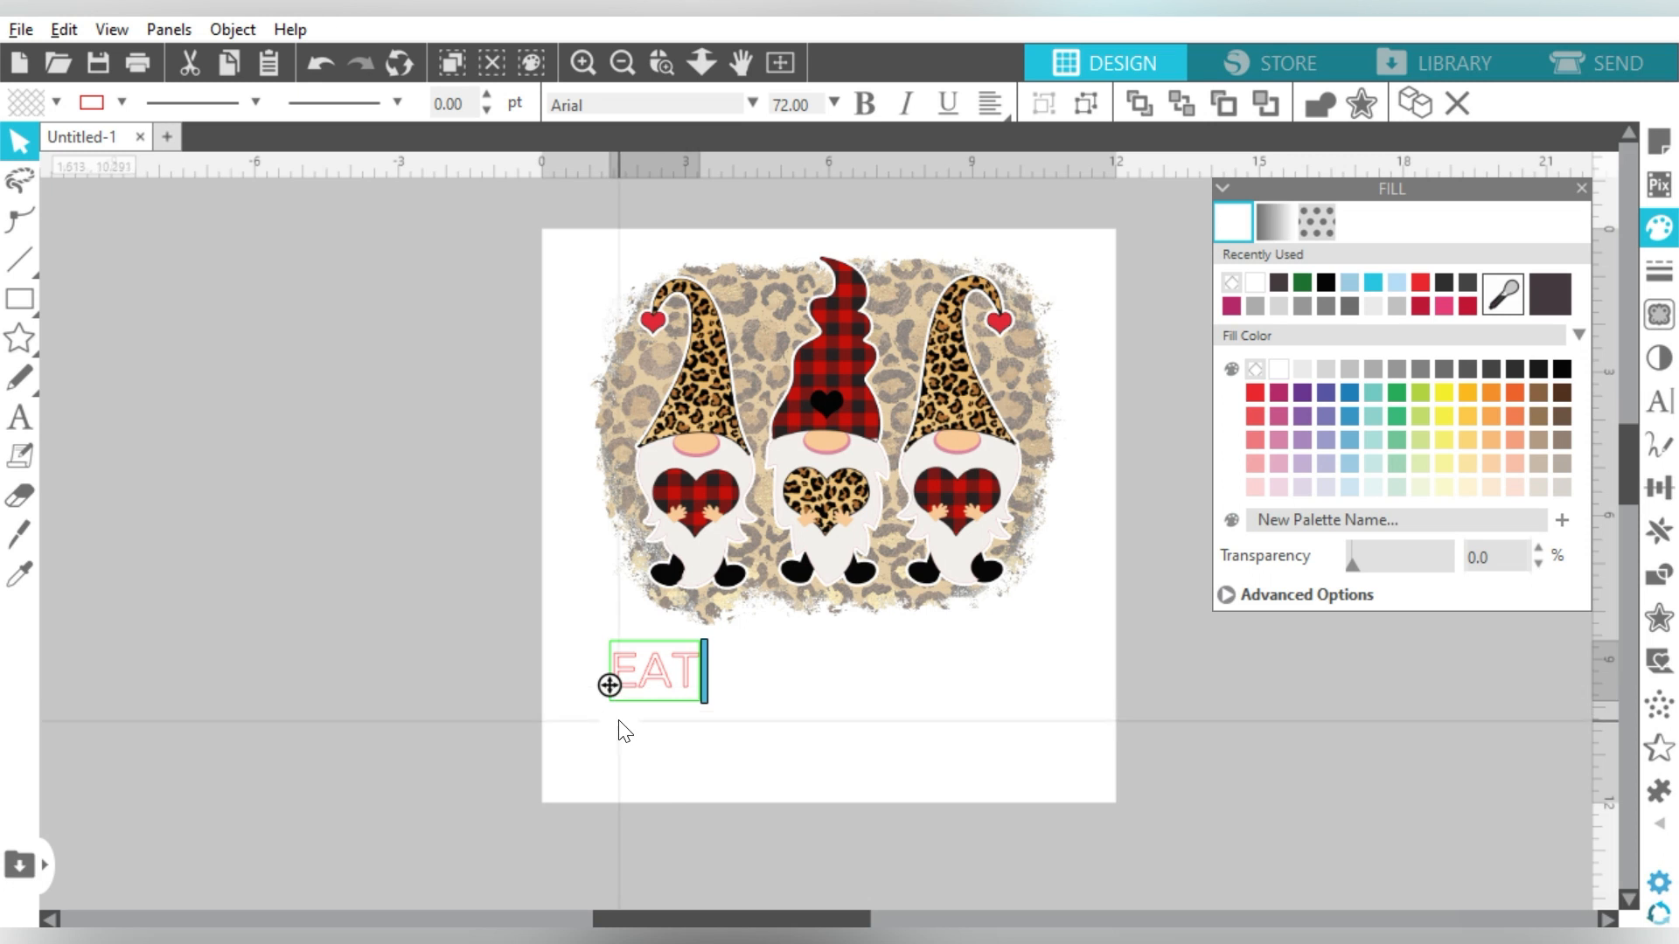
pyautogui.click(619, 722)
pyautogui.click(672, 679)
pyautogui.hotkey('ctrl', 'Right')
pyautogui.doubleClick(781, 686)
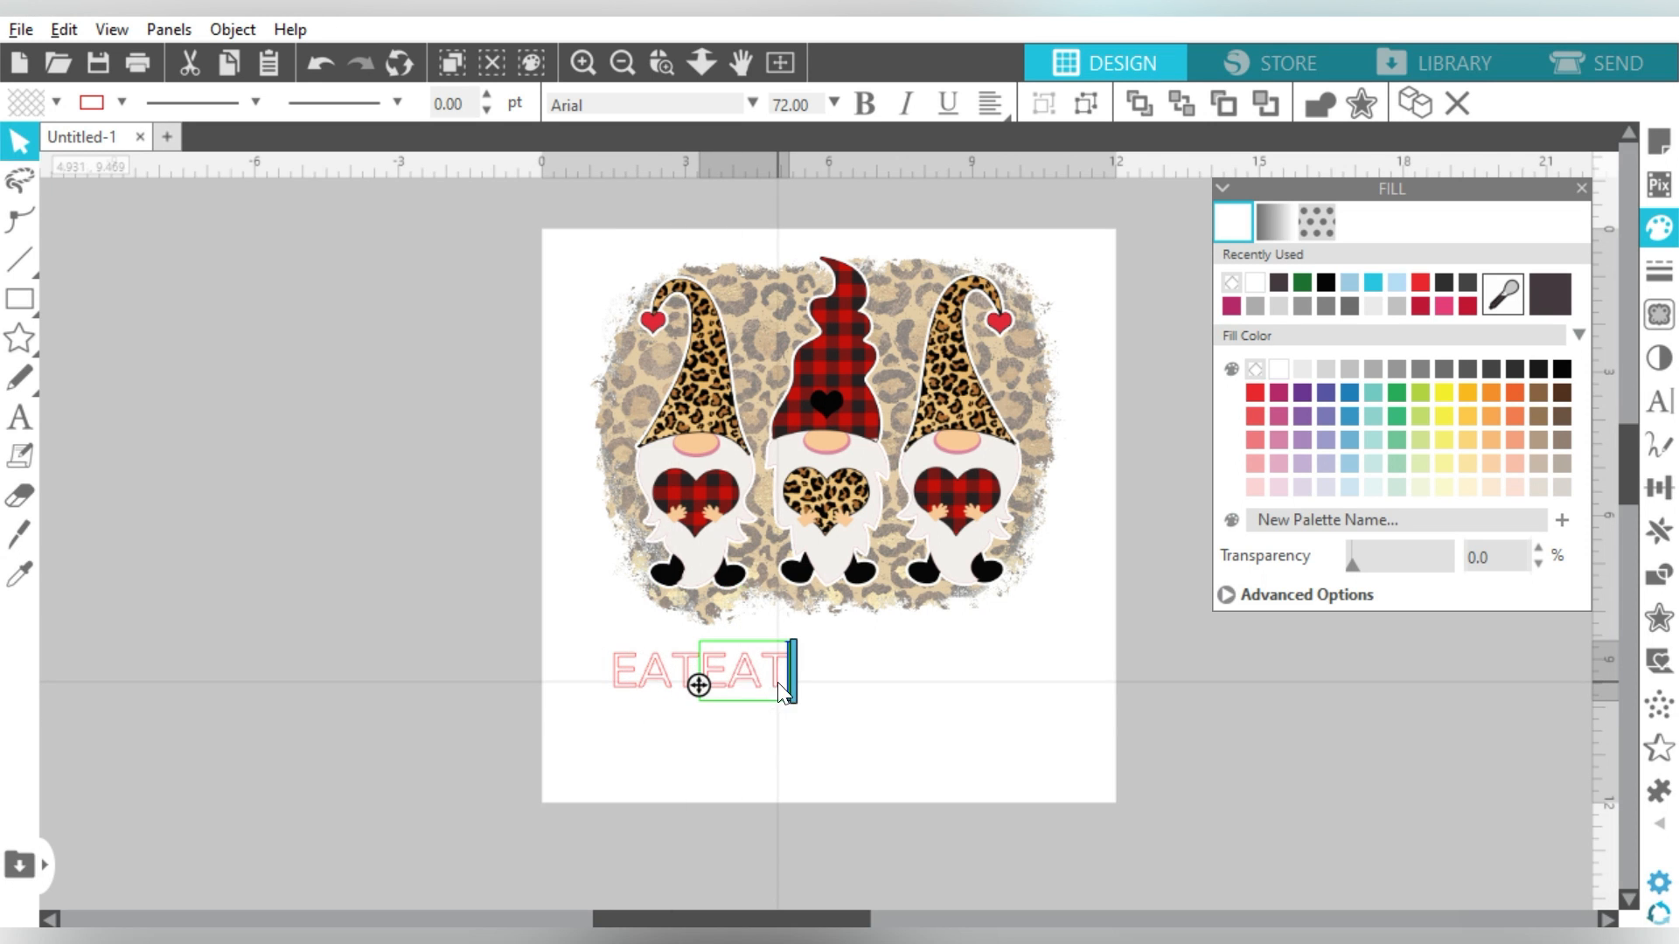
pyautogui.hotkey('ctrl', 'a')
pyautogui.write('DRINK')
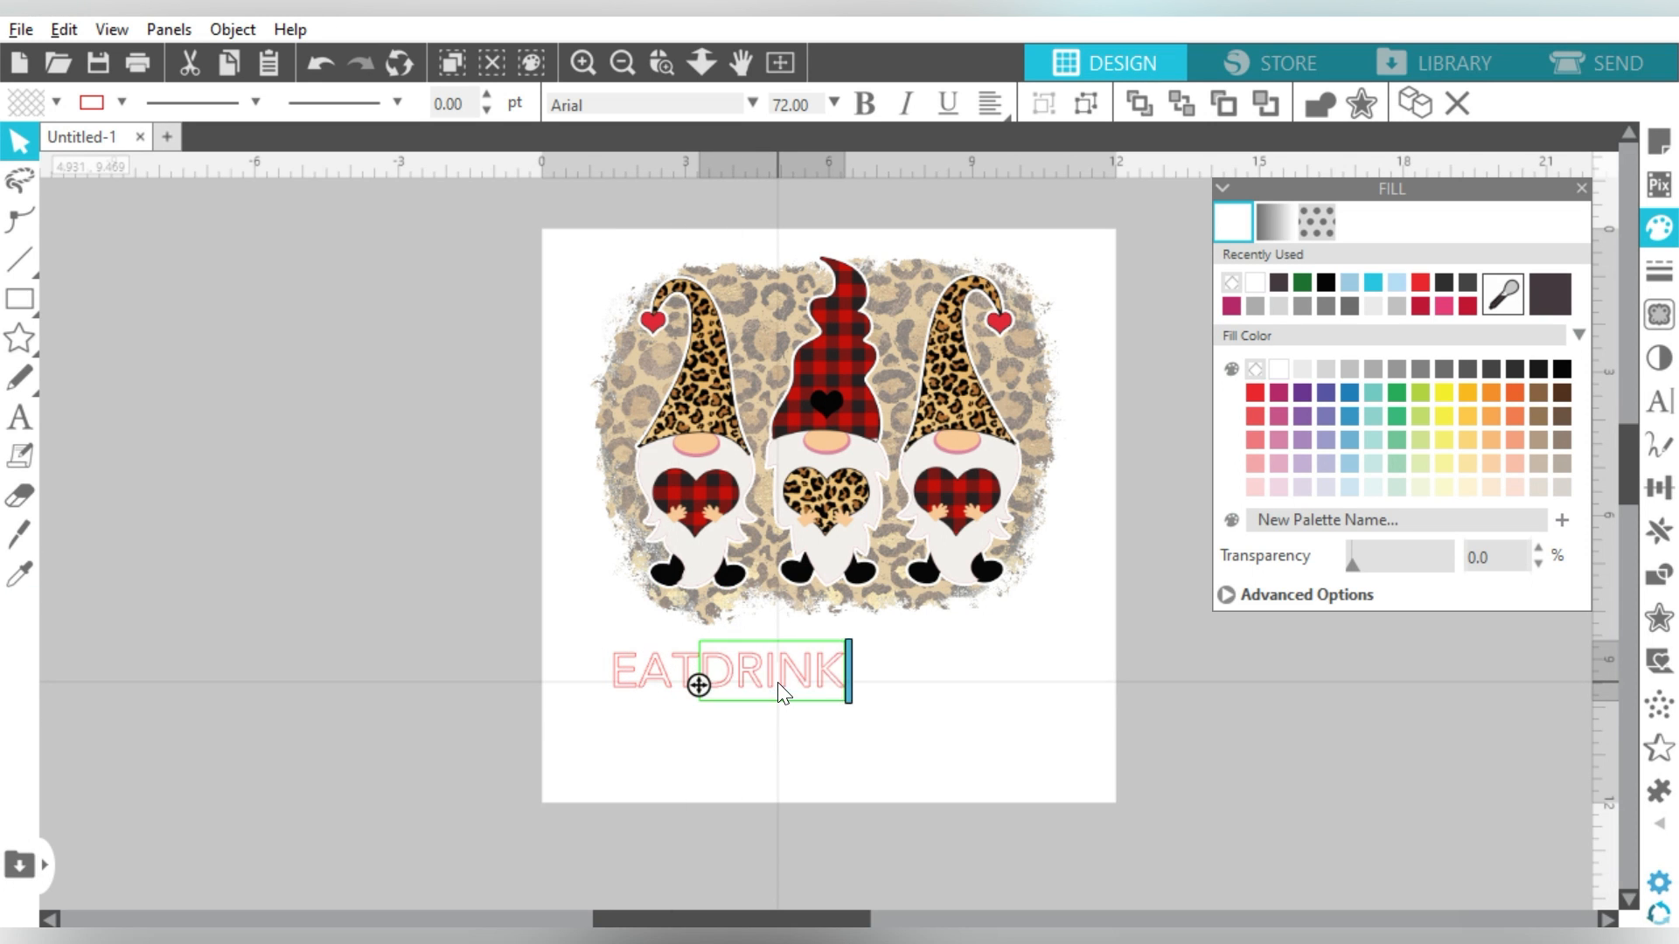
pyautogui.click(787, 731)
# Step: Continue the row with duplicated text objects reading & and BE MERRY
pyautogui.click(806, 672)
pyautogui.hotkey('ctrl', 'Right')
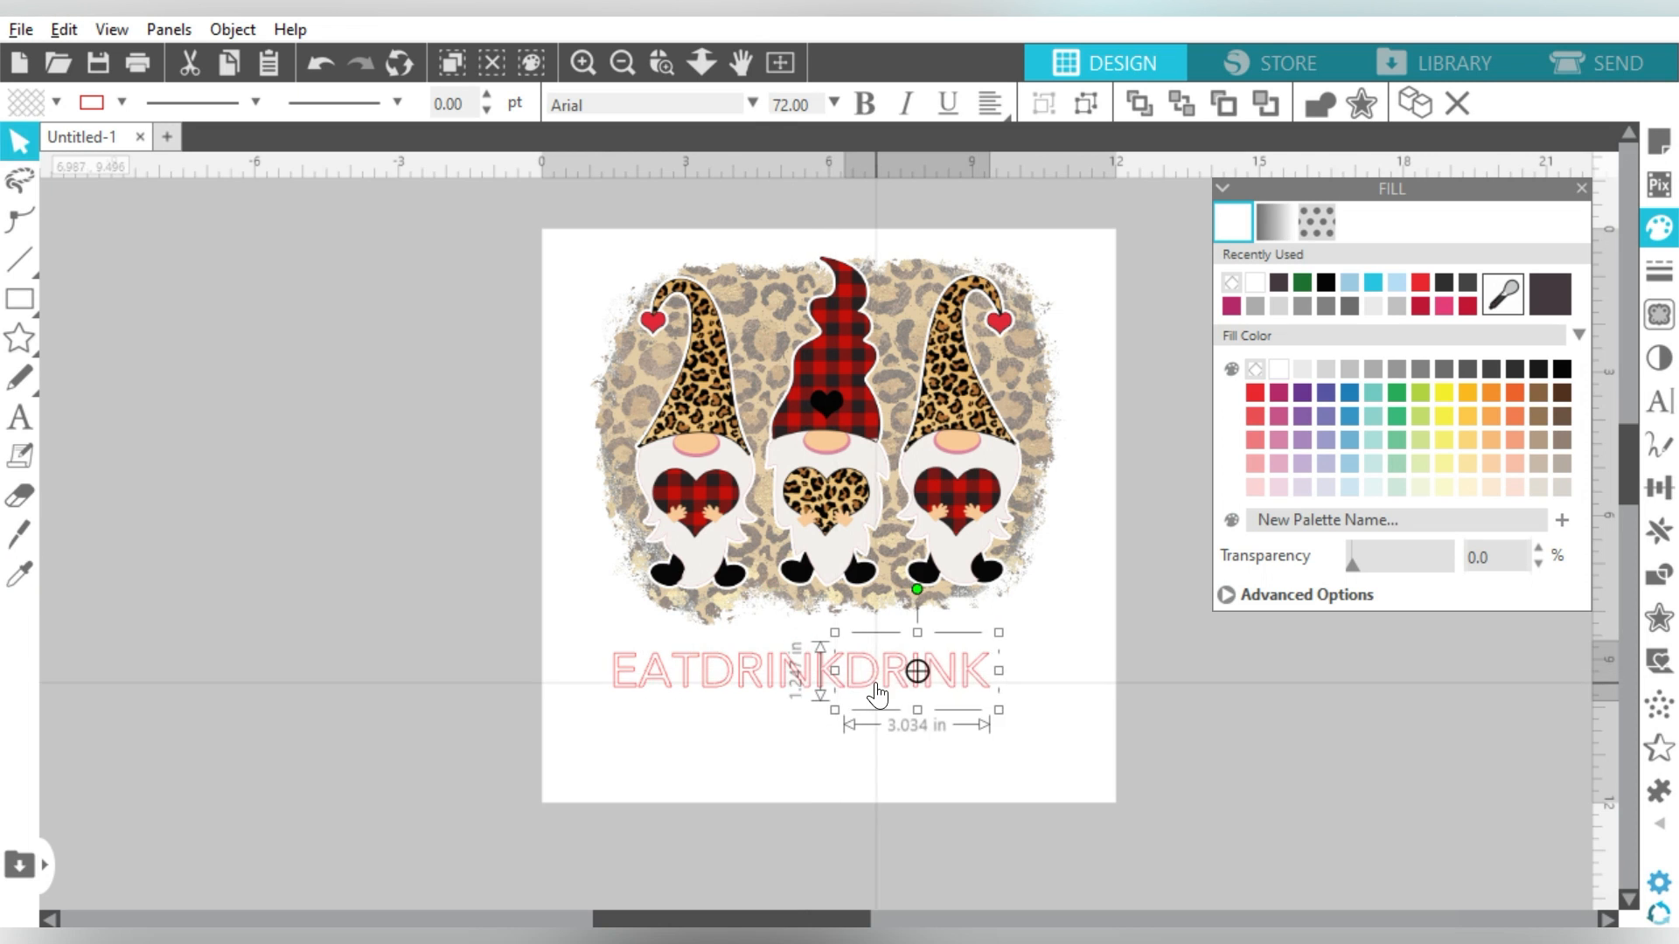
pyautogui.doubleClick(875, 682)
pyautogui.write('&')
pyautogui.click(886, 718)
pyautogui.click(870, 678)
pyautogui.hotkey('ctrl', 'Right')
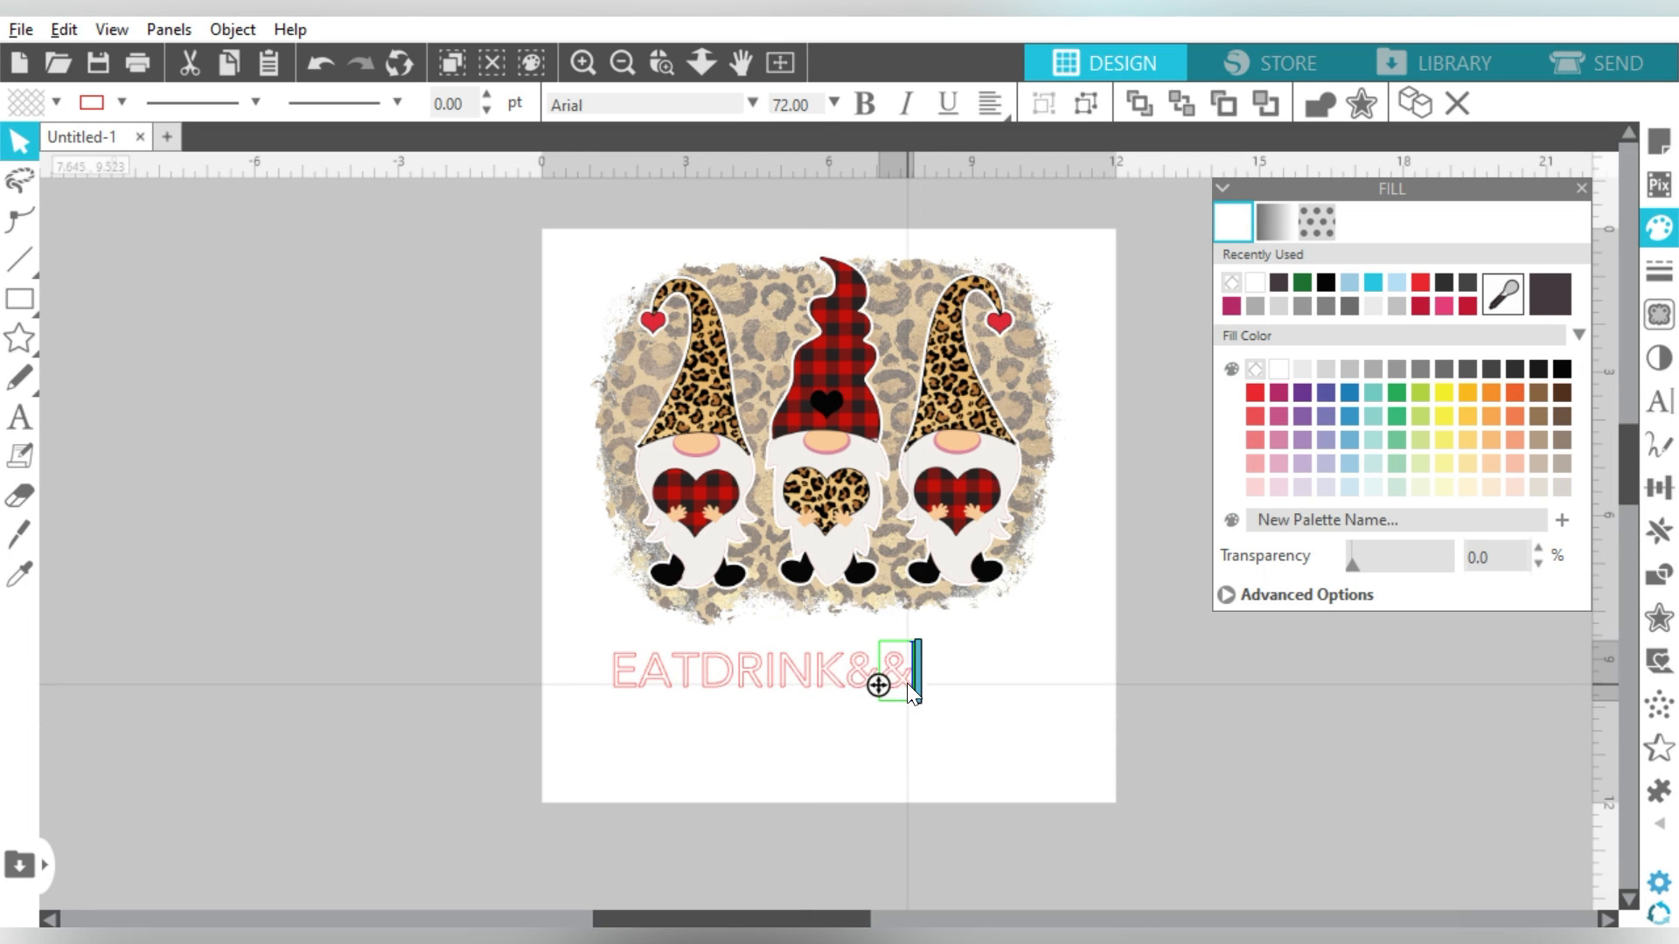
pyautogui.write('BE MER')
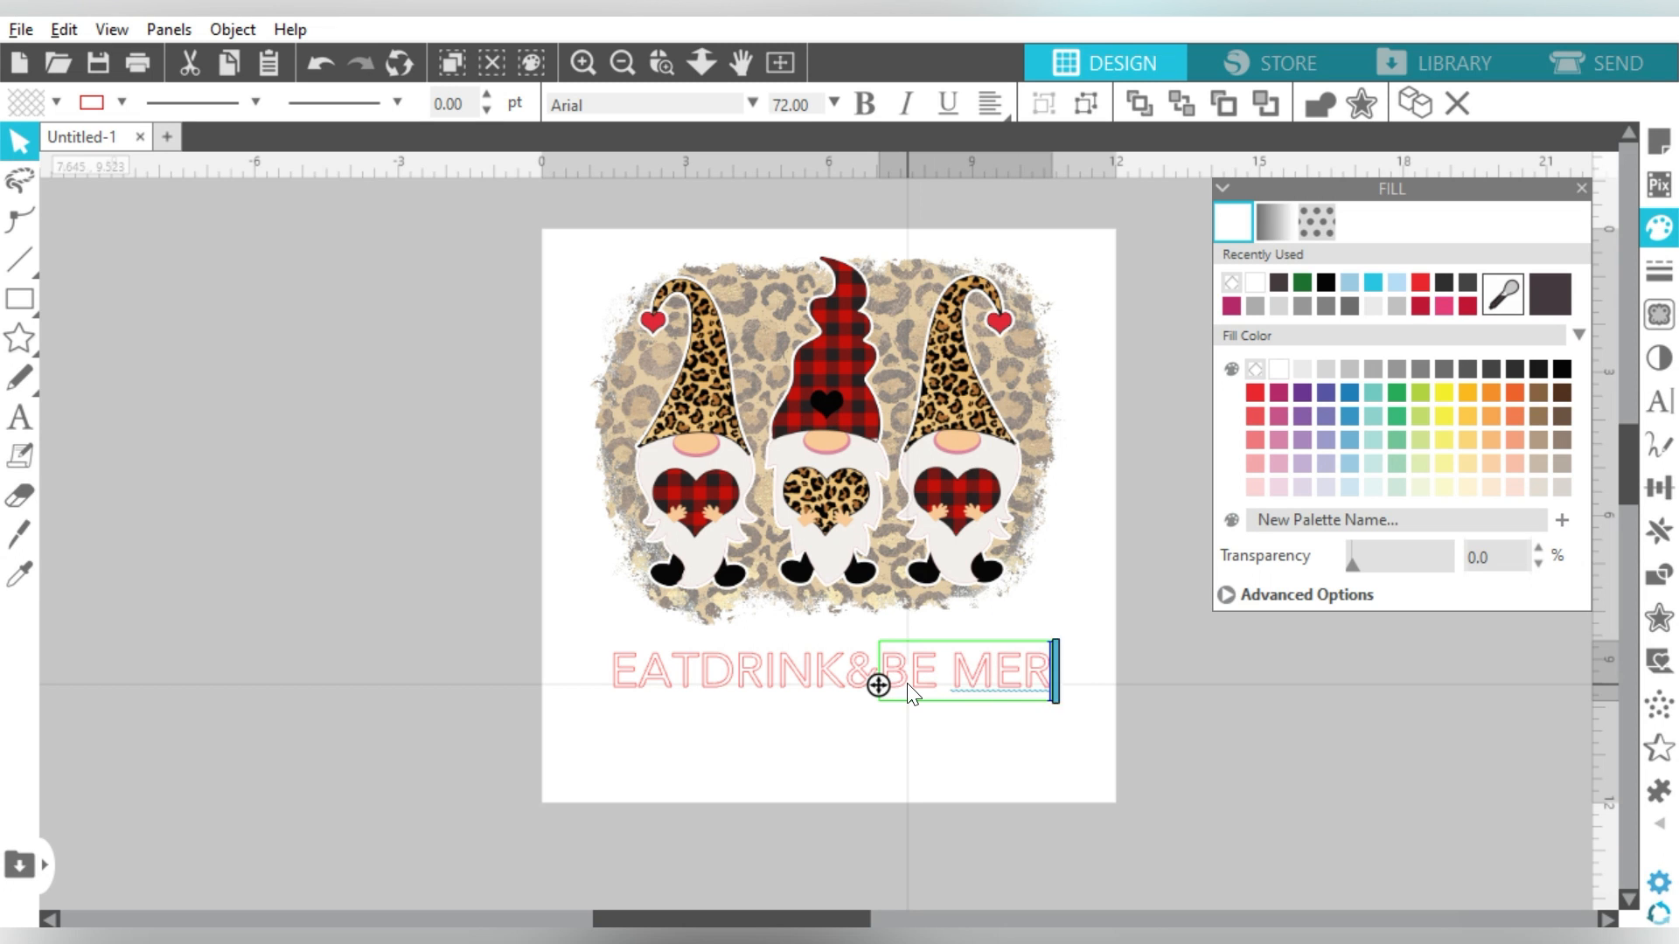
pyautogui.write('RY')
pyautogui.click(695, 739)
# Step: Fill all the words with the black sampled from the middle gnome's hat heart and remove their line color
pyautogui.moveTo(599, 726); pyautogui.dragTo(1005, 685)
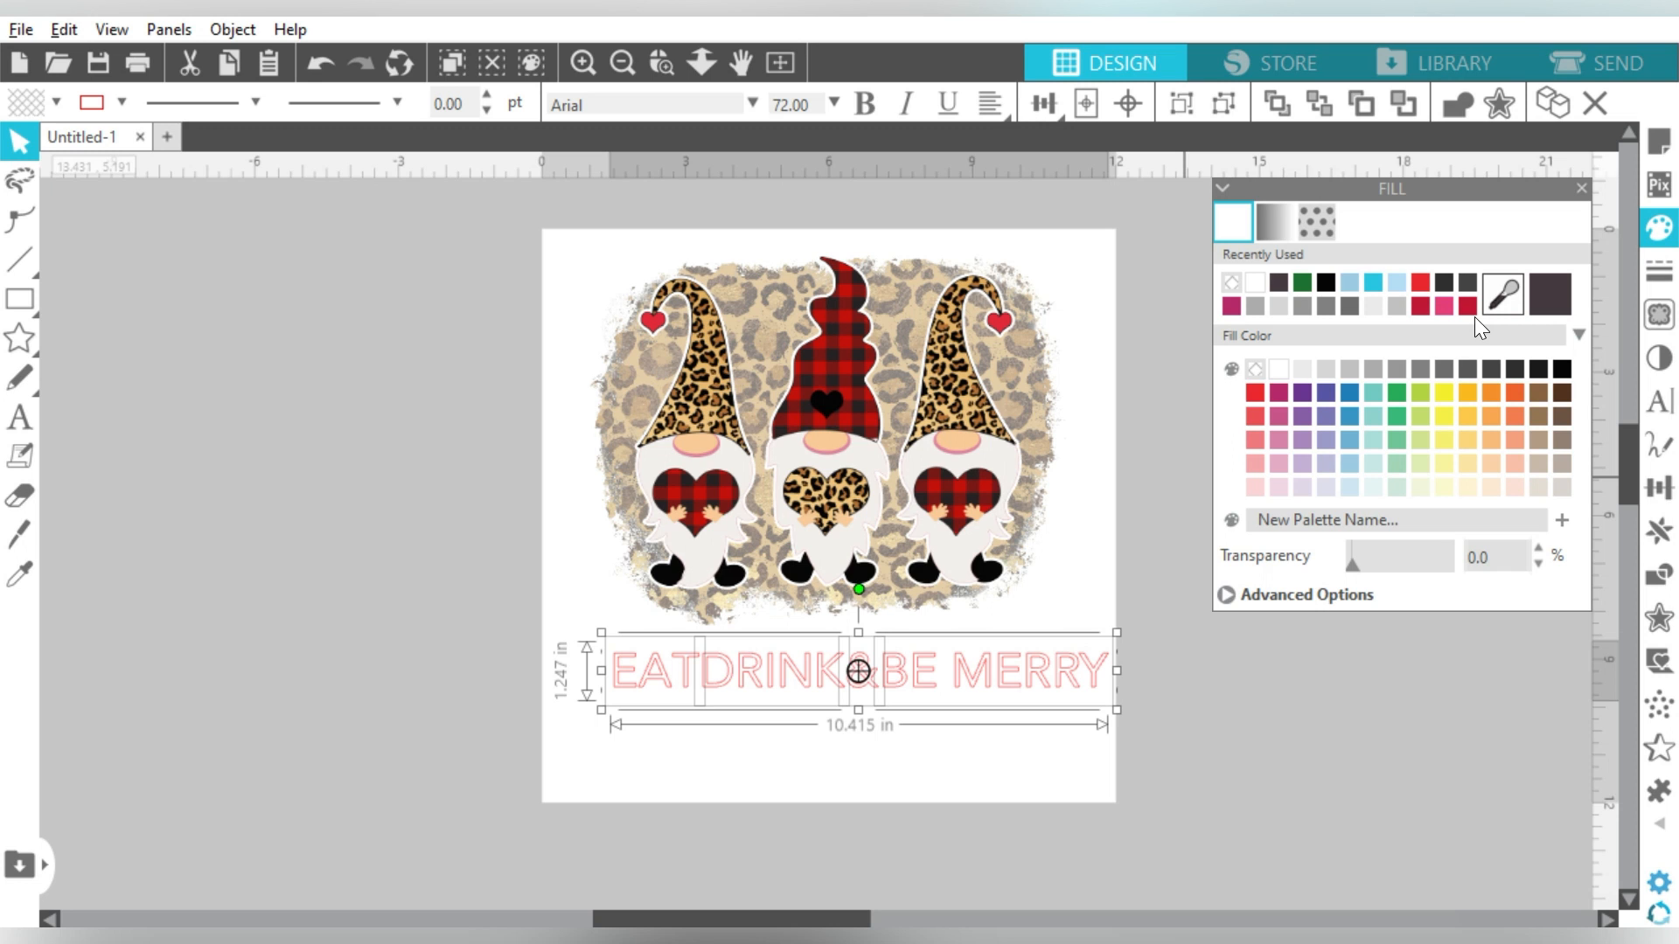
pyautogui.click(1503, 294)
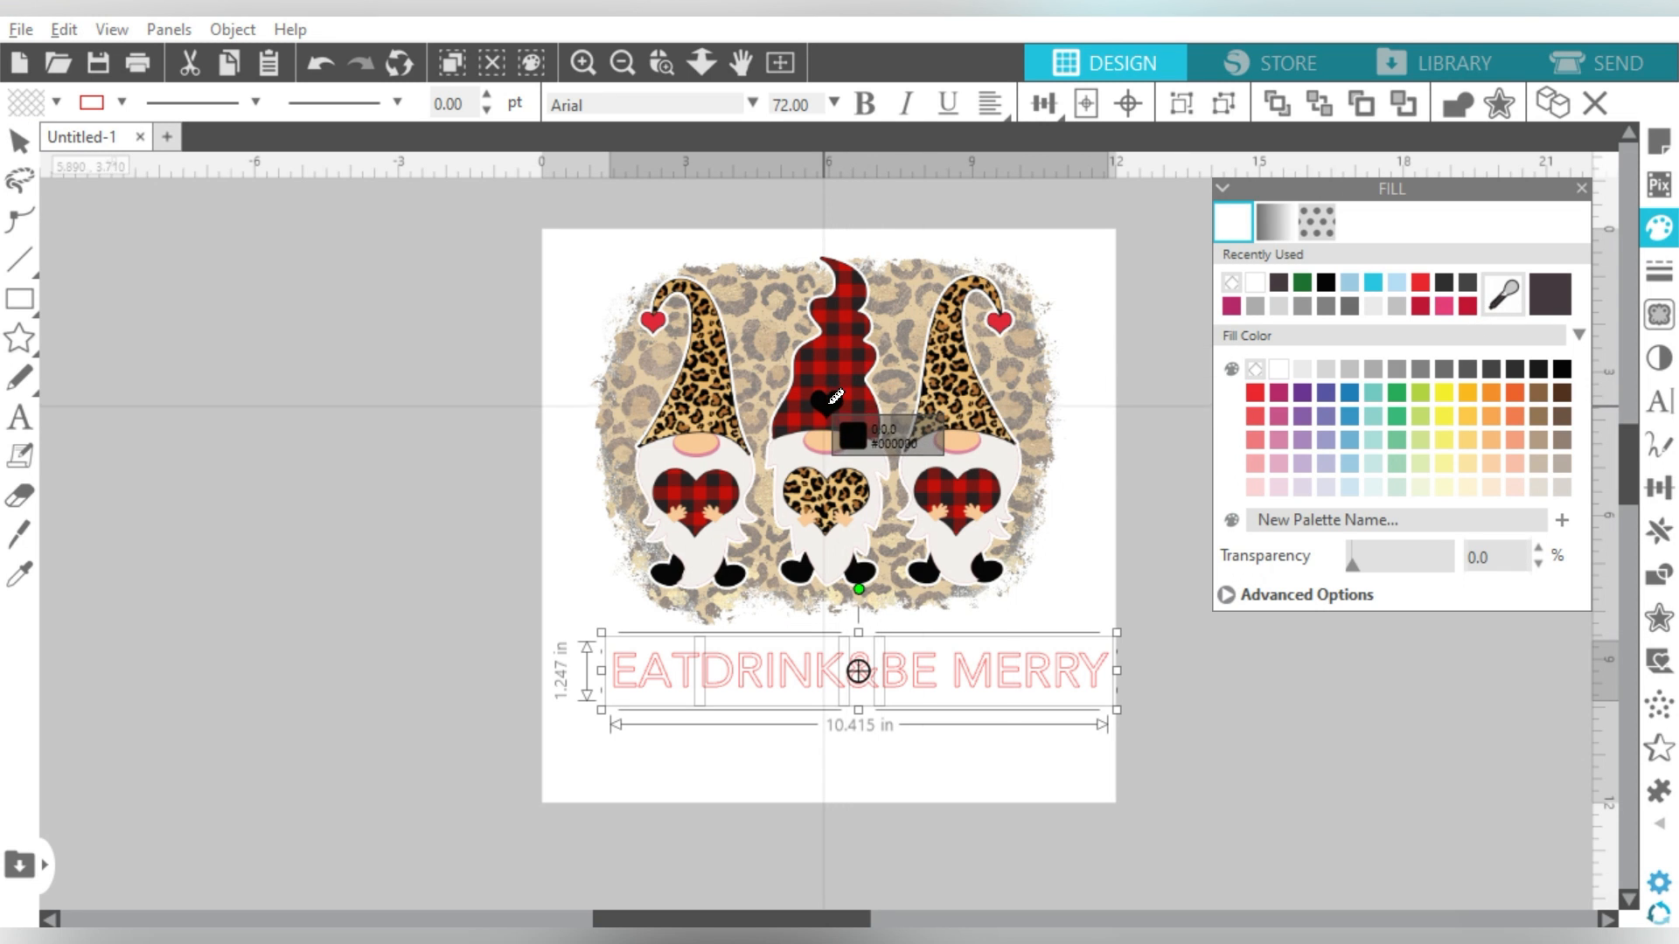
pyautogui.click(825, 402)
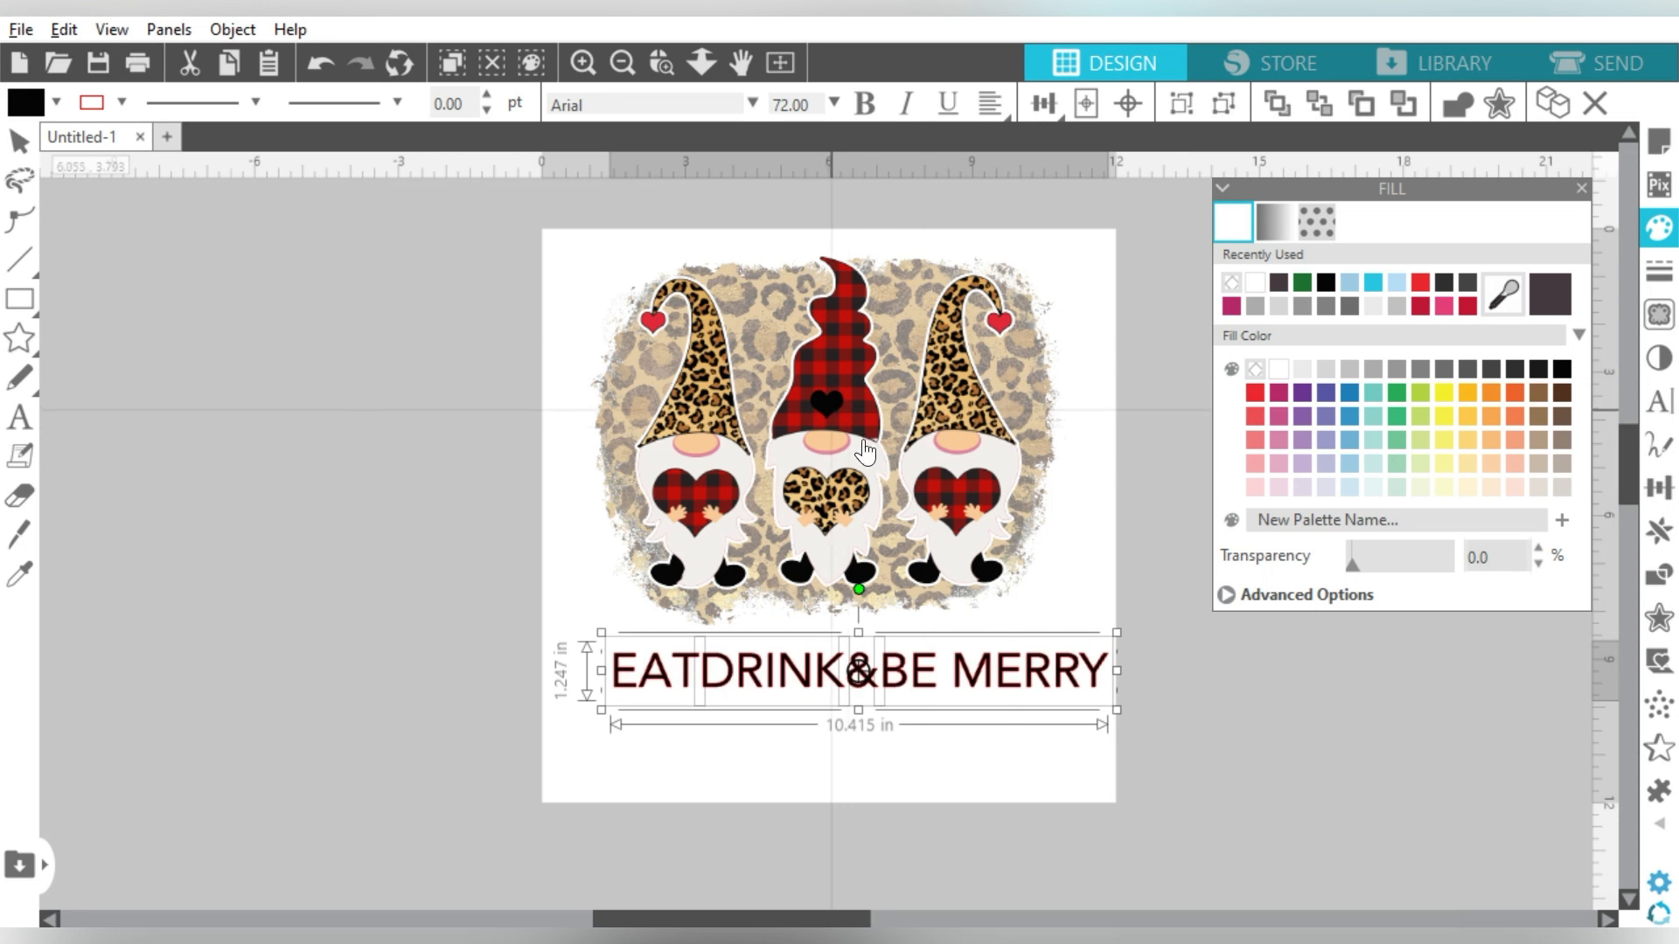
pyautogui.click(121, 101)
pyautogui.click(117, 141)
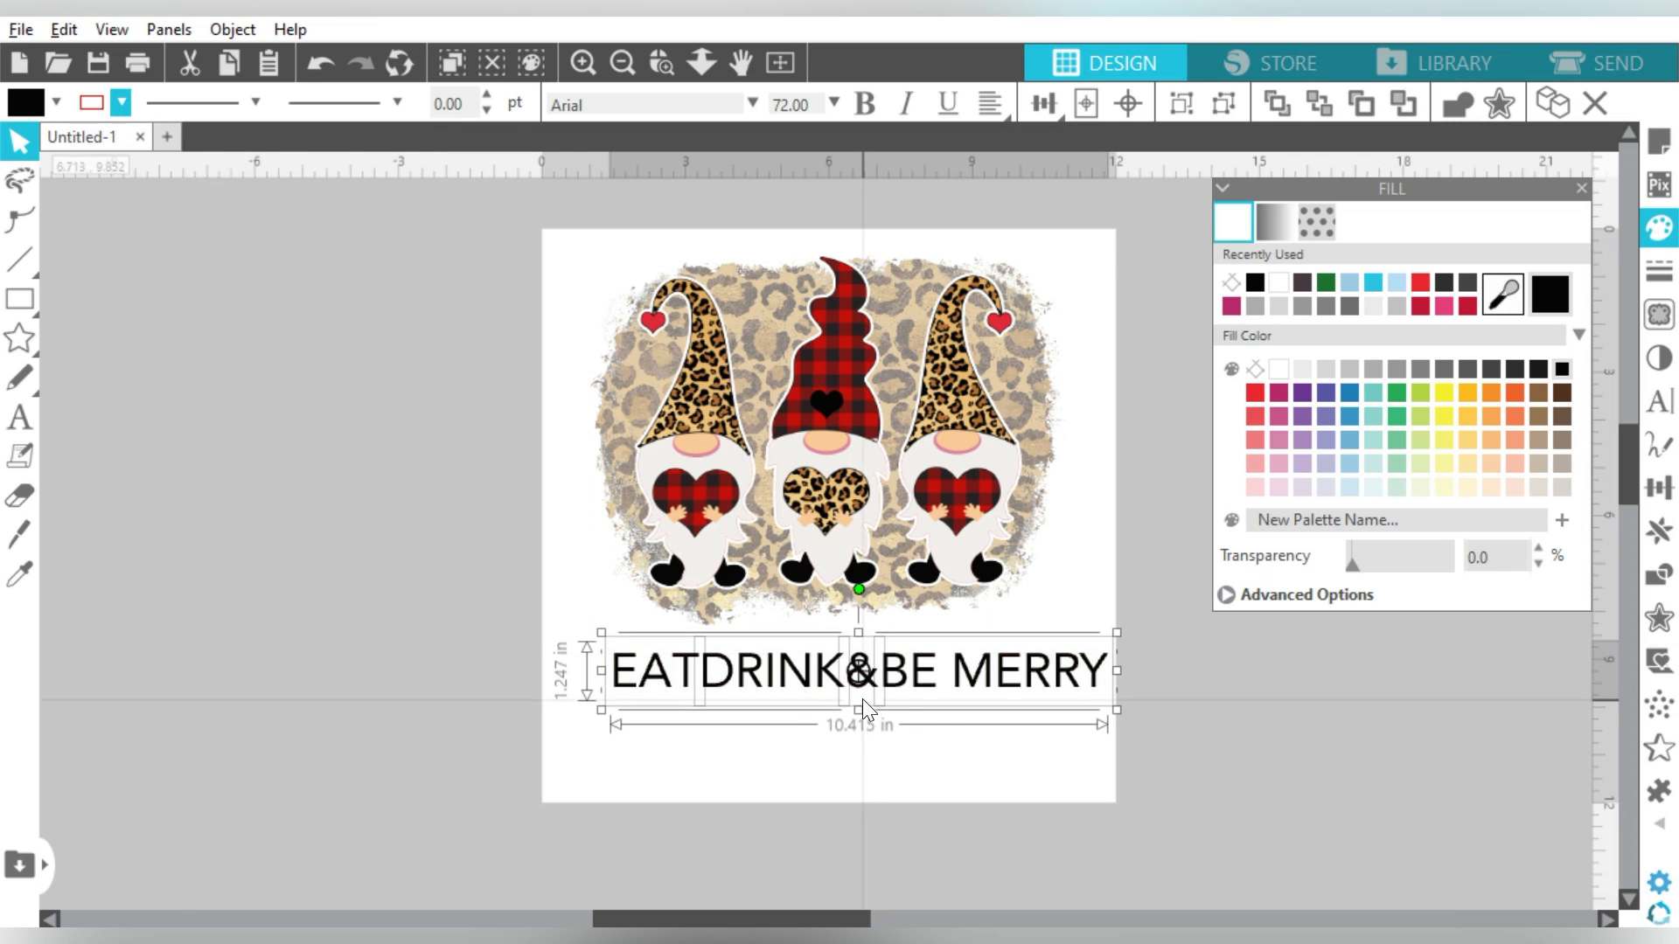
# Step: Change the font of all the words to 212 Moon Child Caps
pyautogui.click(1660, 406)
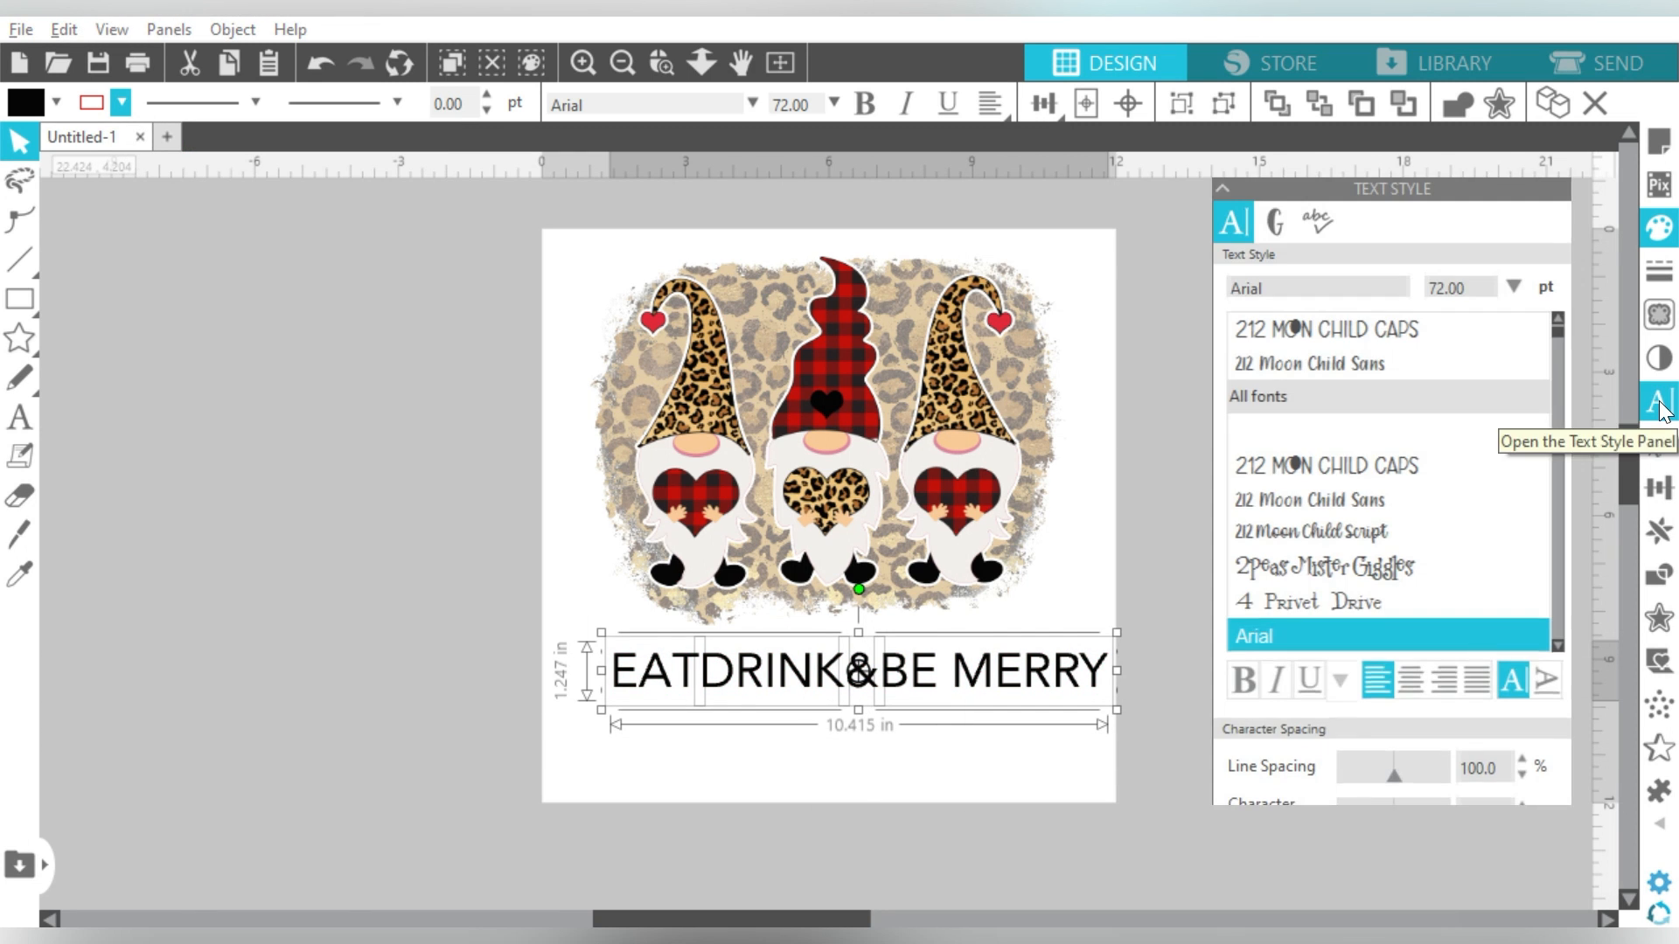
pyautogui.click(1414, 459)
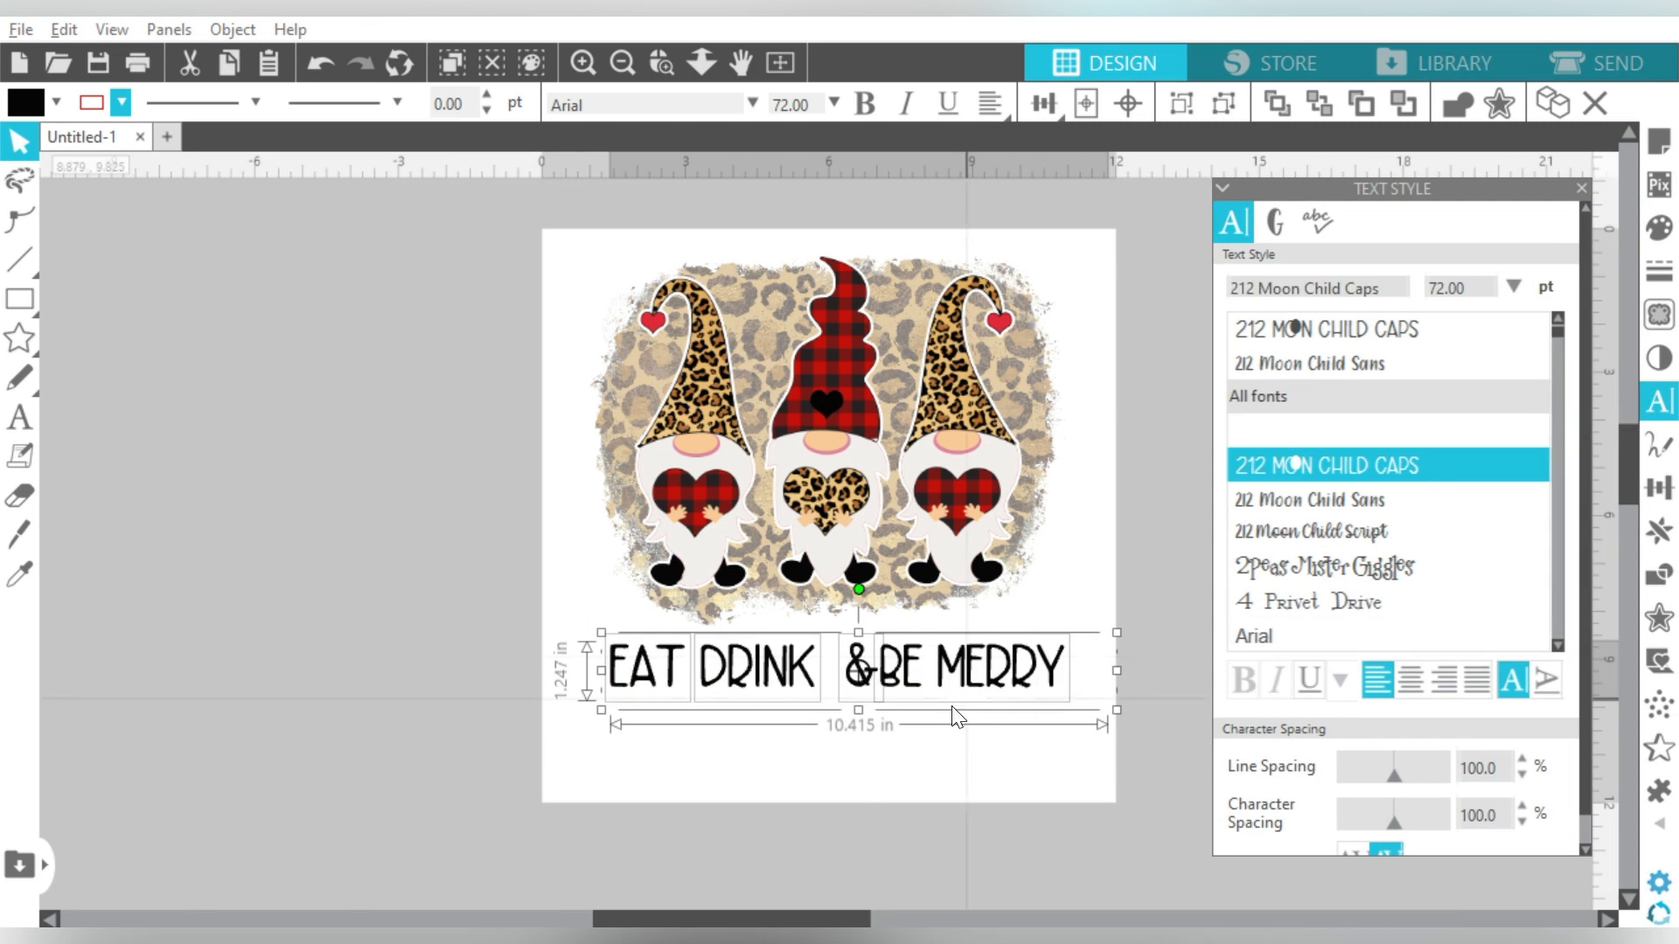
pyautogui.click(894, 773)
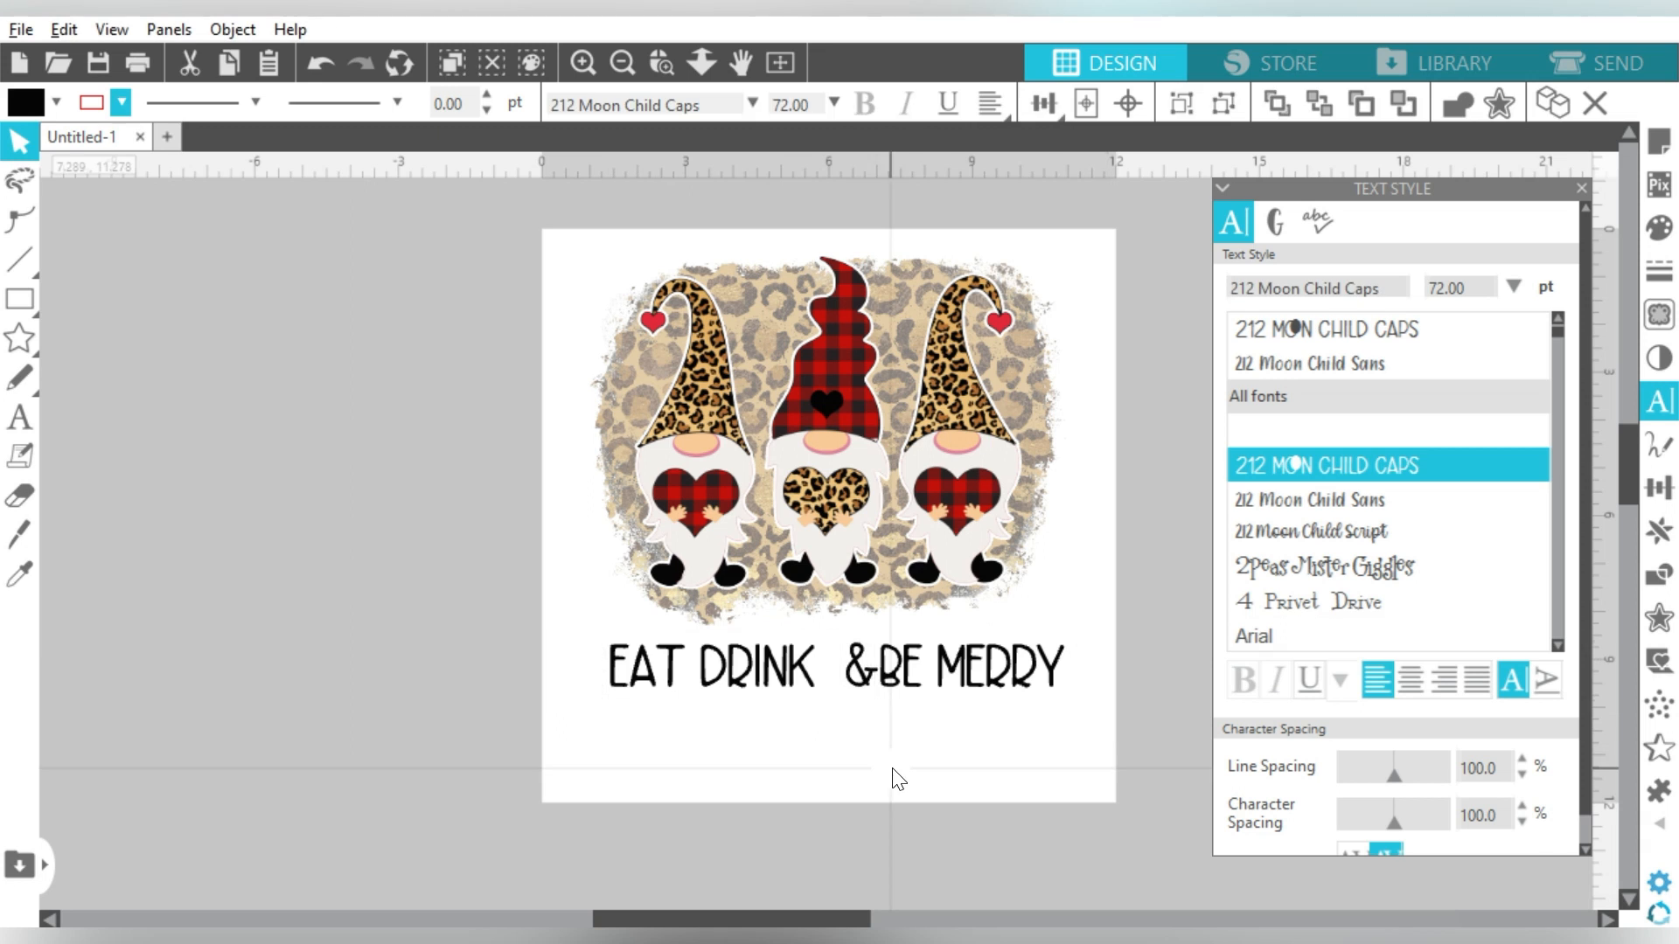
# Step: Add a comma after EAT and space the words apart along the row beneath the gnomes
pyautogui.doubleClick(680, 691)
pyautogui.moveTo(618, 683); pyautogui.dragTo(718, 690)
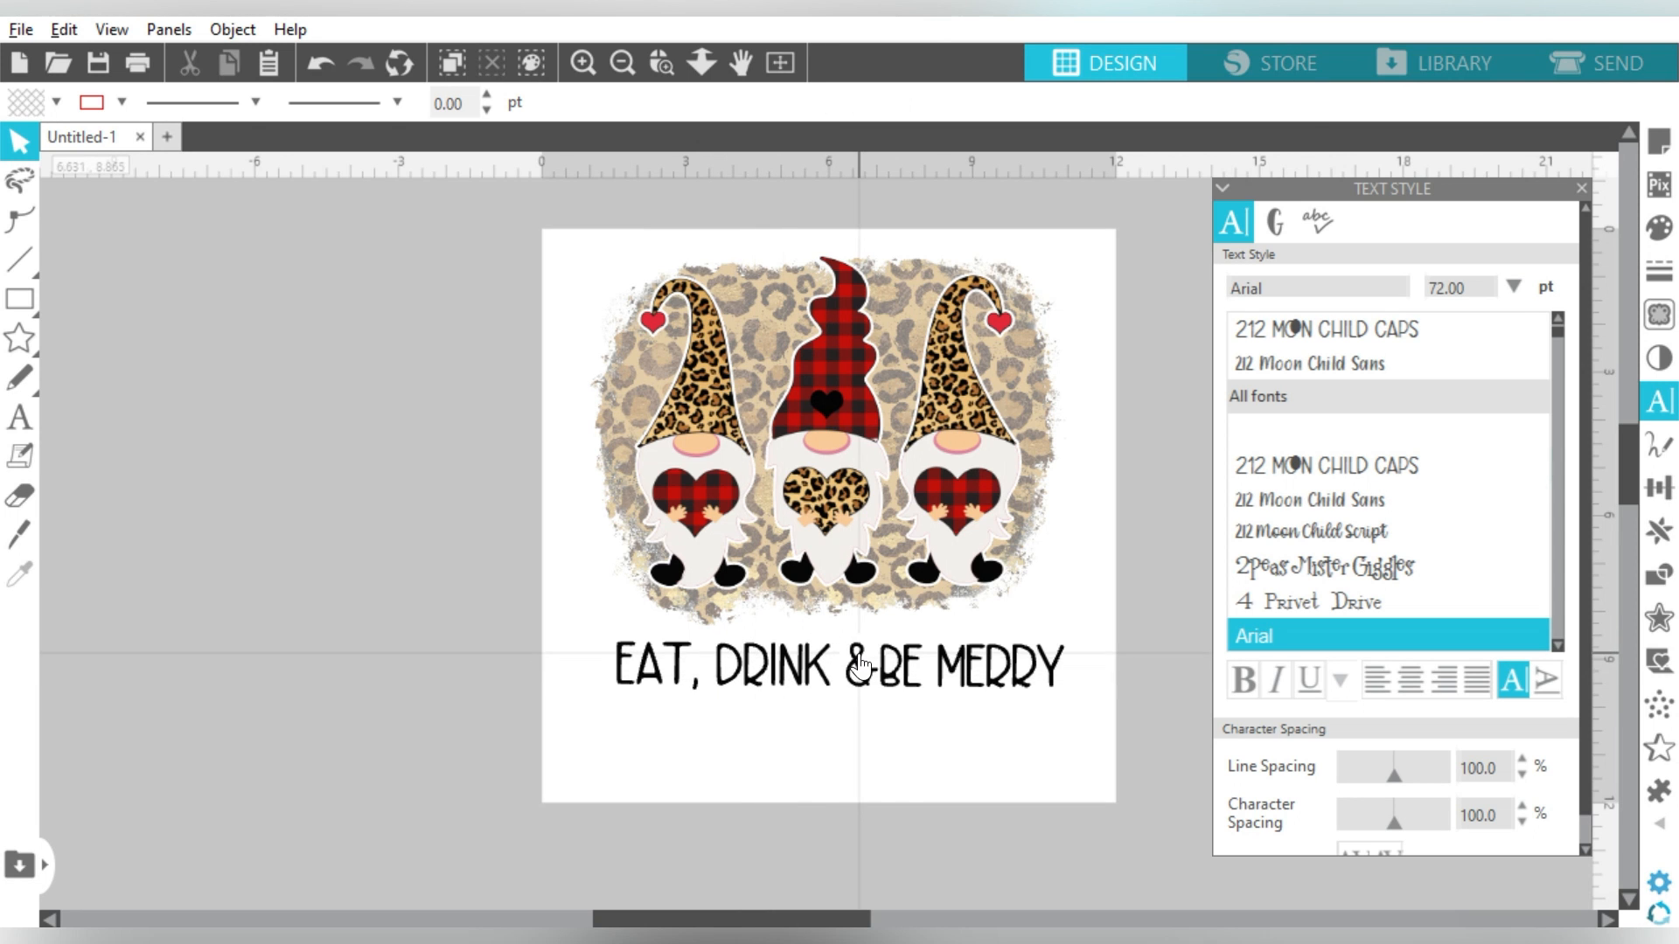
pyautogui.moveTo(921, 670); pyautogui.dragTo(927, 668)
# Step: Try 212 Moon Child Script and 2Peas Mister Giggles on BE MERRY, and change its wording to Be Merry
pyautogui.click(1366, 533)
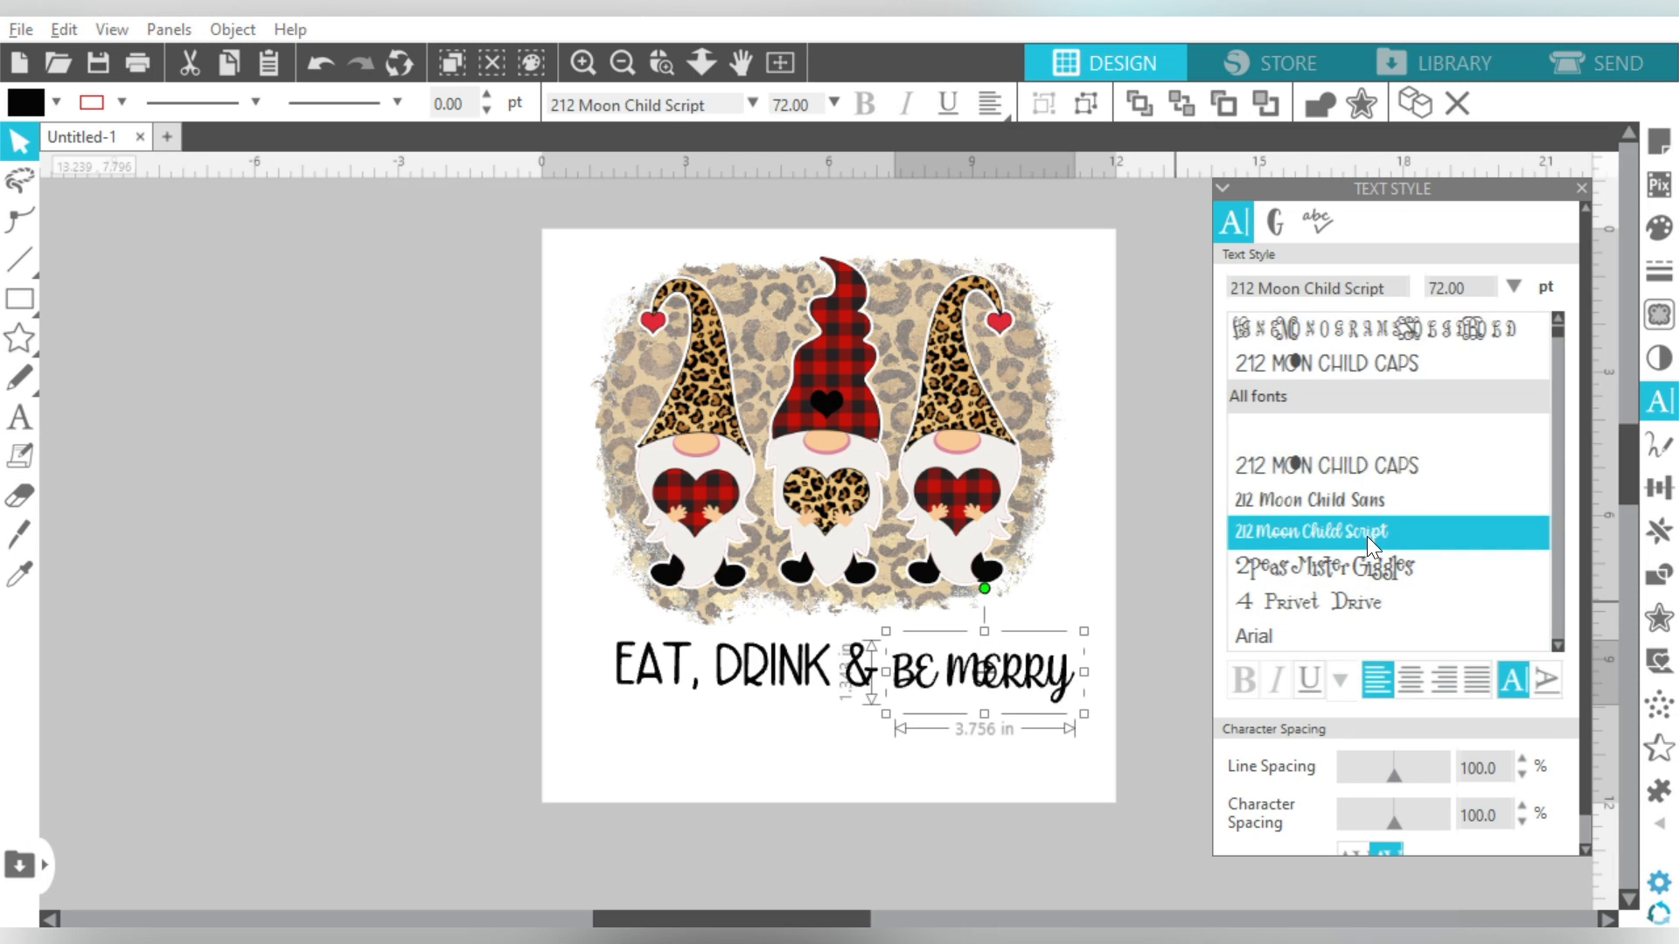
pyautogui.doubleClick(1070, 675)
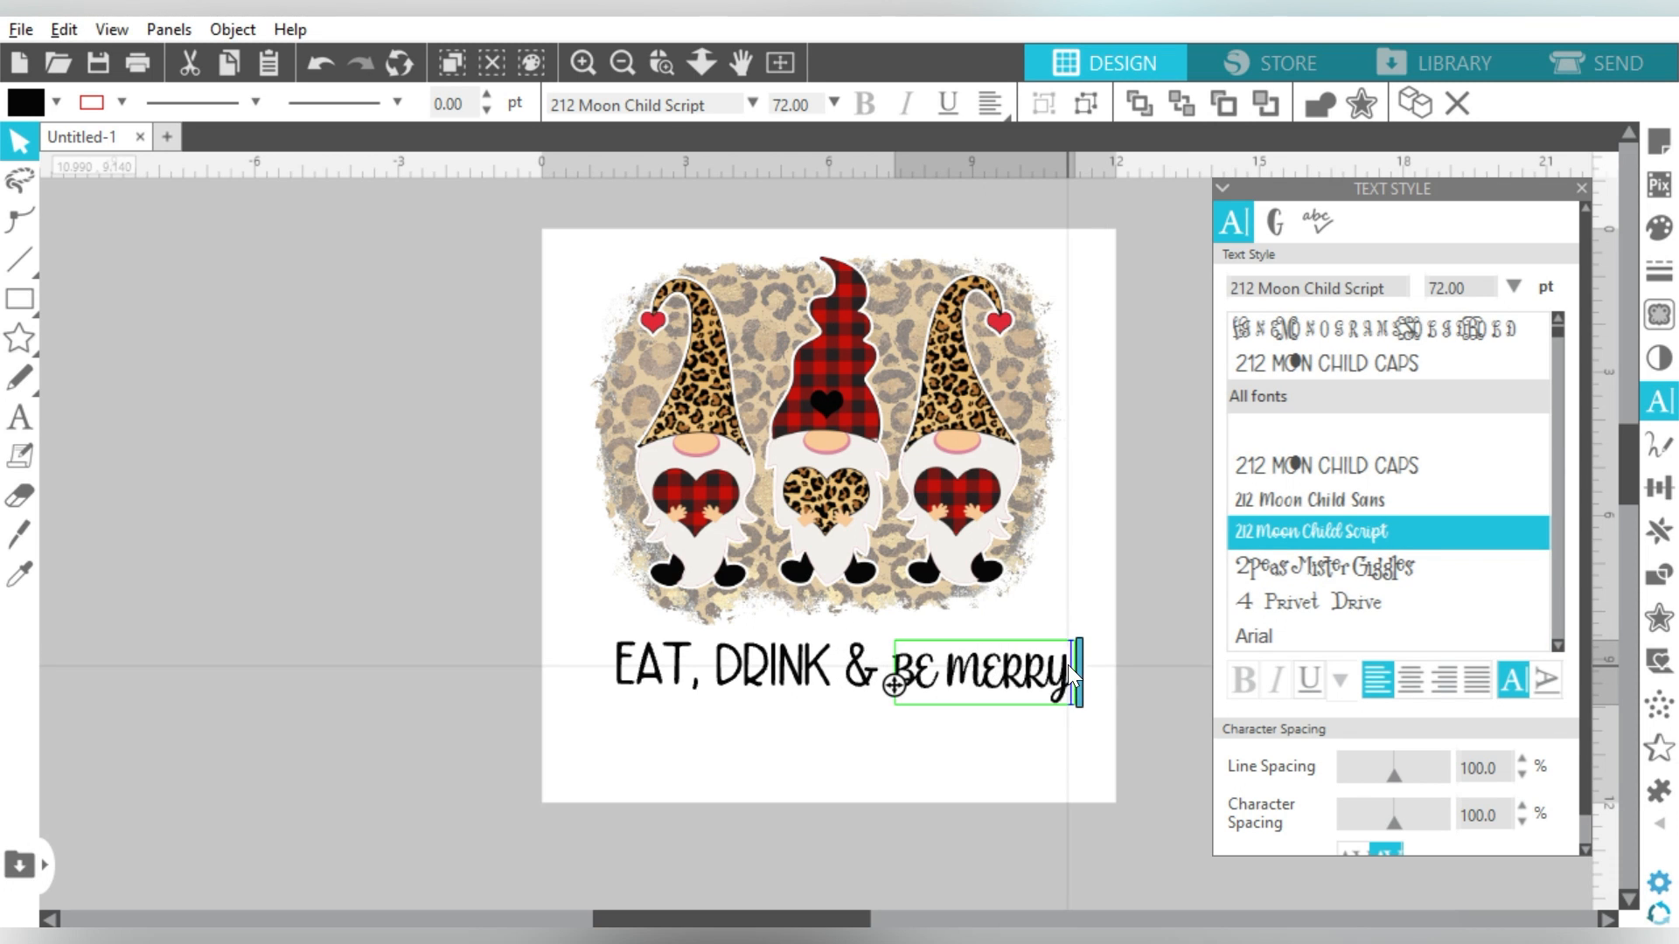
pyautogui.hotkey('ctrl', 'z')
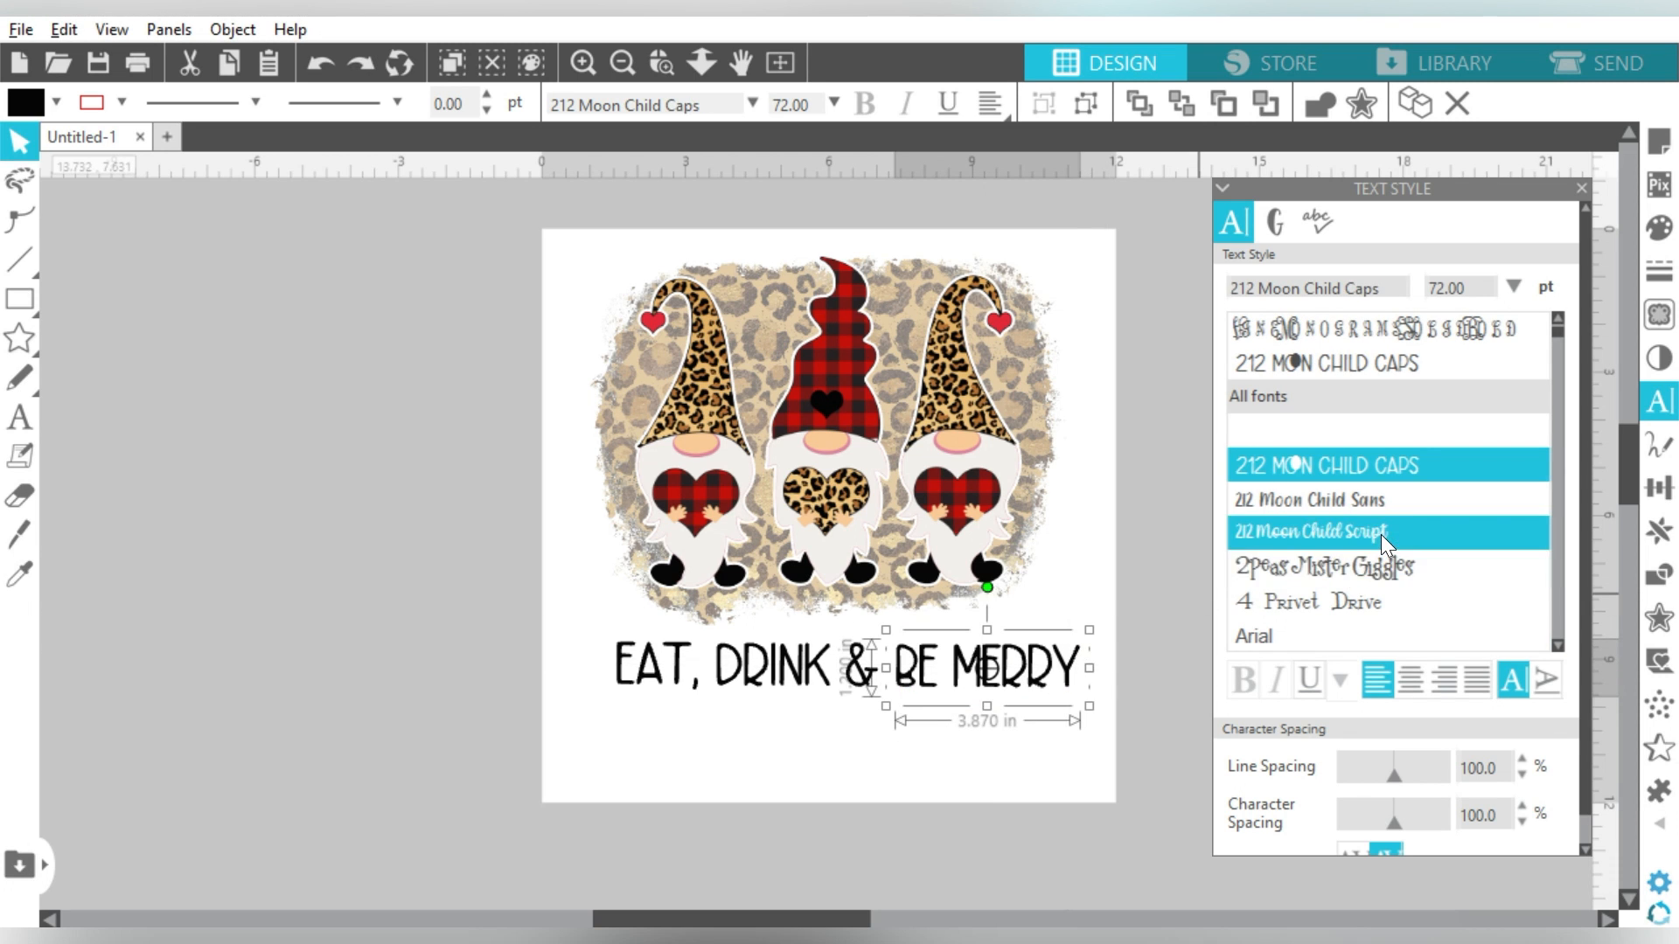
pyautogui.click(1381, 565)
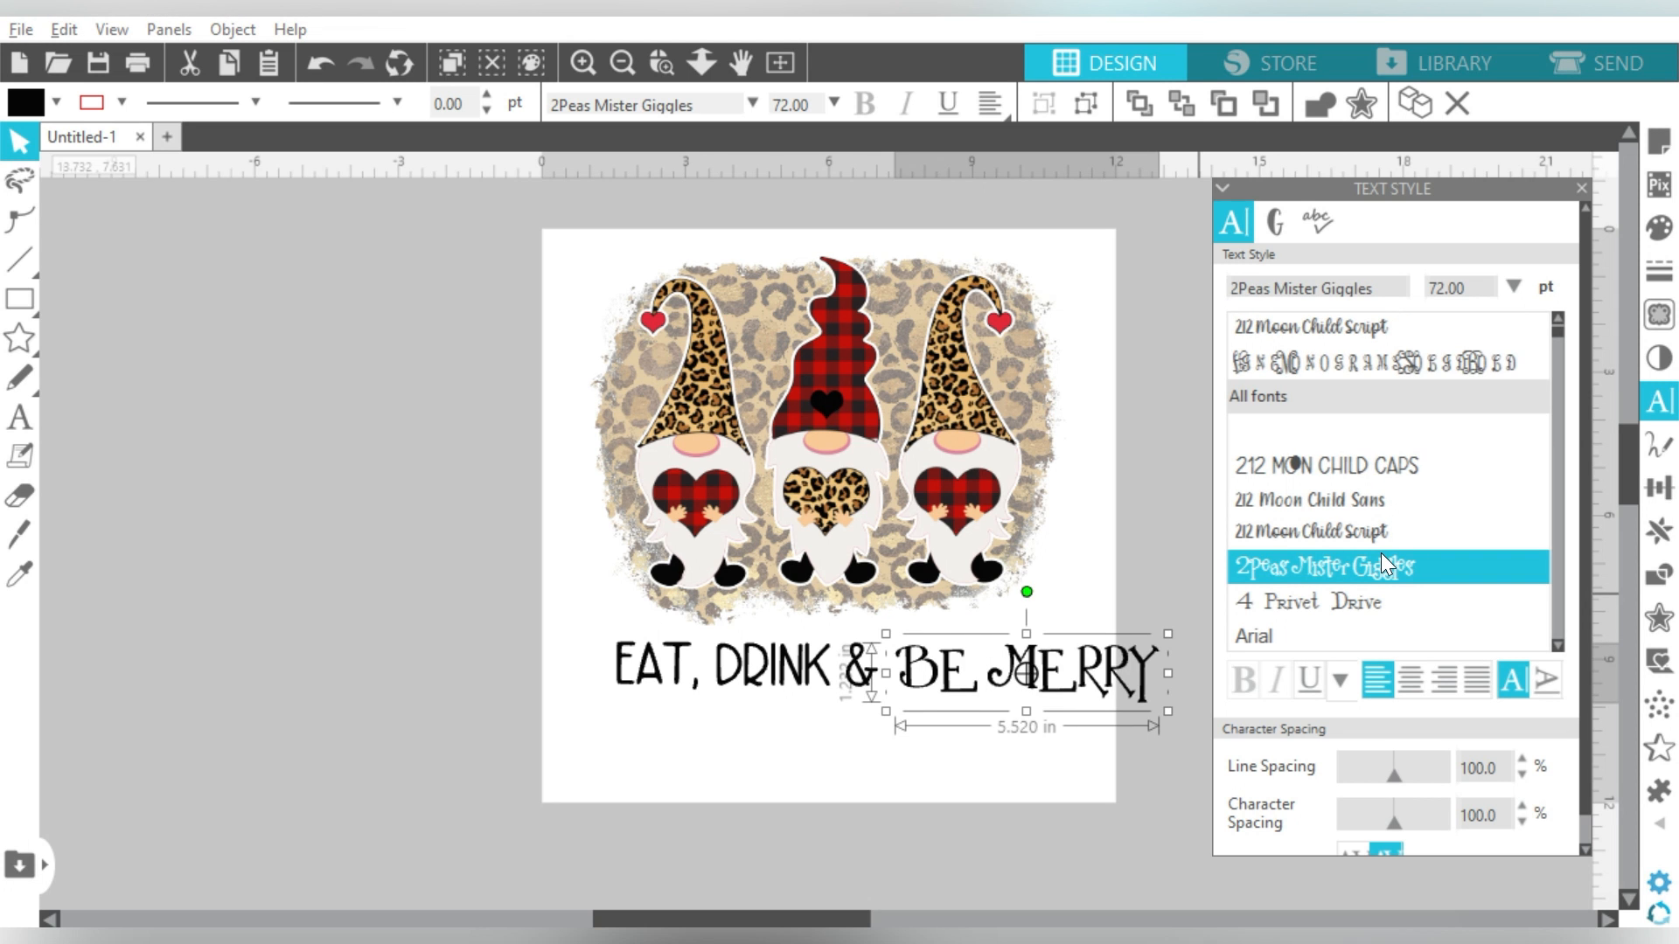
pyautogui.click(1382, 531)
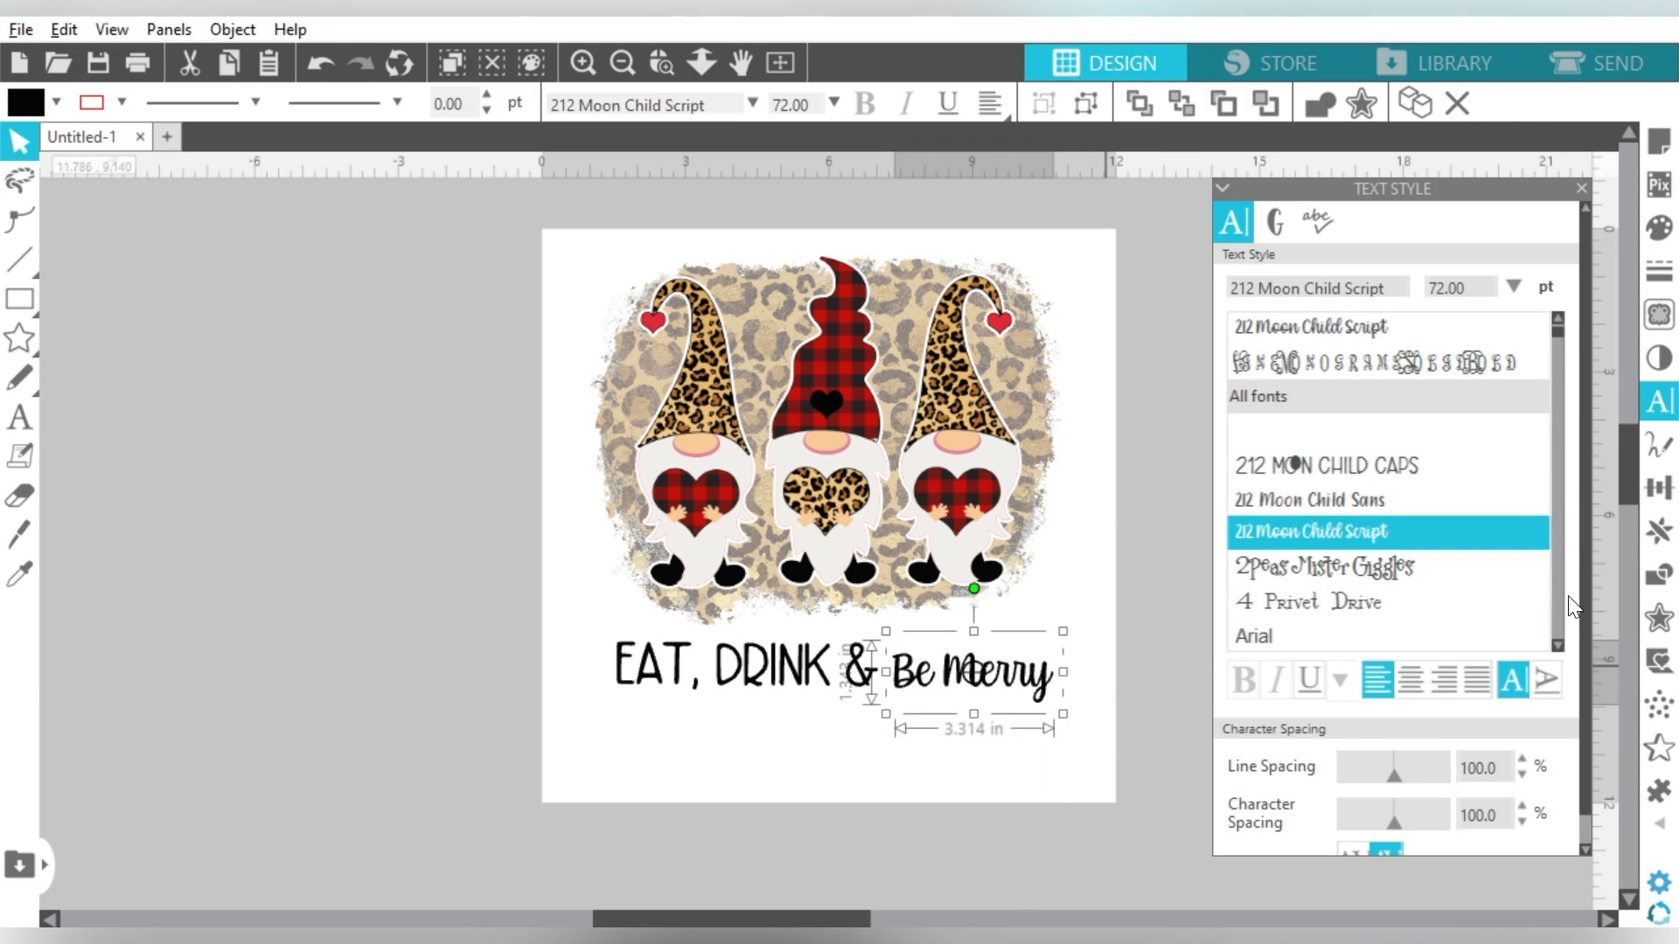
# Step: Set Be Merry in the miraculous&Christmas font, enlarge it to about 151 pt and place it below the other words
pyautogui.scroll(-5, 1399, 525)
pyautogui.tripleClick(1338, 287)
pyautogui.write('mira')
pyautogui.moveTo(885, 712); pyautogui.dragTo(804, 746)
# Step: Try 212 Moon Child Sans on EAT, DRINK and & together, and change their font to Bodoni MT
pyautogui.click(649, 670)
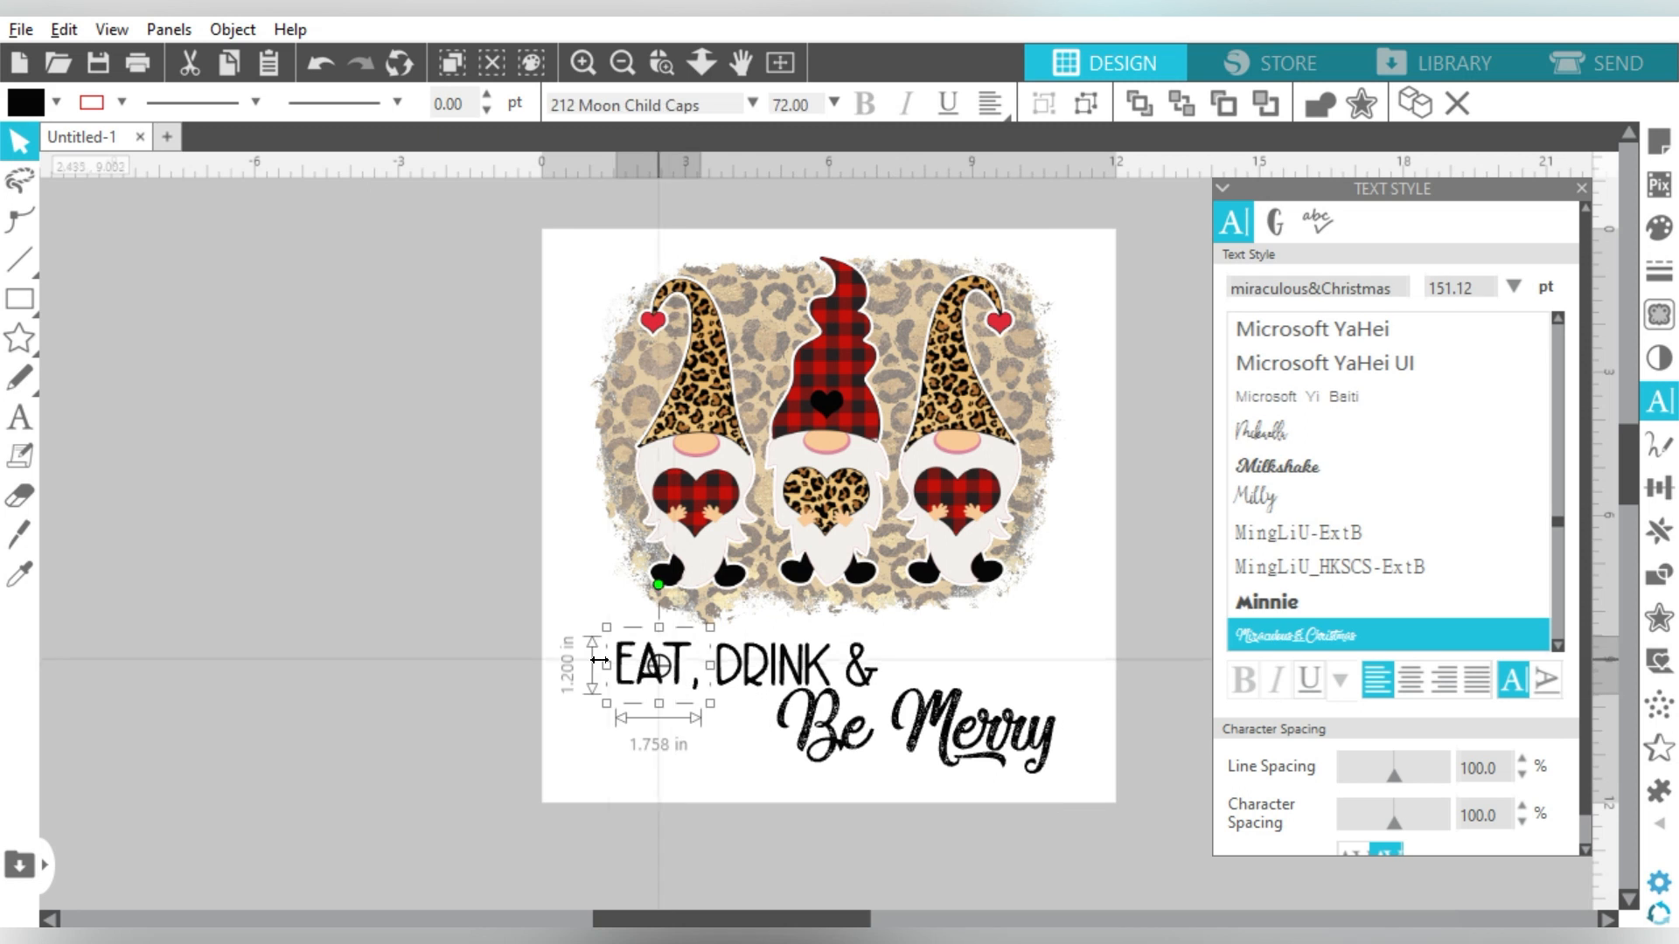
pyautogui.click(737, 658)
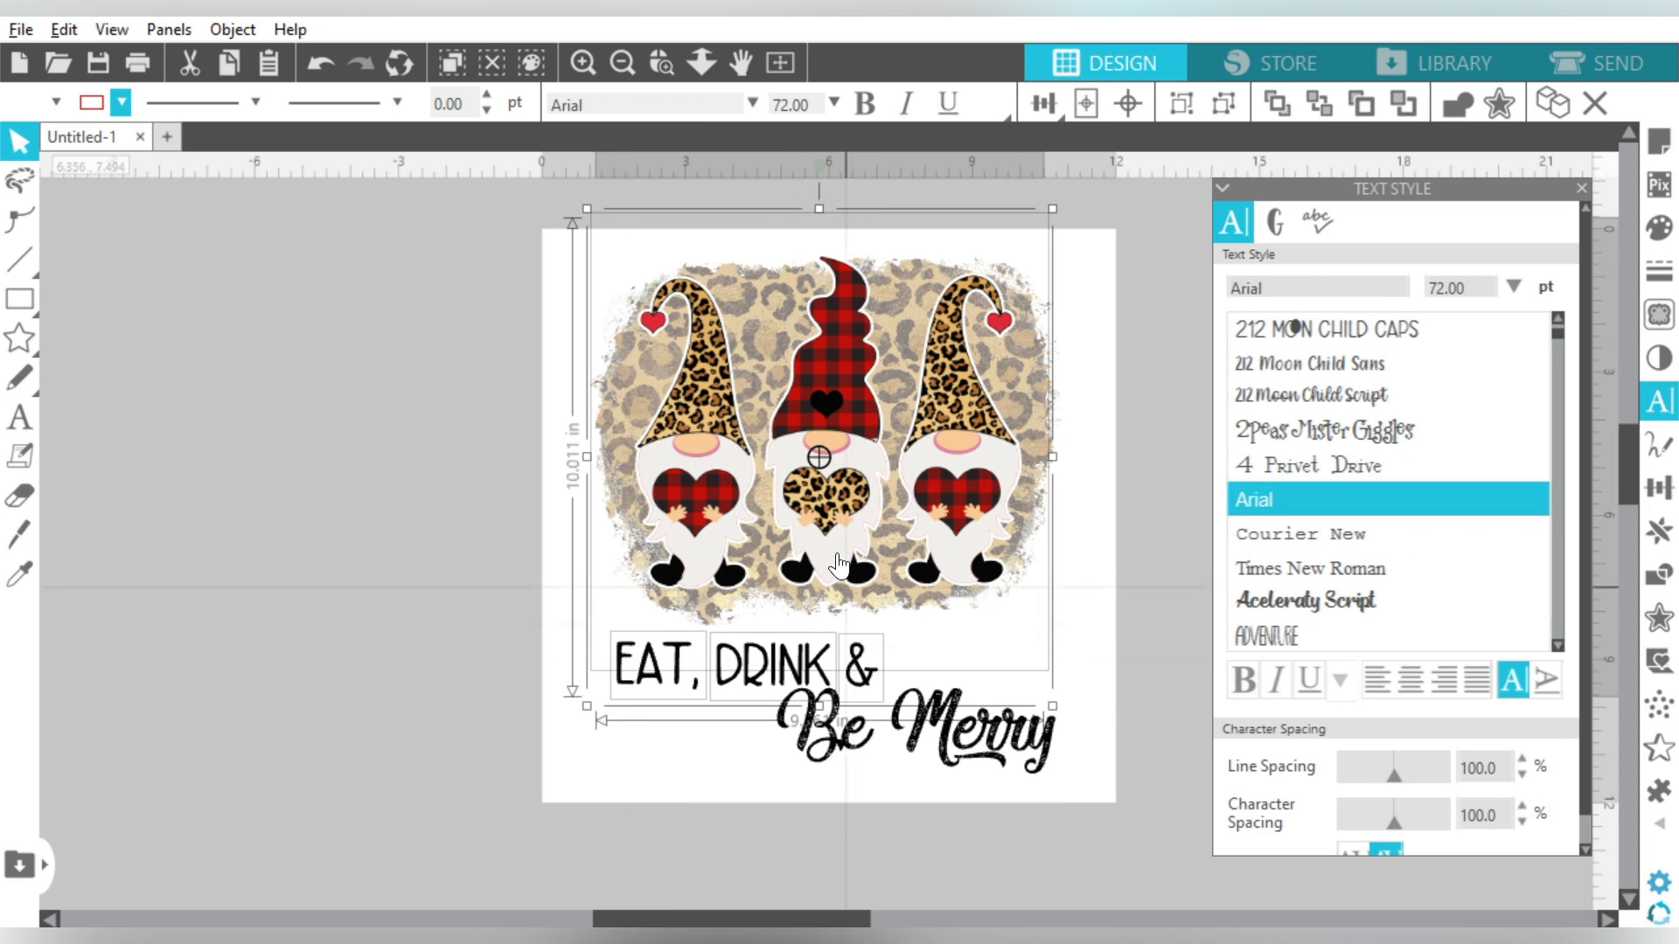
pyautogui.keyDown('shift'); pyautogui.click(833, 527); pyautogui.keyUp('shift')
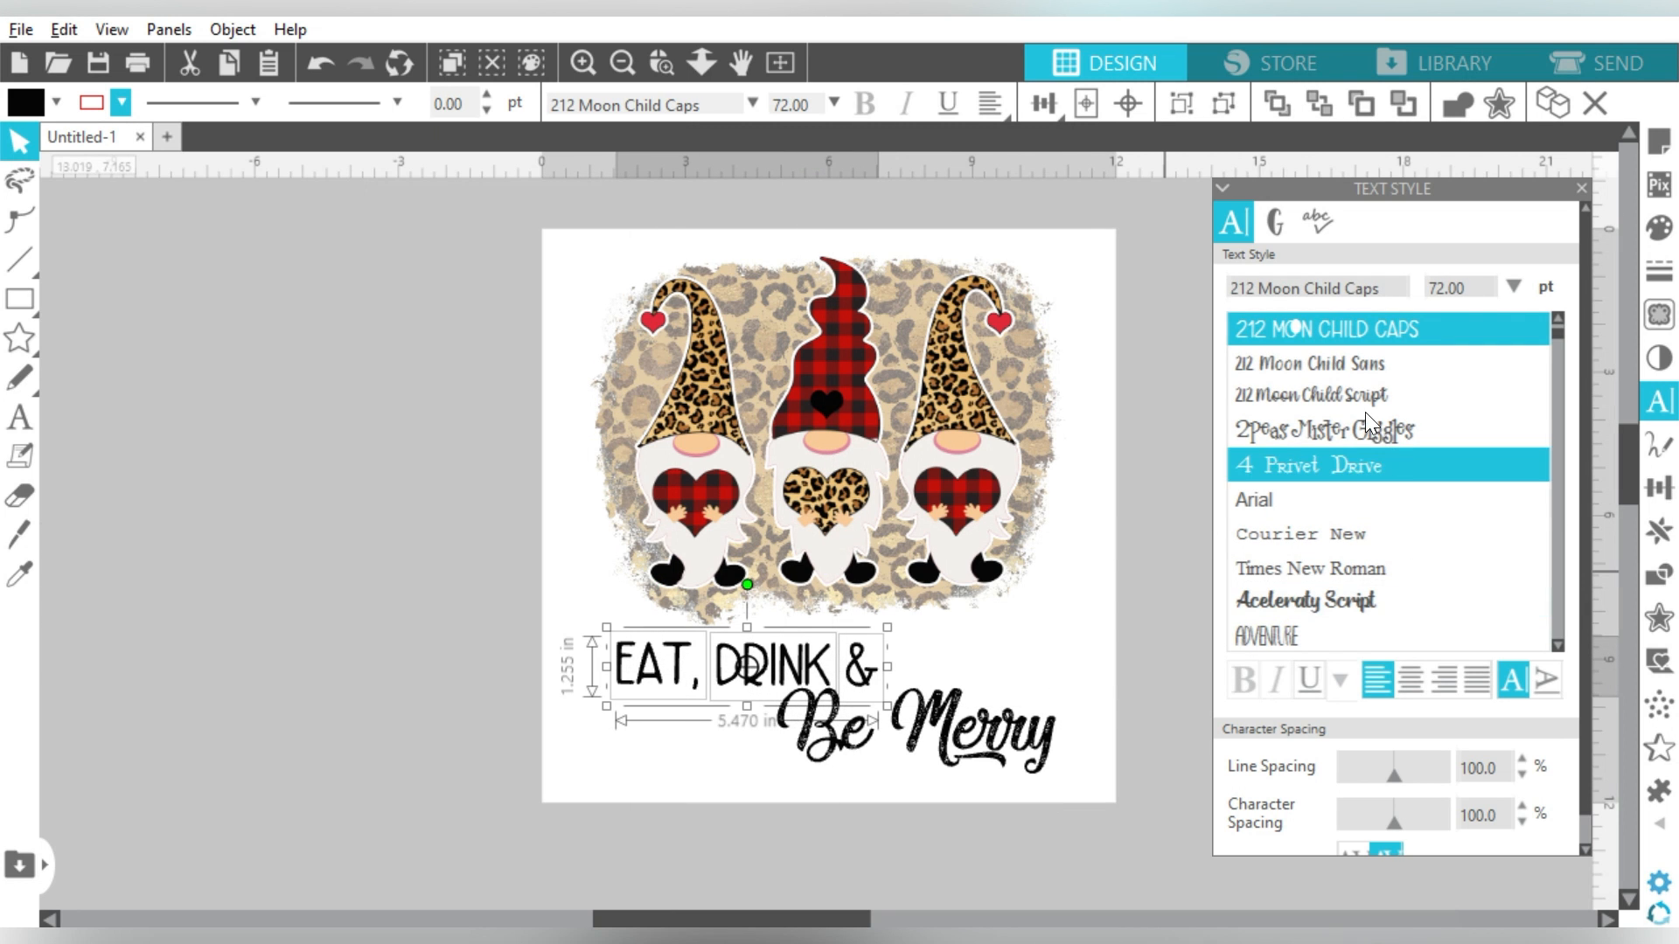
pyautogui.click(1359, 371)
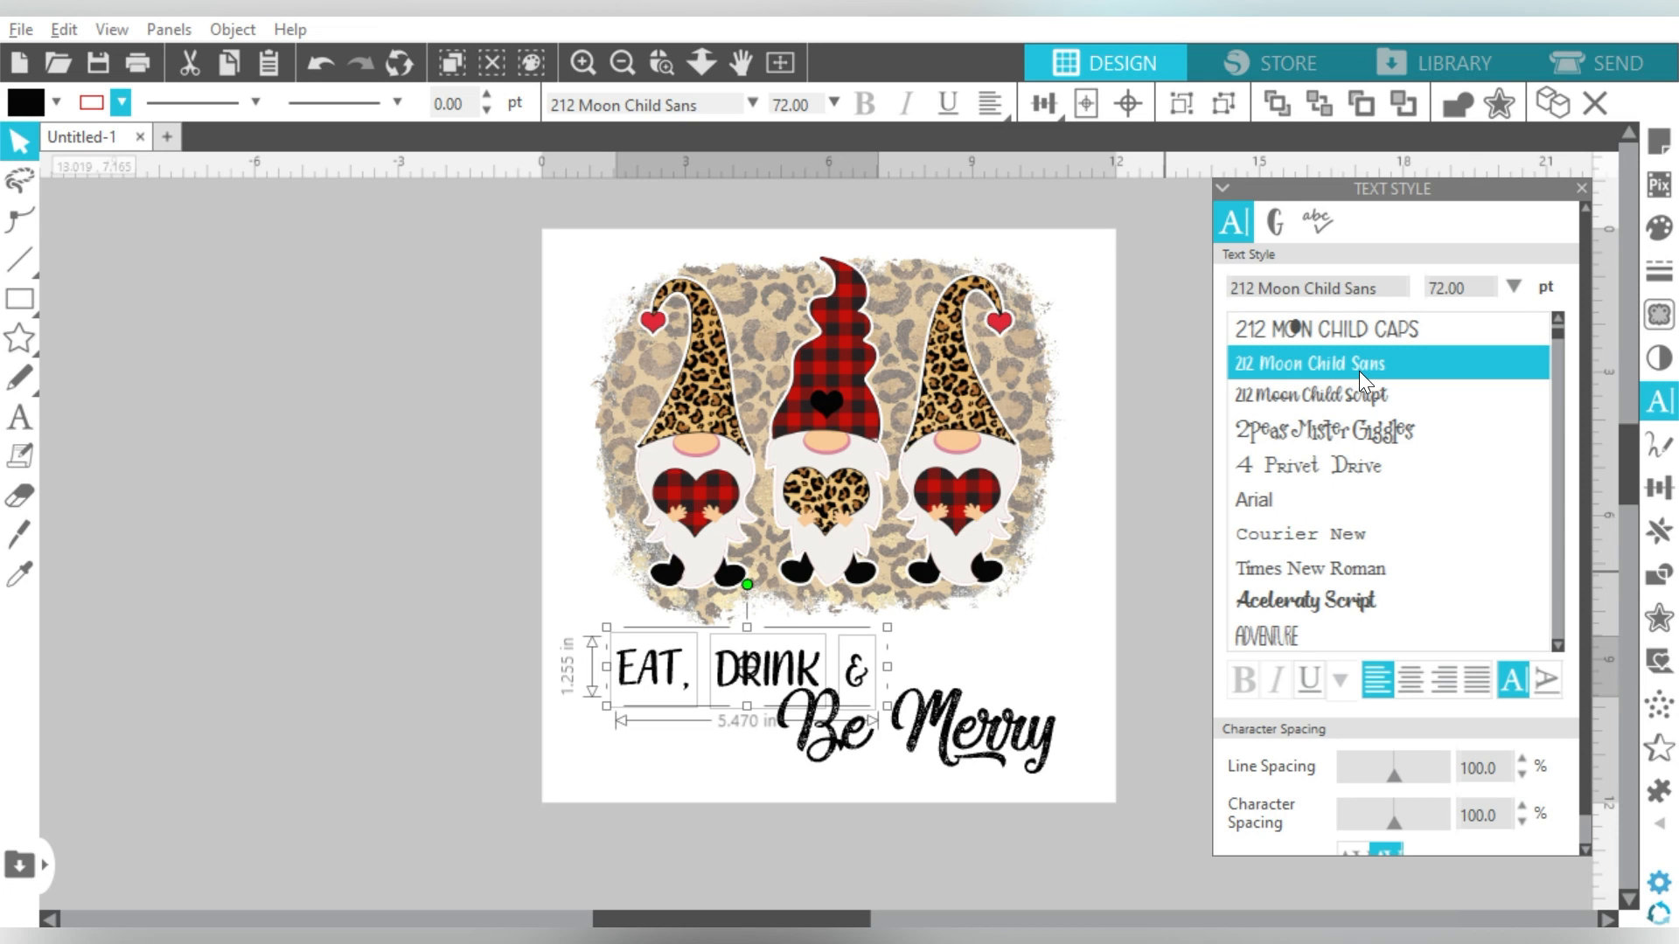
pyautogui.click(1560, 611)
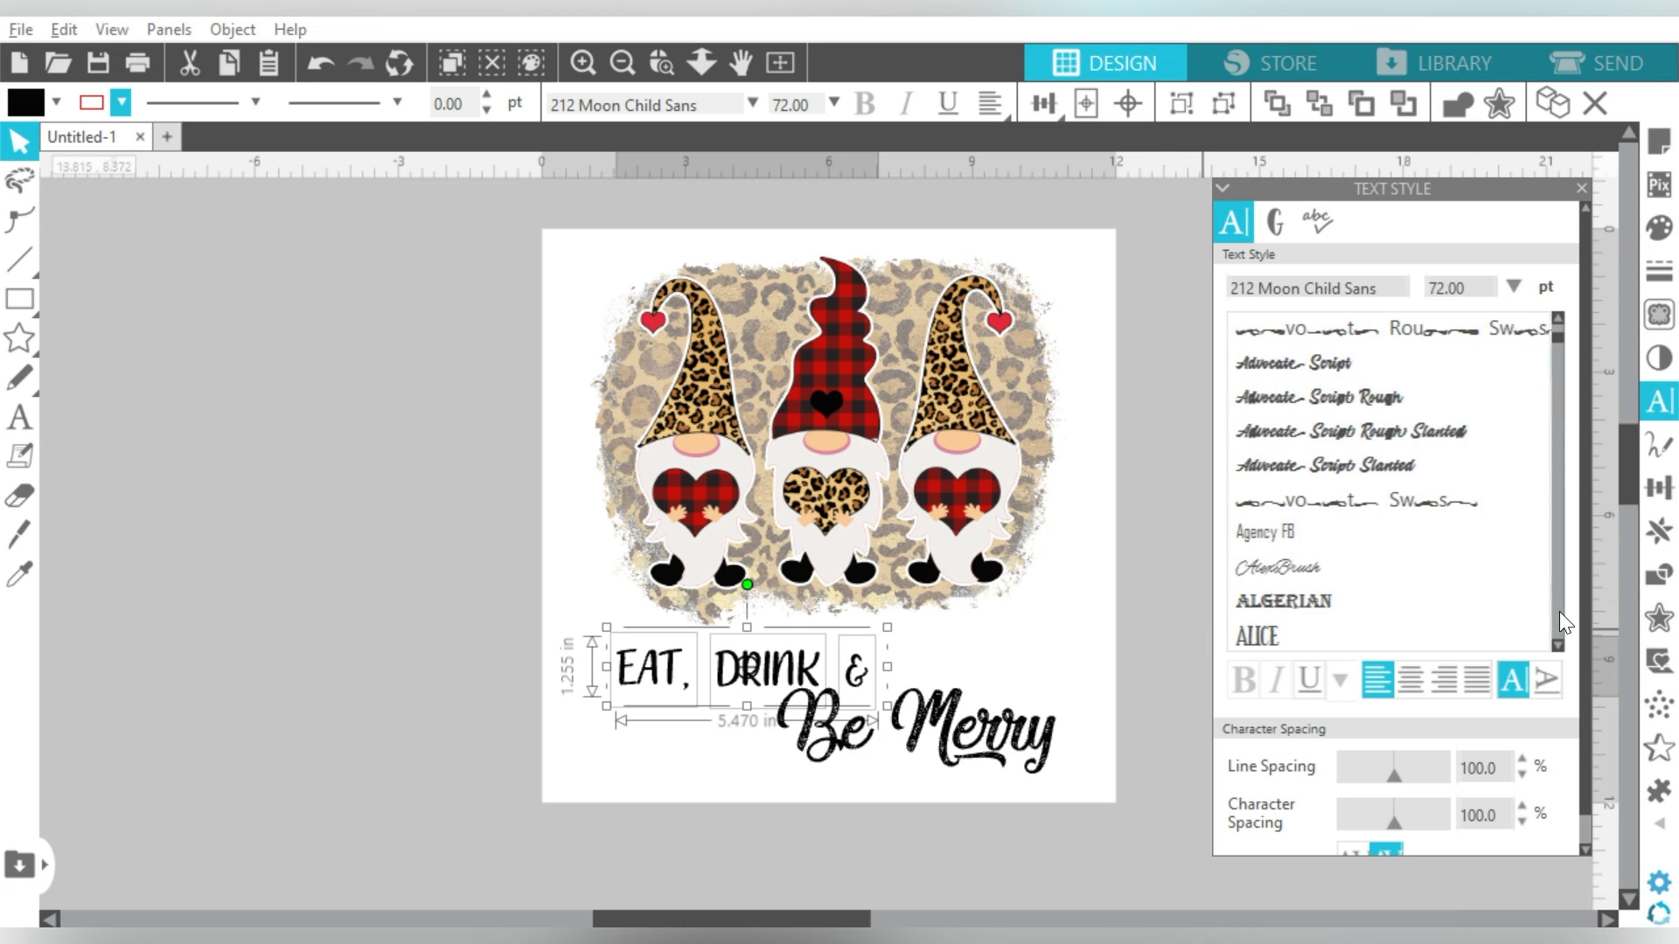
pyautogui.click(1560, 611)
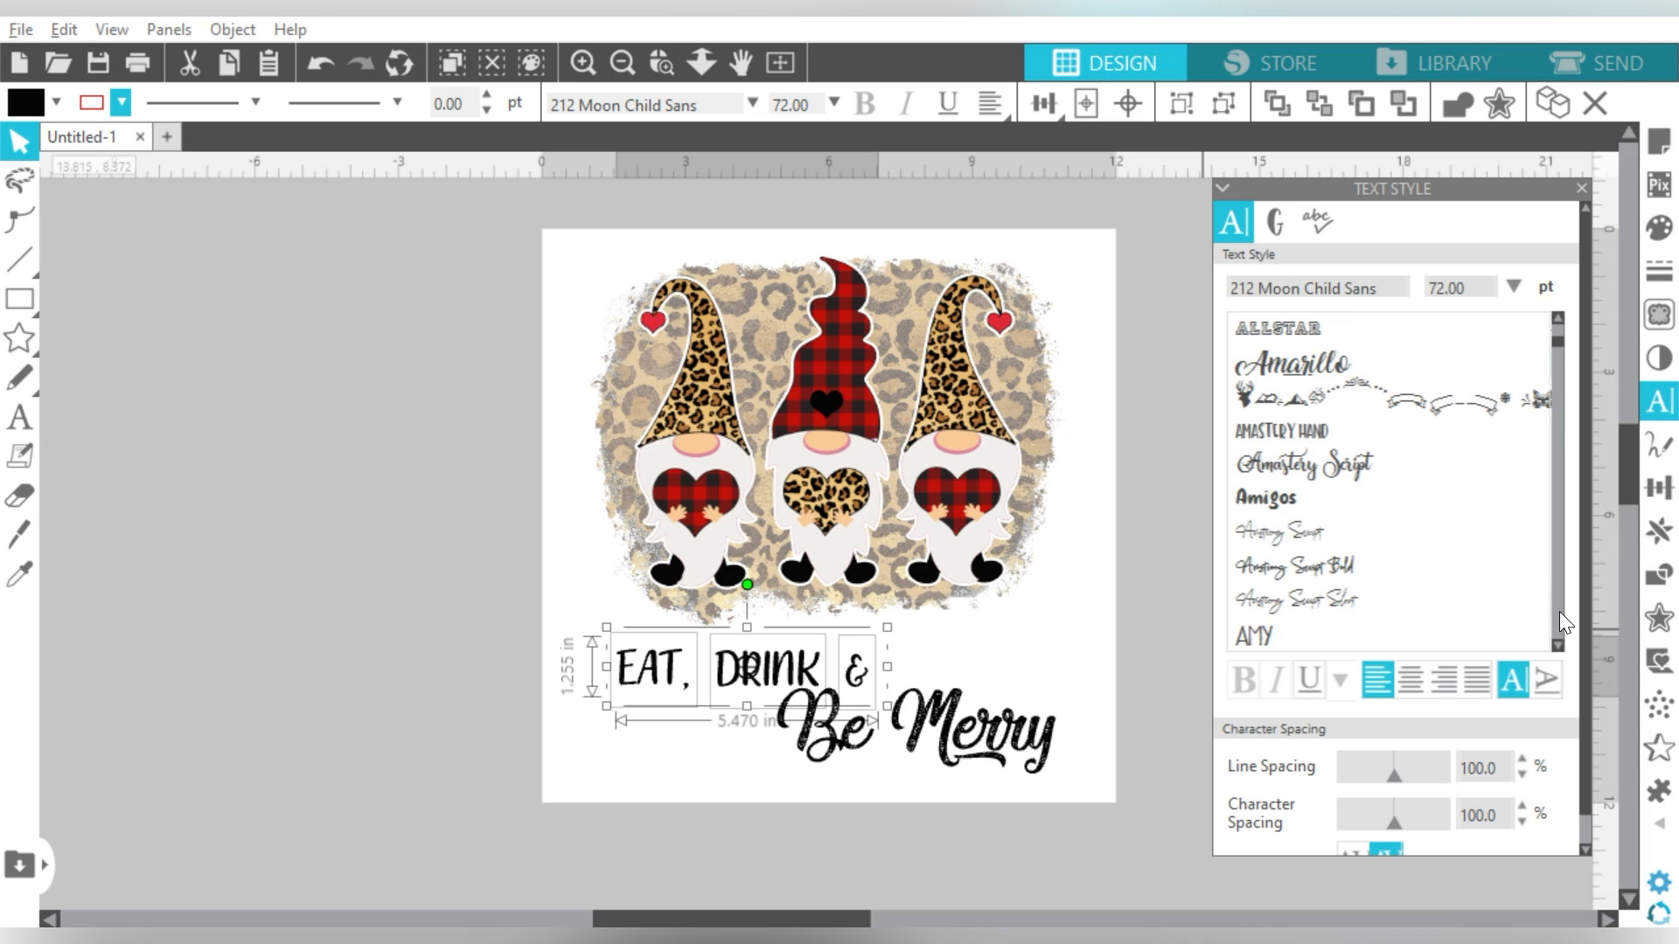
pyautogui.click(1560, 611)
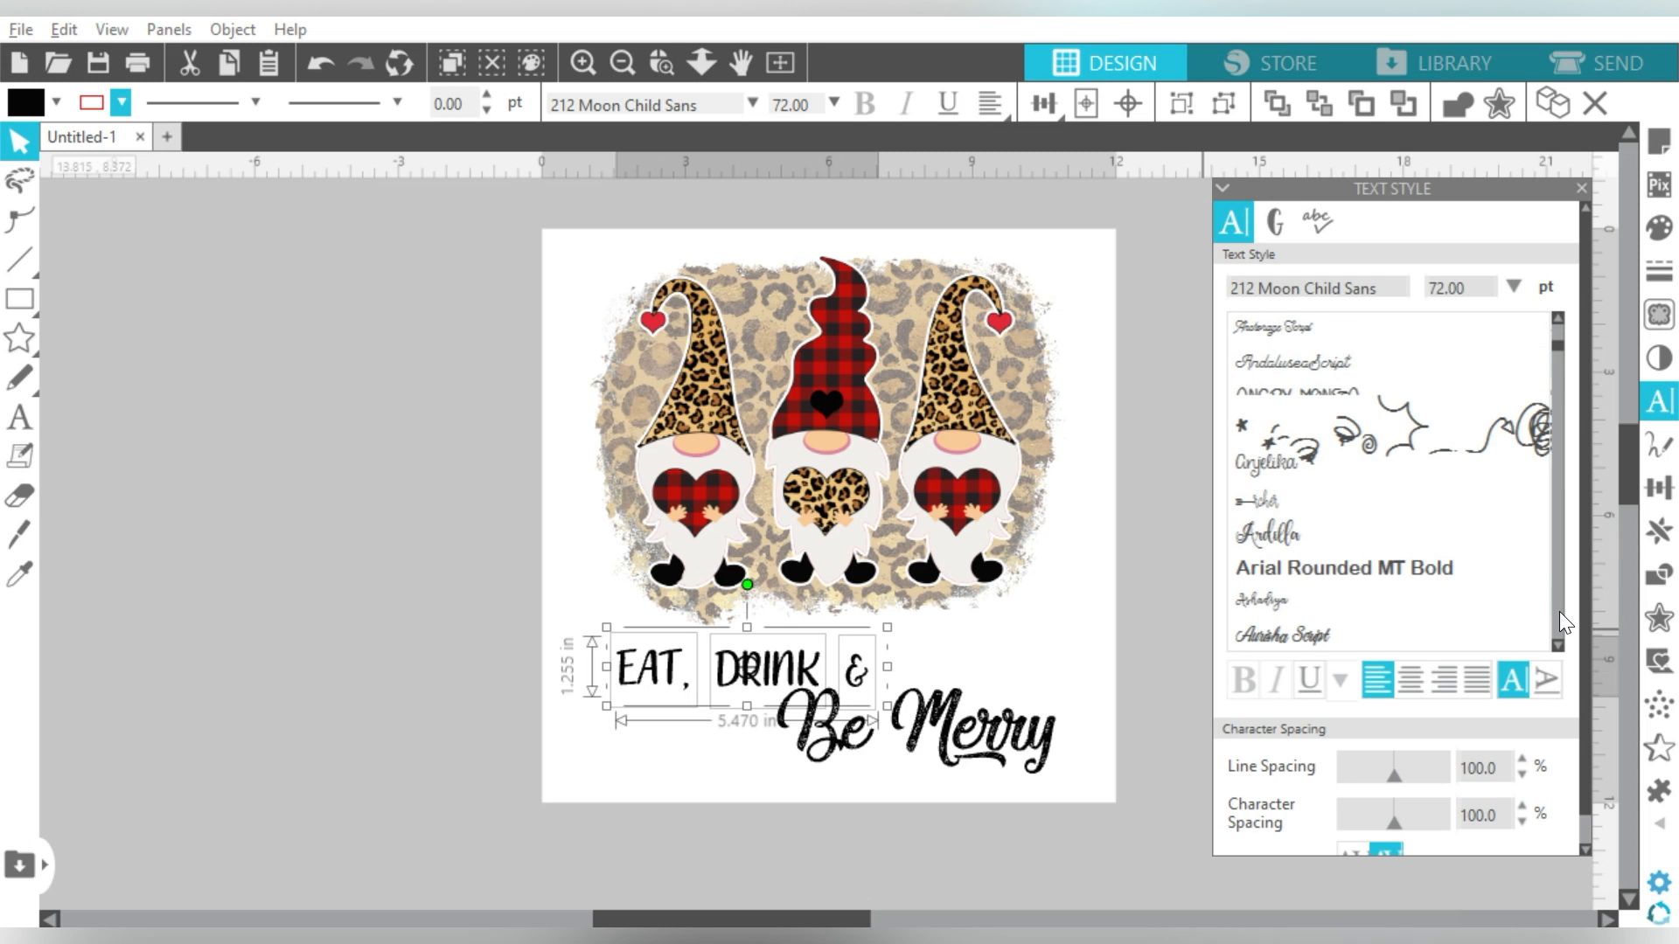
pyautogui.click(1560, 612)
pyautogui.click(1560, 611)
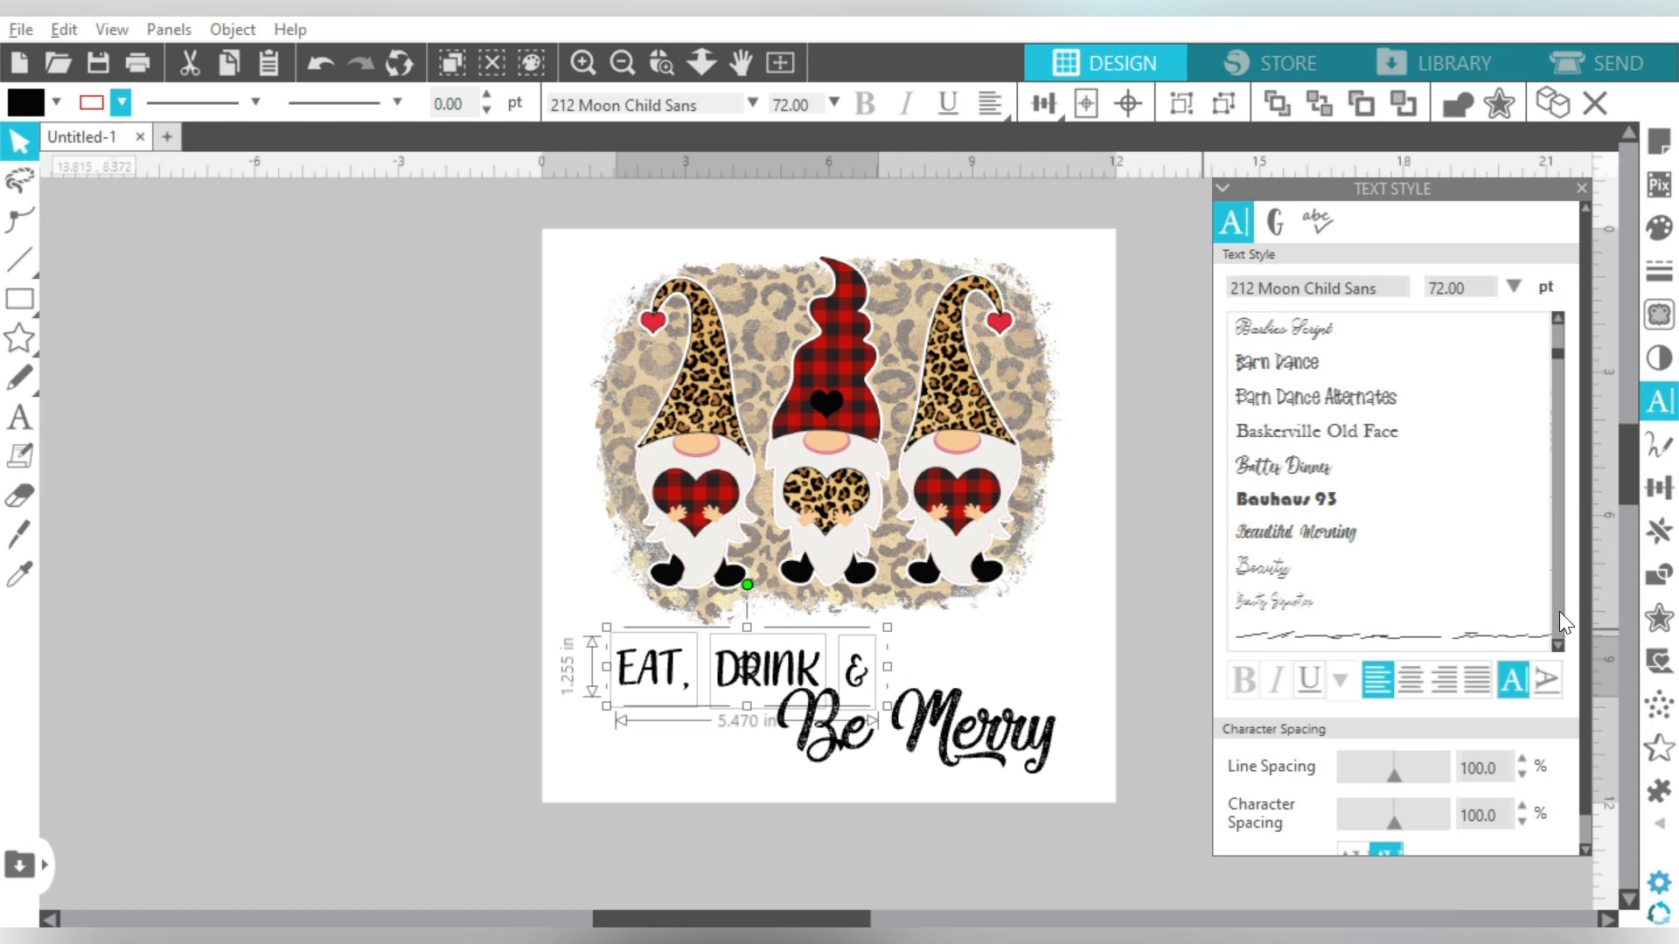
pyautogui.click(1560, 612)
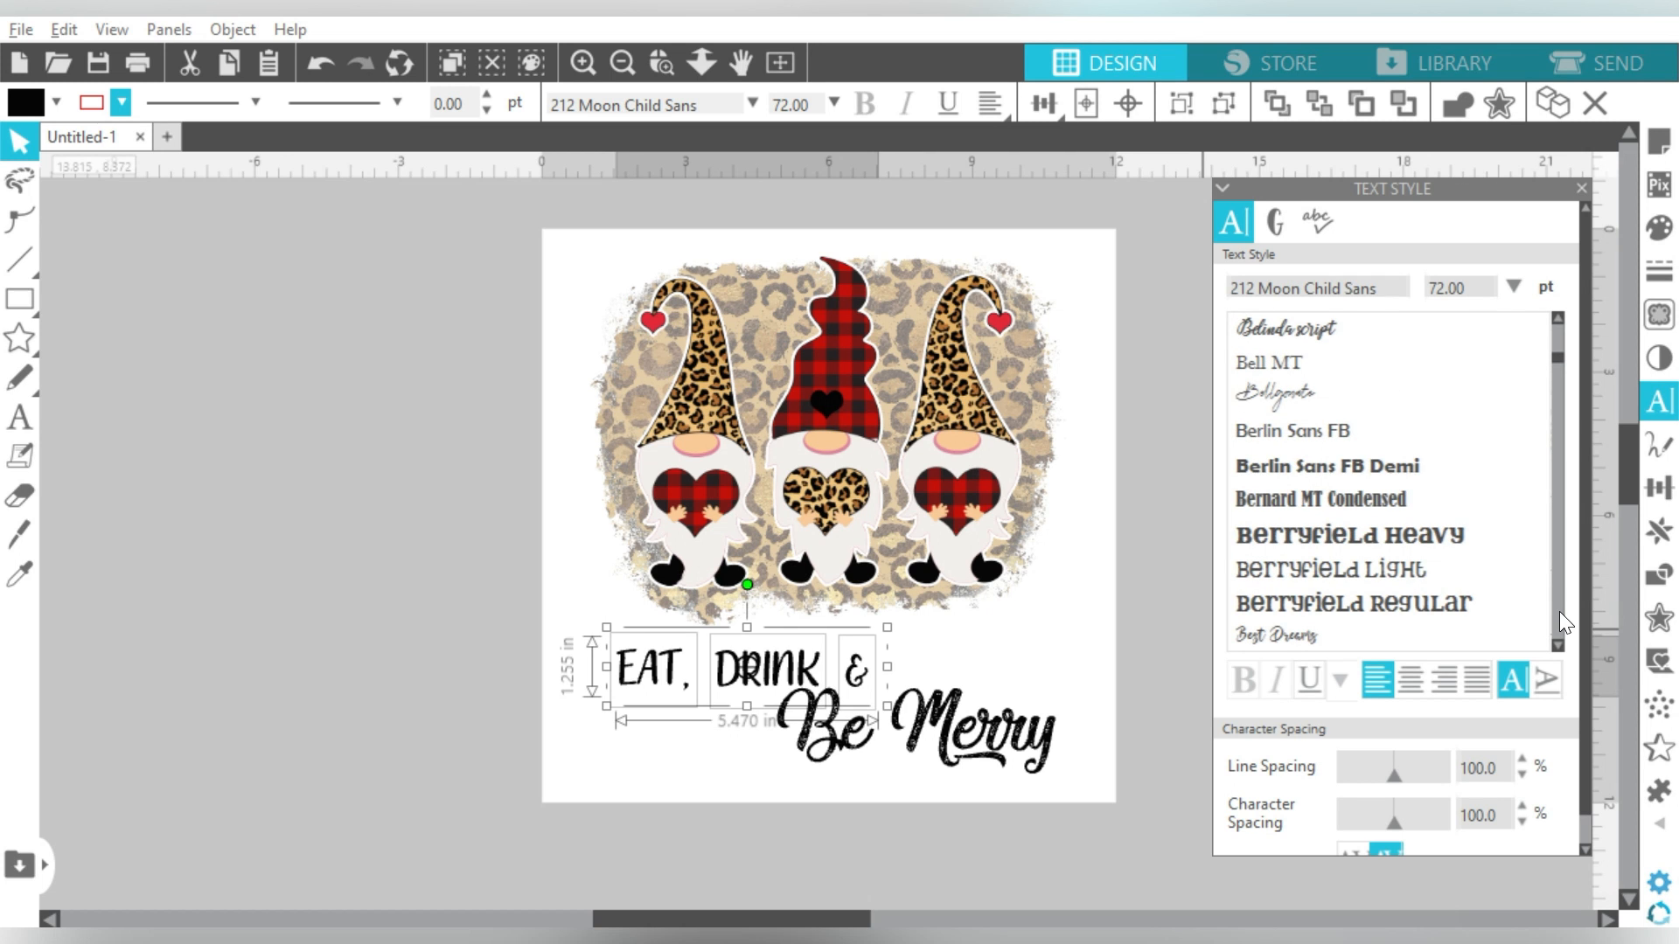
pyautogui.click(1560, 612)
pyautogui.click(1559, 611)
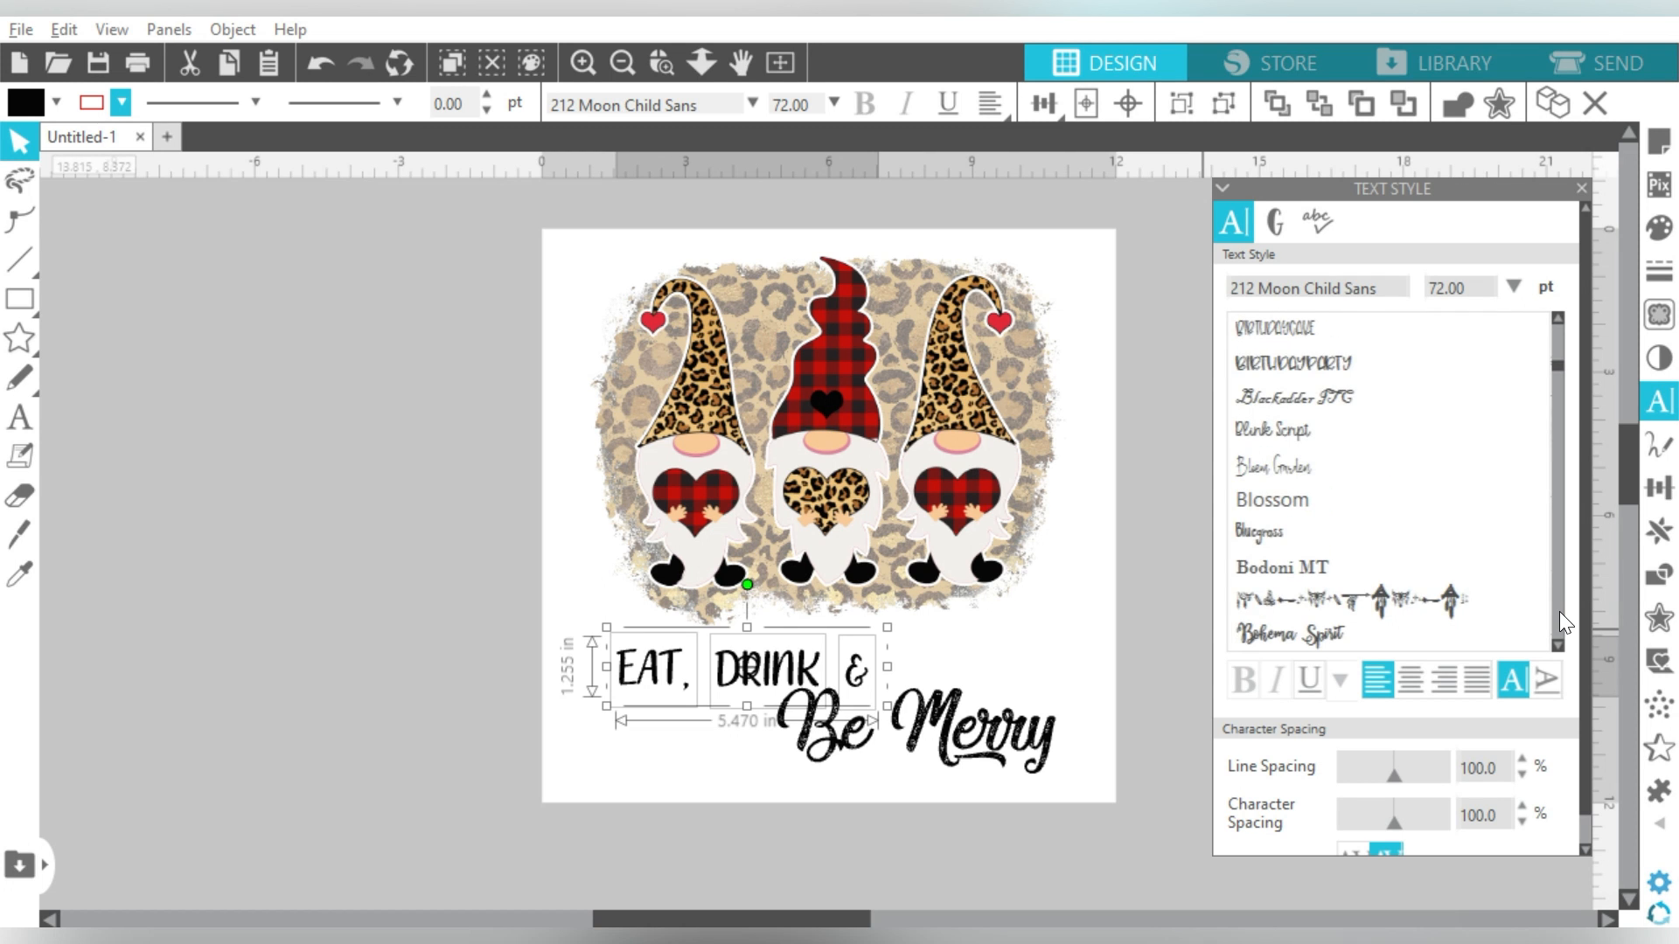
pyautogui.click(1560, 611)
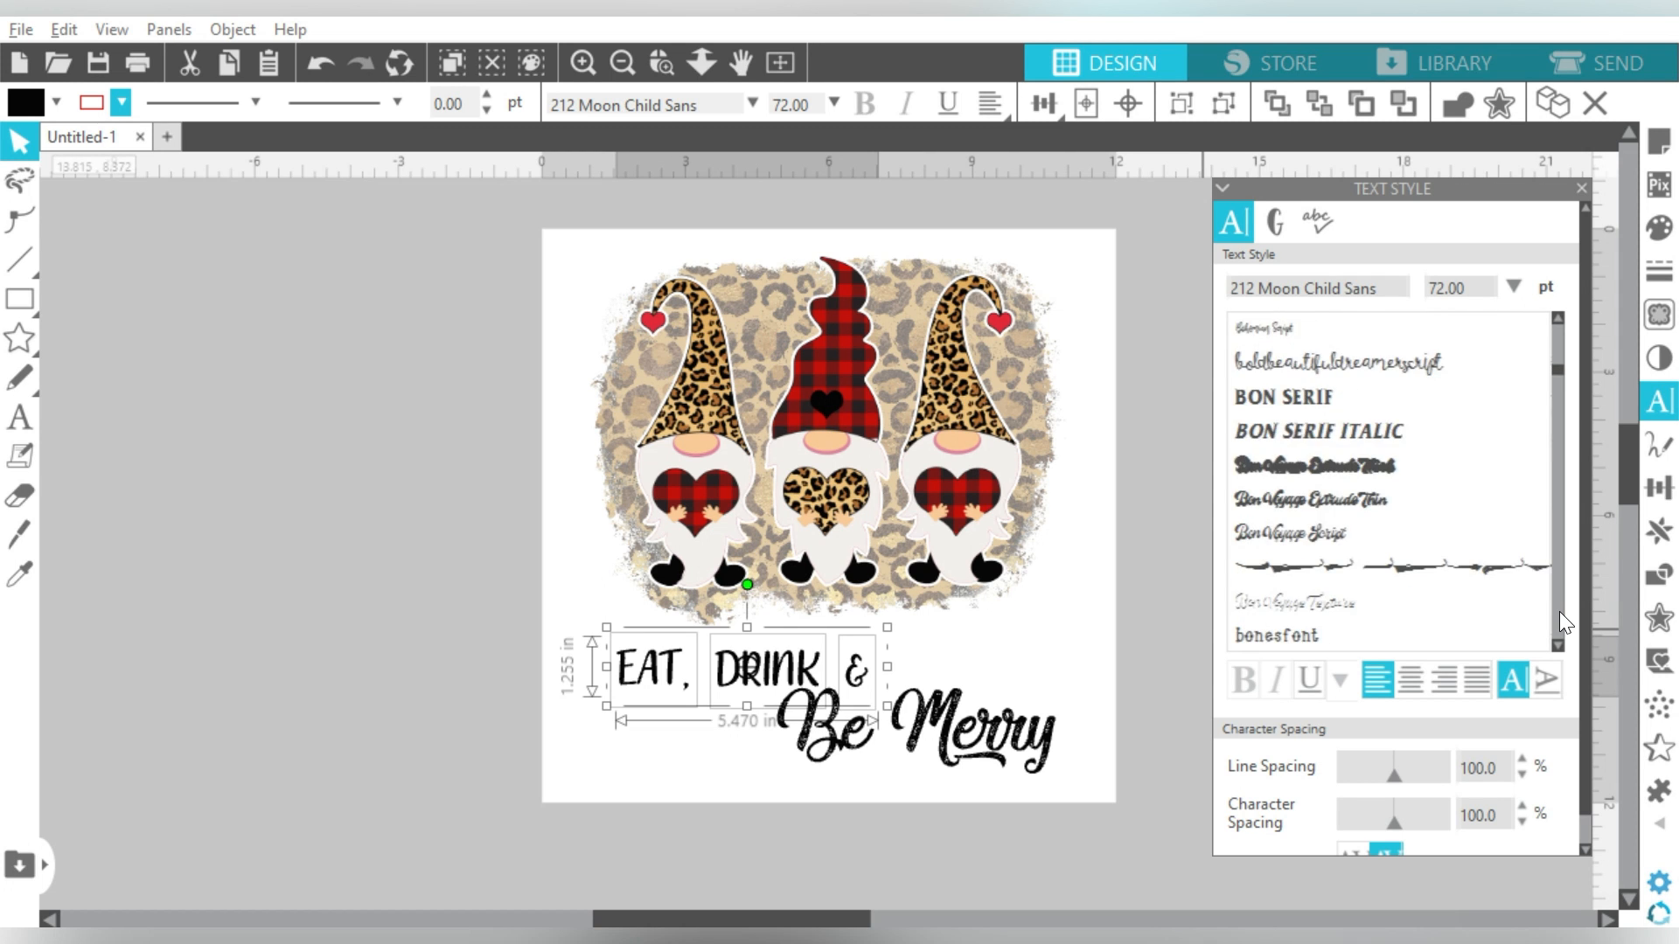
pyautogui.click(1562, 339)
pyautogui.click(1250, 564)
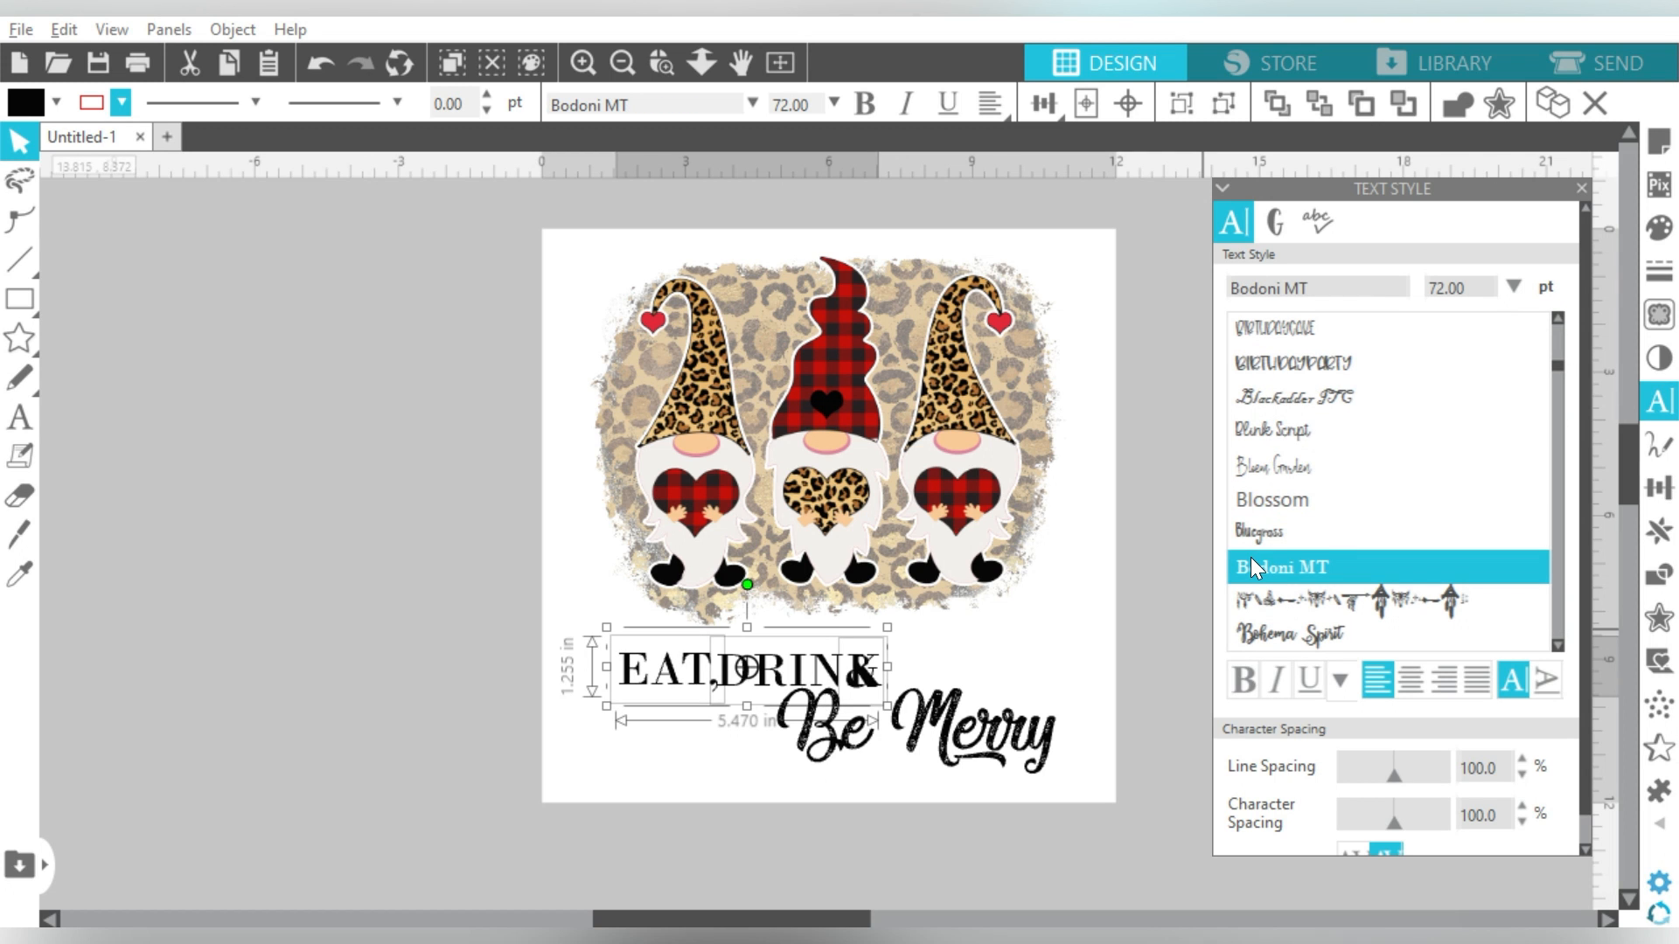
# Step: Move the & clear of DRINK, try Ardilla and Amarillo on it, and change its font to Amastery Script
pyautogui.click(884, 689)
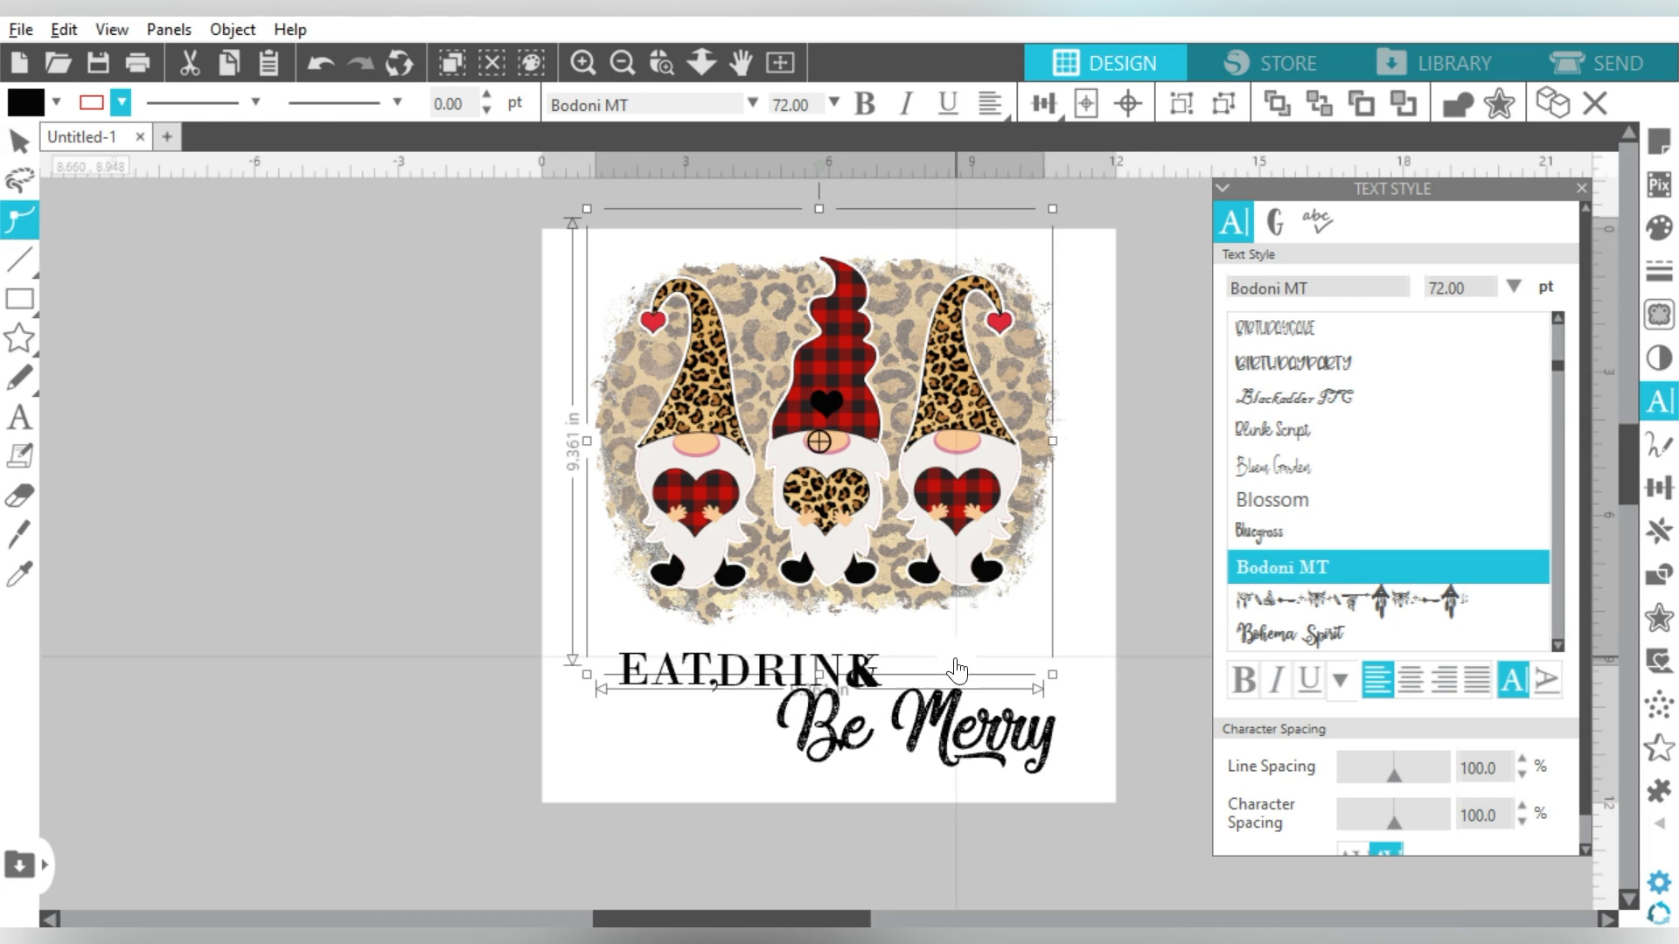
pyautogui.moveTo(892, 700); pyautogui.dragTo(1049, 692)
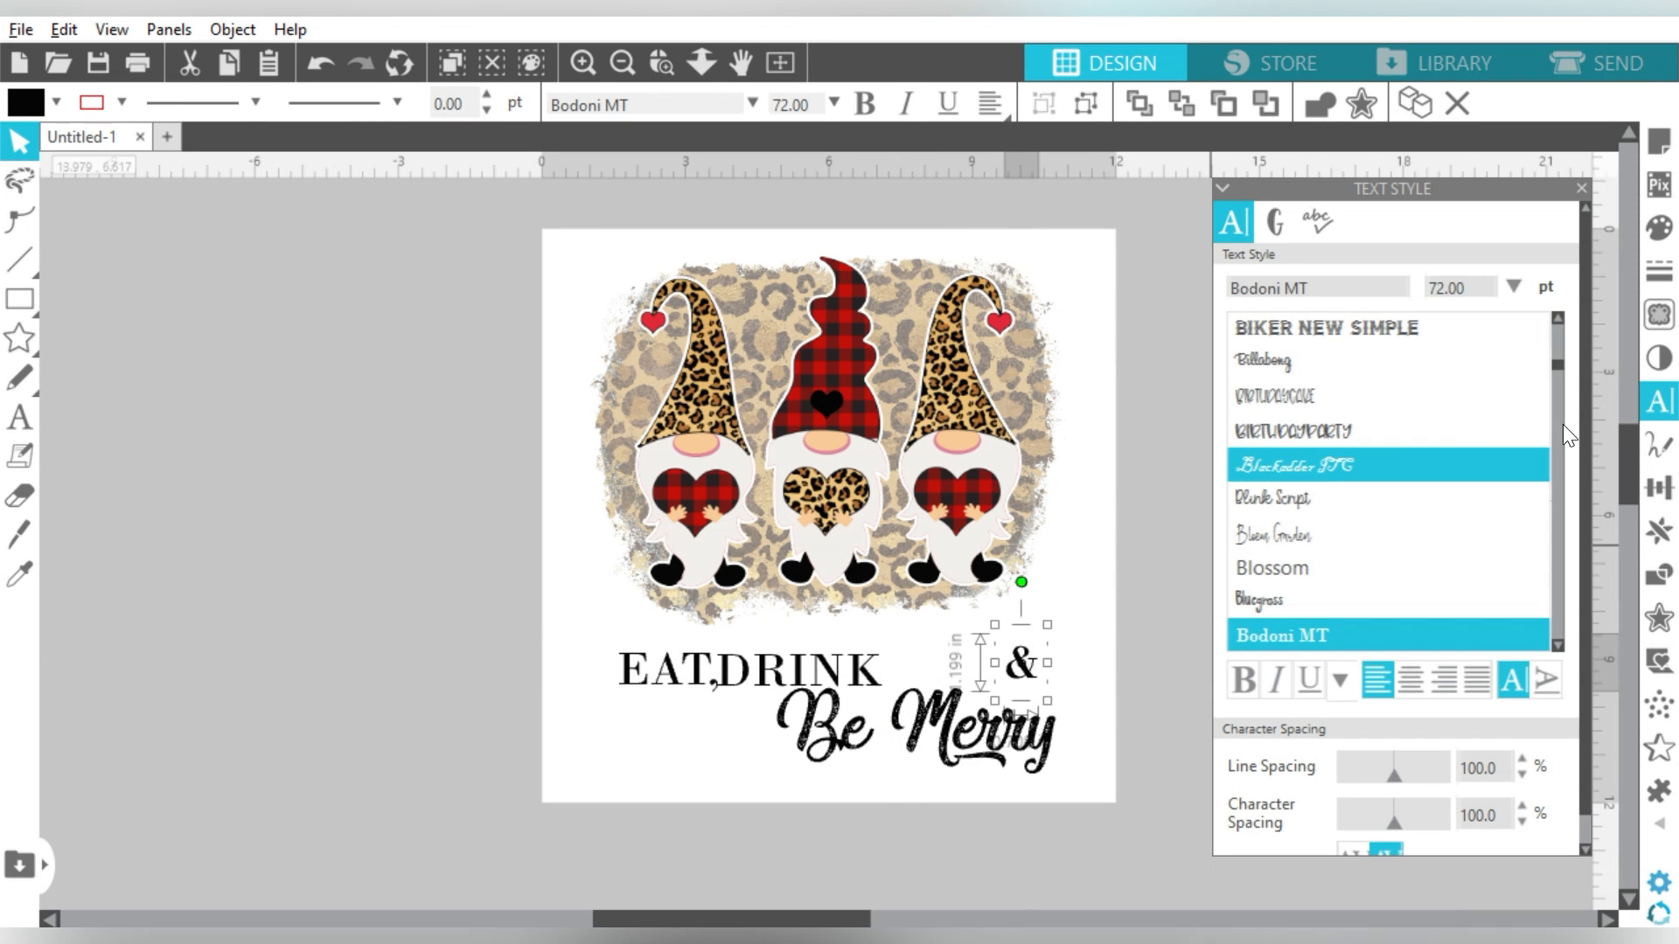
pyautogui.click(1559, 341)
pyautogui.click(1558, 338)
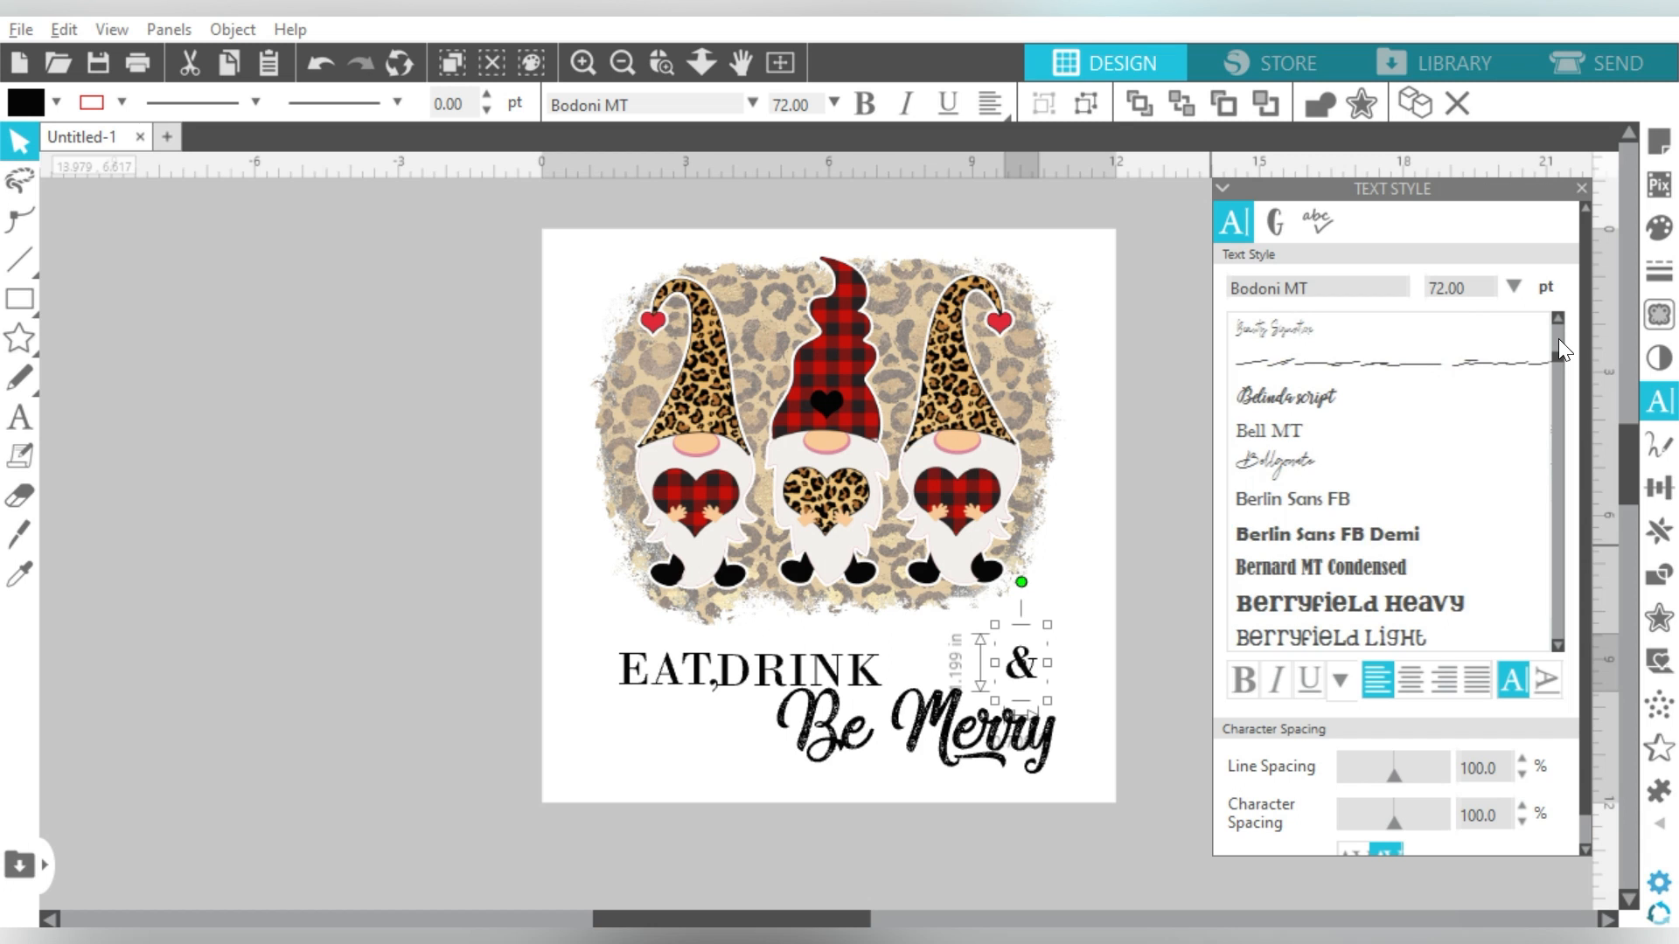
pyautogui.click(1559, 338)
pyautogui.click(1559, 339)
pyautogui.click(1558, 339)
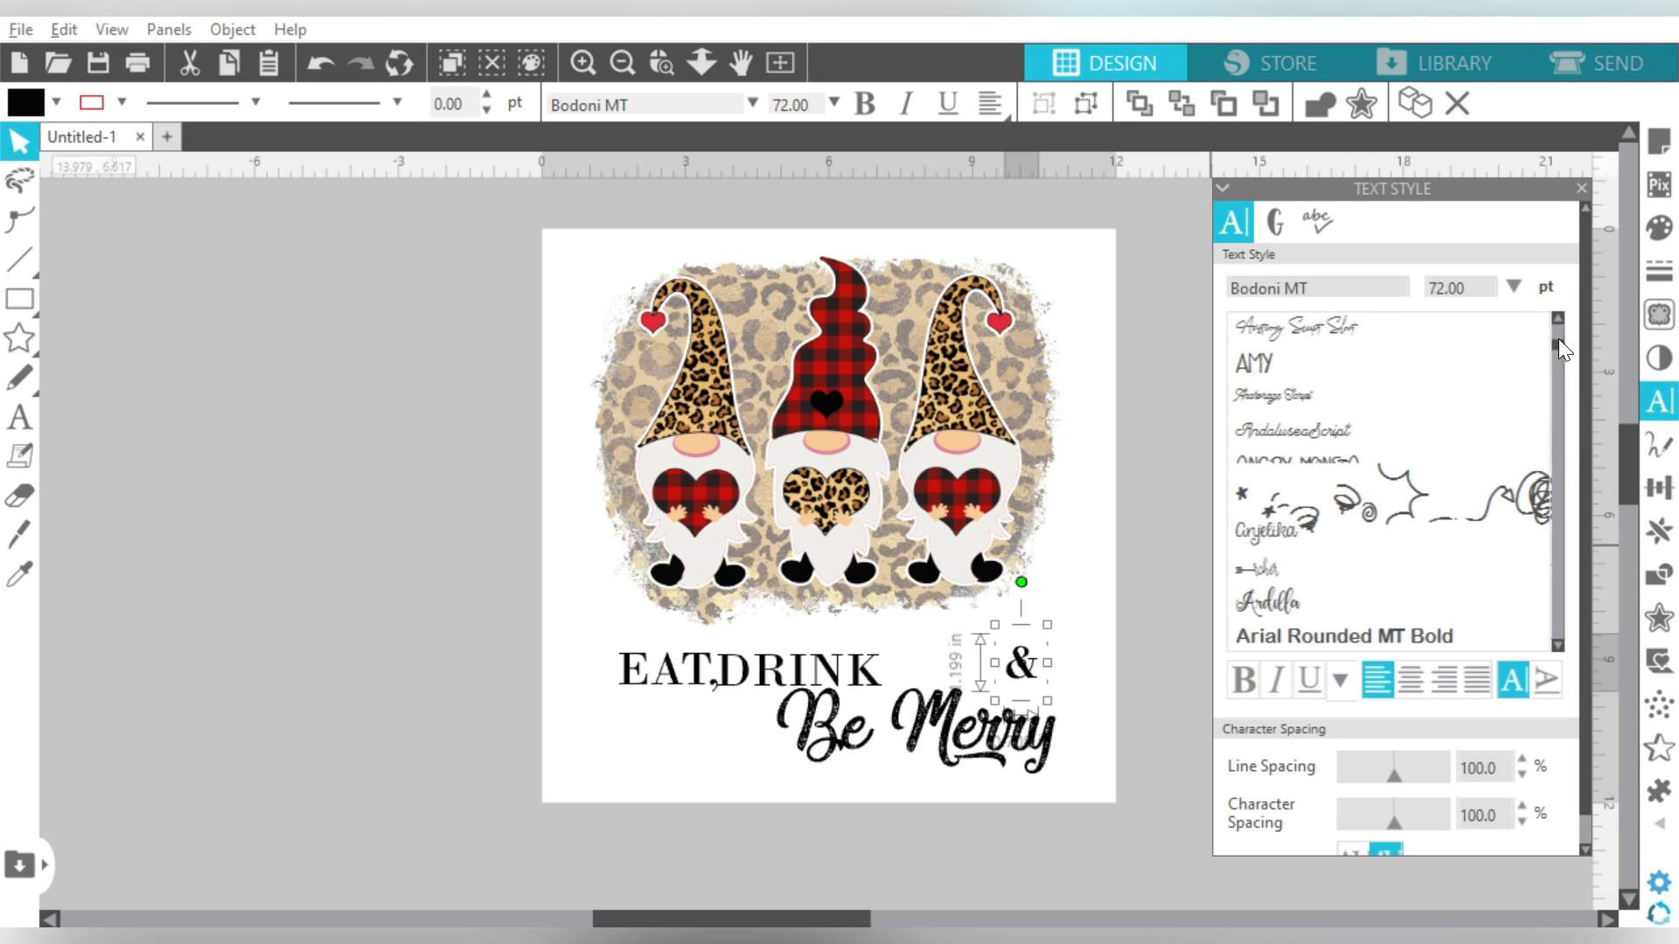
pyautogui.click(1272, 601)
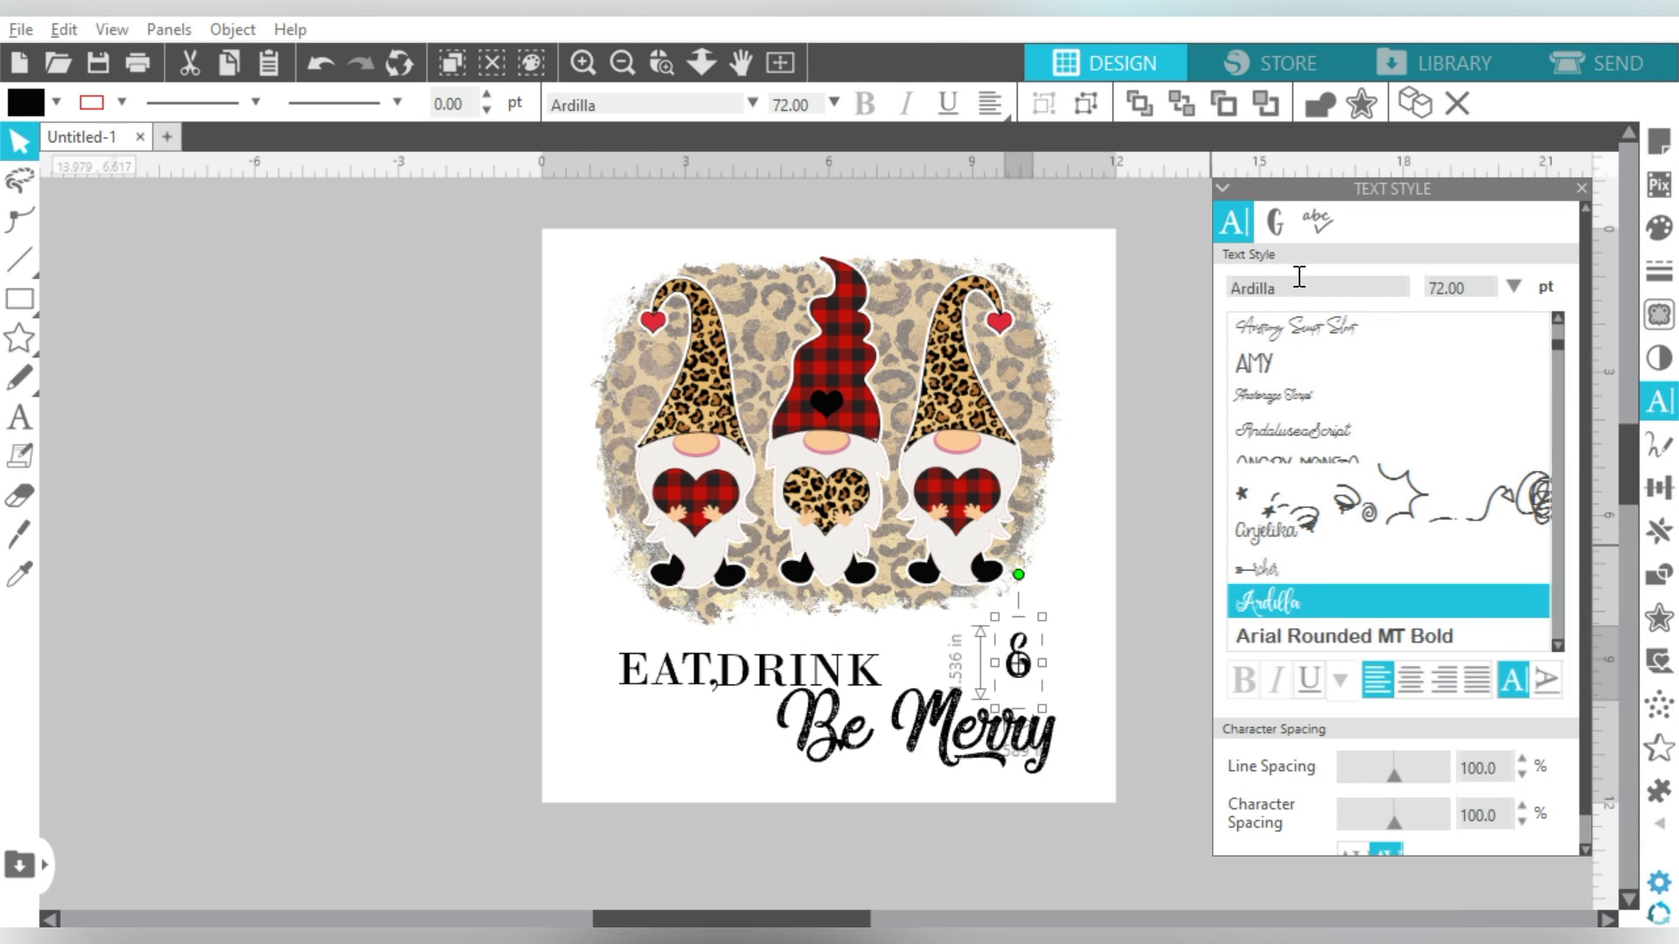
pyautogui.click(1558, 337)
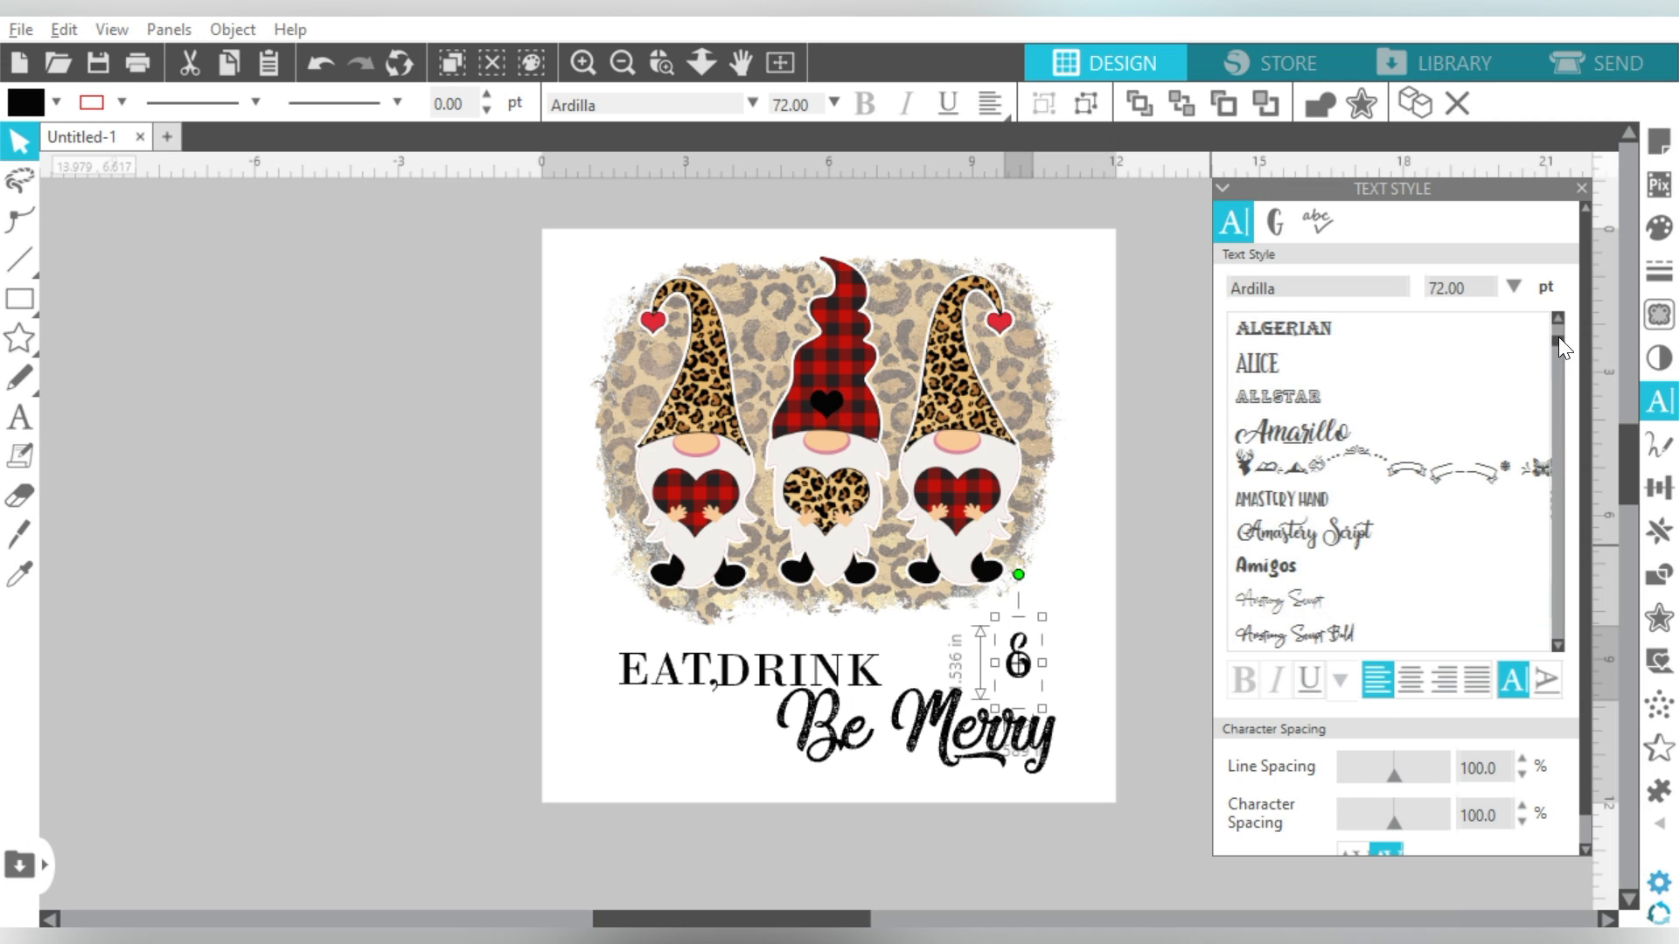
pyautogui.click(1295, 432)
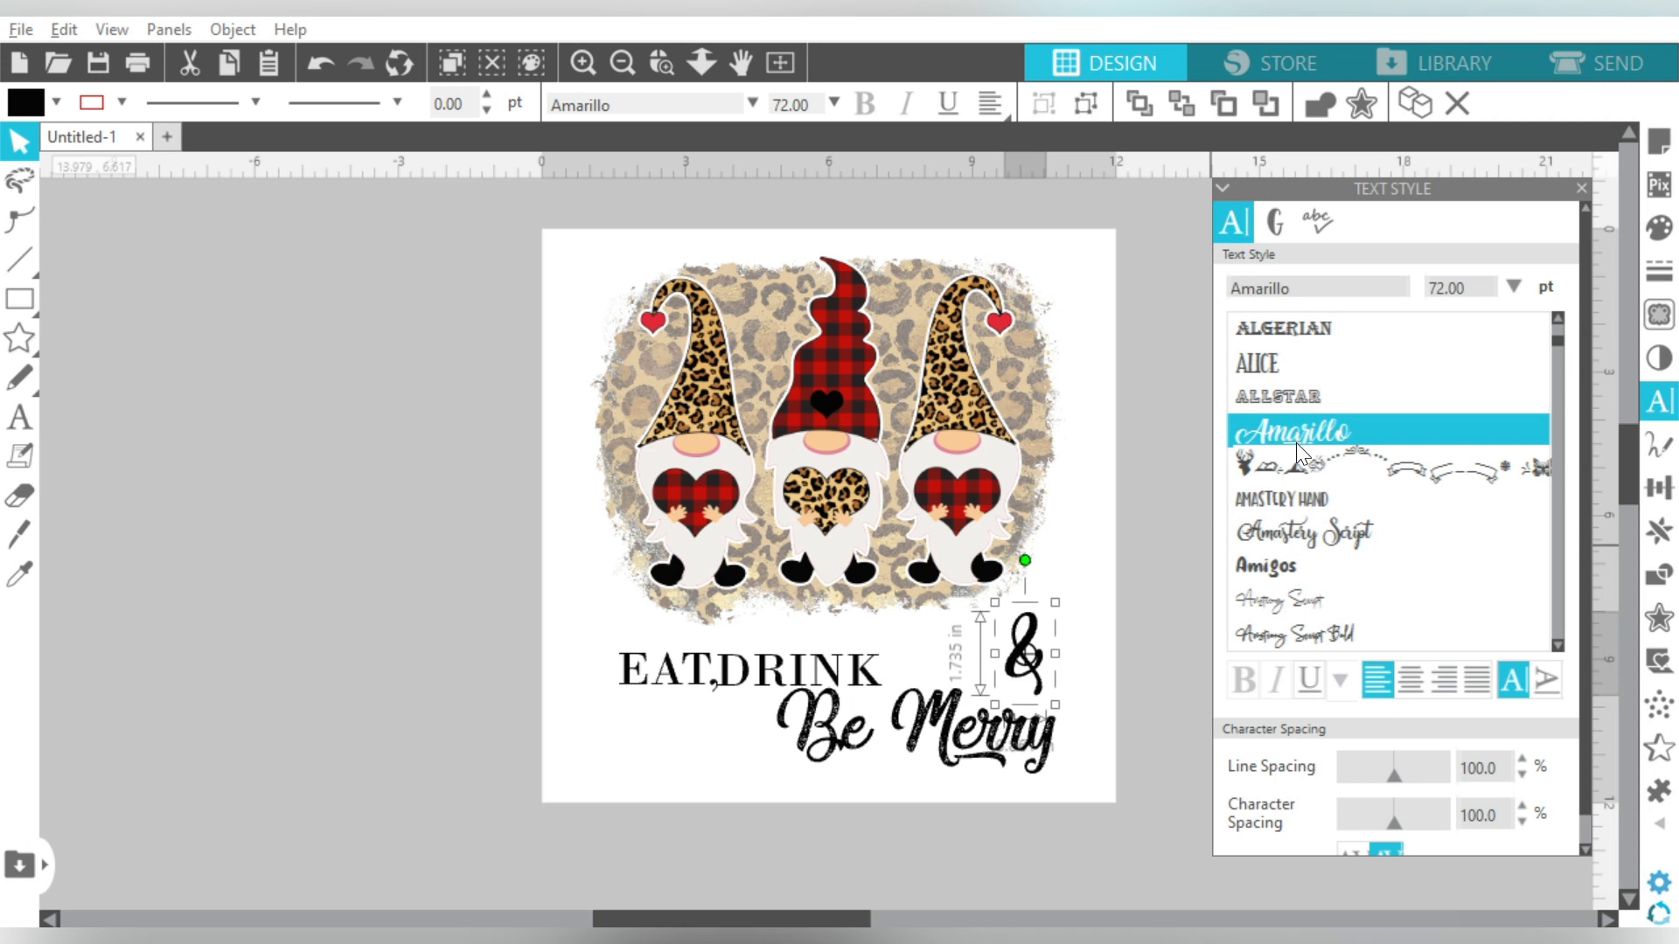
pyautogui.click(1294, 529)
# Step: Place the & directly in front of Be Merry and shift DRINK right to leave a gap after EAT and its comma
pyautogui.click(1068, 611)
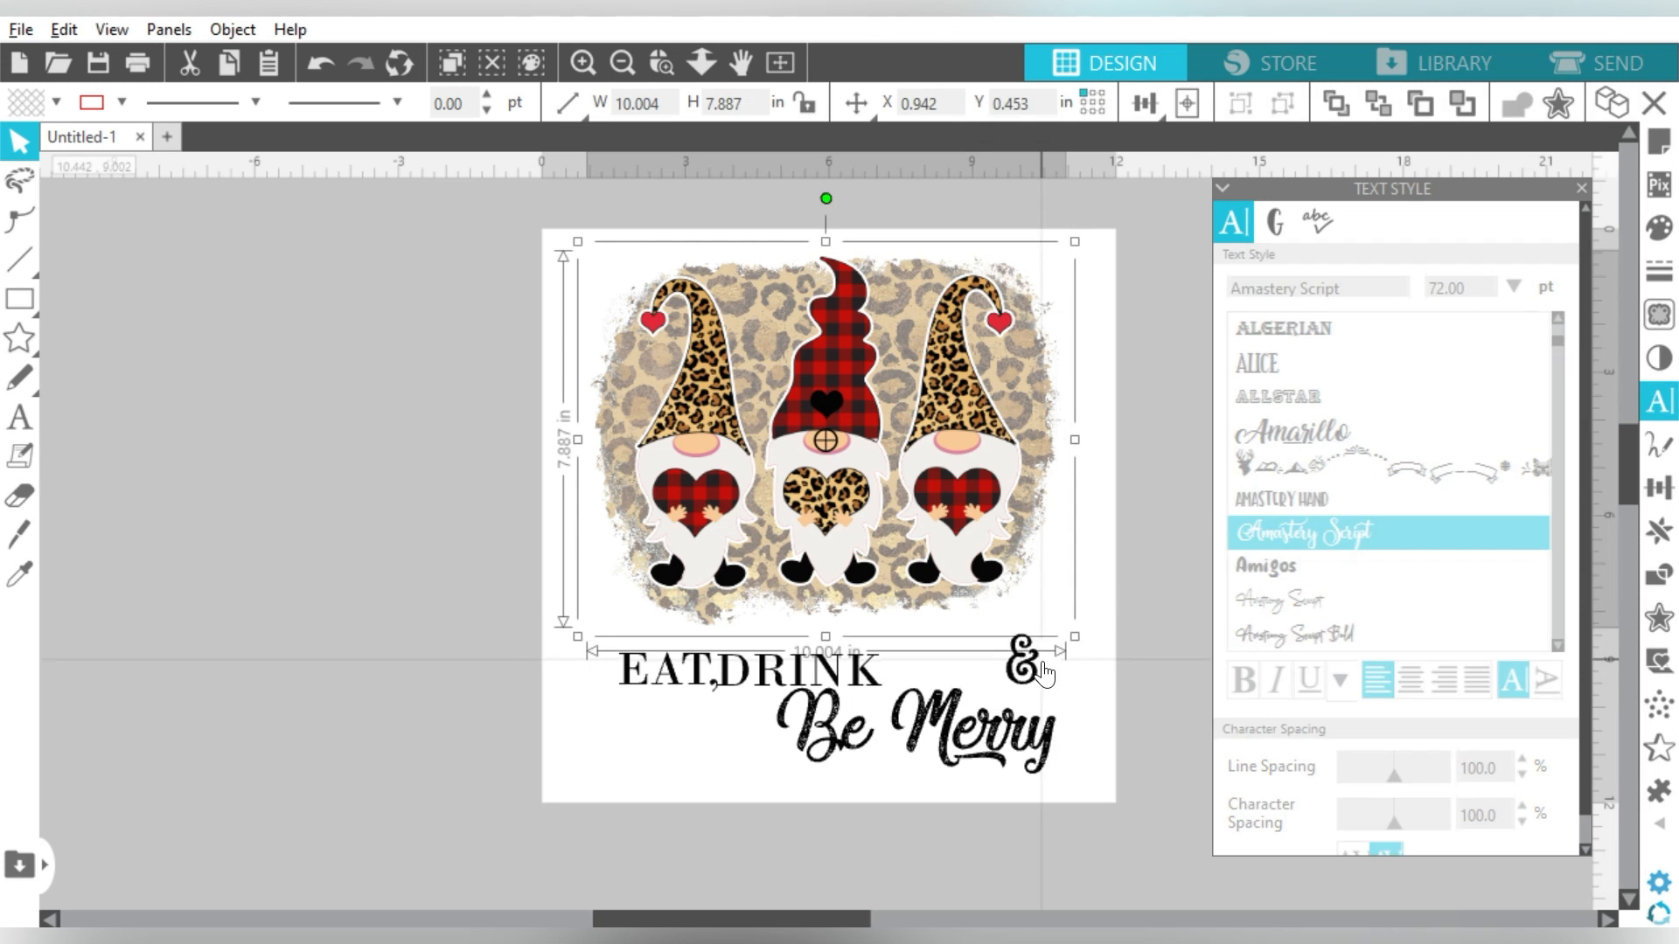
pyautogui.click(1040, 694)
pyautogui.moveTo(1040, 694); pyautogui.dragTo(757, 762)
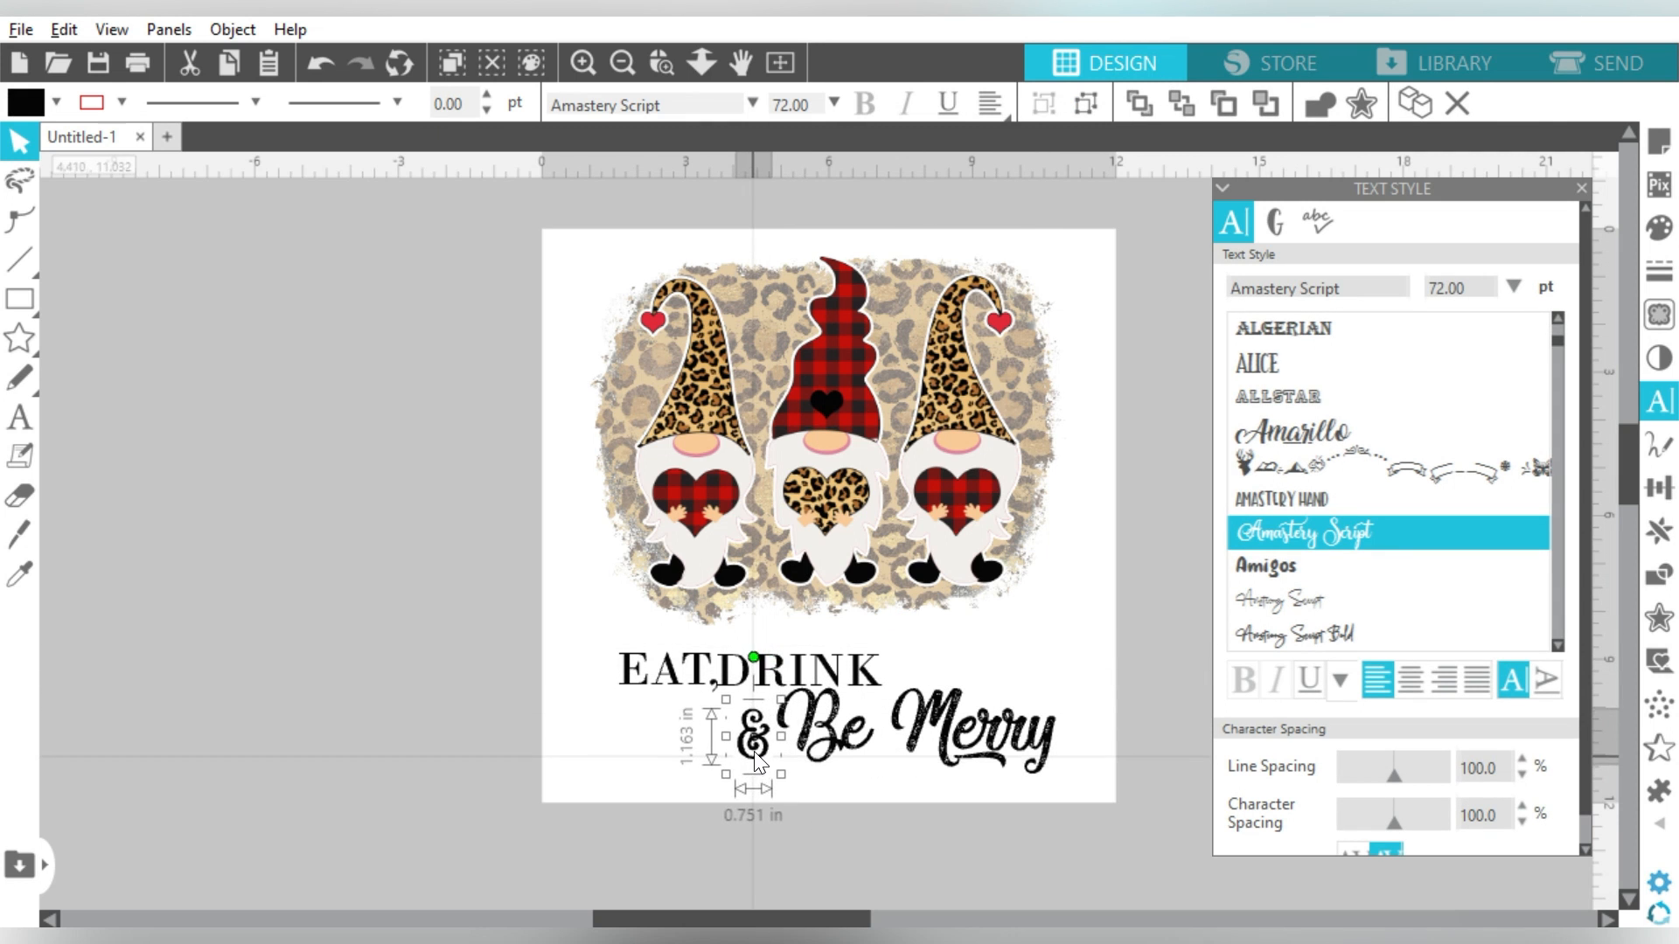
pyautogui.click(837, 691)
pyautogui.press('Right')
pyautogui.press('Right')
pyautogui.press('Right')
pyautogui.press('Left')
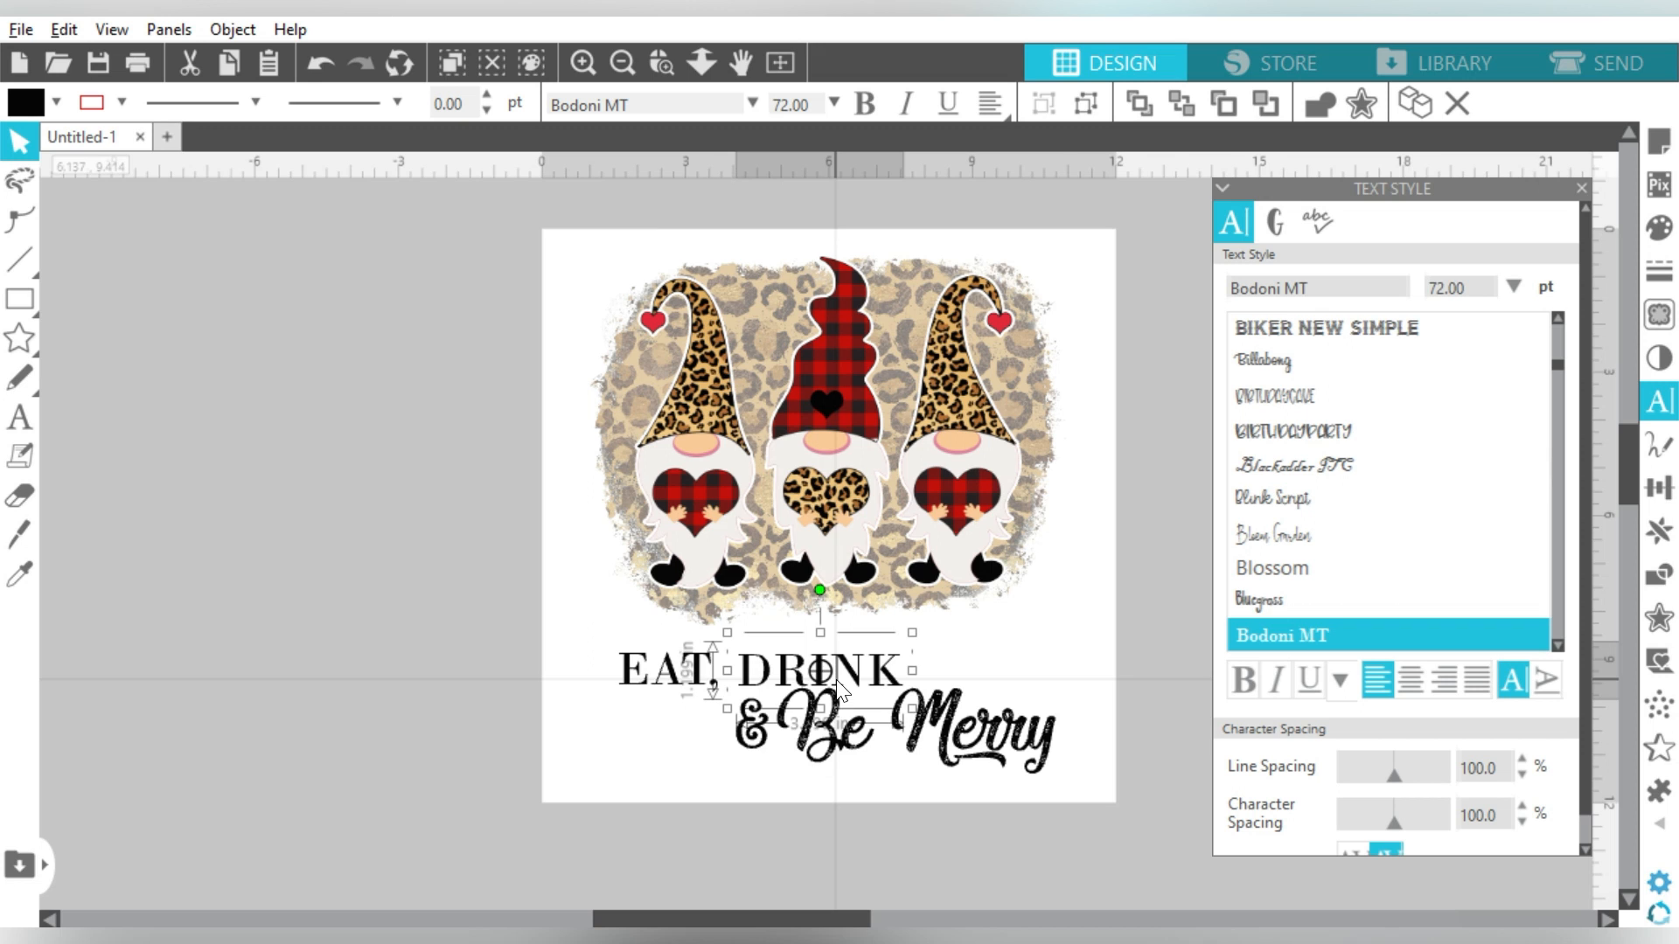
# Step: Align EAT and DRINK vertically with each other and group the two words
pyautogui.click(687, 675)
pyautogui.keyDown('shift'); pyautogui.click(759, 675); pyautogui.keyUp('shift')
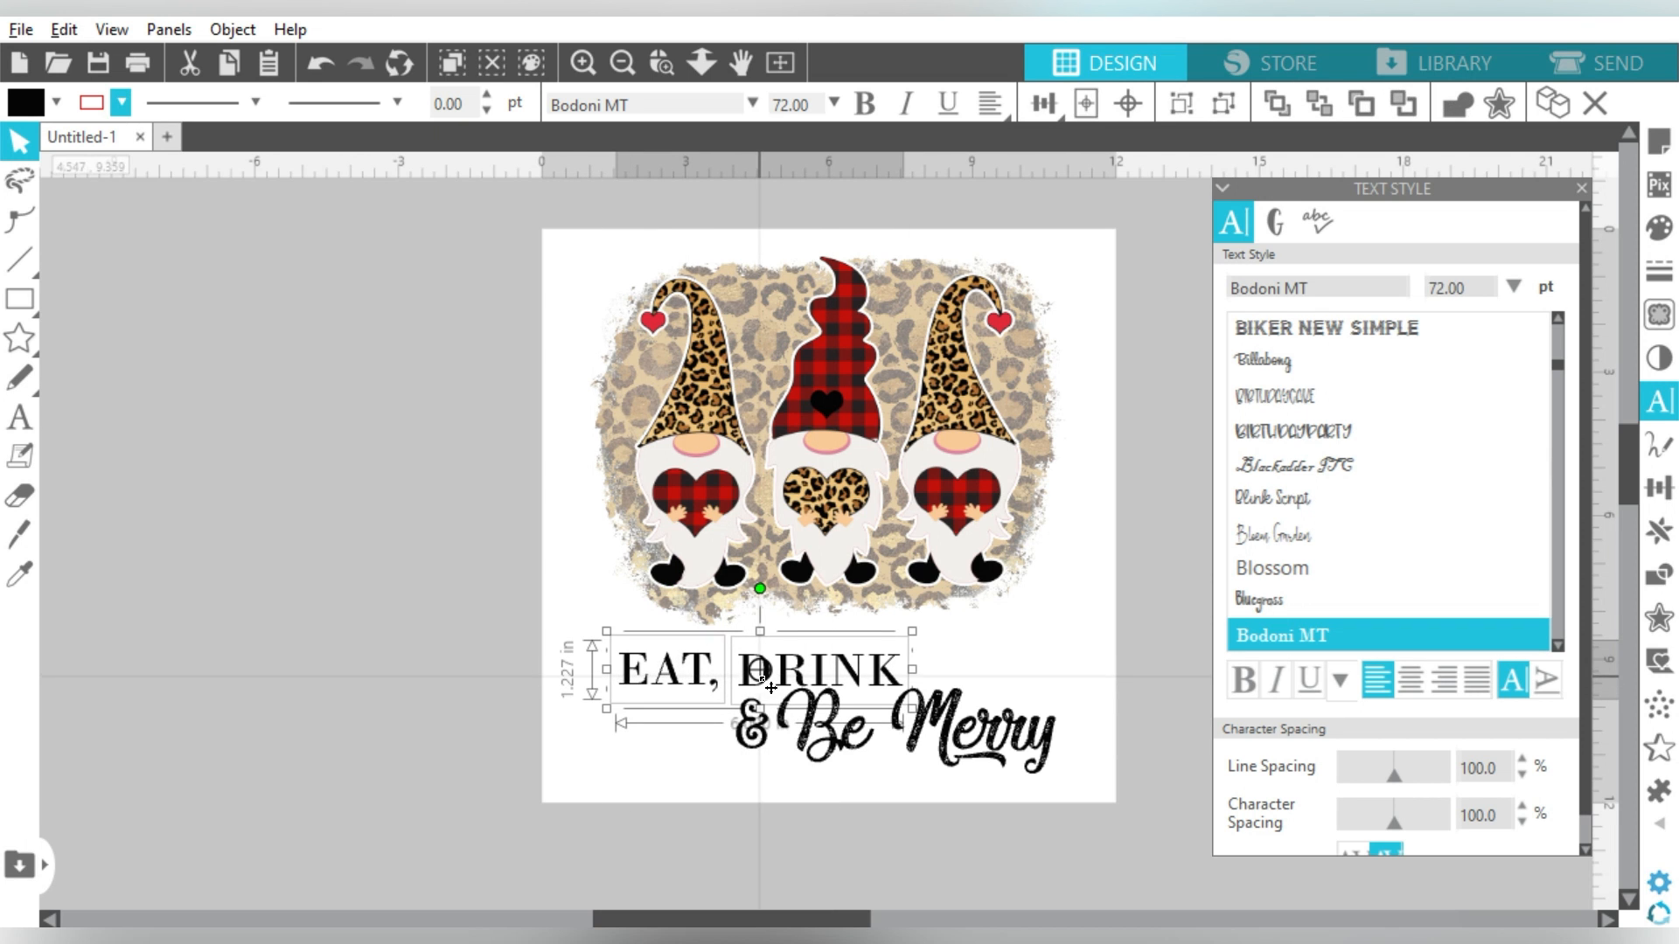
pyautogui.click(1040, 103)
pyautogui.click(1088, 184)
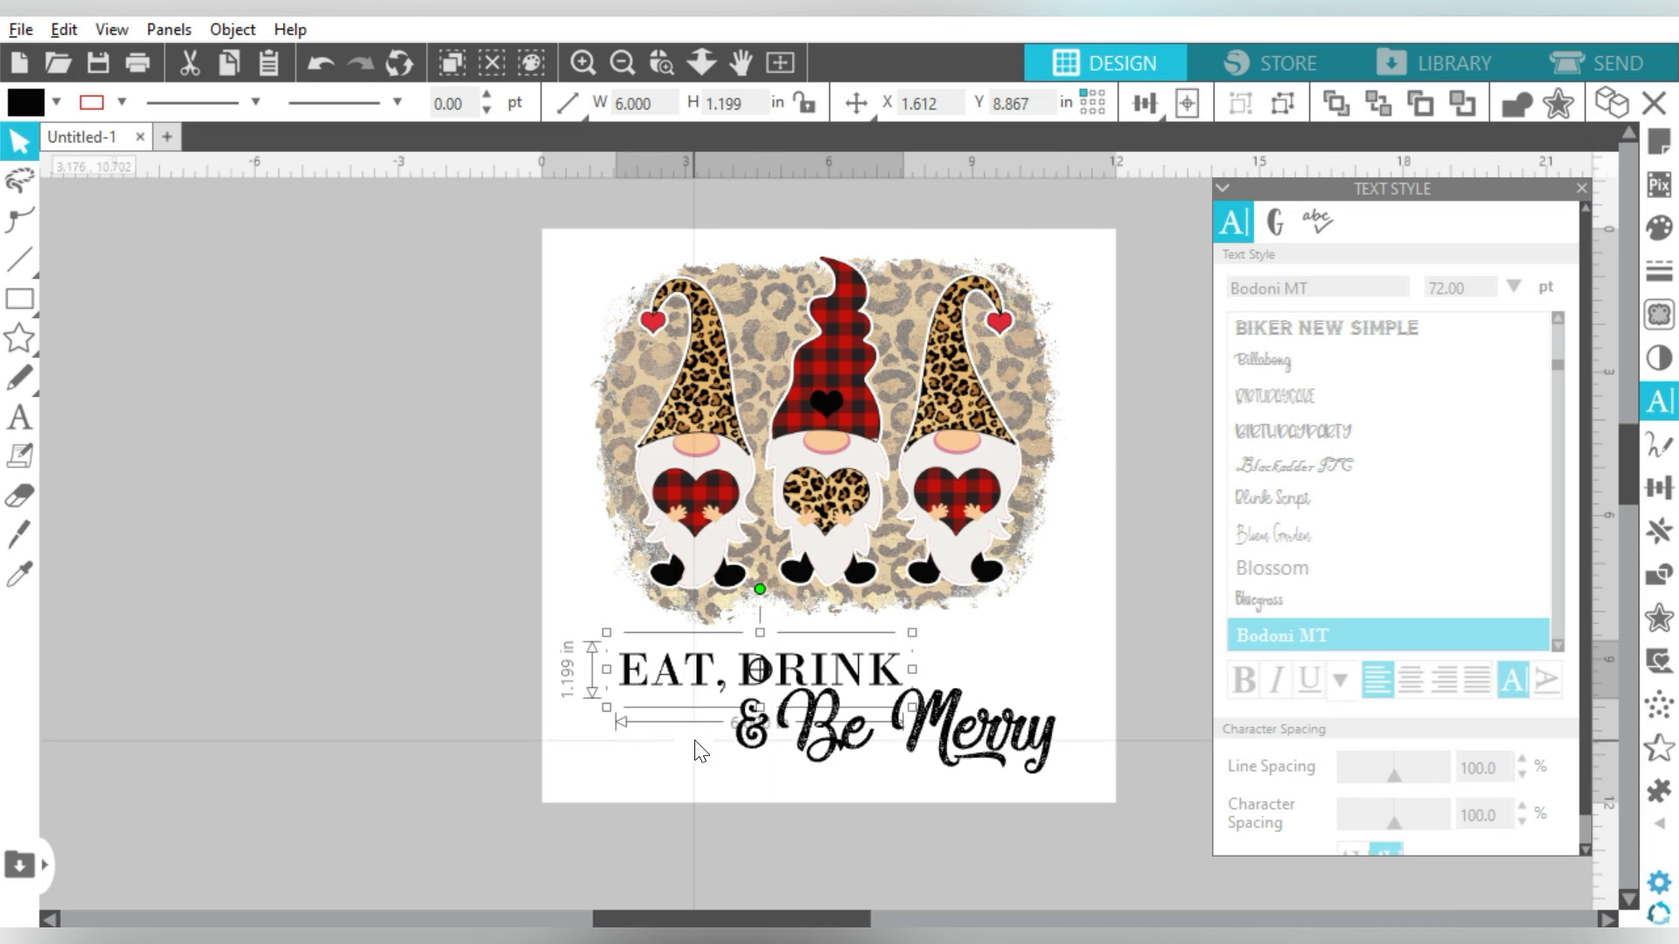
# Step: Reposition Be Merry and the & slightly further left beneath the EAT, DRINK line
pyautogui.moveTo(942, 738); pyautogui.dragTo(926, 769)
pyautogui.moveTo(754, 725)
pyautogui.mouseDown()
pyautogui.moveTo(923, 680)
pyautogui.moveTo(722, 745)
pyautogui.moveTo(805, 758)
pyautogui.moveTo(721, 754)
pyautogui.moveTo(741, 746)
pyautogui.mouseUp()
pyautogui.click(800, 774)
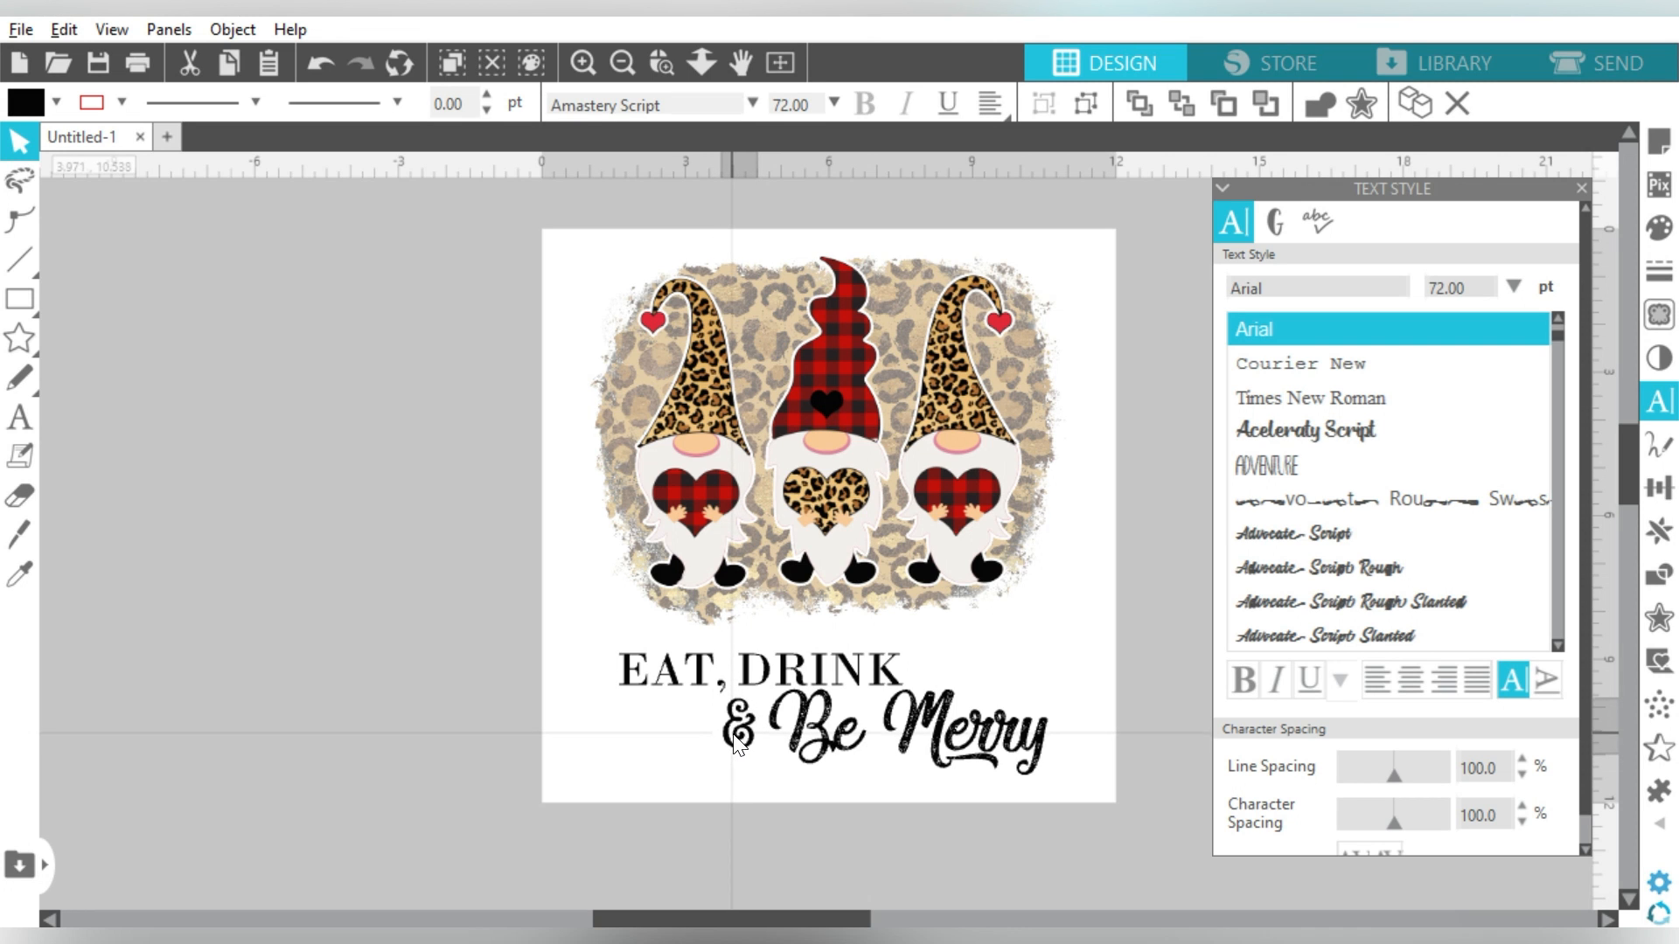
# Step: Group all the words and scale the group down to about 8.97 in wide
pyautogui.moveTo(610, 778); pyautogui.dragTo(892, 779)
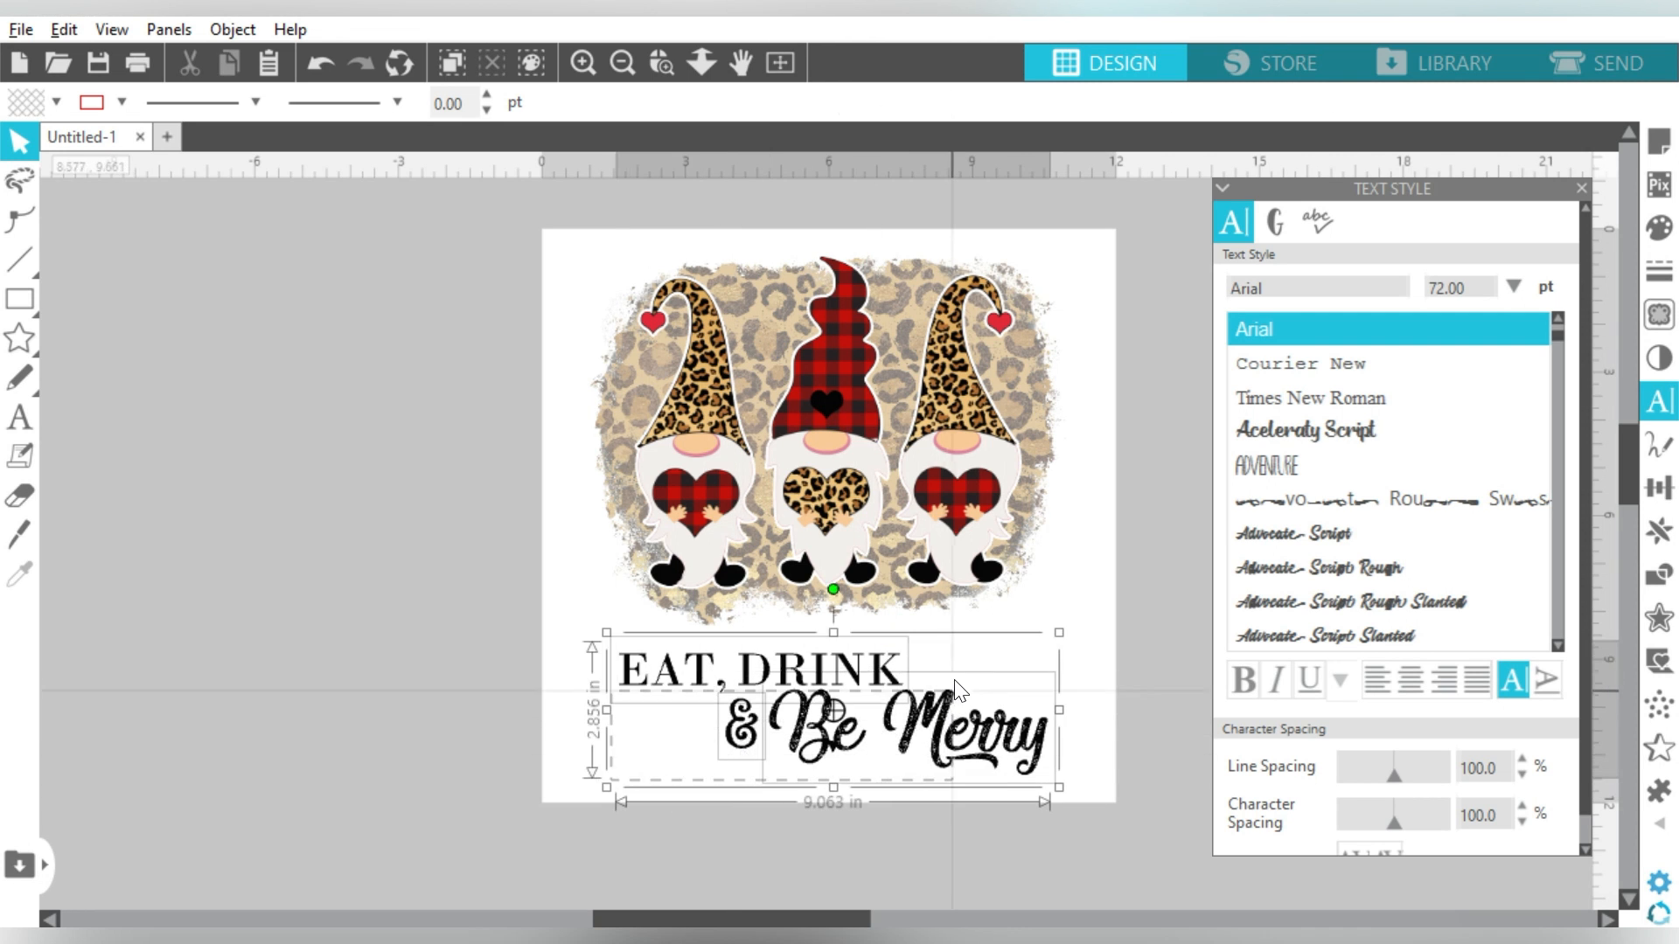
pyautogui.hotkey('ctrl', 'g')
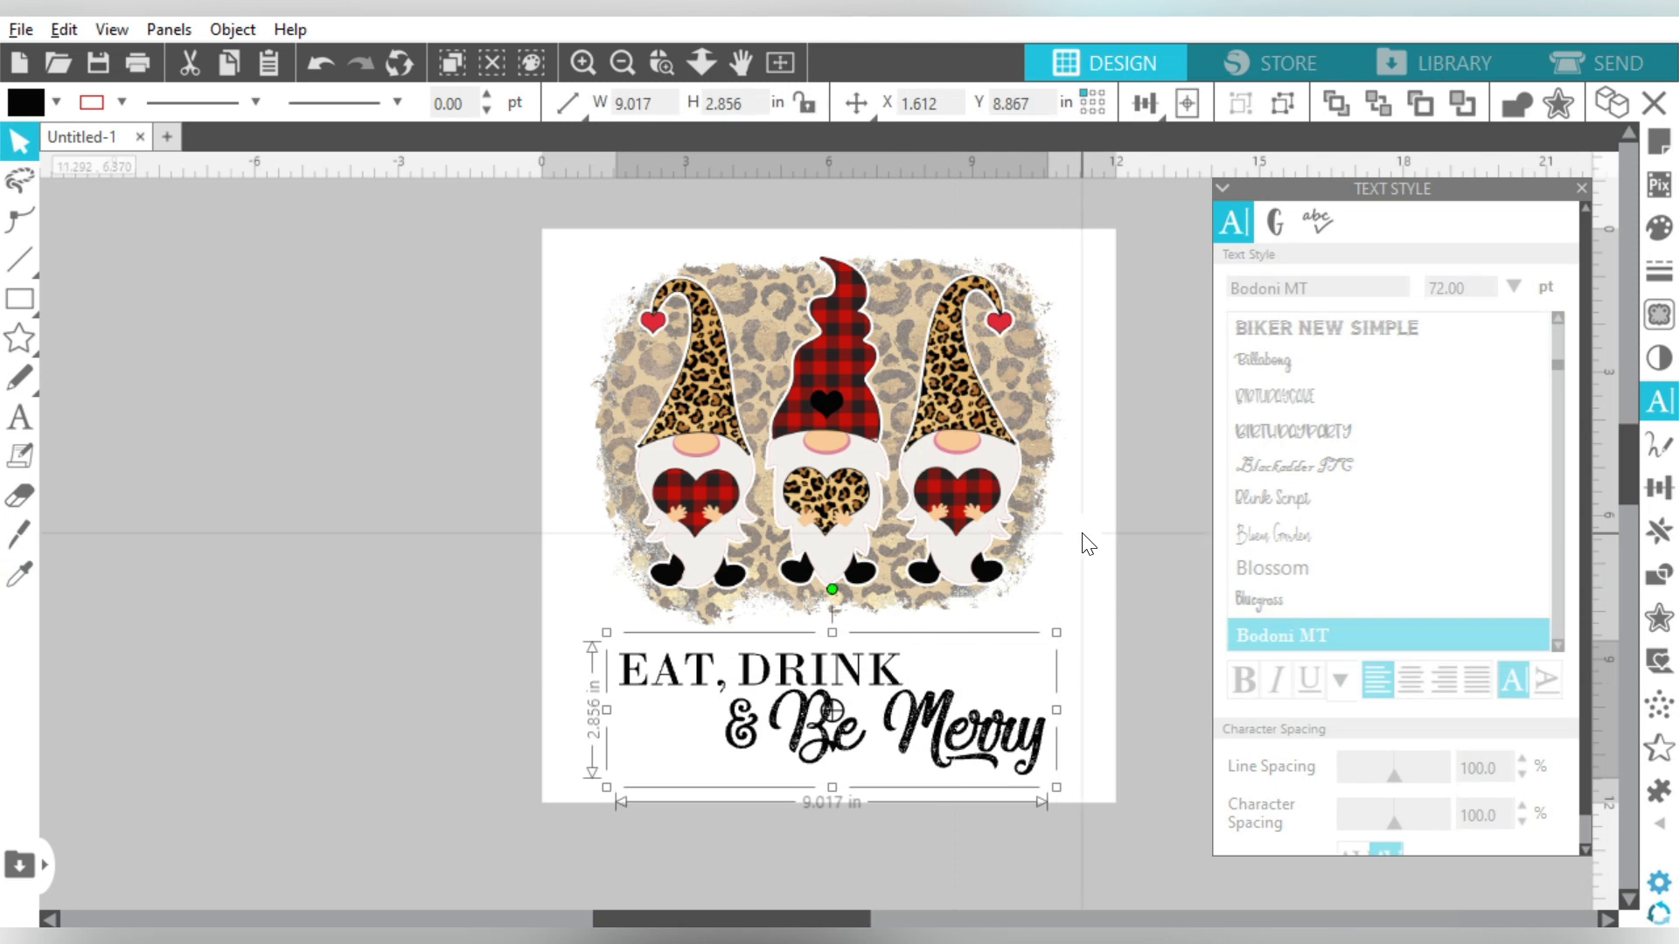
pyautogui.moveTo(1061, 801)
pyautogui.mouseDown()
pyautogui.moveTo(1015, 780)
pyautogui.moveTo(1060, 784)
pyautogui.mouseUp()
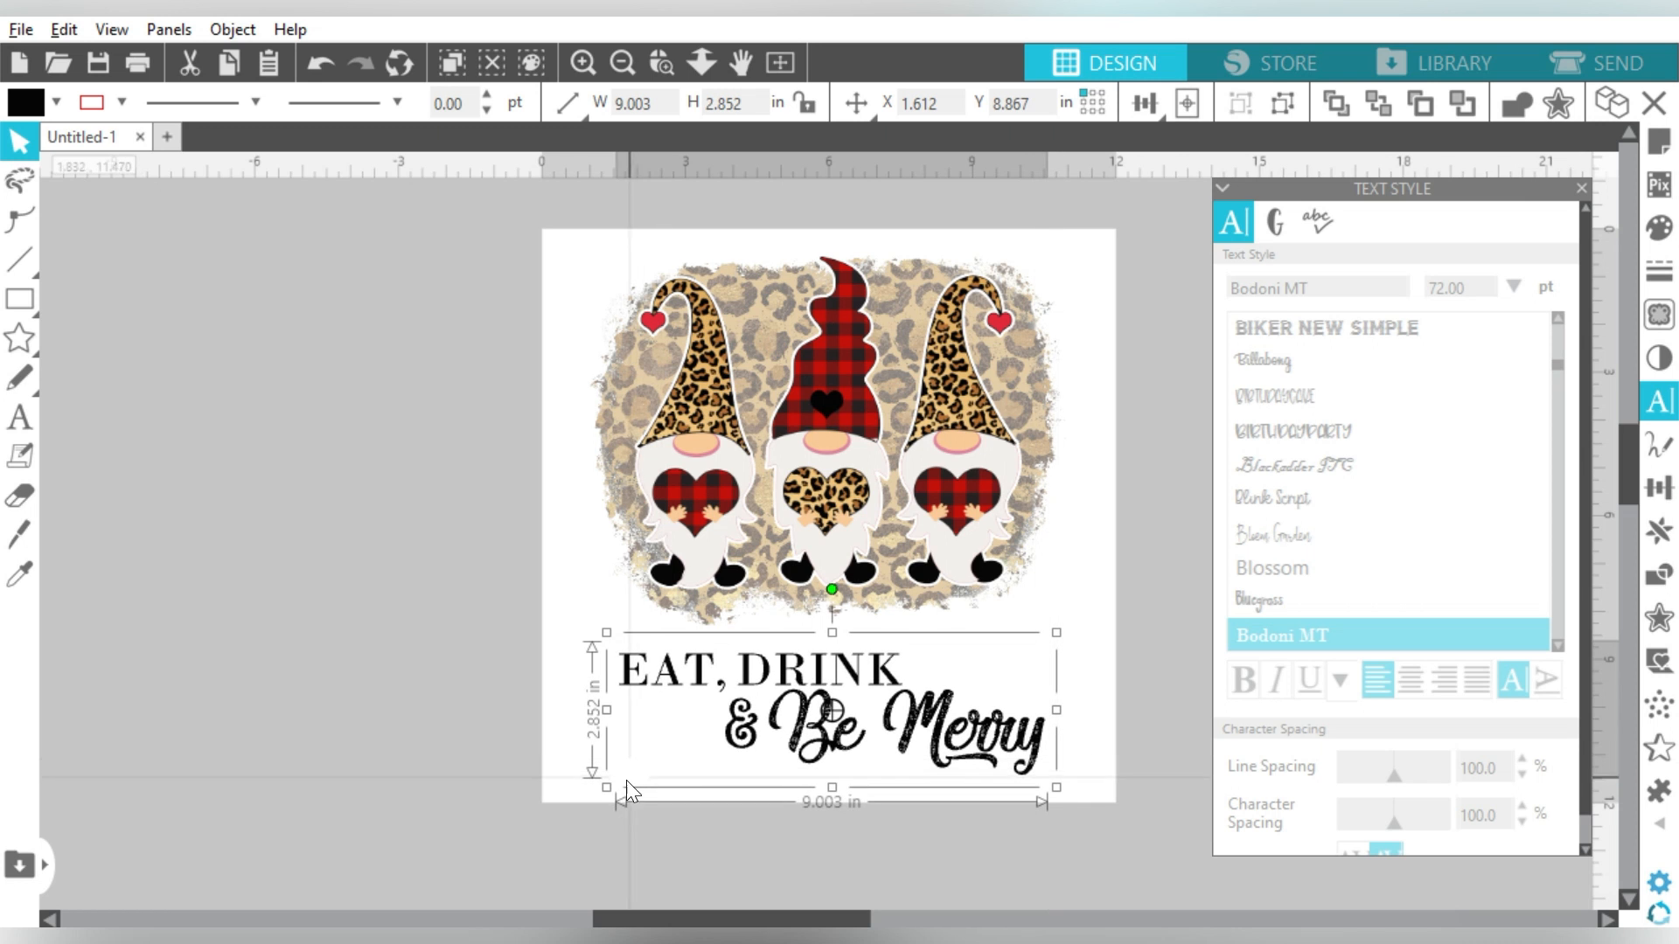
pyautogui.moveTo(607, 789); pyautogui.dragTo(609, 791)
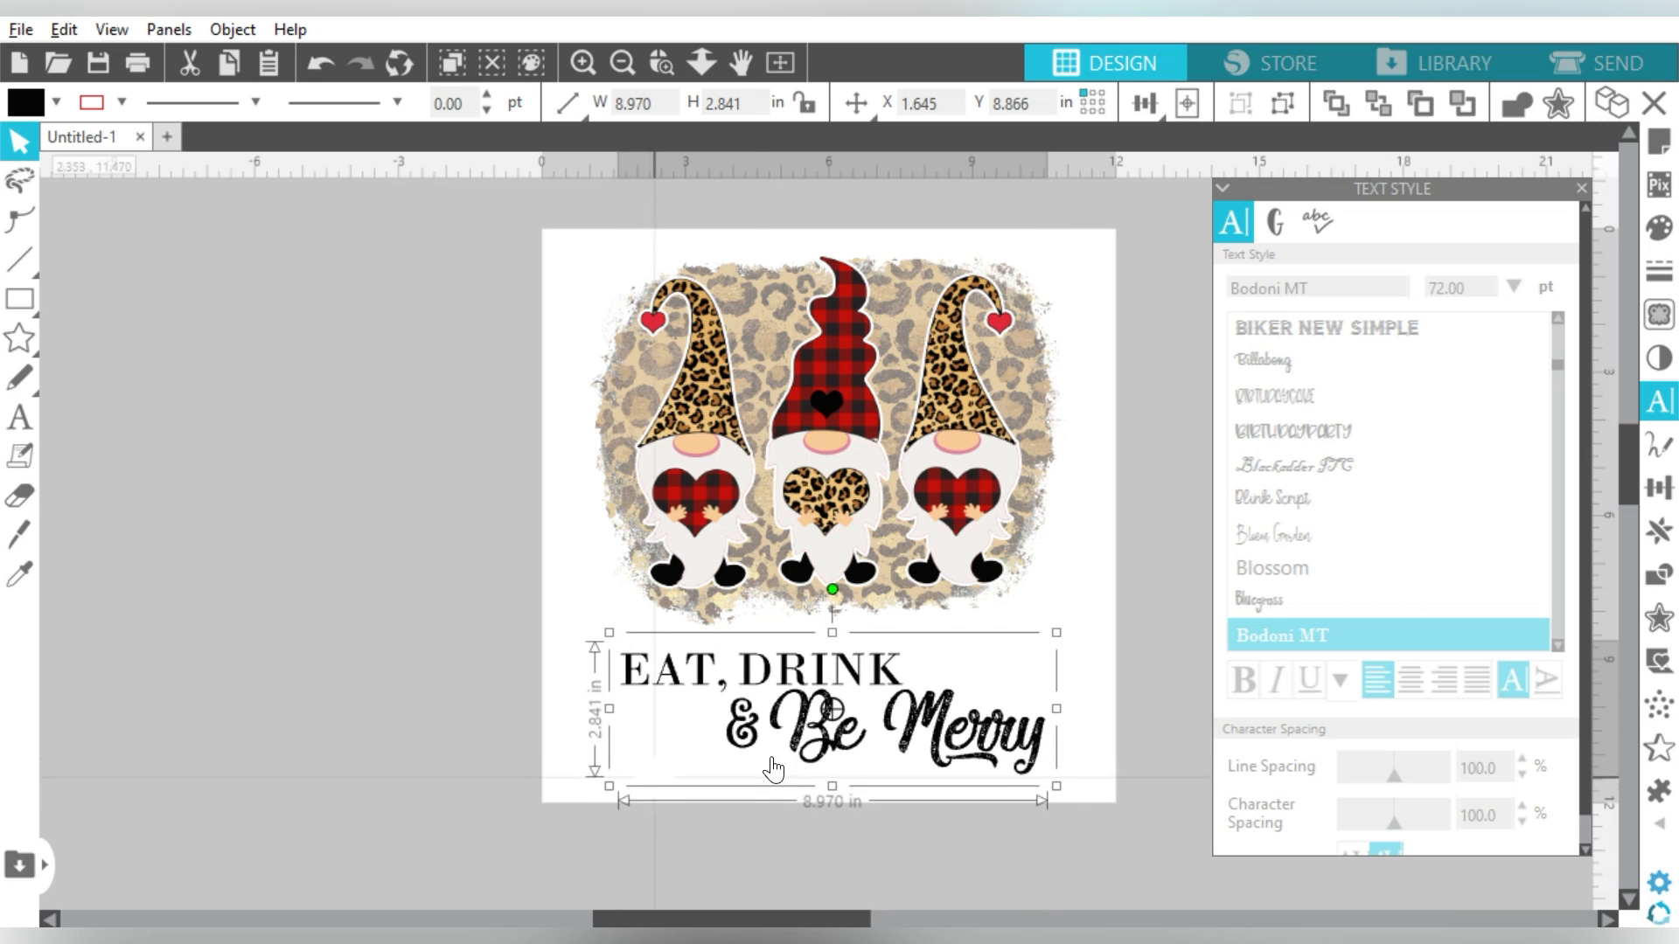
# Step: Move the grouped words up directly beneath the gnomes and centre all design elements horizontally on one another
pyautogui.moveTo(832, 760); pyautogui.dragTo(838, 713)
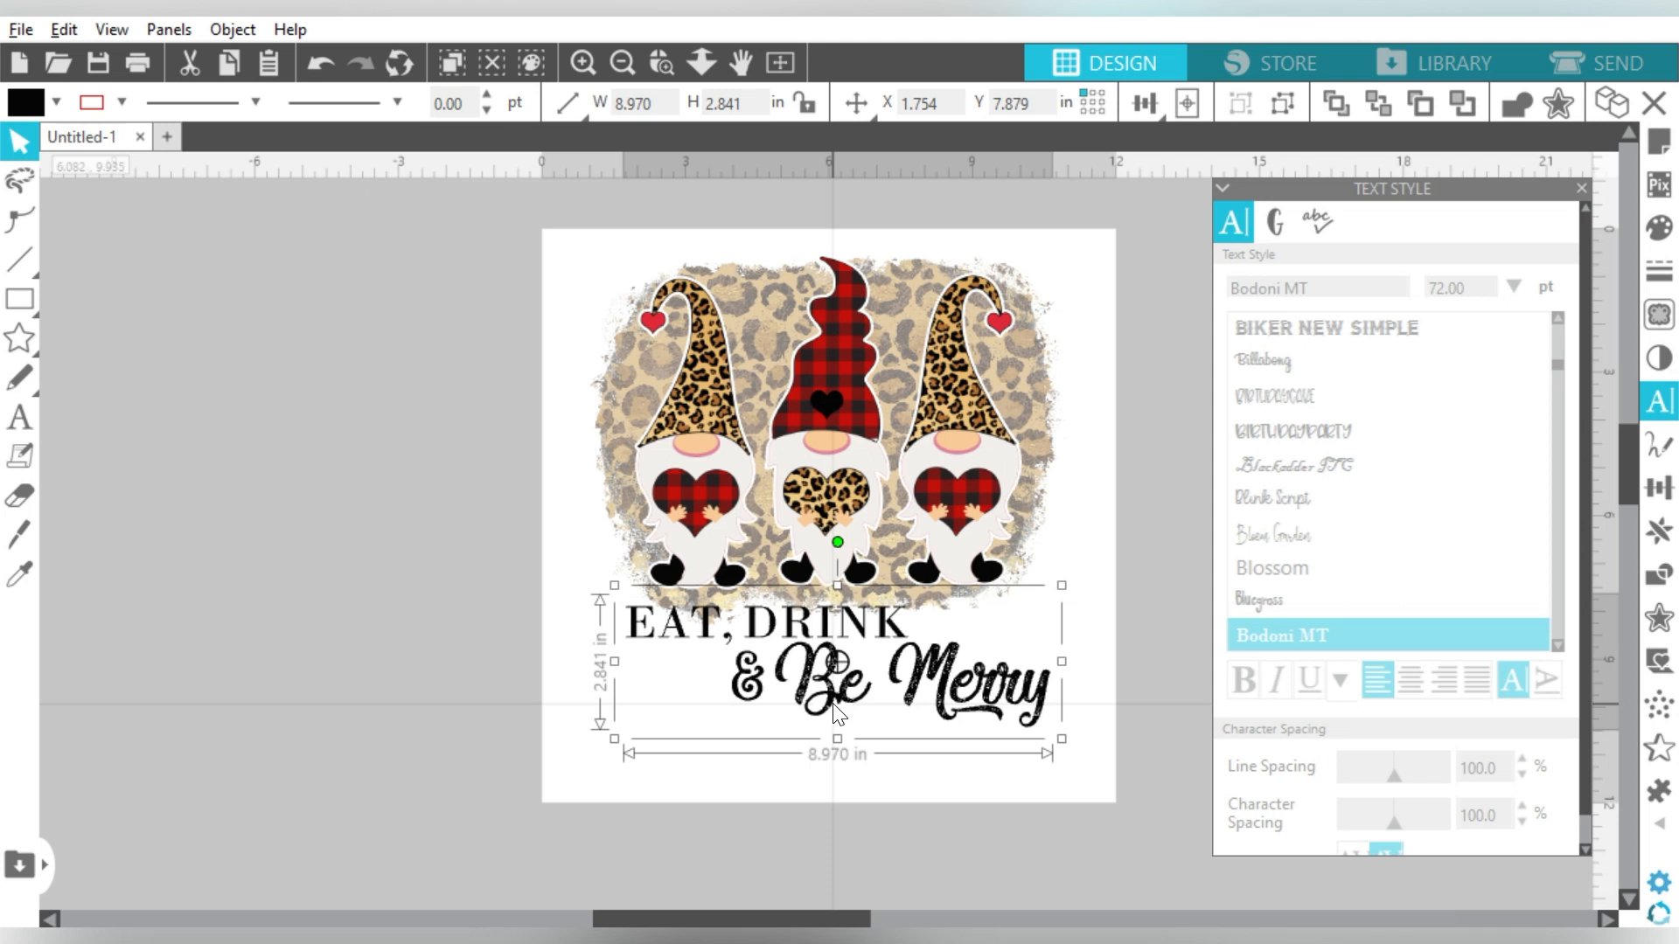
pyautogui.click(556, 348)
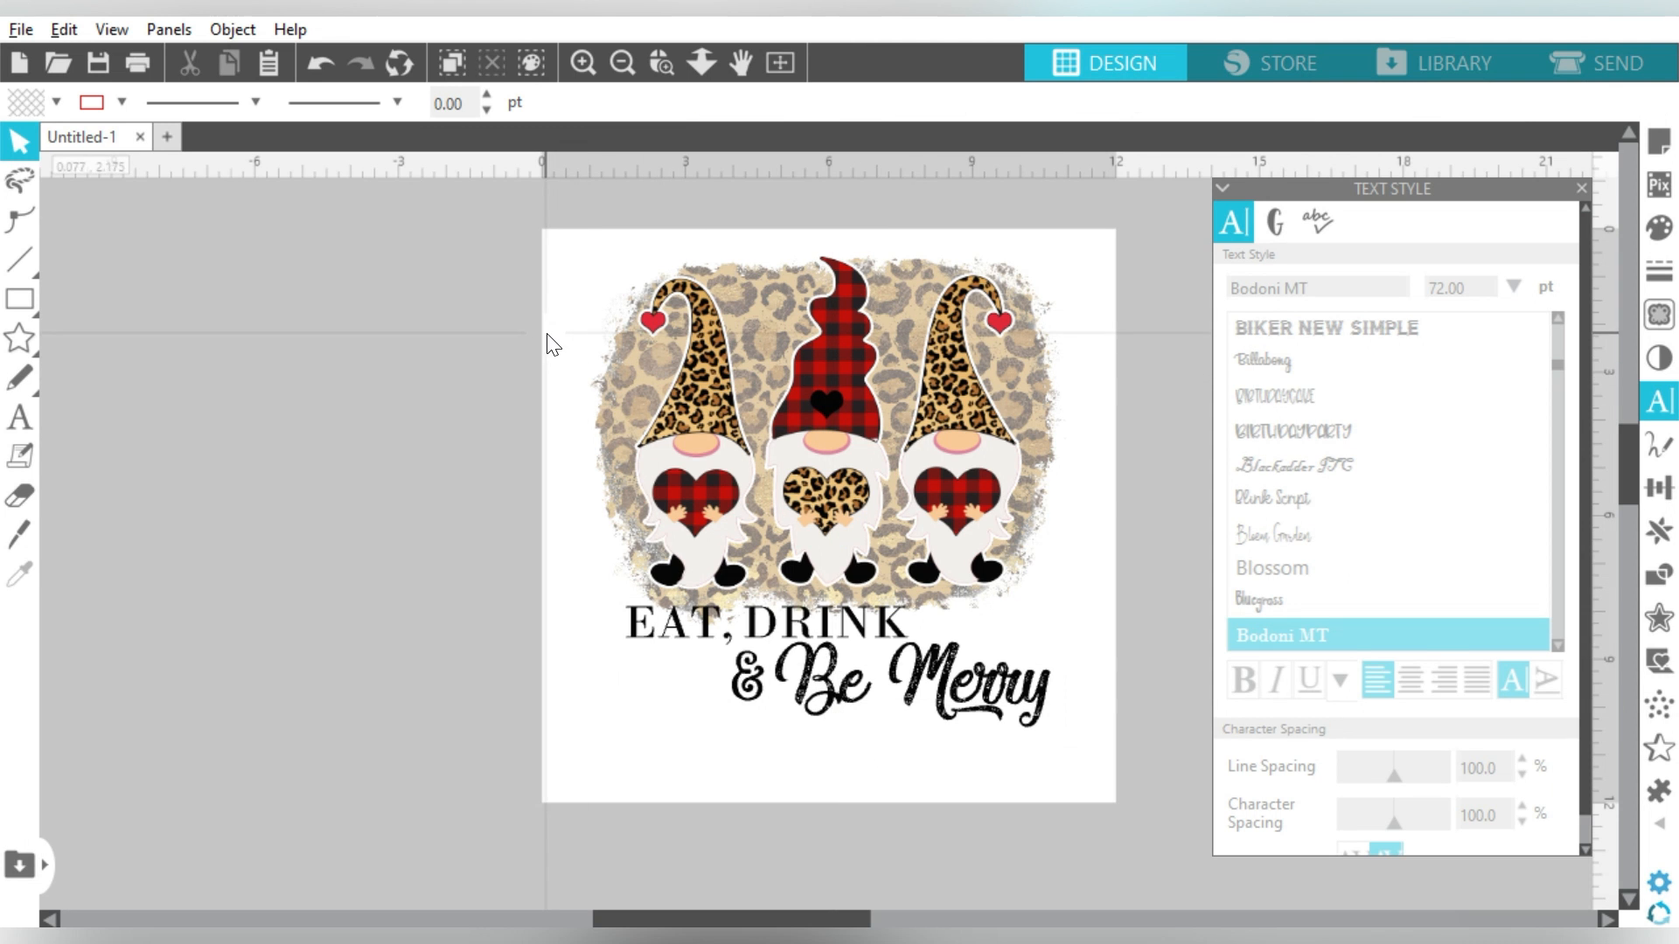
pyautogui.hotkey('ctrl', 'a')
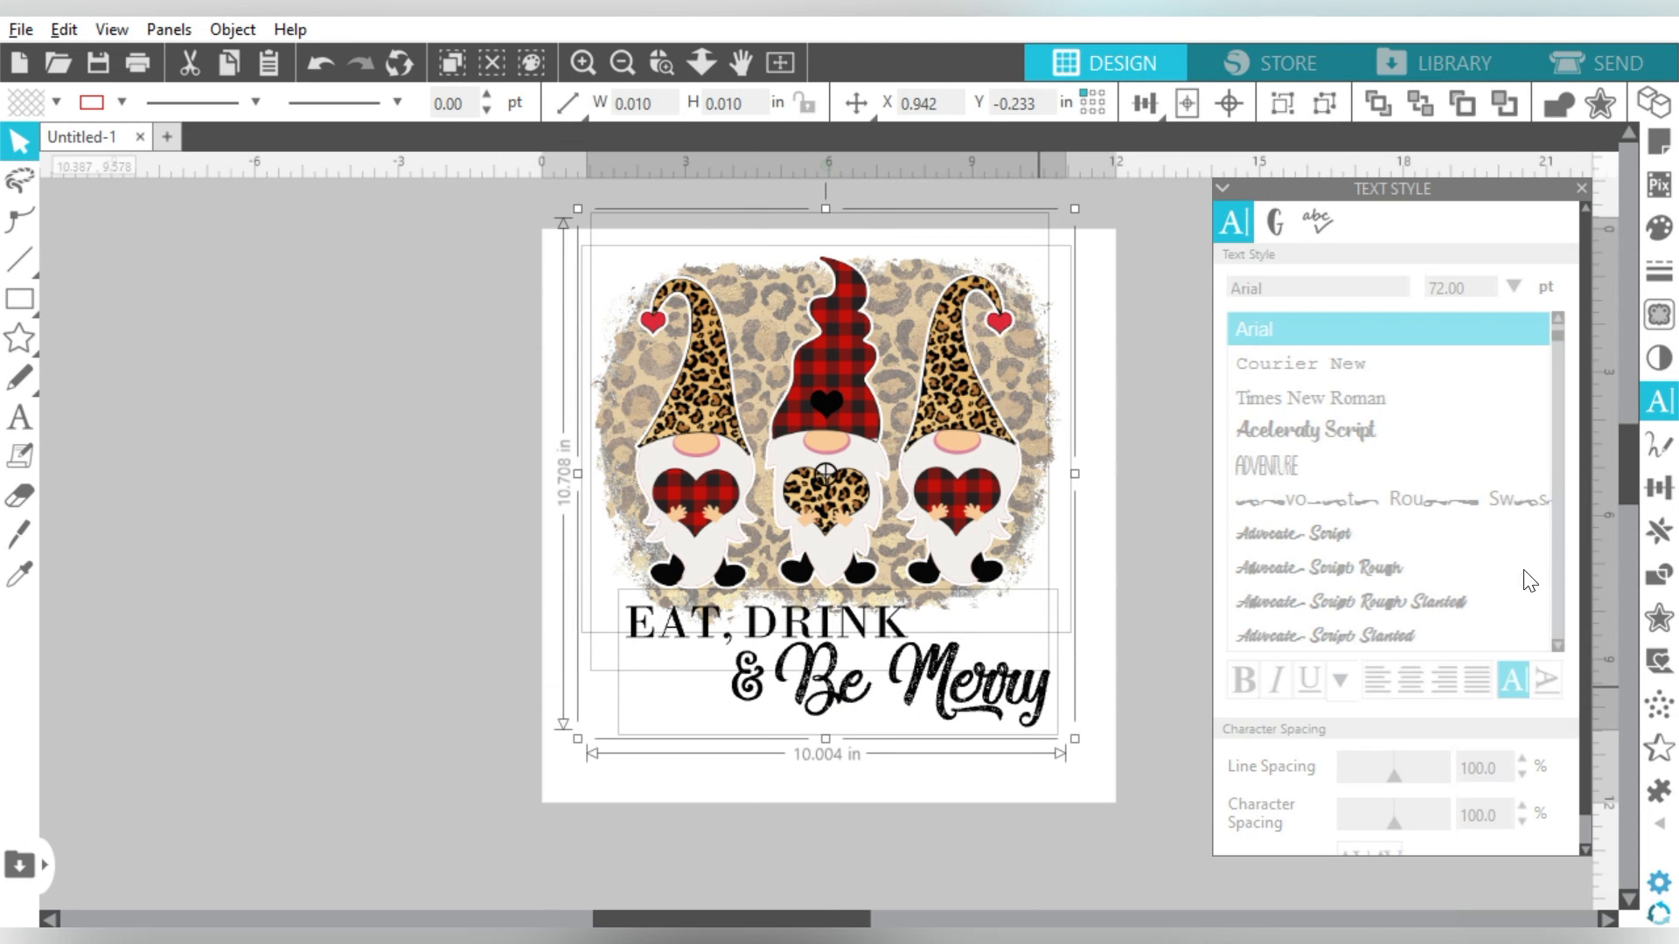
pyautogui.click(1151, 106)
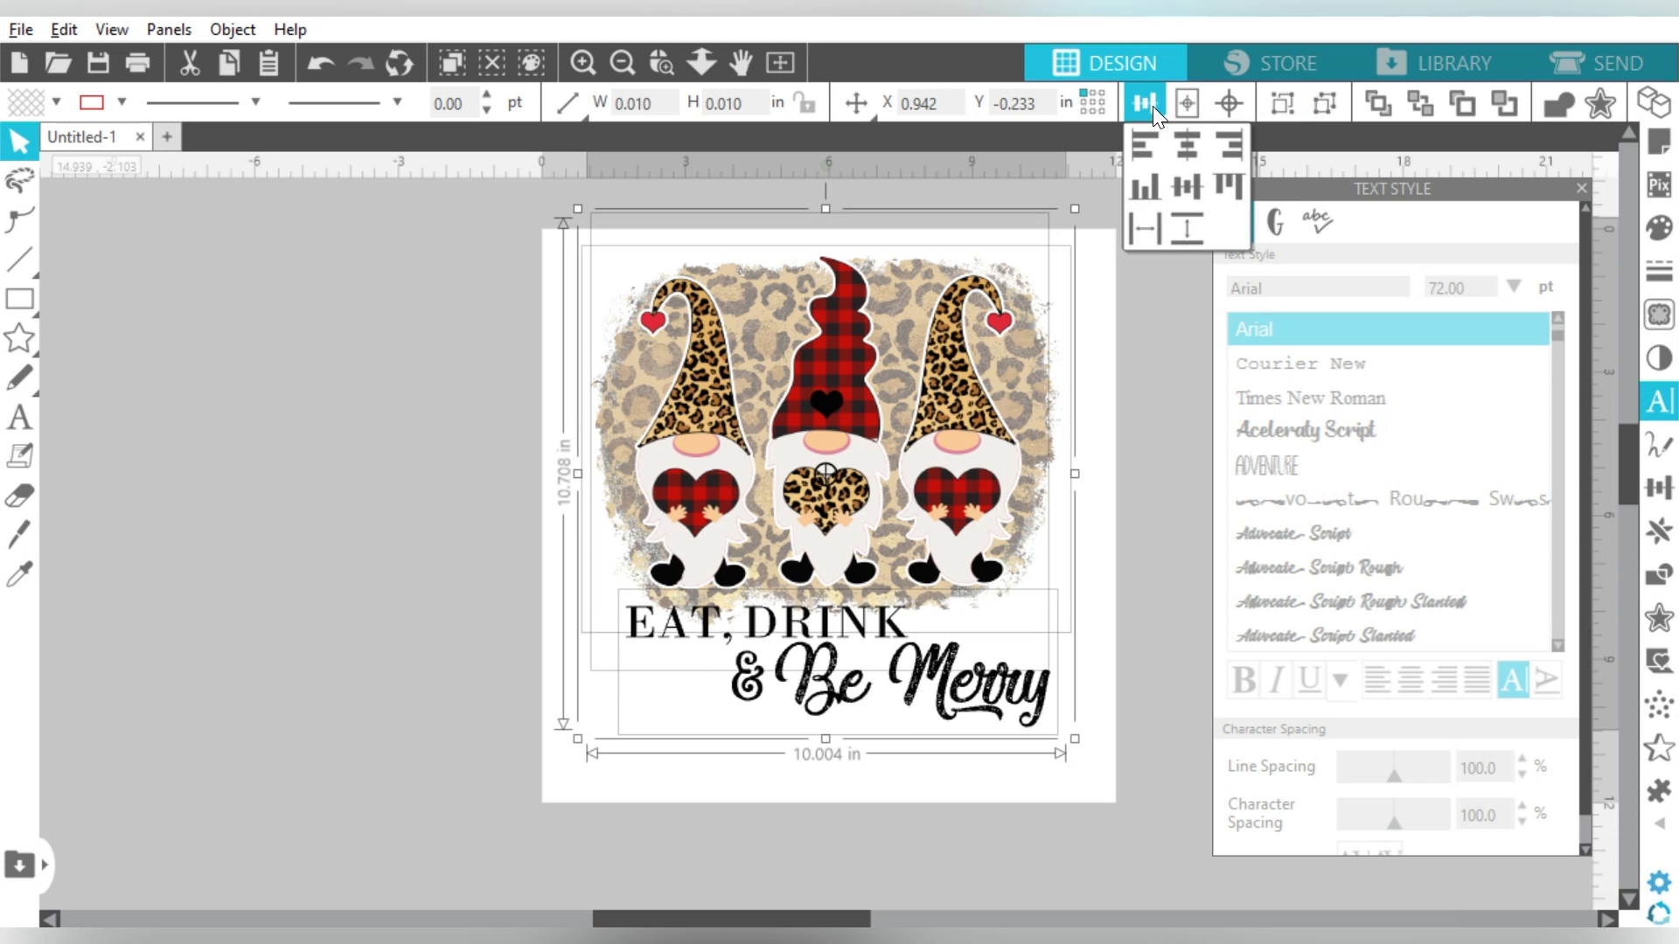
pyautogui.click(1182, 145)
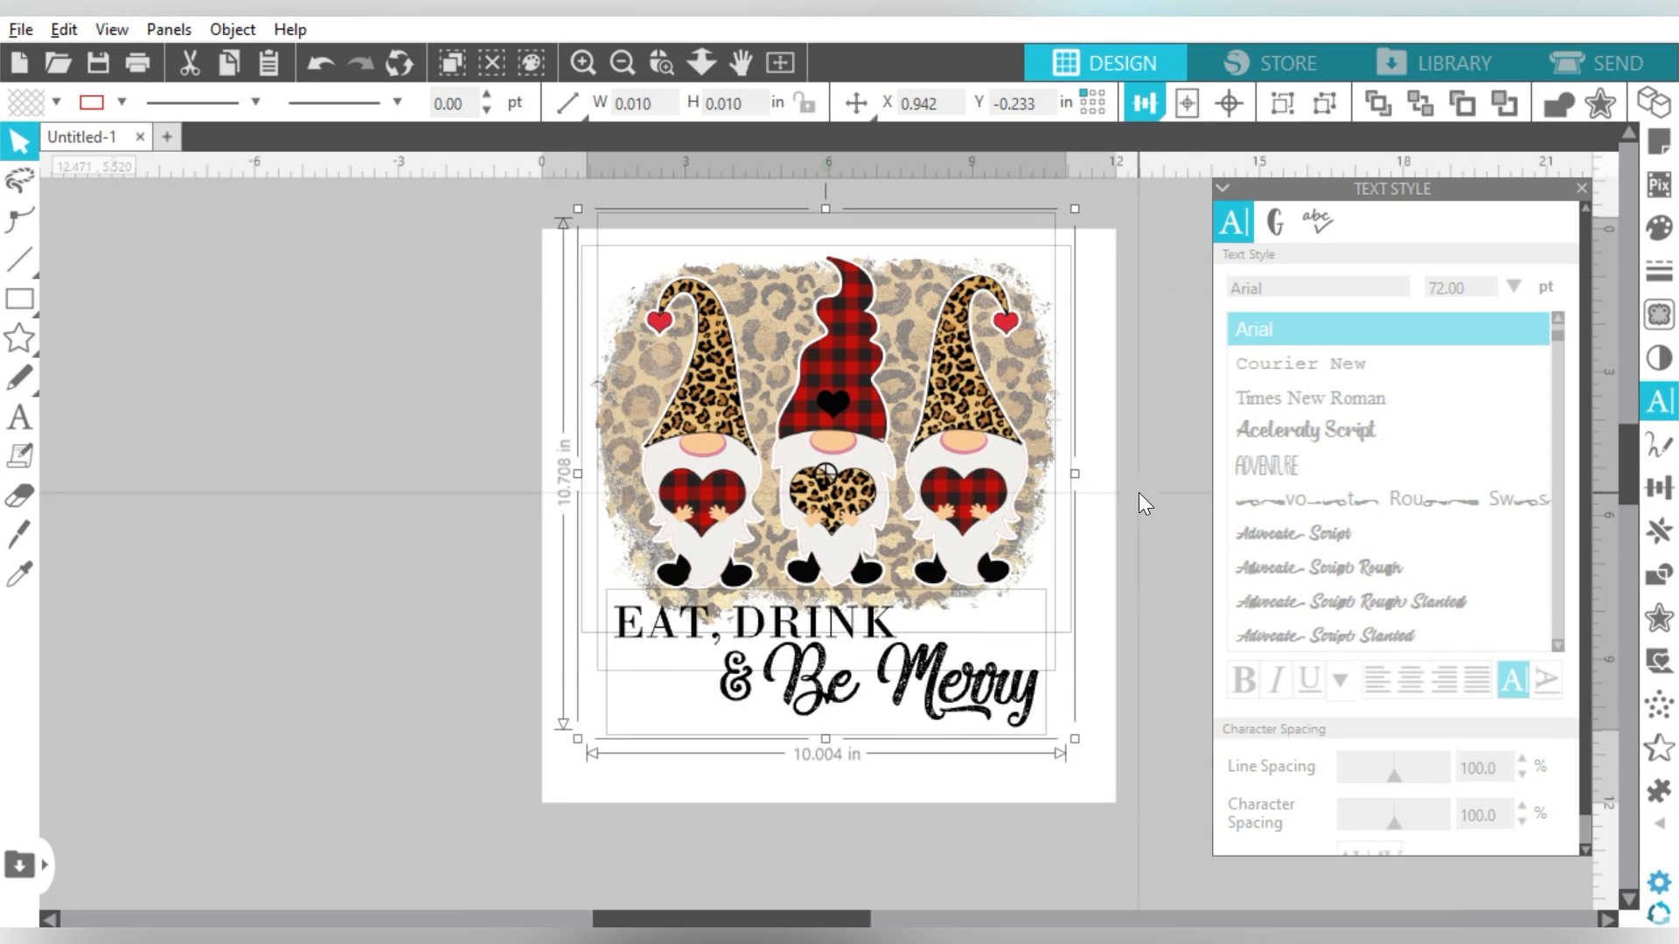
pyautogui.click(1139, 492)
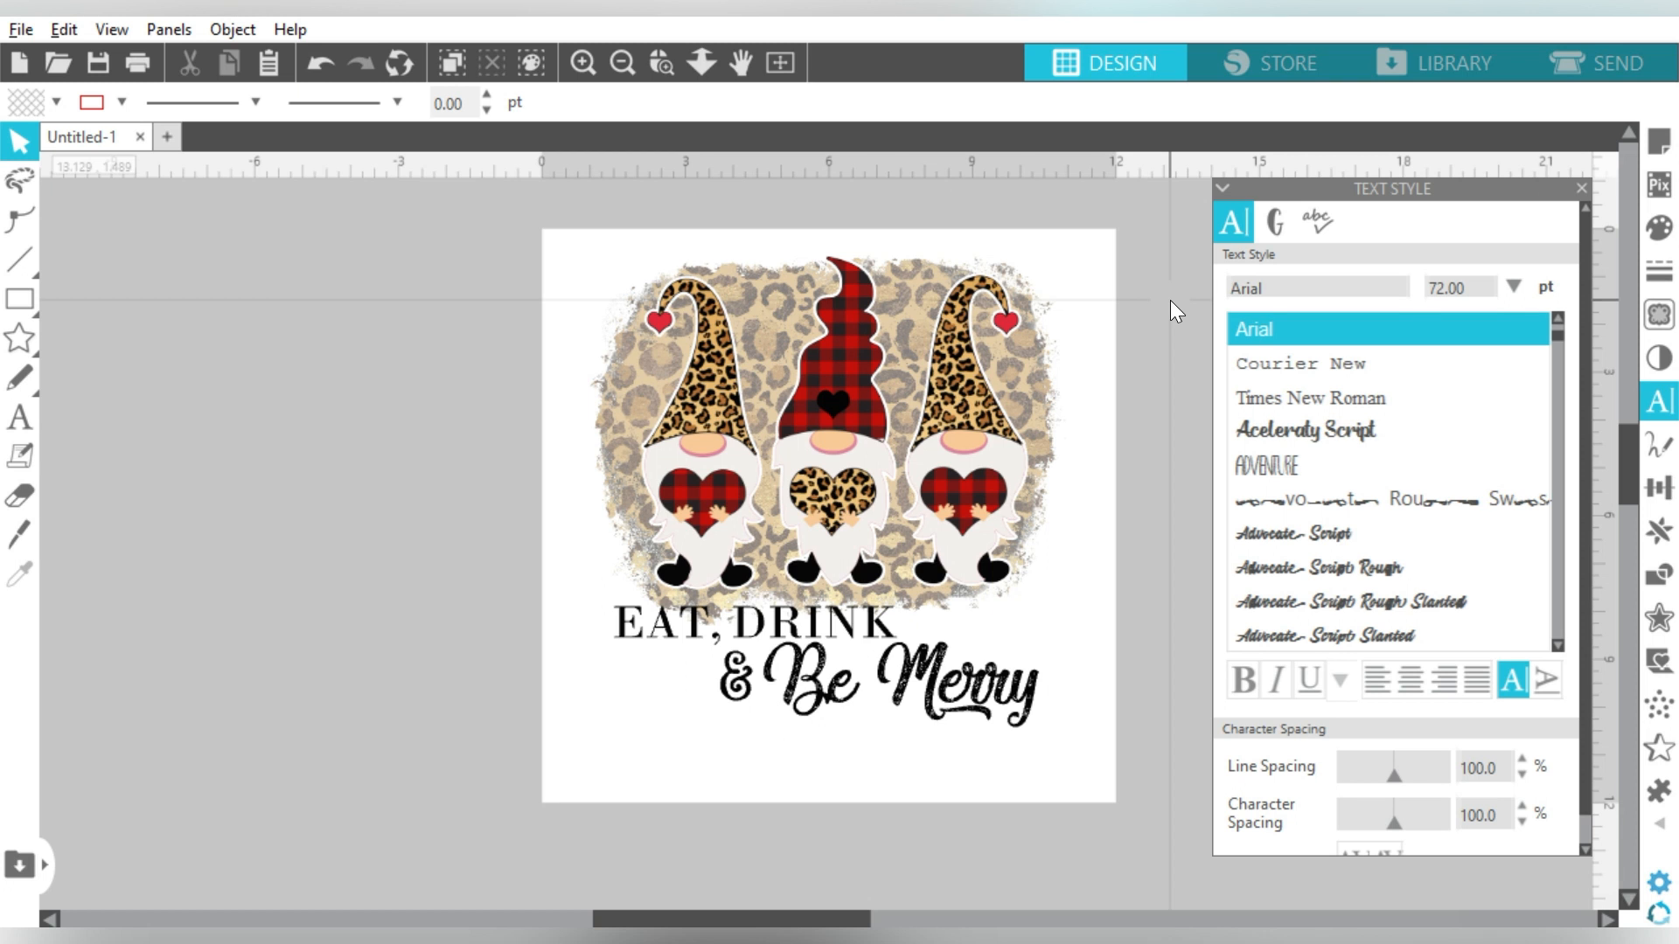
pyautogui.click(1029, 369)
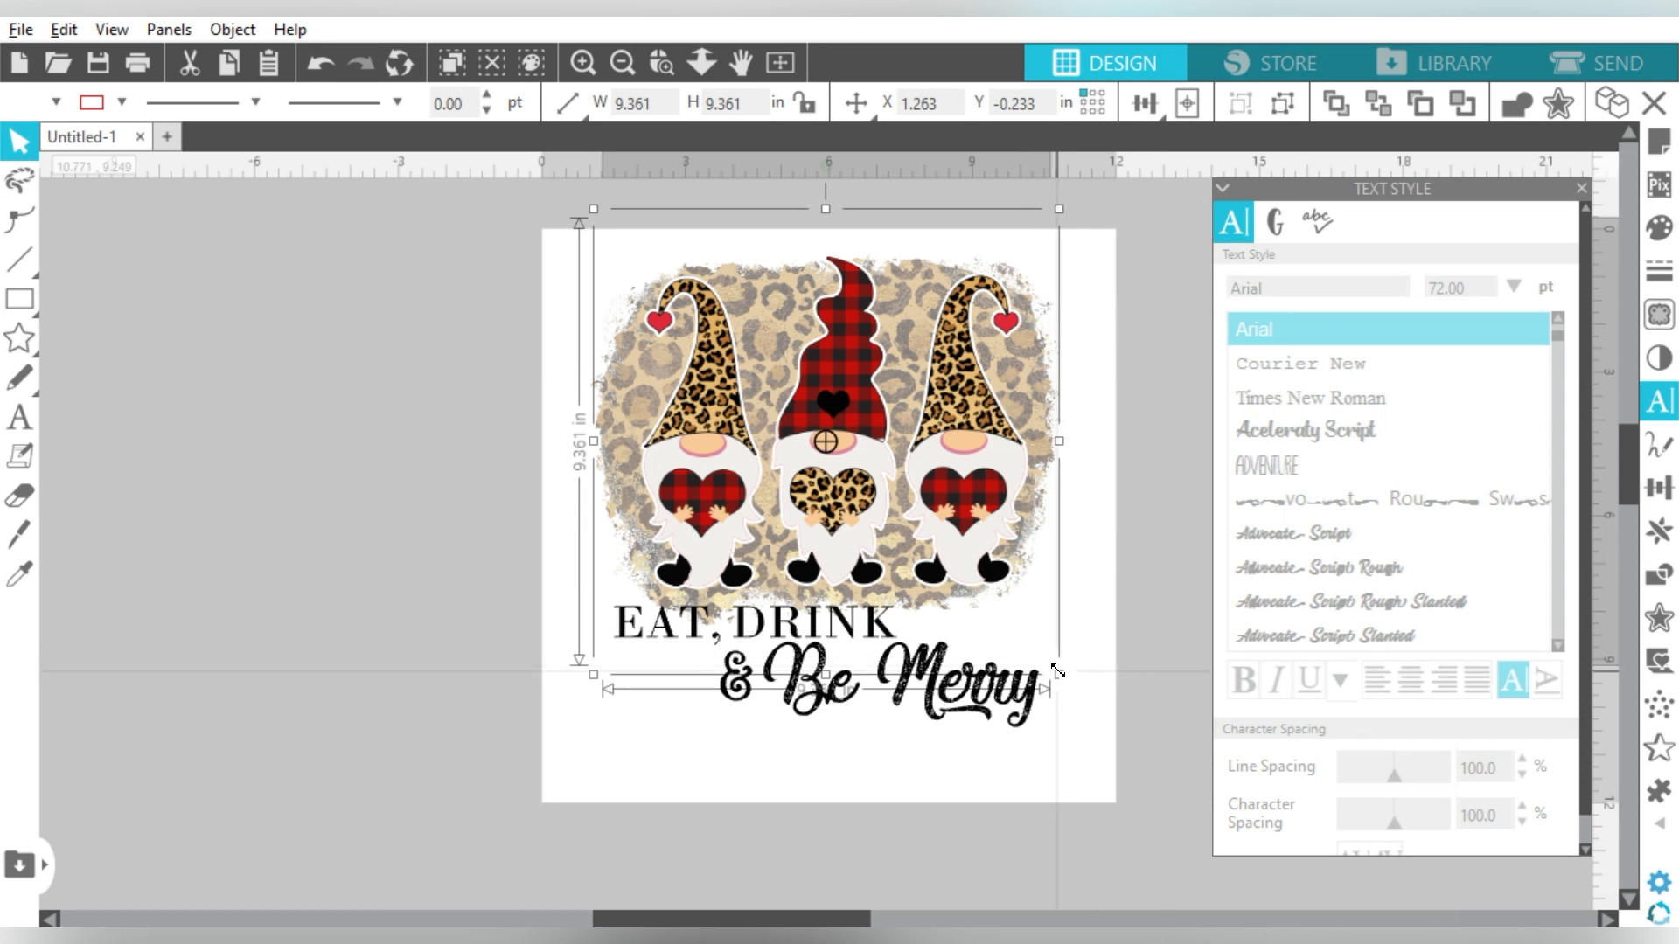
pyautogui.moveTo(1057, 670); pyautogui.dragTo(1149, 754)
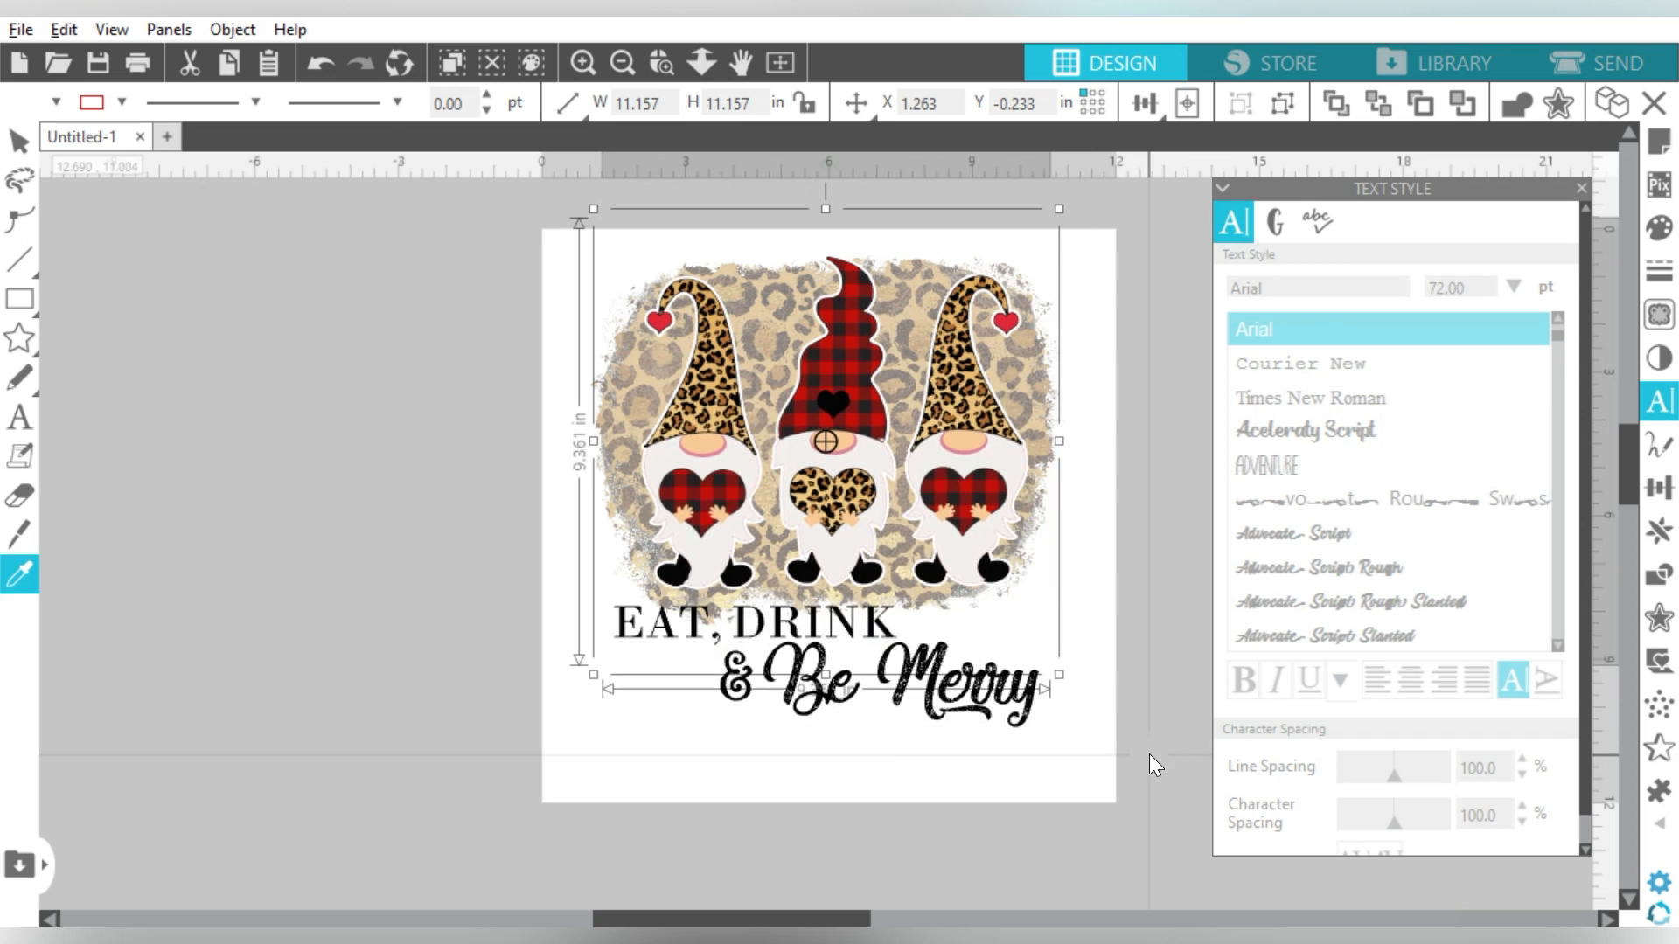
pyautogui.moveTo(1163, 304); pyautogui.dragTo(1041, 369)
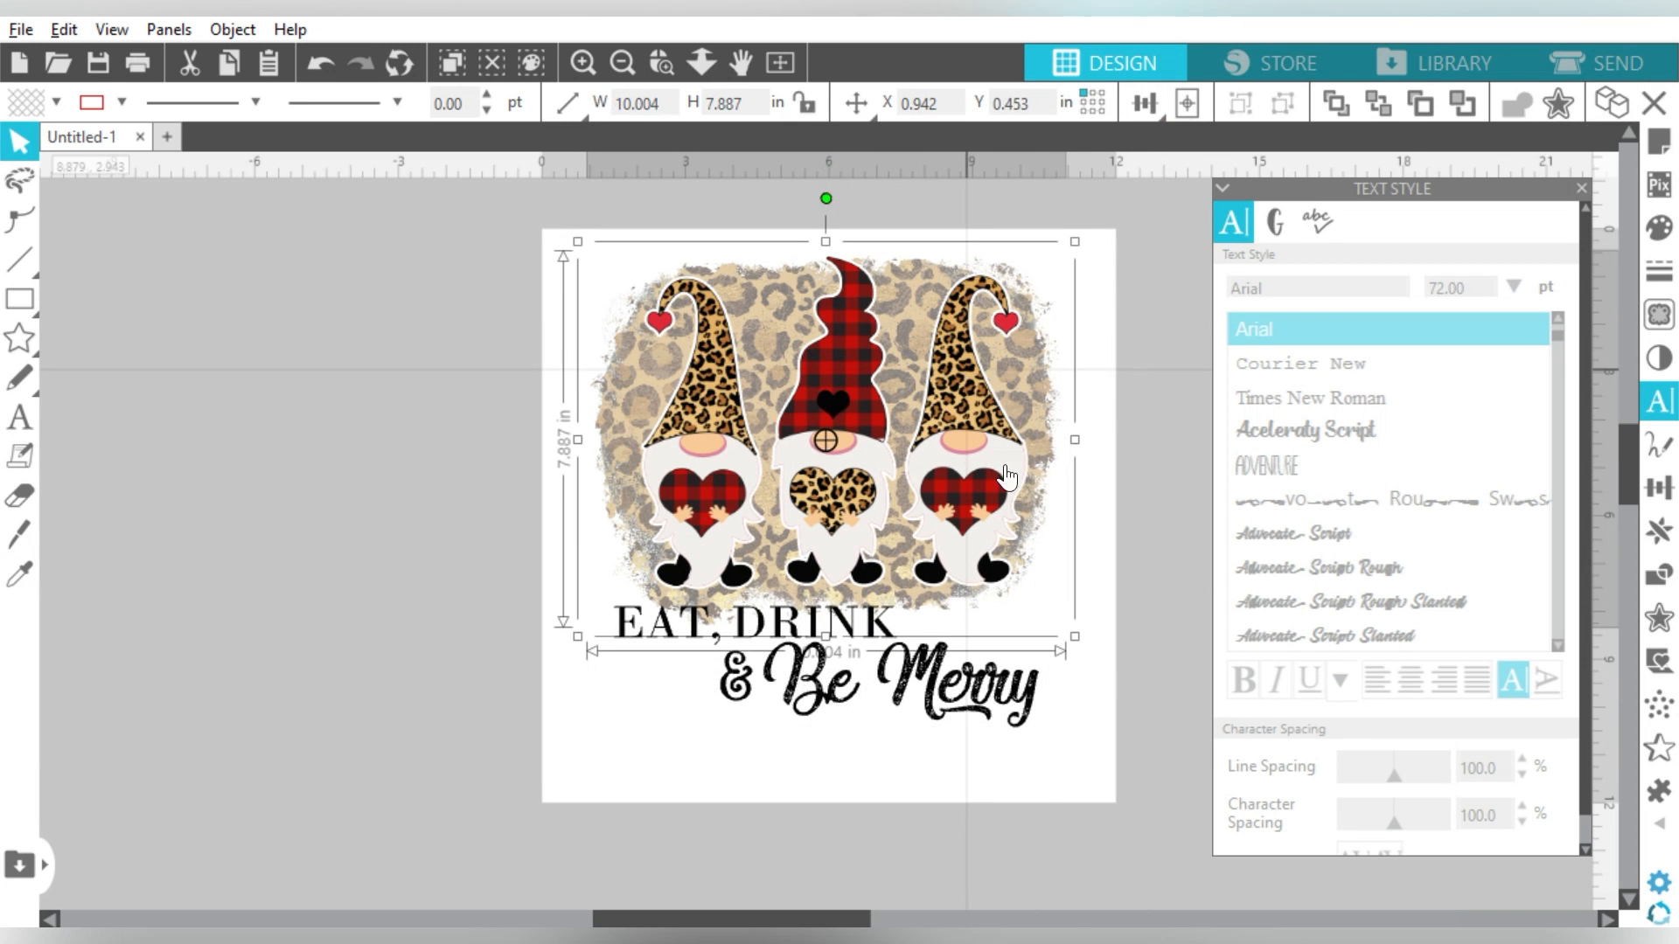
pyautogui.moveTo(1075, 636); pyautogui.dragTo(1187, 762)
pyautogui.moveTo(1079, 636); pyautogui.dragTo(1063, 631)
pyautogui.press('i')
pyautogui.hotkey('ctrl', 'z')
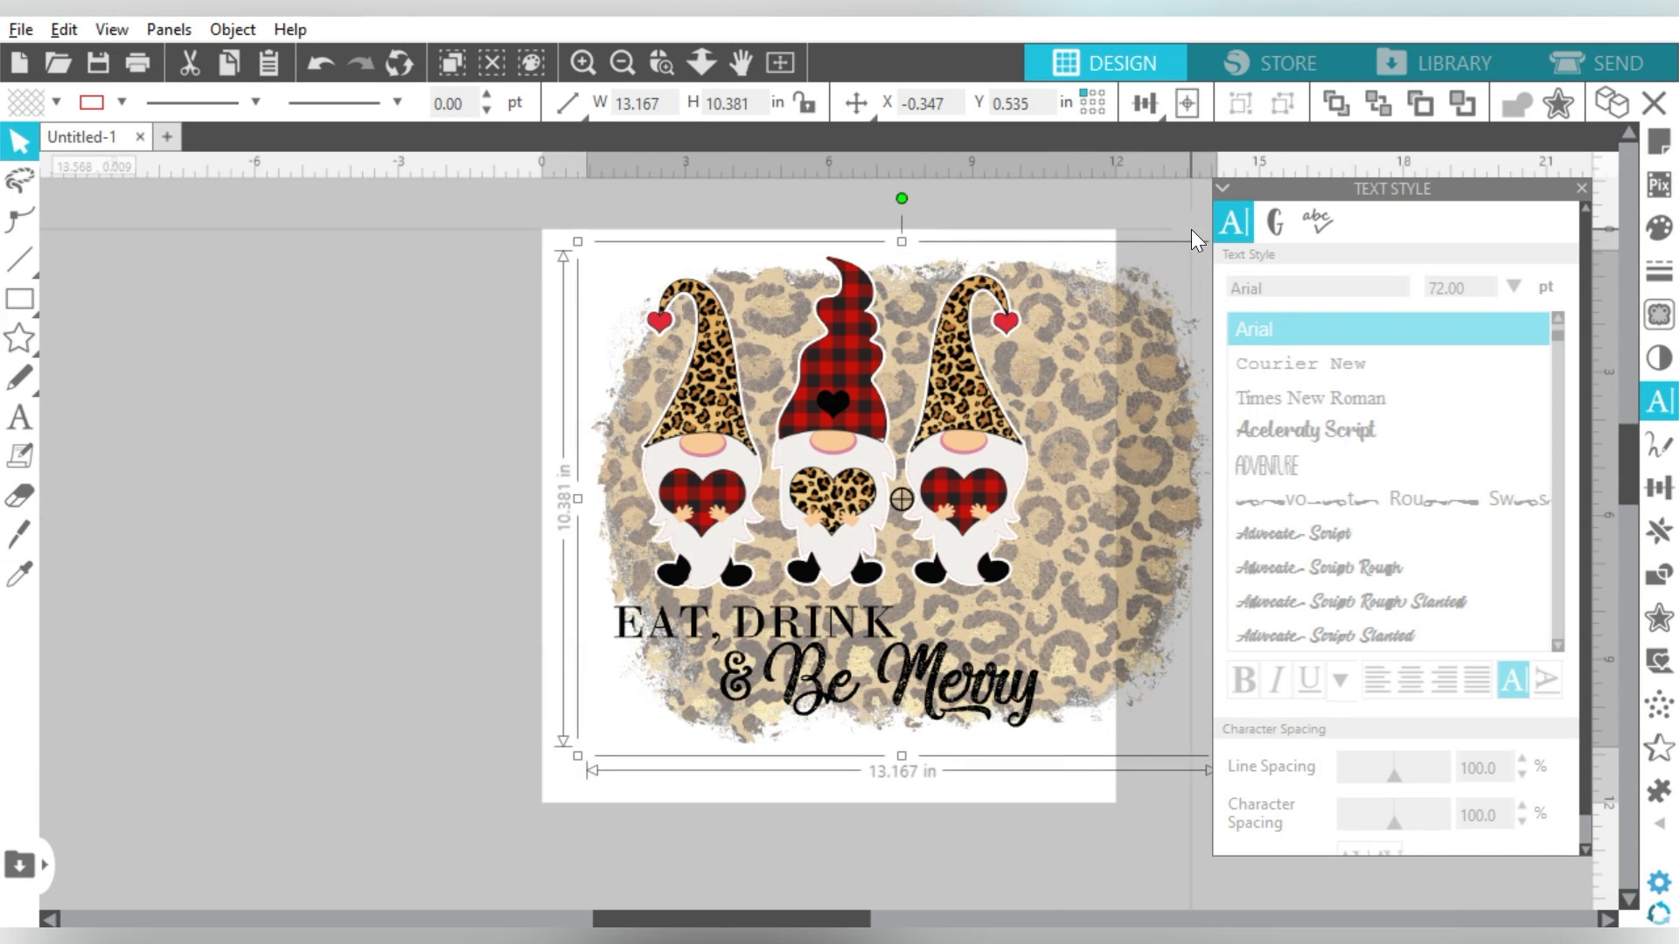
pyautogui.hotkey('ctrl', 'z')
# Step: Rotate the leopard background by 90° and enlarge it to about 9.04 by 11.47 in behind the gnomes and words
pyautogui.click(1158, 108)
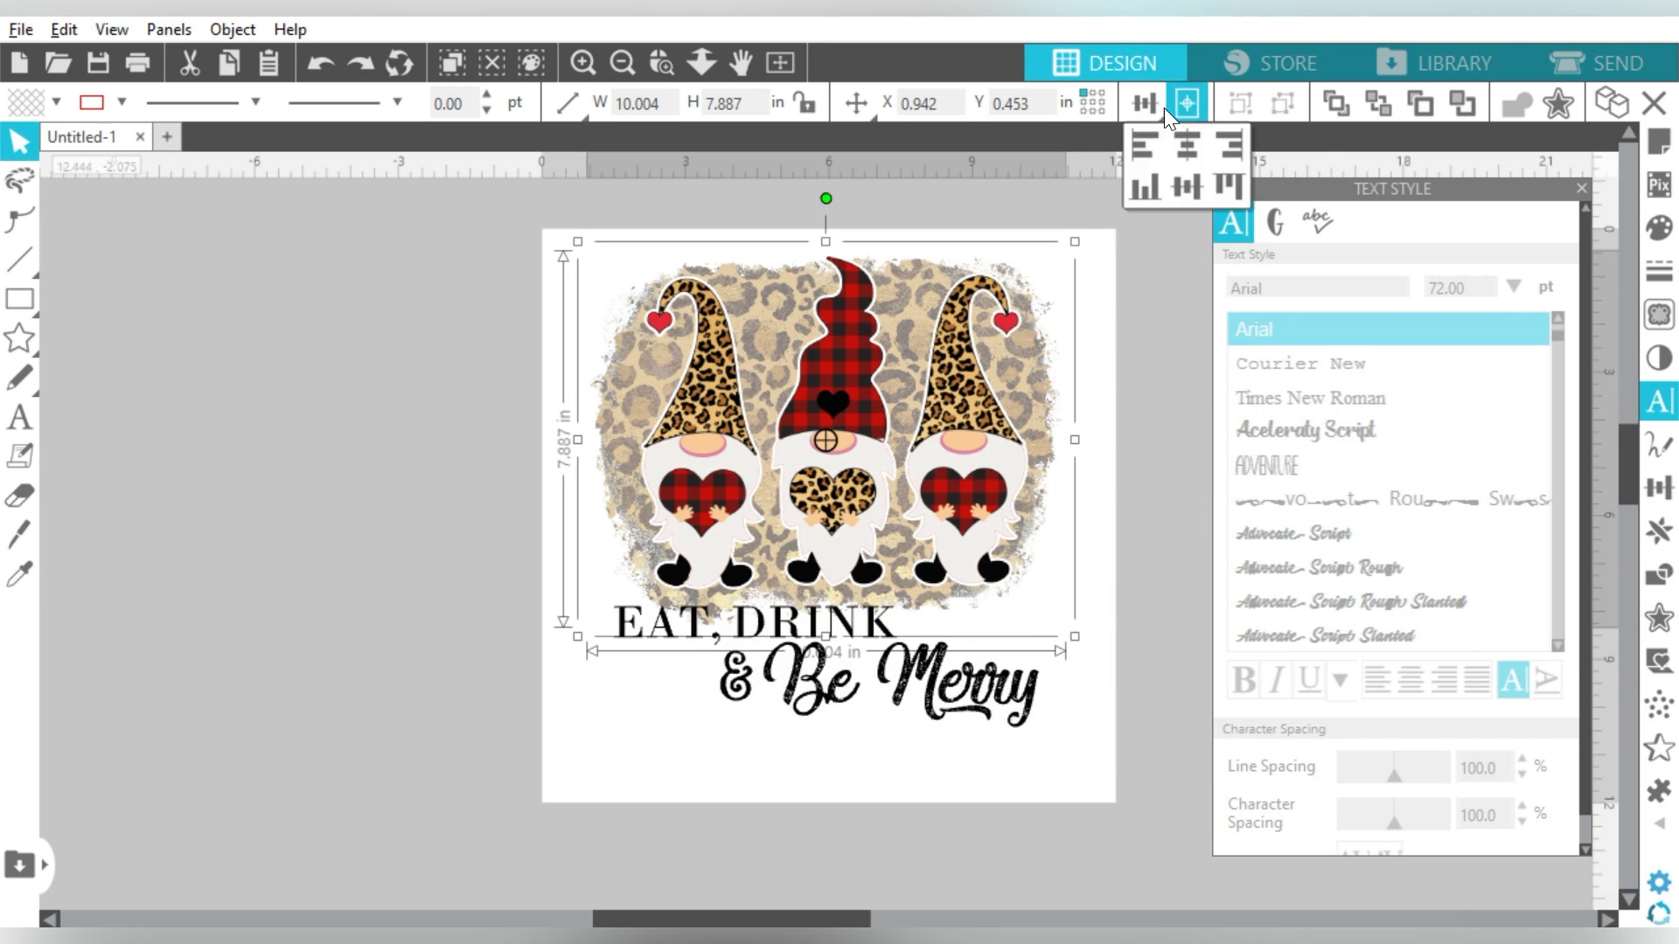
pyautogui.click(1658, 488)
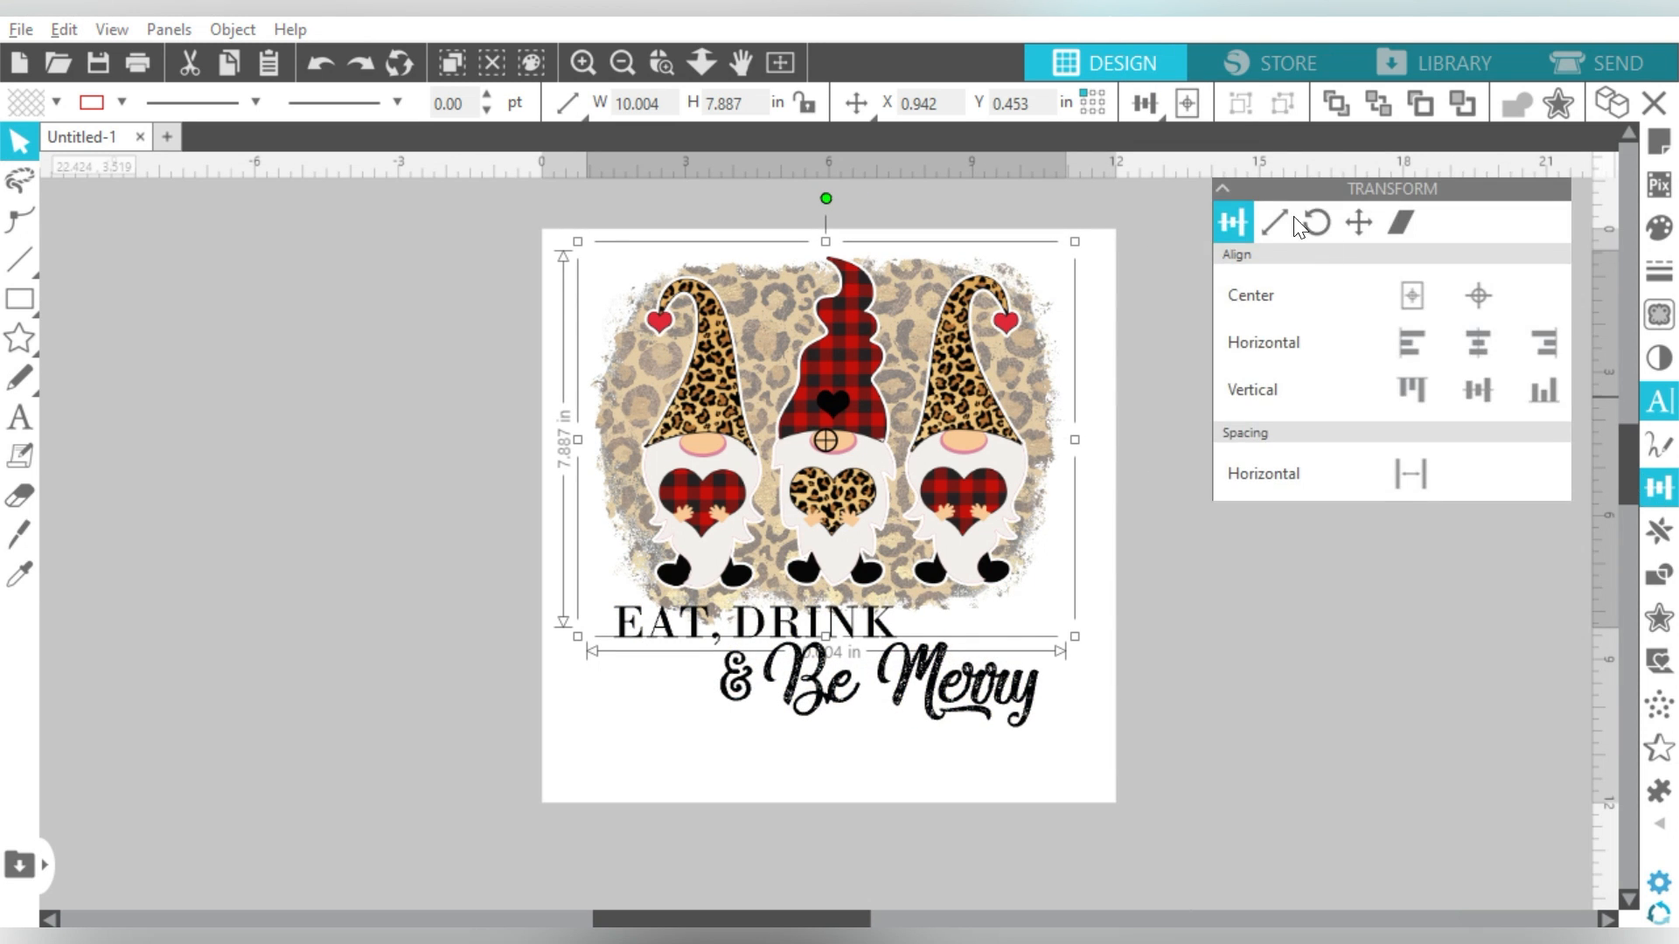
pyautogui.click(1310, 218)
pyautogui.click(1350, 457)
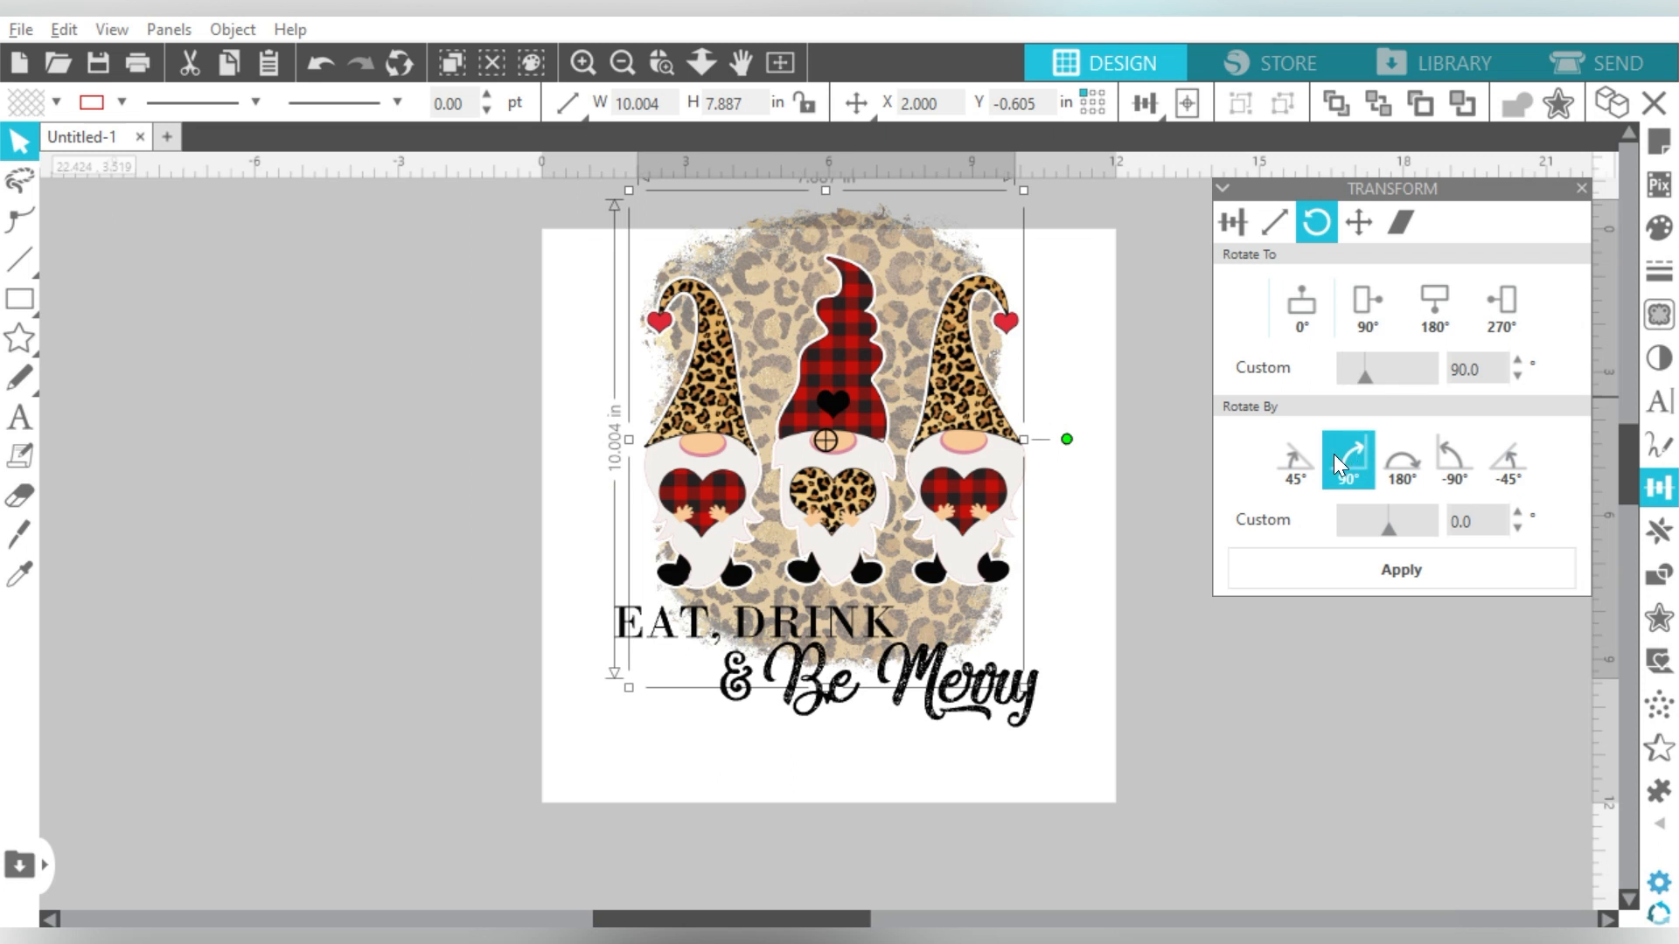
pyautogui.moveTo(1023, 687); pyautogui.dragTo(1072, 761)
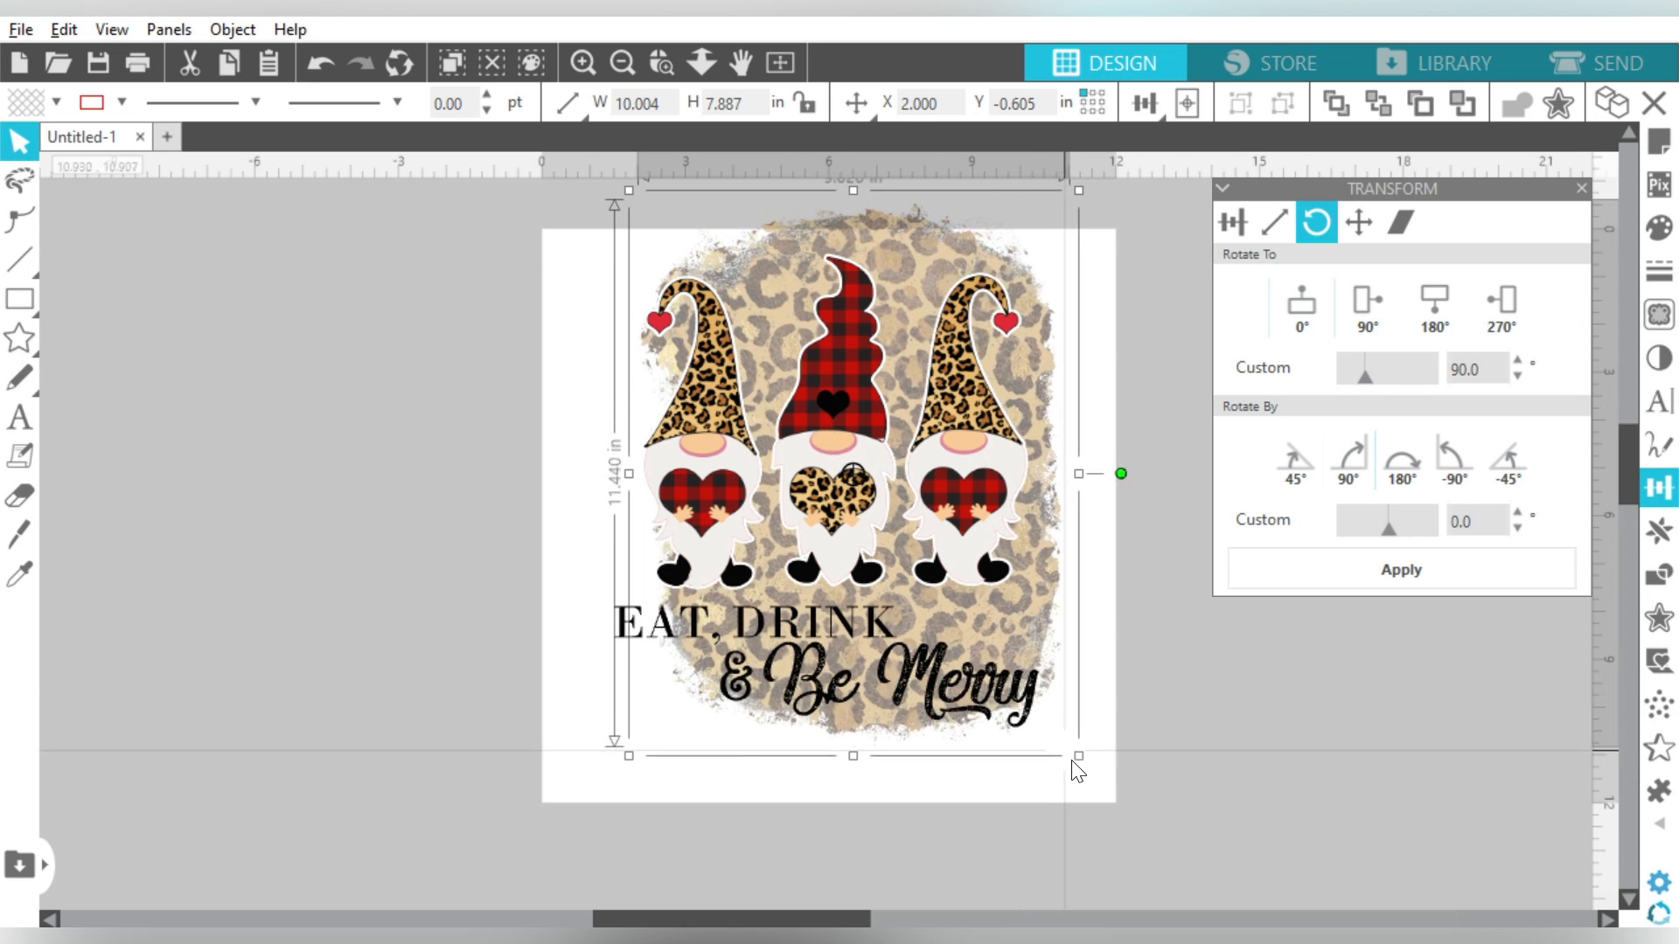
pyautogui.moveTo(908, 242)
pyautogui.mouseDown()
pyautogui.moveTo(885, 254)
pyautogui.moveTo(942, 212)
pyautogui.moveTo(914, 232)
pyautogui.mouseUp()
pyautogui.hotkey('ctrl', 'z')
# Step: Align the horizontal centres of the enlarged leopard background, the gnomes and the grouped words
pyautogui.moveTo(1128, 266); pyautogui.dragTo(742, 732)
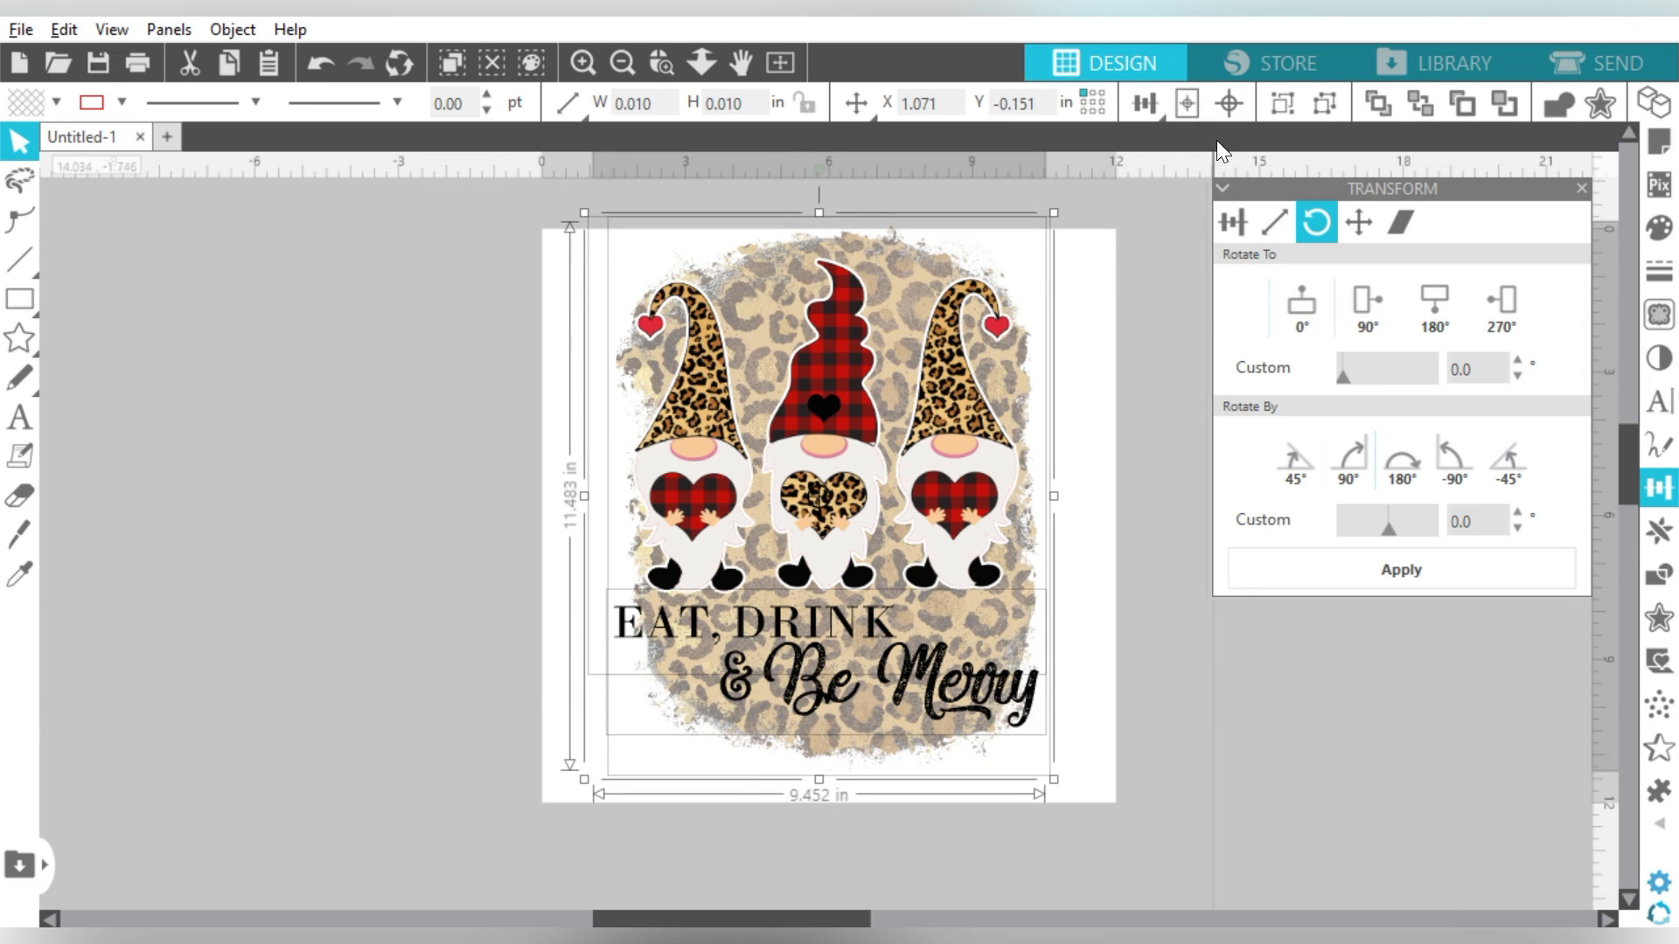
pyautogui.click(1156, 103)
pyautogui.click(1181, 145)
pyautogui.click(1071, 697)
# Step: Create a rounded-corner offset around the grouped words with a distance of 0.07 in
pyautogui.click(1005, 691)
pyautogui.click(1659, 618)
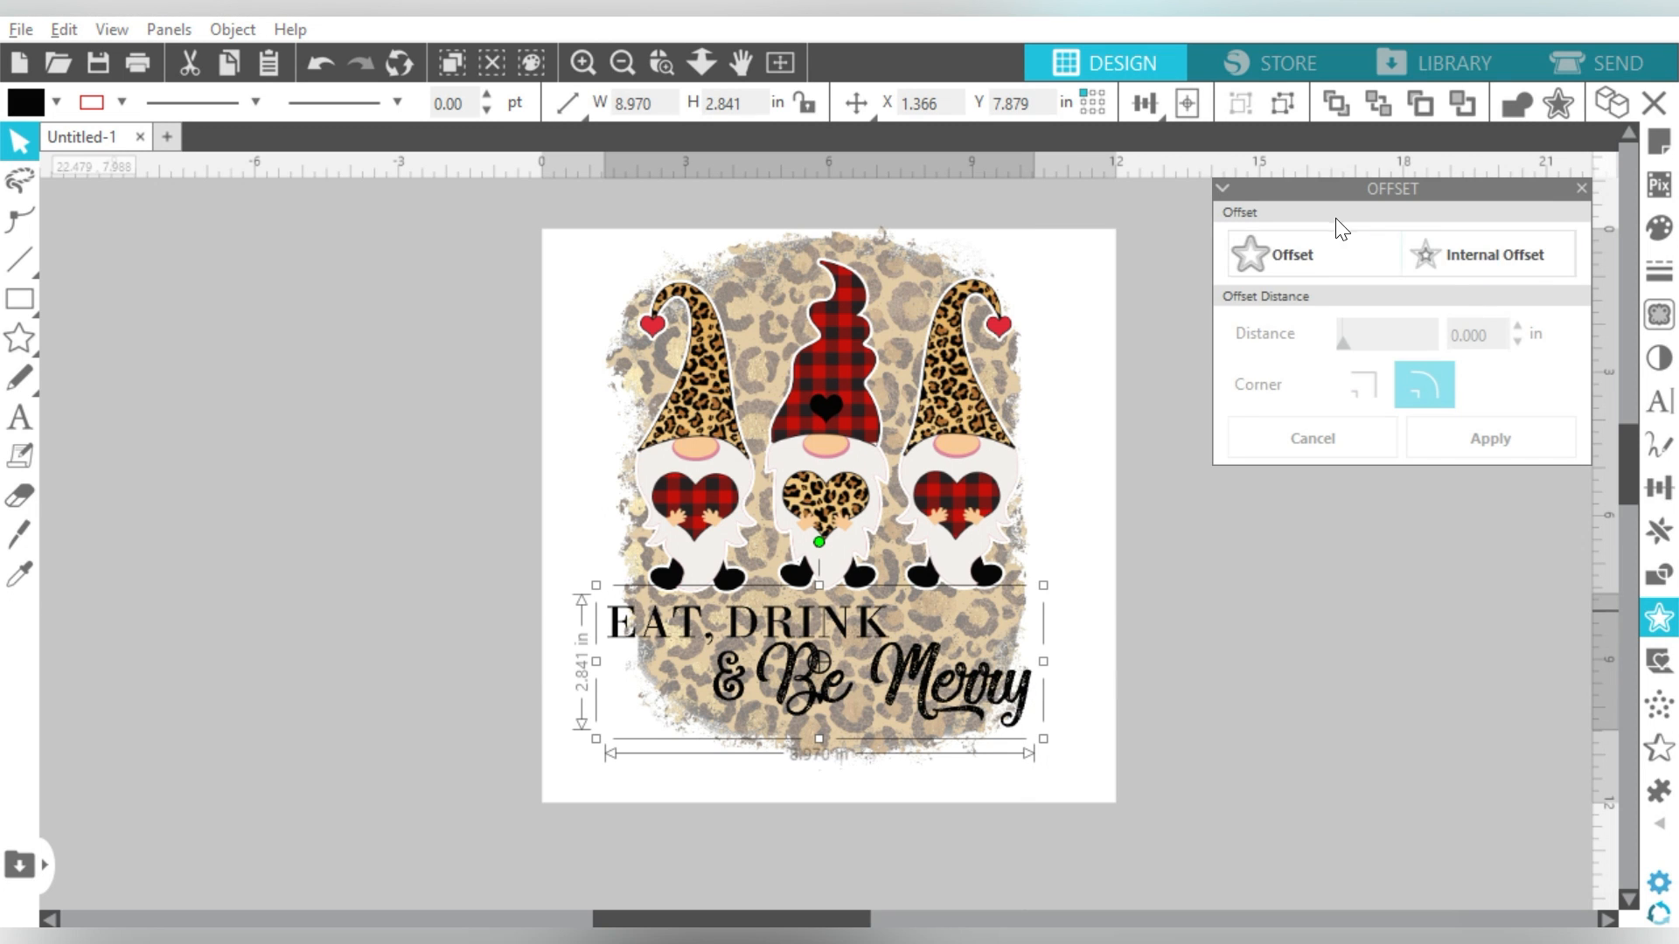
pyautogui.click(1360, 256)
pyautogui.write('0.712')
pyautogui.press('Return')
pyautogui.press('BackSpace')
pyautogui.press('BackSpace')
pyautogui.click(1476, 441)
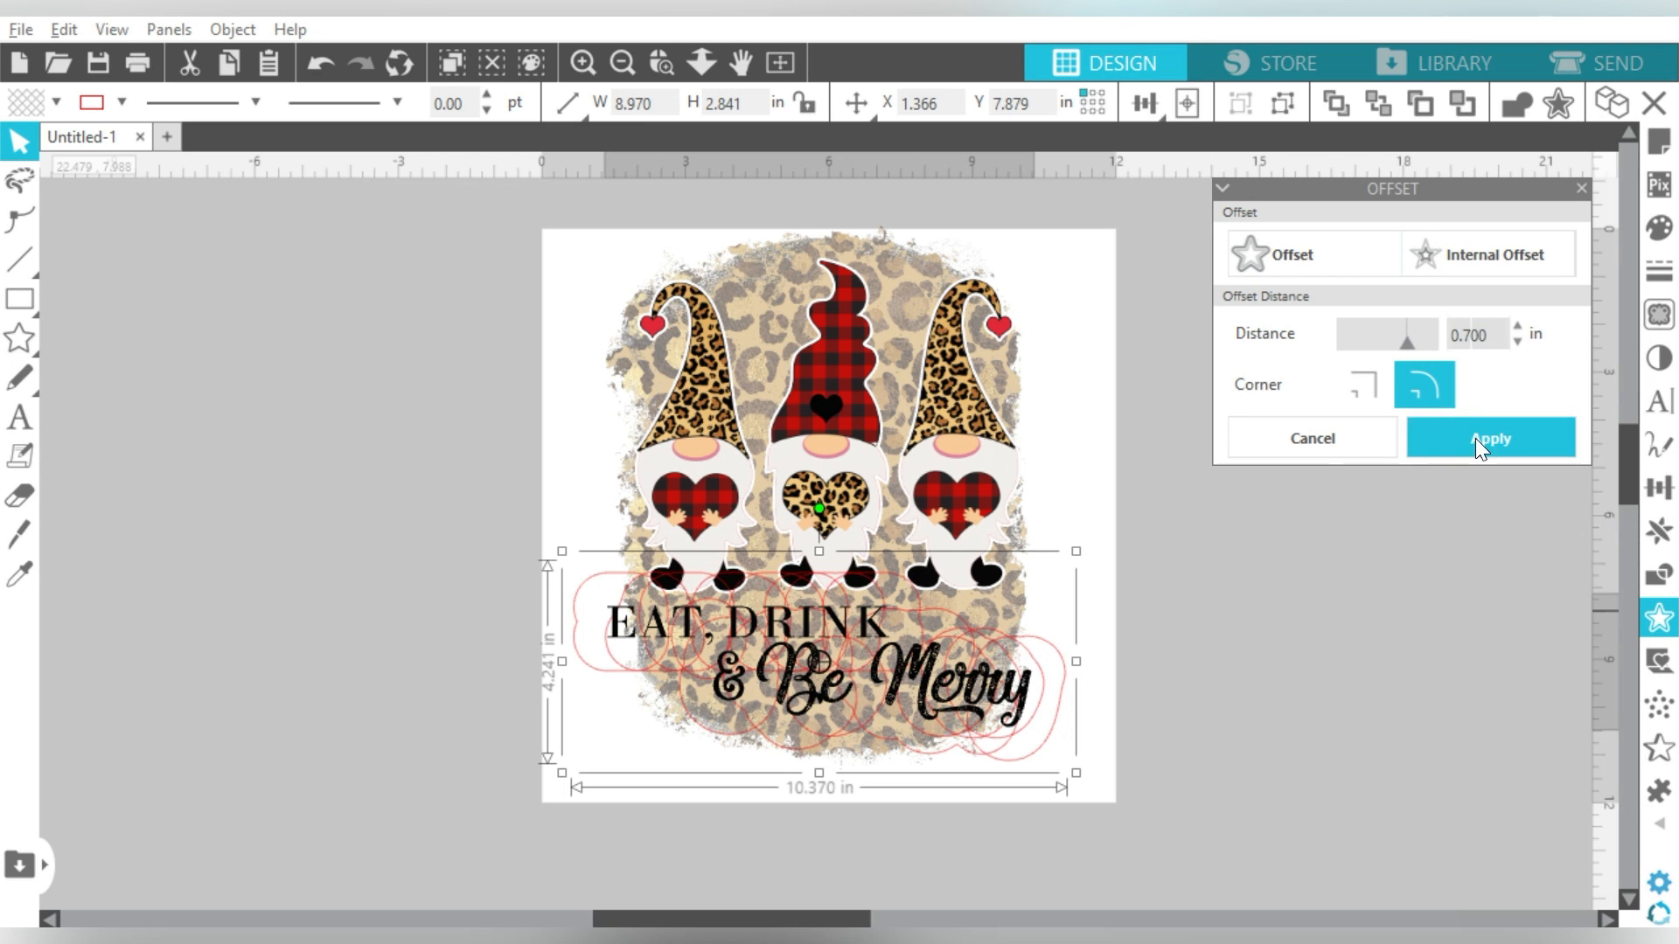
pyautogui.press('BackSpace')
pyautogui.write('07')
pyautogui.click(1476, 438)
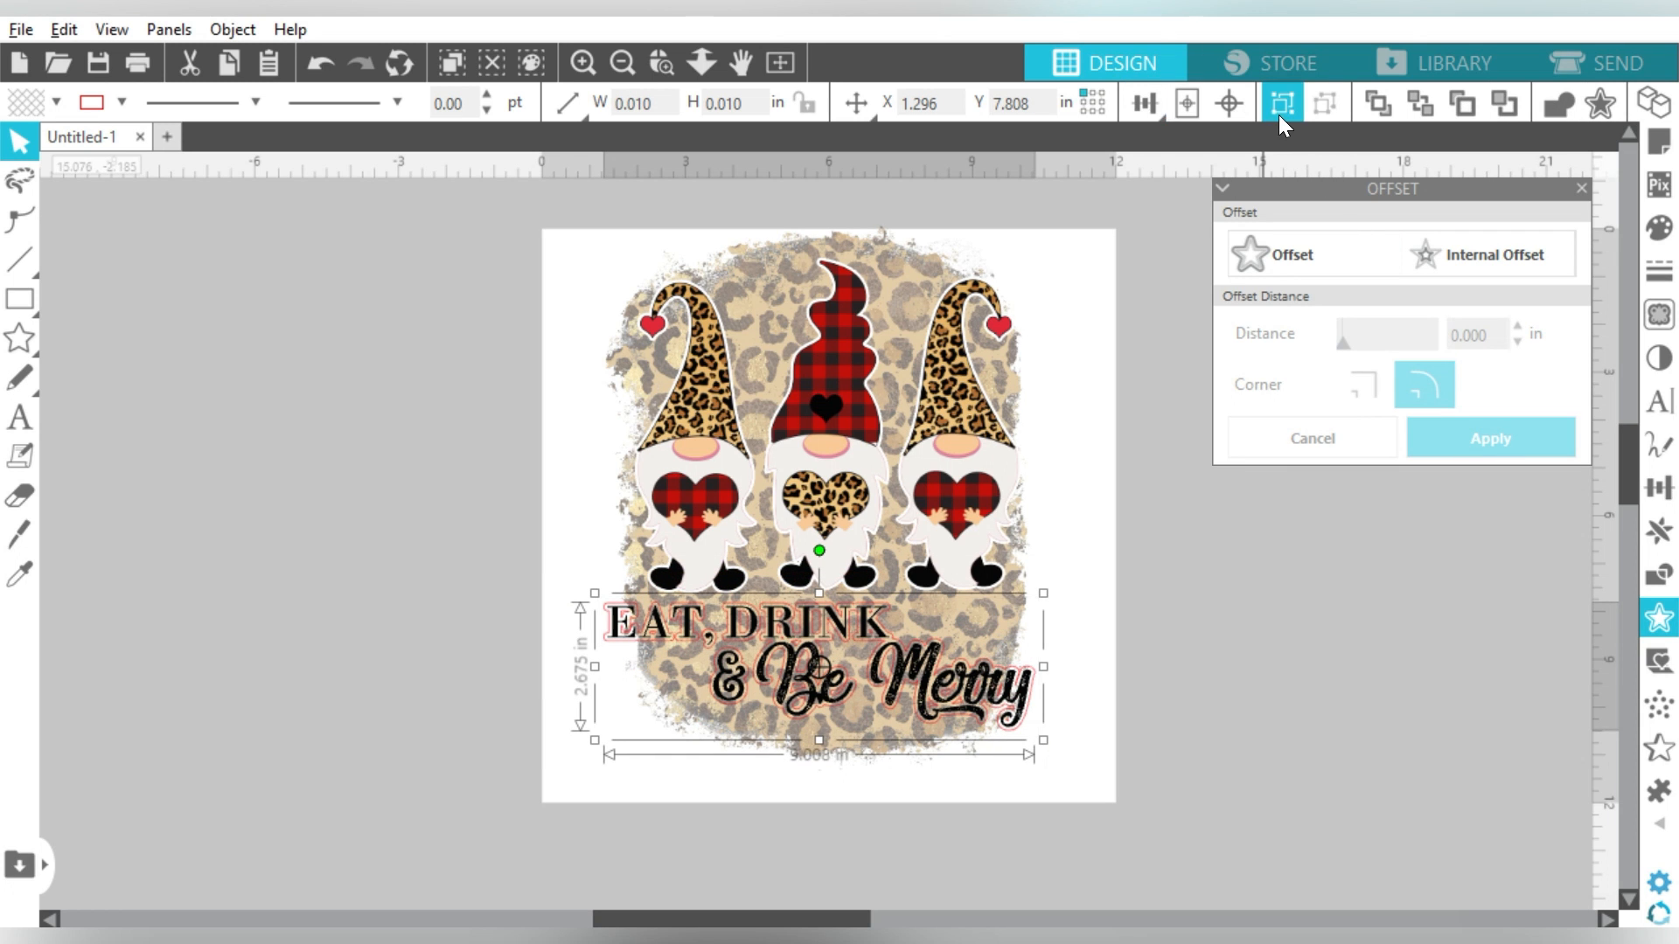
# Step: Group the offset pieces around the words and give them a white fill and white line colour
pyautogui.click(1278, 114)
pyautogui.click(1661, 232)
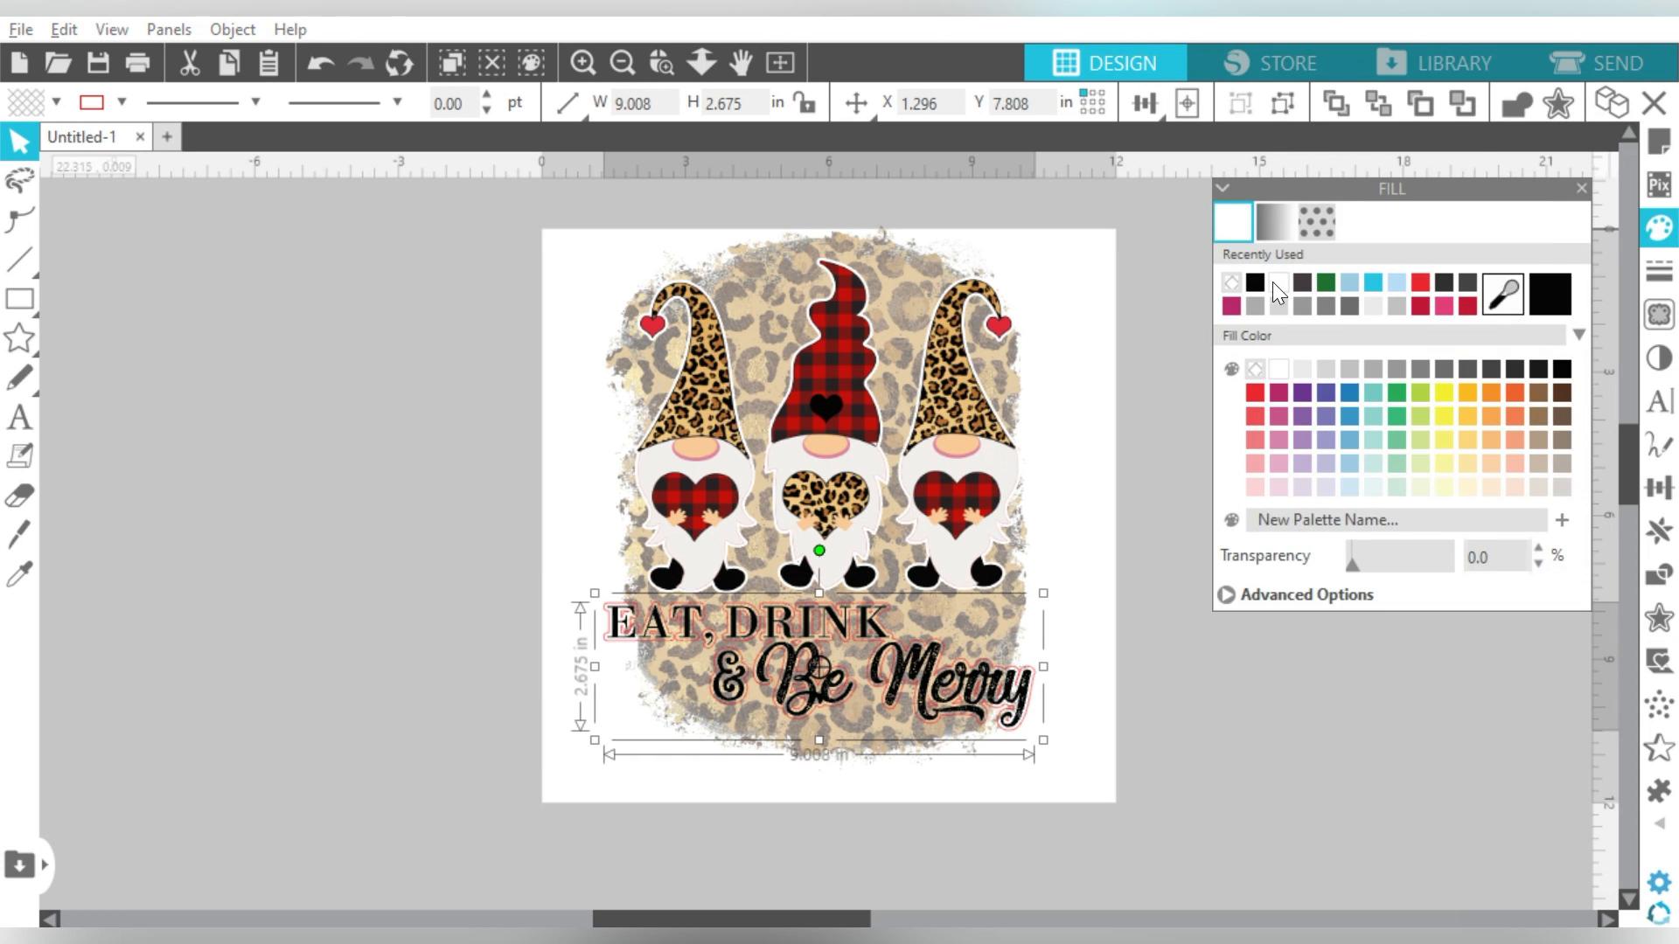
pyautogui.click(1277, 283)
pyautogui.click(1668, 278)
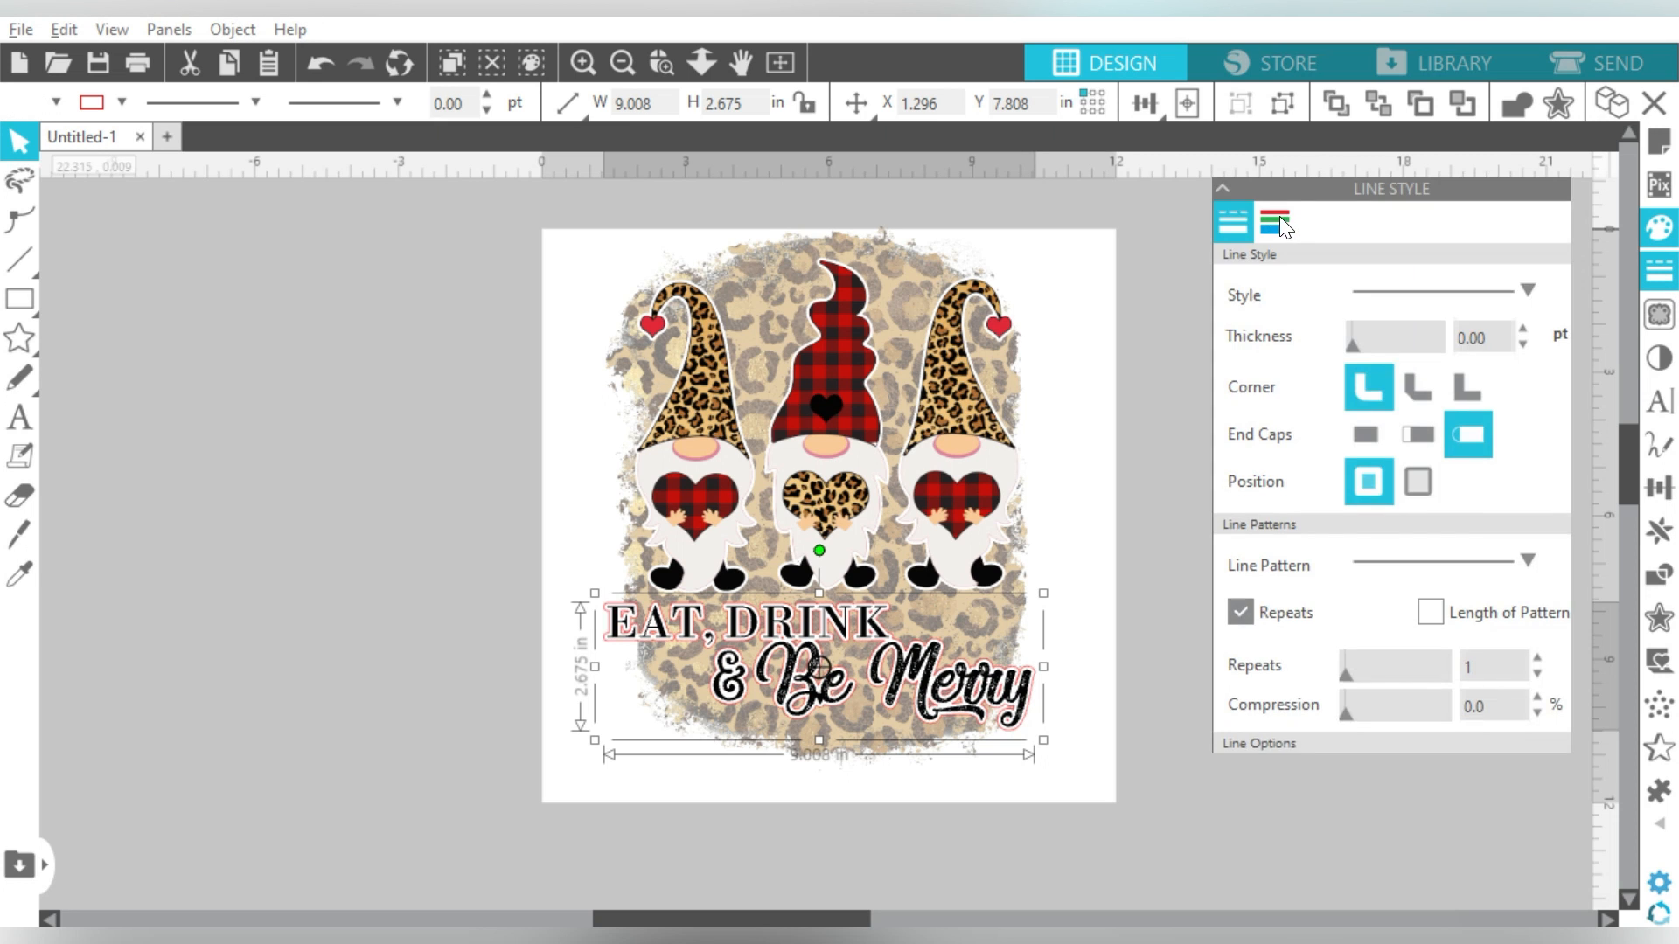
pyautogui.click(1278, 218)
pyautogui.click(1256, 282)
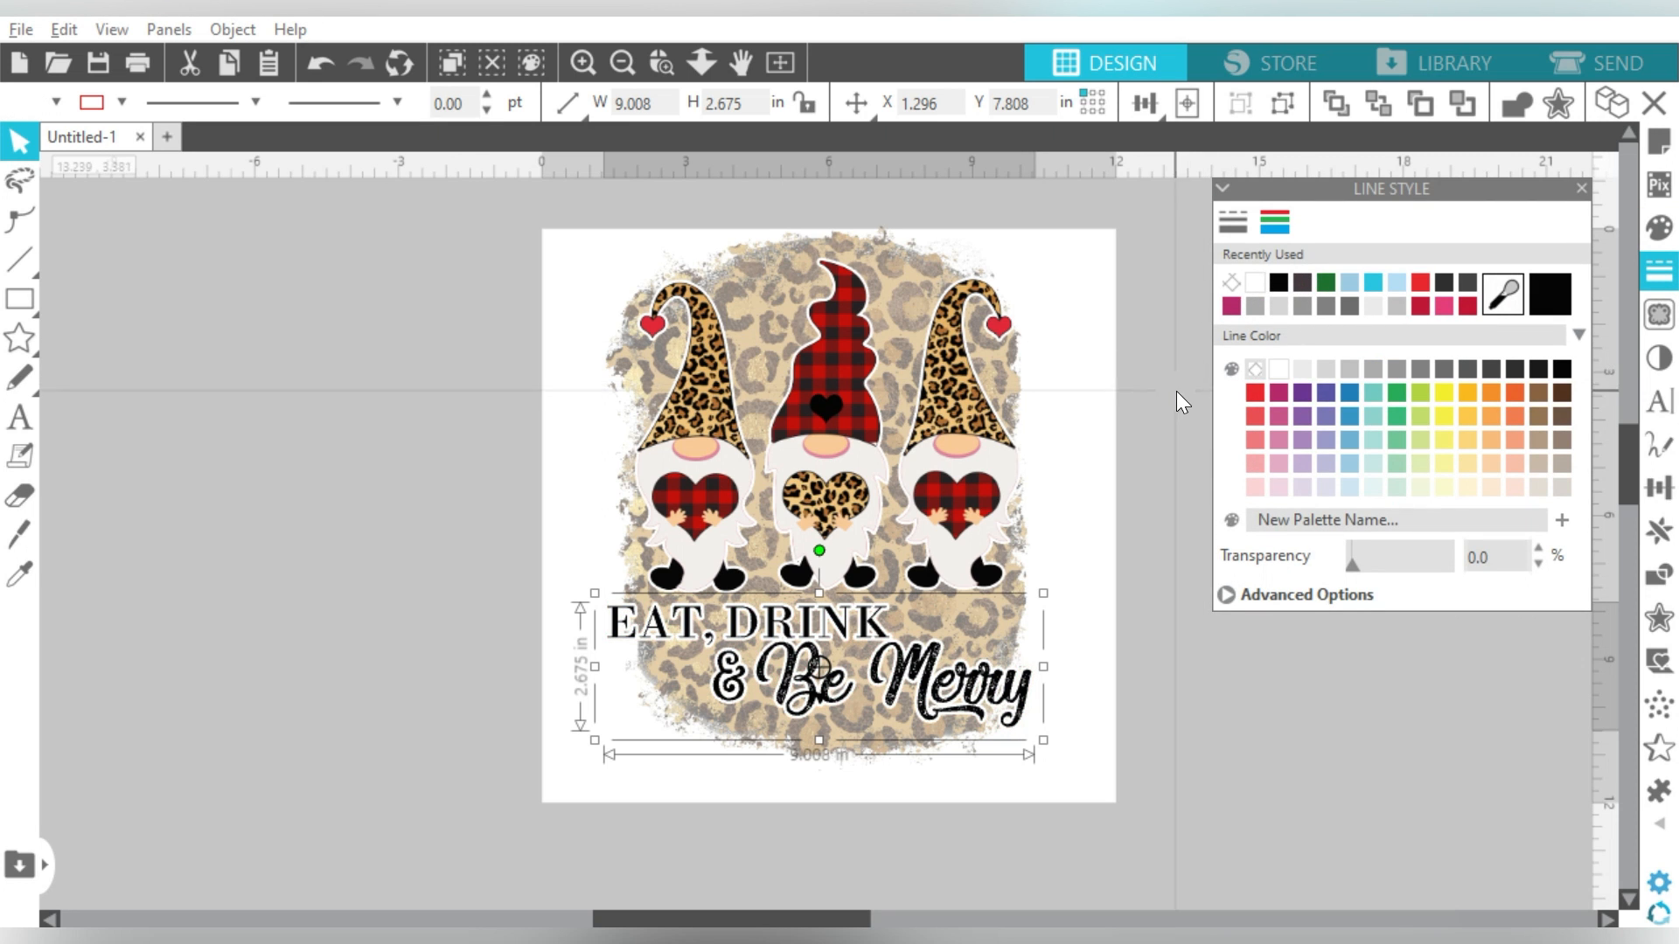
pyautogui.click(1153, 289)
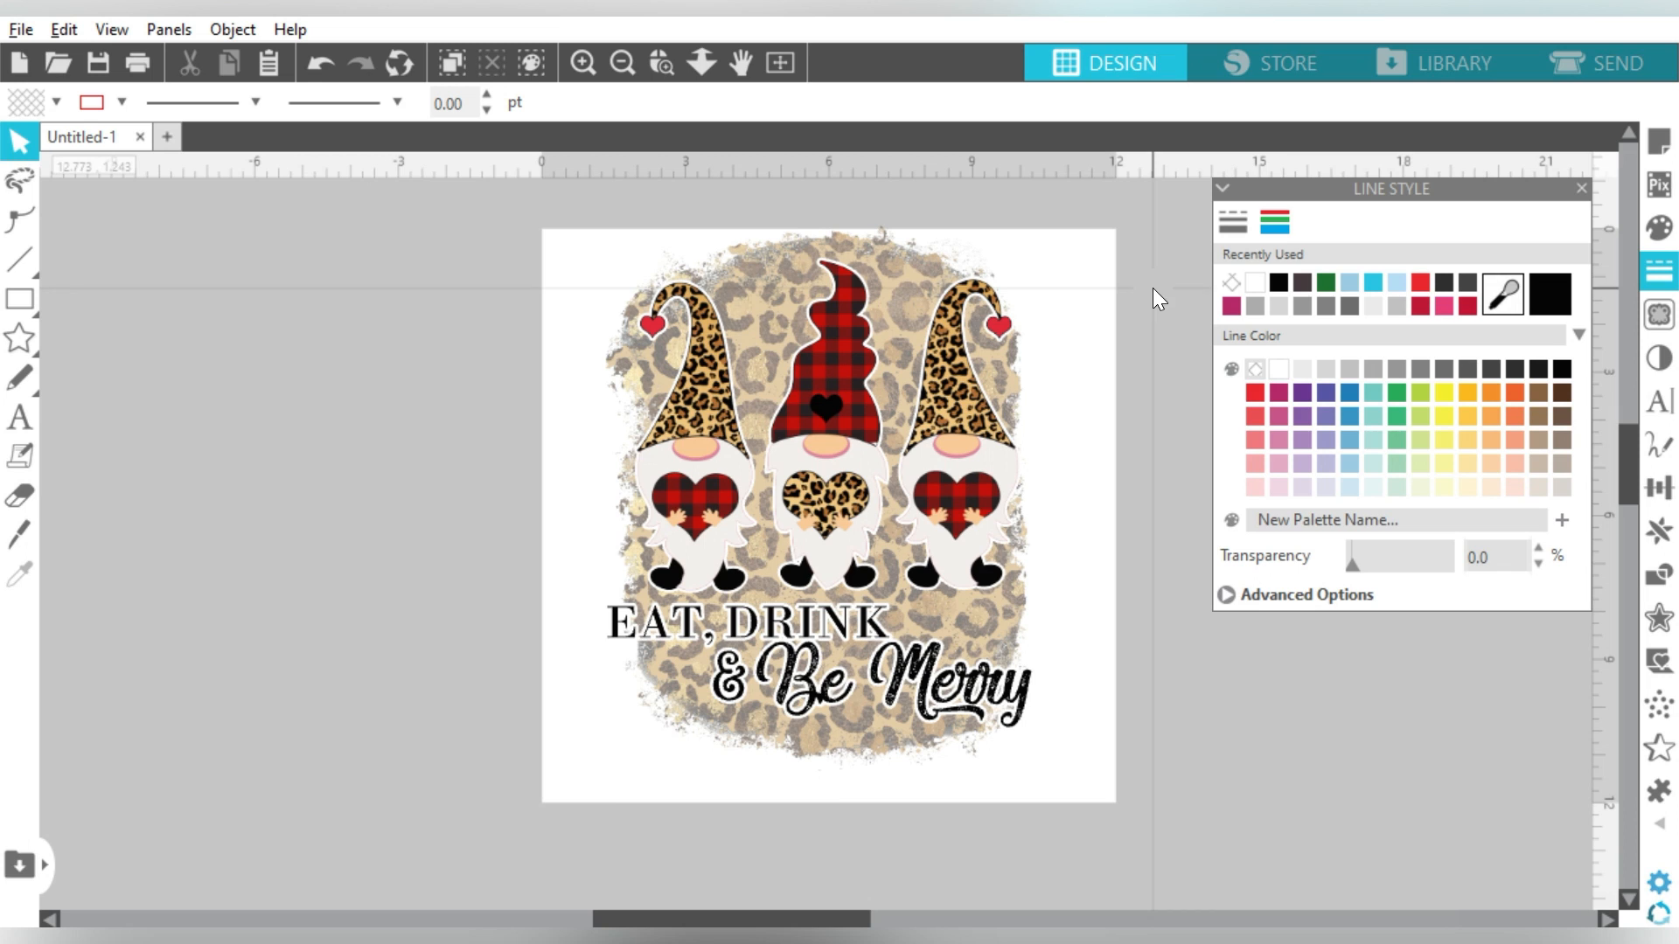
# Step: Place a duplicate of the leopard background beside the finished design, to its left
pyautogui.moveTo(1166, 264); pyautogui.dragTo(583, 837)
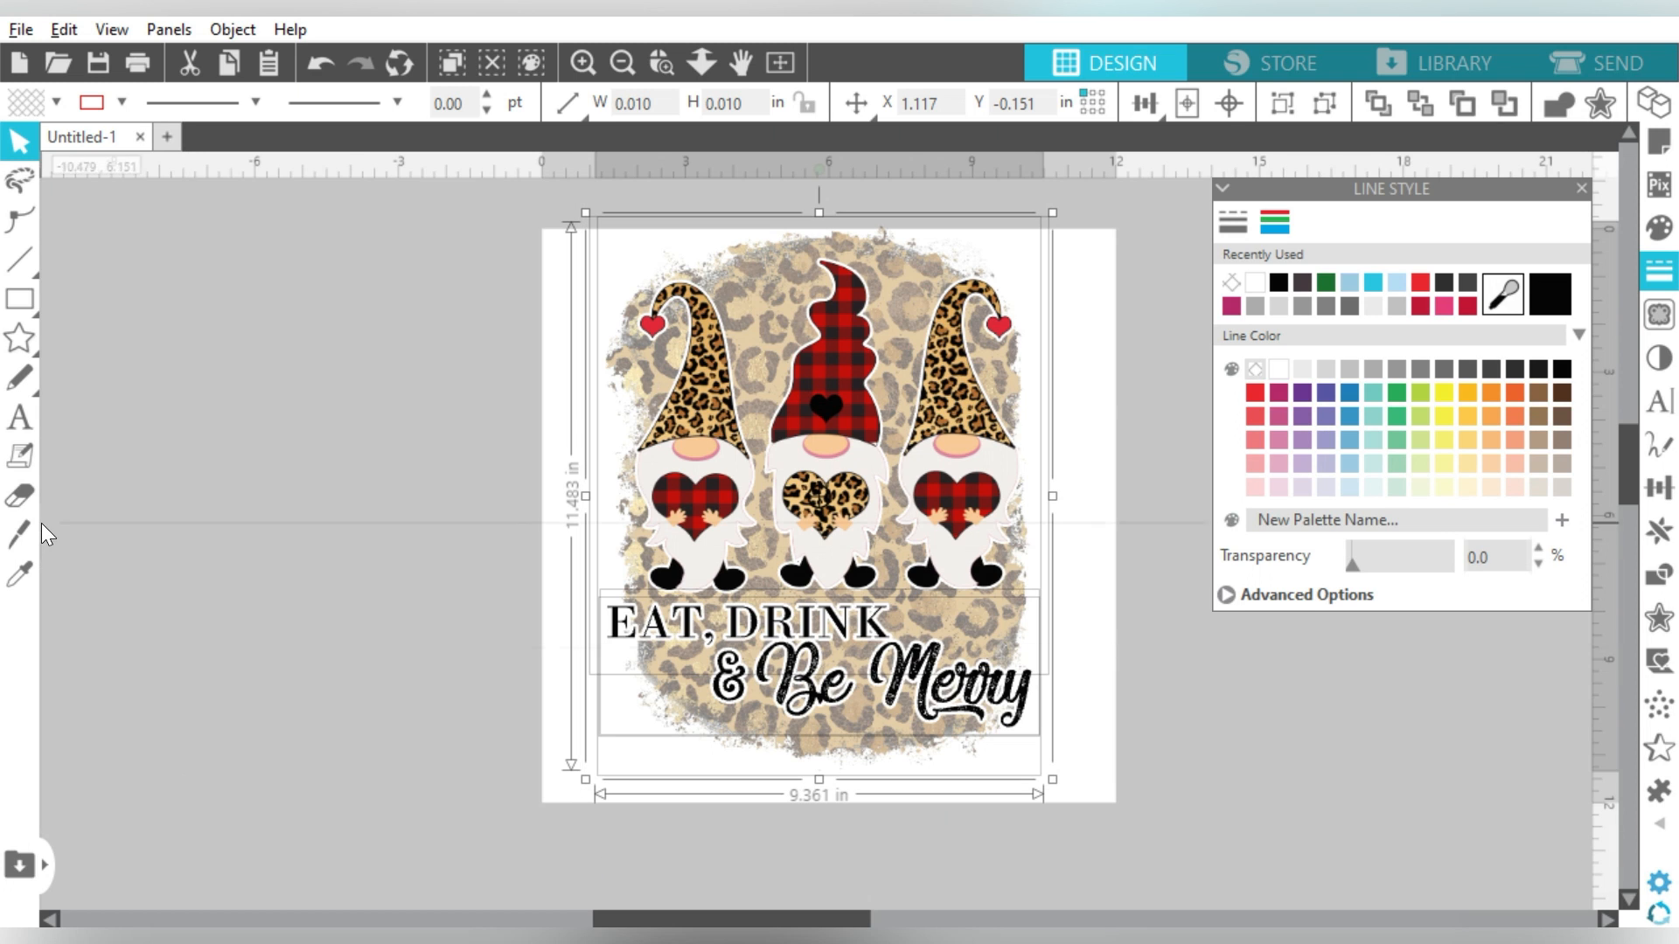
pyautogui.click(97, 333)
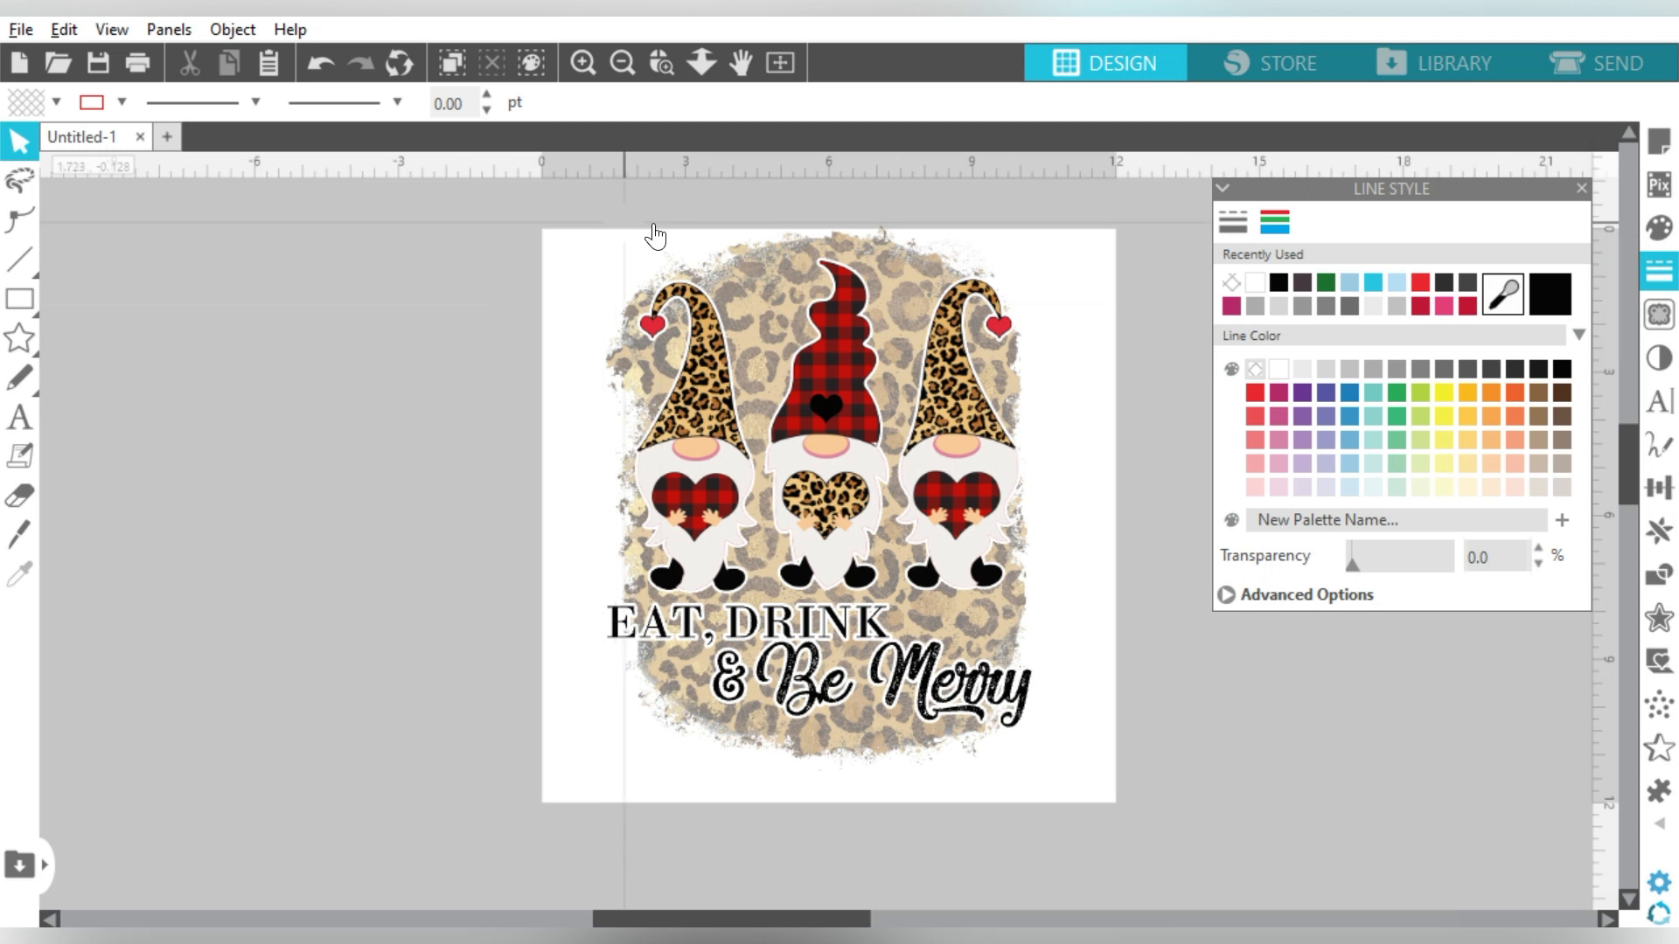
pyautogui.click(737, 219)
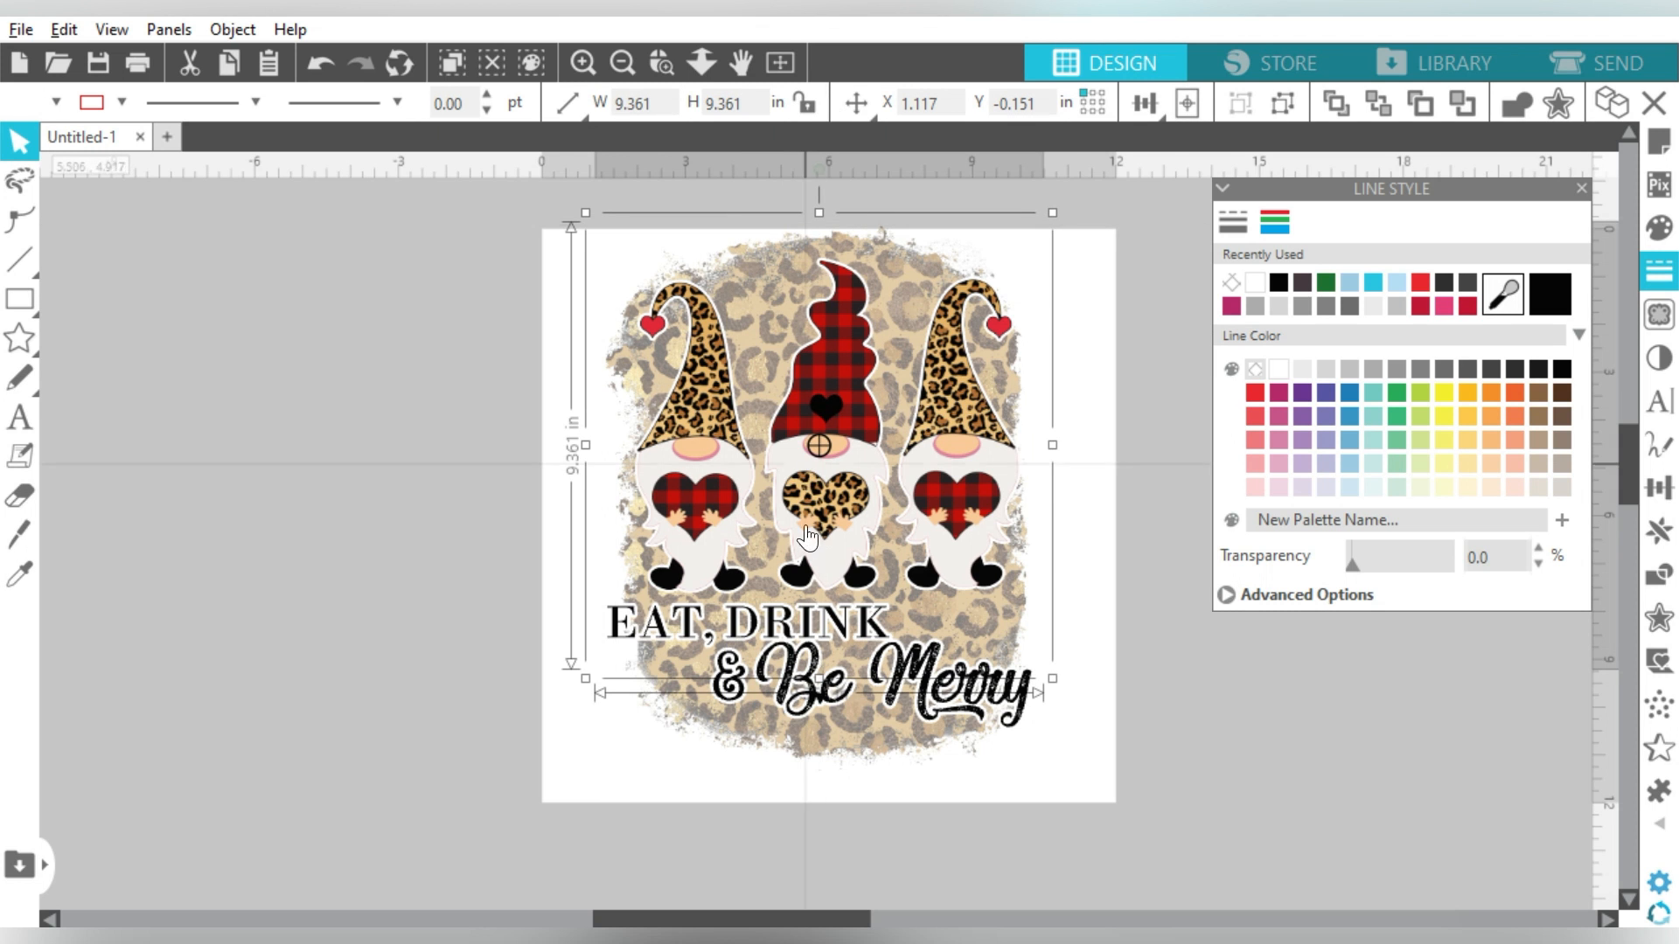
pyautogui.click(846, 747)
pyautogui.moveTo(846, 746)
pyautogui.mouseDown()
pyautogui.moveTo(413, 393)
pyautogui.moveTo(325, 391)
pyautogui.mouseUp()
# Step: Draw a heart about 2.53 by 2.44 in over the upper-left edge of the duplicated leopard background
pyautogui.click(19, 338)
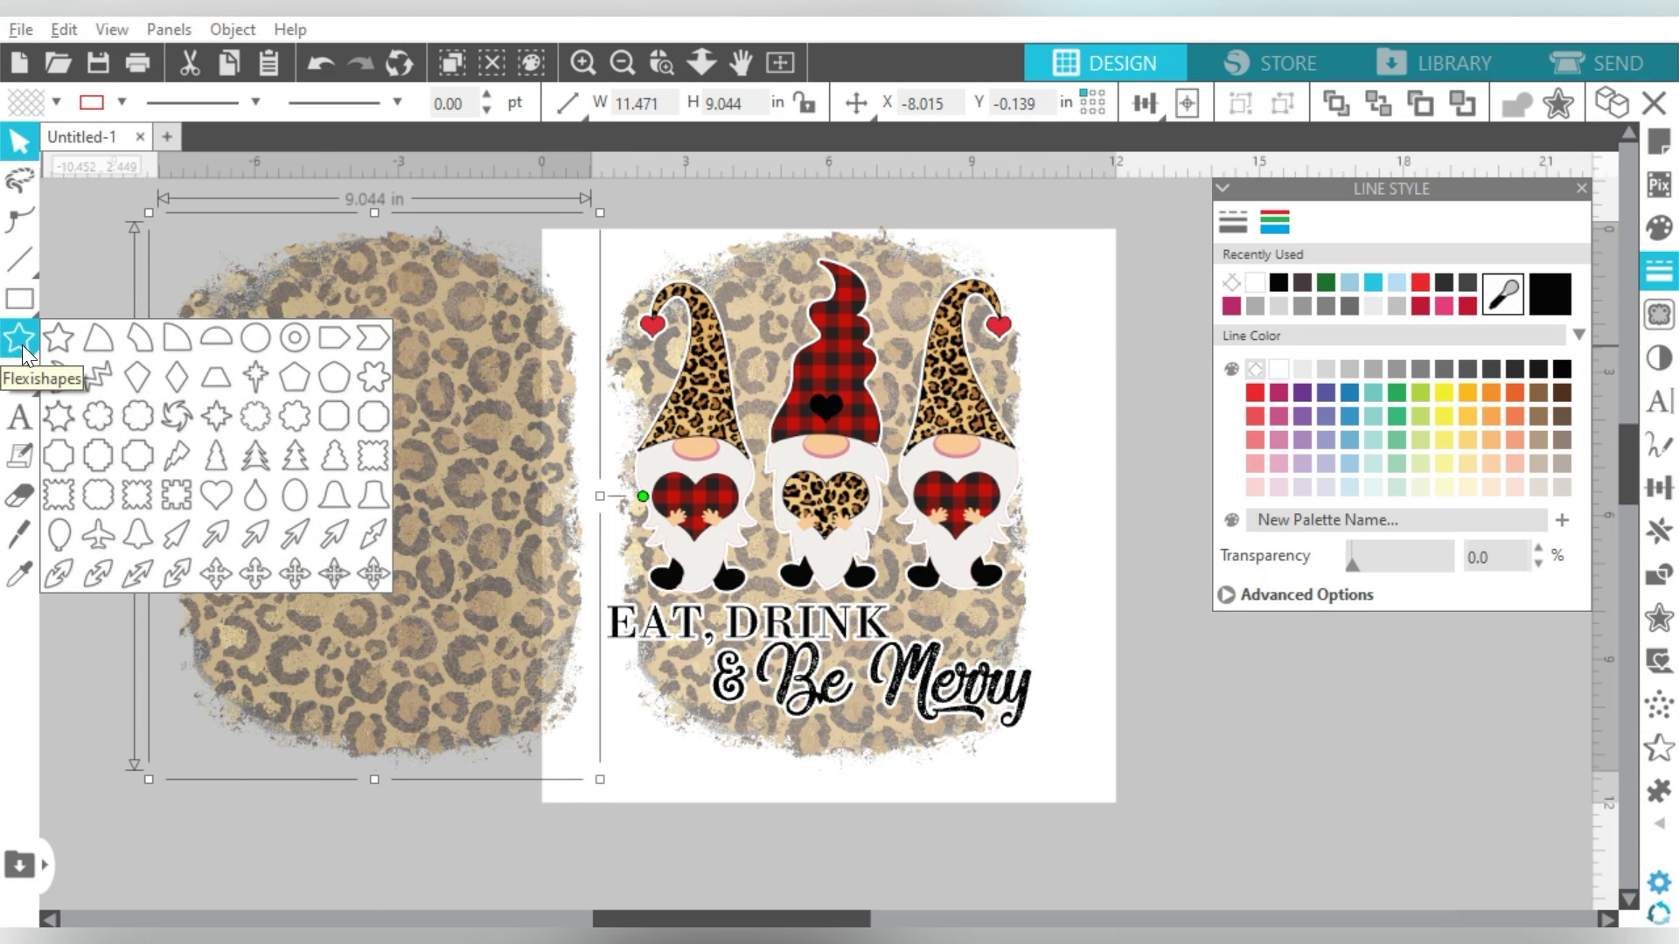
pyautogui.click(216, 495)
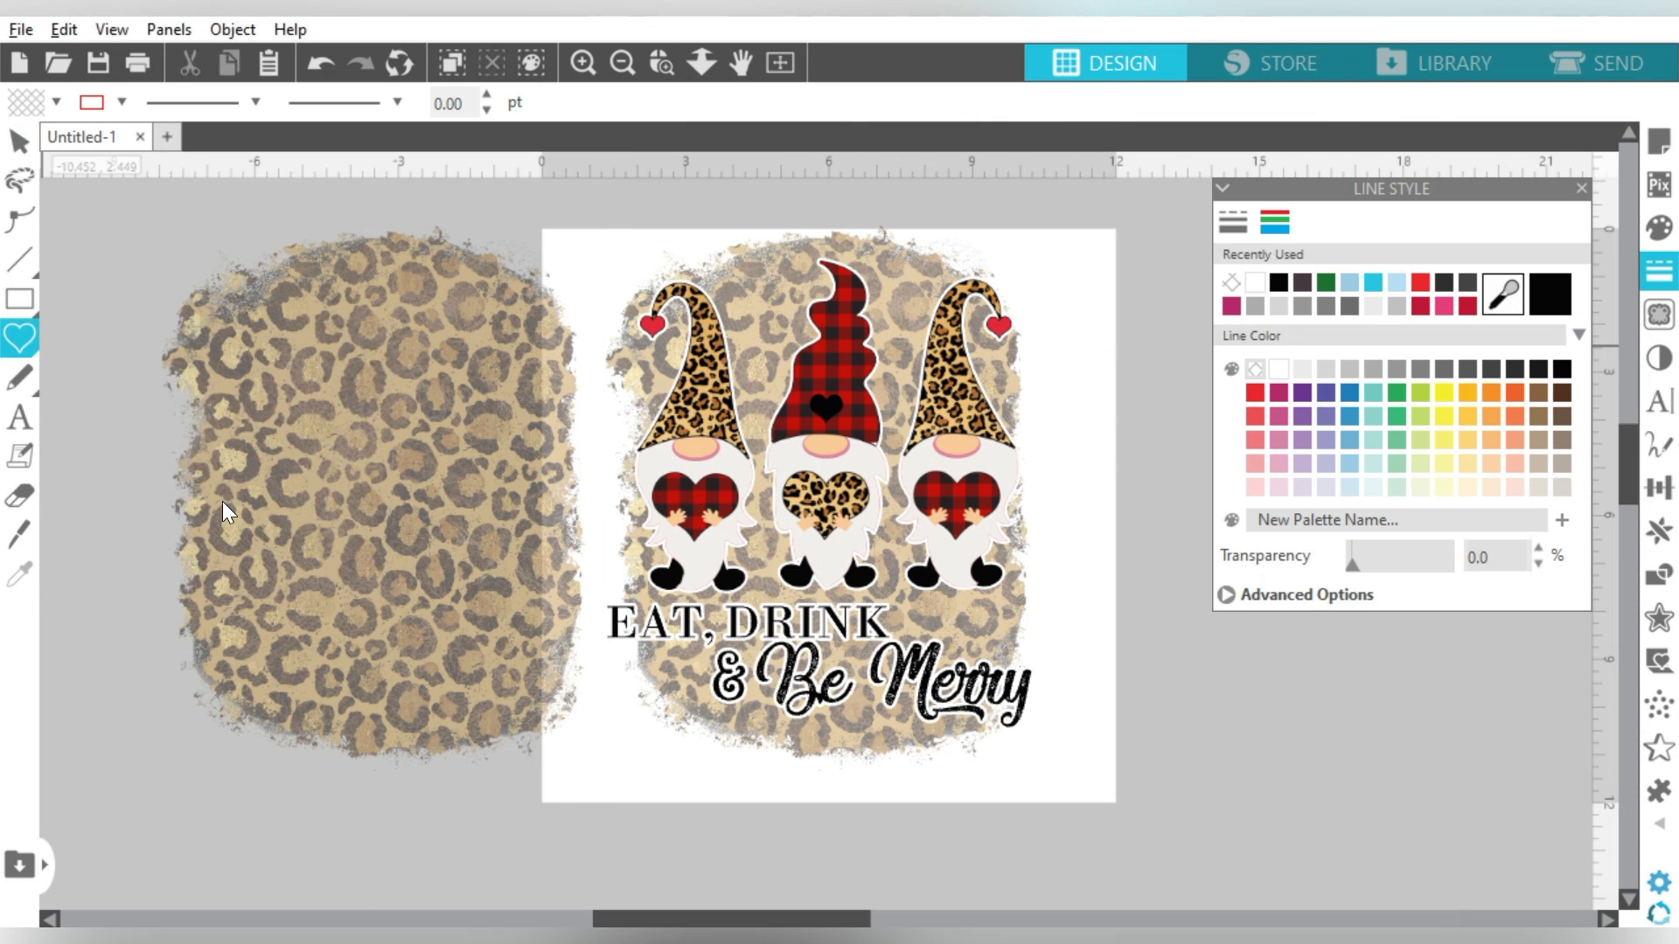
pyautogui.moveTo(140, 295); pyautogui.dragTo(145, 376)
# Step: Set the transparency of the duplicated leopard background to 0%
pyautogui.click(374, 385)
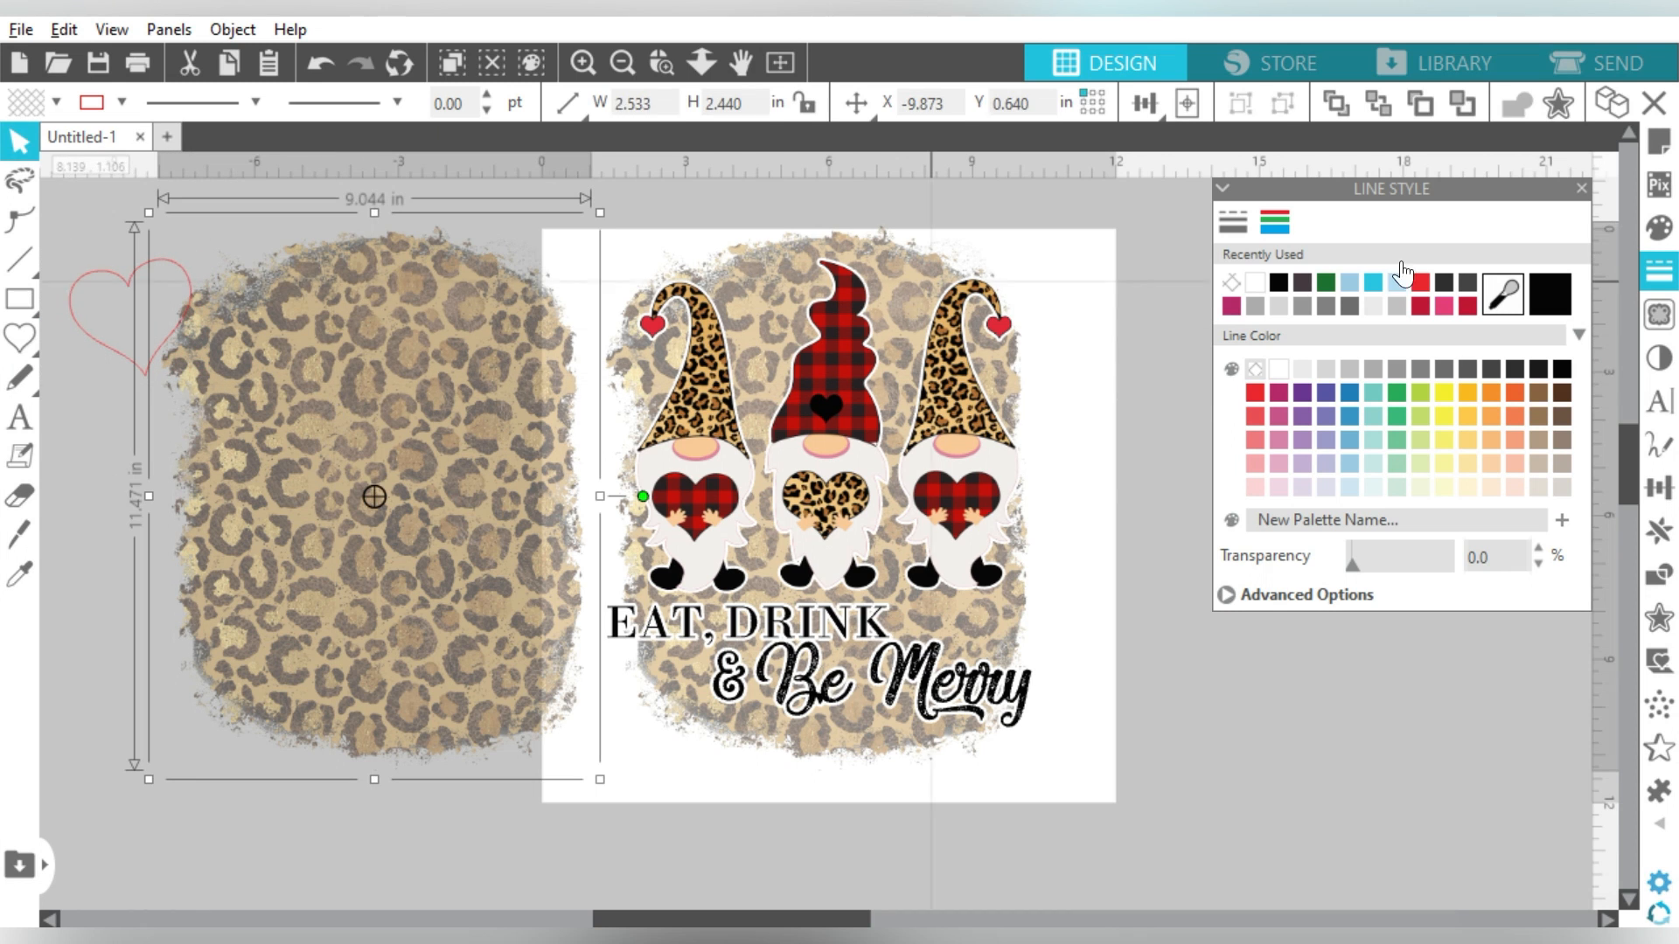
pyautogui.click(1658, 228)
pyautogui.moveTo(1403, 564); pyautogui.dragTo(1336, 576)
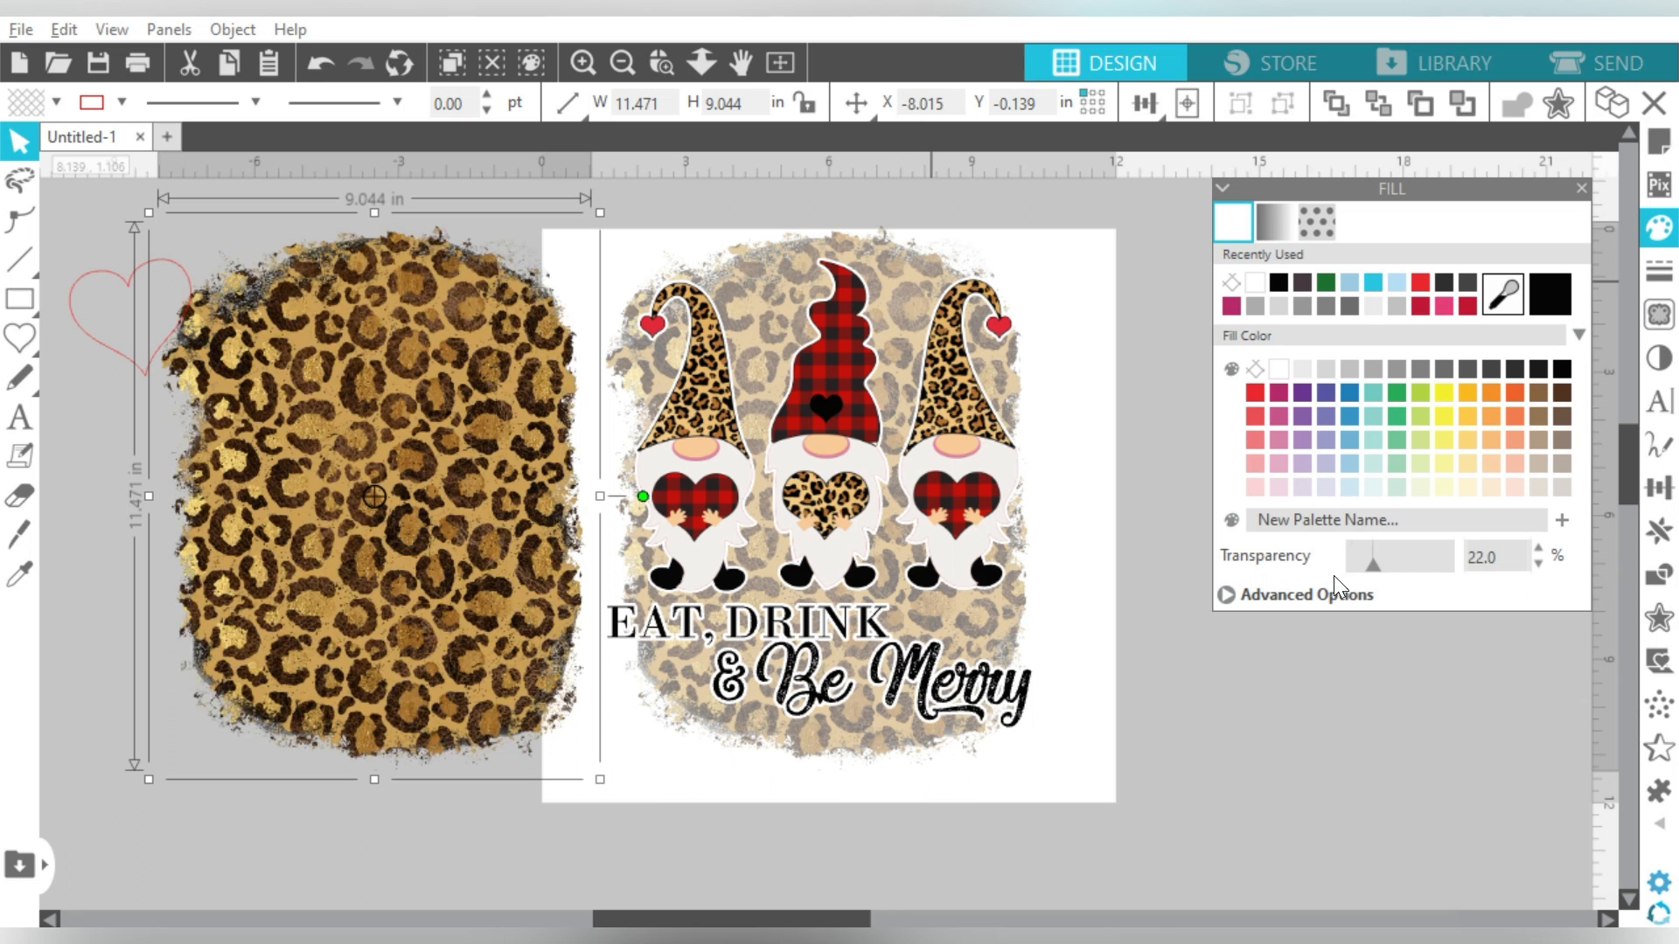
# Step: Move the heart onto the leopard duplicate, copy it once to the left, and repeat that copy three times downward
pyautogui.moveTo(107, 339); pyautogui.dragTo(267, 378)
pyautogui.hotkey('ctrl', 'Left')
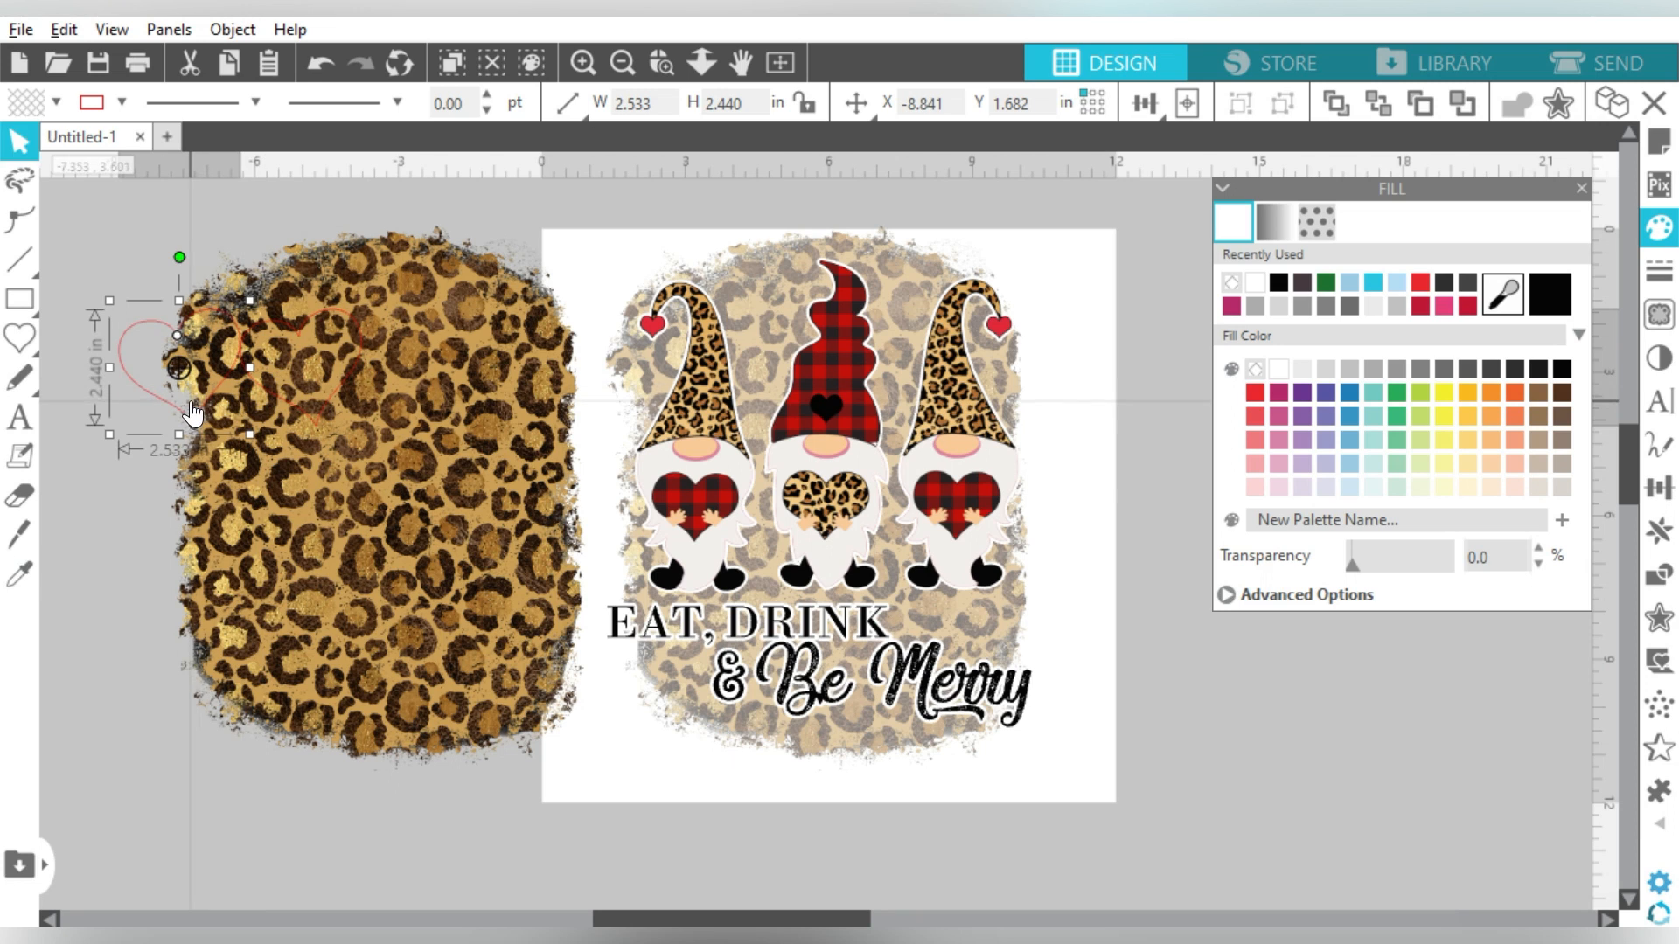
pyautogui.hotkey('ctrl', 'Down')
pyautogui.hotkey('ctrl', 'Down')
pyautogui.hotkey('ctrl', 'Down')
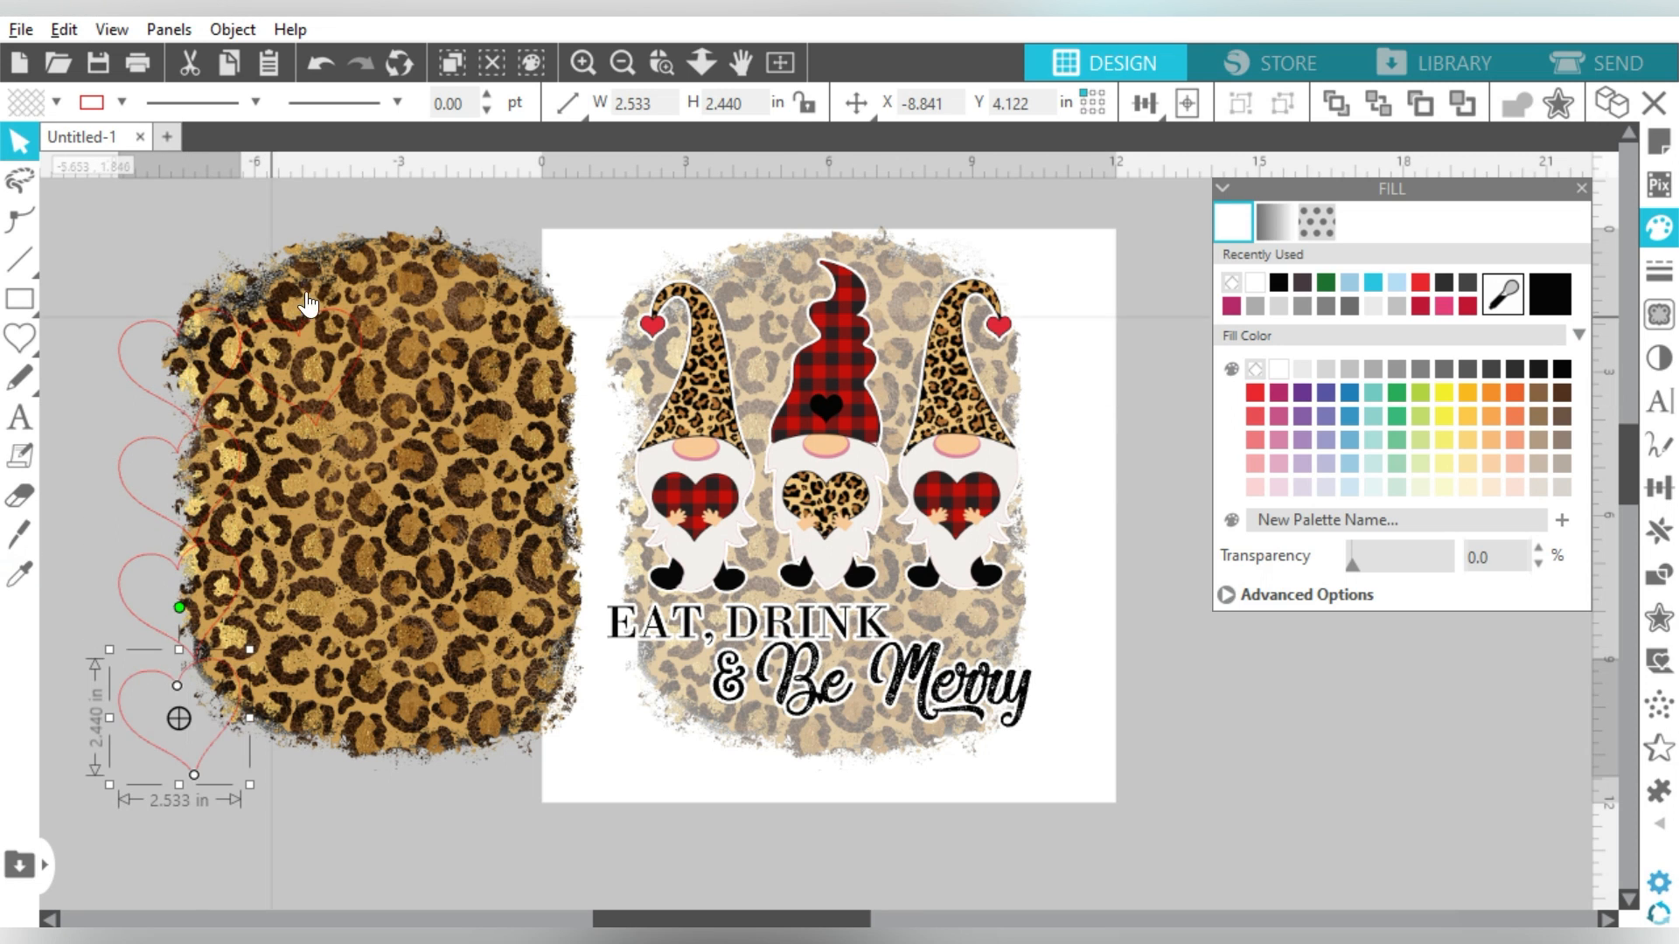
# Step: Duplicate the full-opacity leopard background directly above itself
pyautogui.click(418, 210)
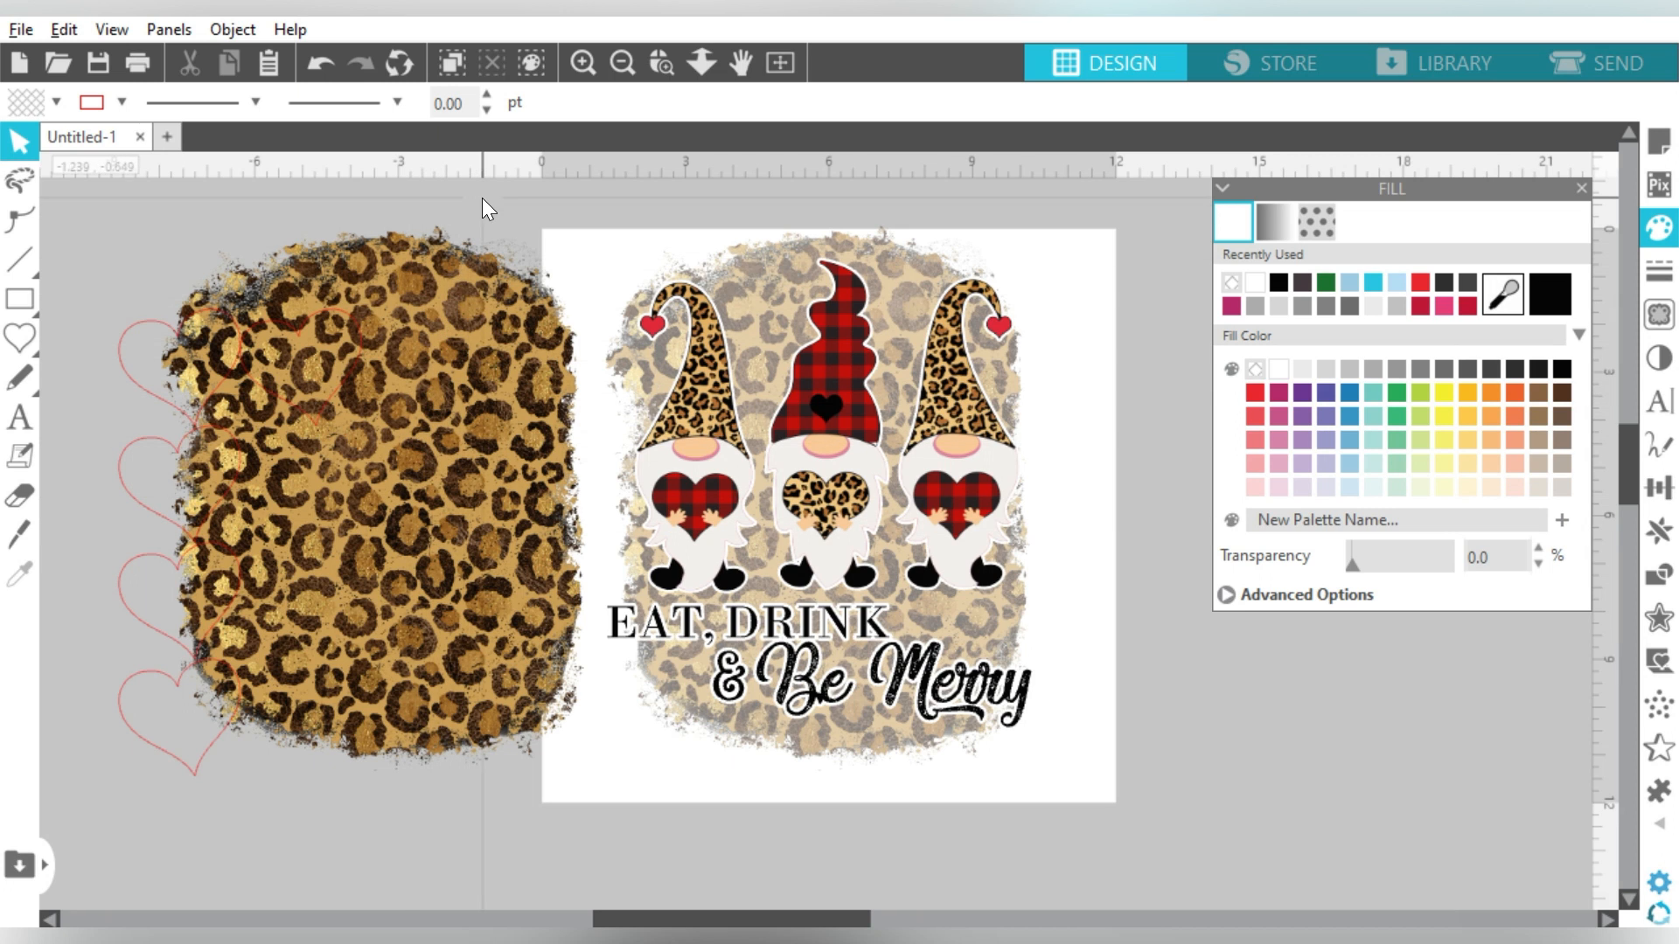
pyautogui.click(428, 259)
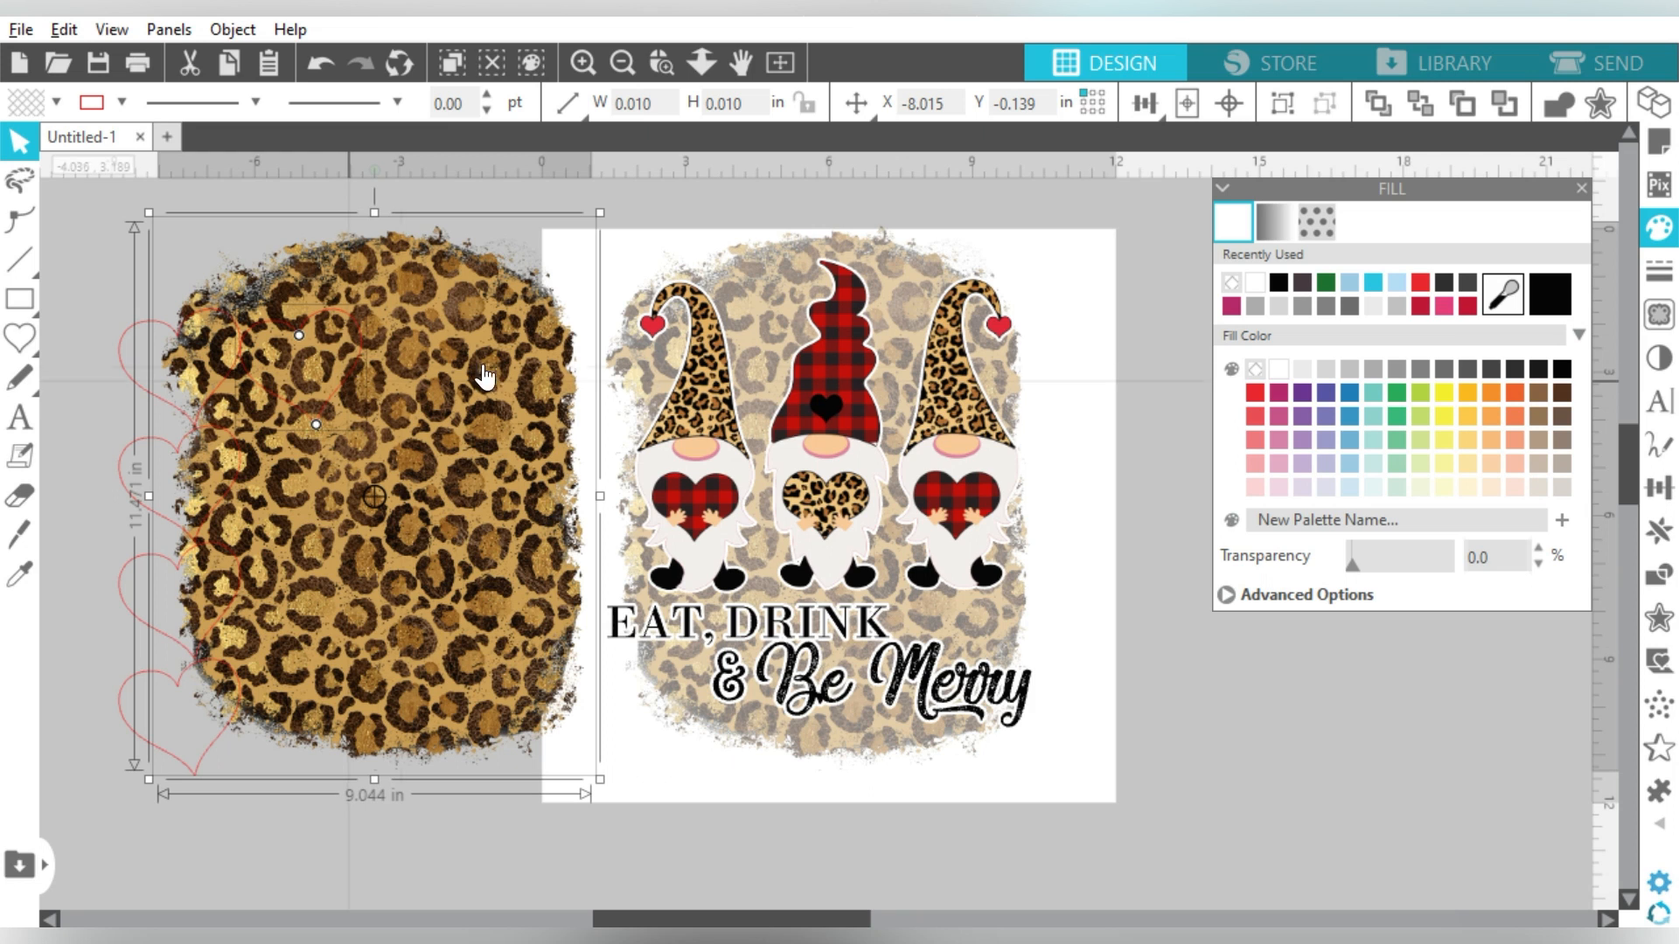
pyautogui.click(427, 215)
pyautogui.click(411, 252)
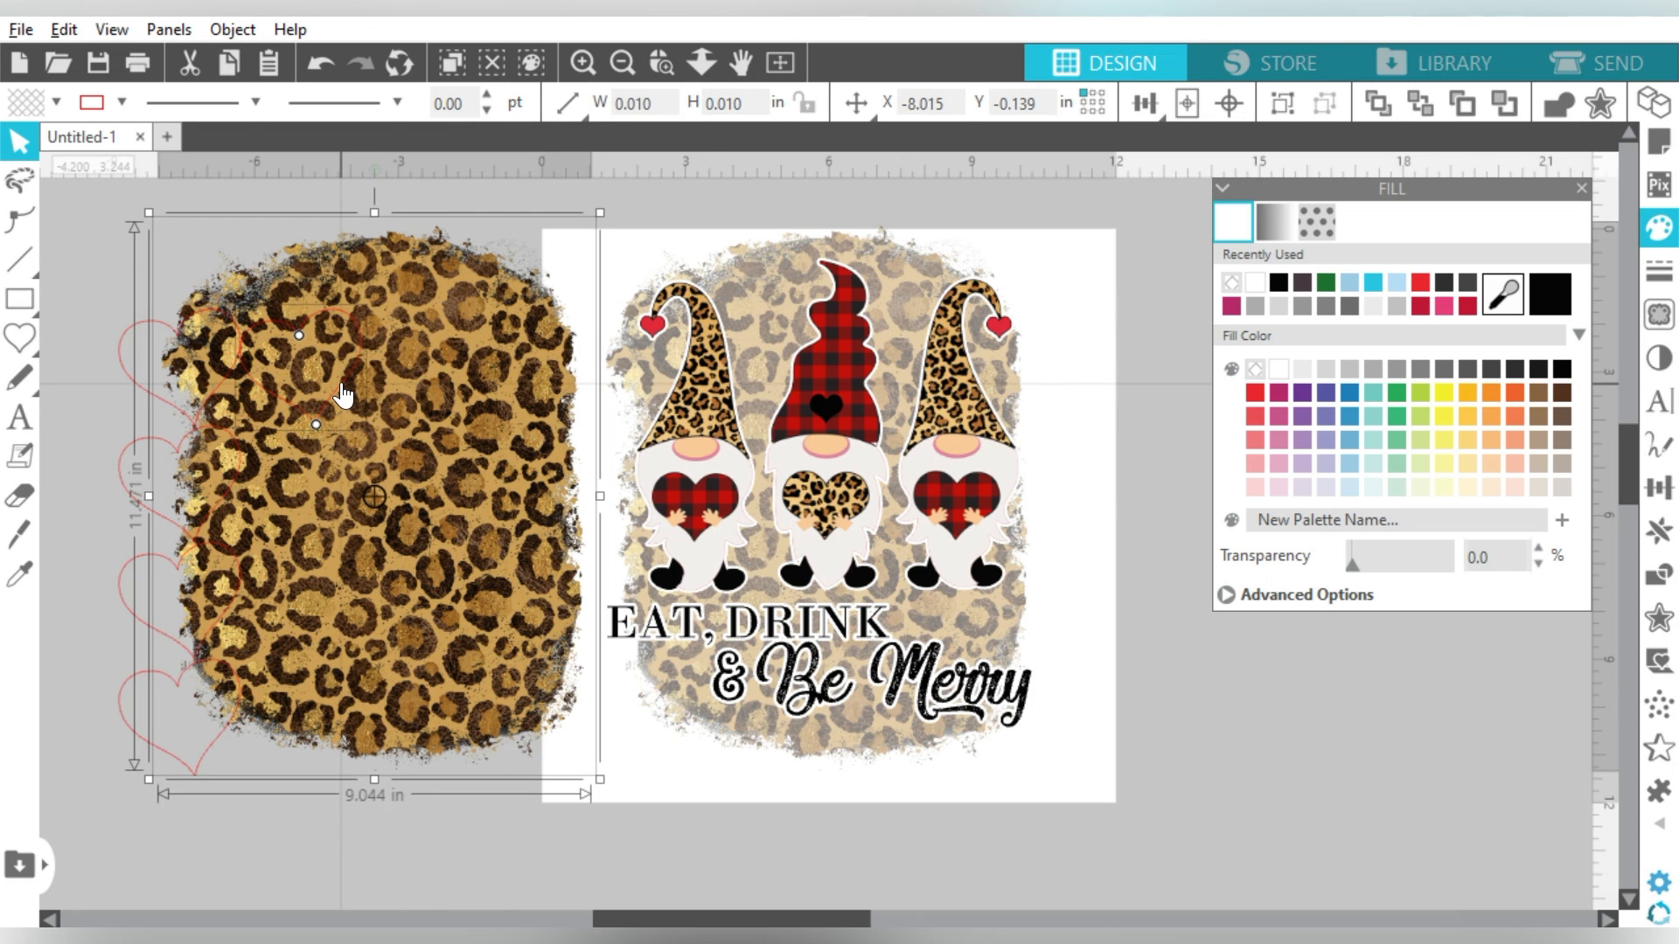
pyautogui.click(497, 374)
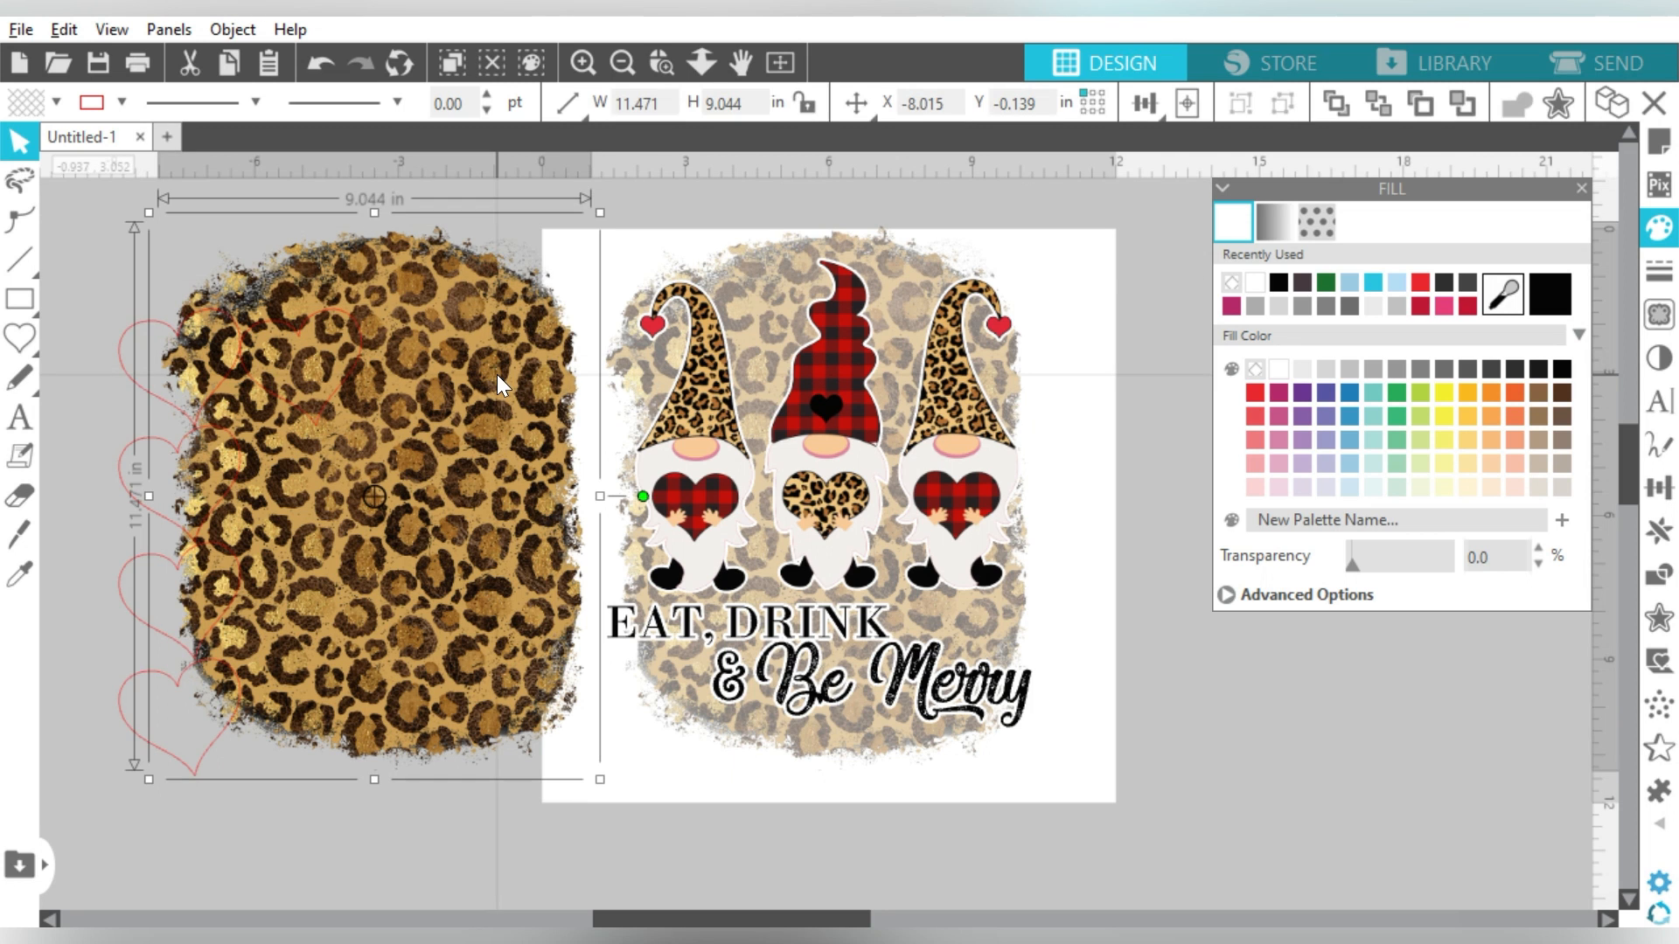
pyautogui.hotkey('ctrl', 'Up')
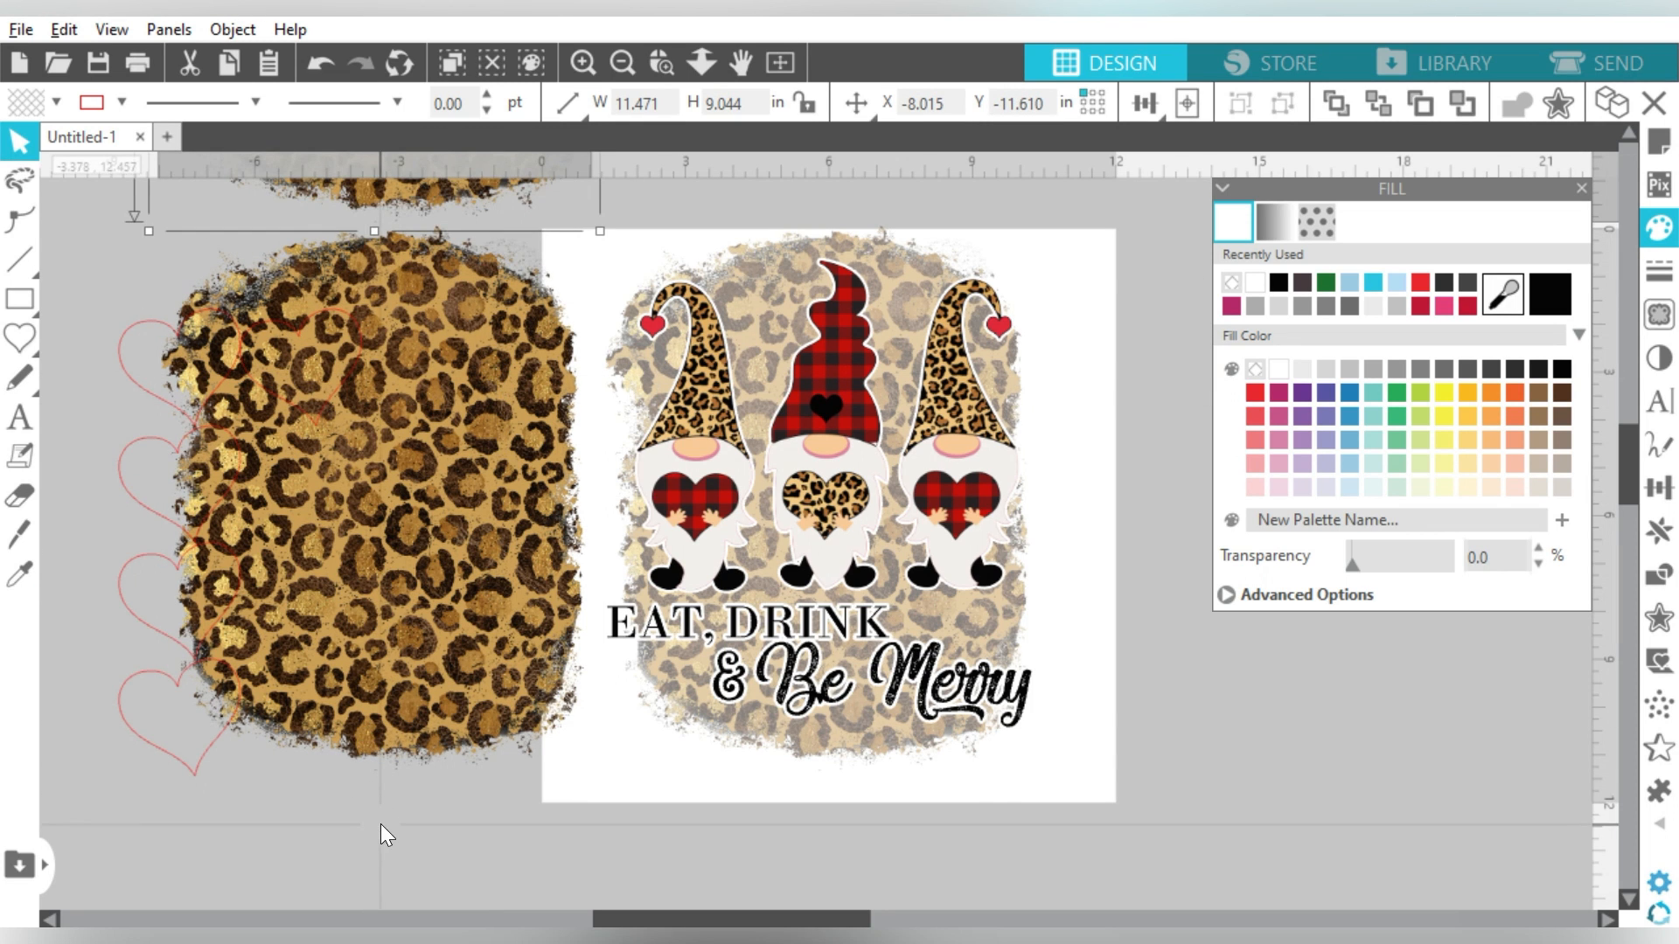
# Step: Crop the lower leopard background with the heart lying over it to make a leopard-print heart
pyautogui.click(317, 465)
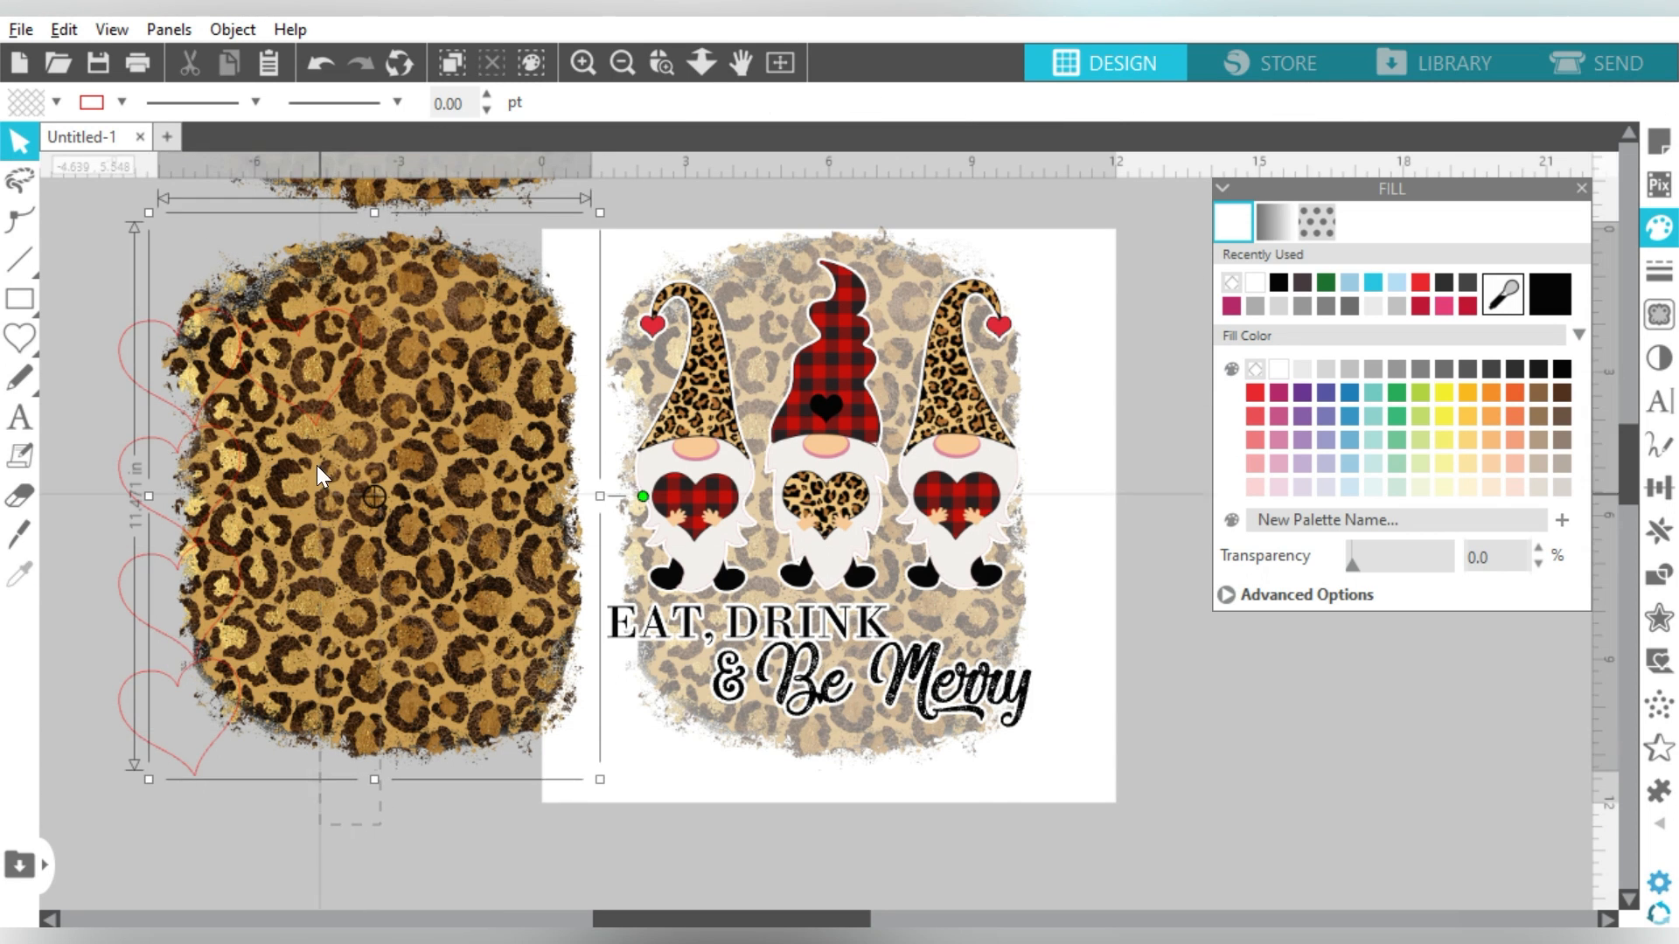
pyautogui.click(1652, 570)
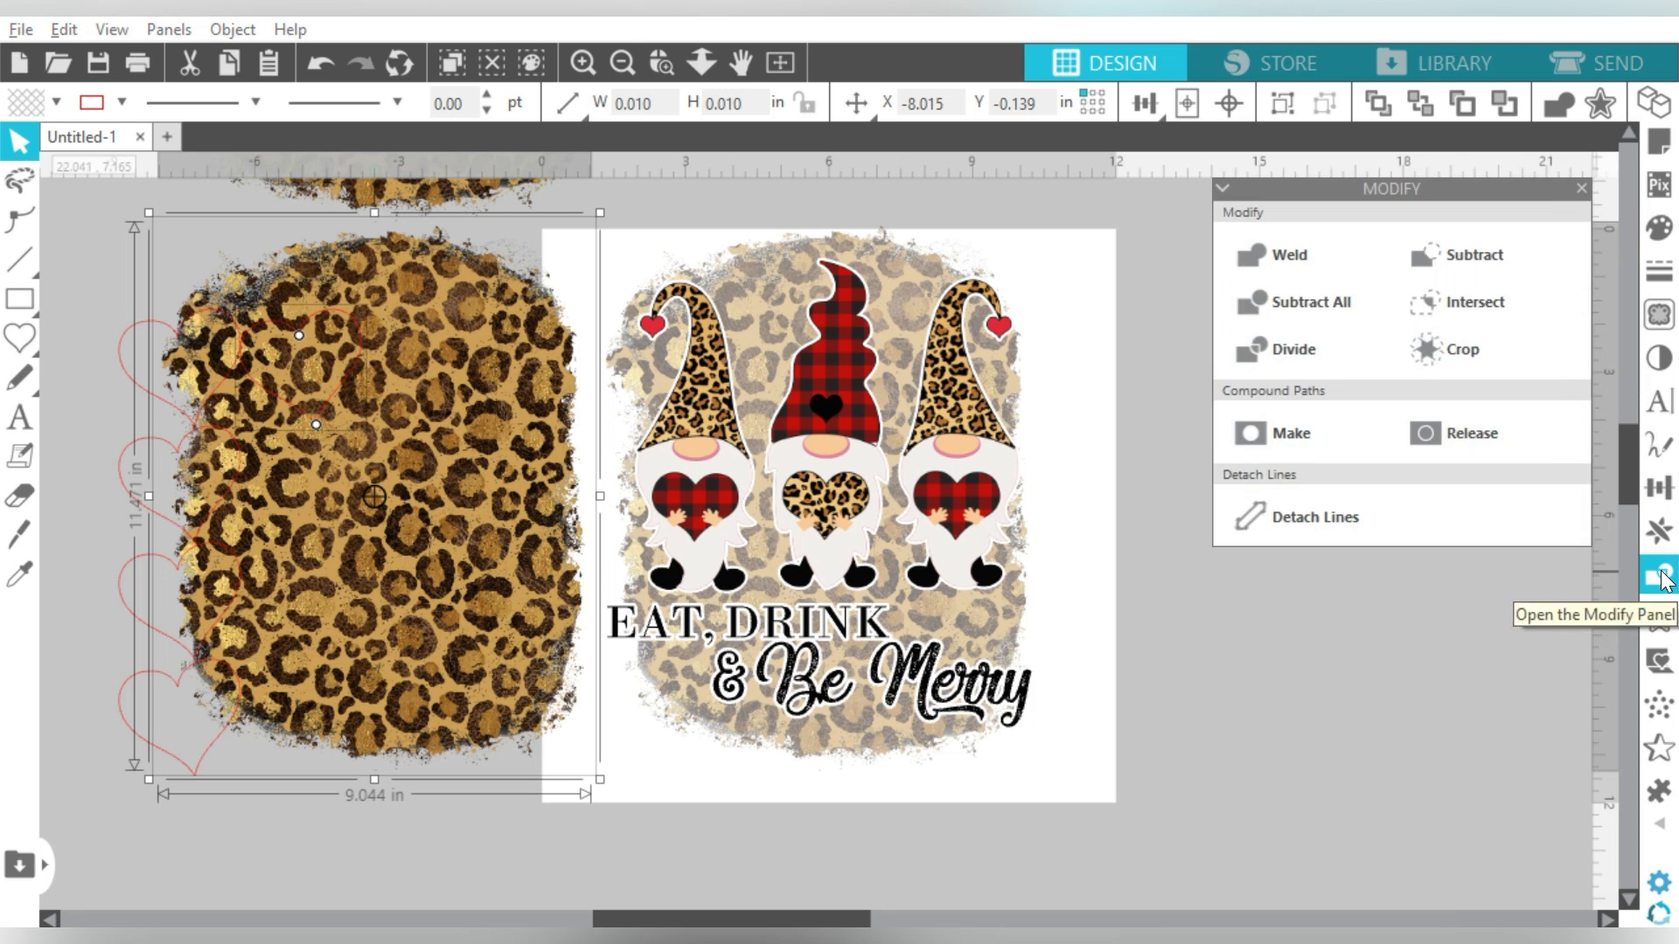
pyautogui.click(1470, 350)
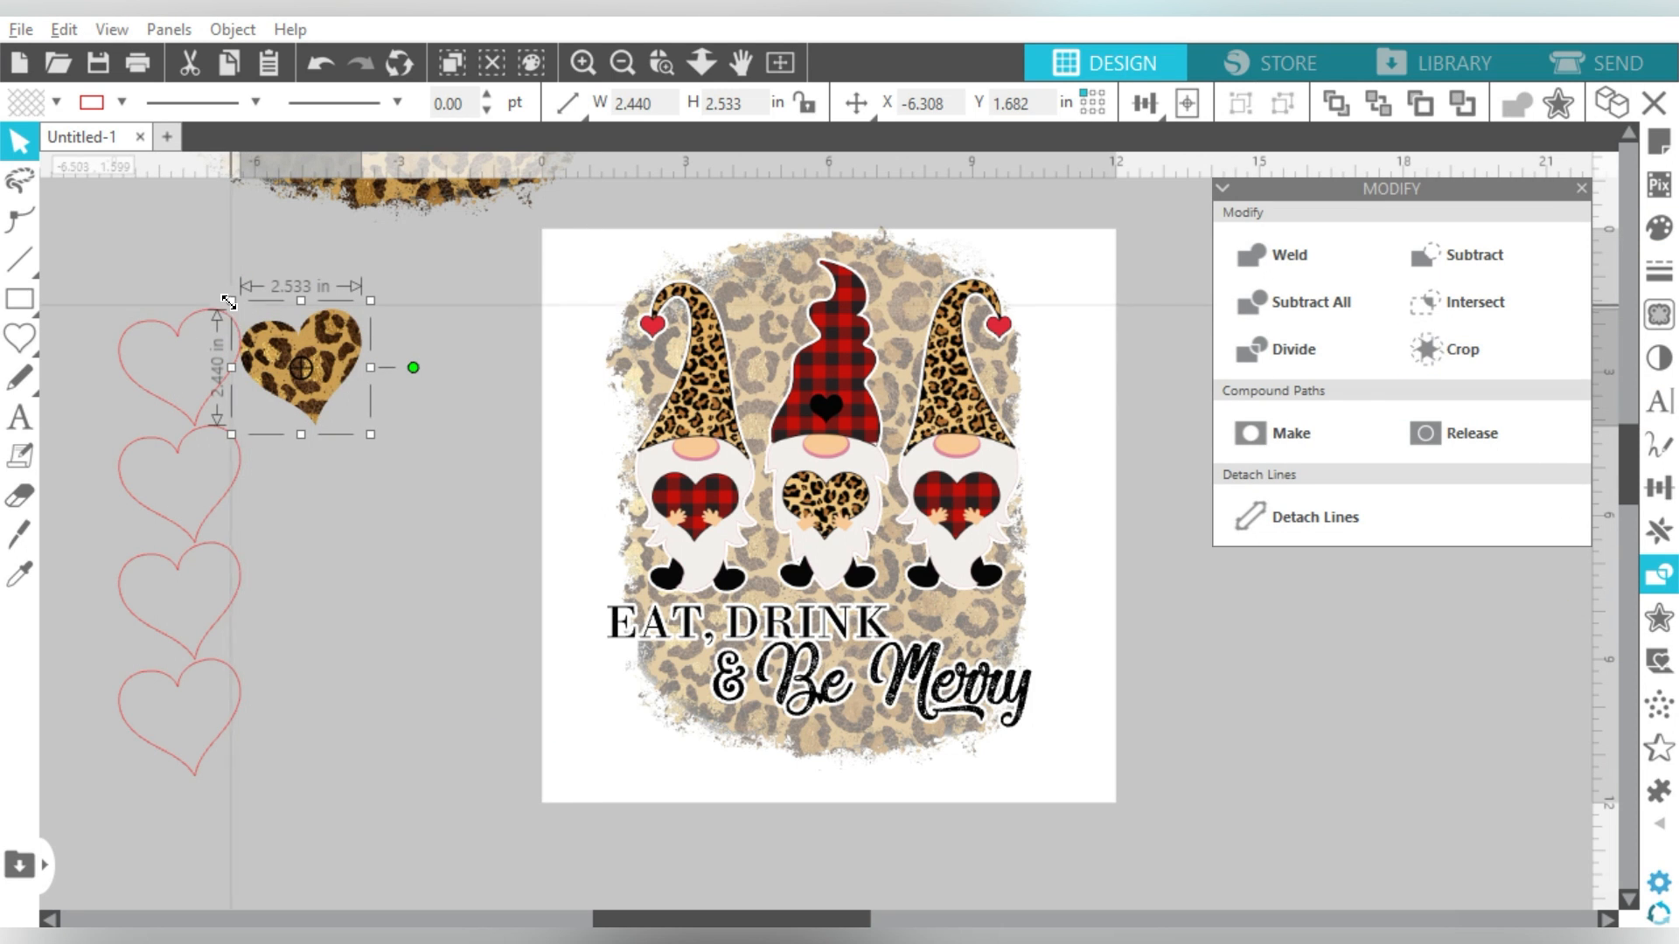
# Step: Shrink the leopard heart to about 1.54 by 1.60 in and place it just left of the "& Be Merry" text
pyautogui.moveTo(229, 302); pyautogui.dragTo(634, 392)
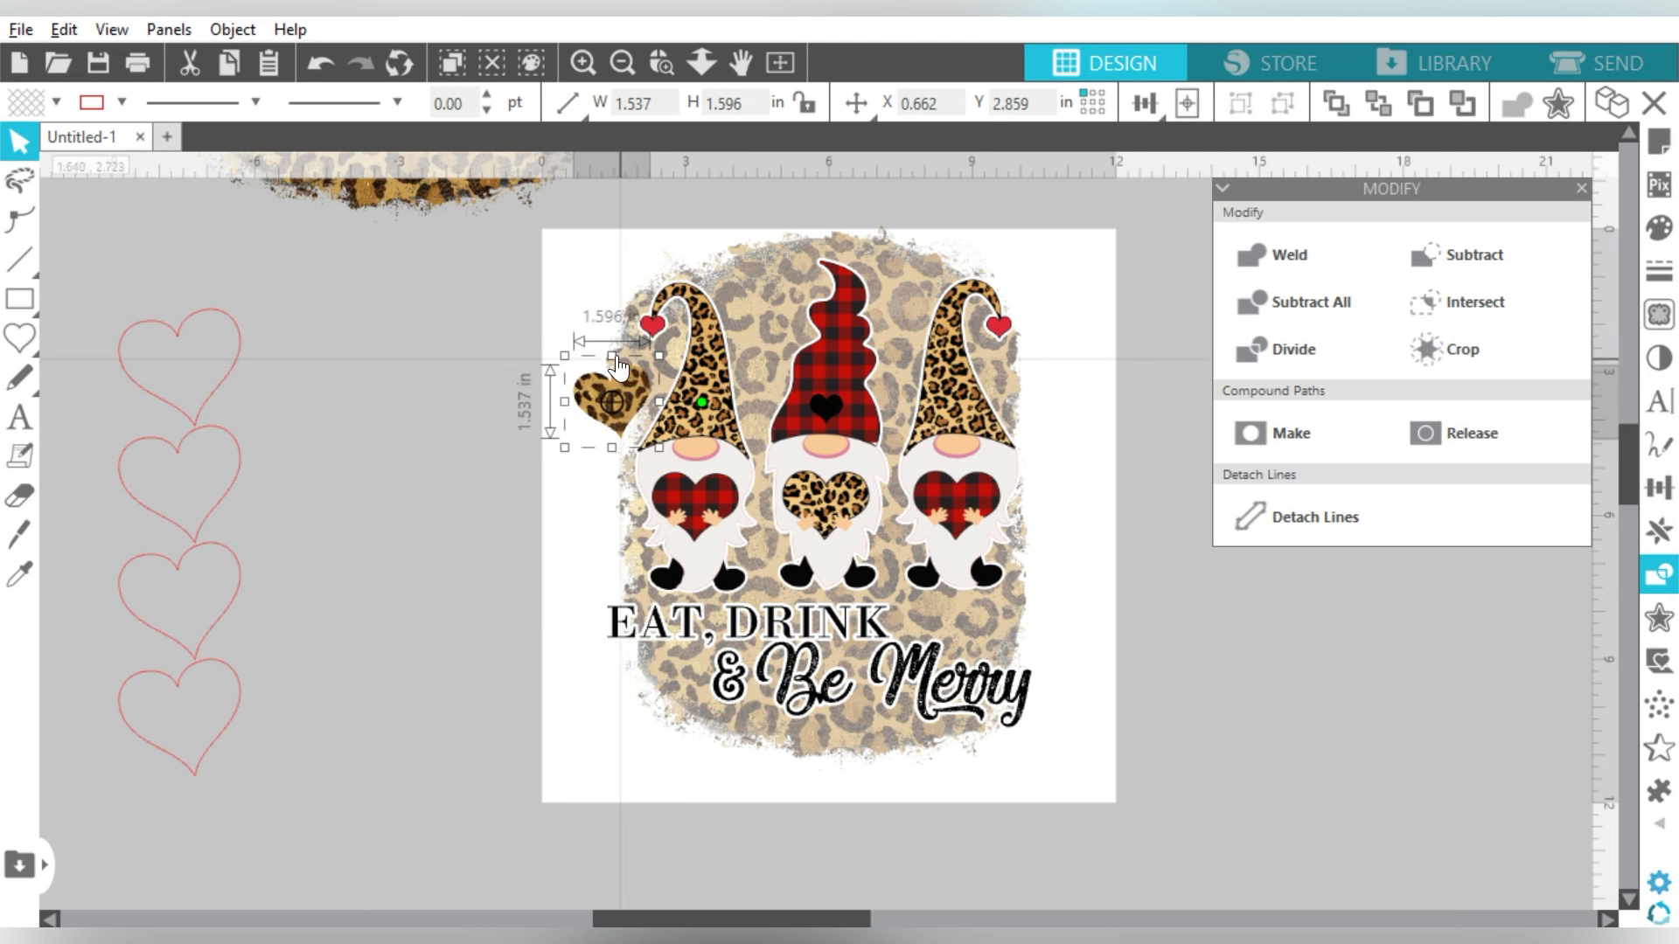
pyautogui.moveTo(633, 400); pyautogui.dragTo(685, 673)
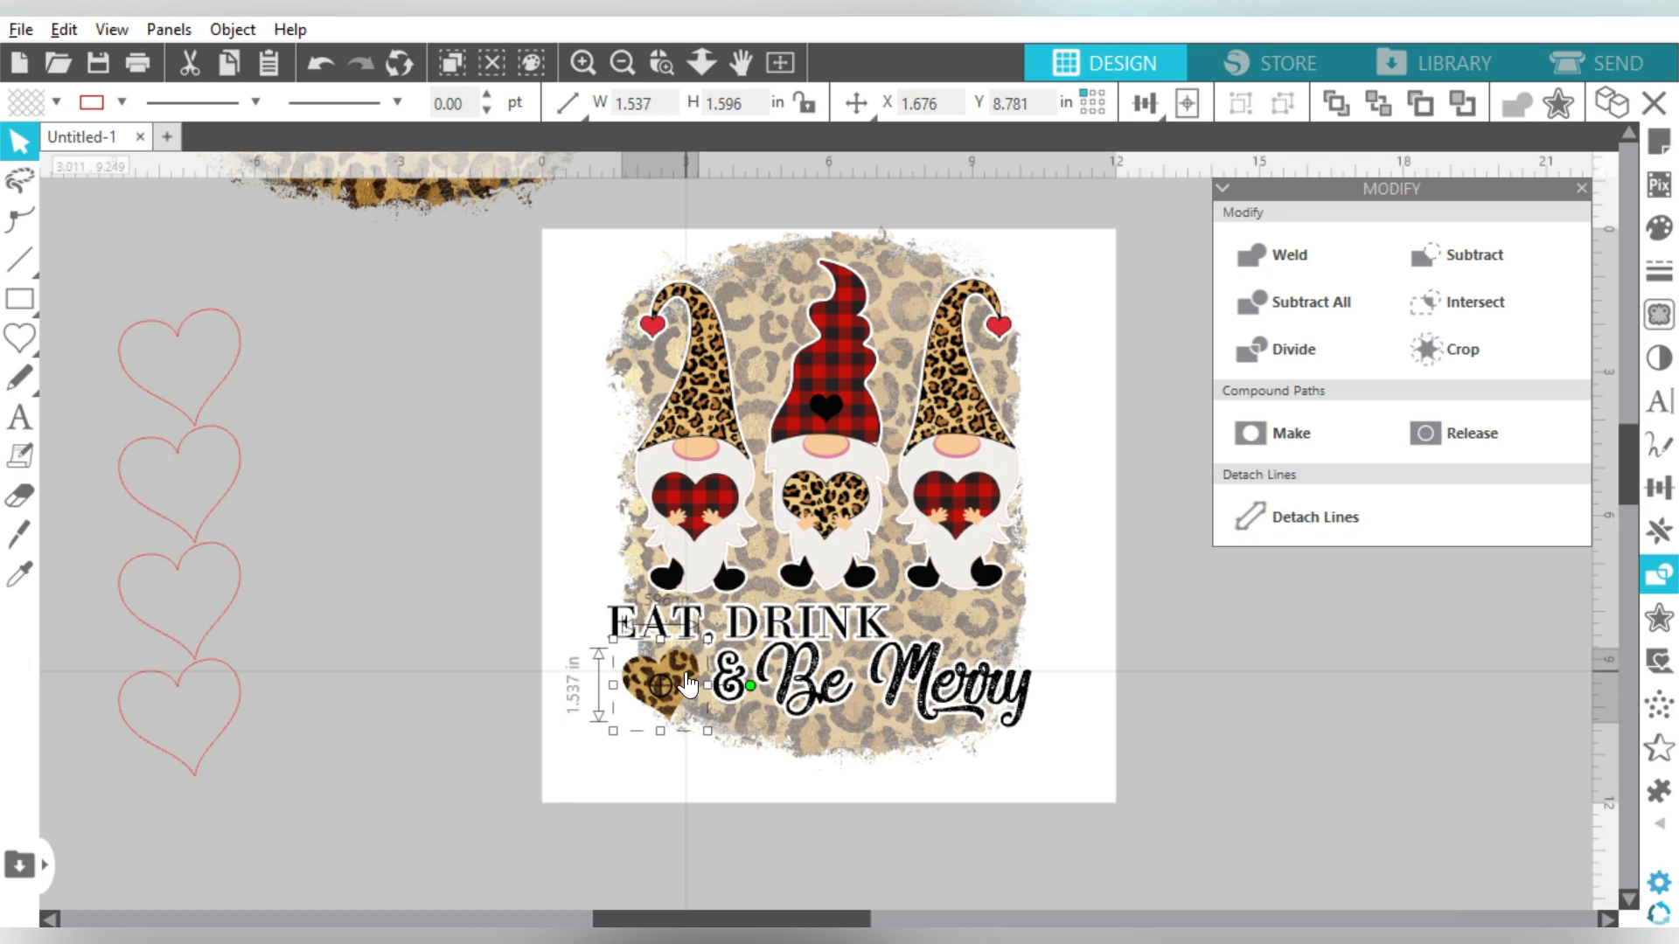
pyautogui.moveTo(687, 679); pyautogui.dragTo(690, 683)
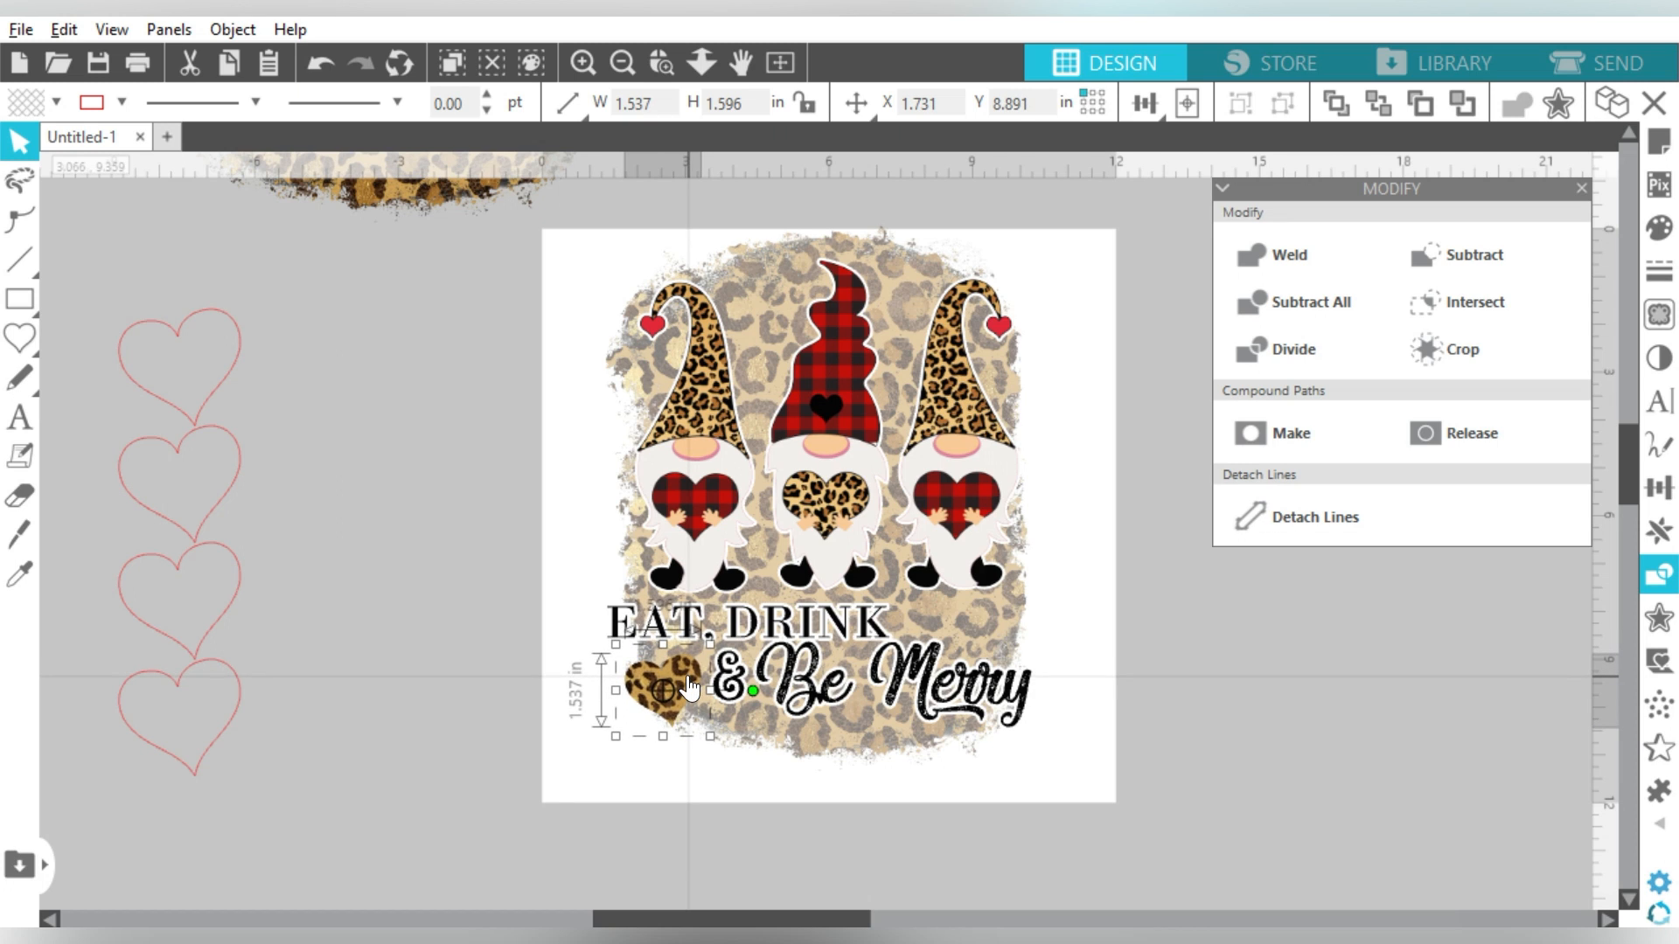
# Step: Bring the spare leopard background down beside the four heart outlines and delete it together with them
pyautogui.click(380, 201)
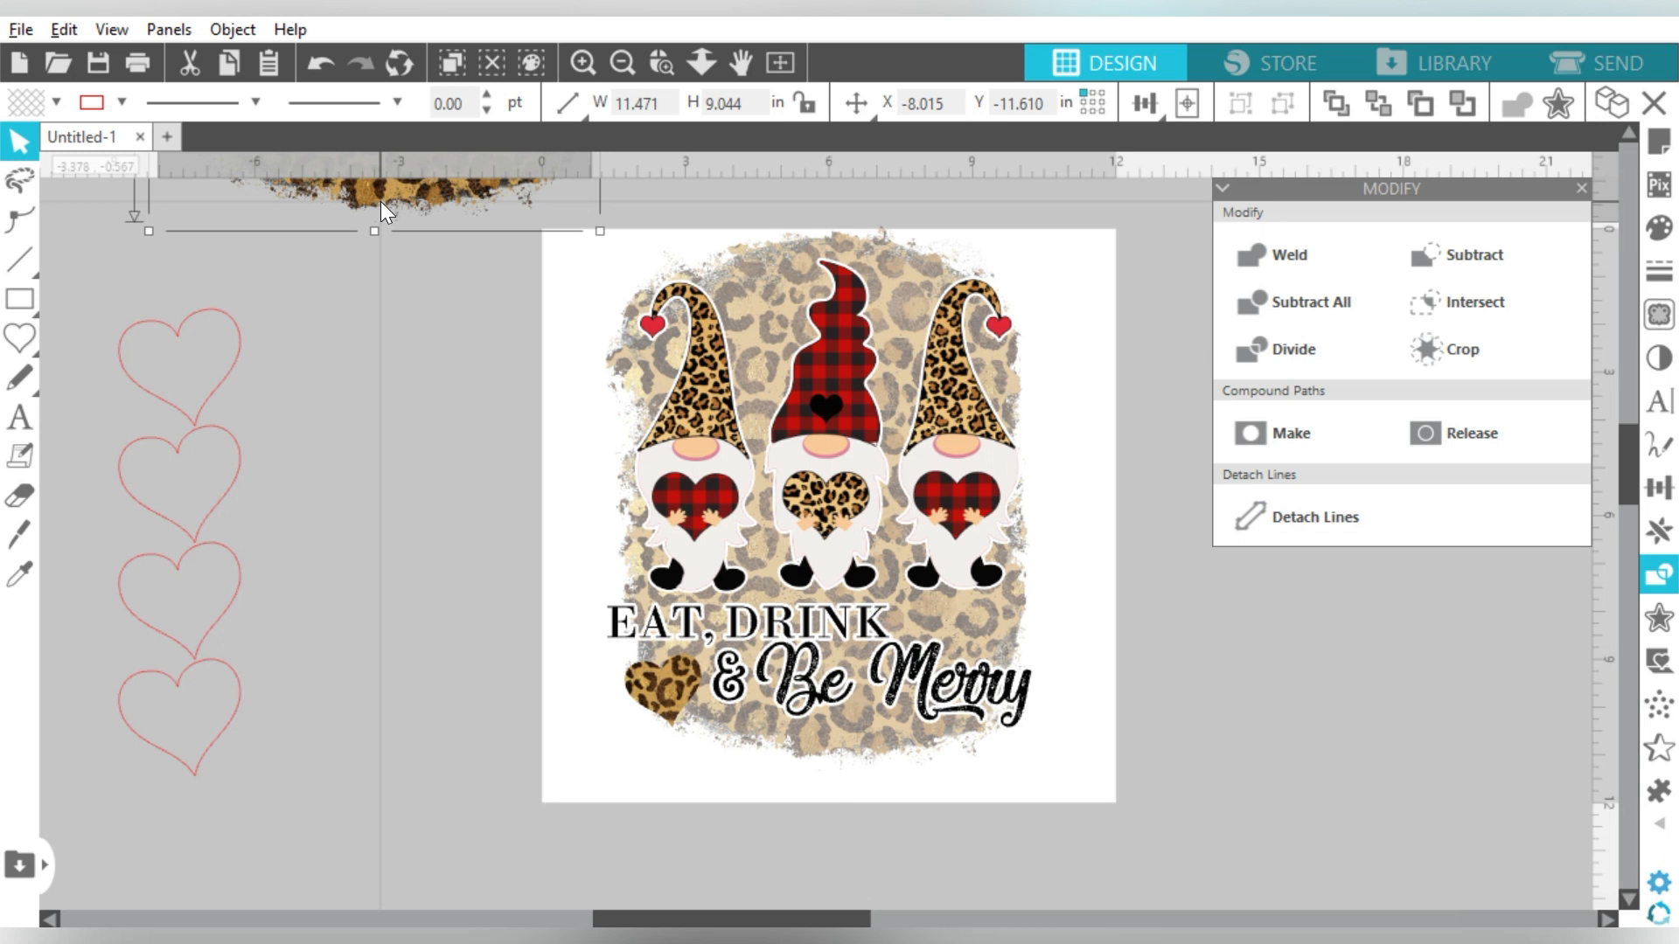
pyautogui.doubleClick(381, 203)
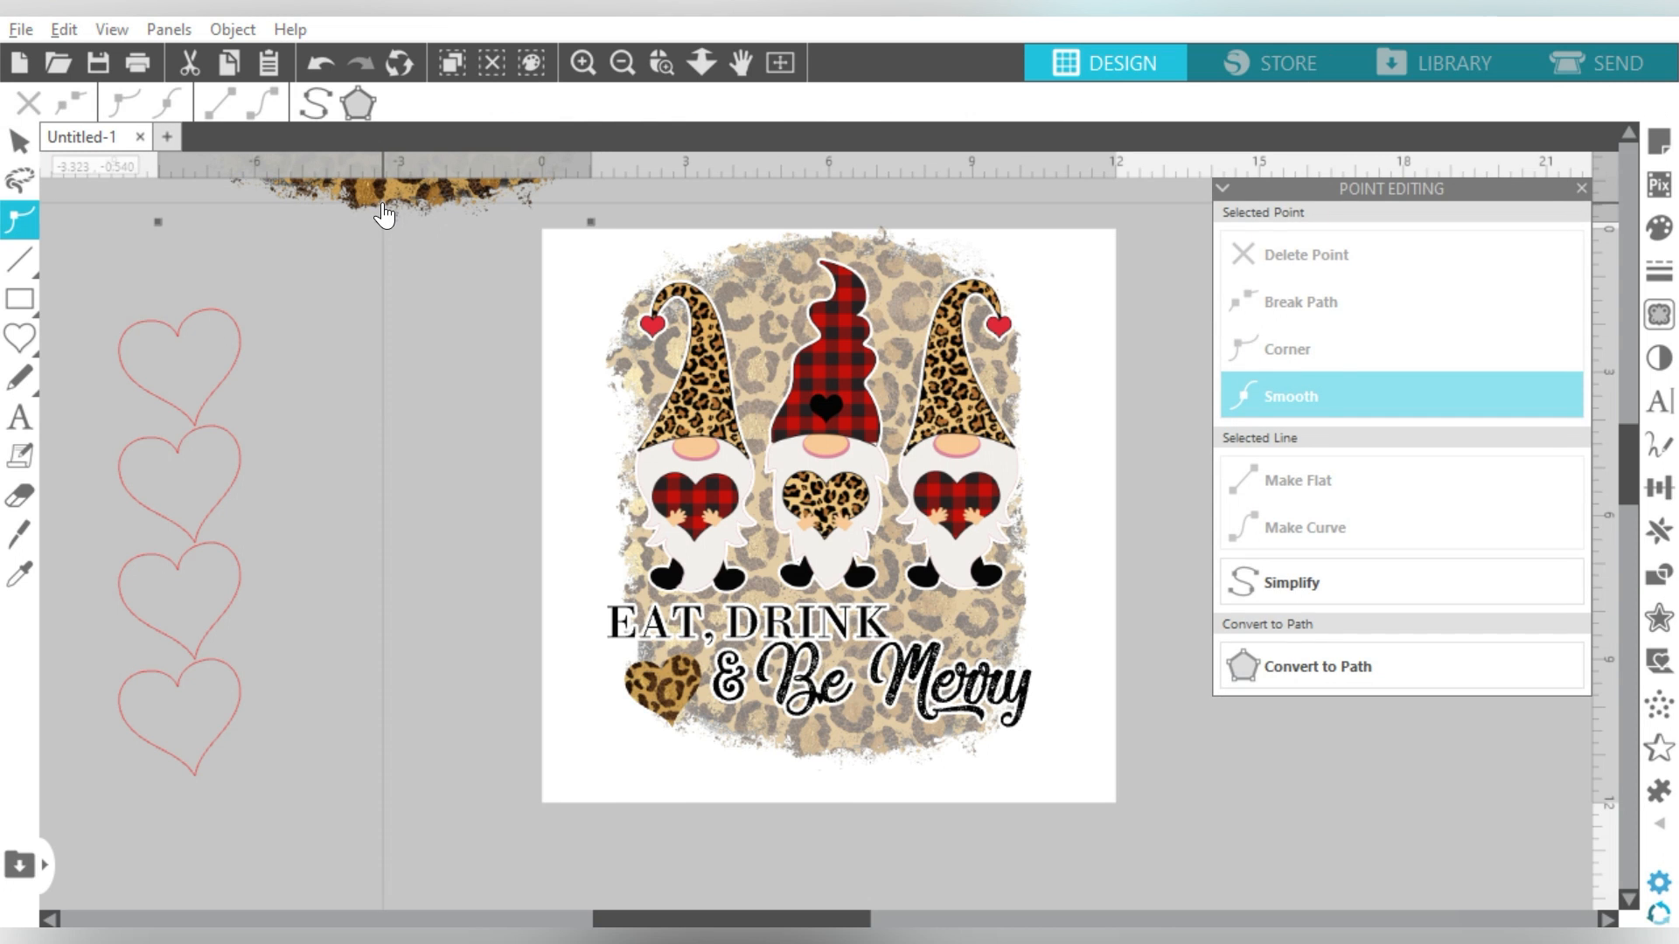
pyautogui.click(380, 394)
pyautogui.moveTo(395, 199); pyautogui.dragTo(295, 525)
pyautogui.moveTo(307, 318); pyautogui.dragTo(381, 569)
pyautogui.press('Escape')
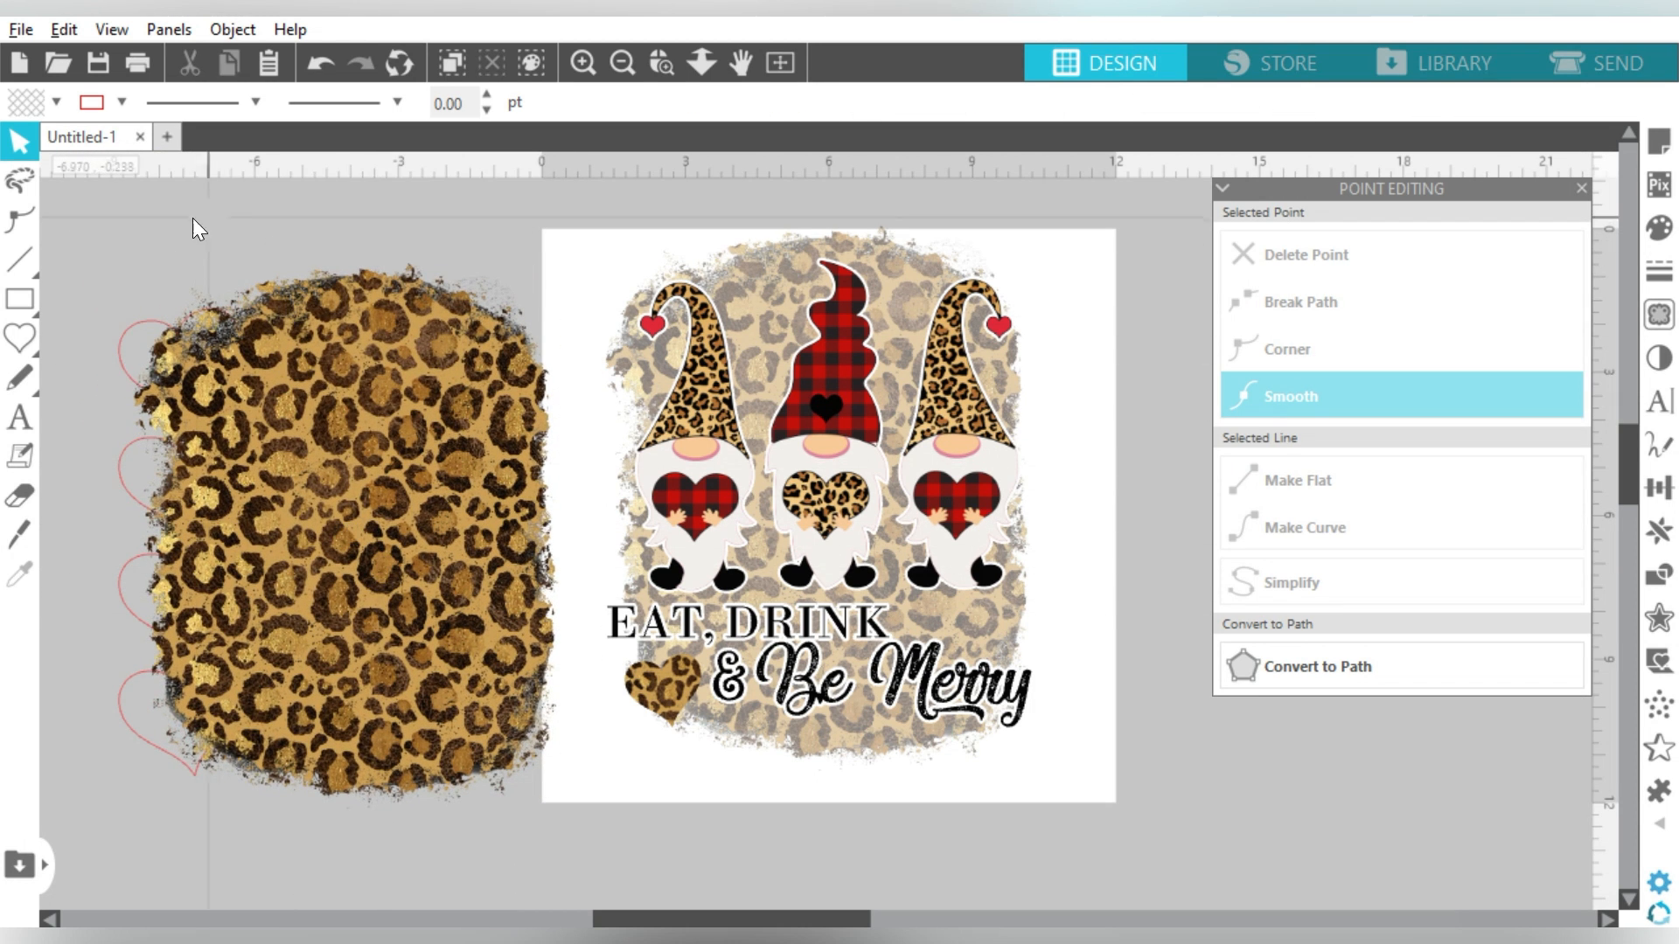
pyautogui.moveTo(145, 271); pyautogui.dragTo(219, 250)
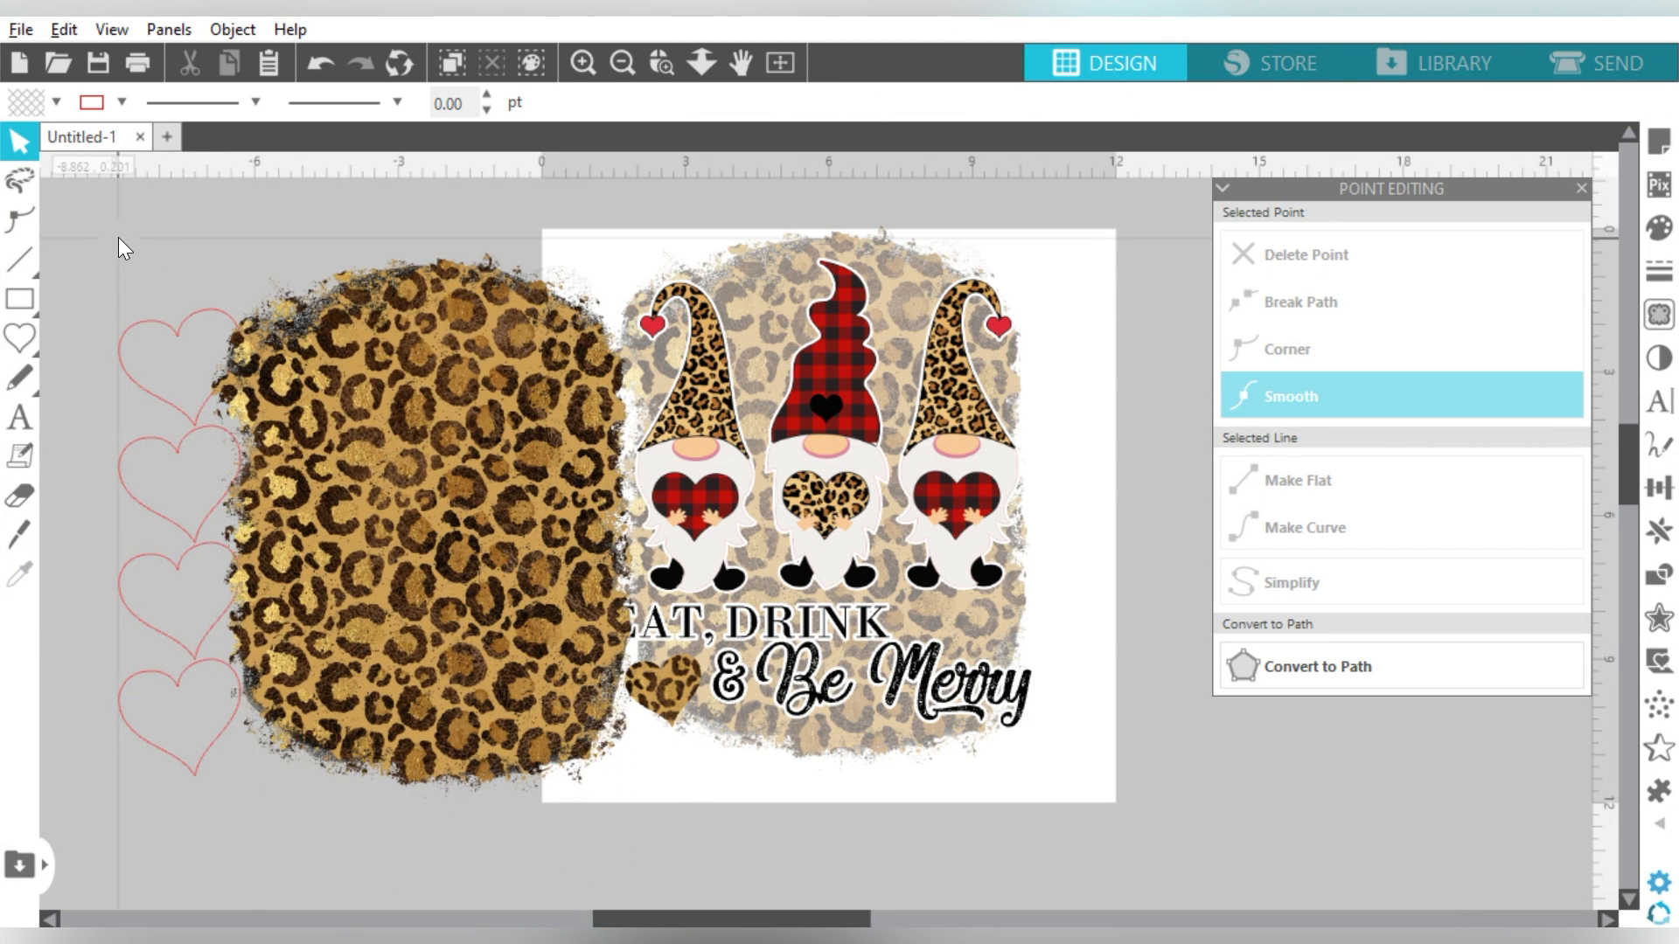
pyautogui.moveTo(118, 238); pyautogui.dragTo(219, 579)
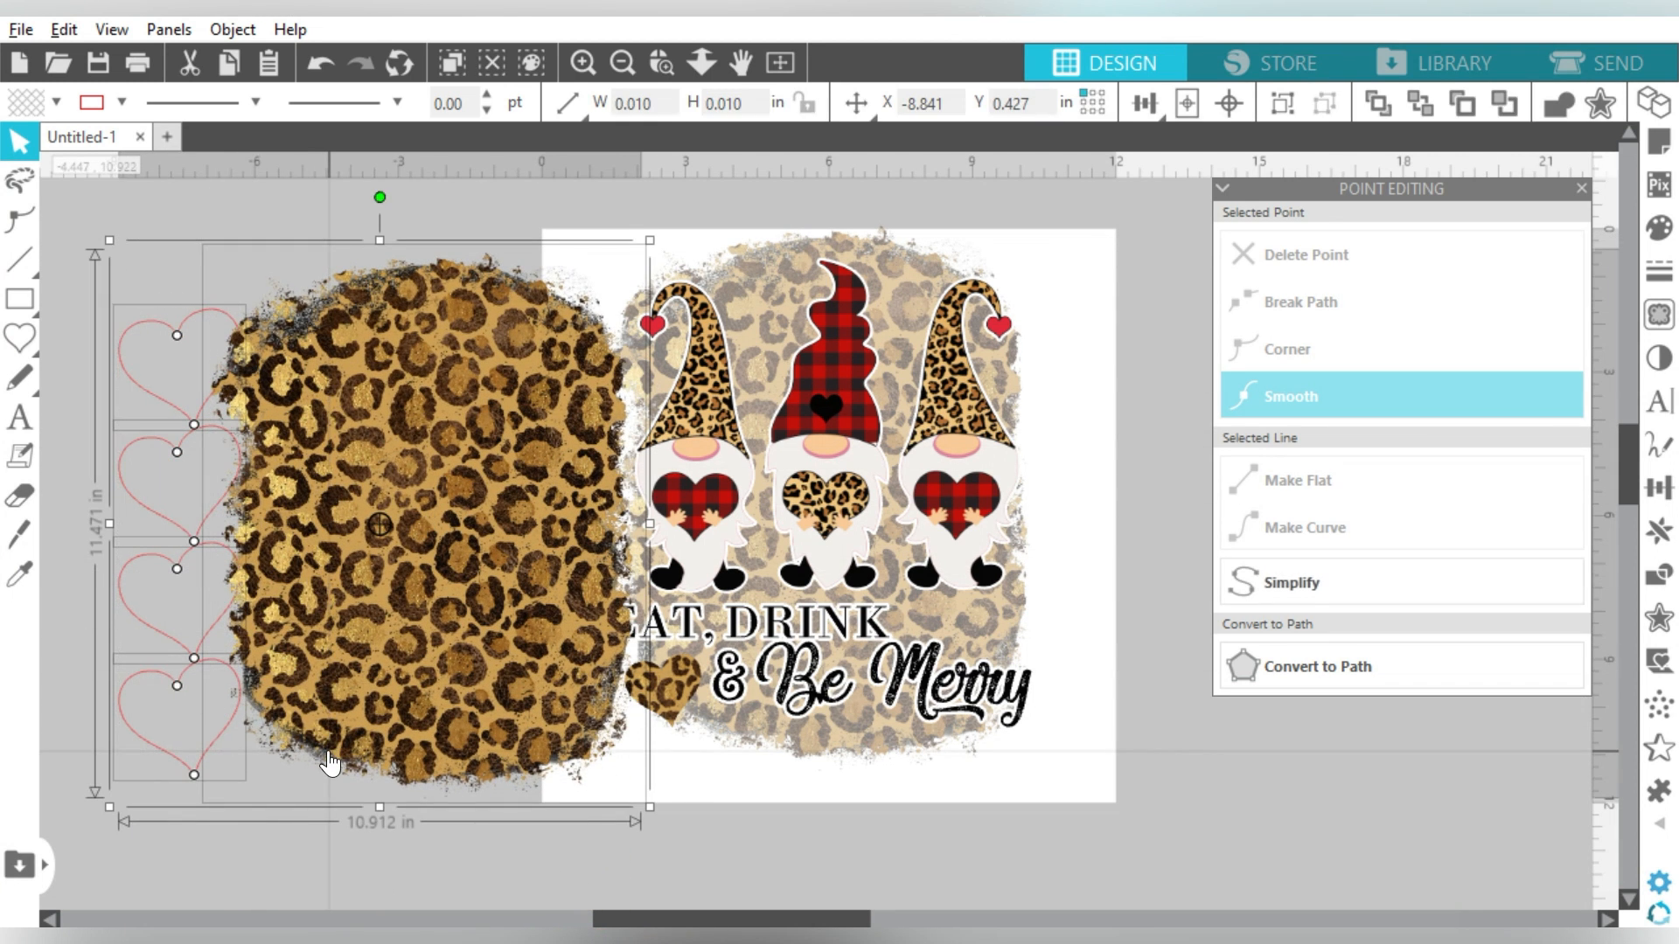
pyautogui.press('Delete')
# Step: Select the entire gnome design with its text and leopard heart and center it on the page
pyautogui.moveTo(503, 216); pyautogui.dragTo(1116, 794)
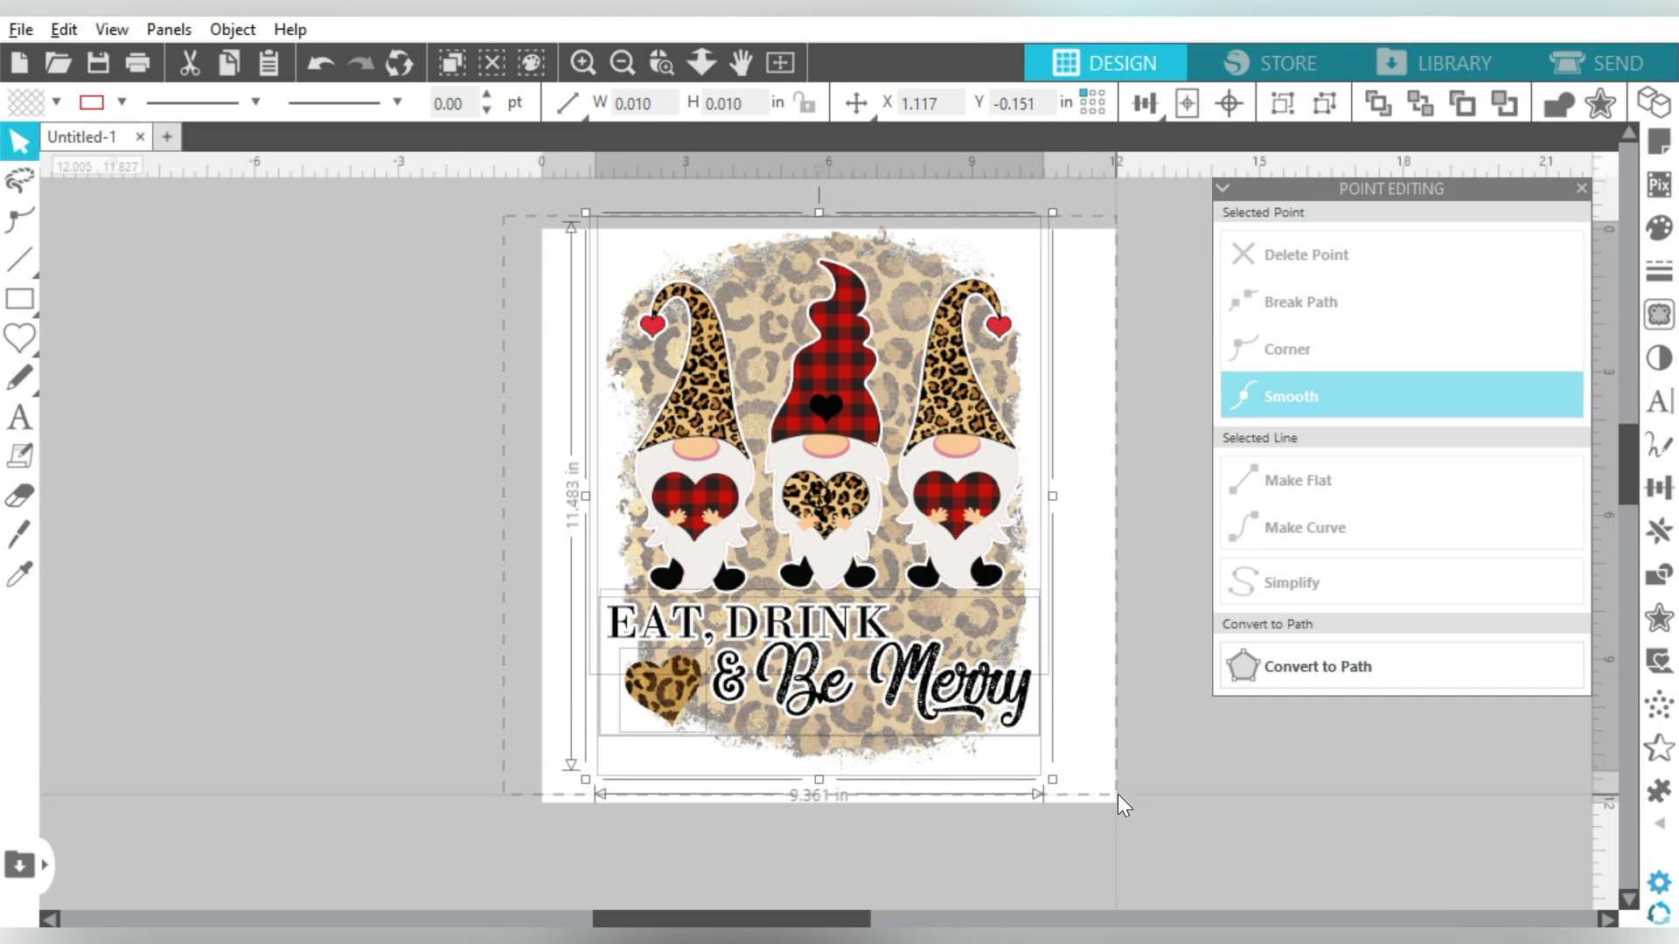
pyautogui.click(1180, 103)
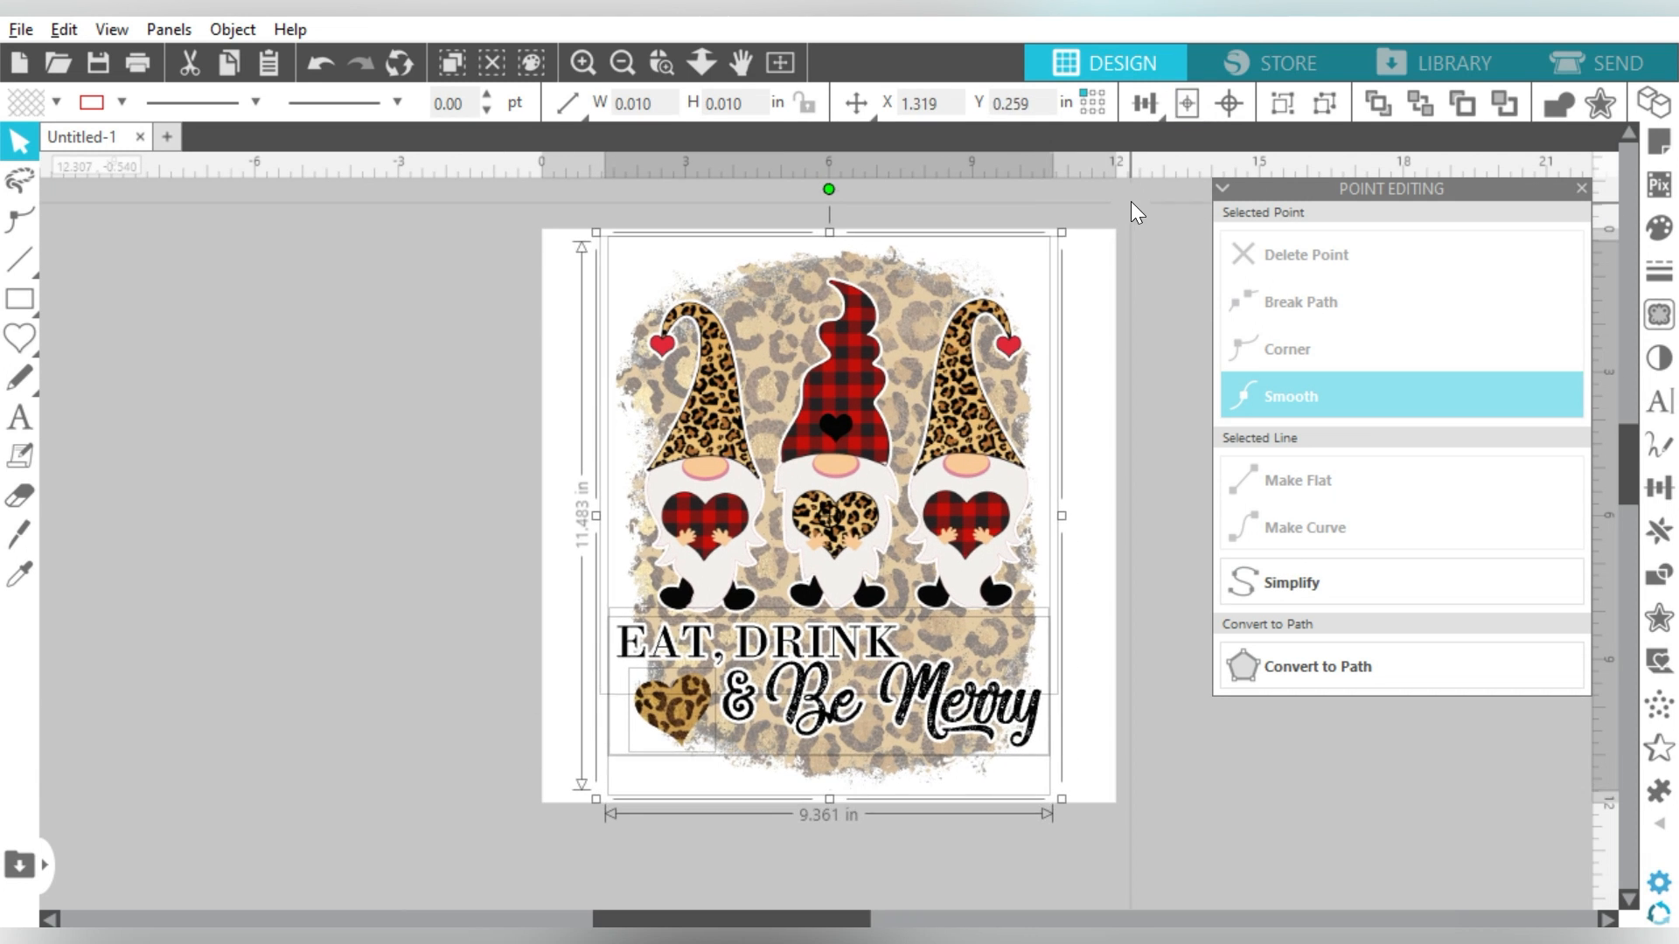
pyautogui.click(1133, 271)
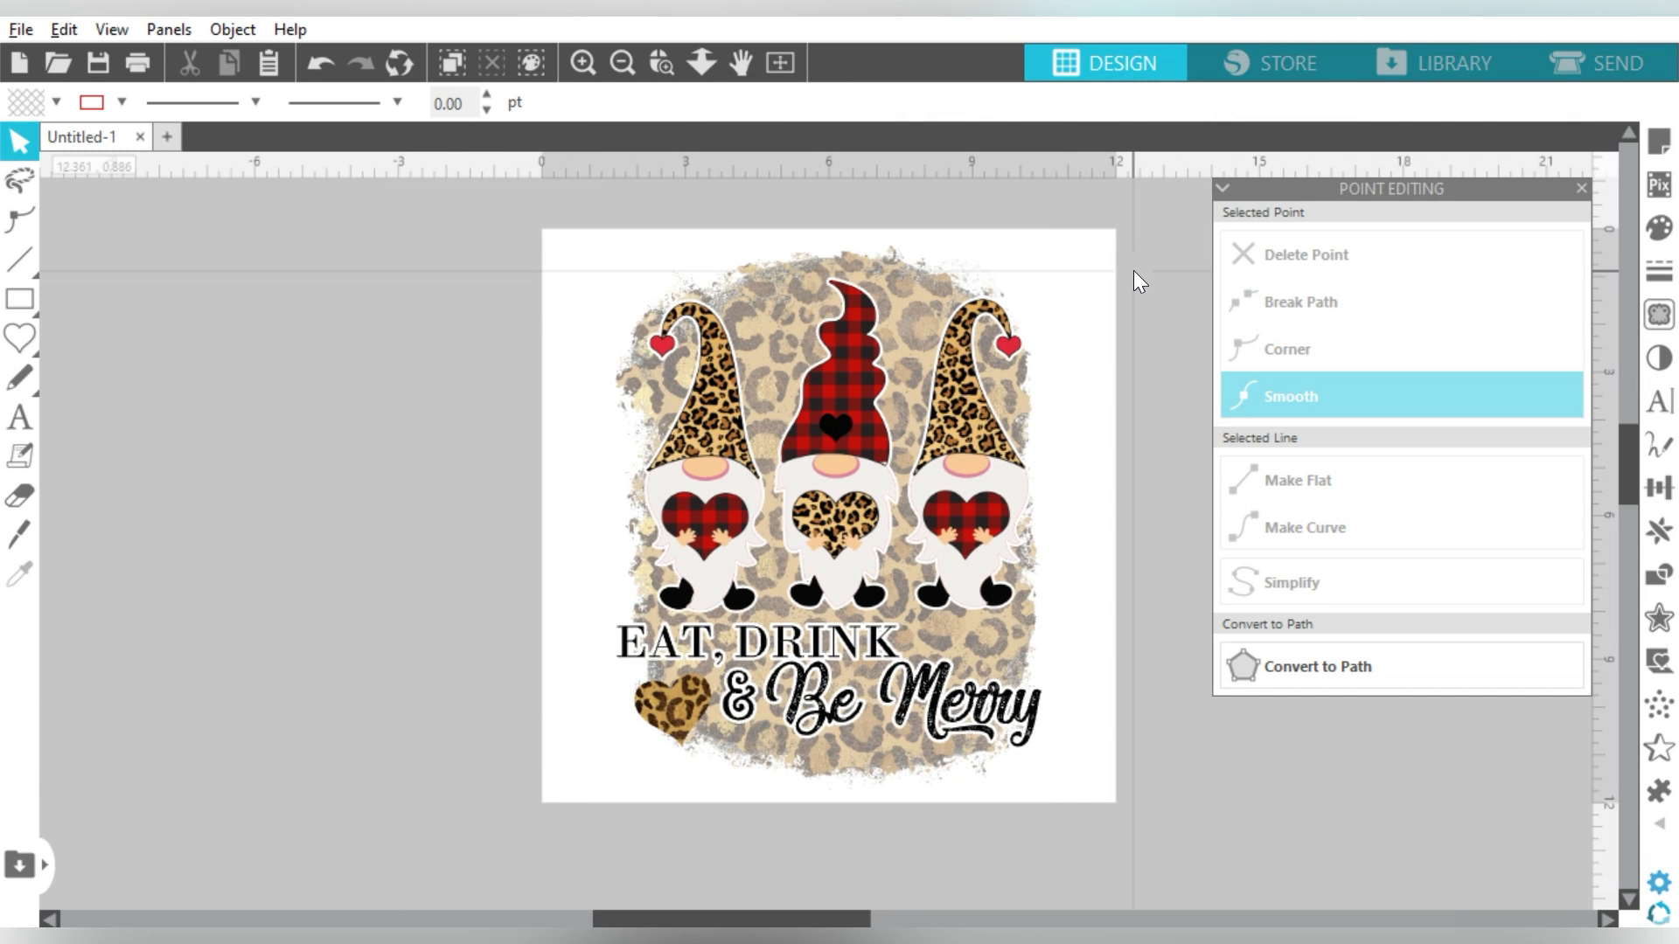